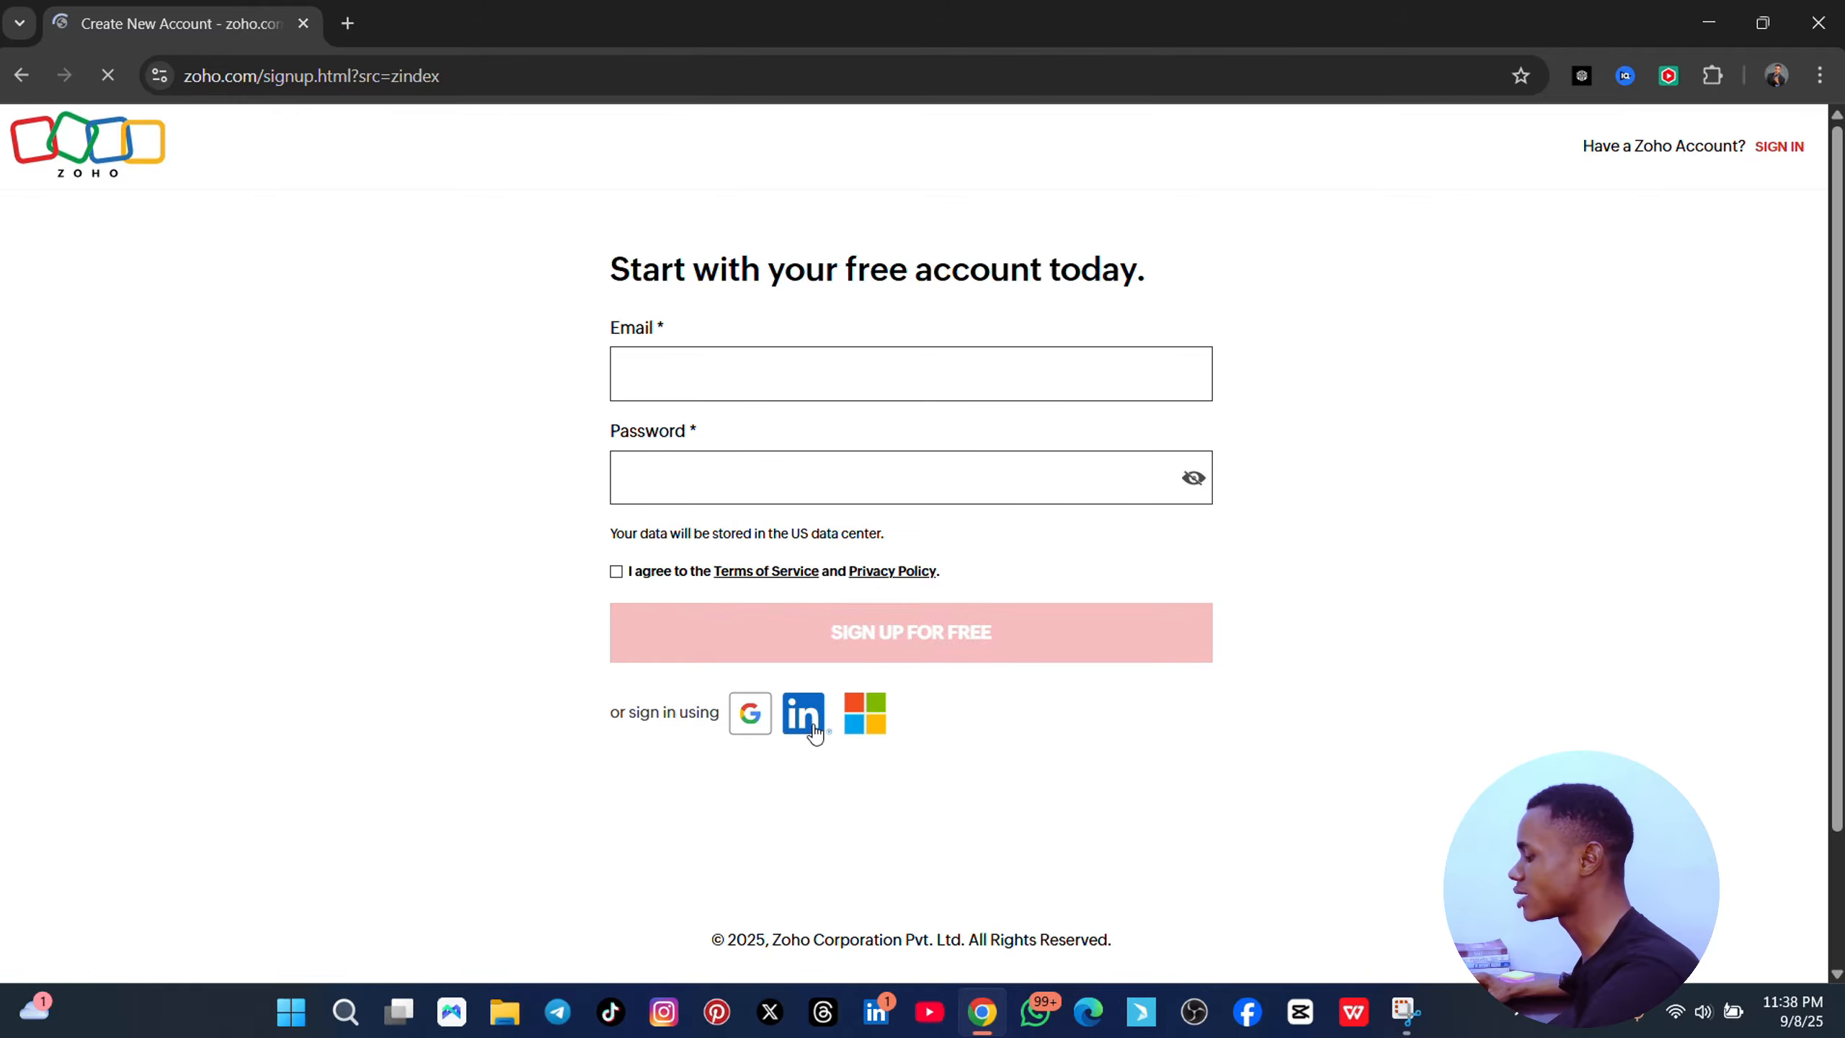
- Sign up for Zoho Accounts with Google, picking the Google account to continue with
left_click(760, 724)
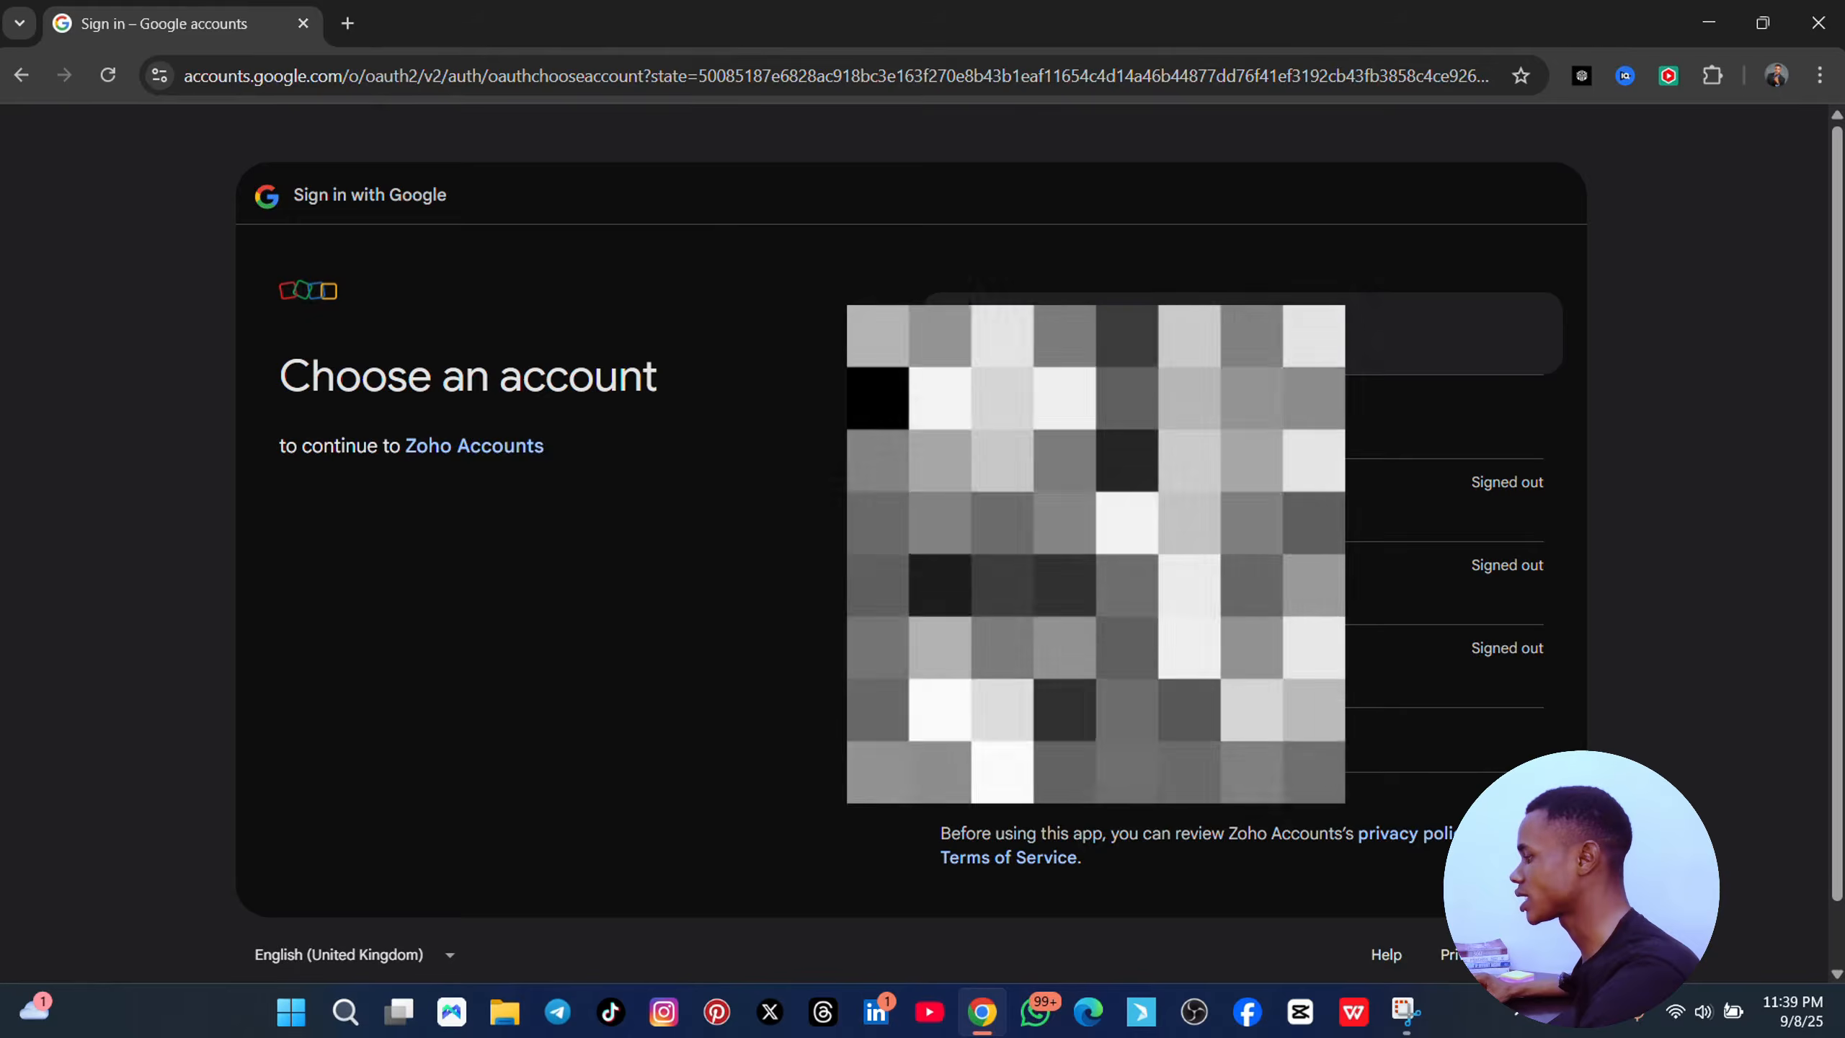
left_click(1097, 334)
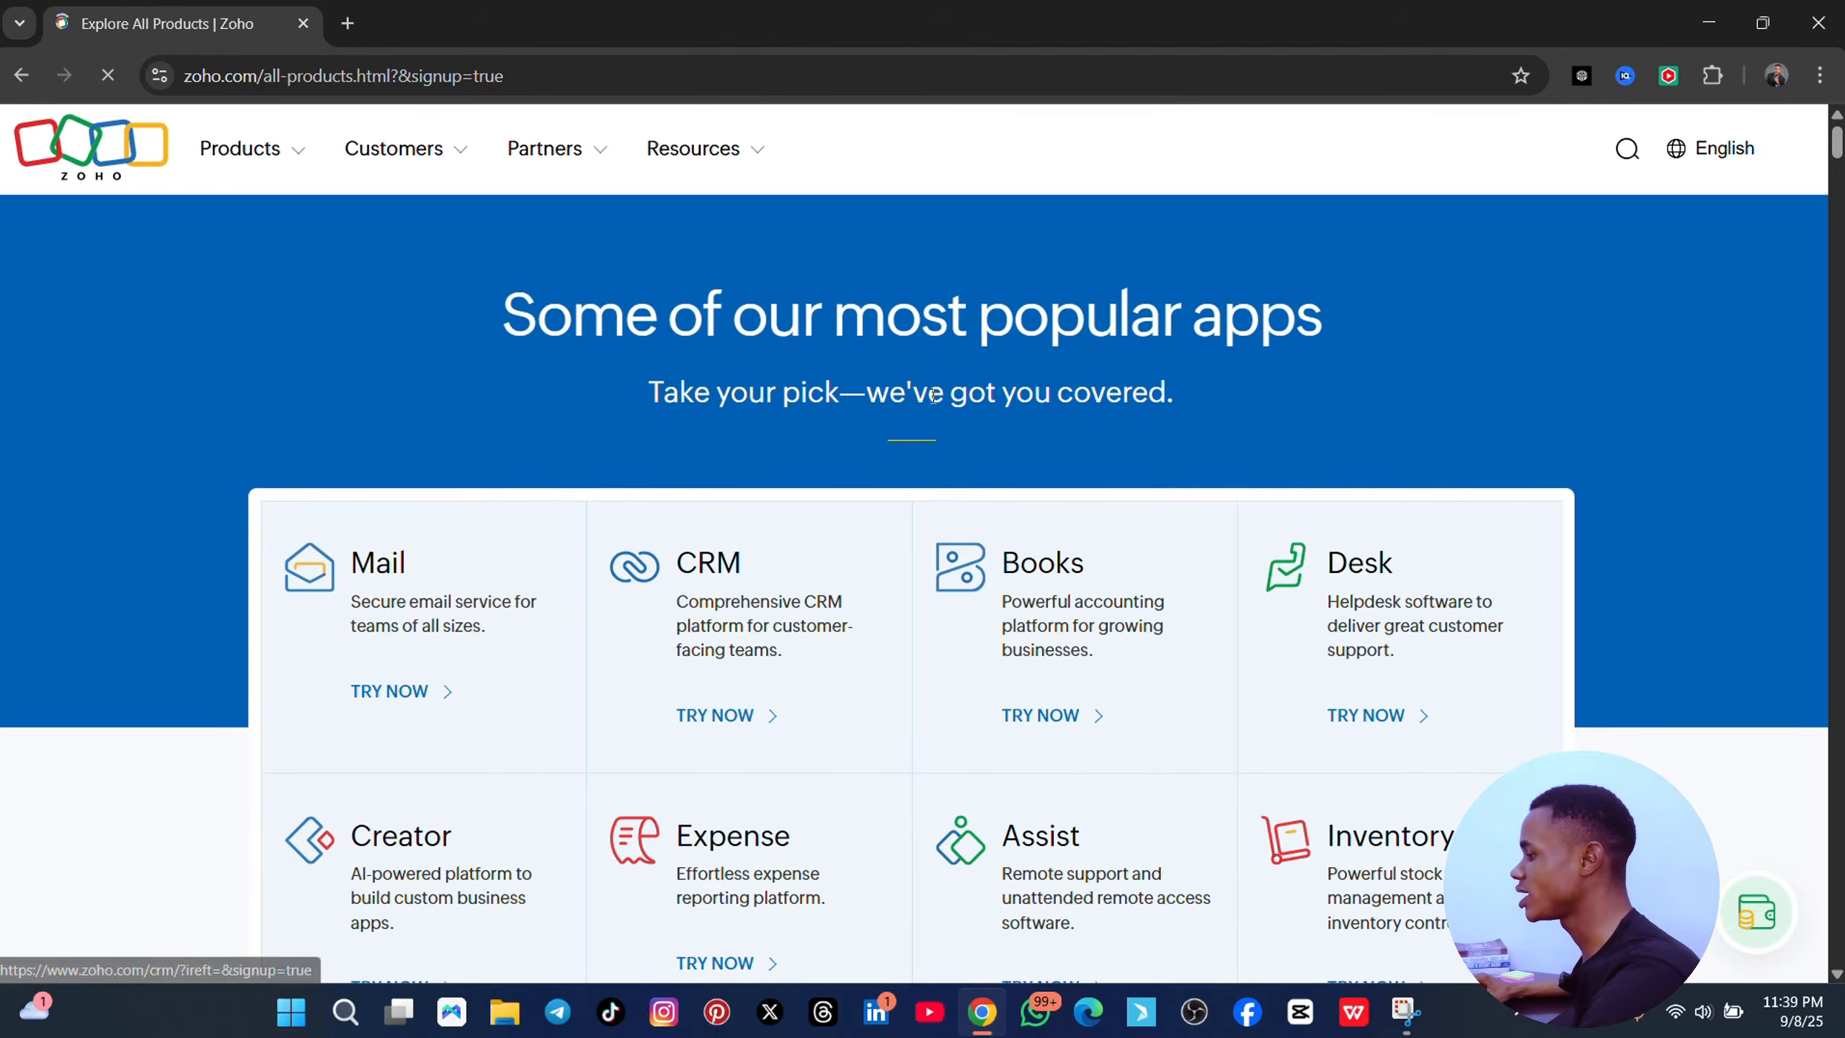
scroll(1322, 425, "down", 12)
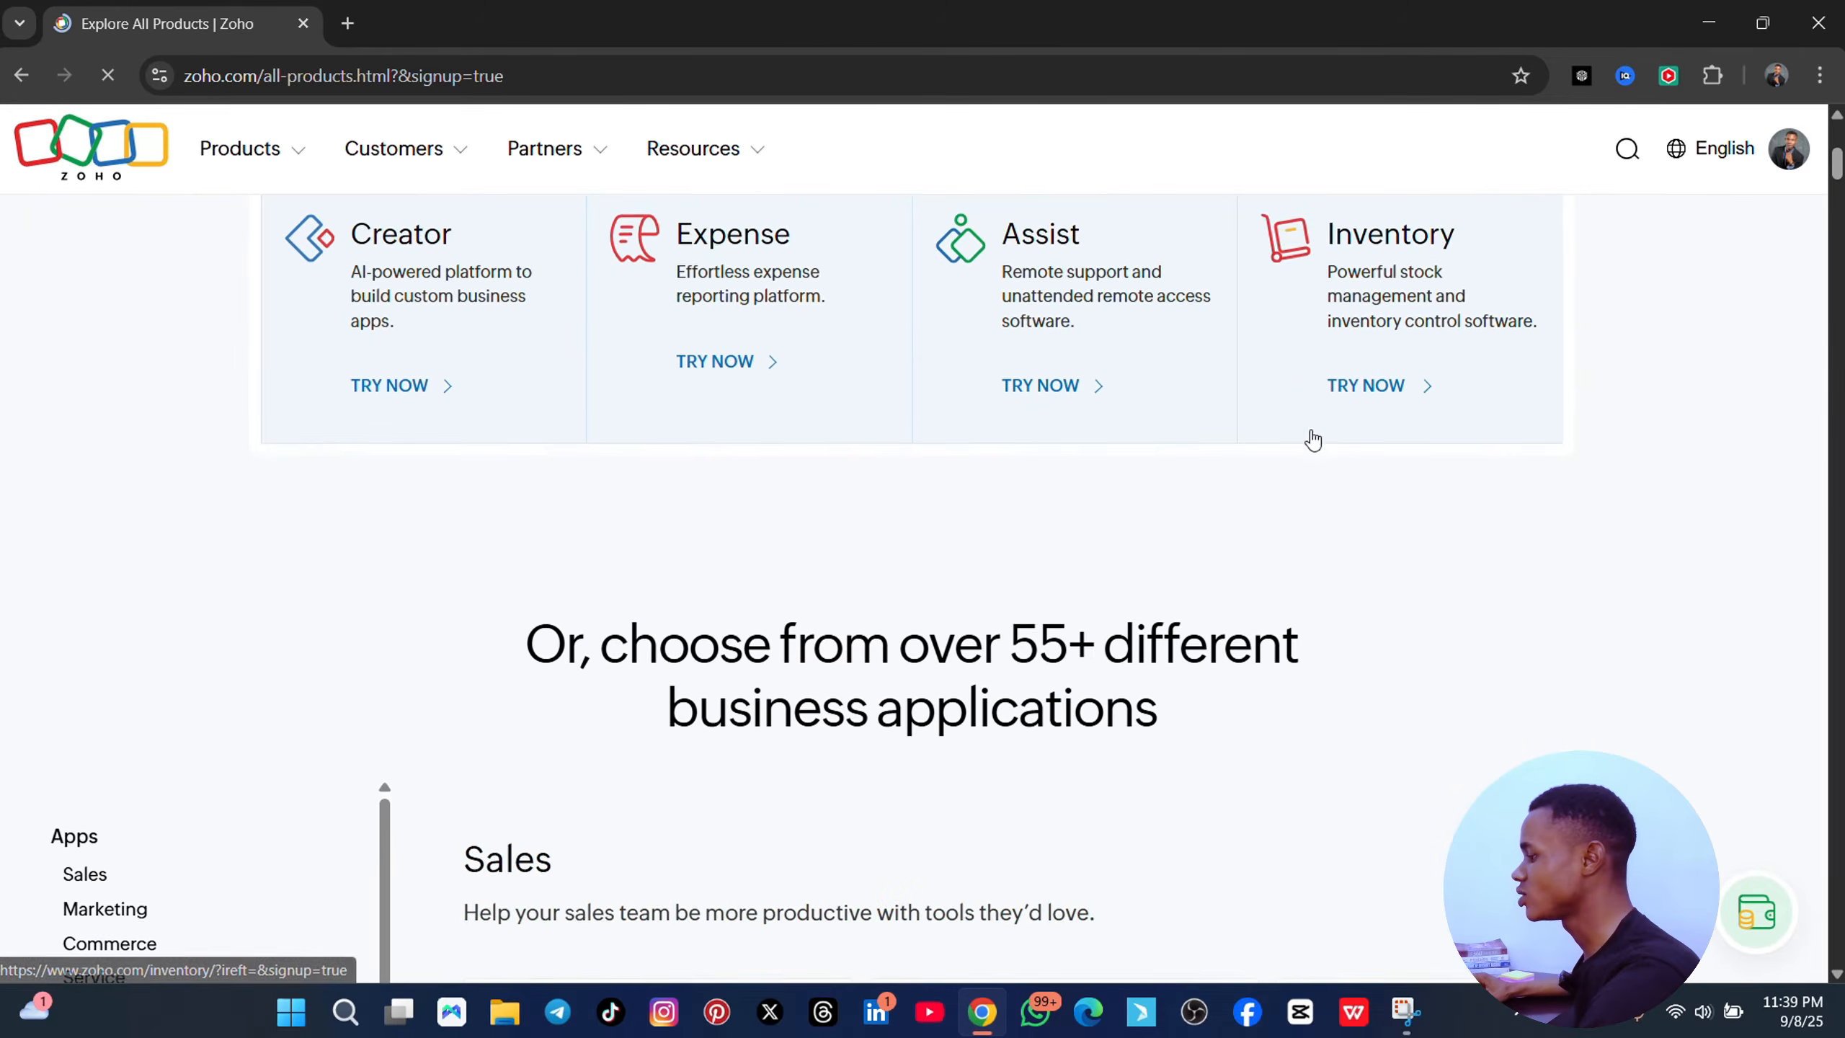
scroll(1278, 454, "down", 8)
scroll(985, 479, "up", 14)
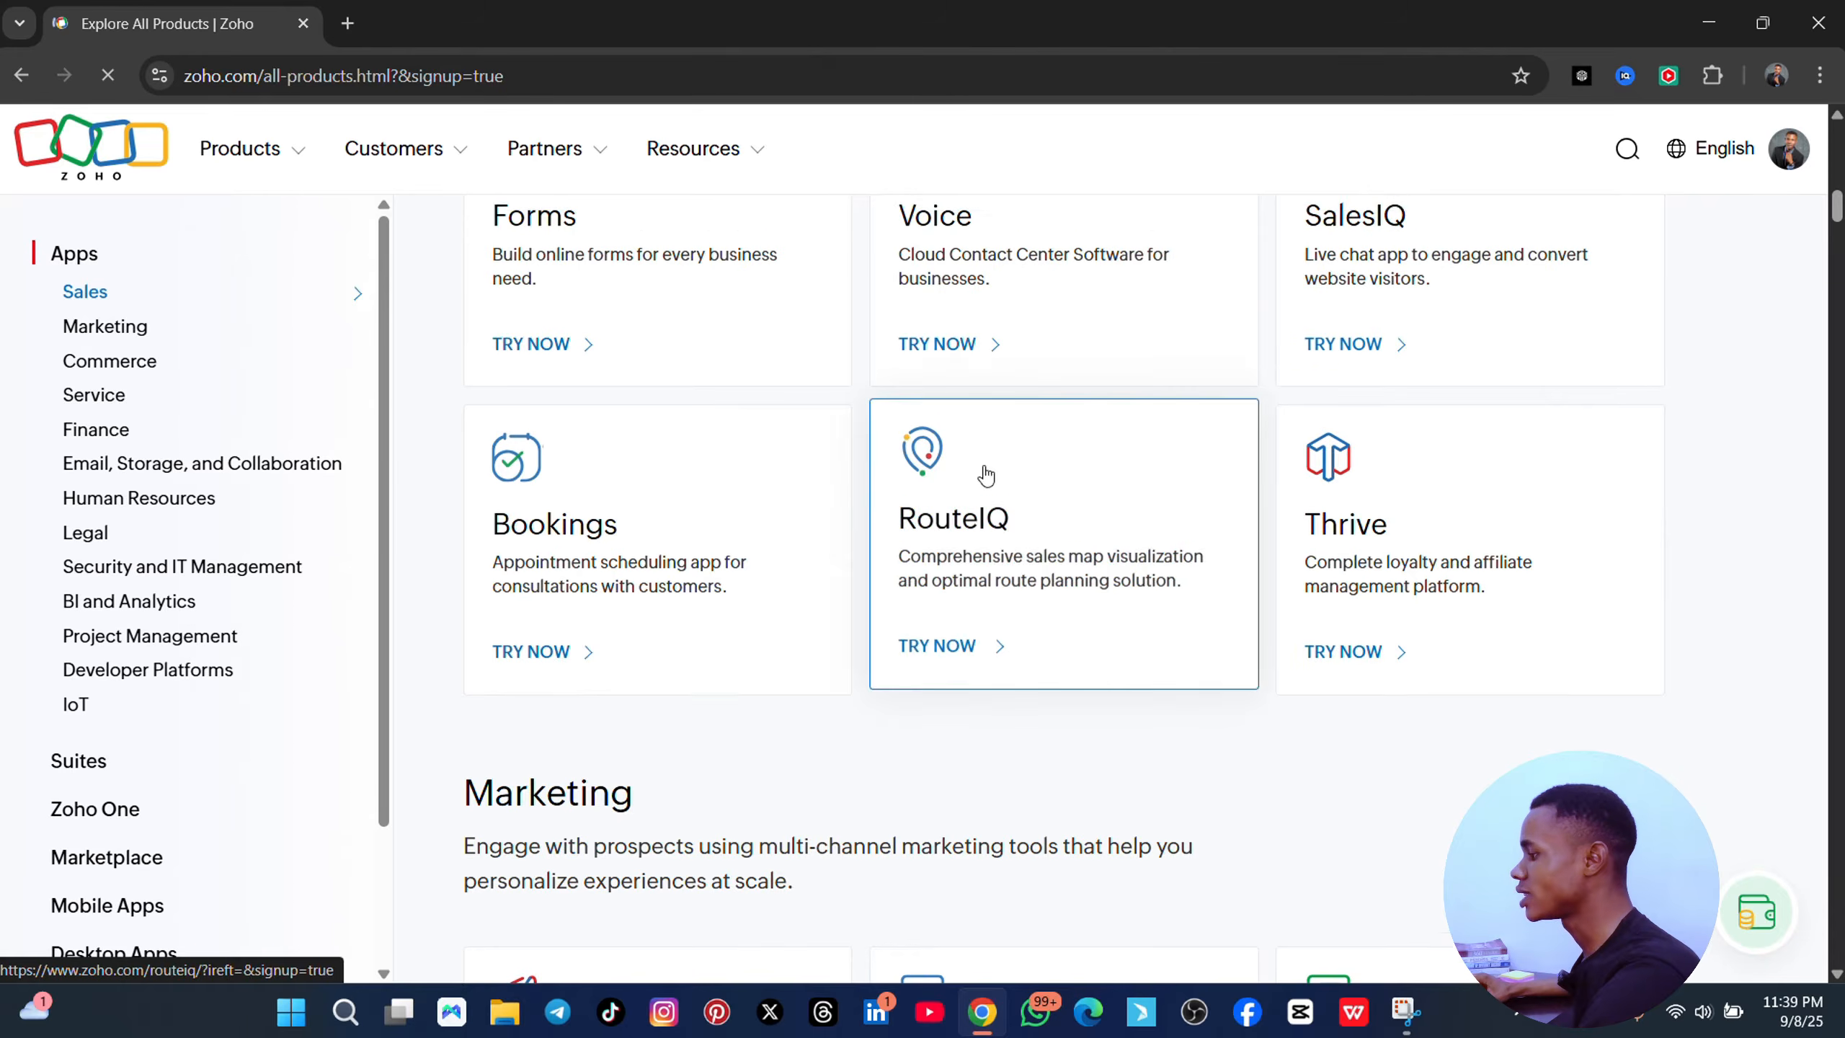
scroll(799, 443, "up", 10)
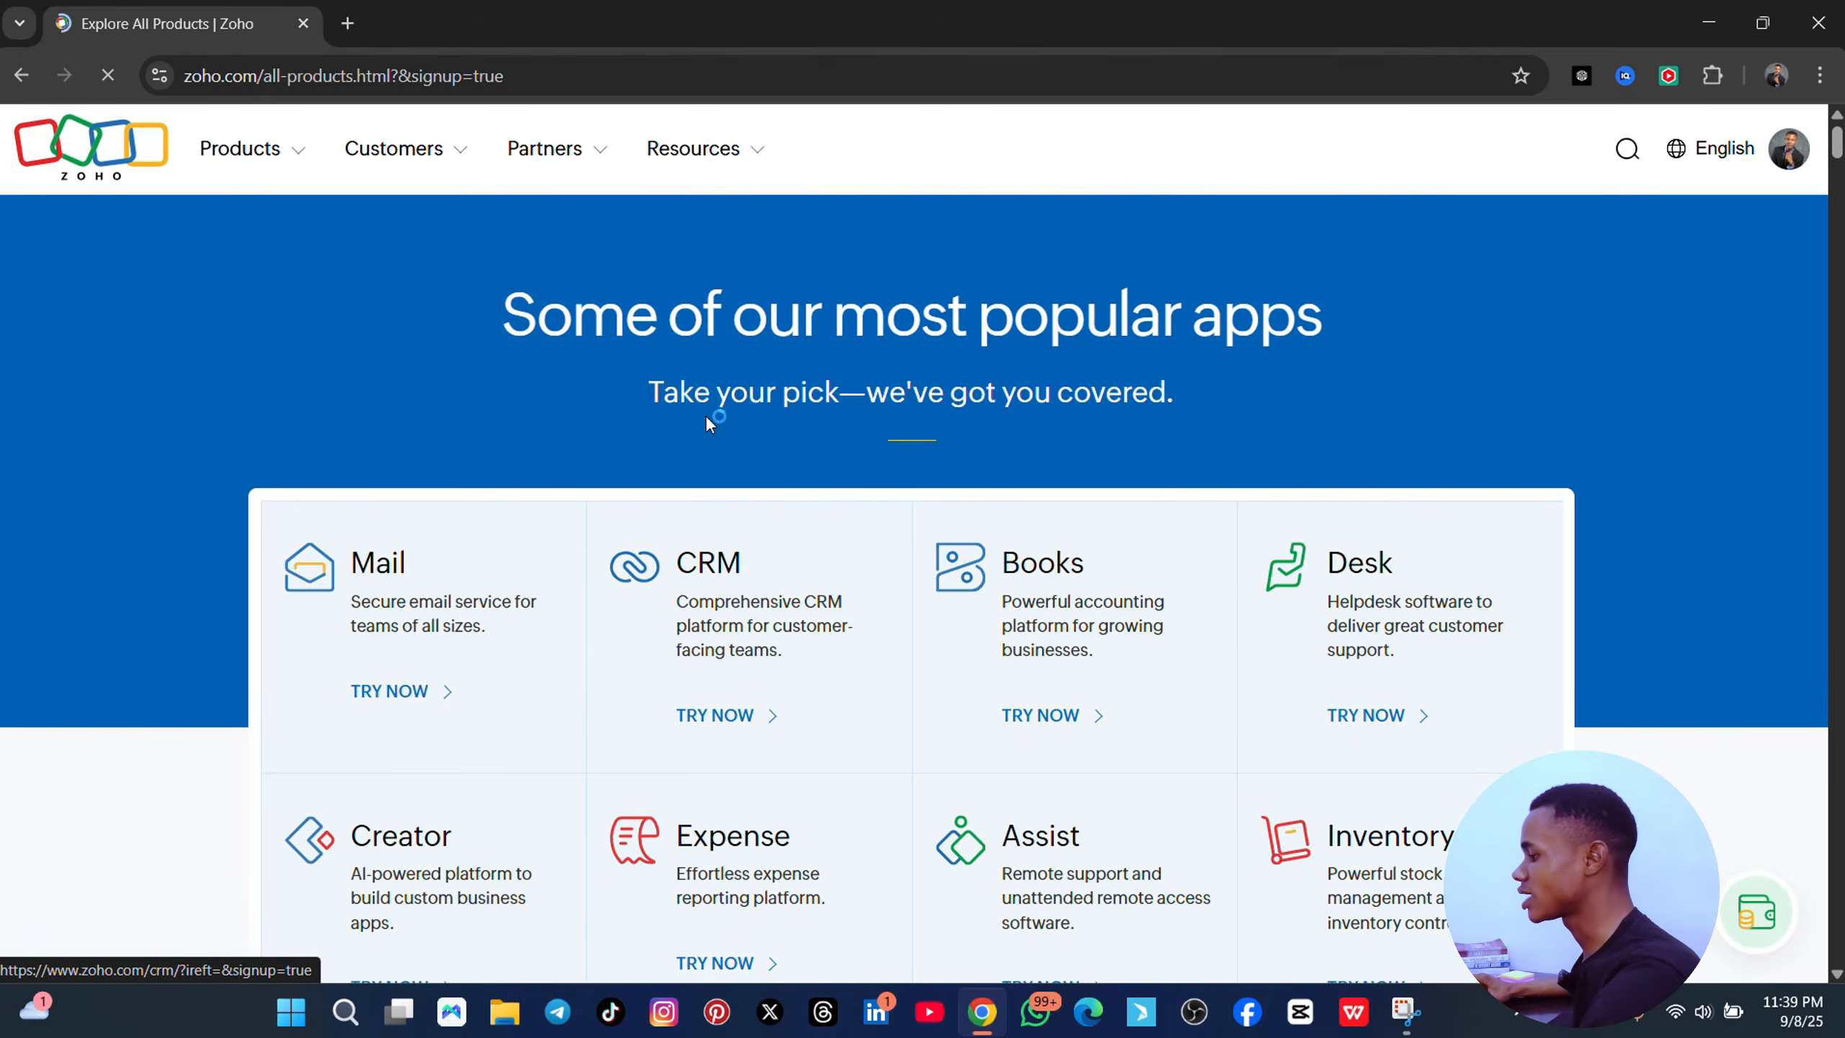
scroll(583, 400, "down", 5)
scroll(582, 408, "up", 5)
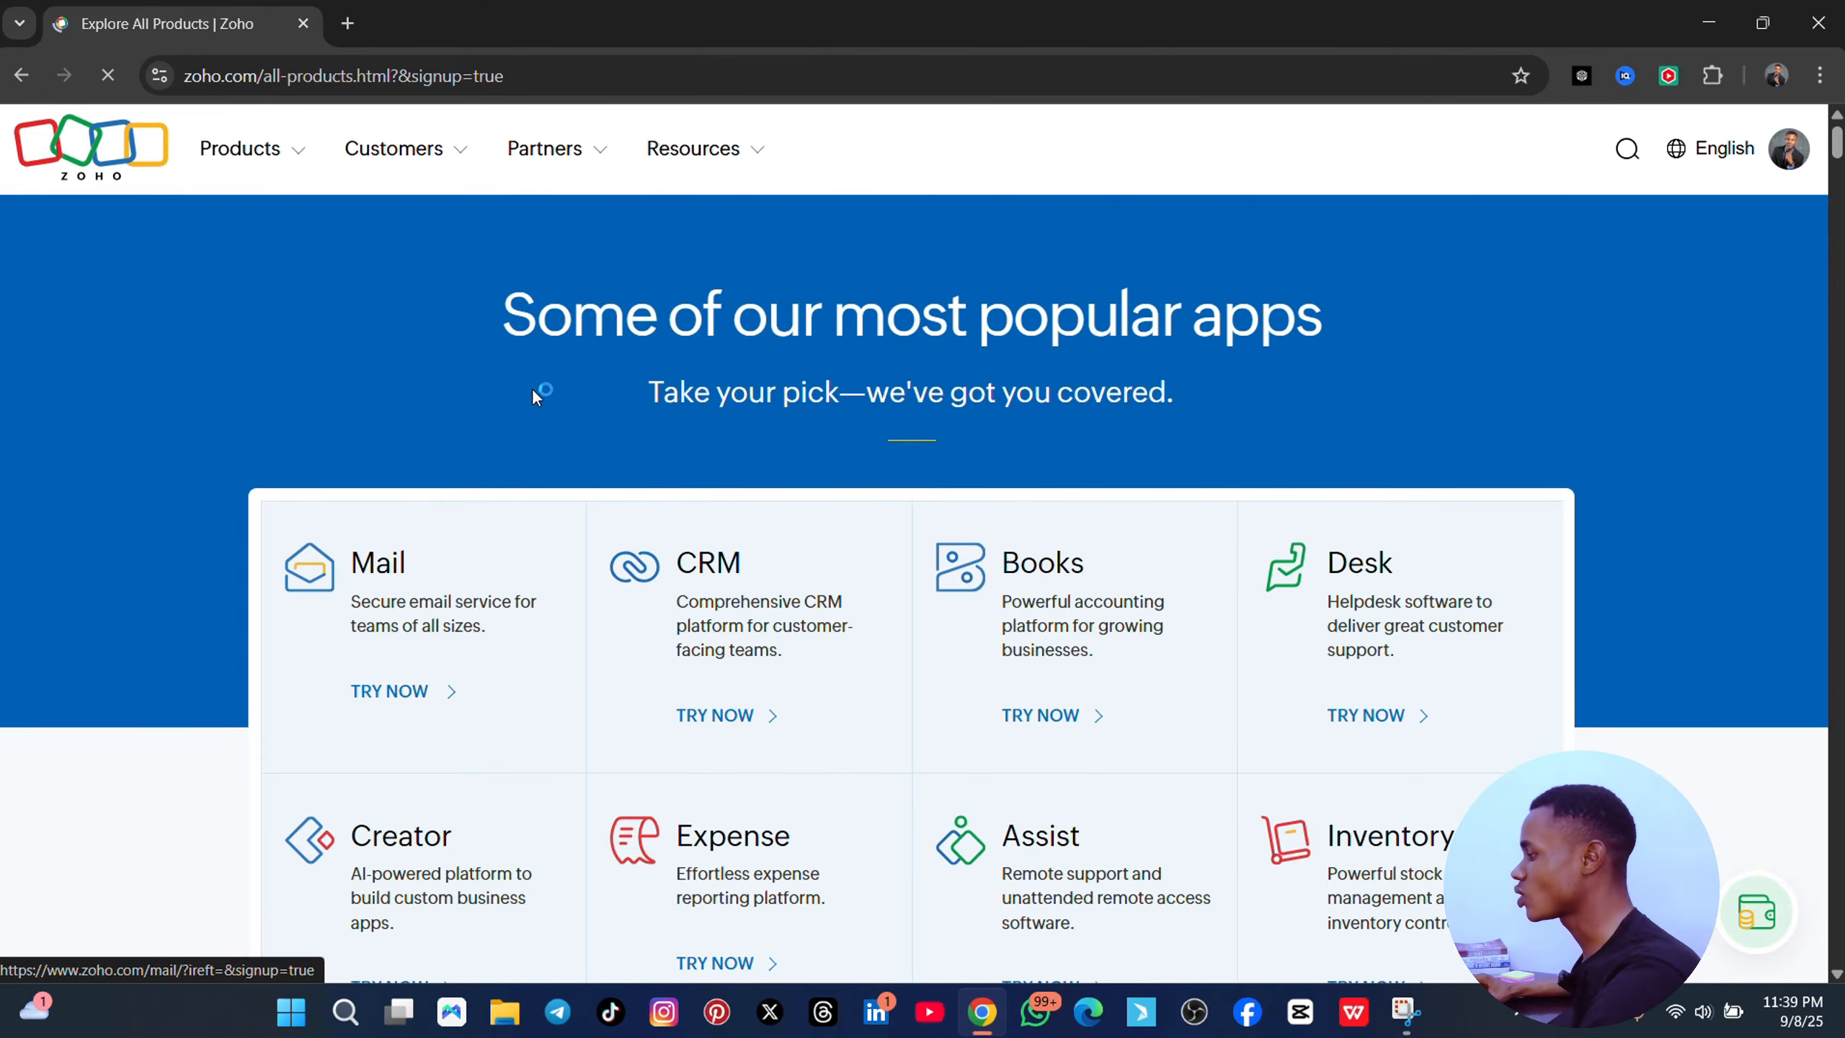
scroll(363, 364, "down", 2)
scroll(363, 365, "up", 2)
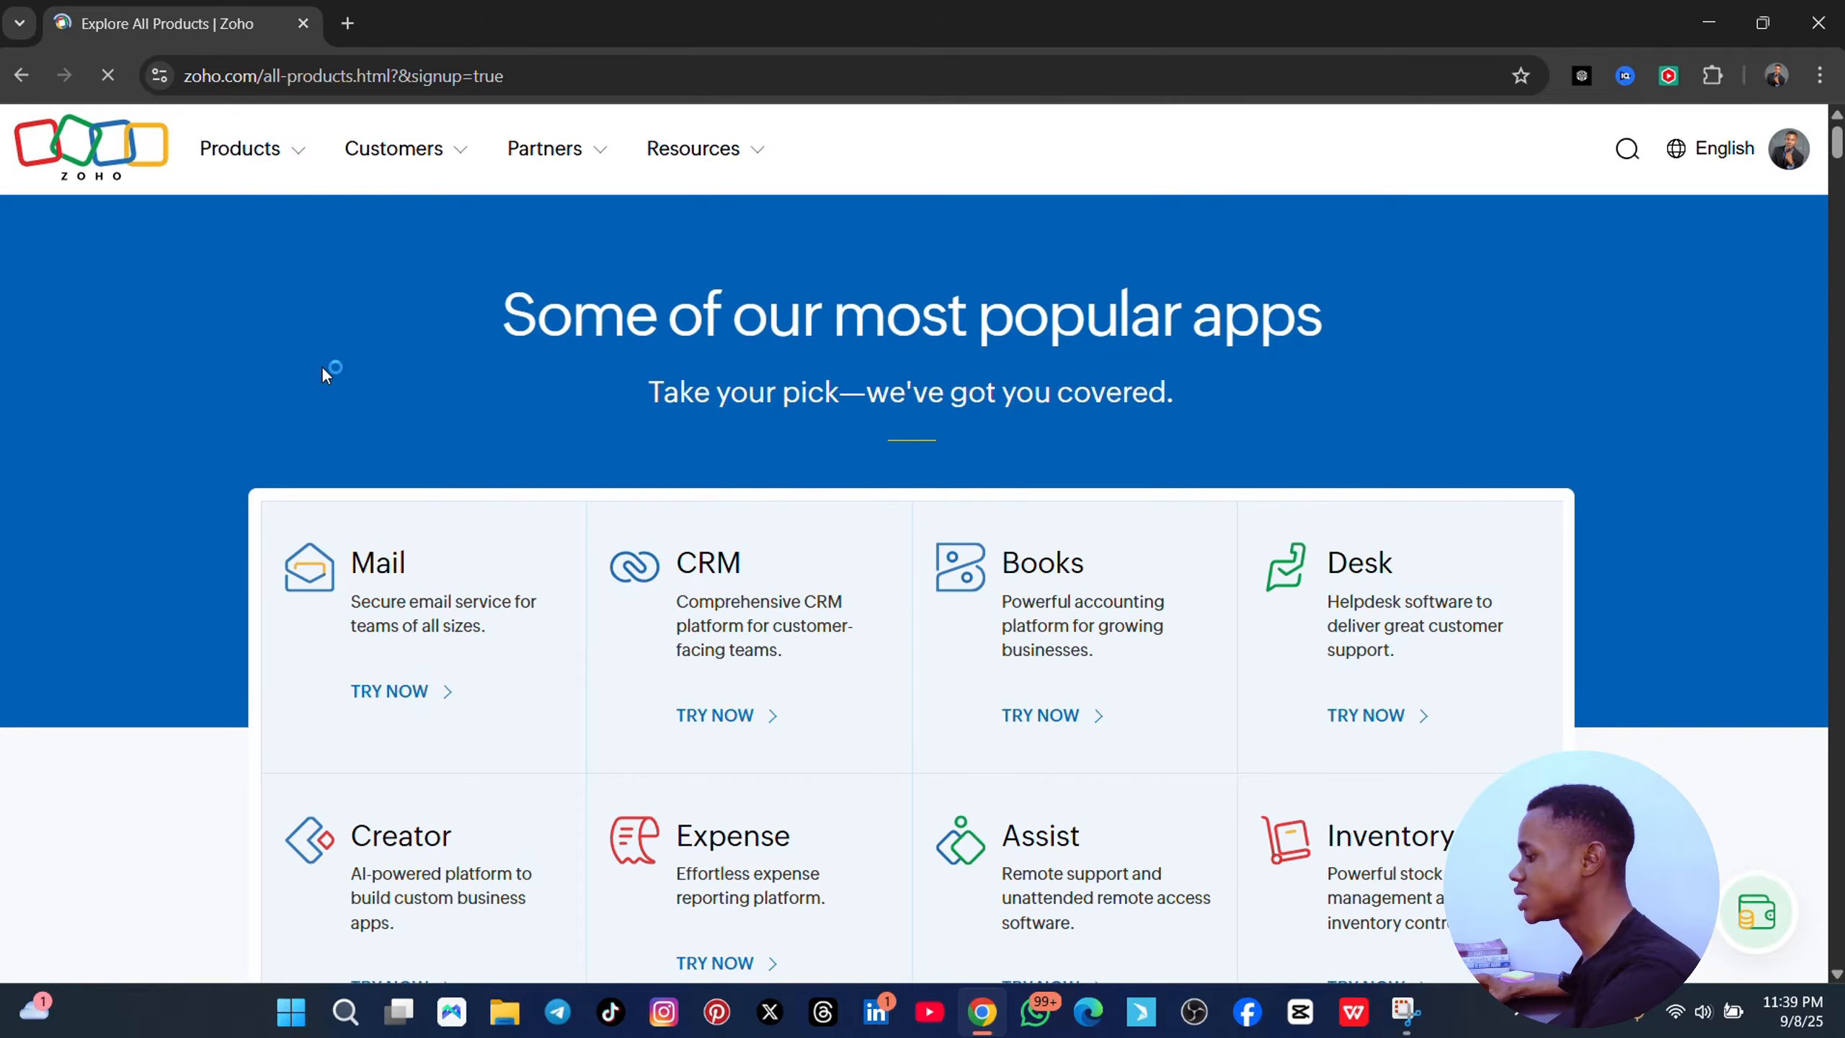
scroll(326, 368, "down", 2)
scroll(276, 396, "down", 3)
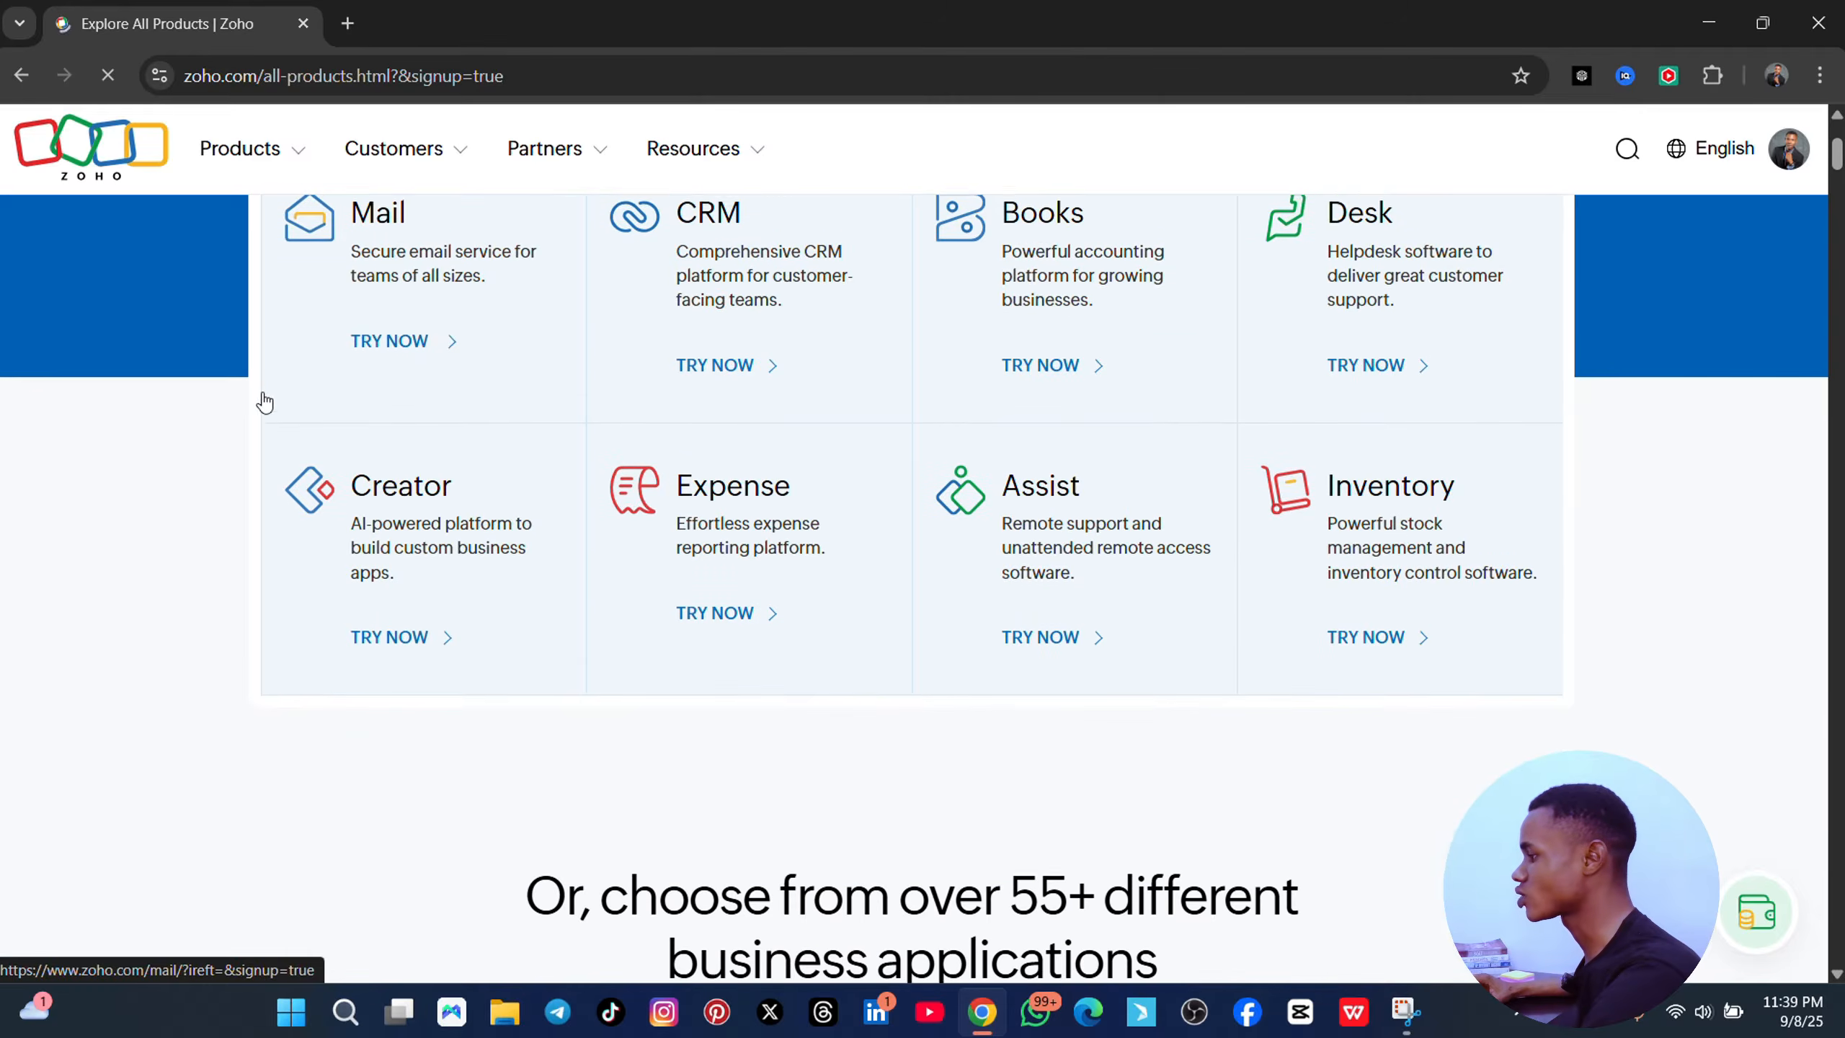
scroll(432, 400, "up", 3)
scroll(466, 416, "down", 11)
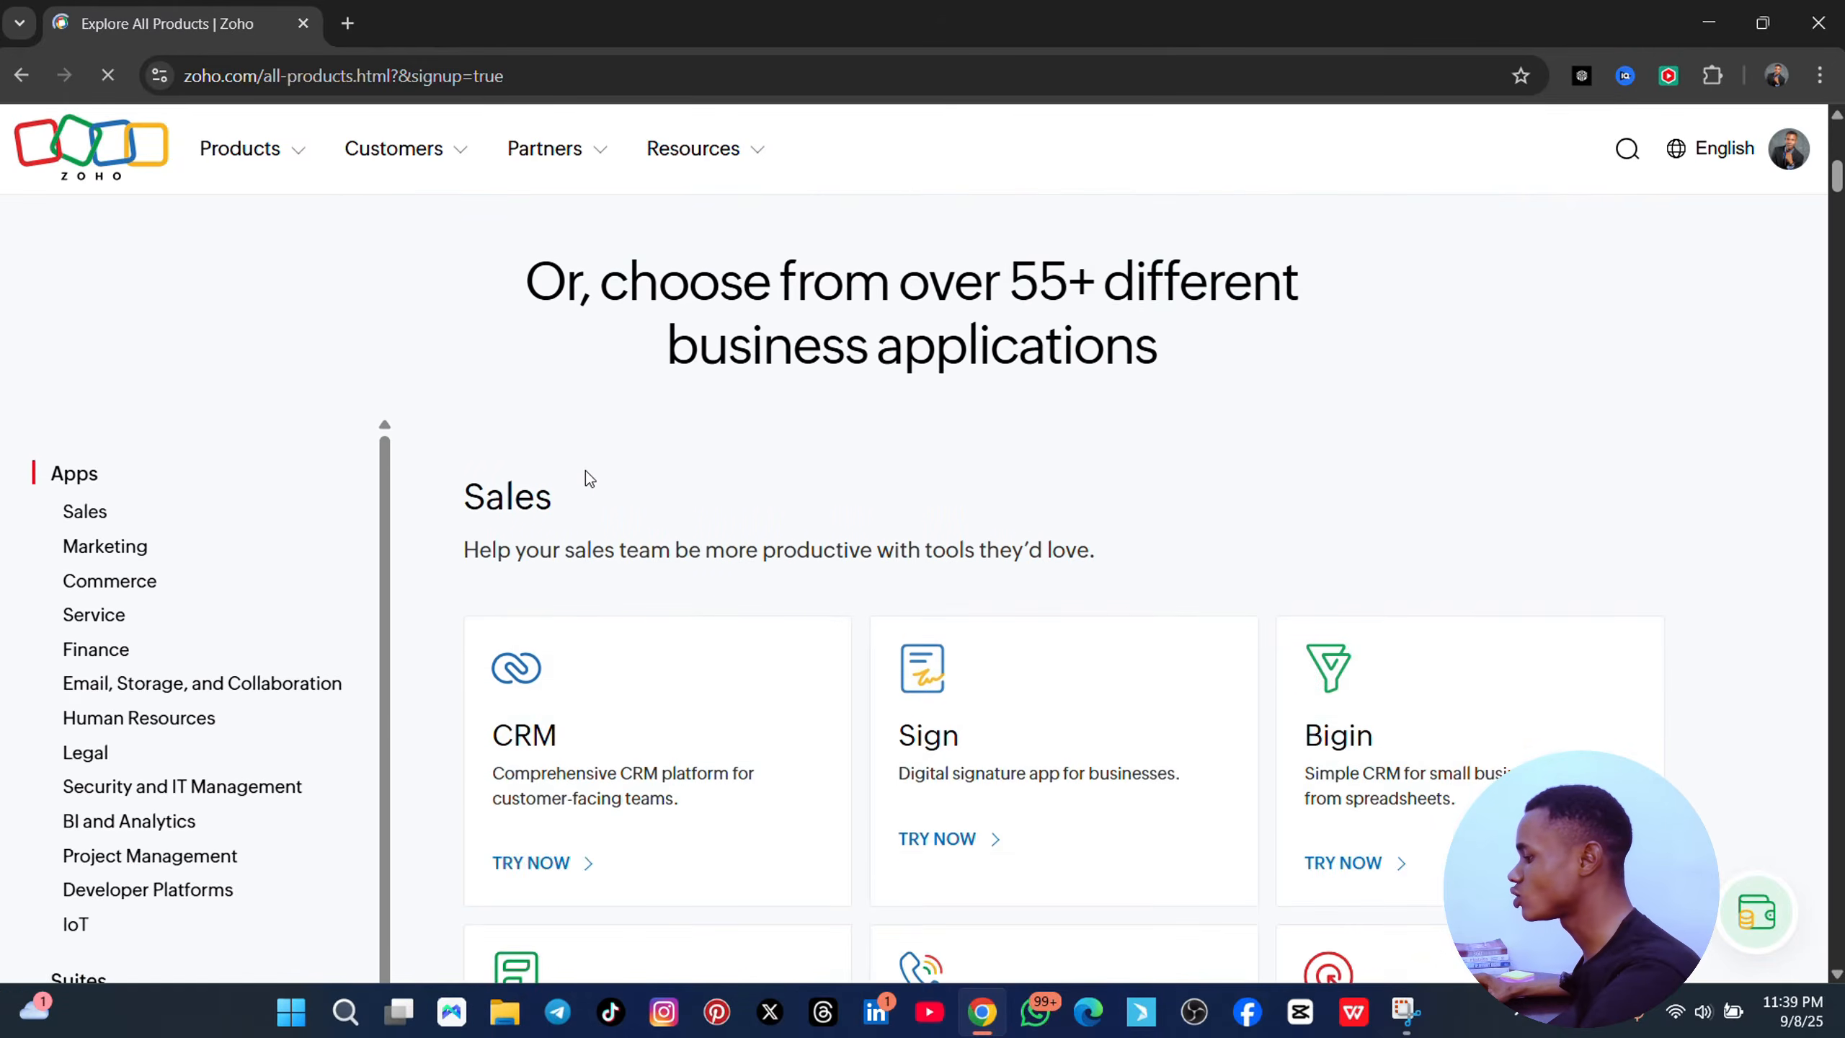
scroll(585, 472, "up", 8)
scroll(762, 296, "up", 5)
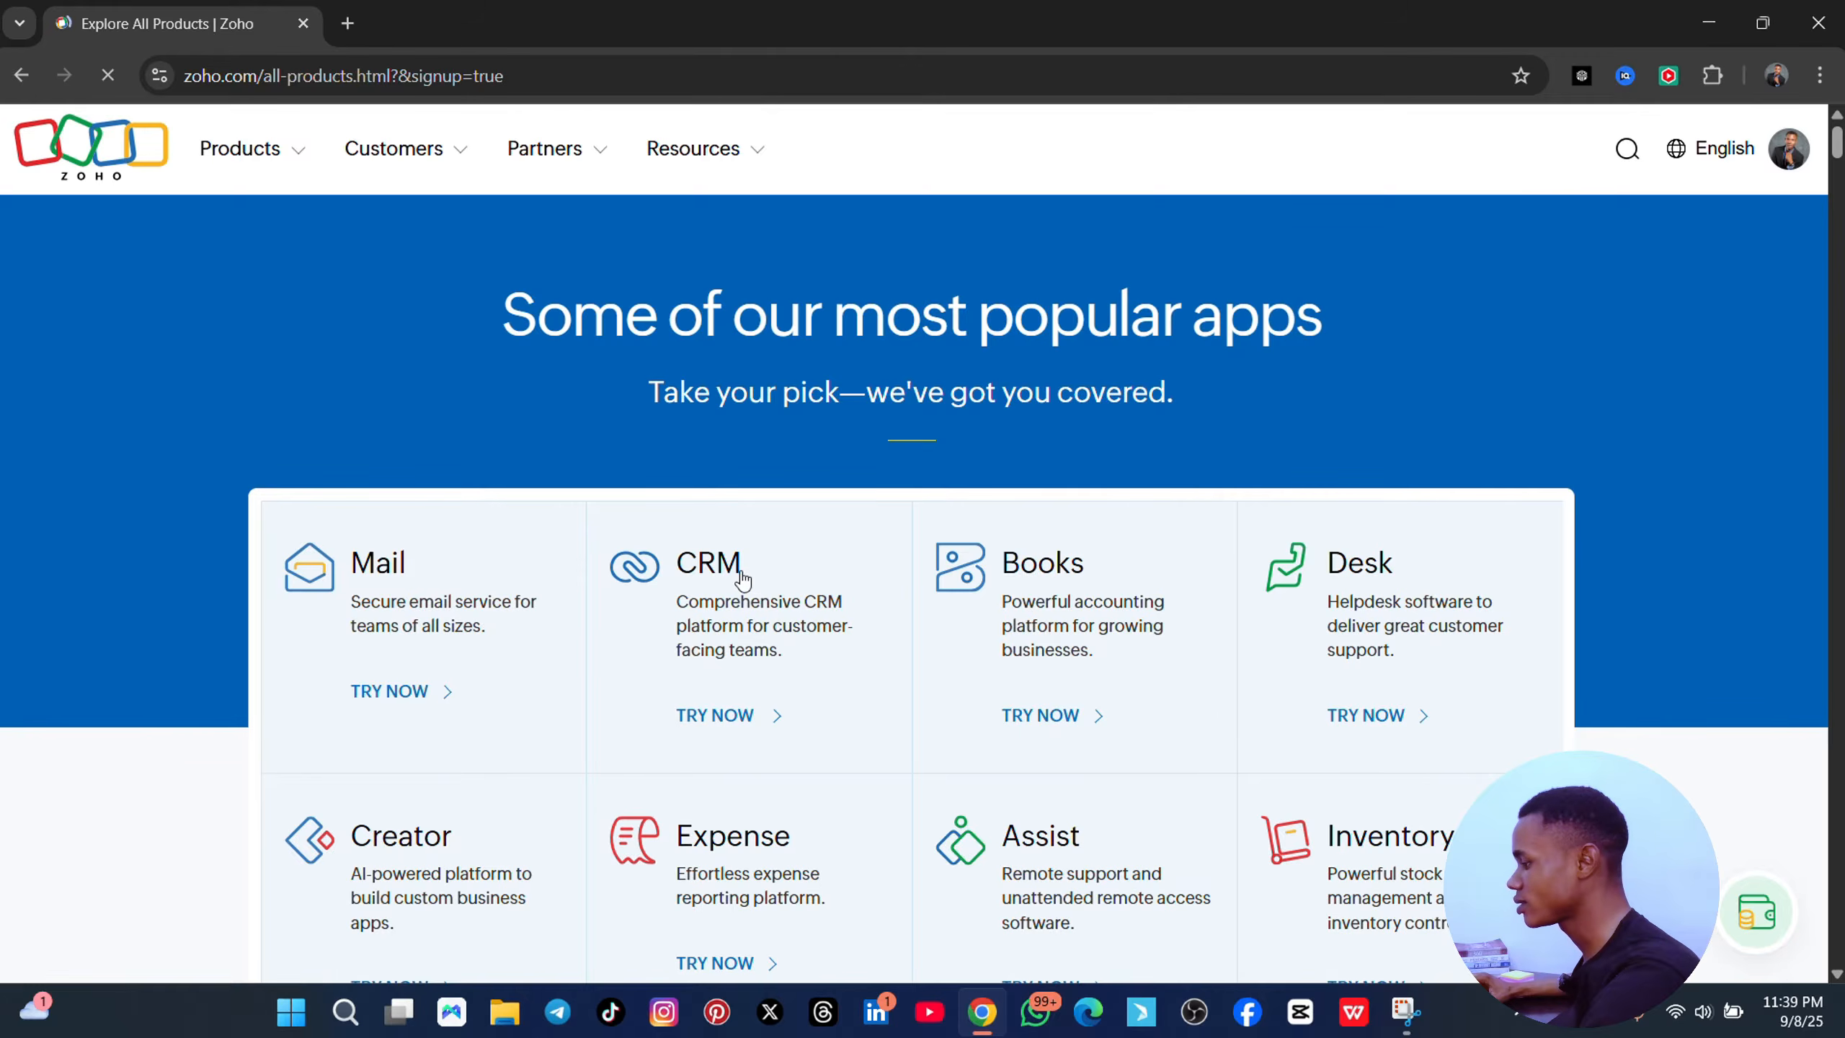
- Open the Zoho CRM product page and scroll through its features, ending back at the top
left_click(738, 715)
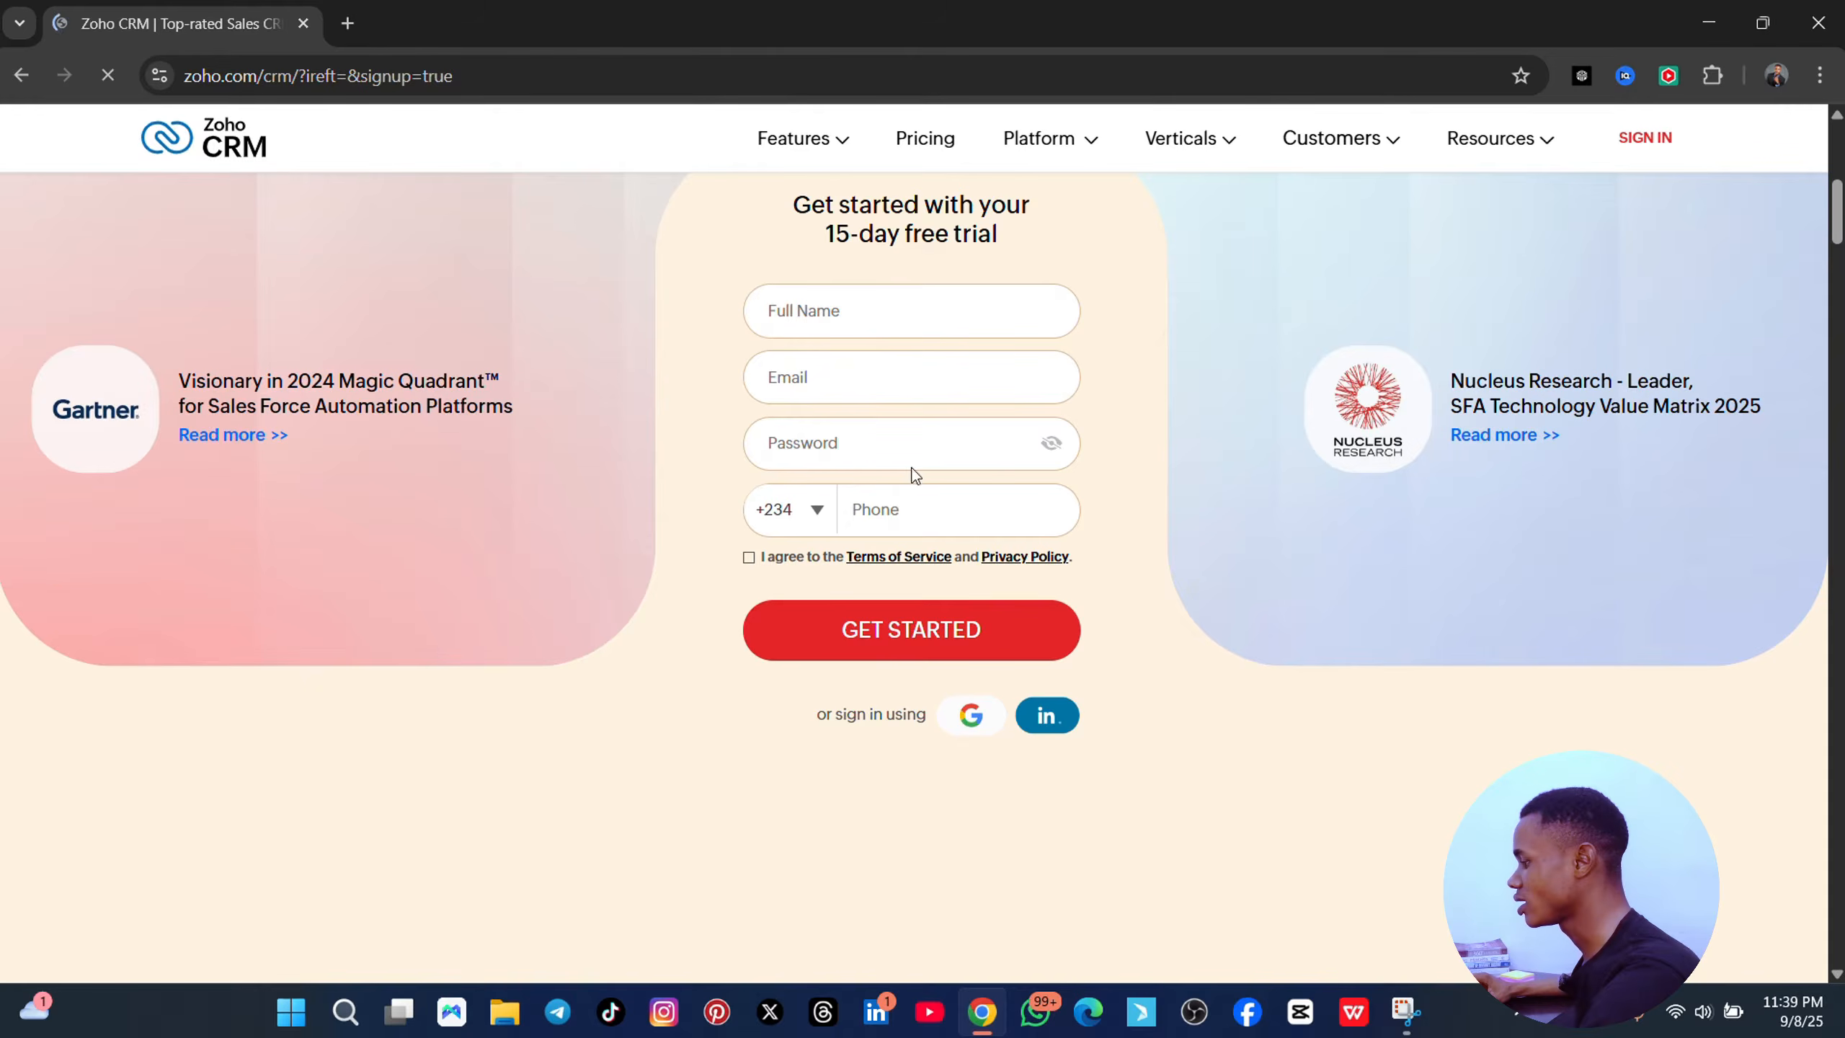
scroll(823, 322, "up", 5)
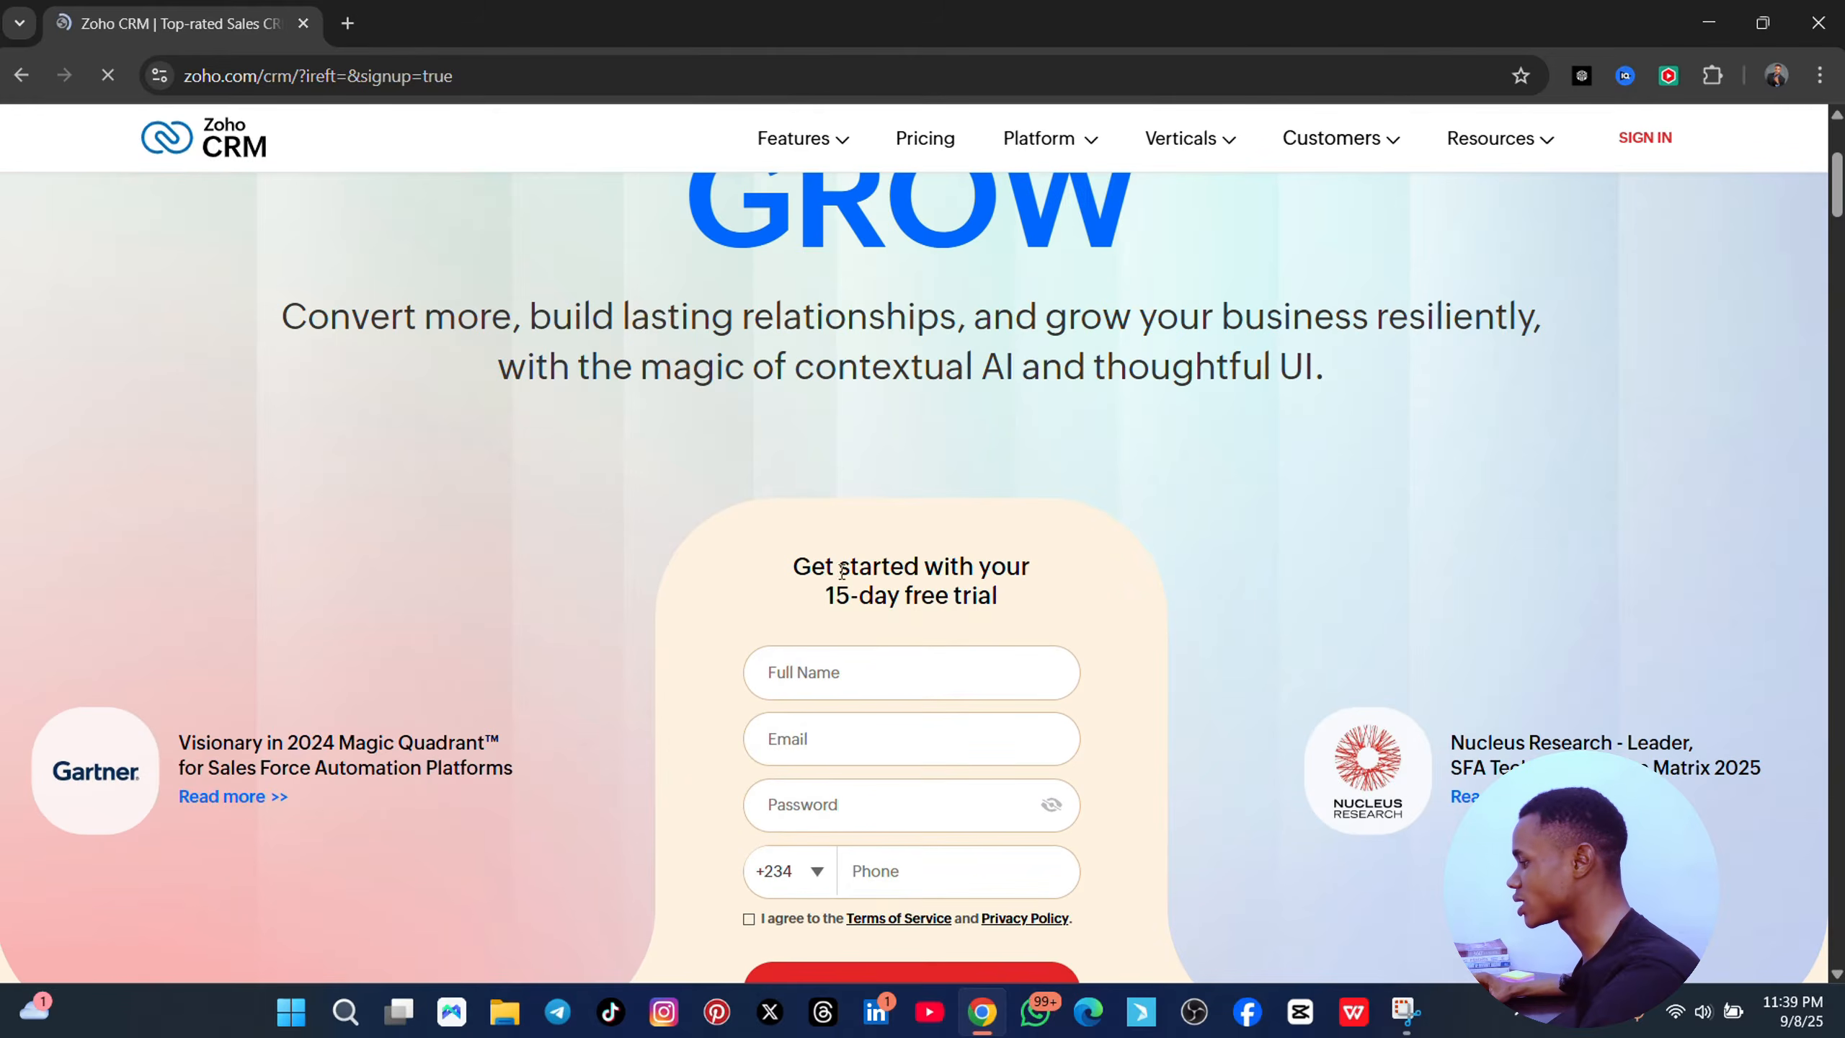
scroll(843, 571, "down", 5)
scroll(979, 576, "down", 3)
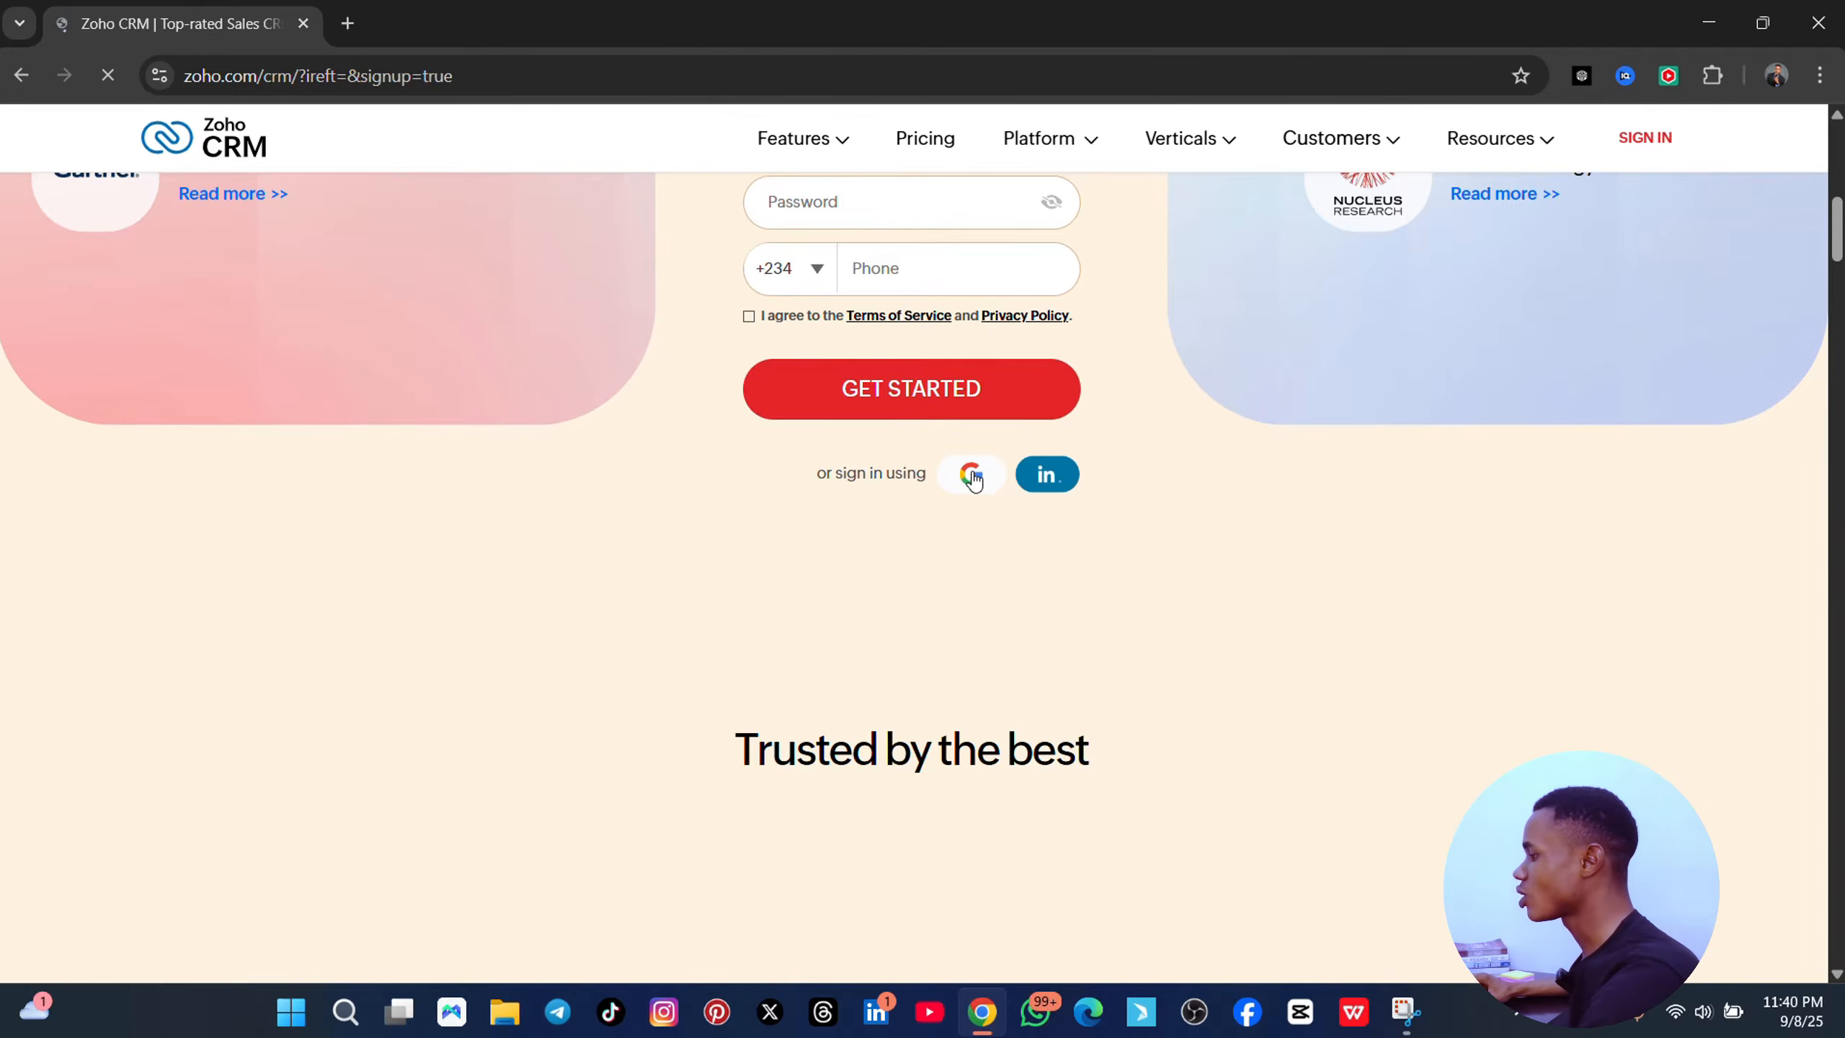
scroll(972, 477, "up", 7)
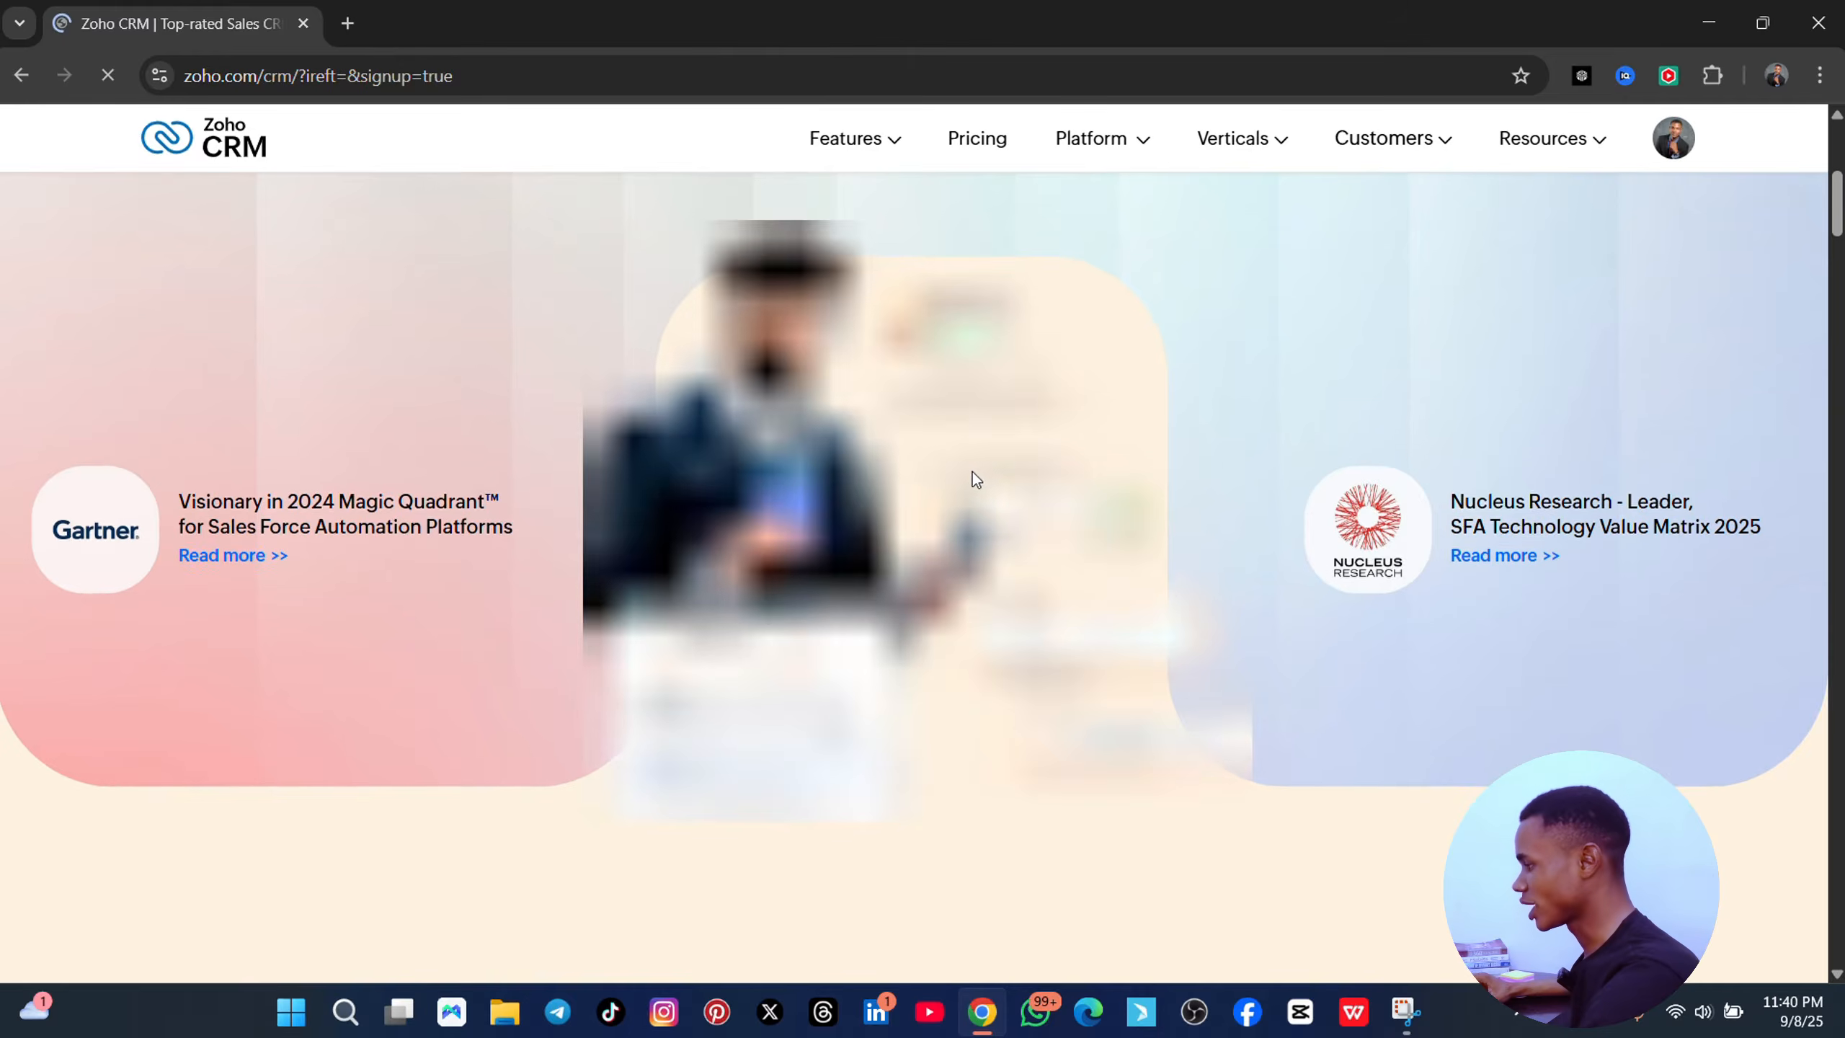
scroll(965, 473, "down", 12)
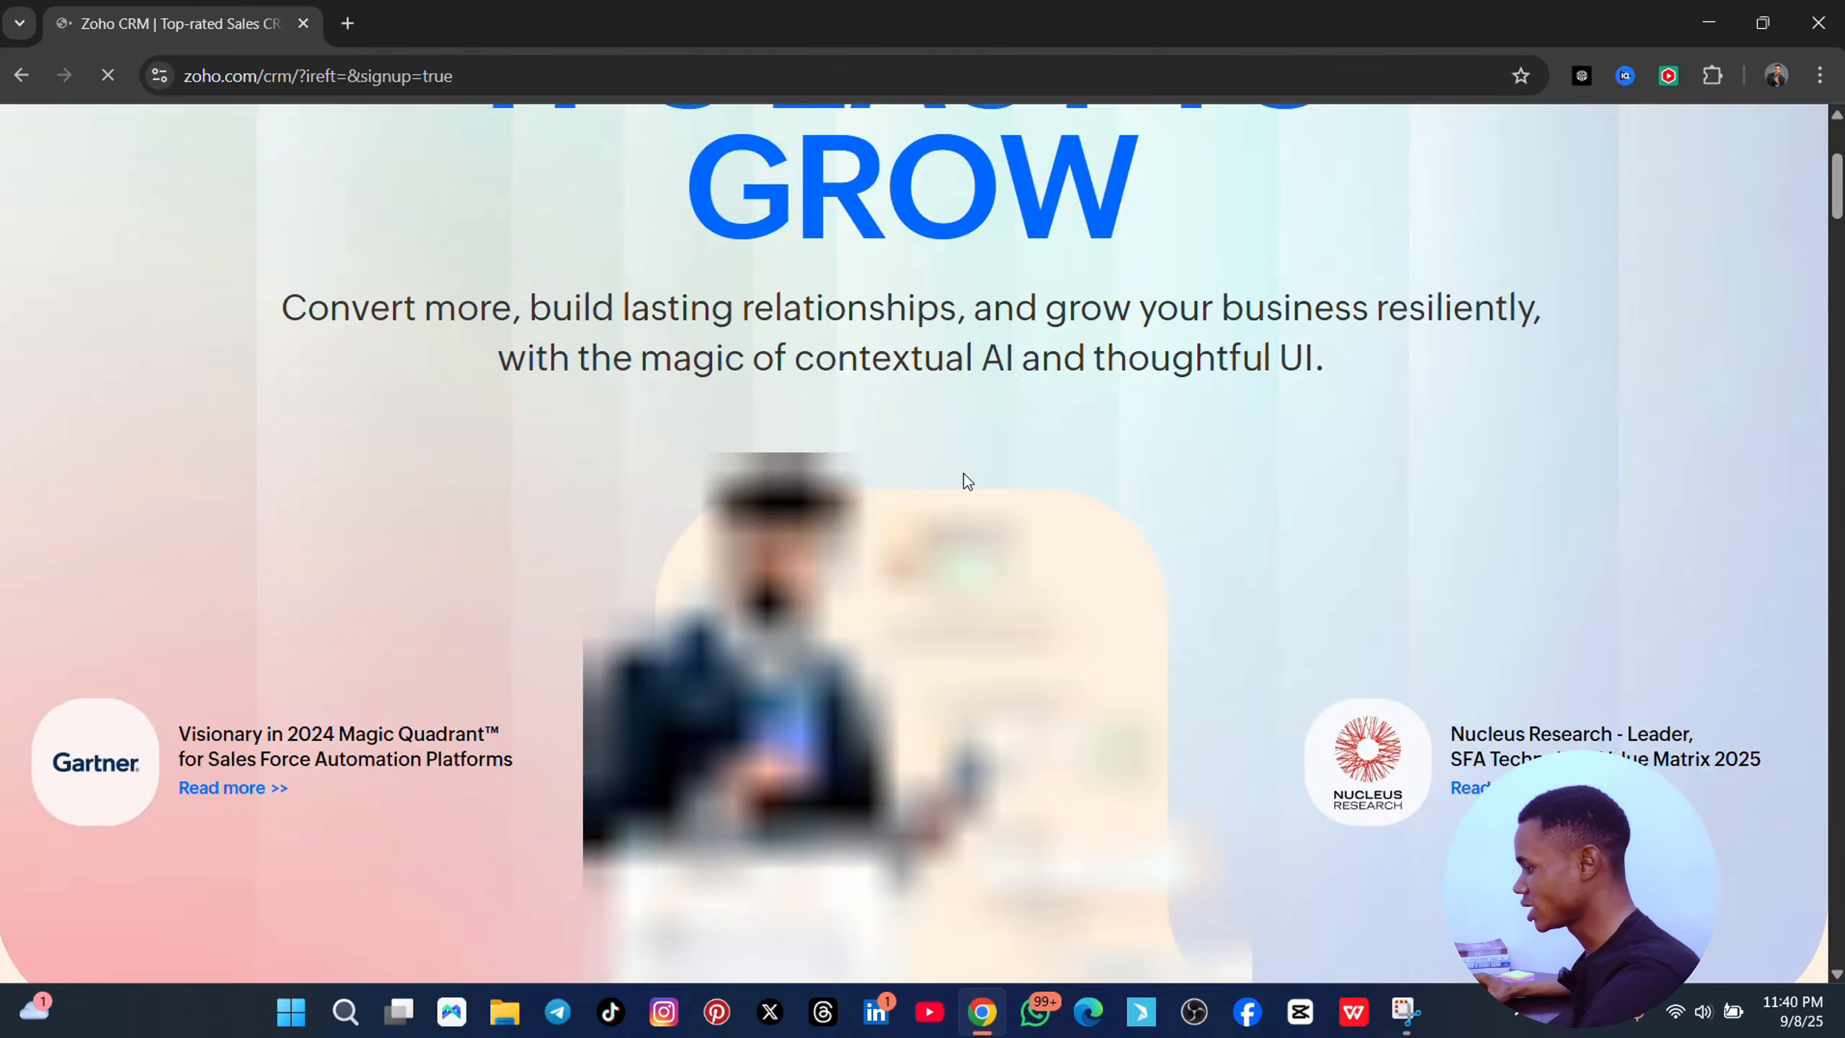
scroll(964, 478, "down", 10)
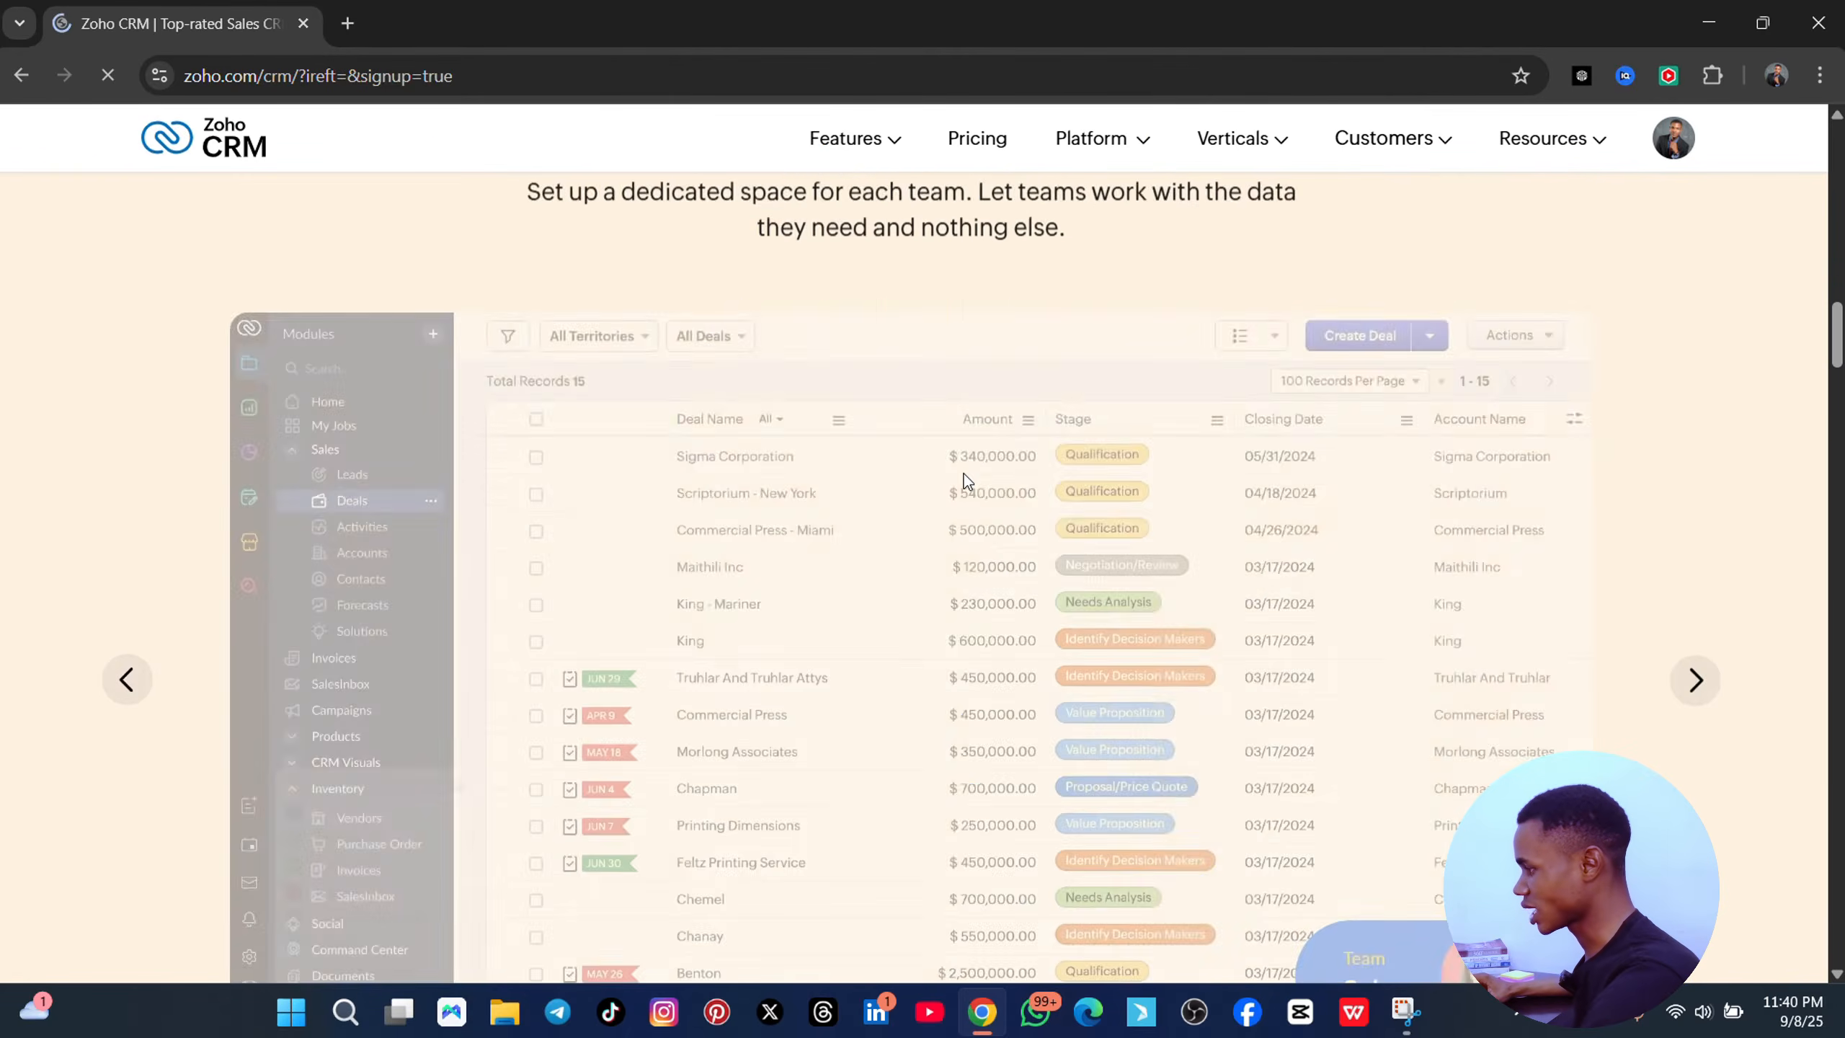
scroll(965, 477, "down", 9)
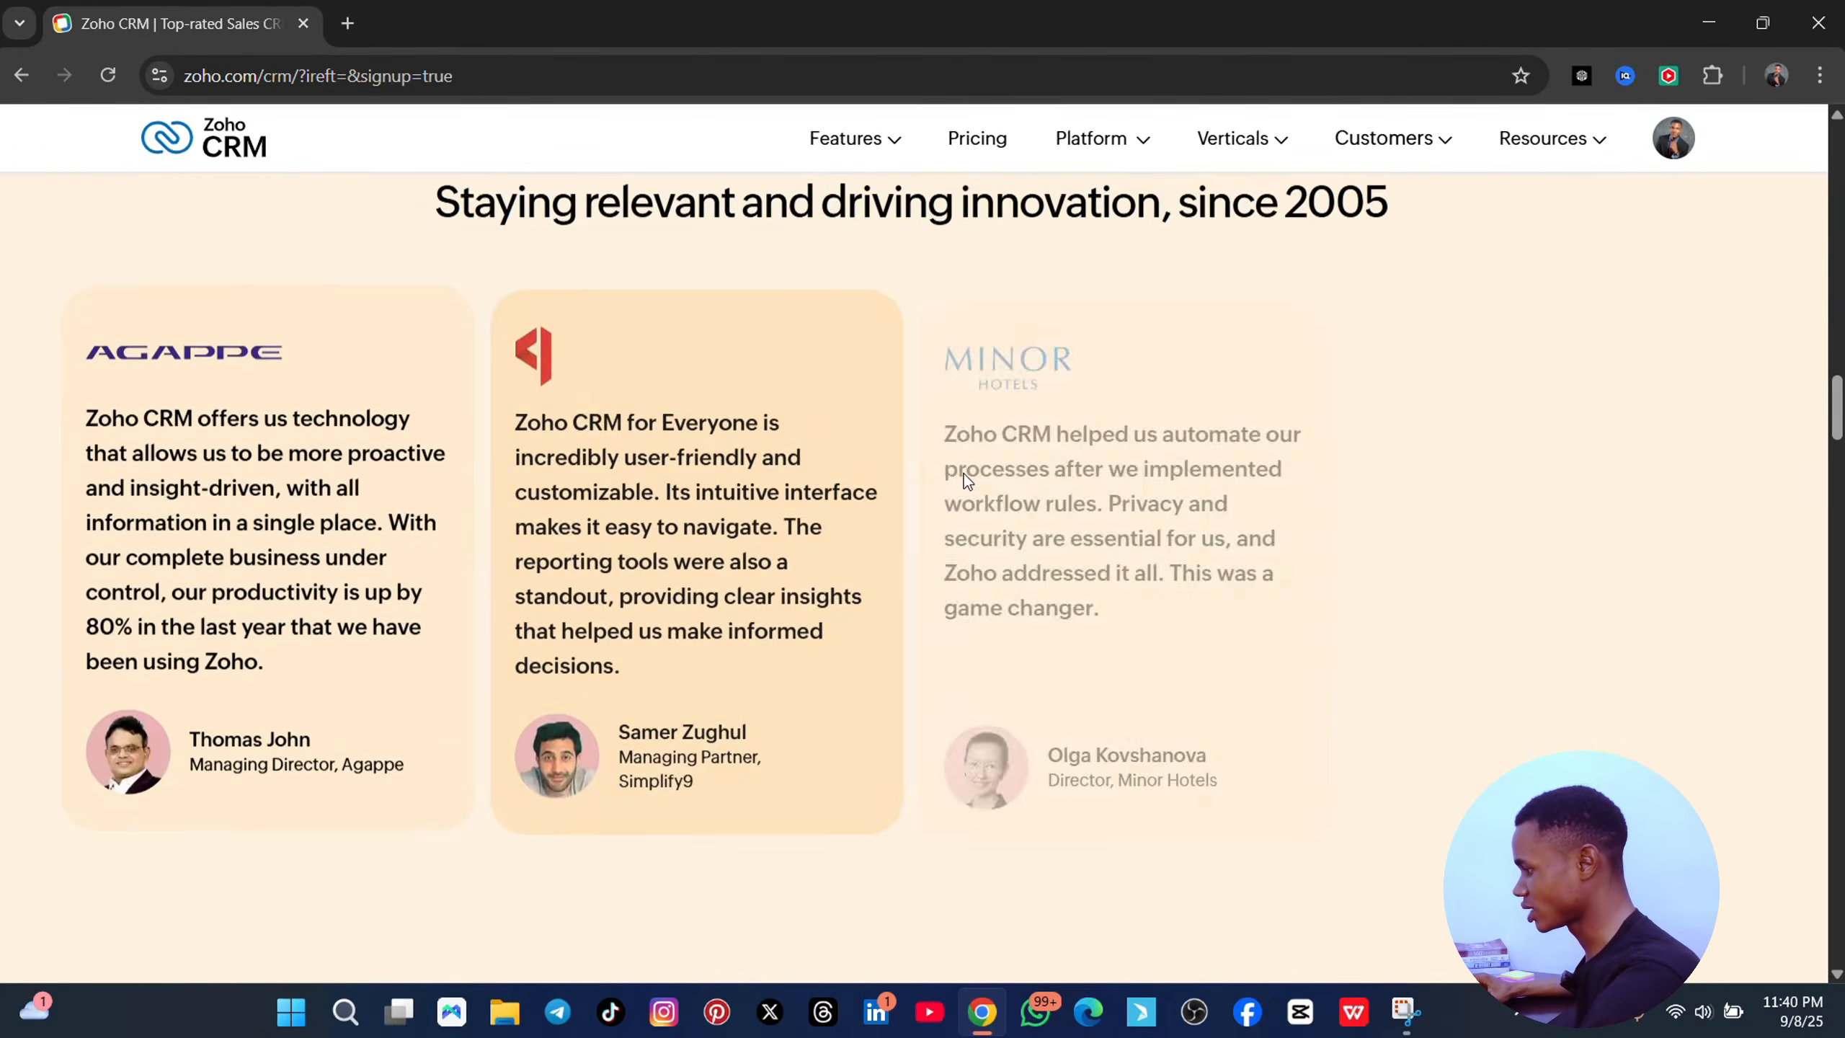
scroll(963, 472, "up", 9)
scroll(885, 486, "up", 15)
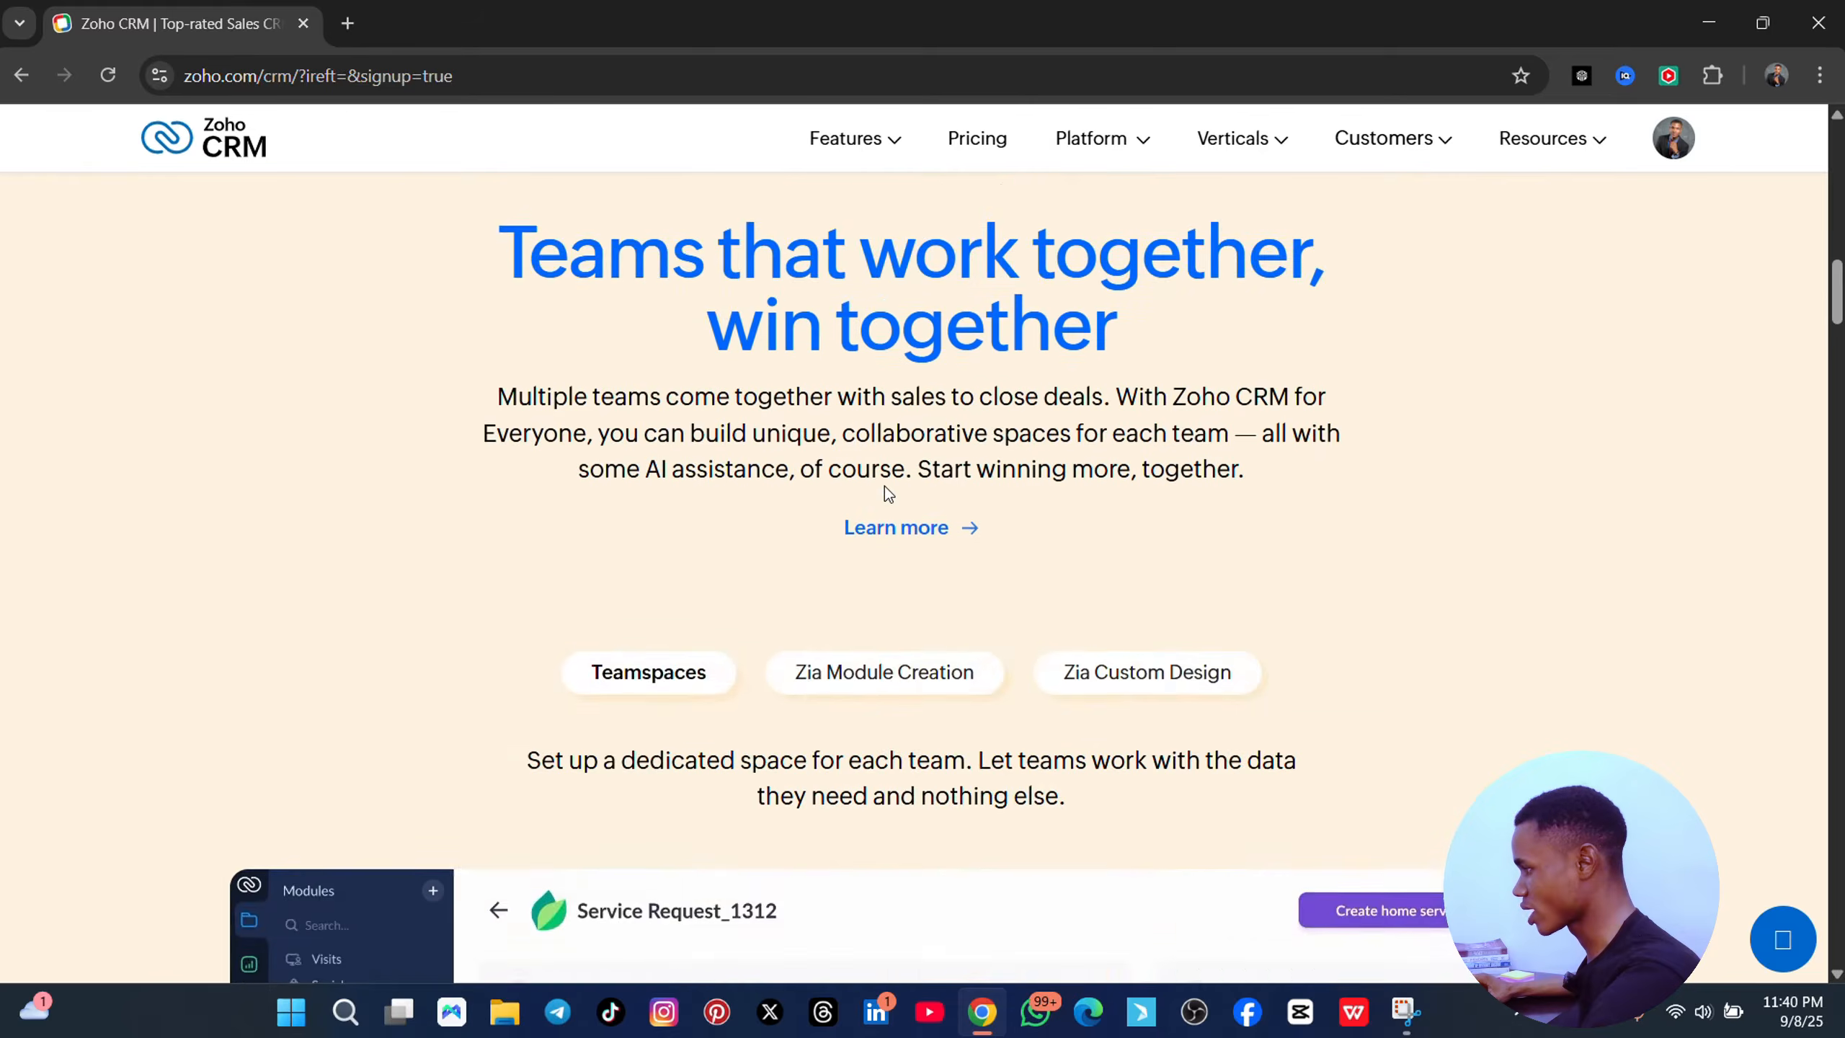
scroll(885, 485, "up", 8)
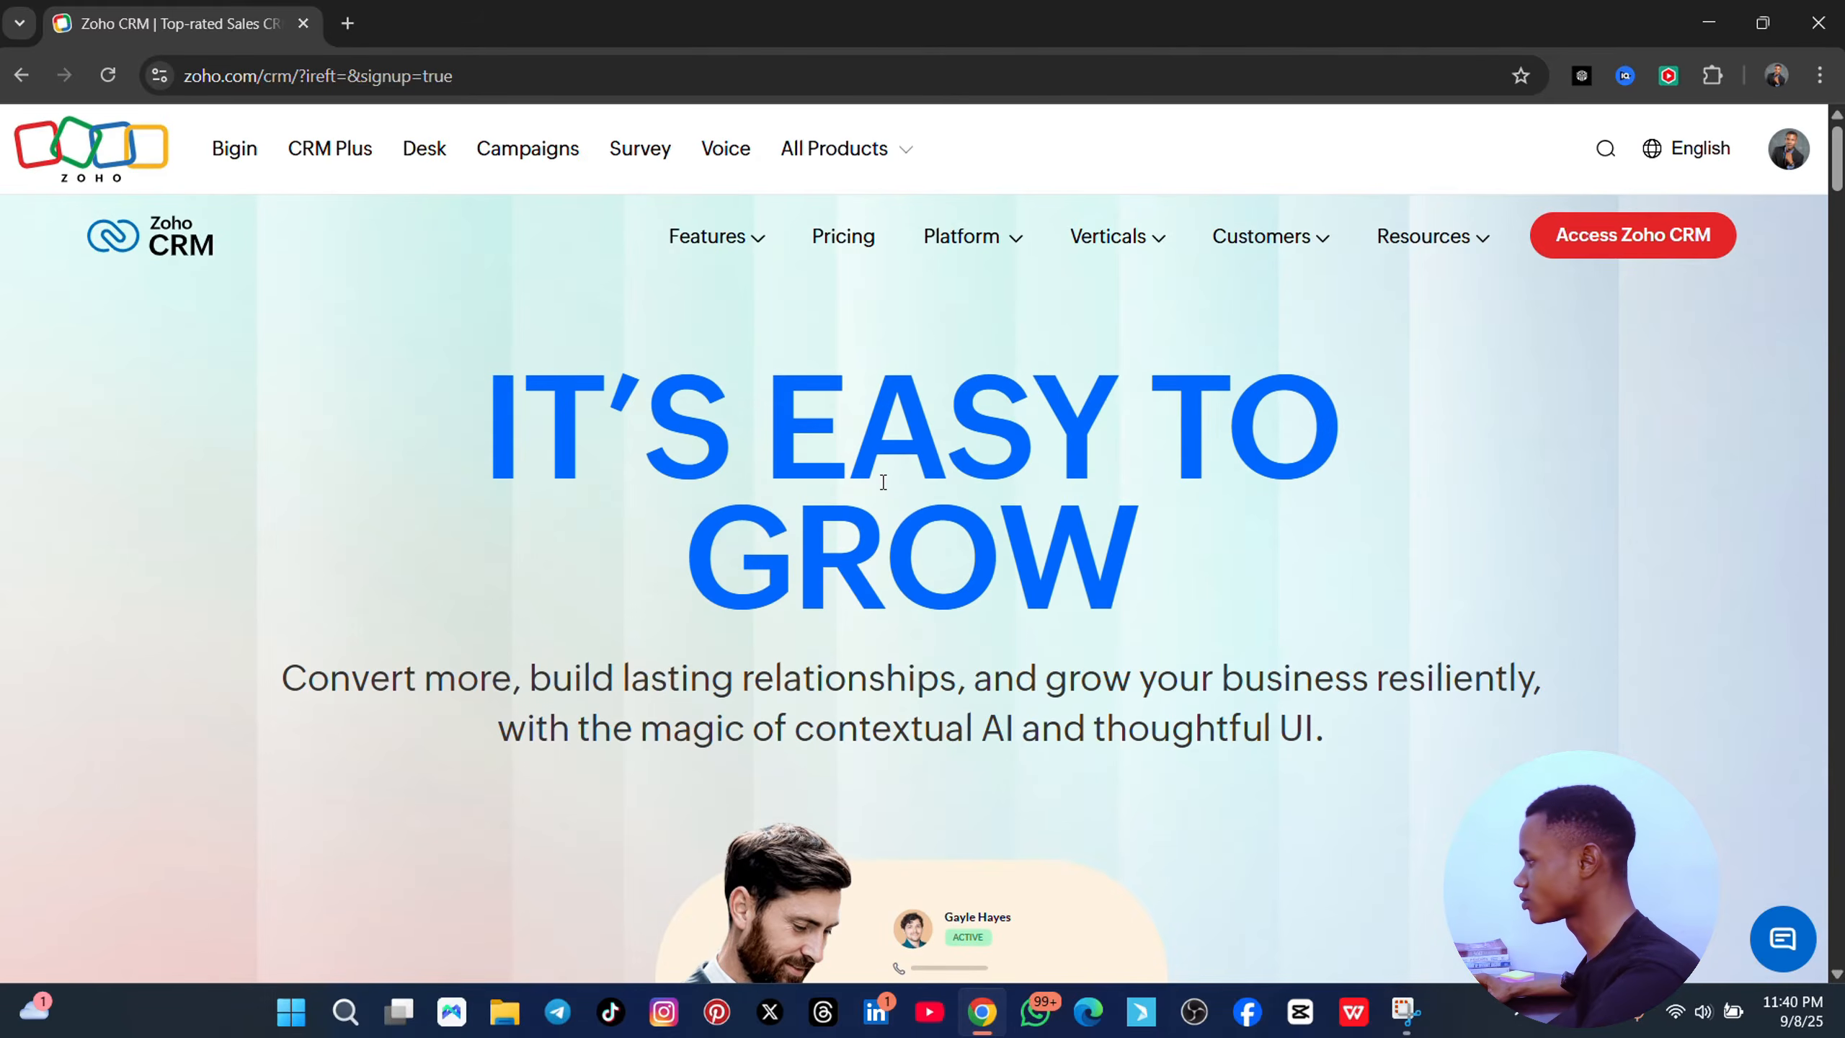
- Enter Zoho CRM and submit the welcome form with company 'eD', an autofilled phone number and no employee count
left_click(1627, 242)
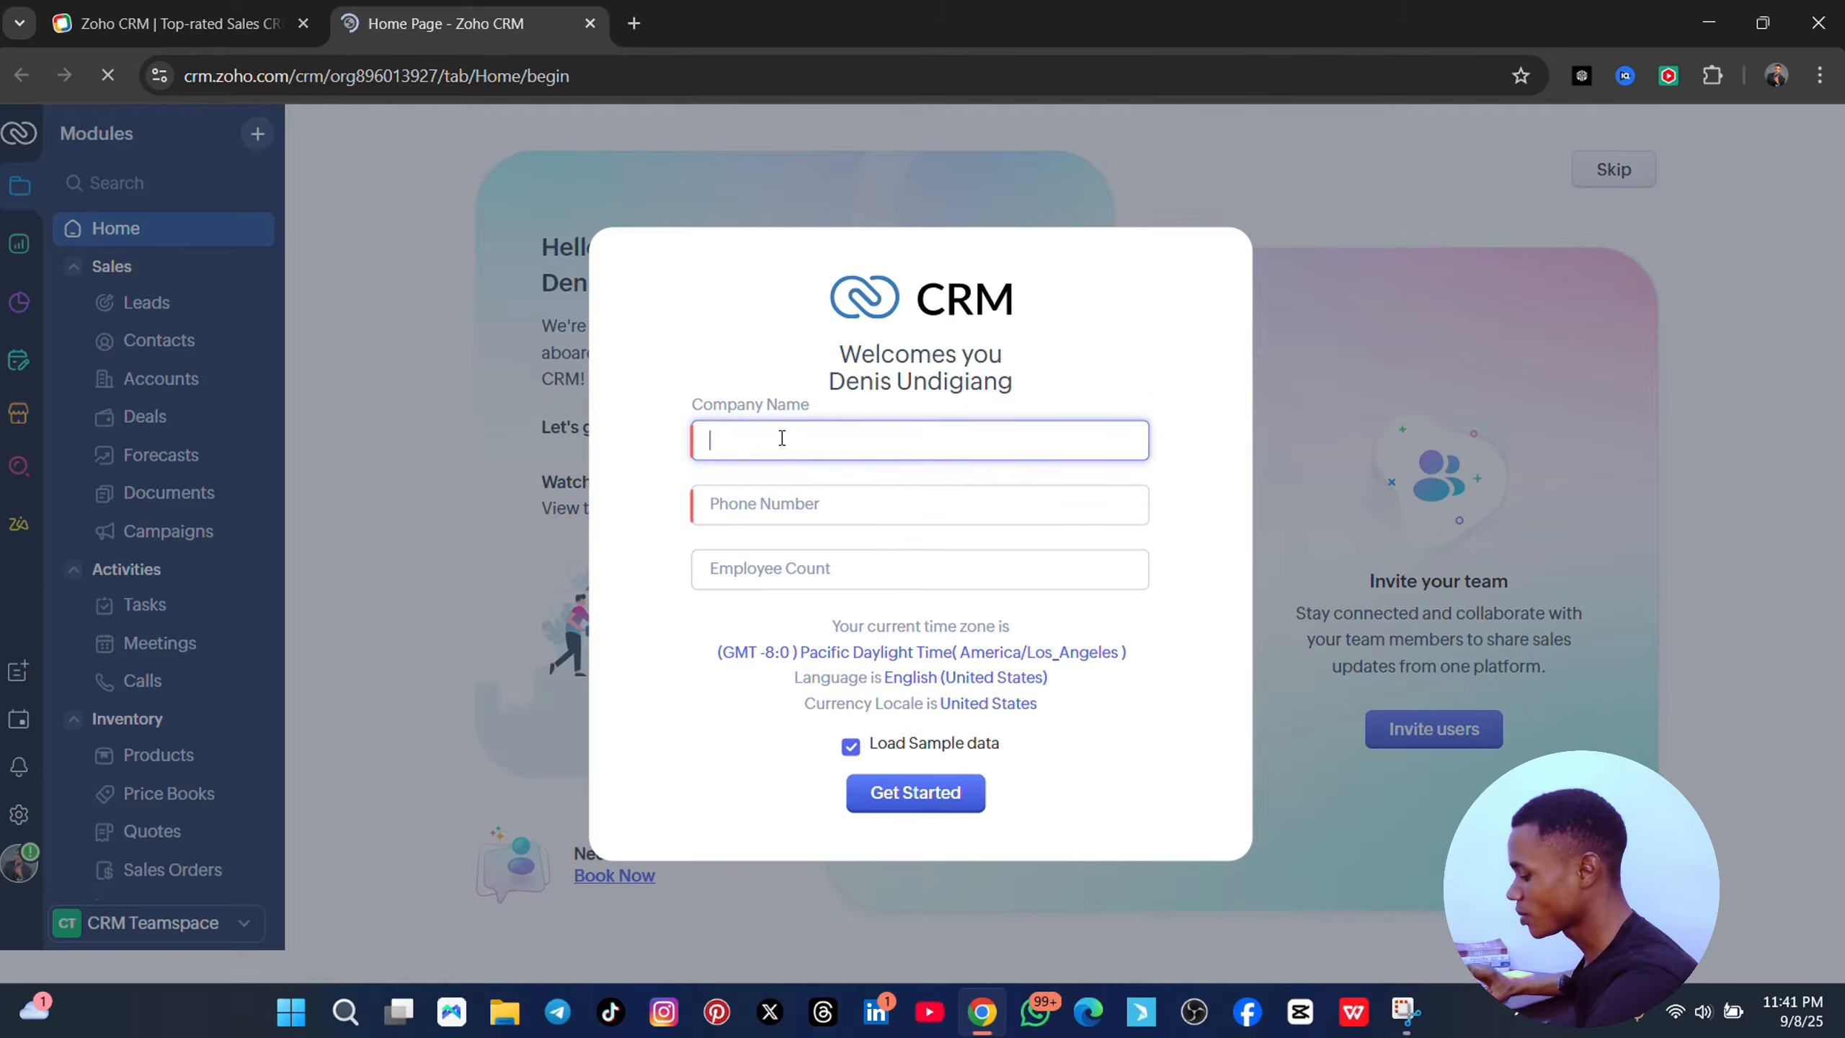
type("e")
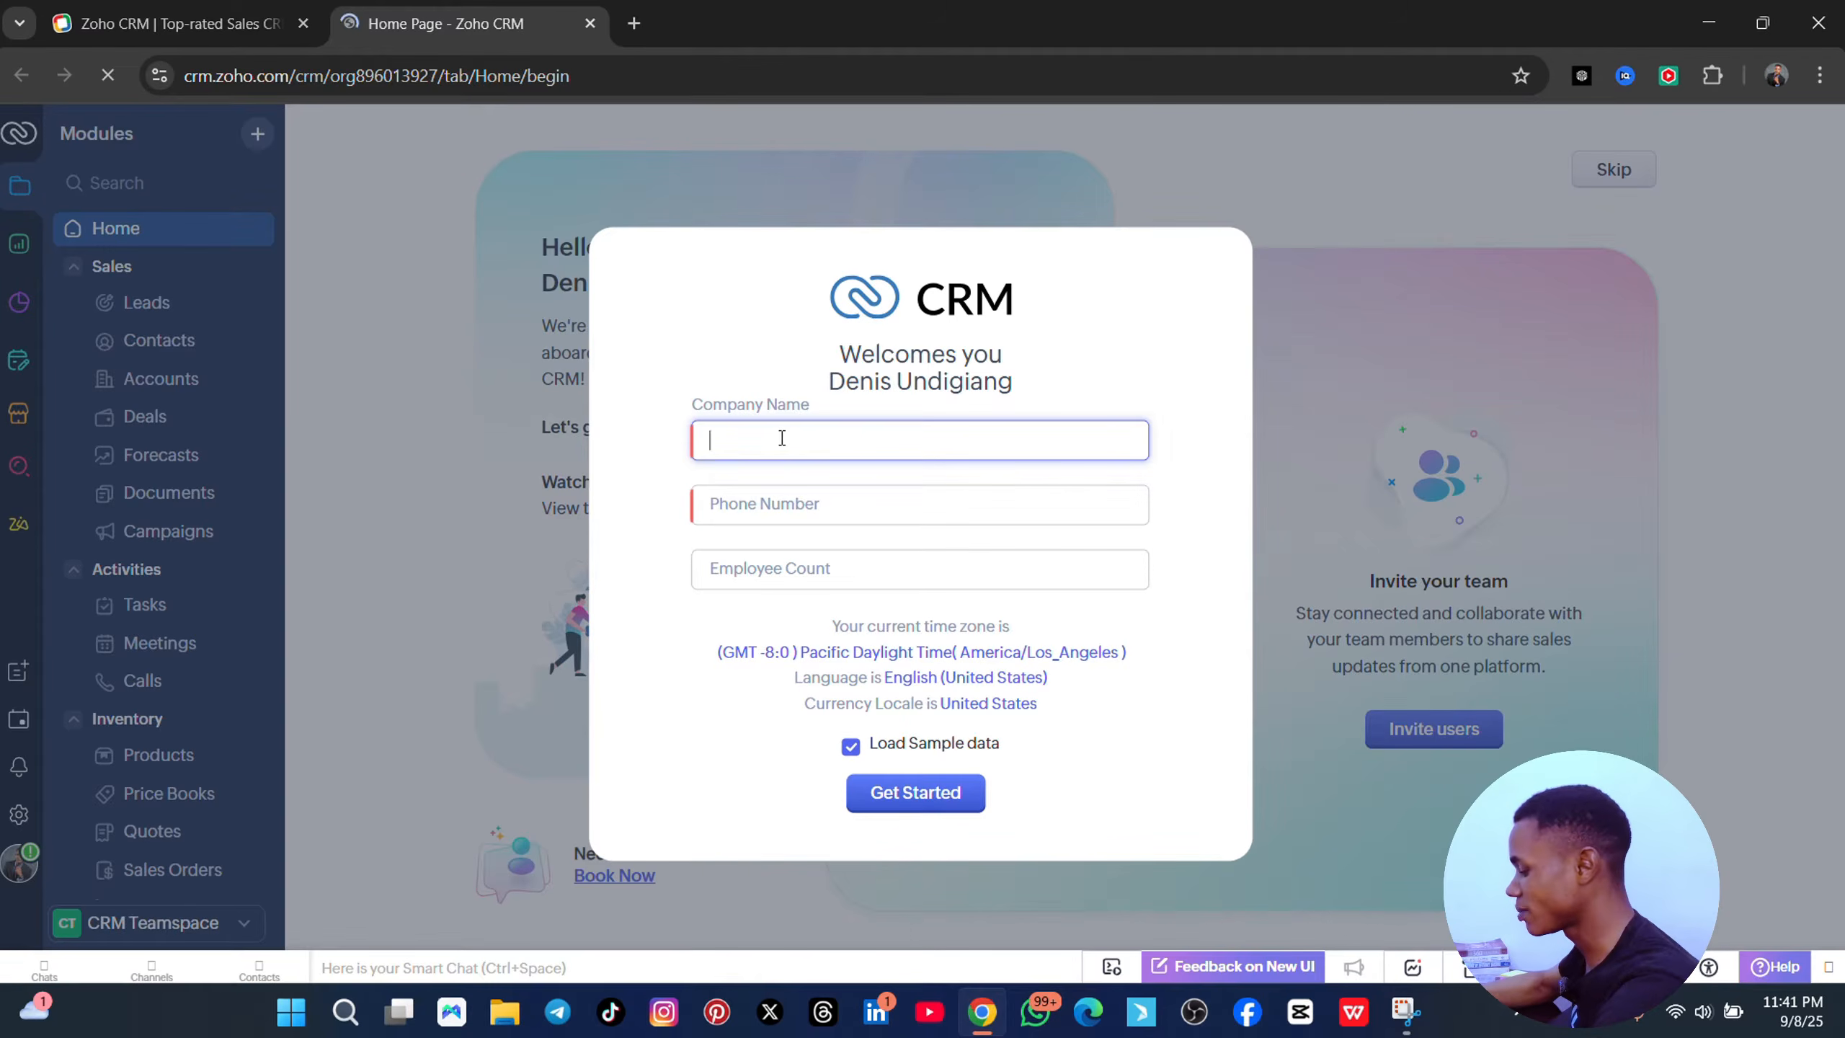
type("Denis")
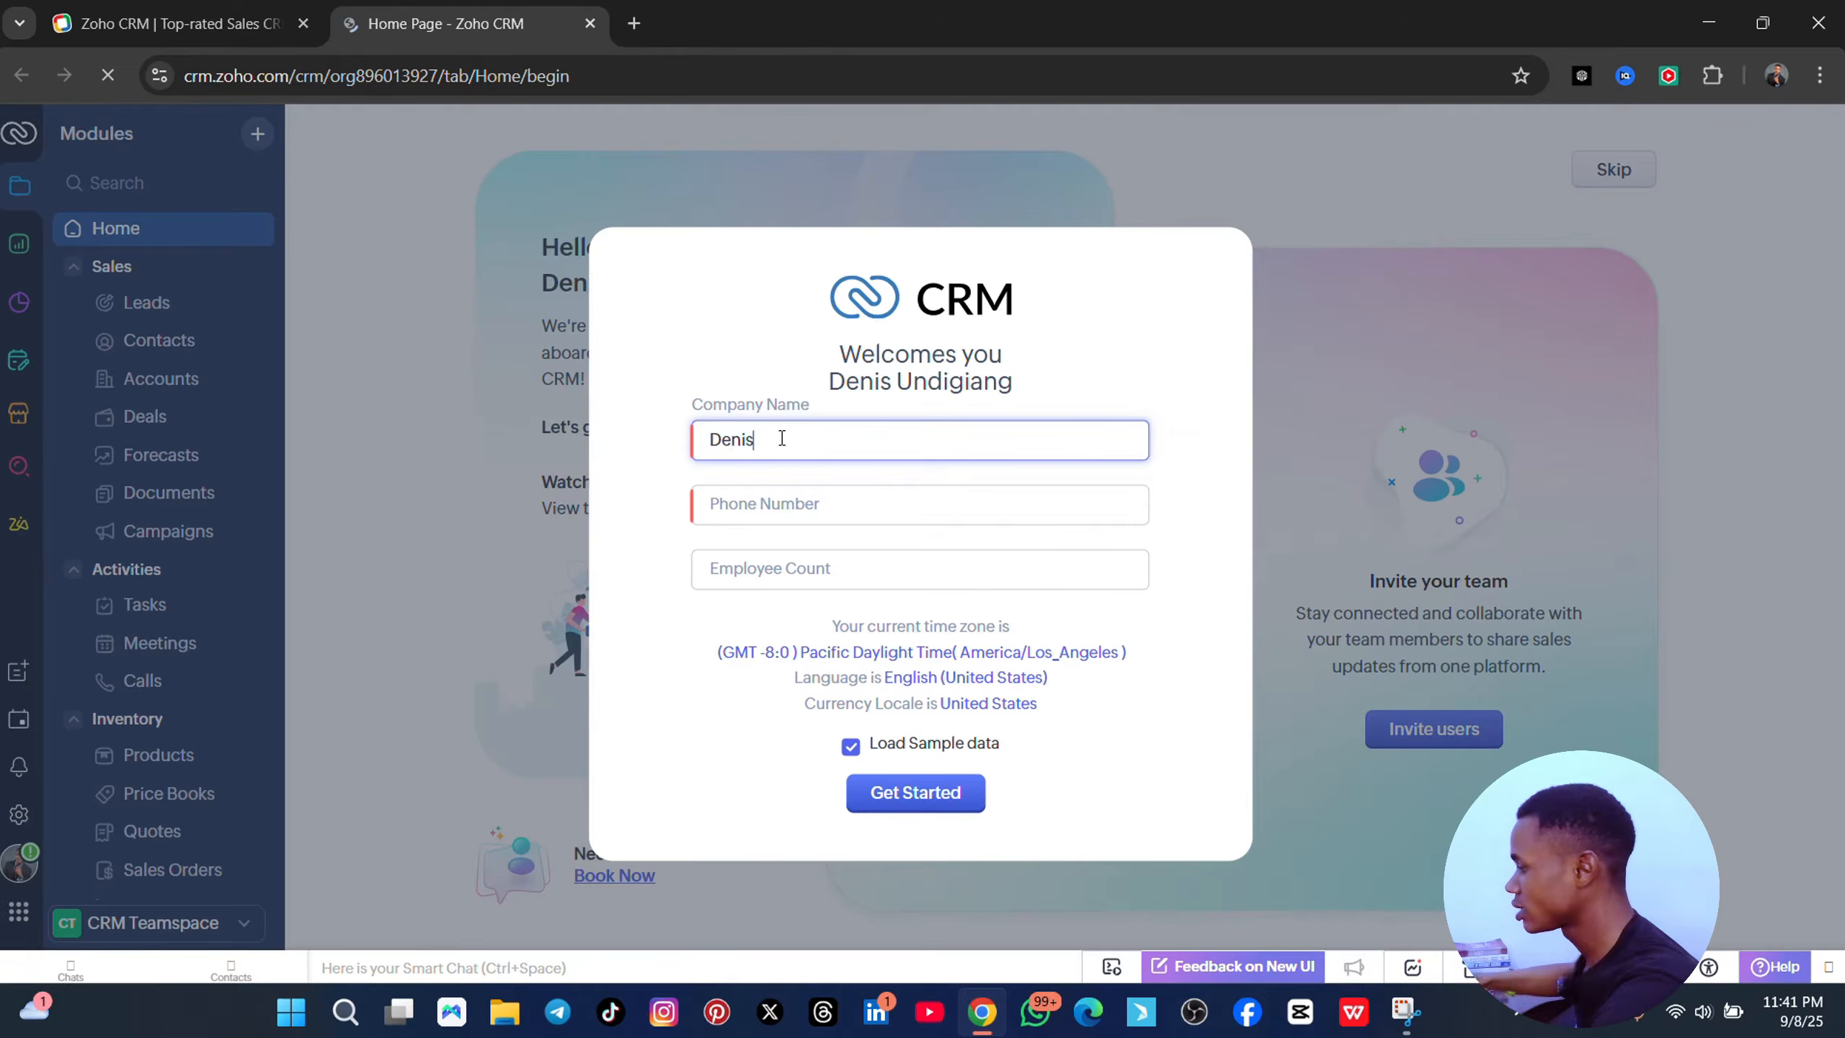
left_click(783, 505)
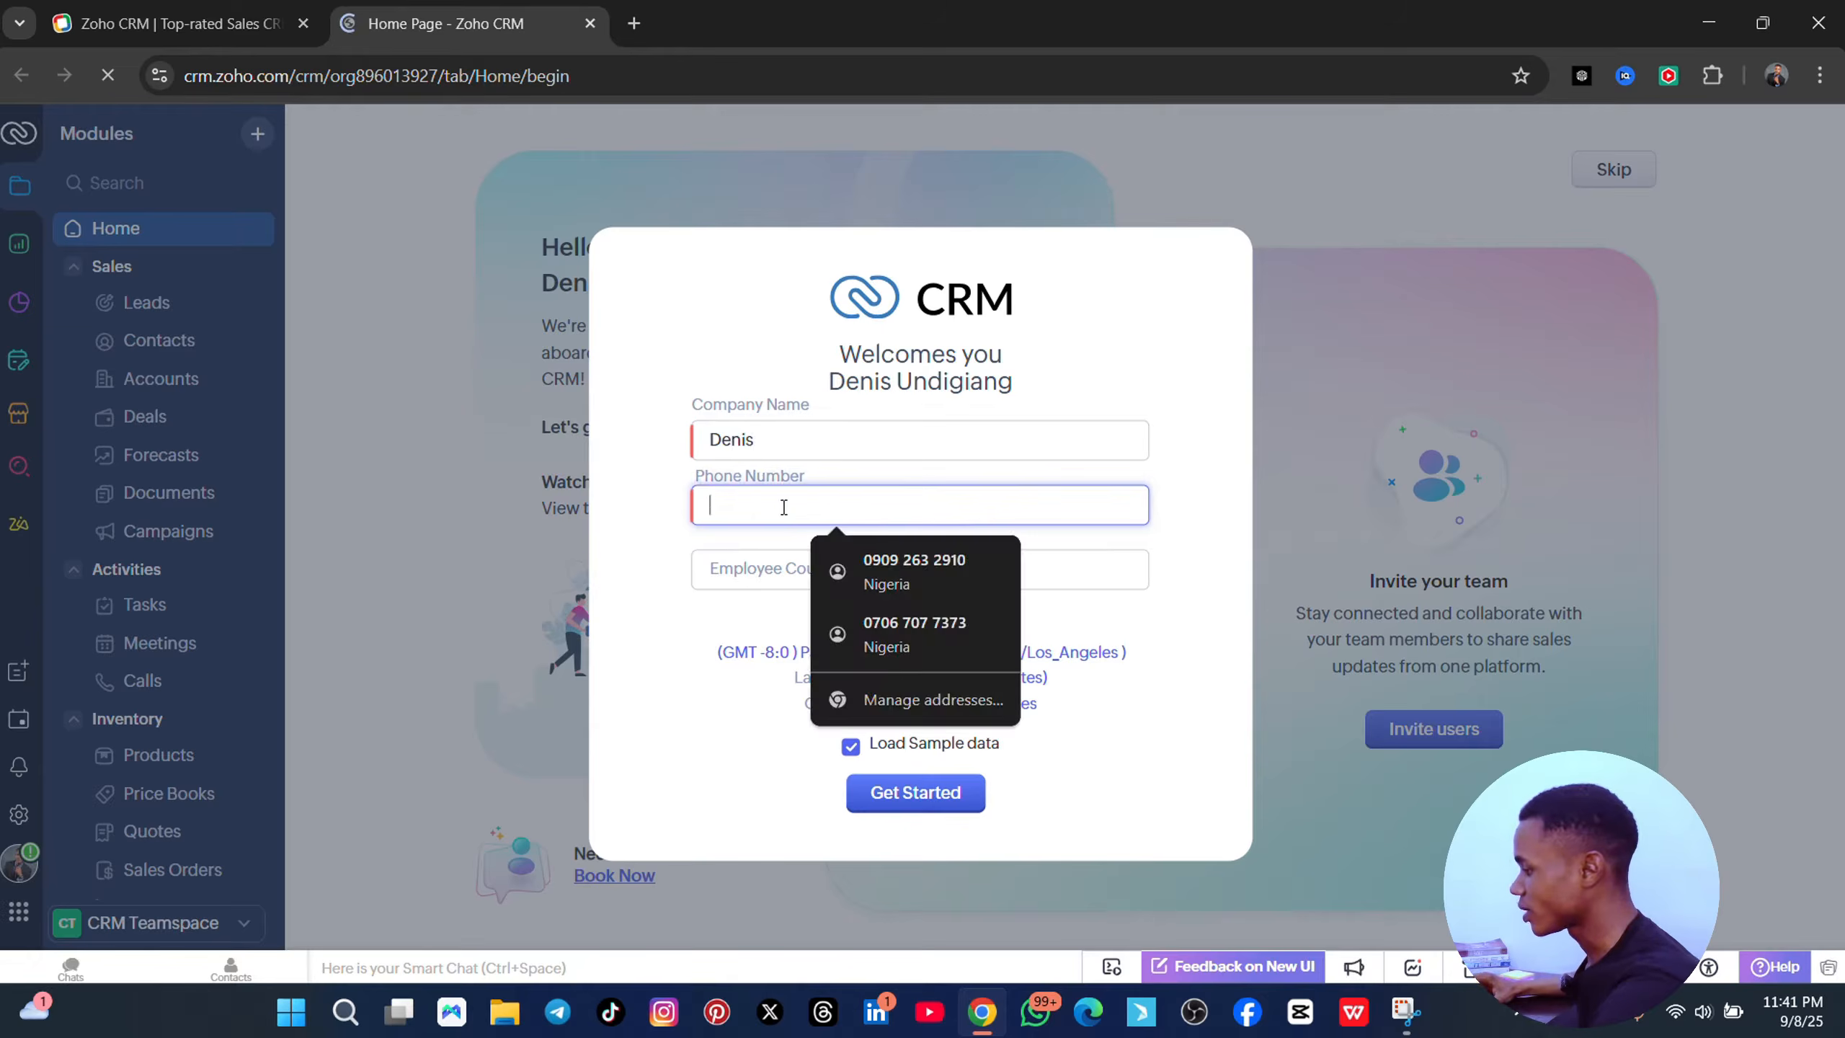
left_click(907, 559)
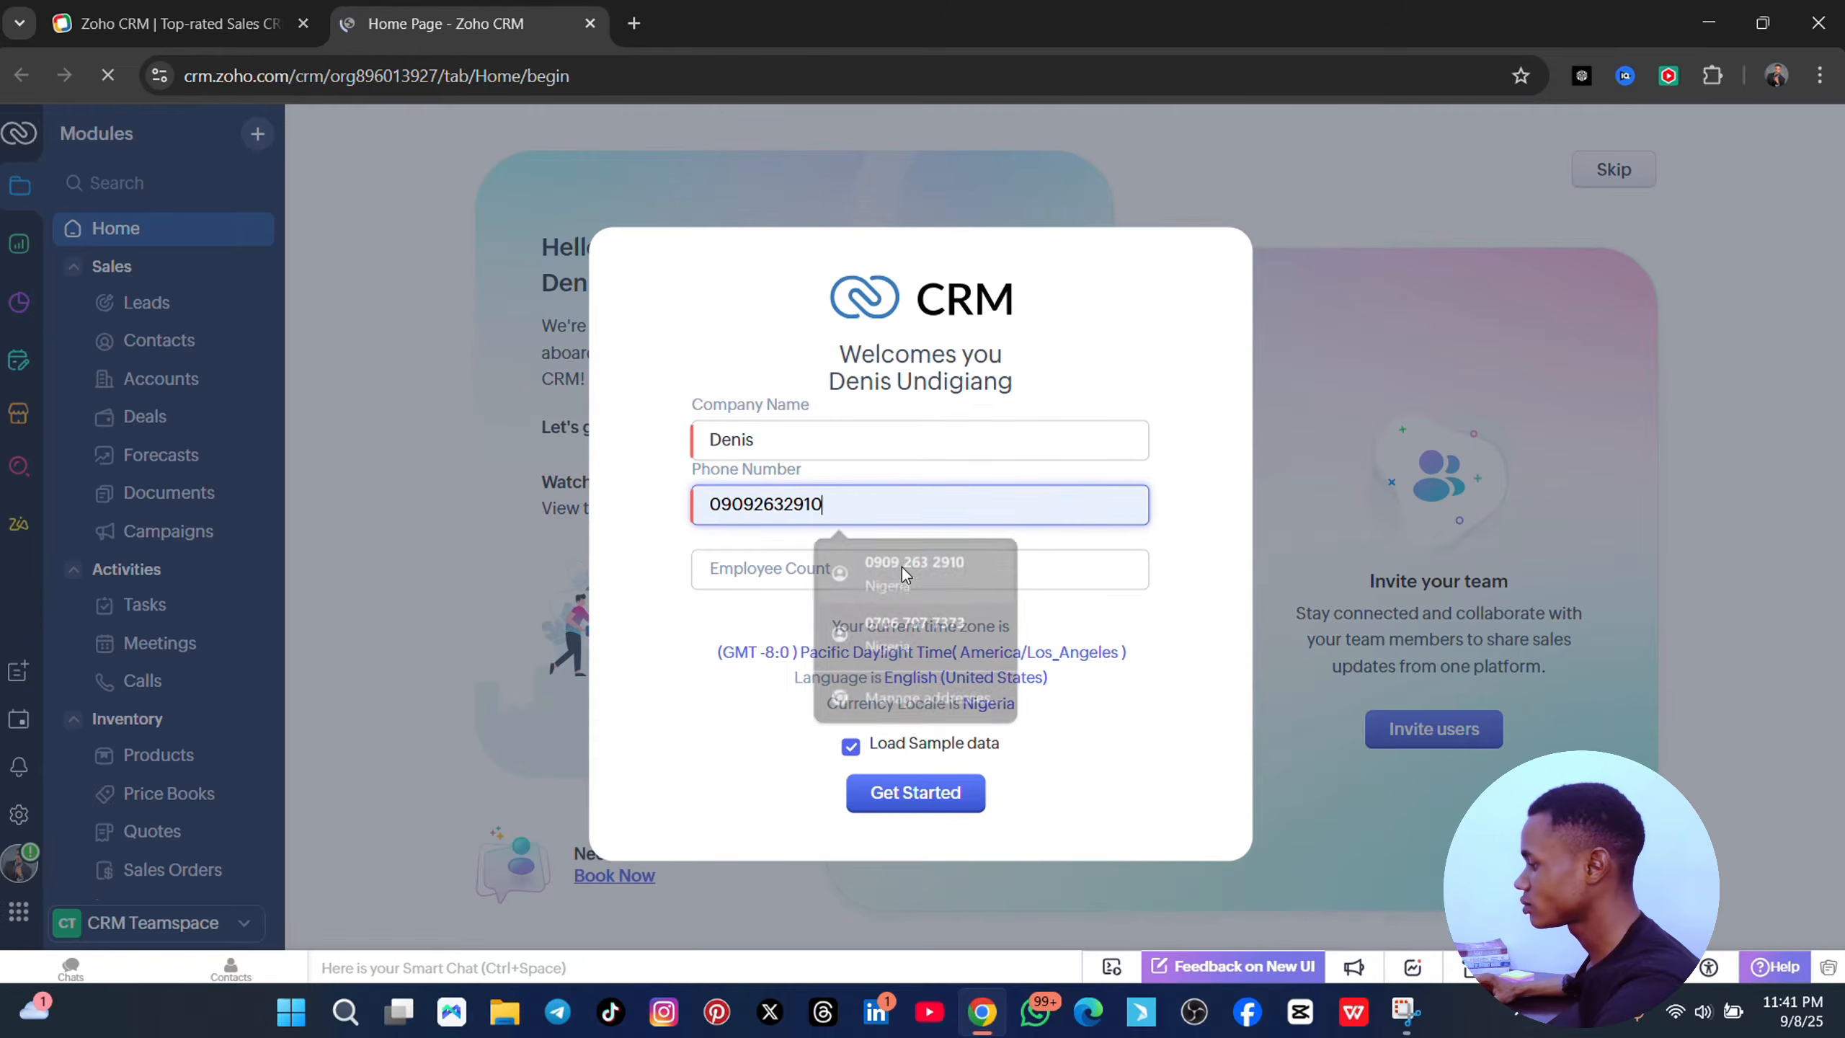
left_click(778, 569)
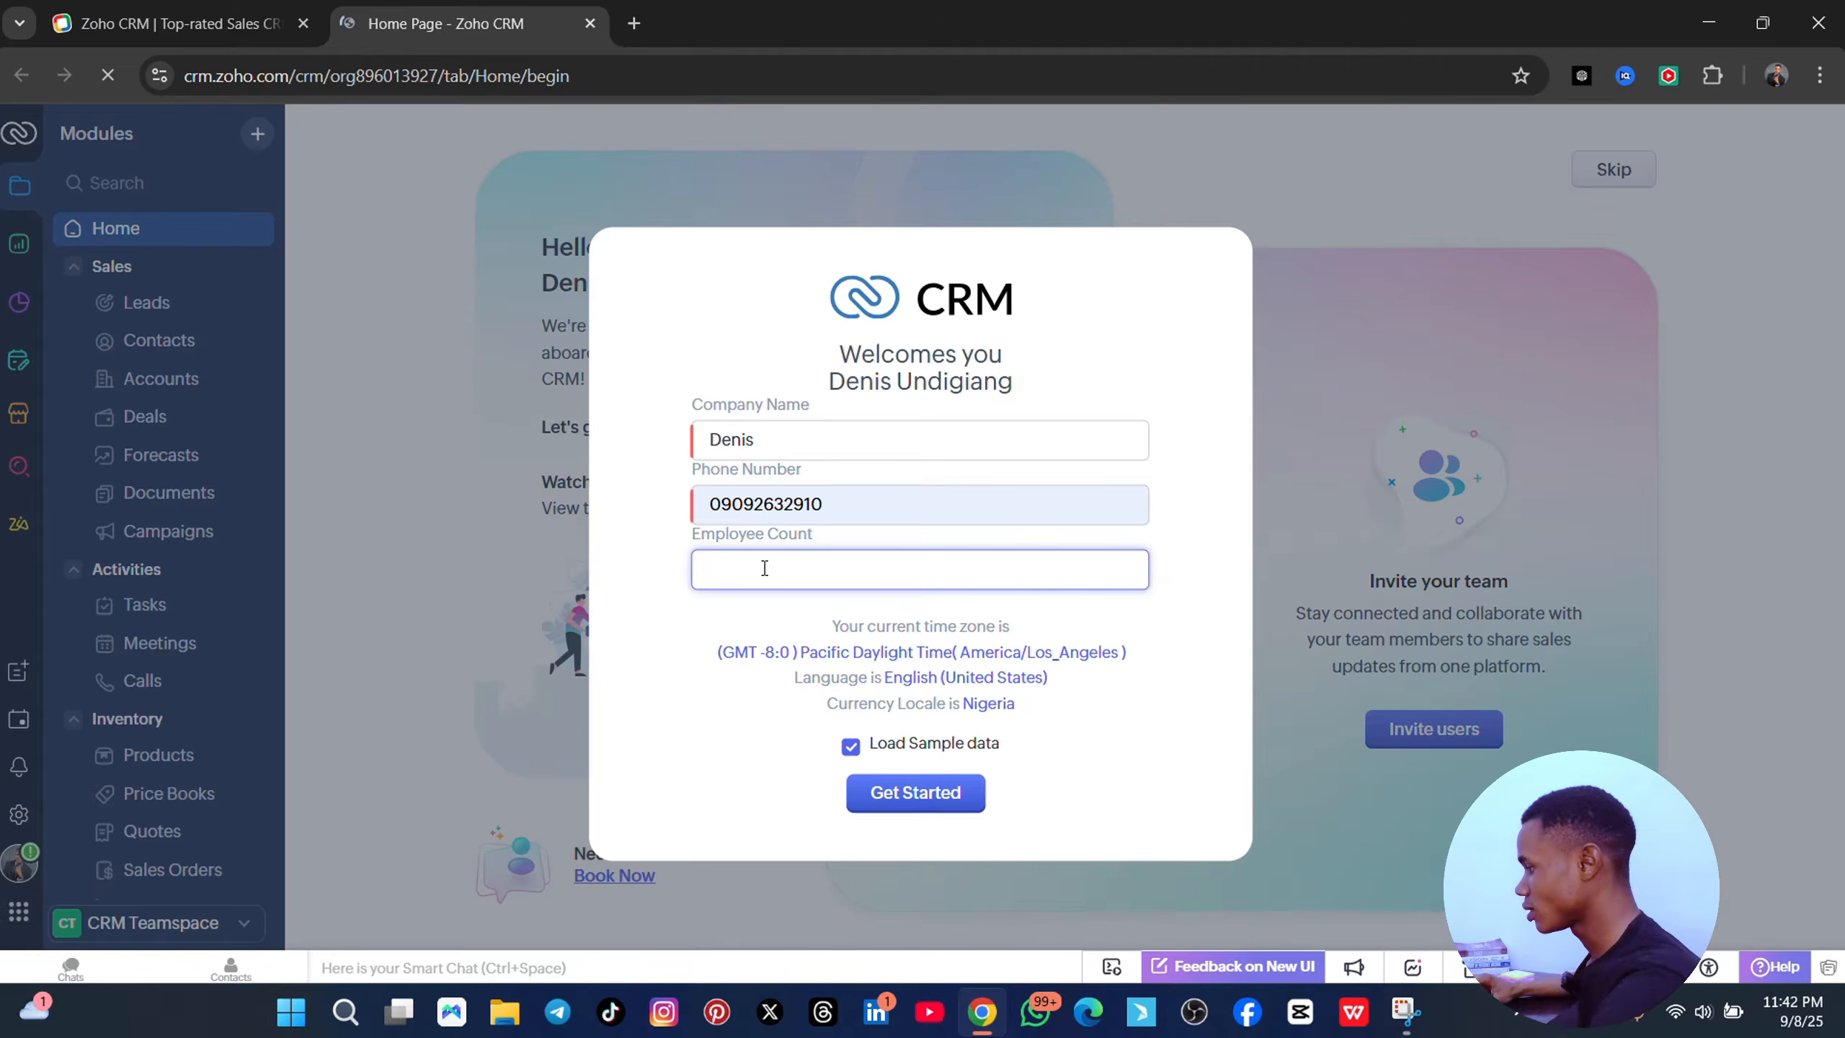
left_click(709, 663)
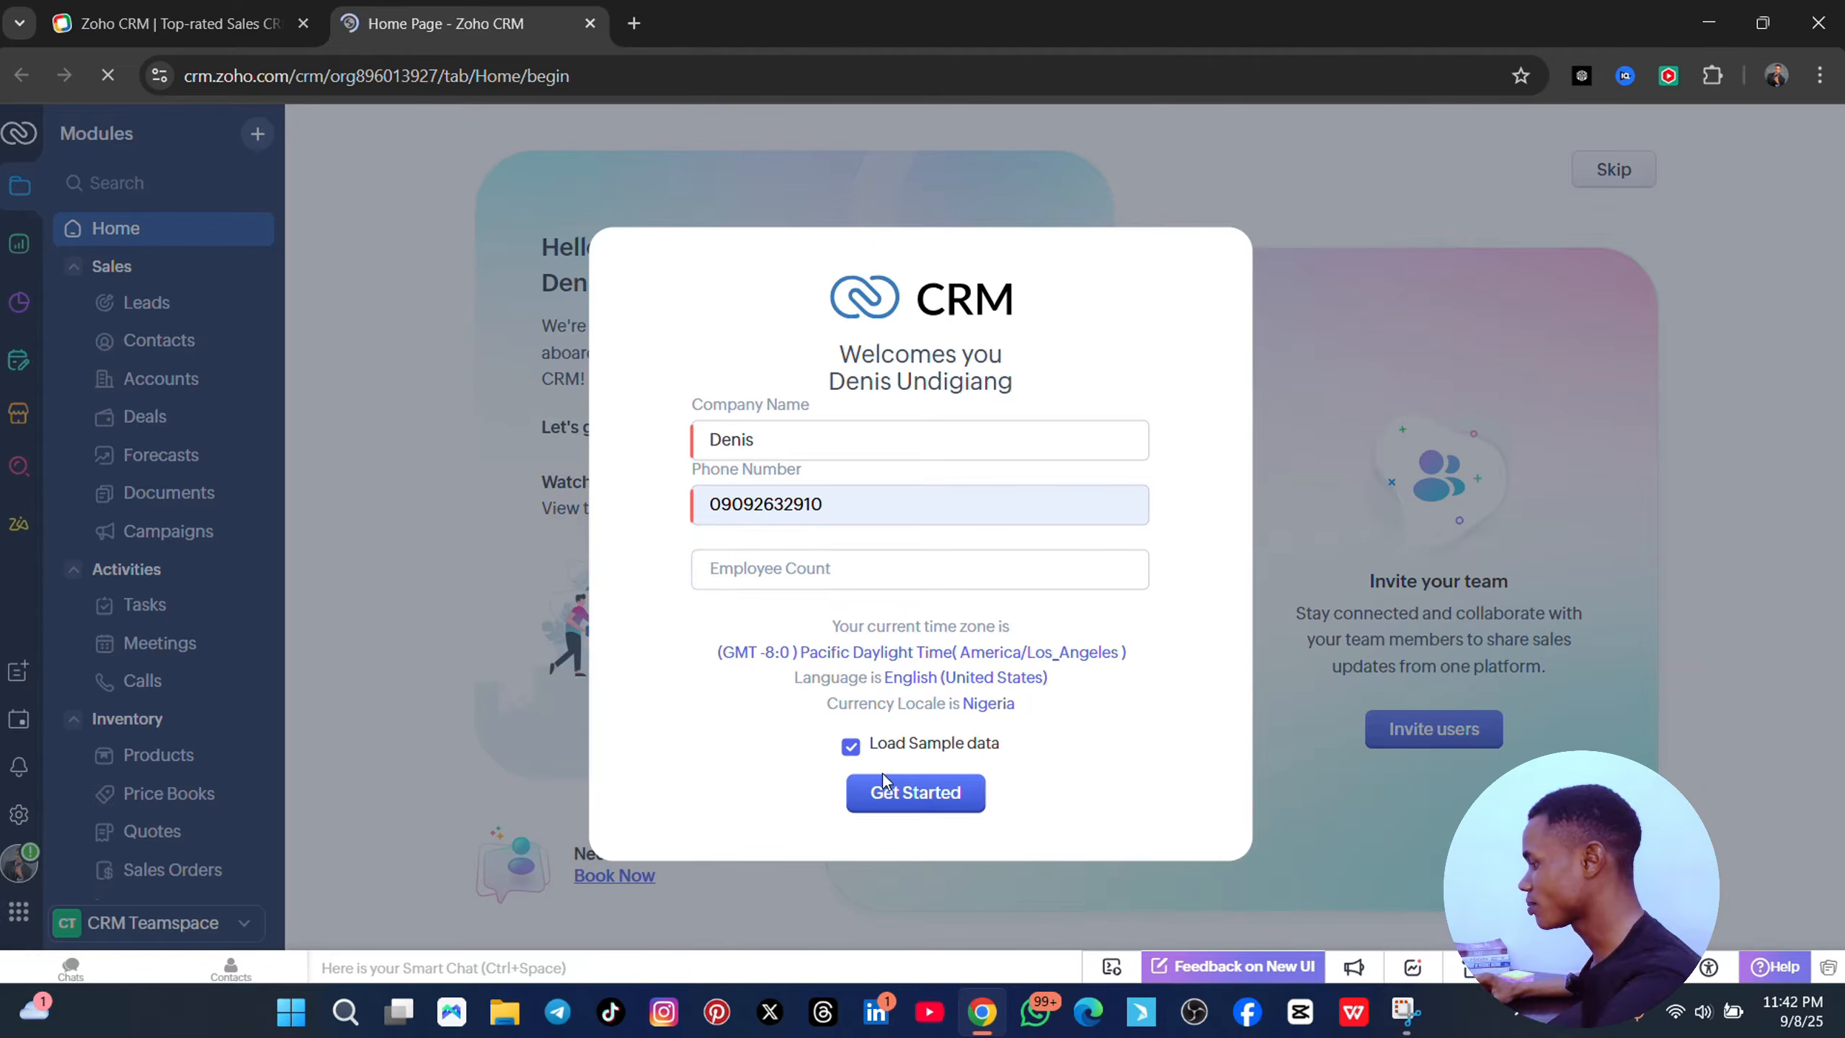
left_click(932, 802)
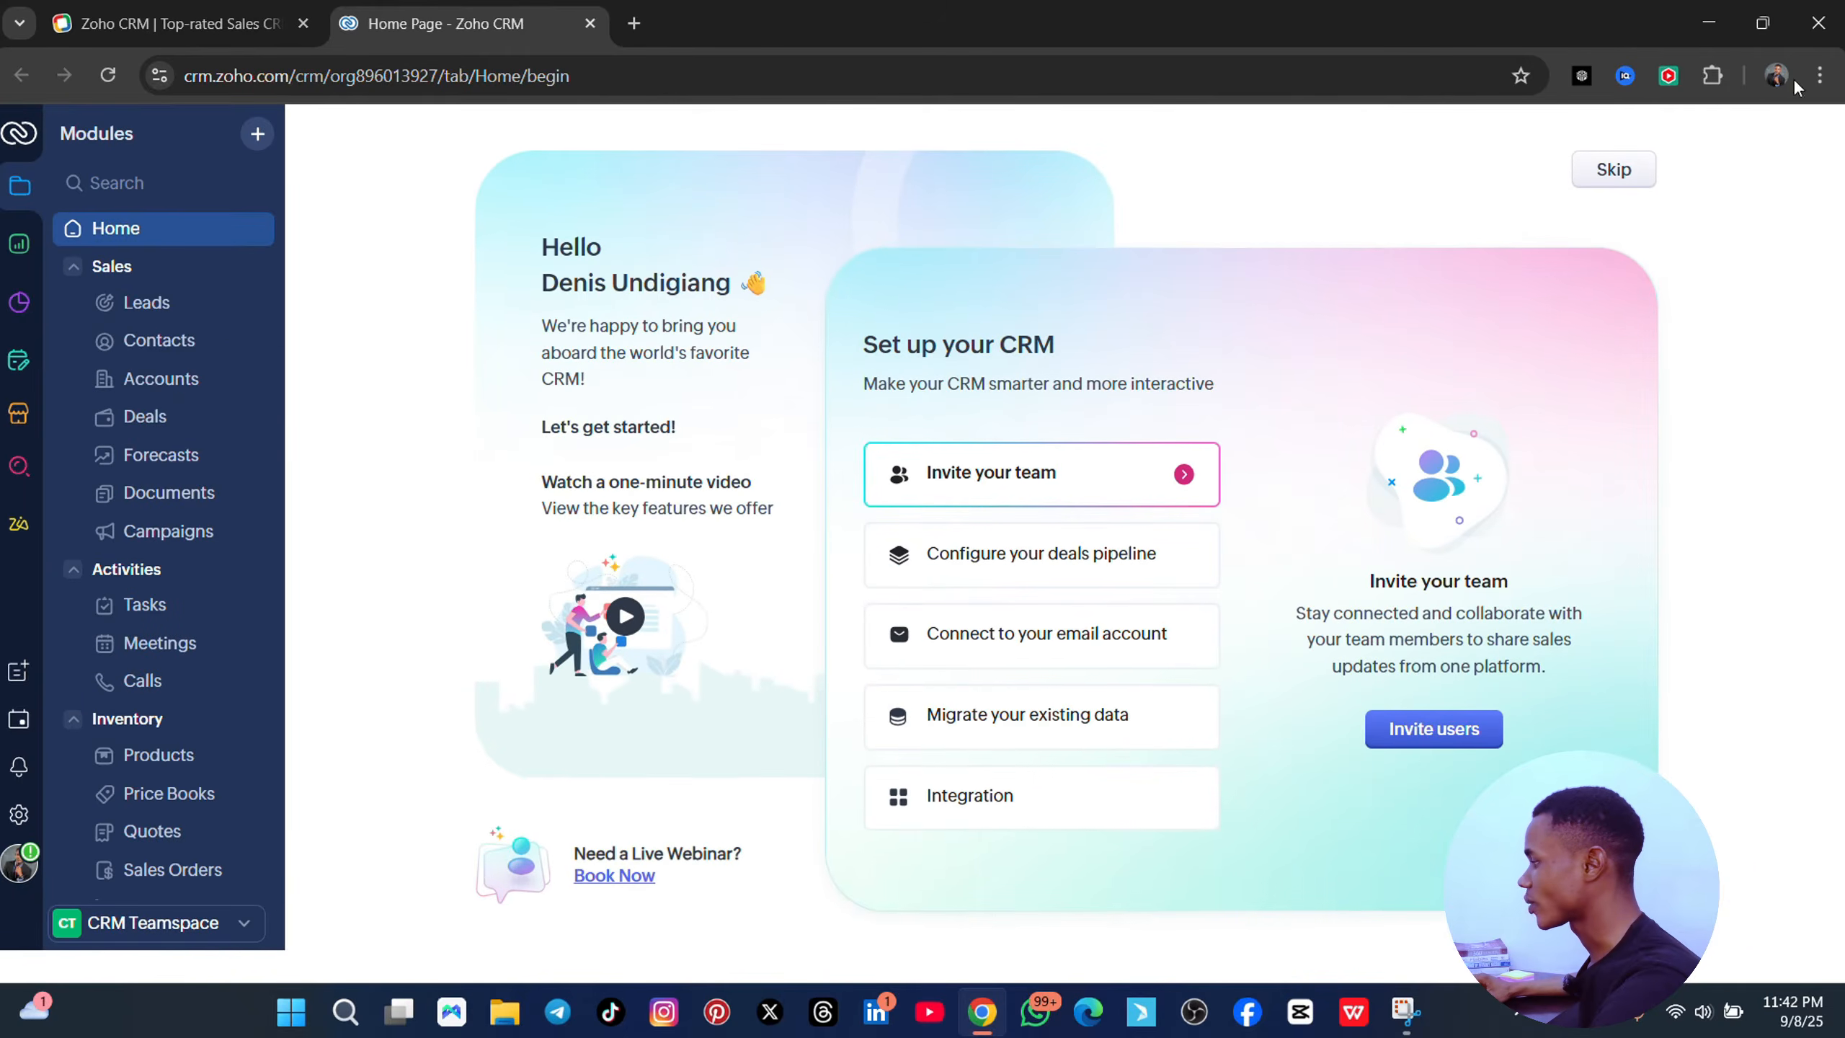
- Skip the CRM setup, dismiss the notification prompt, and open the Home page's ⋯ options menu
left_click(1643, 170)
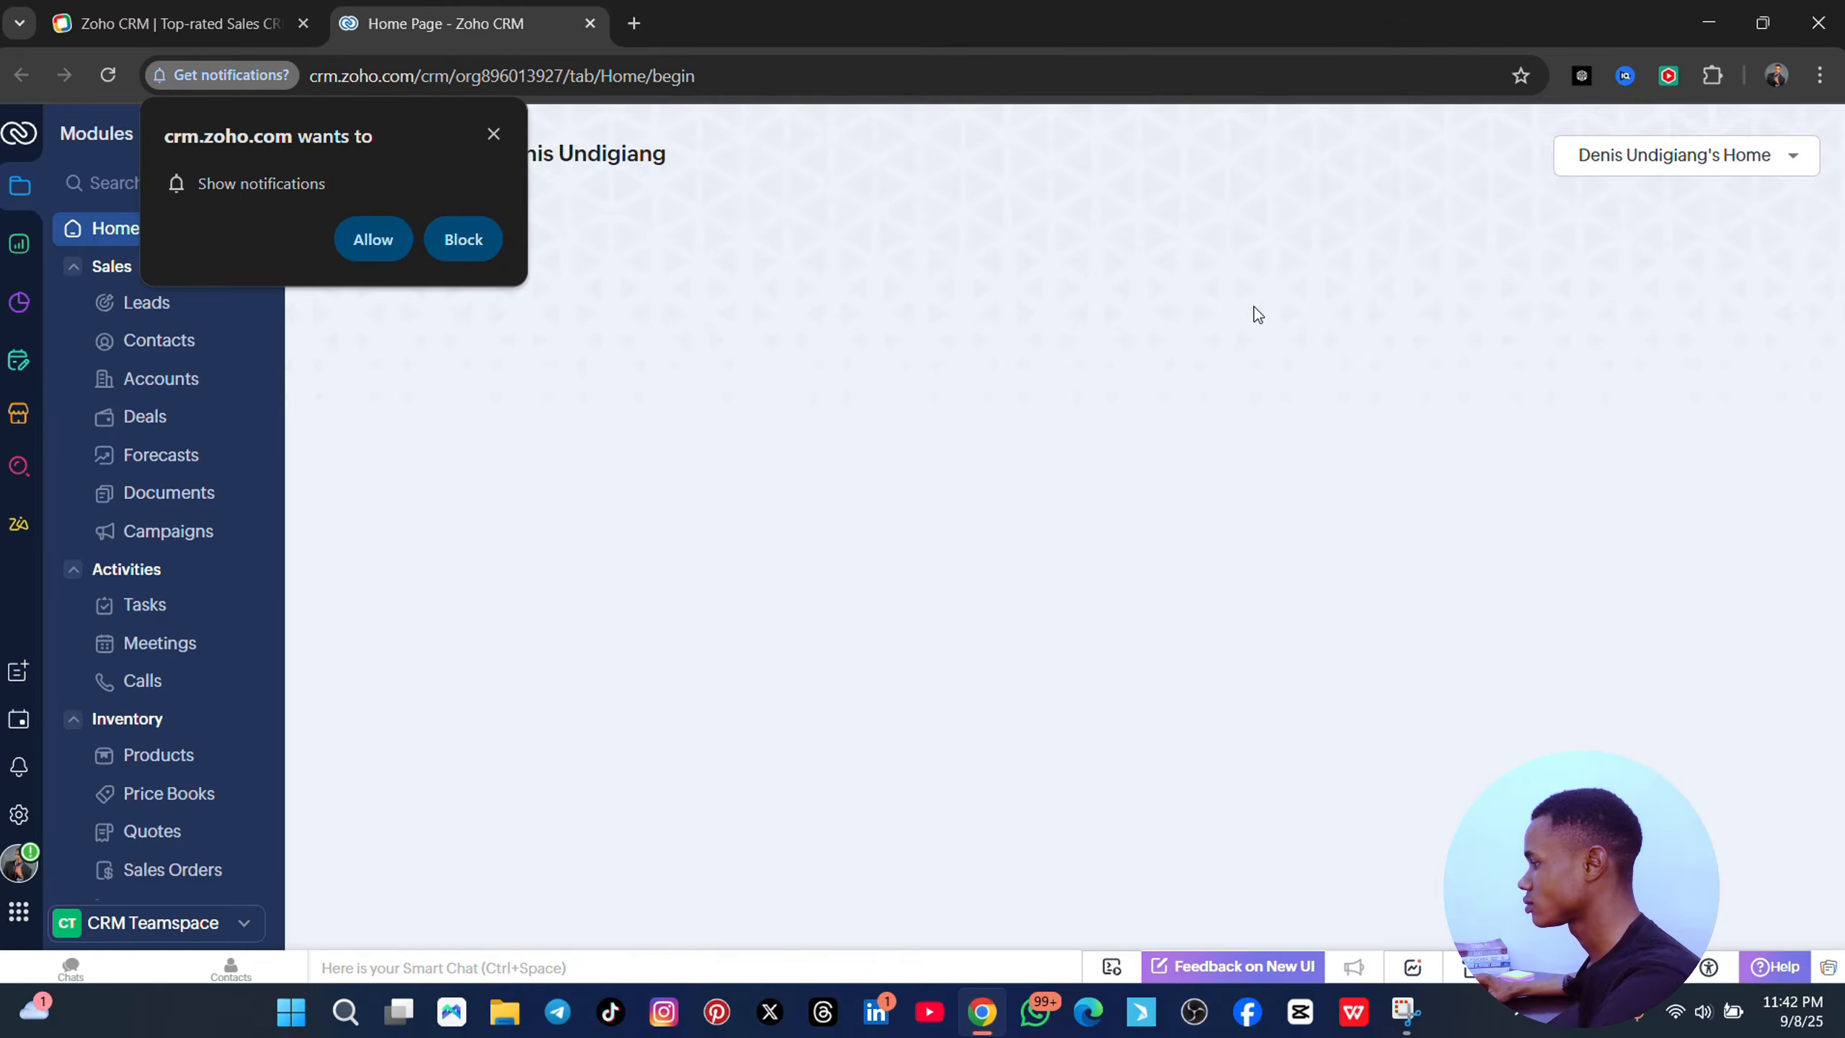
left_click(493, 135)
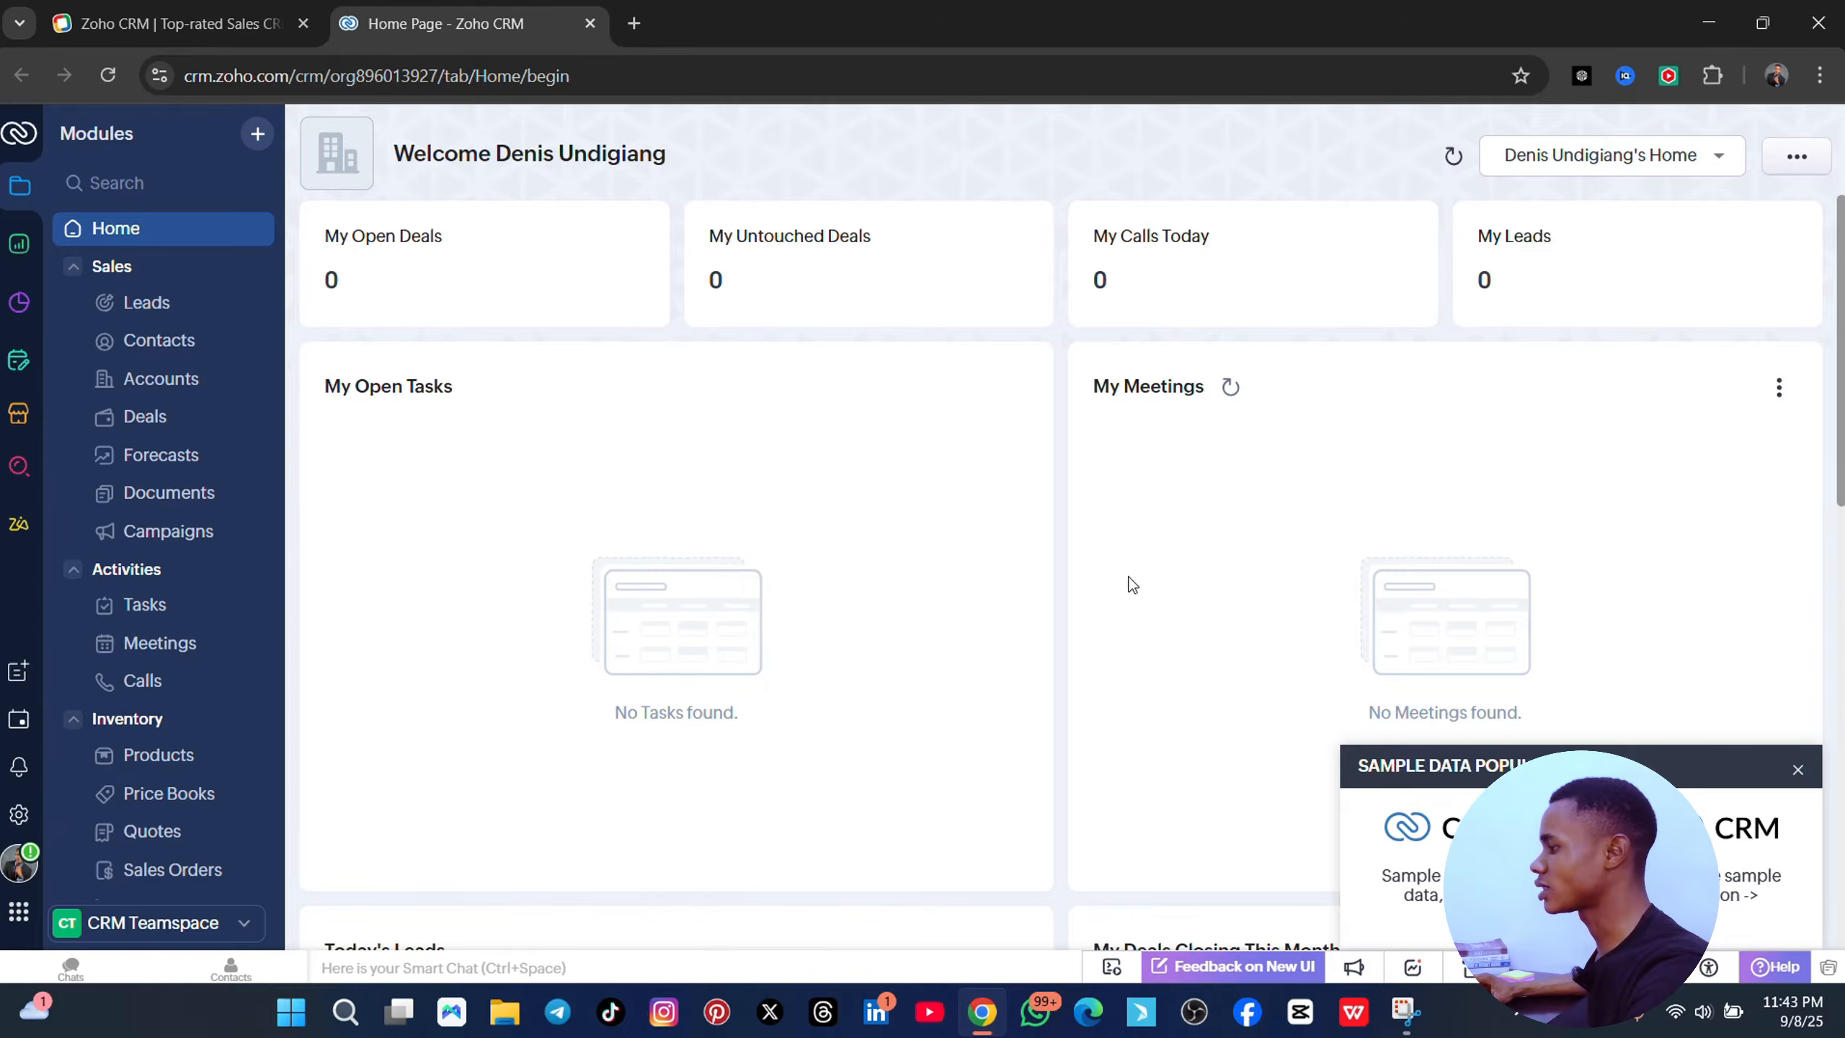
left_click(1719, 162)
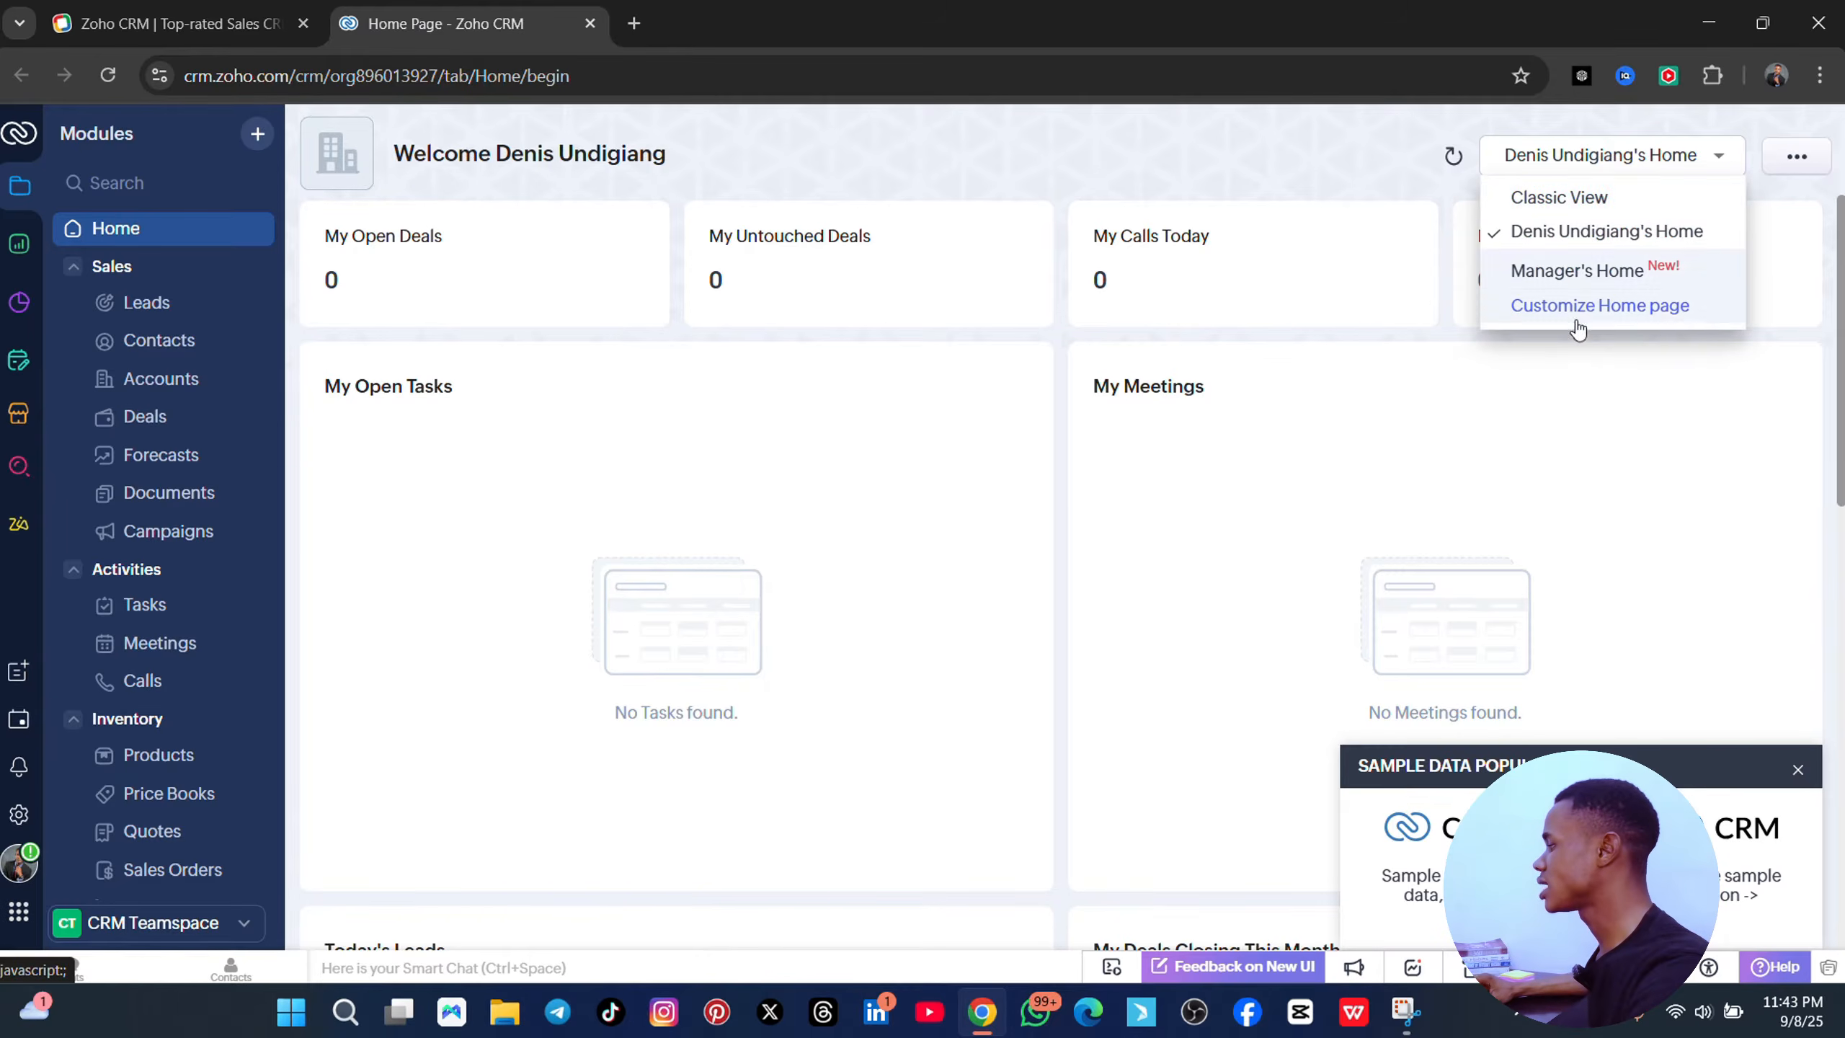
left_click(1719, 158)
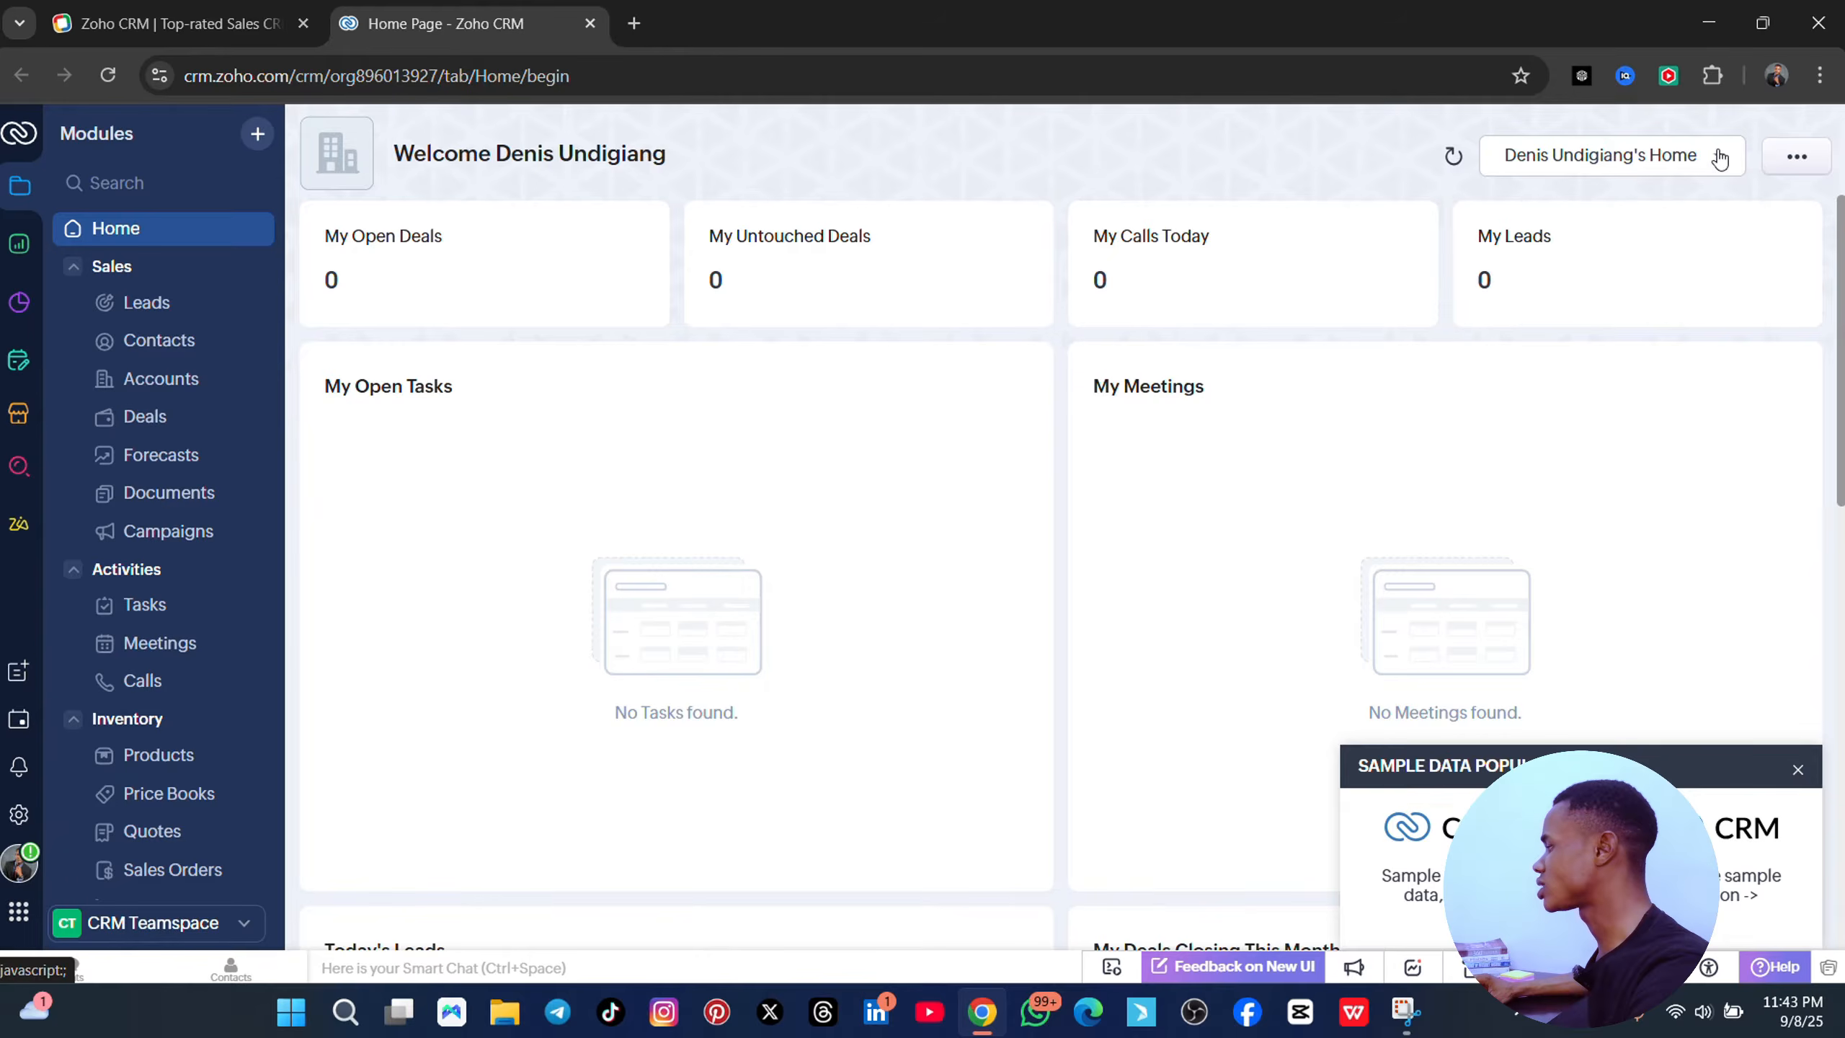
left_click(1804, 166)
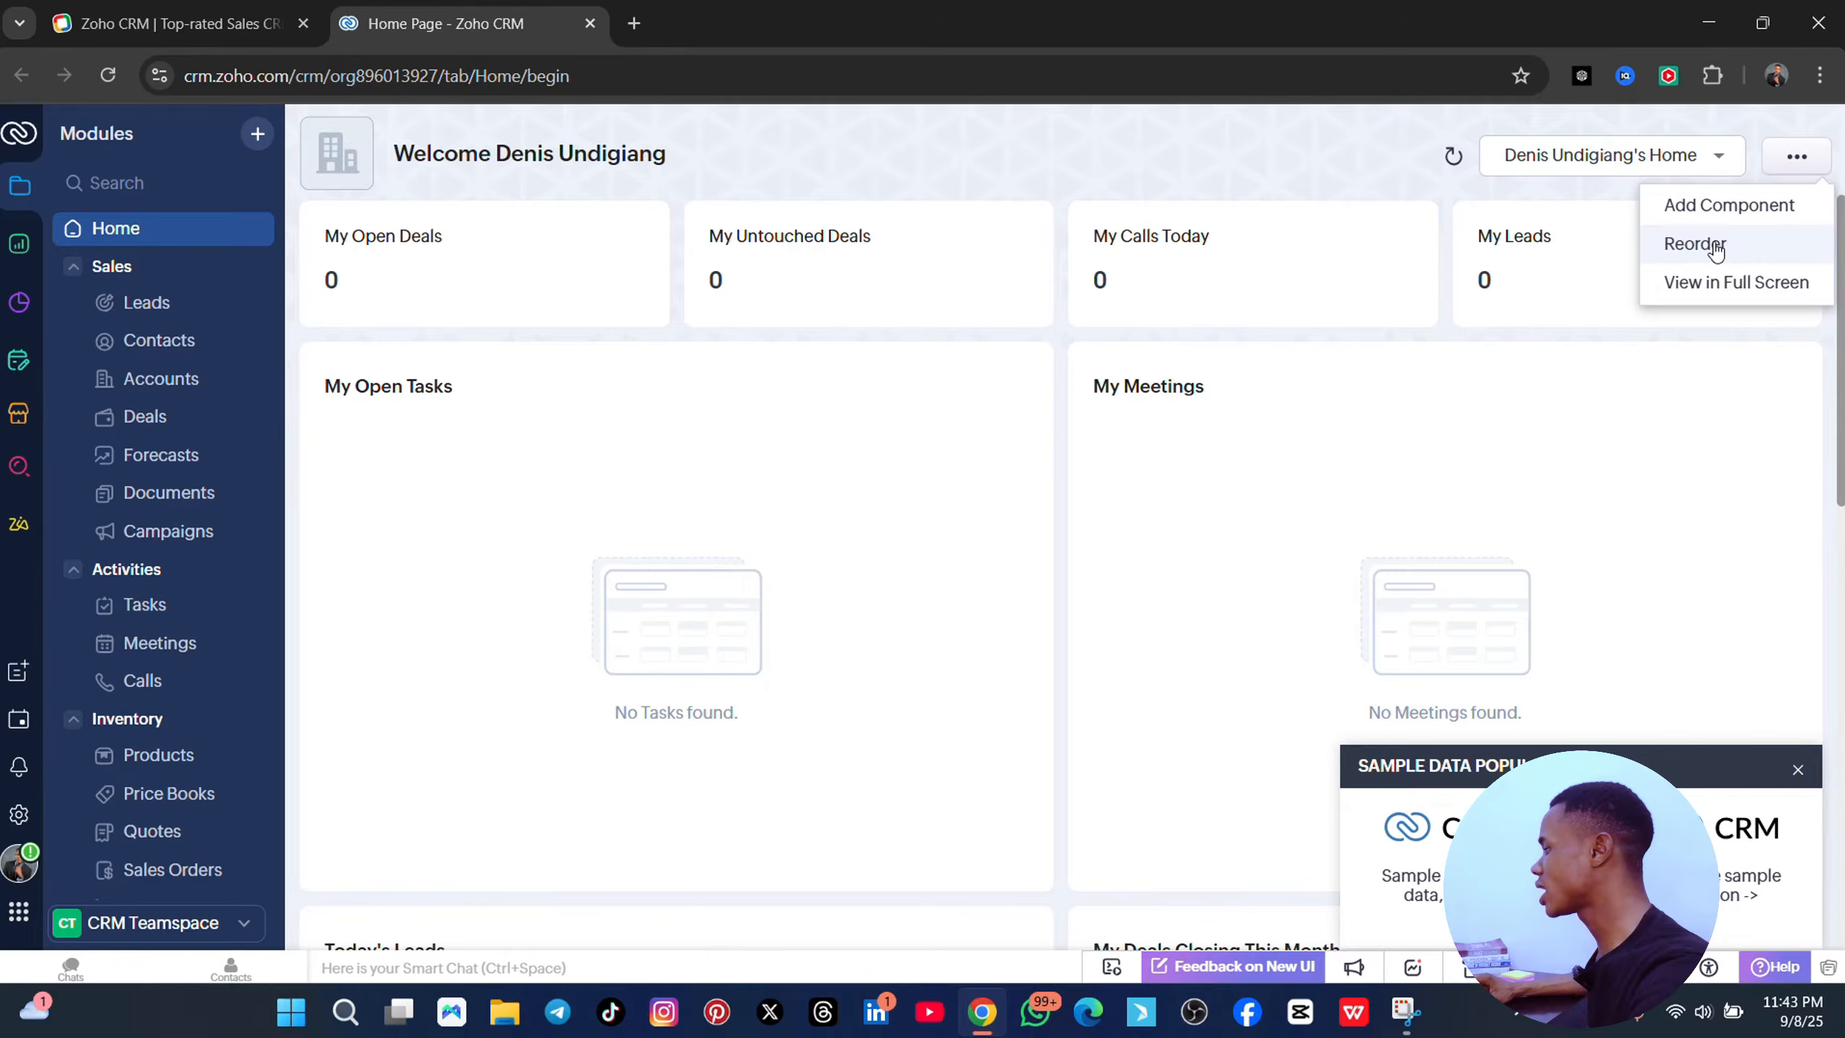
- Add a dashboard component from REVENUE THIS MONTH to Home, named 'activitivies'
left_click(1731, 207)
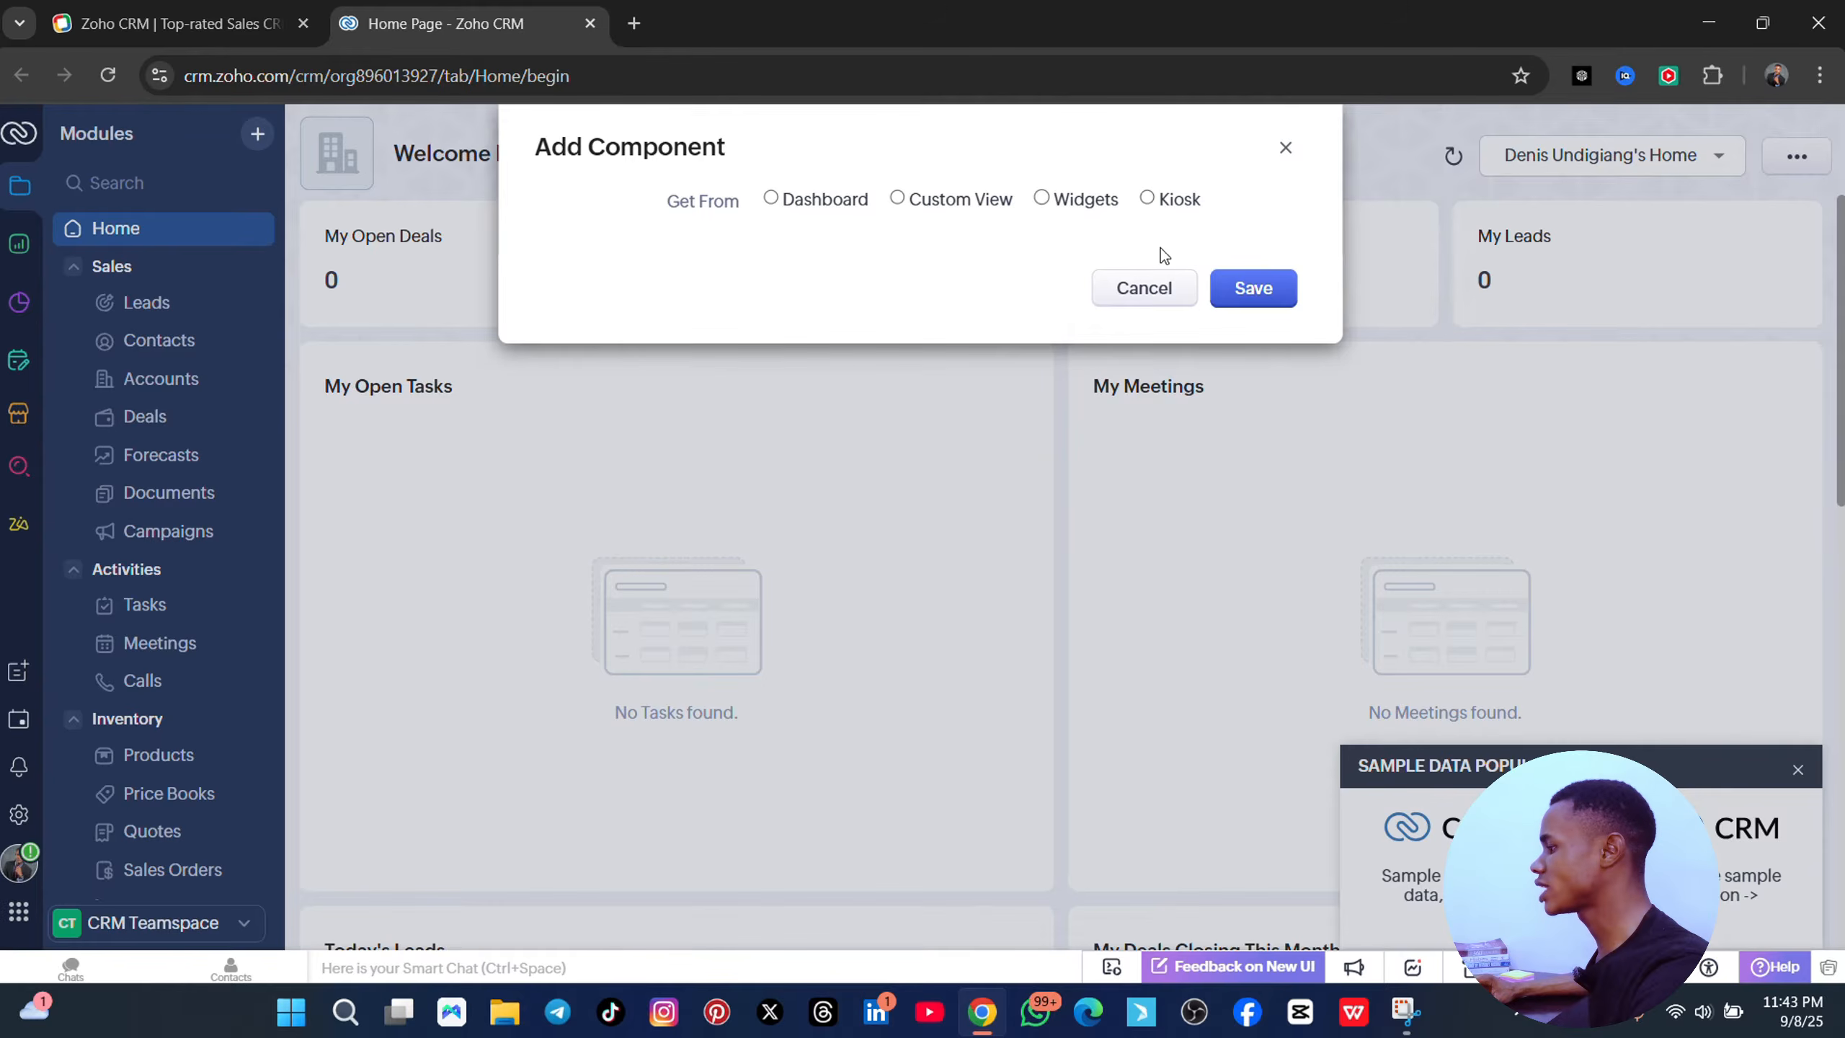
left_click(771, 209)
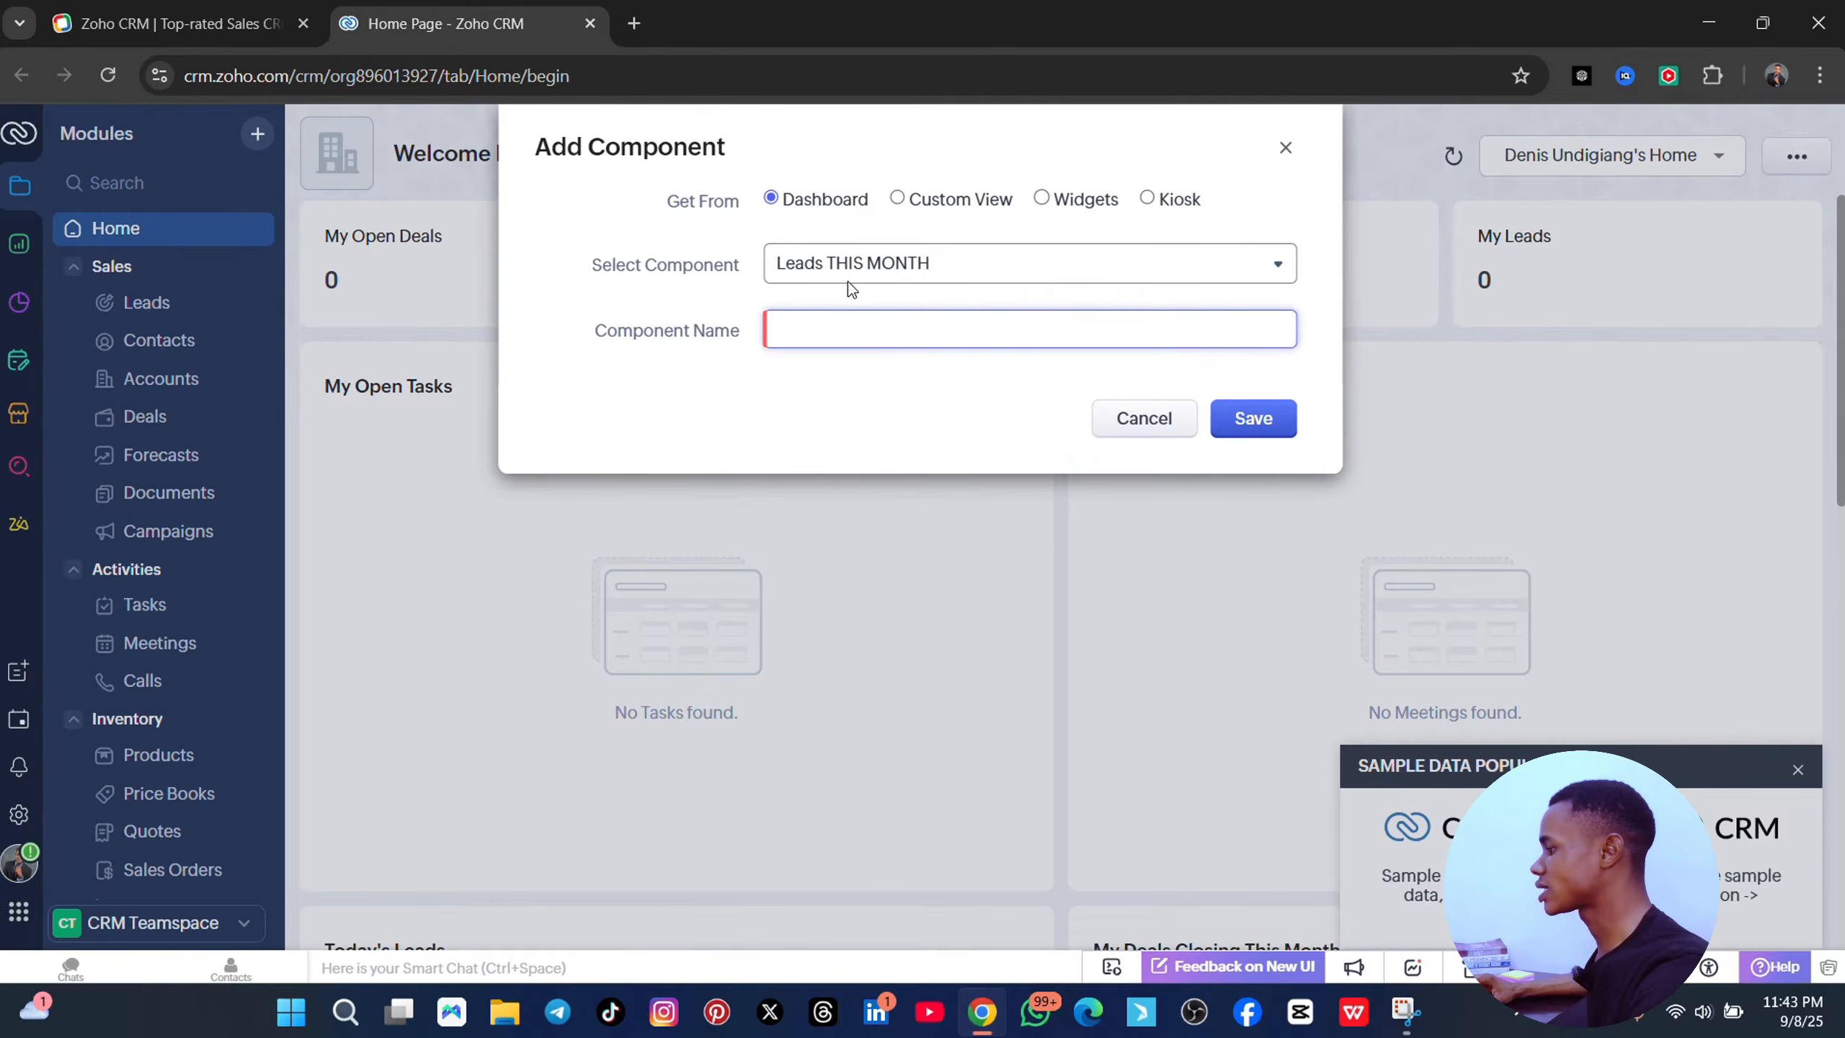
left_click(1097, 273)
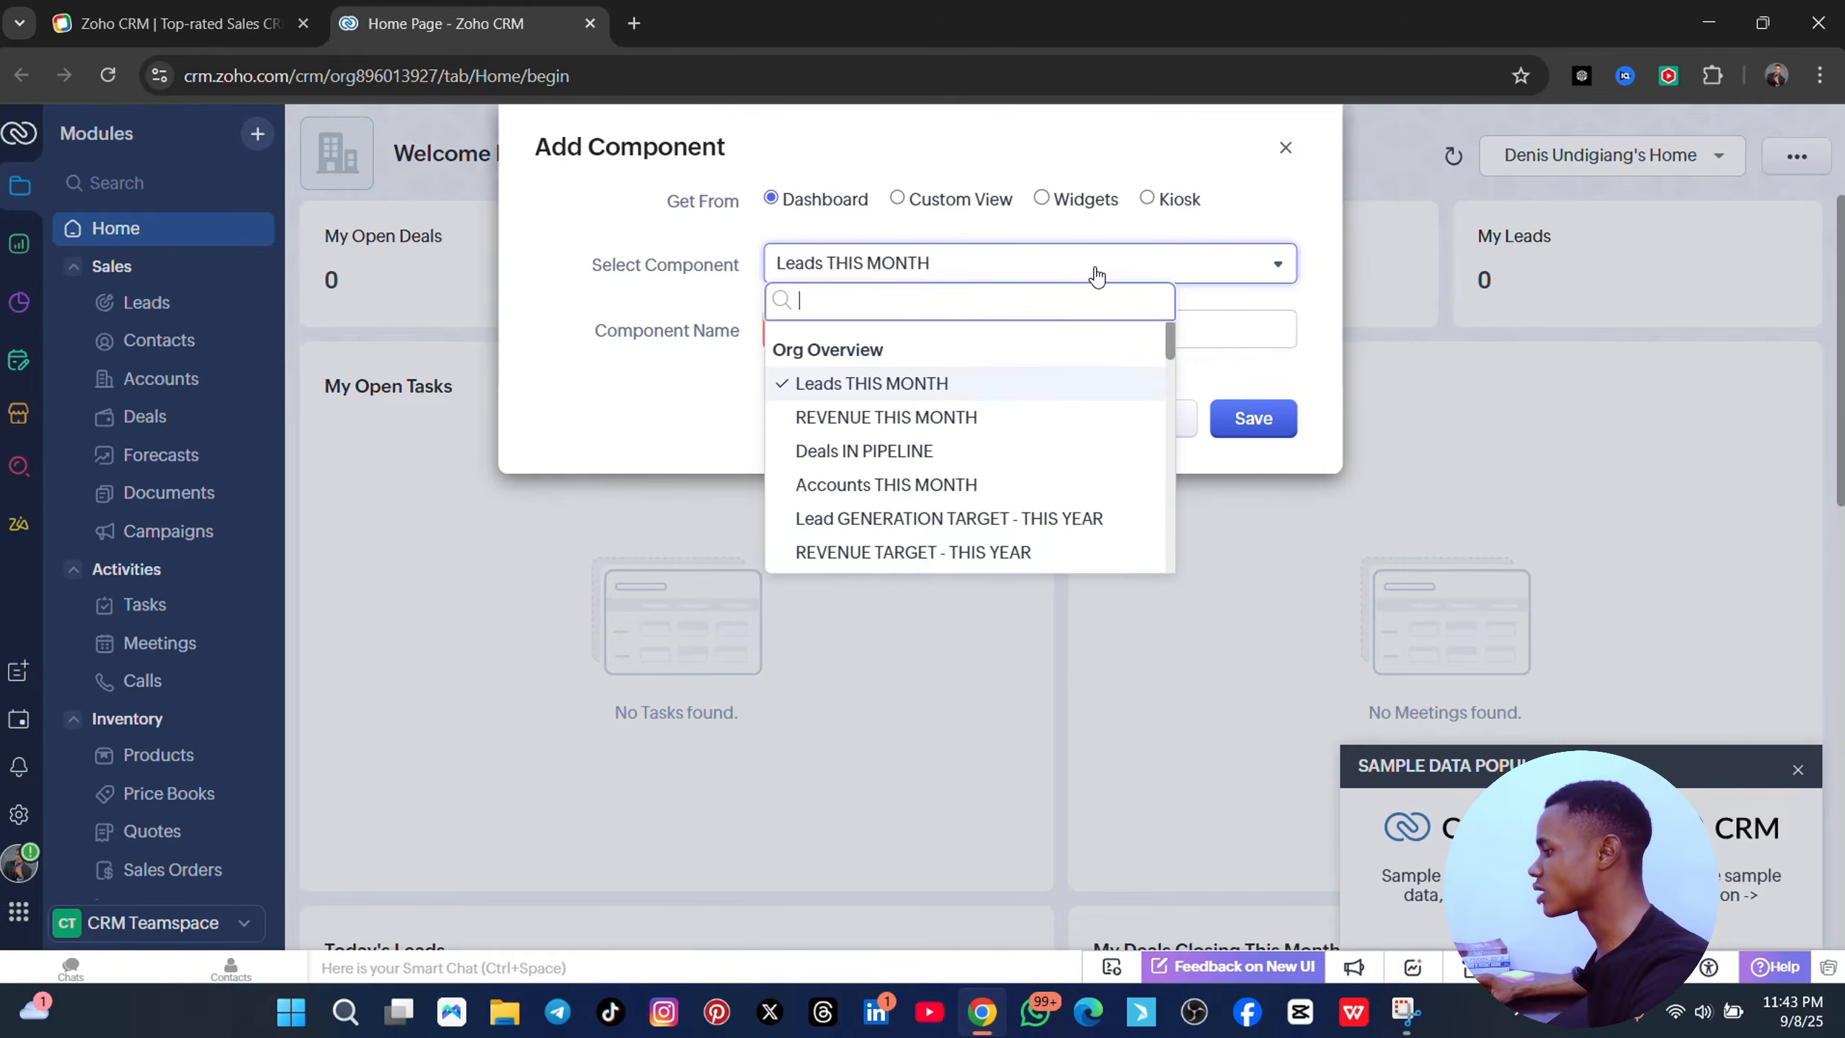
left_click(898, 419)
left_click(810, 332)
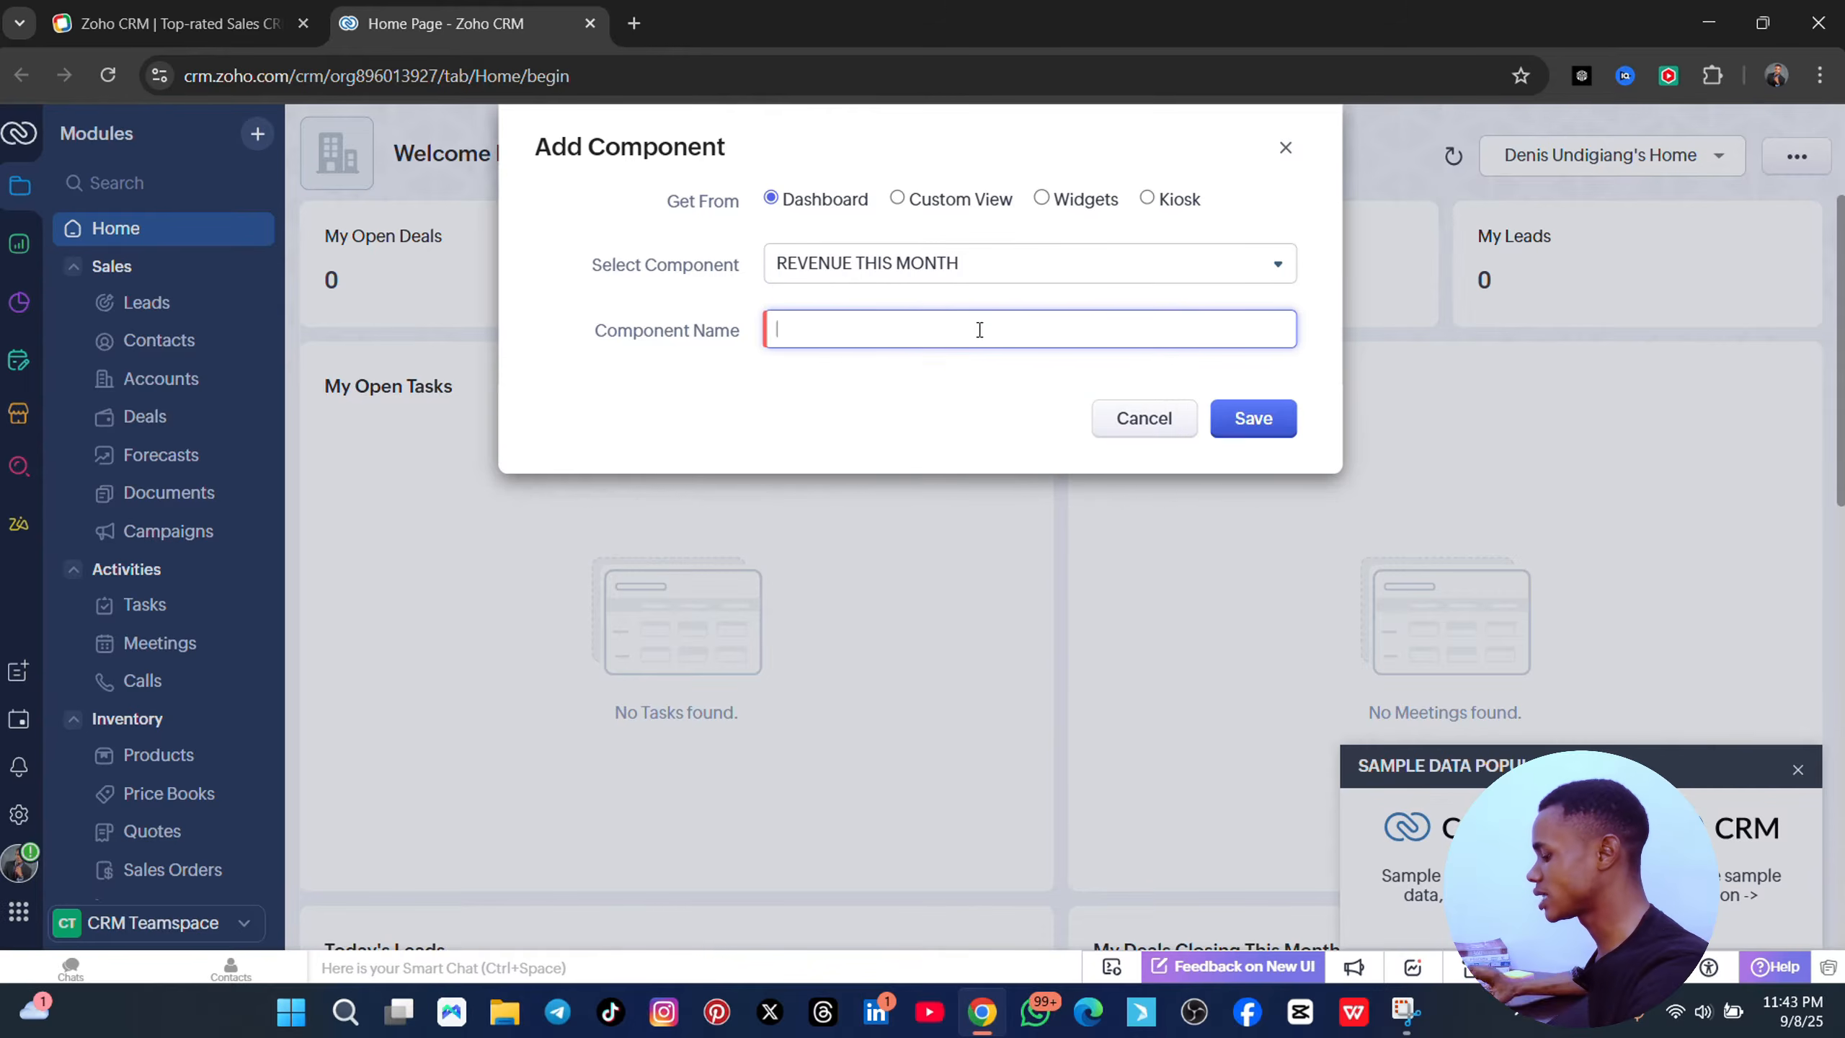
type("acti")
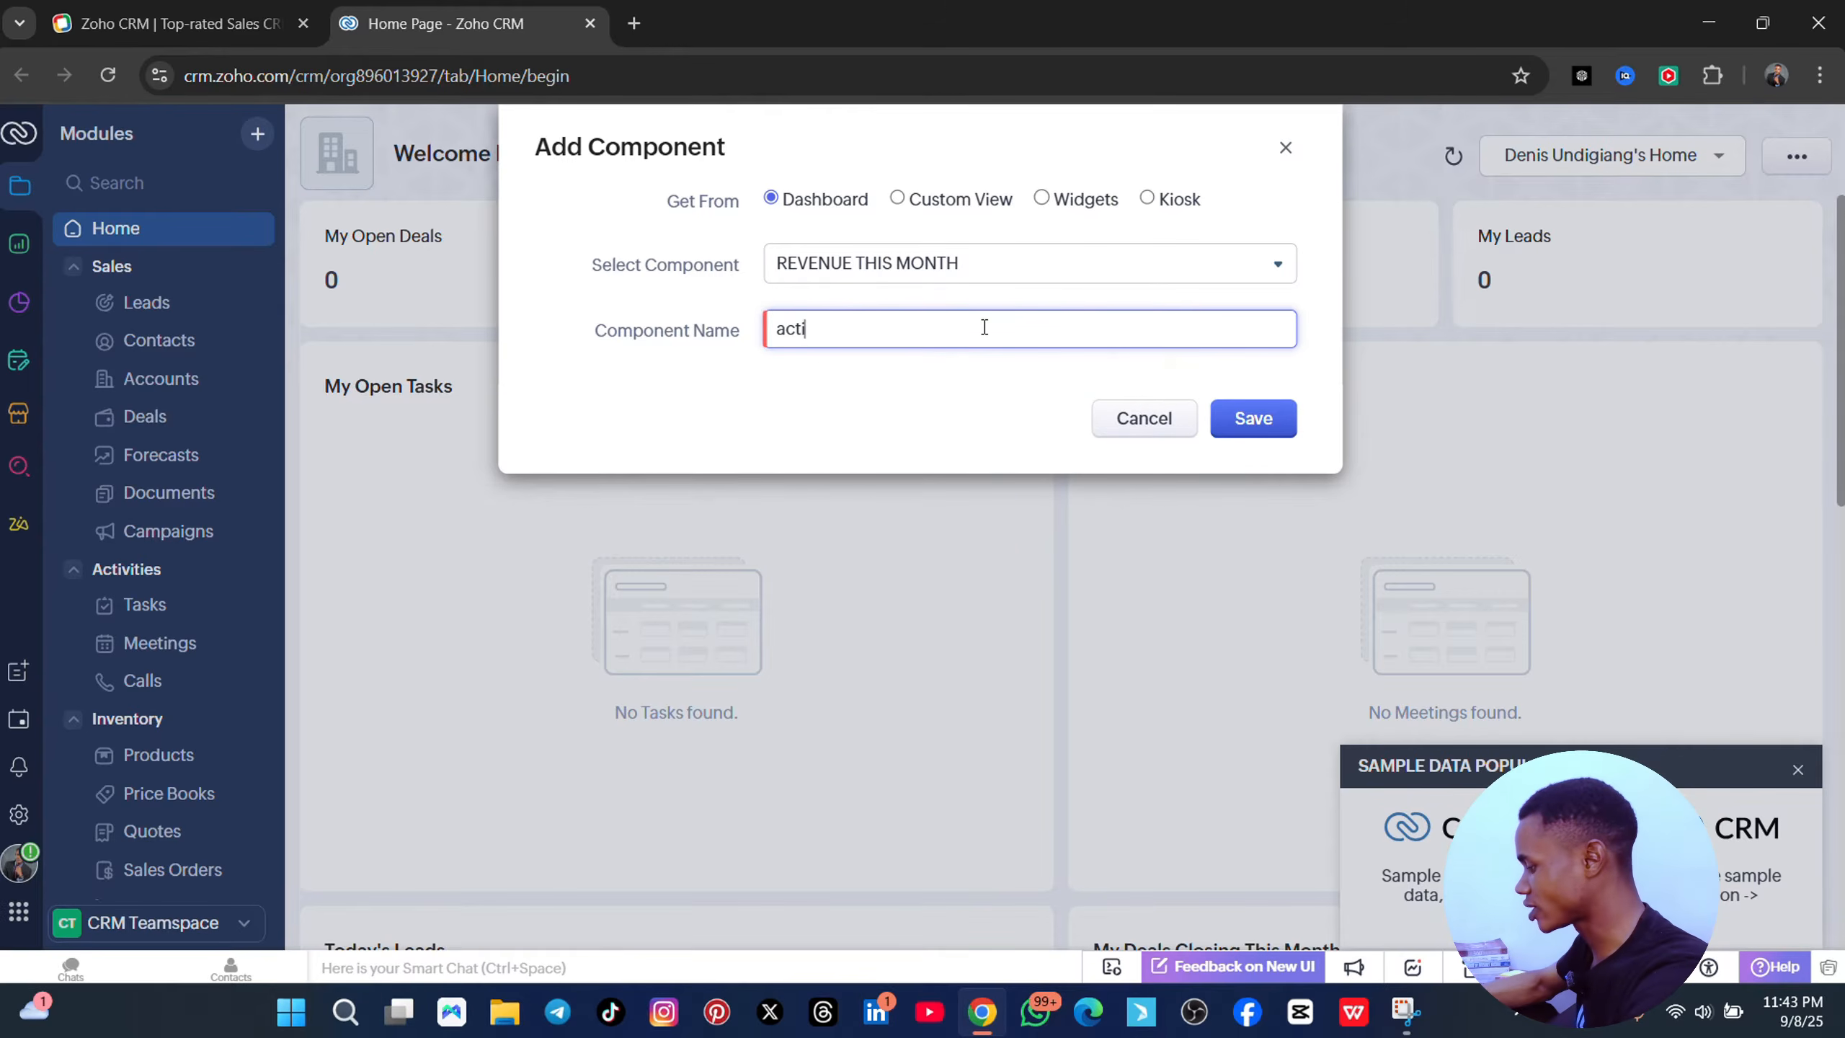
type("vitiv")
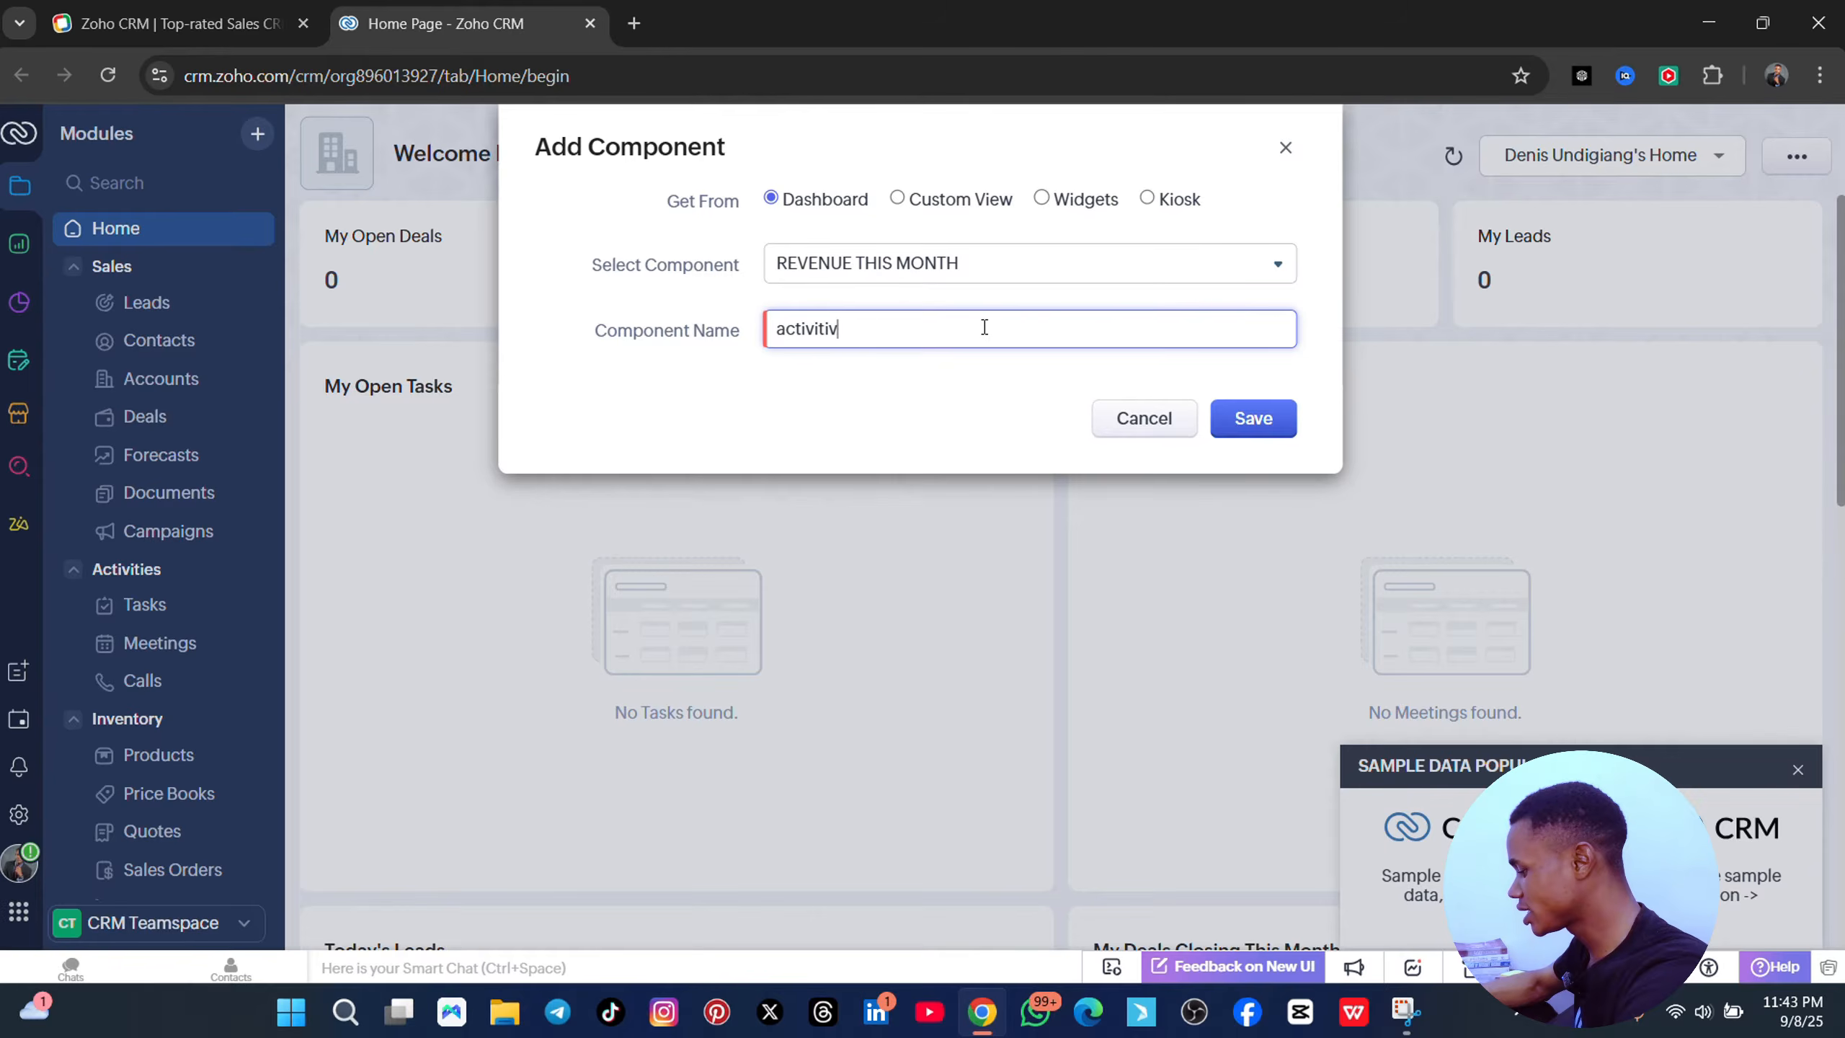
type("ies")
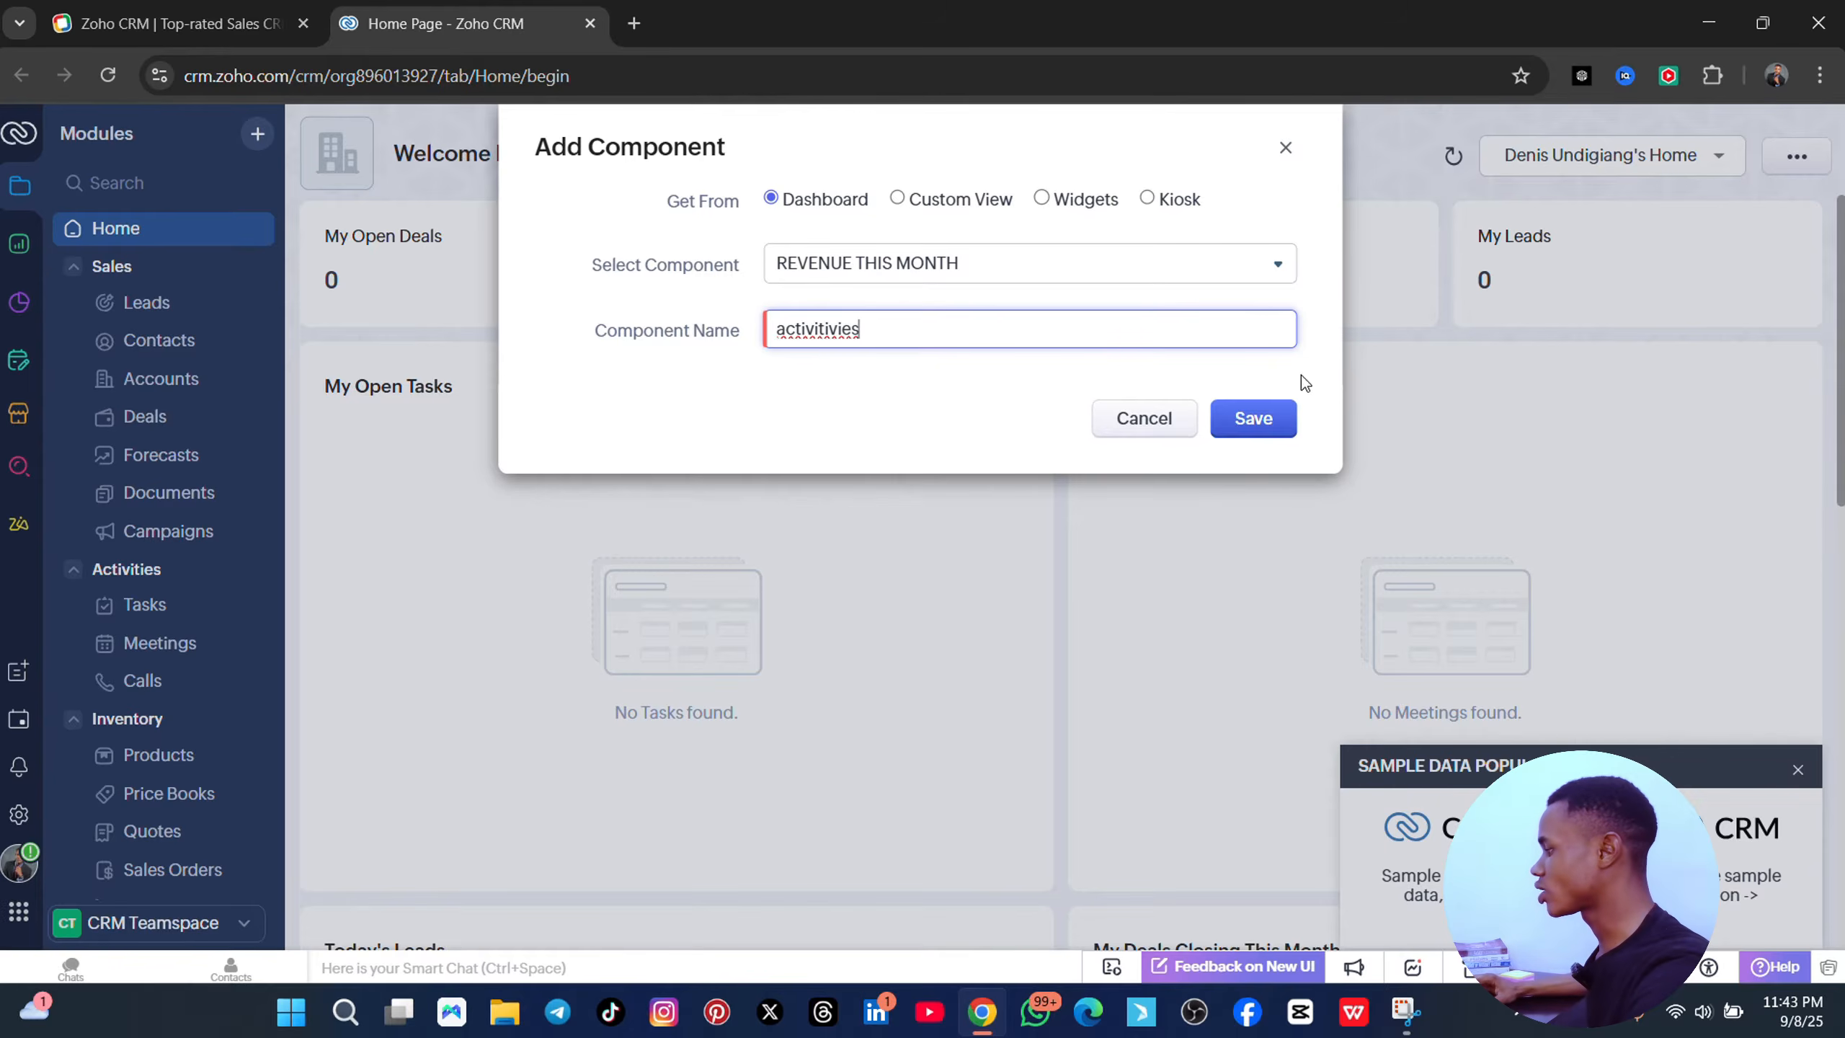
left_click(1261, 424)
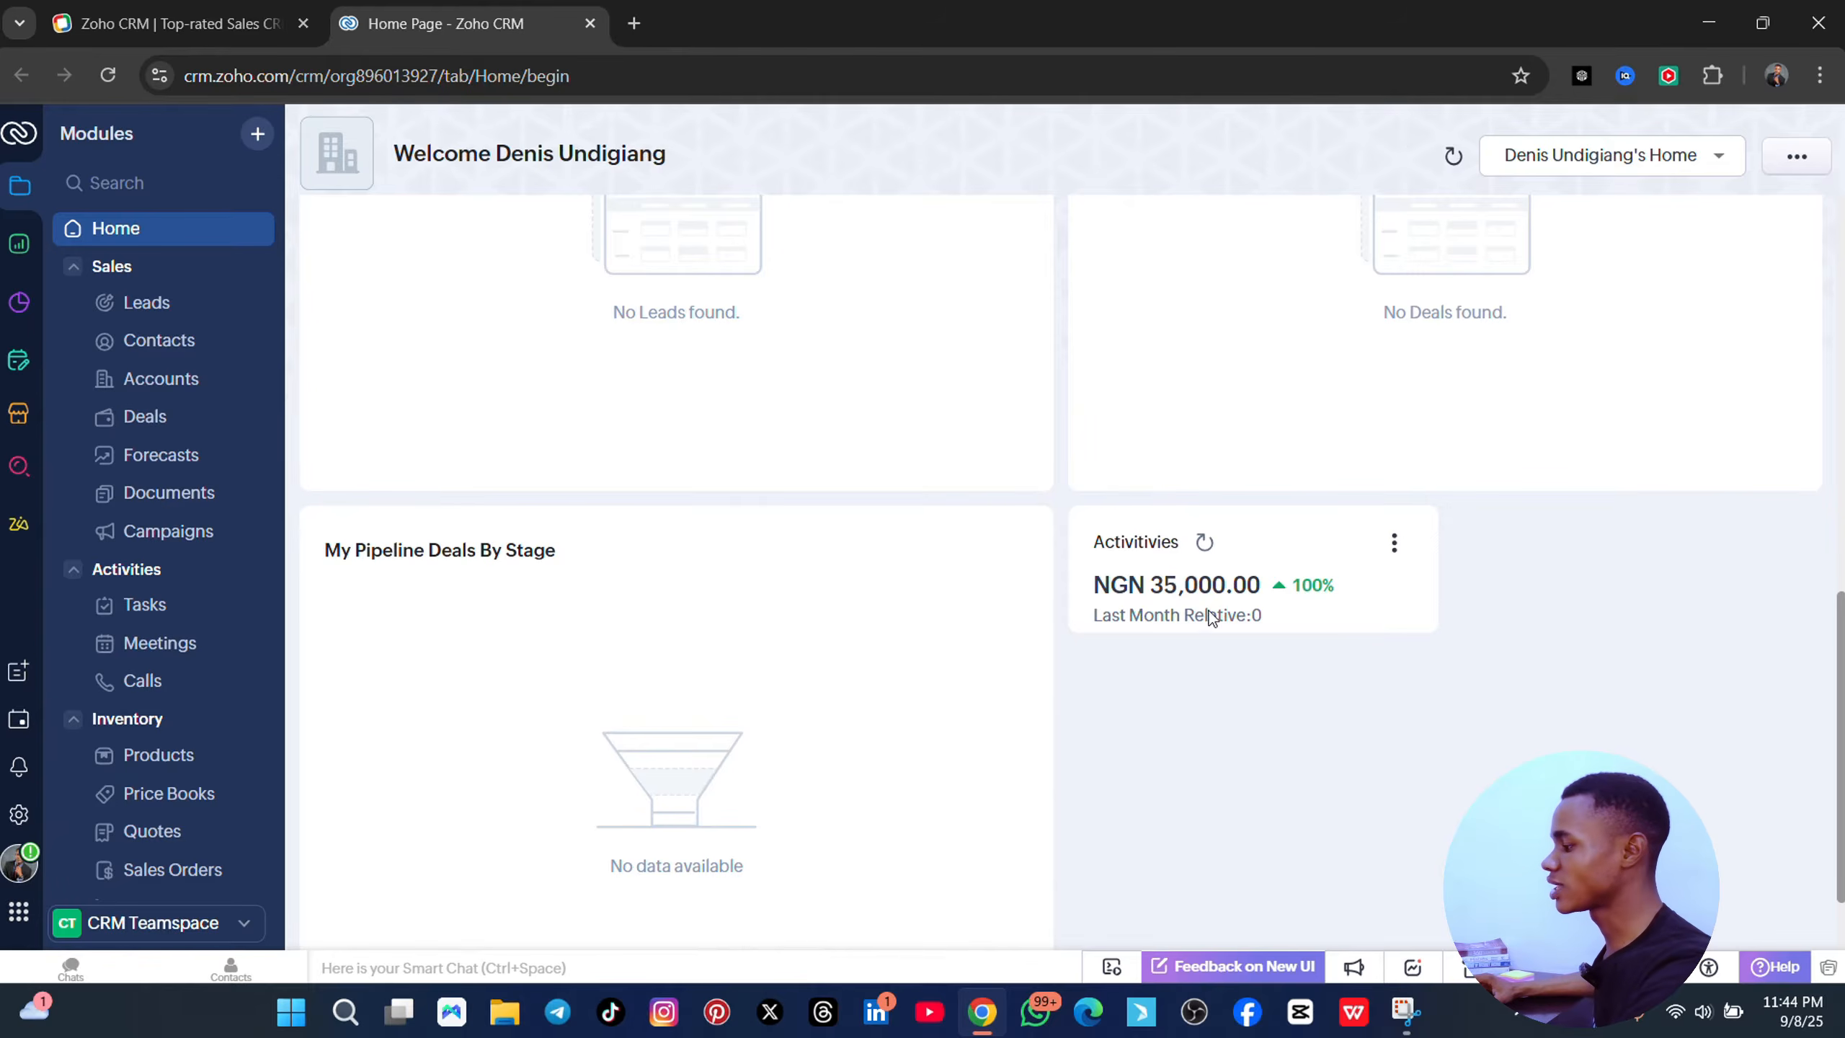
scroll(1263, 670, "up", 2)
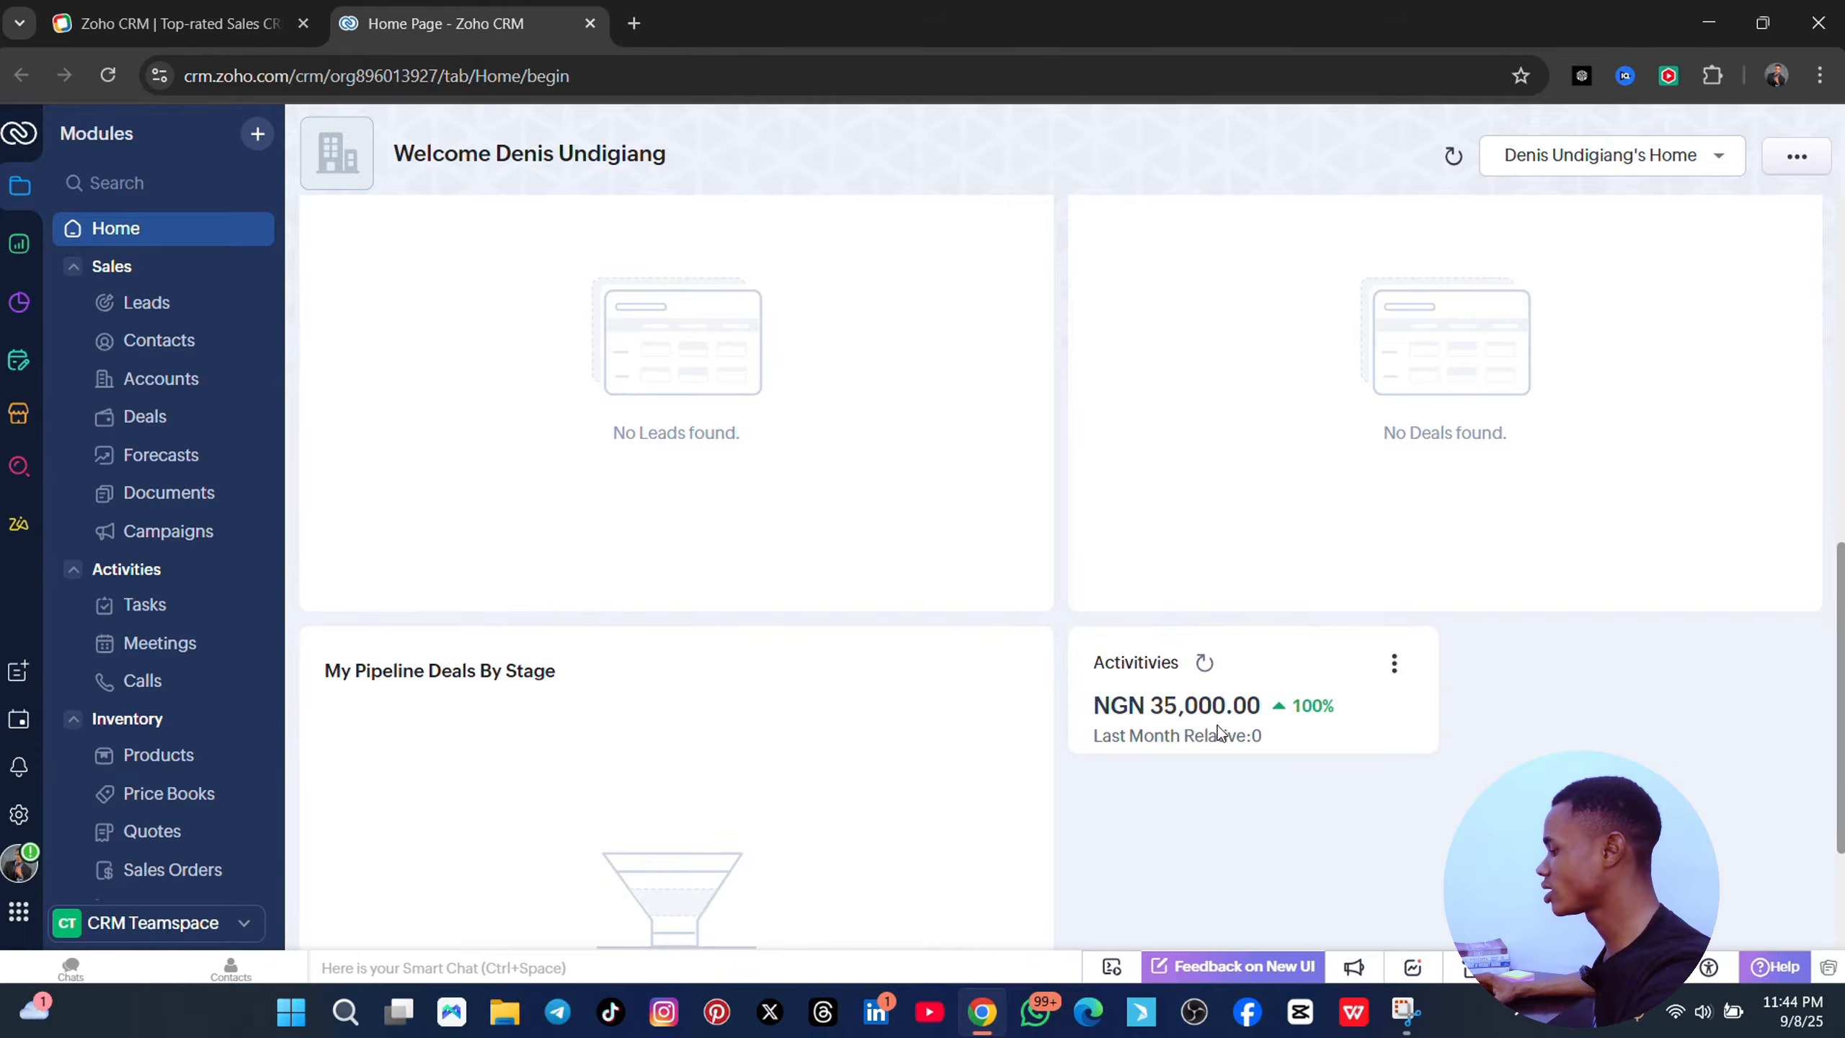
scroll(1408, 825, "up", 10)
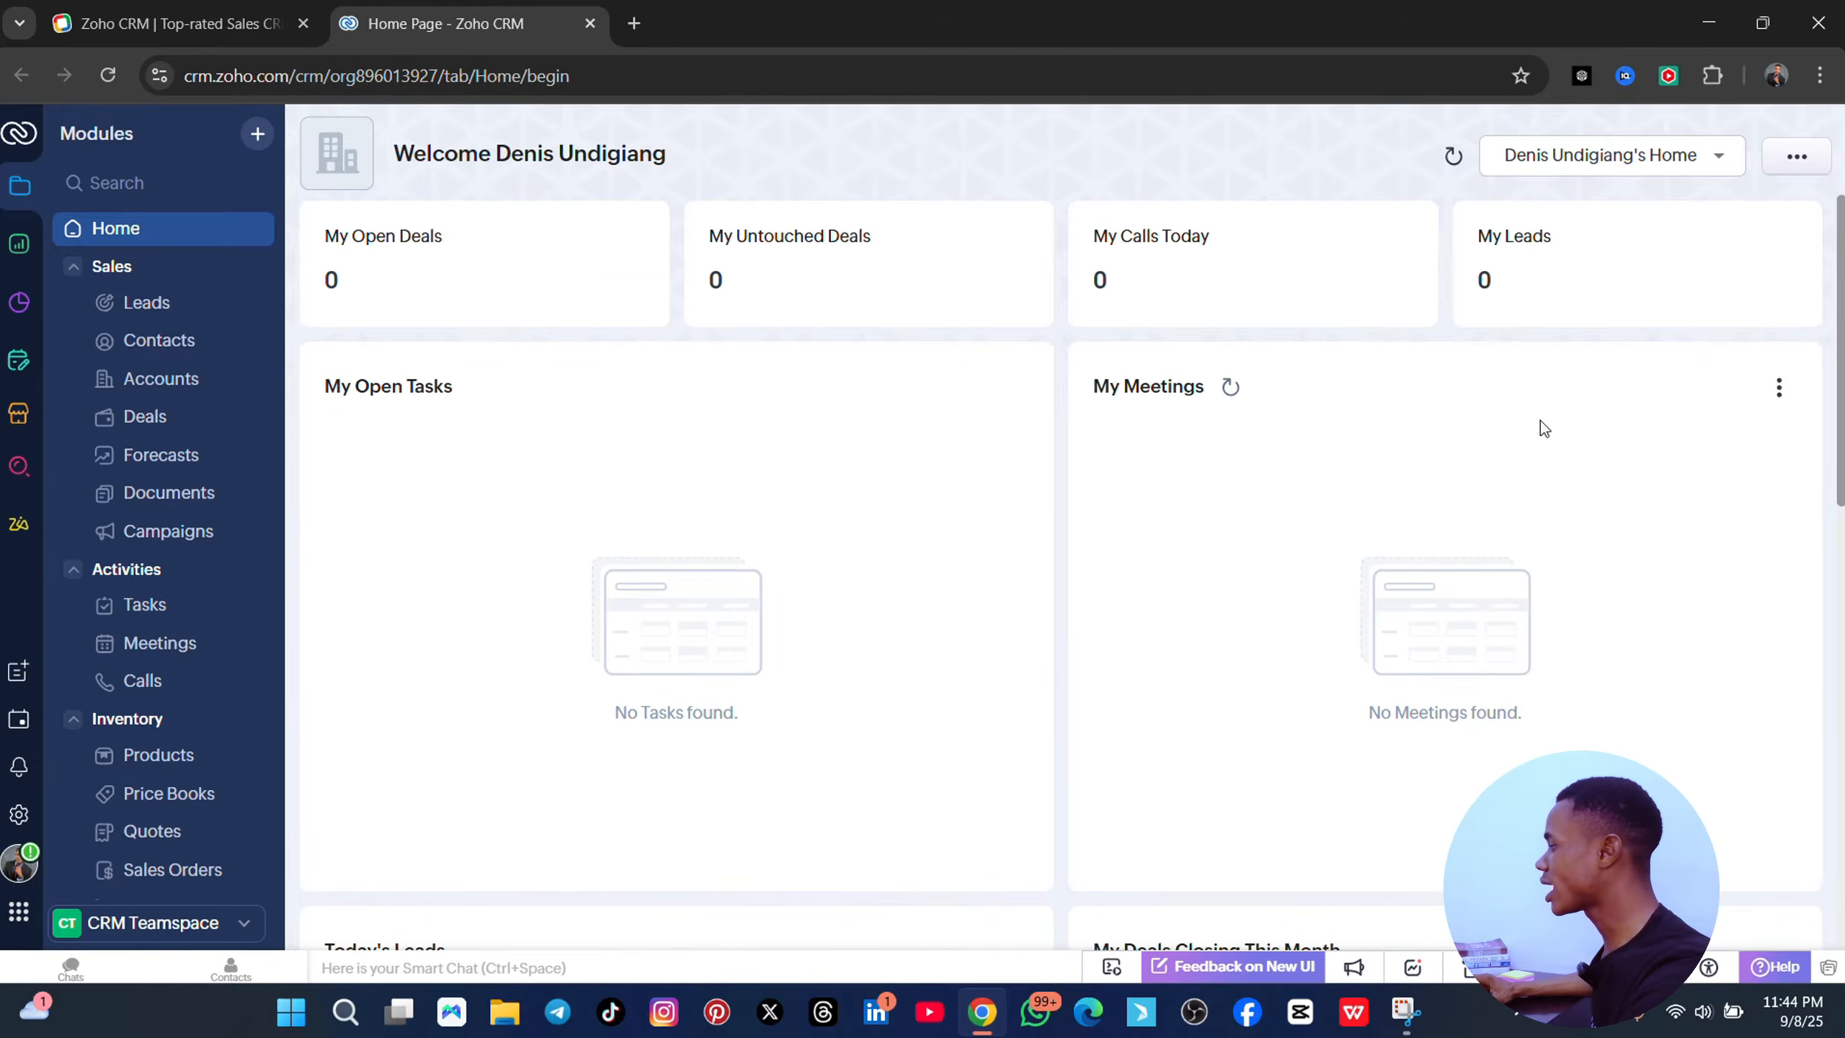
scroll(1234, 885, "down", 3)
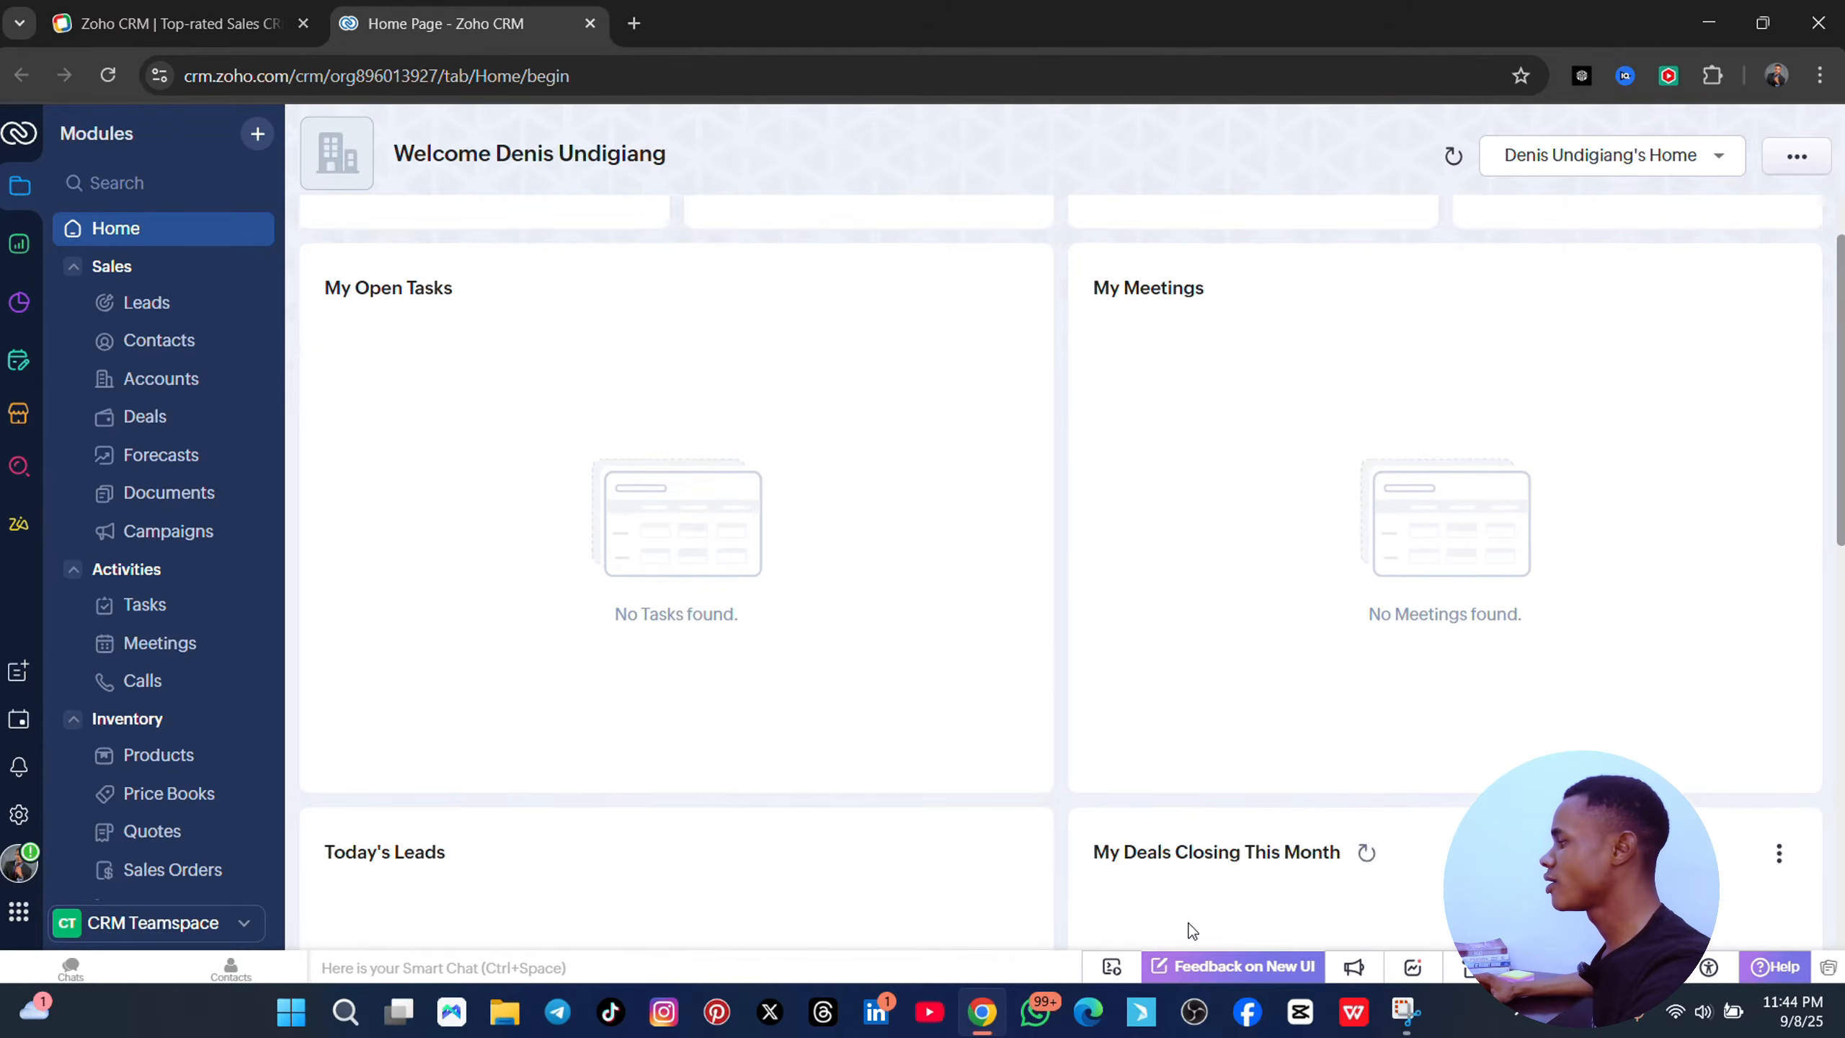
left_click(1797, 159)
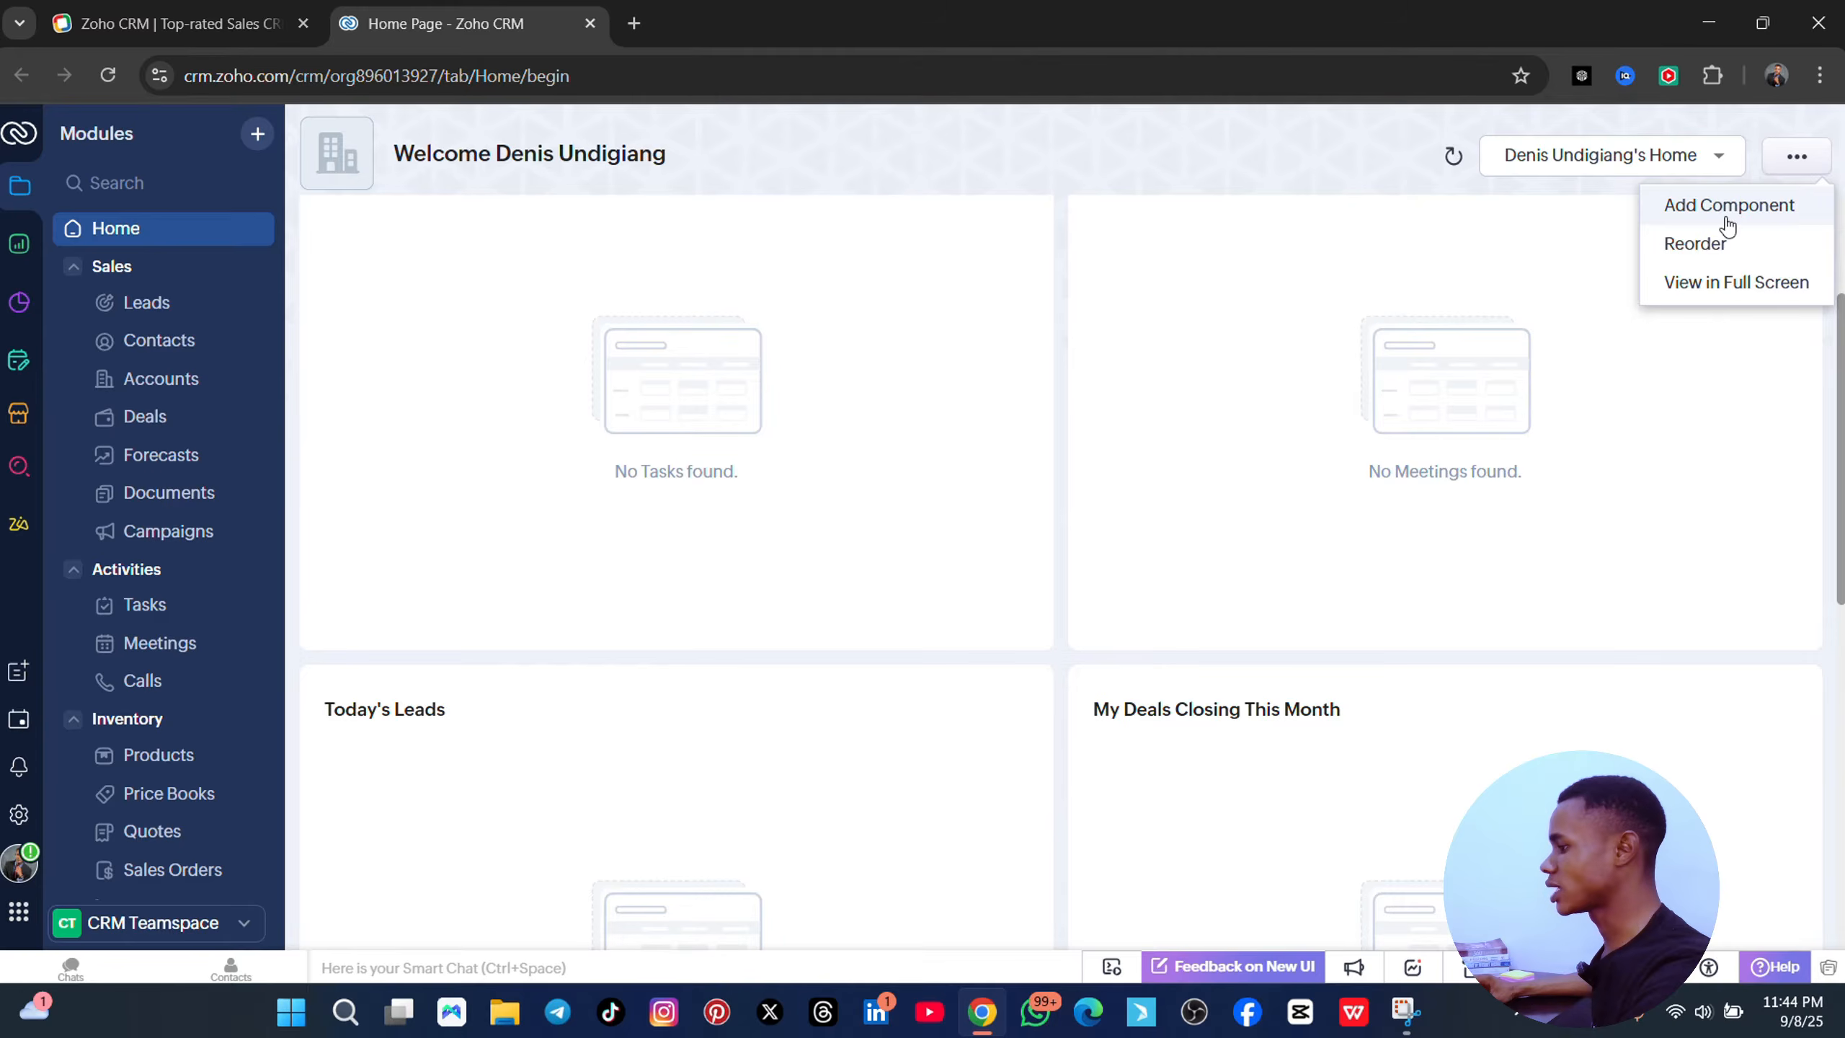
scroll(373, 444, "up", 3)
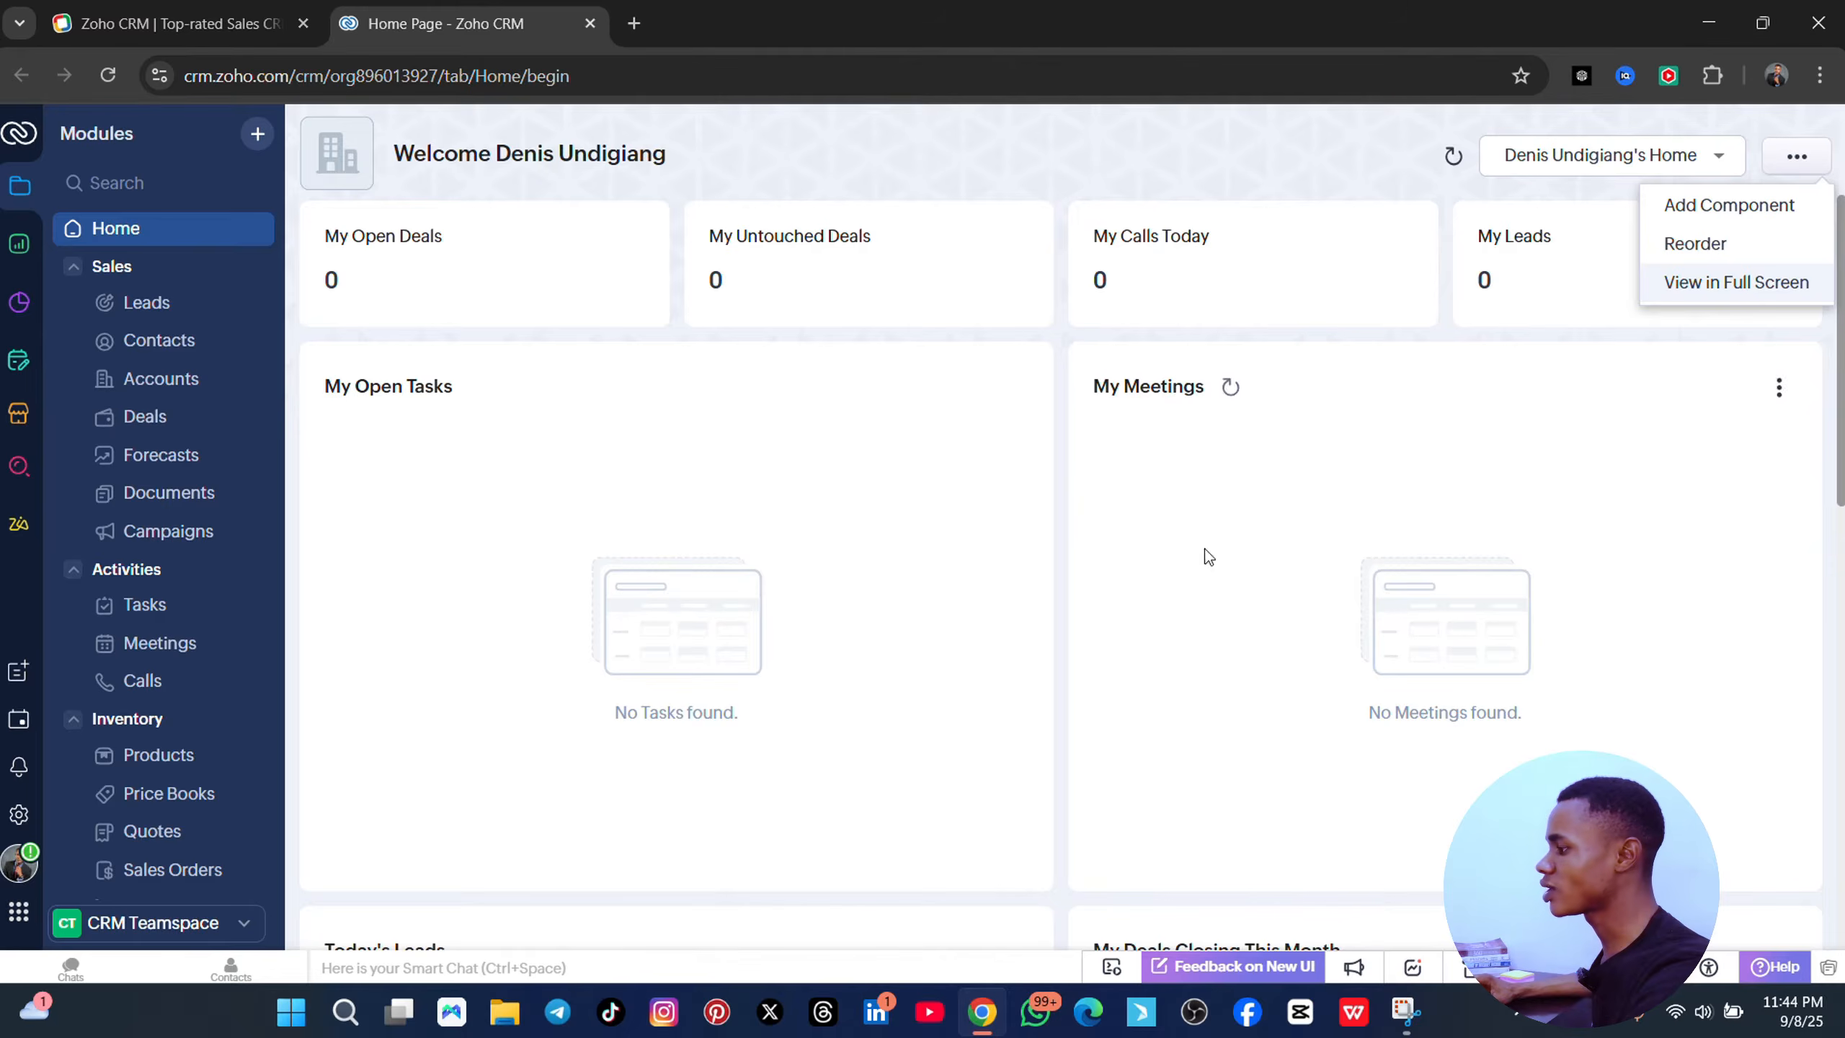
left_click(521, 151)
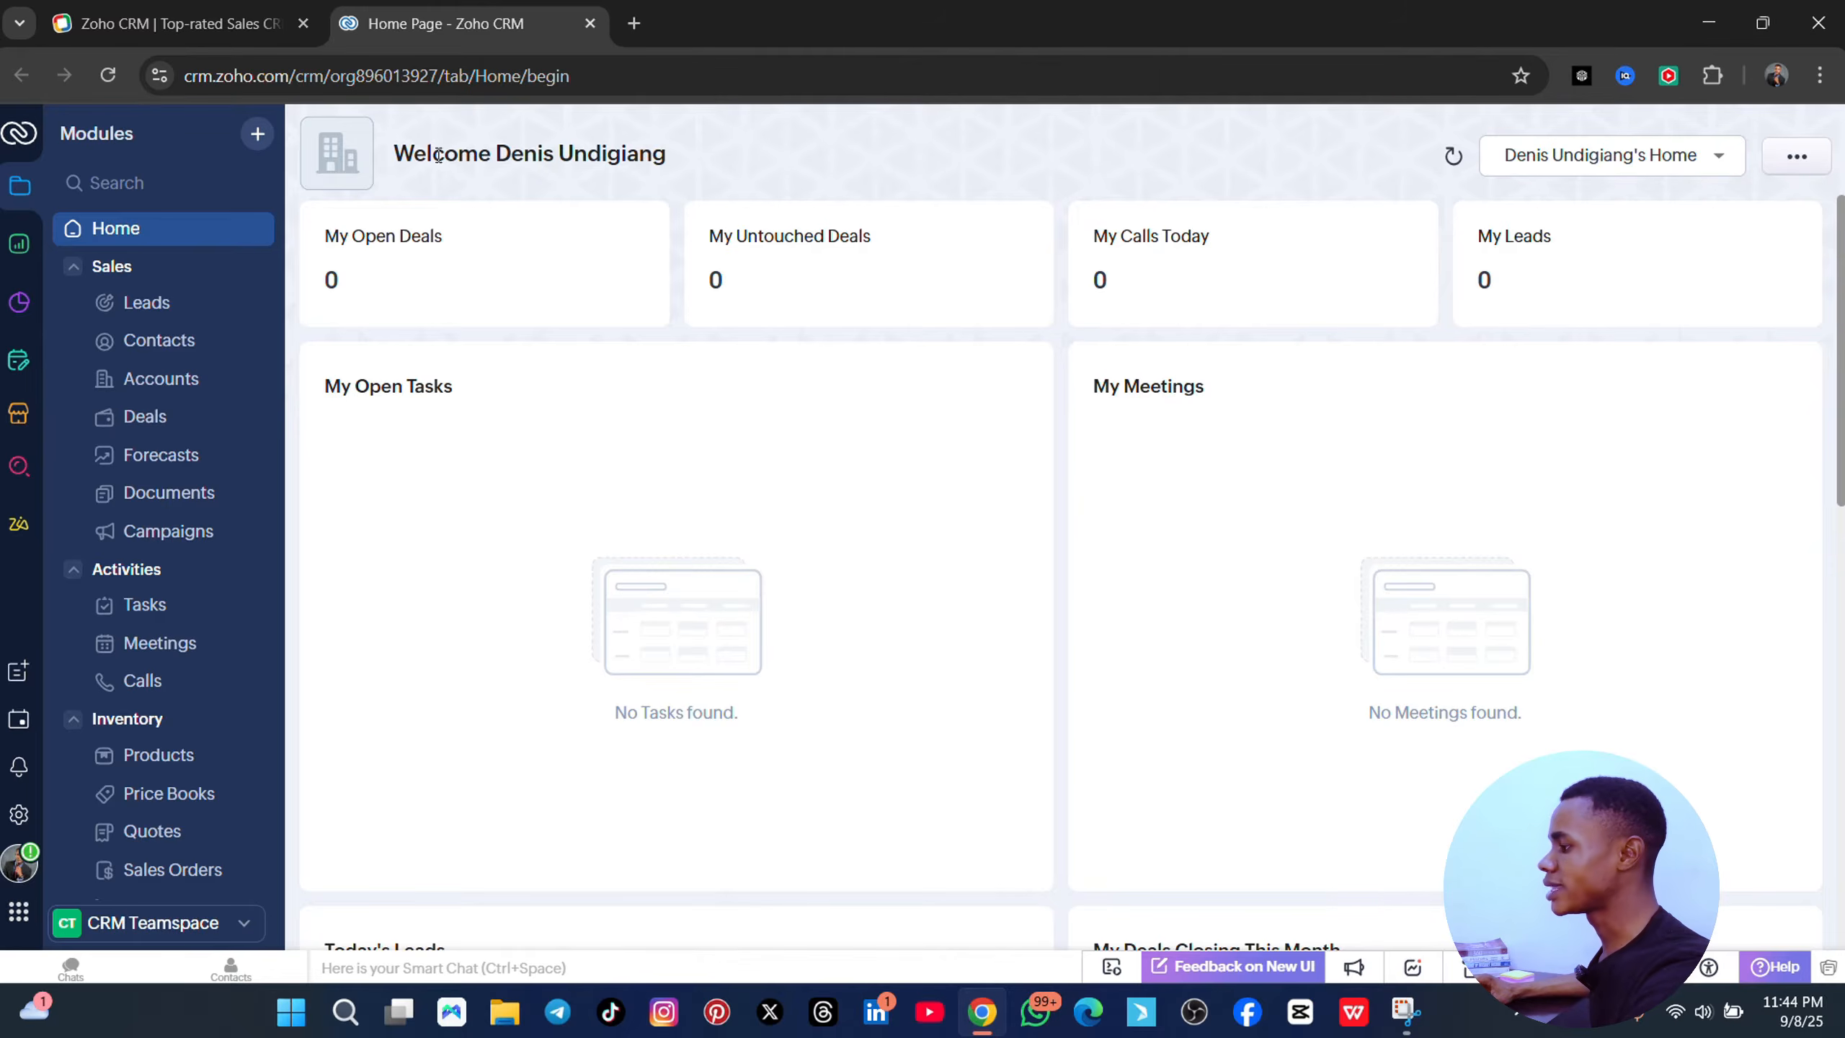
left_click(258, 135)
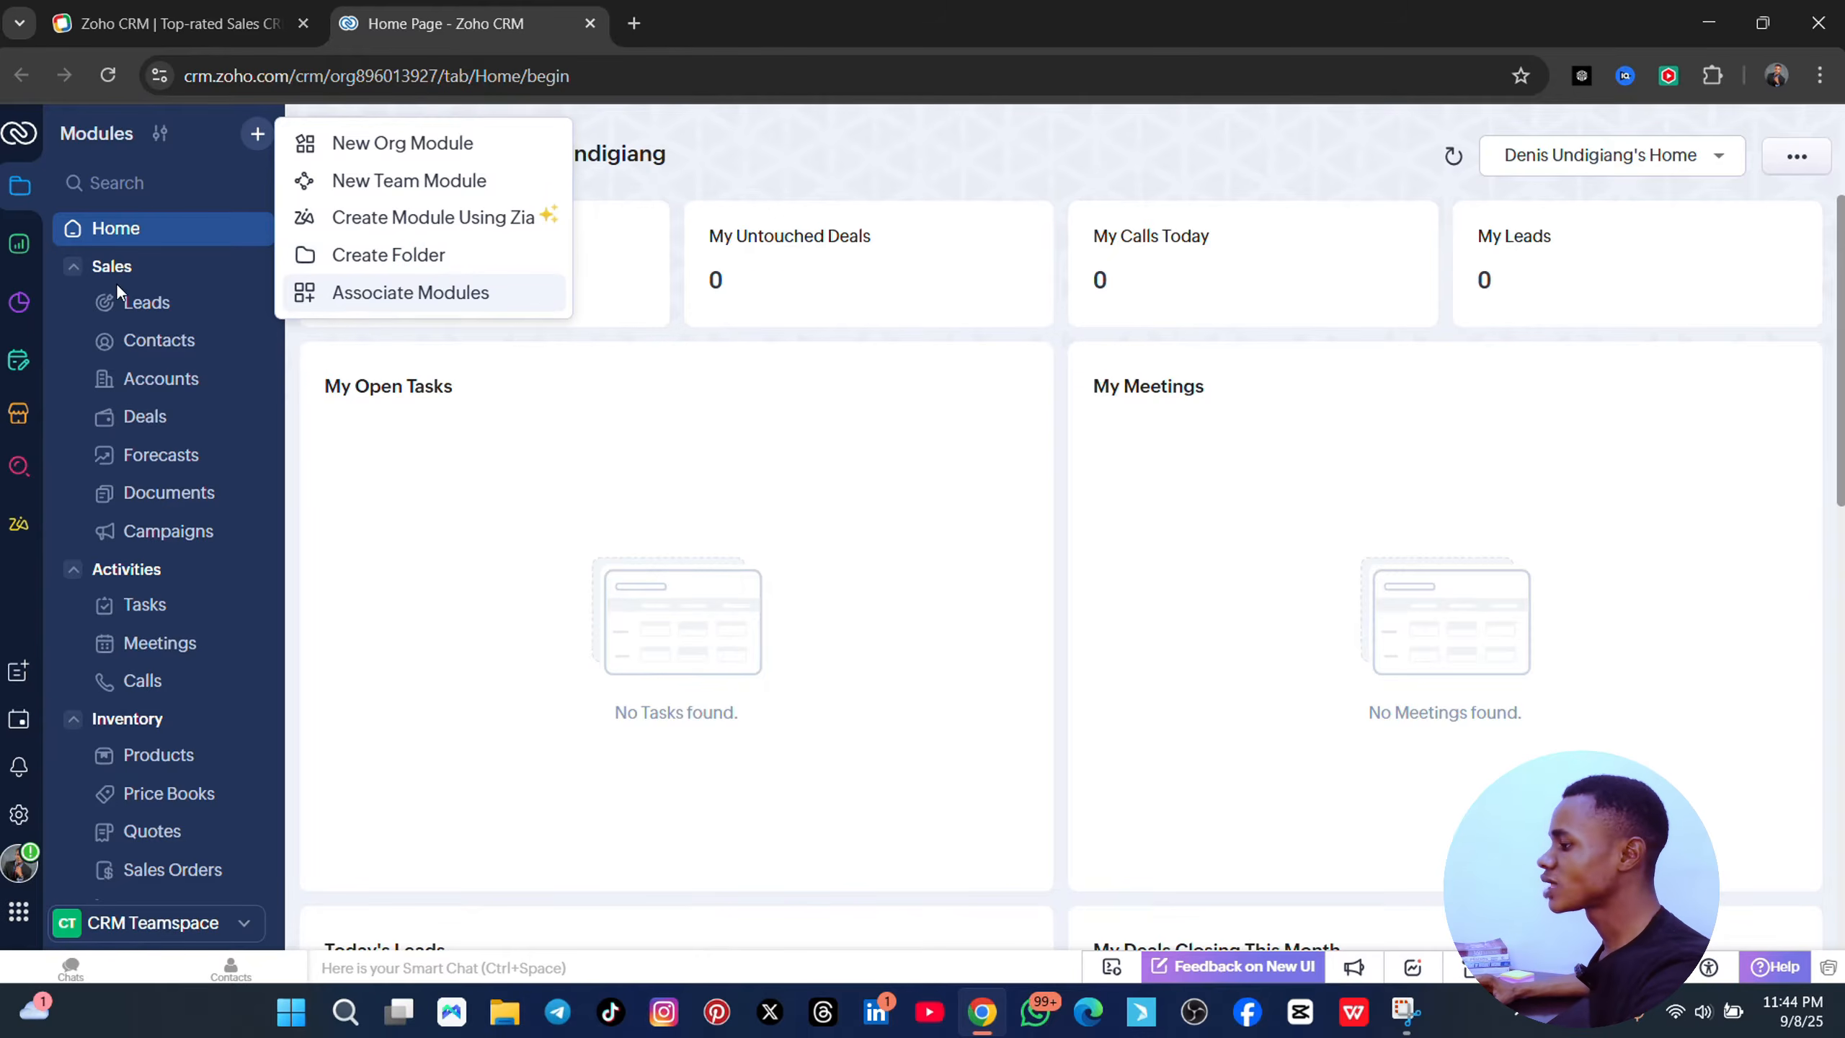
- Close the new-module options, open Leads, and browse the 10 sample leads and the filter panel
left_click(194, 192)
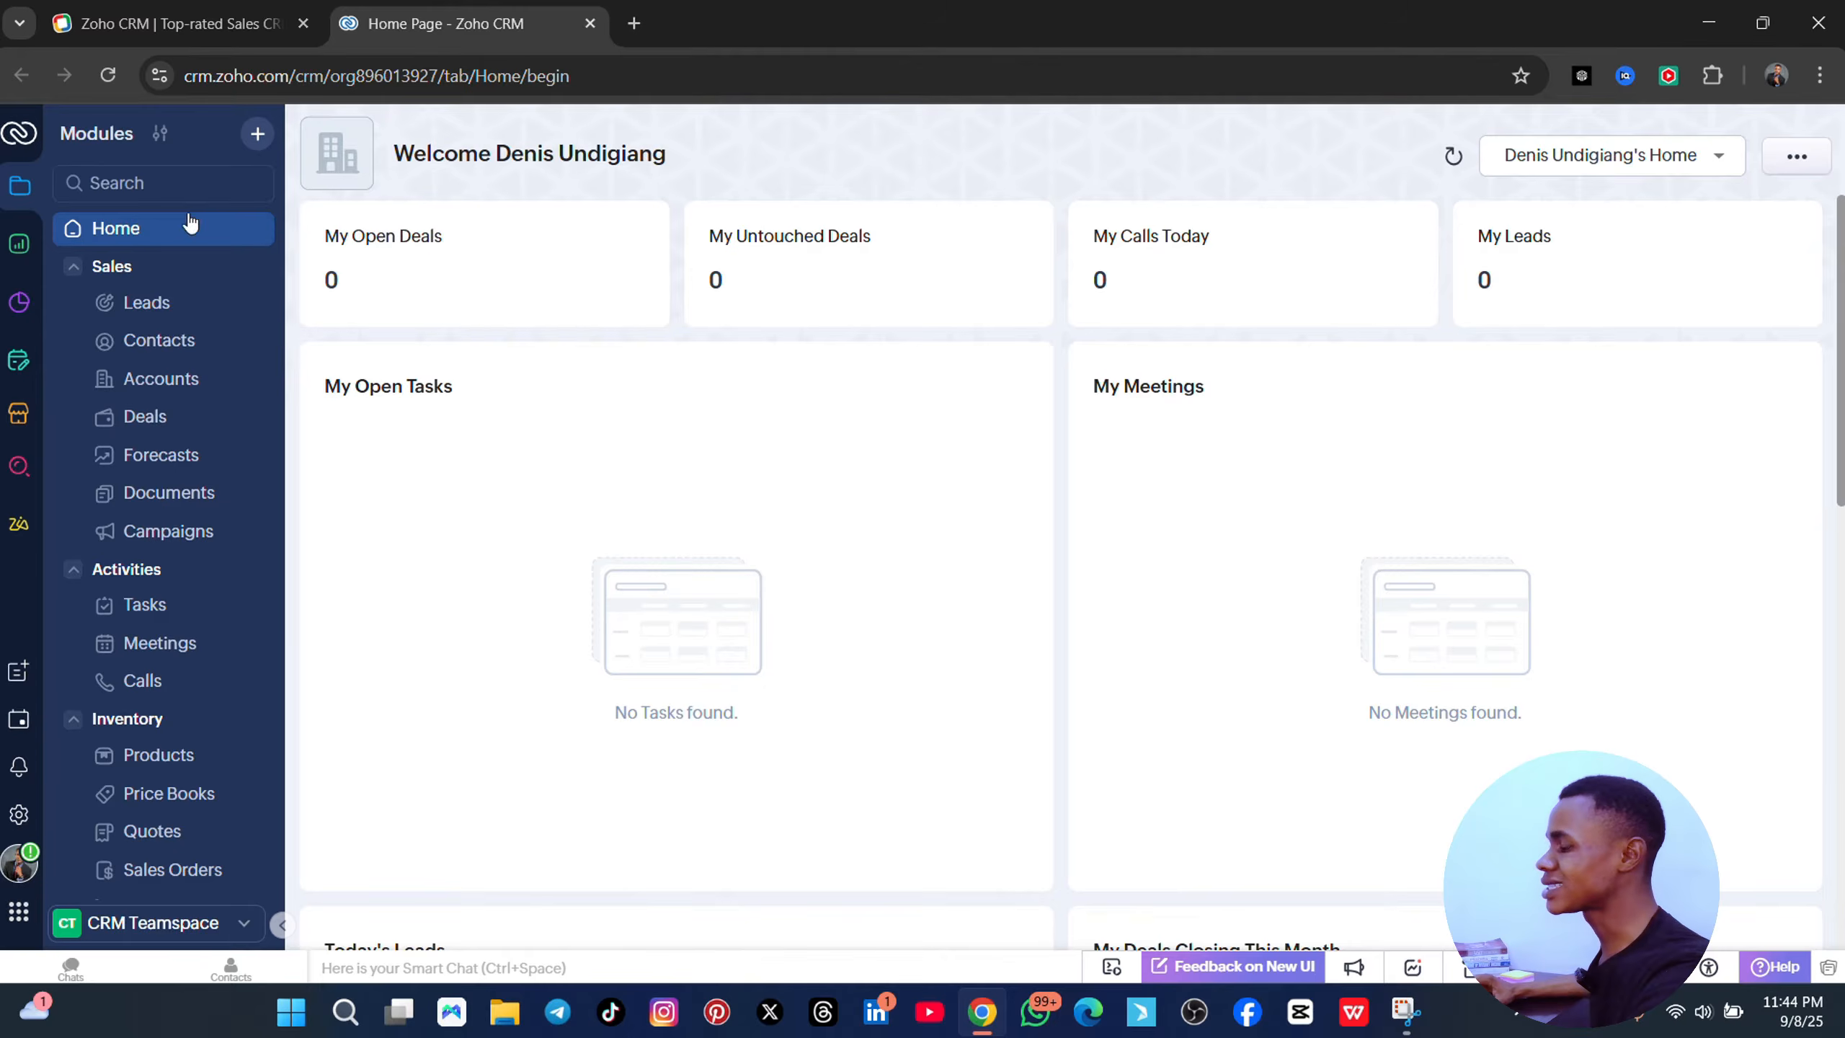
left_click(183, 309)
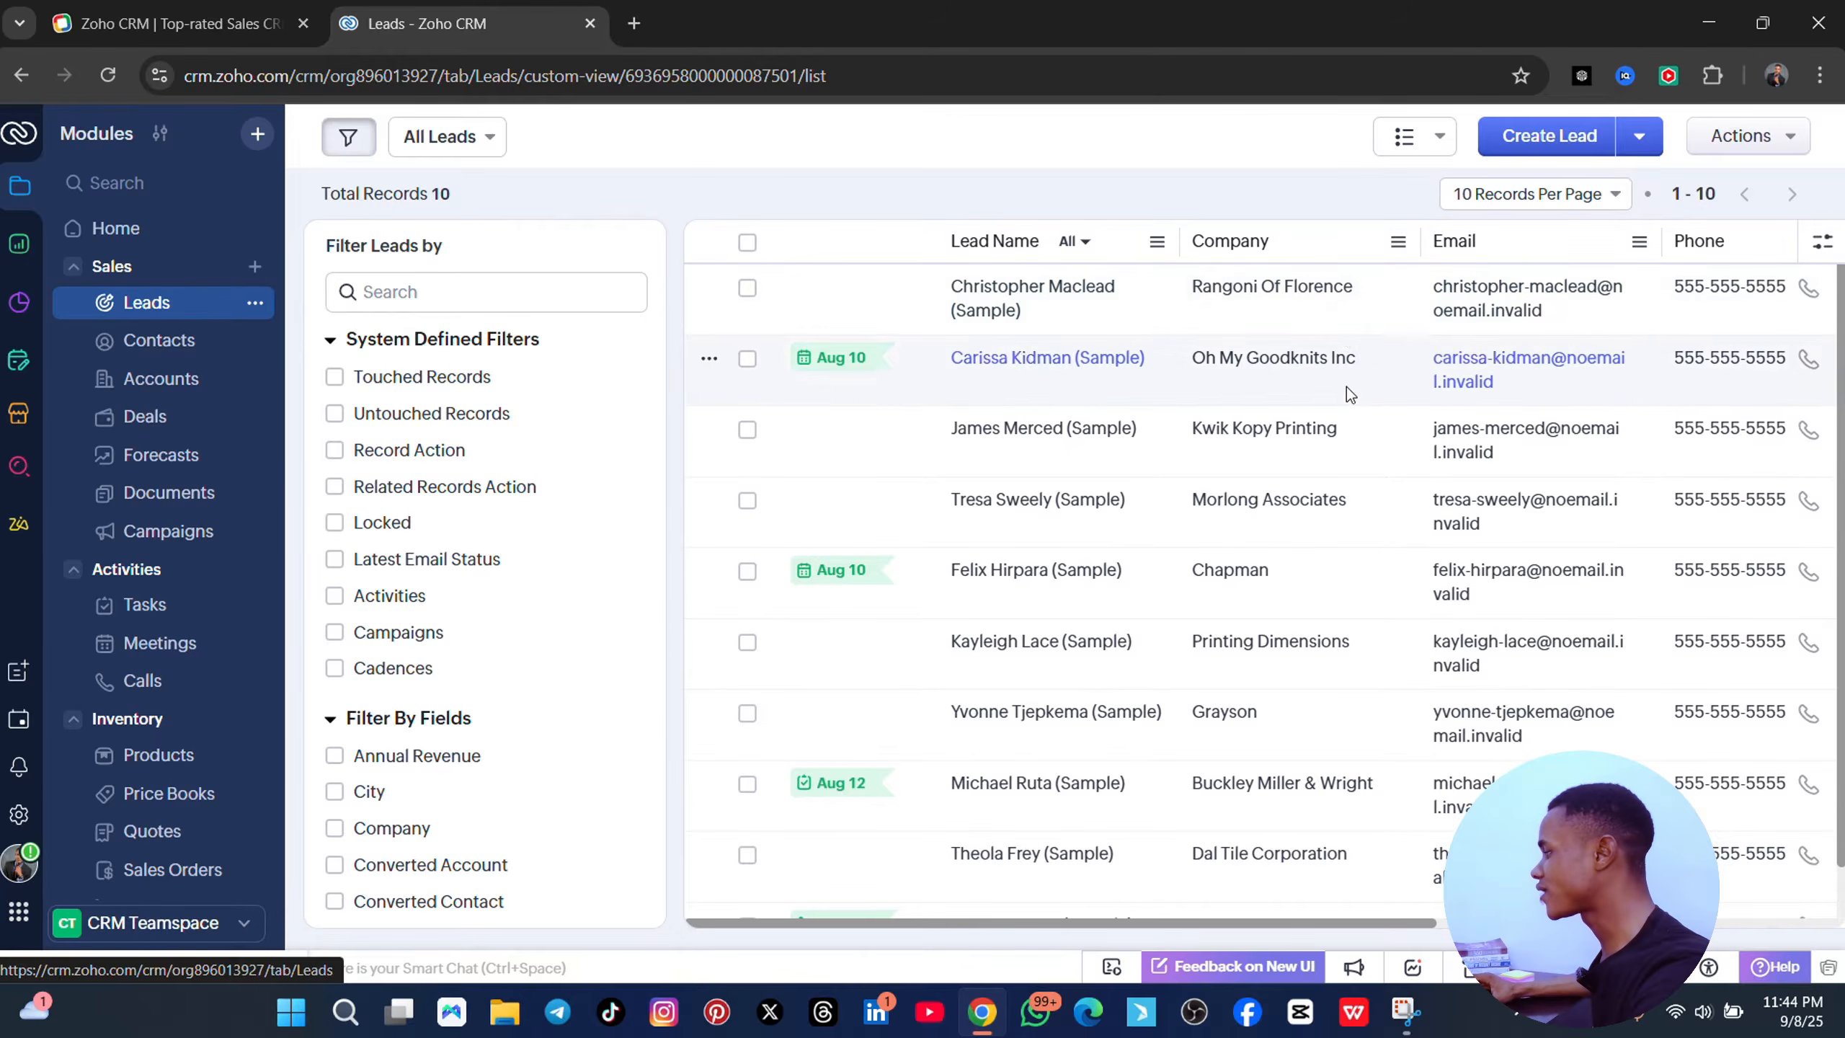
scroll(1051, 436, "down", 1)
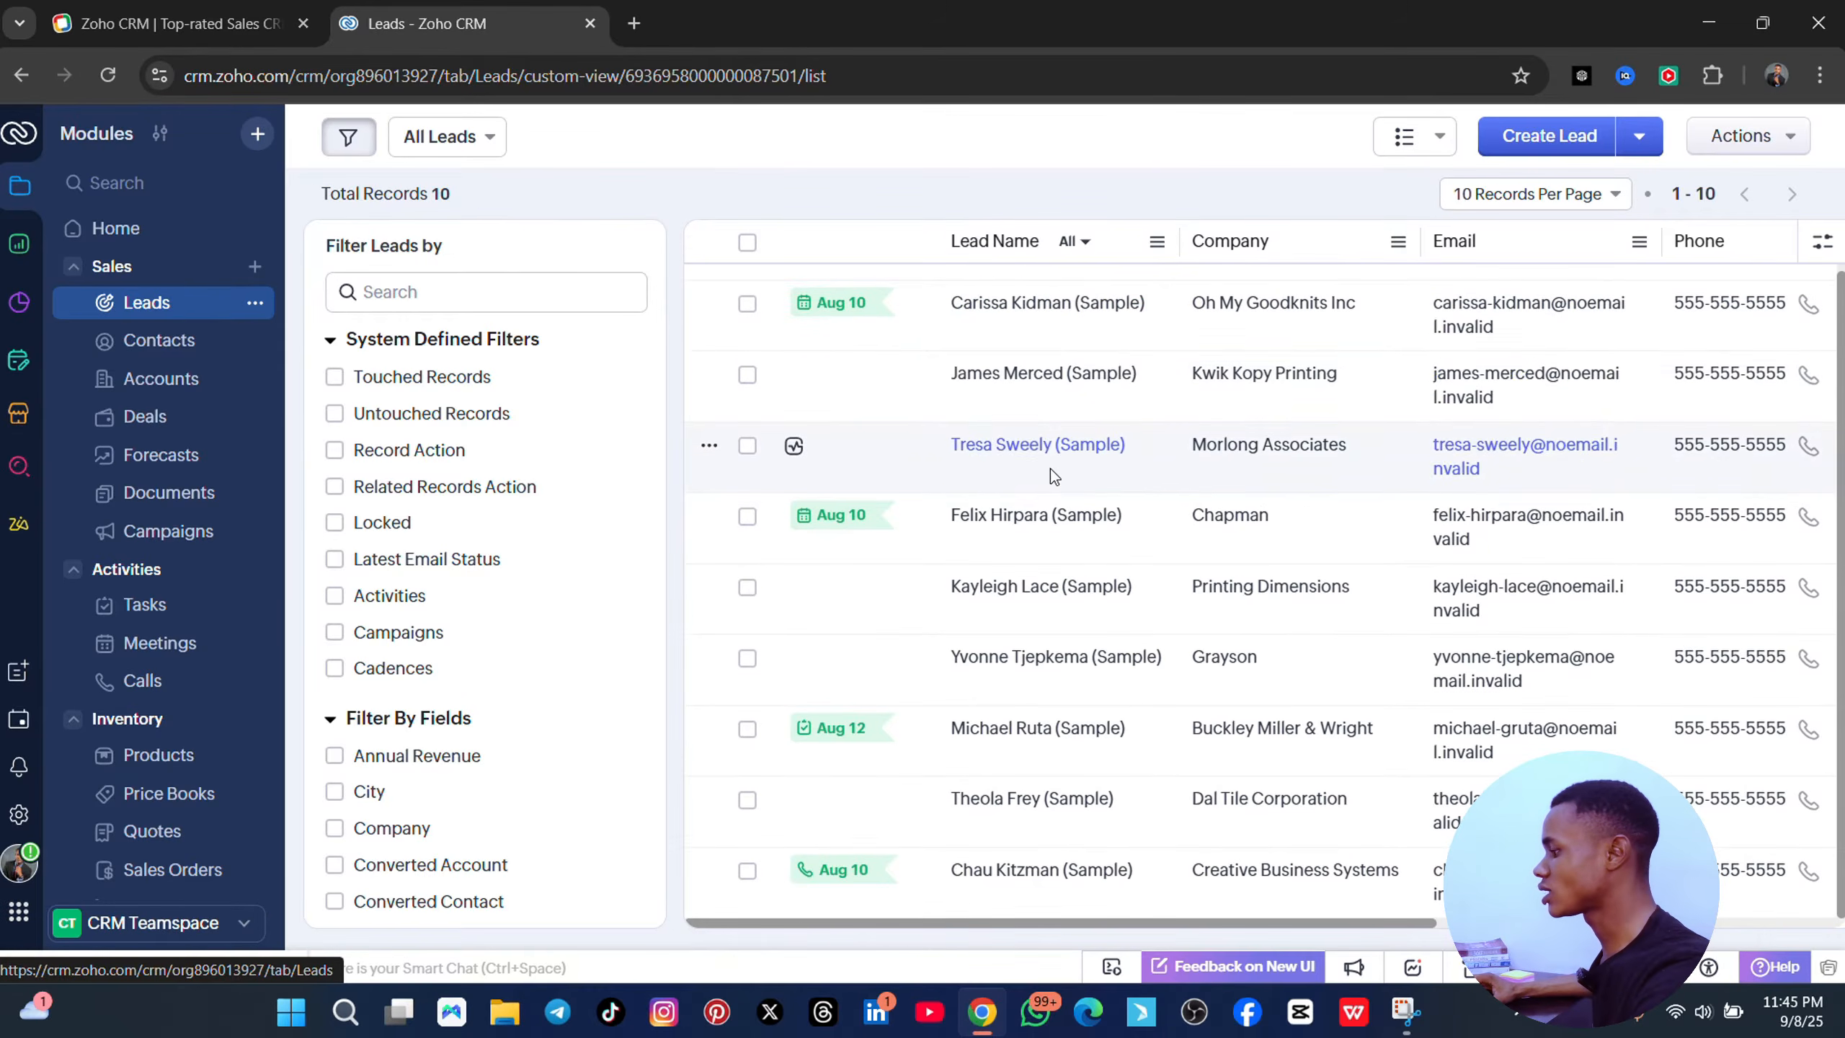
scroll(1050, 469, "up", 1)
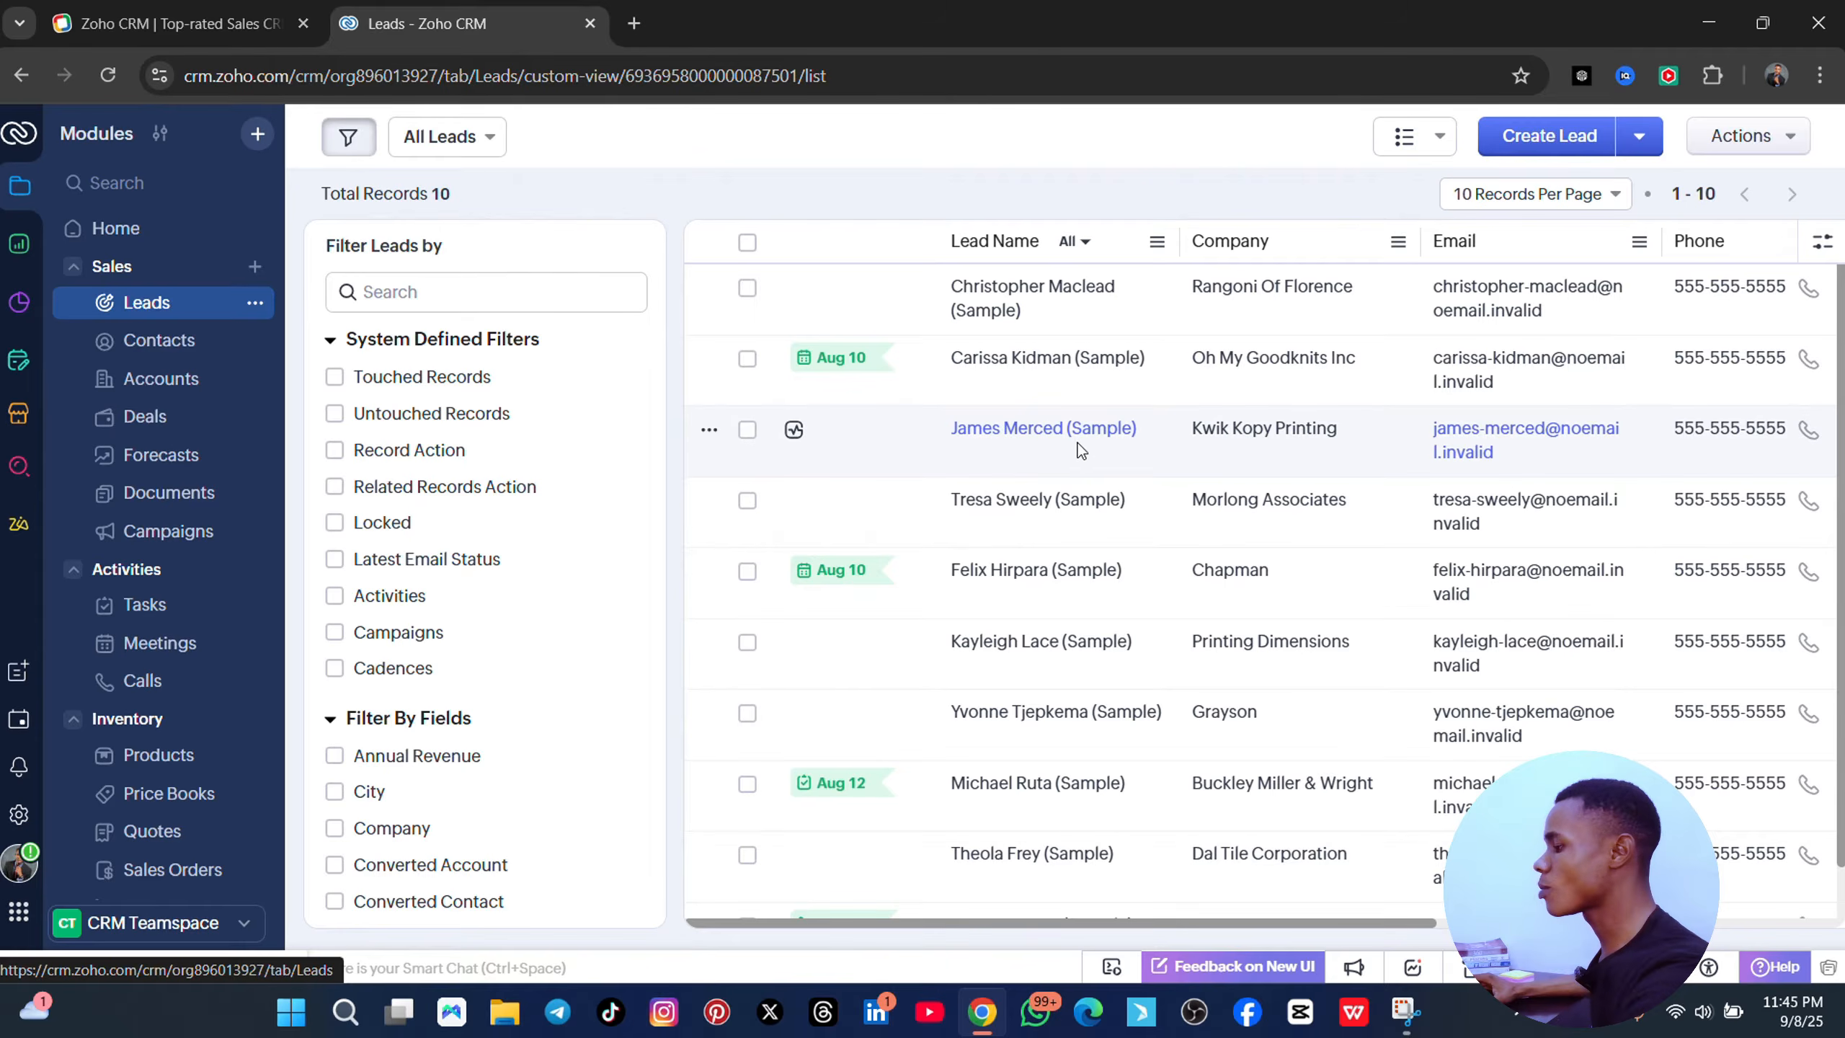
scroll(518, 478, "down", 10)
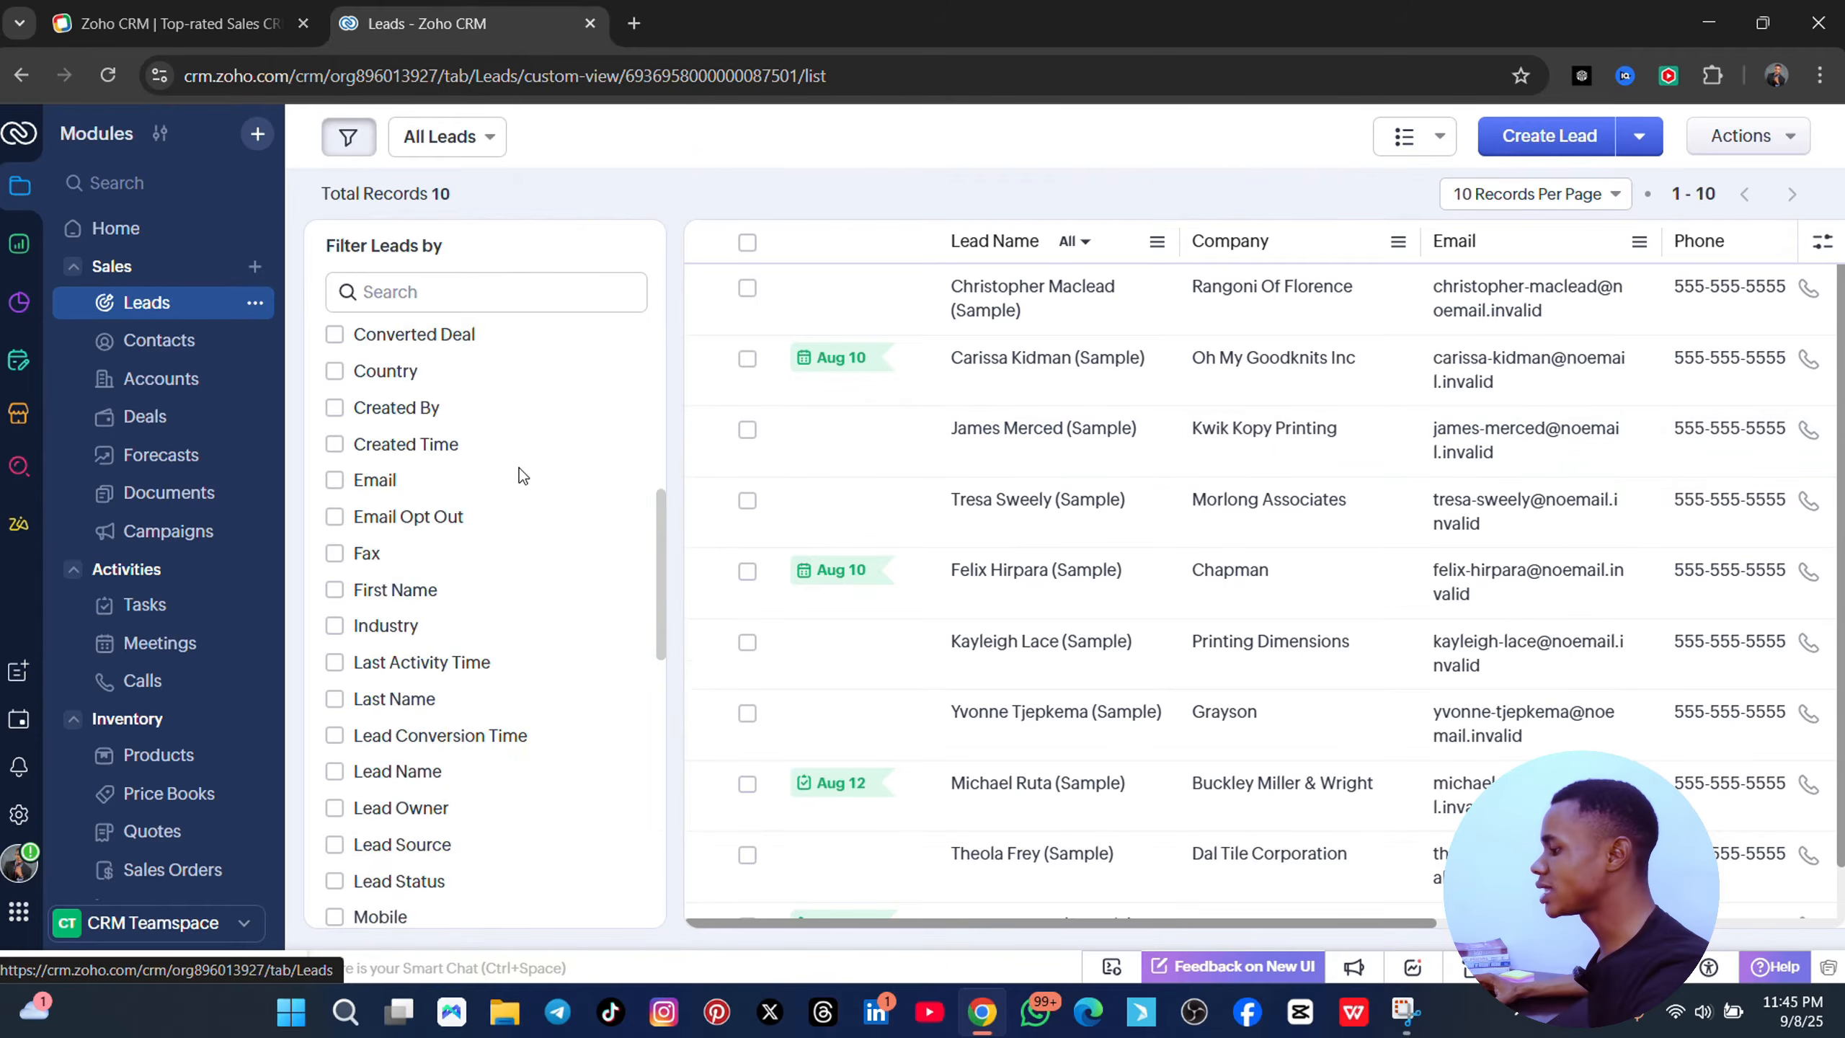
scroll(572, 531, "up", 5)
scroll(574, 526, "up", 8)
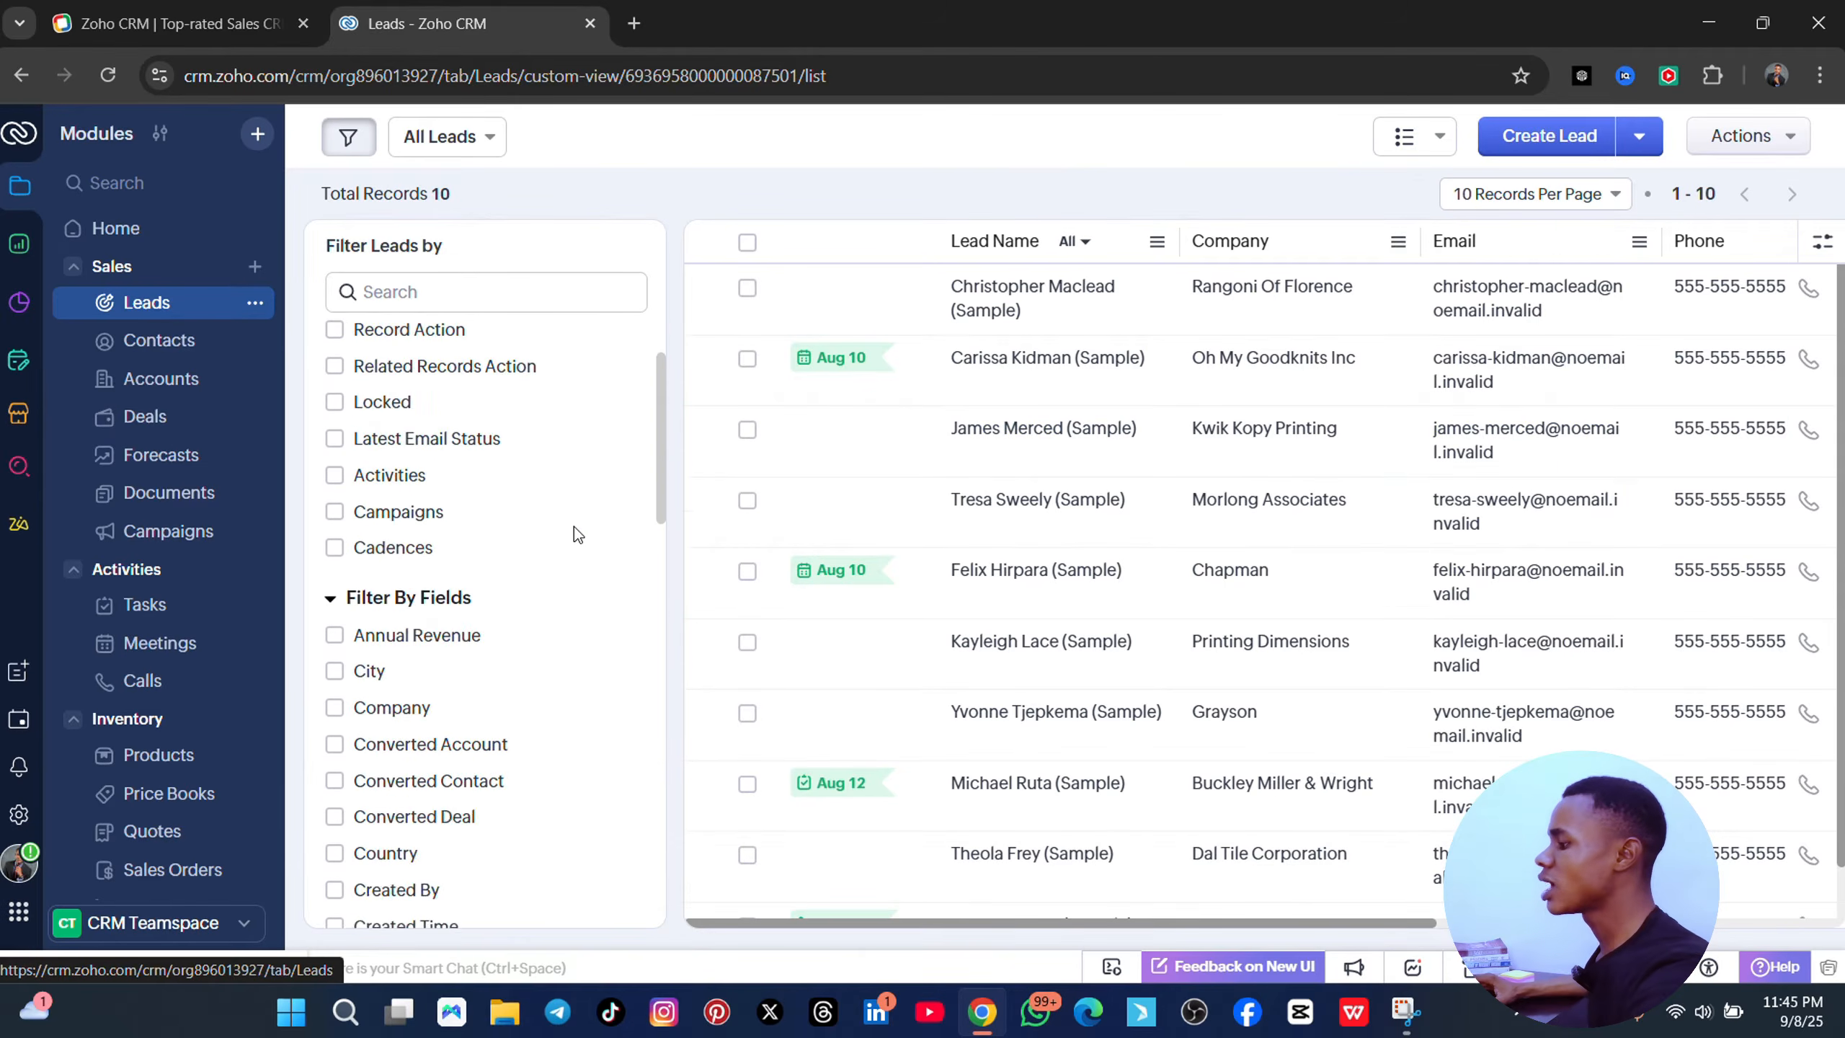
scroll(573, 524, "up", 2)
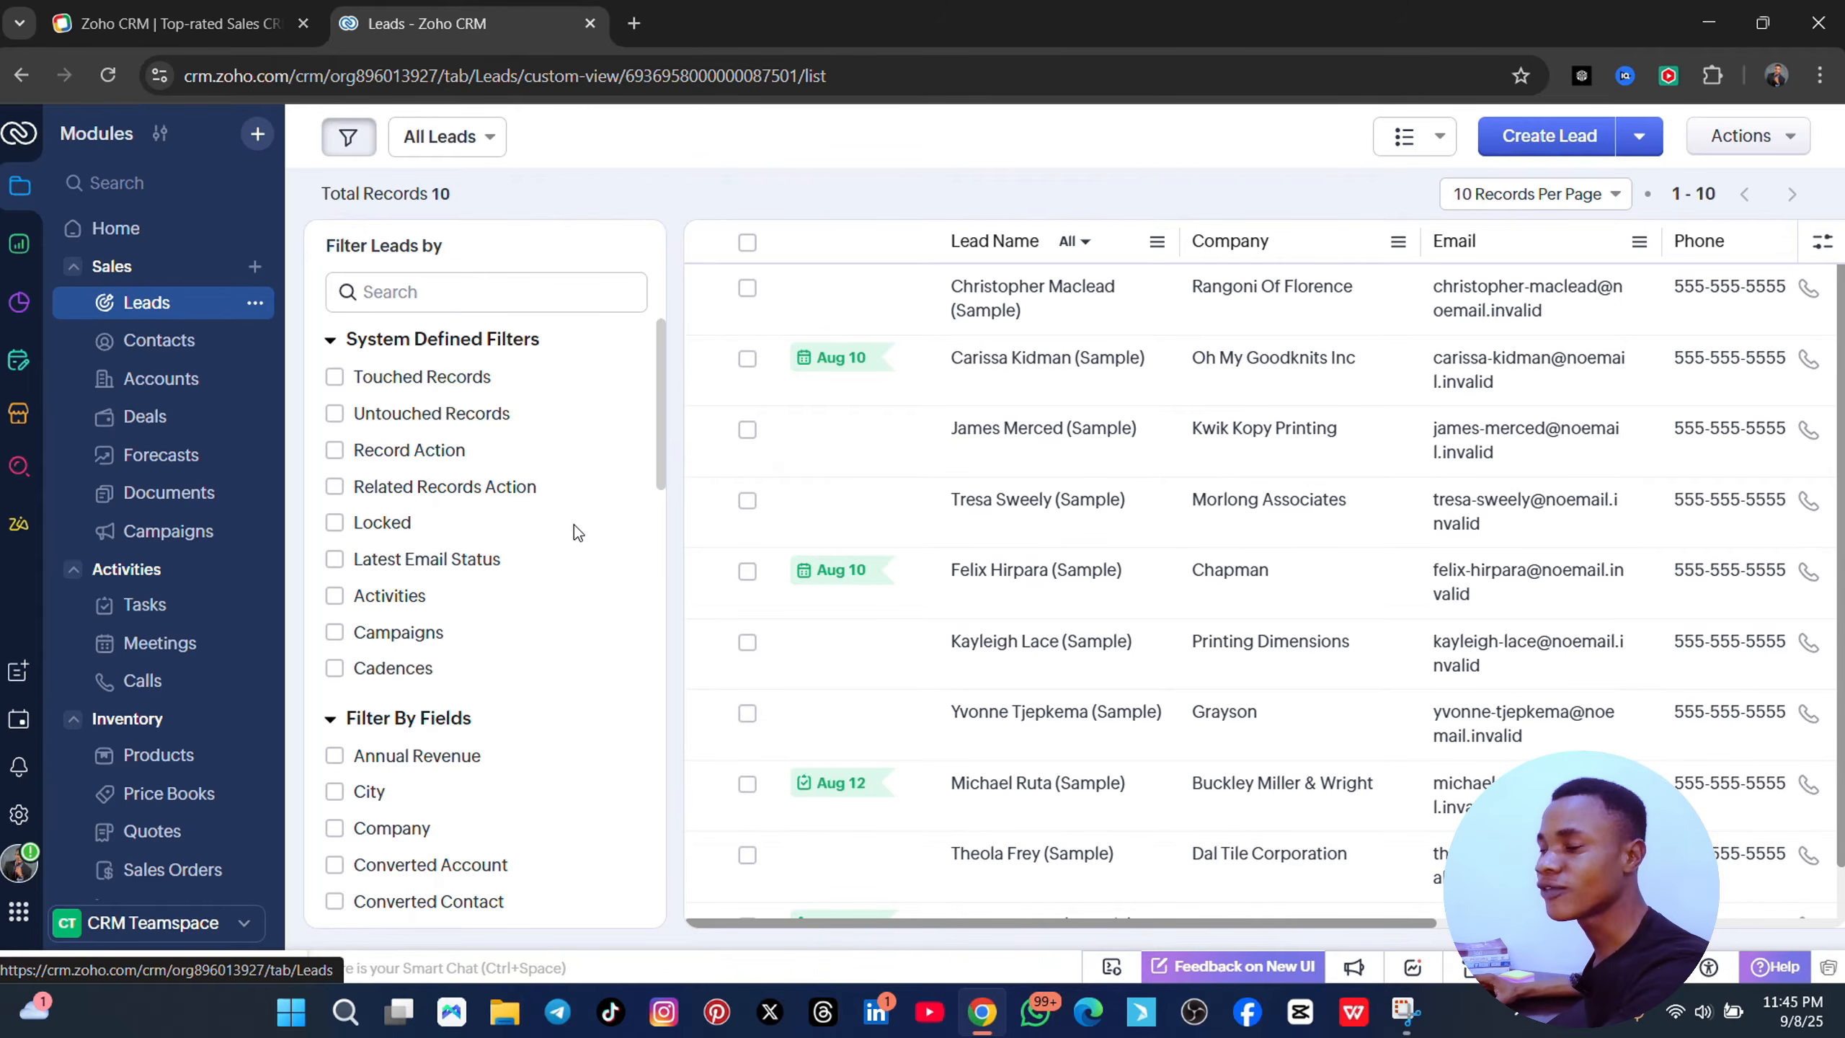
scroll(643, 516, "down", 3)
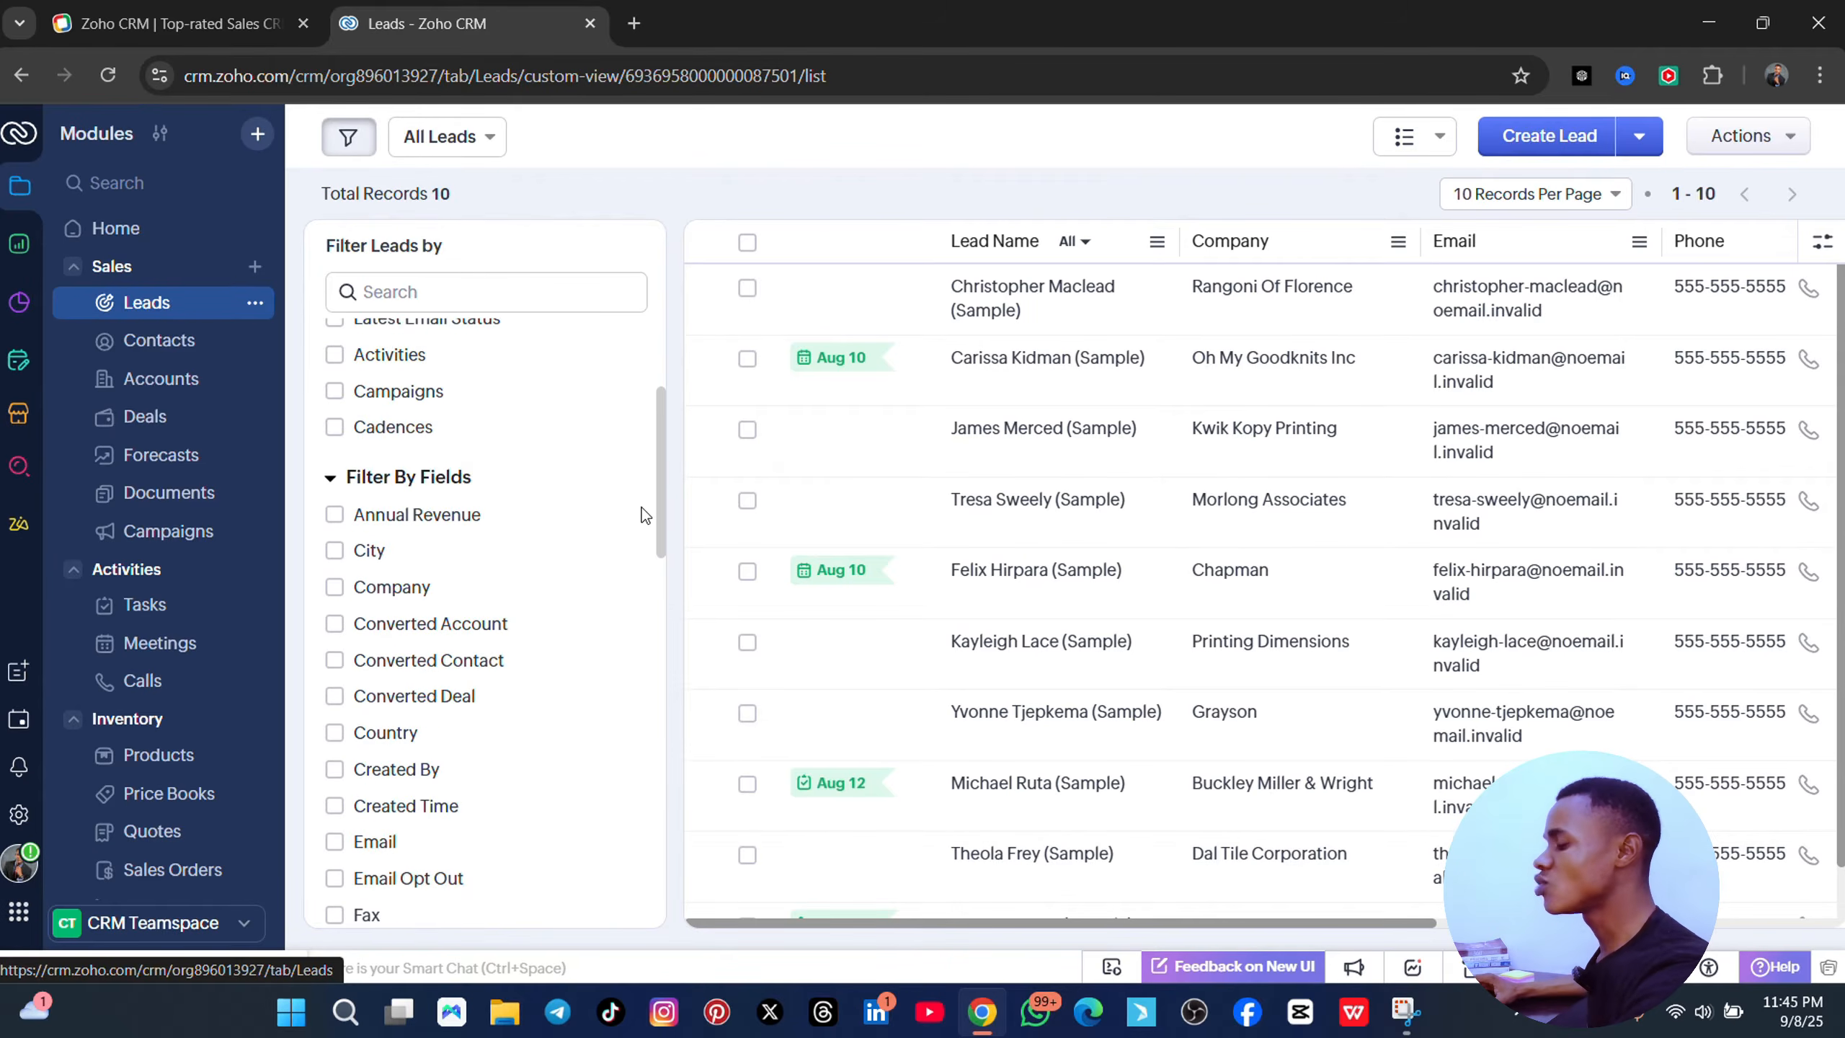
scroll(643, 516, "up", 3)
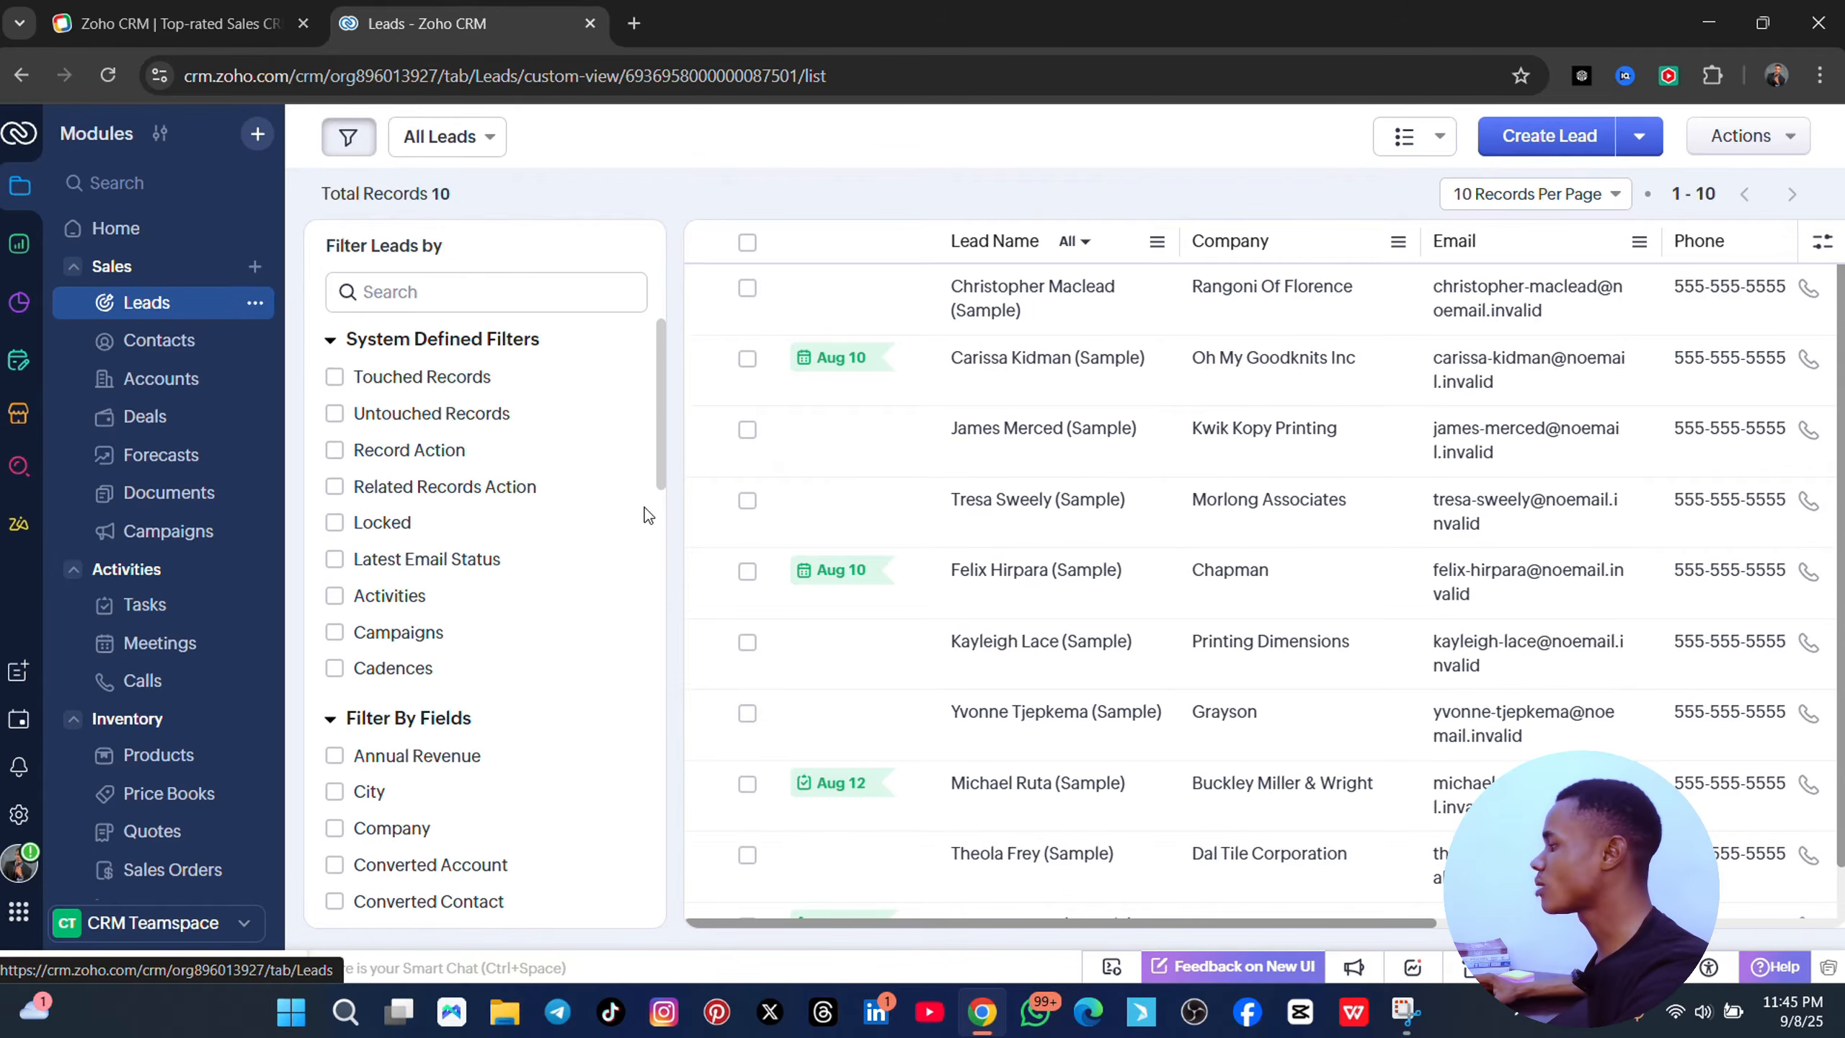
- Start a new lead and enter the lead's first name
left_click(1566, 140)
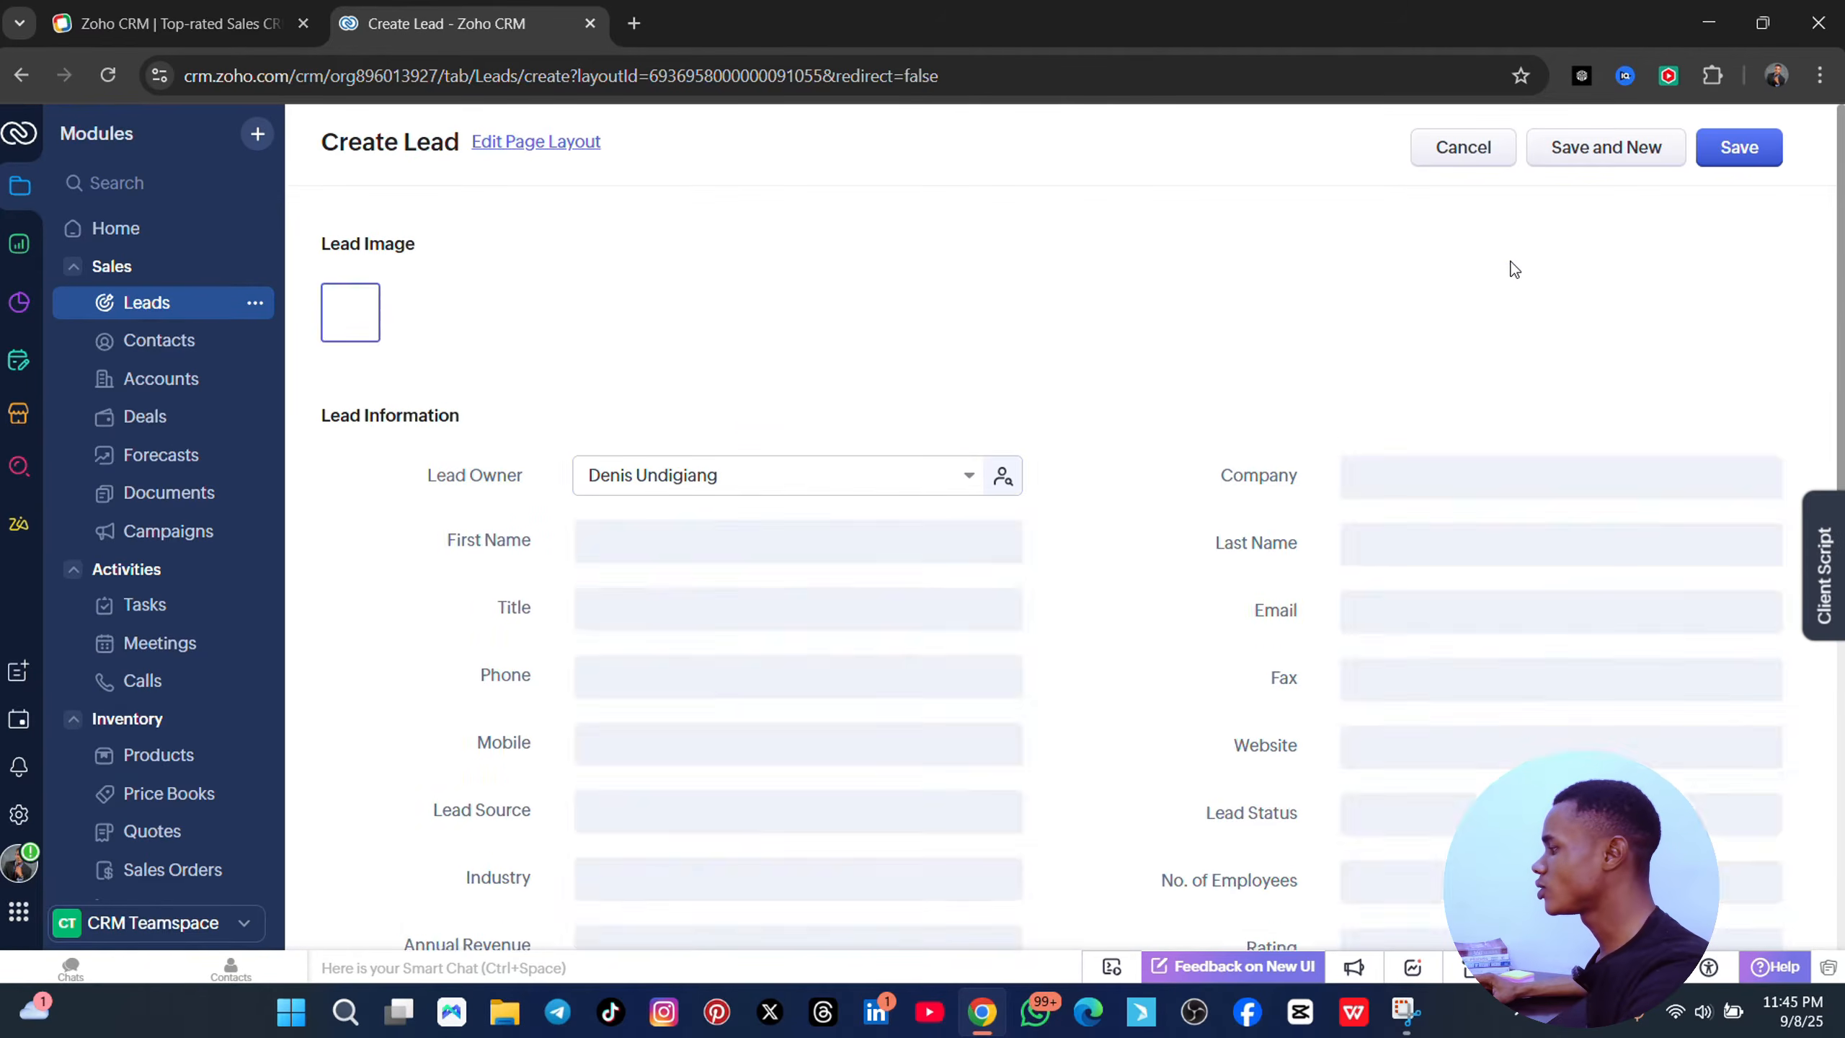
scroll(1017, 450, "down", 5)
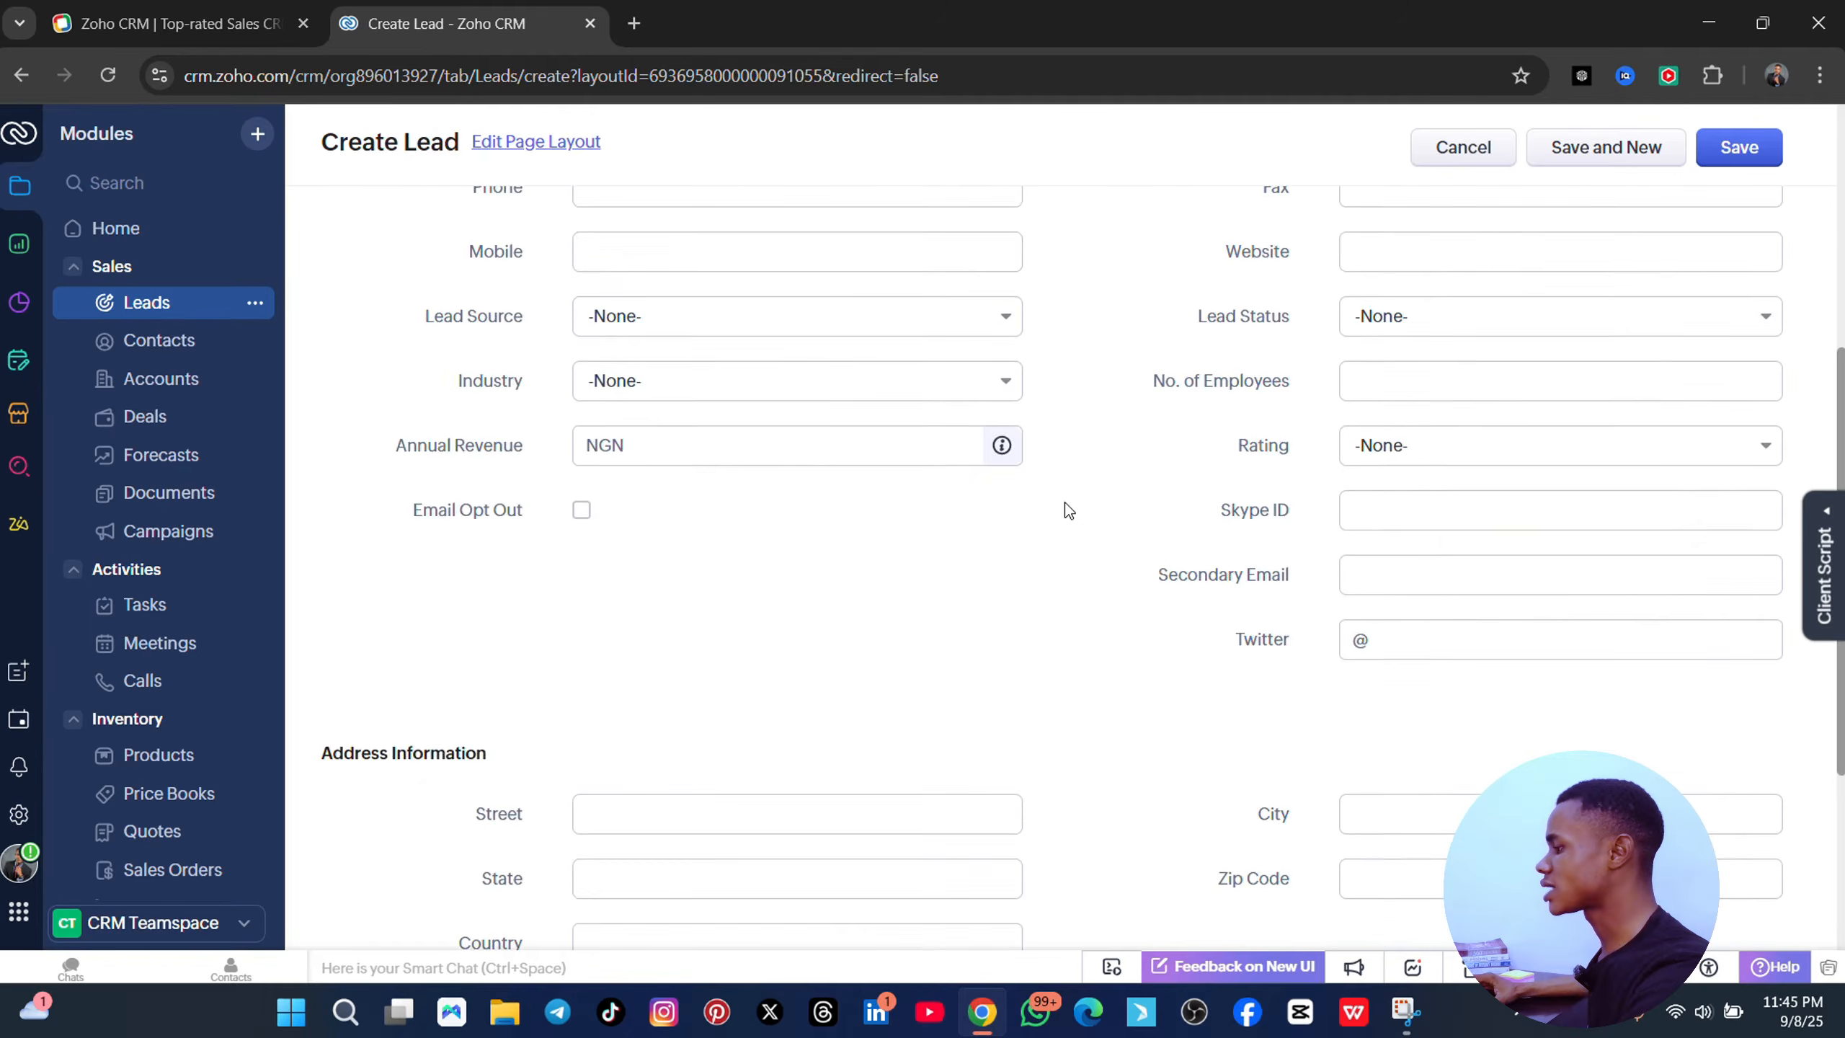
scroll(1025, 491, "up", 4)
scroll(972, 370, "down", 8)
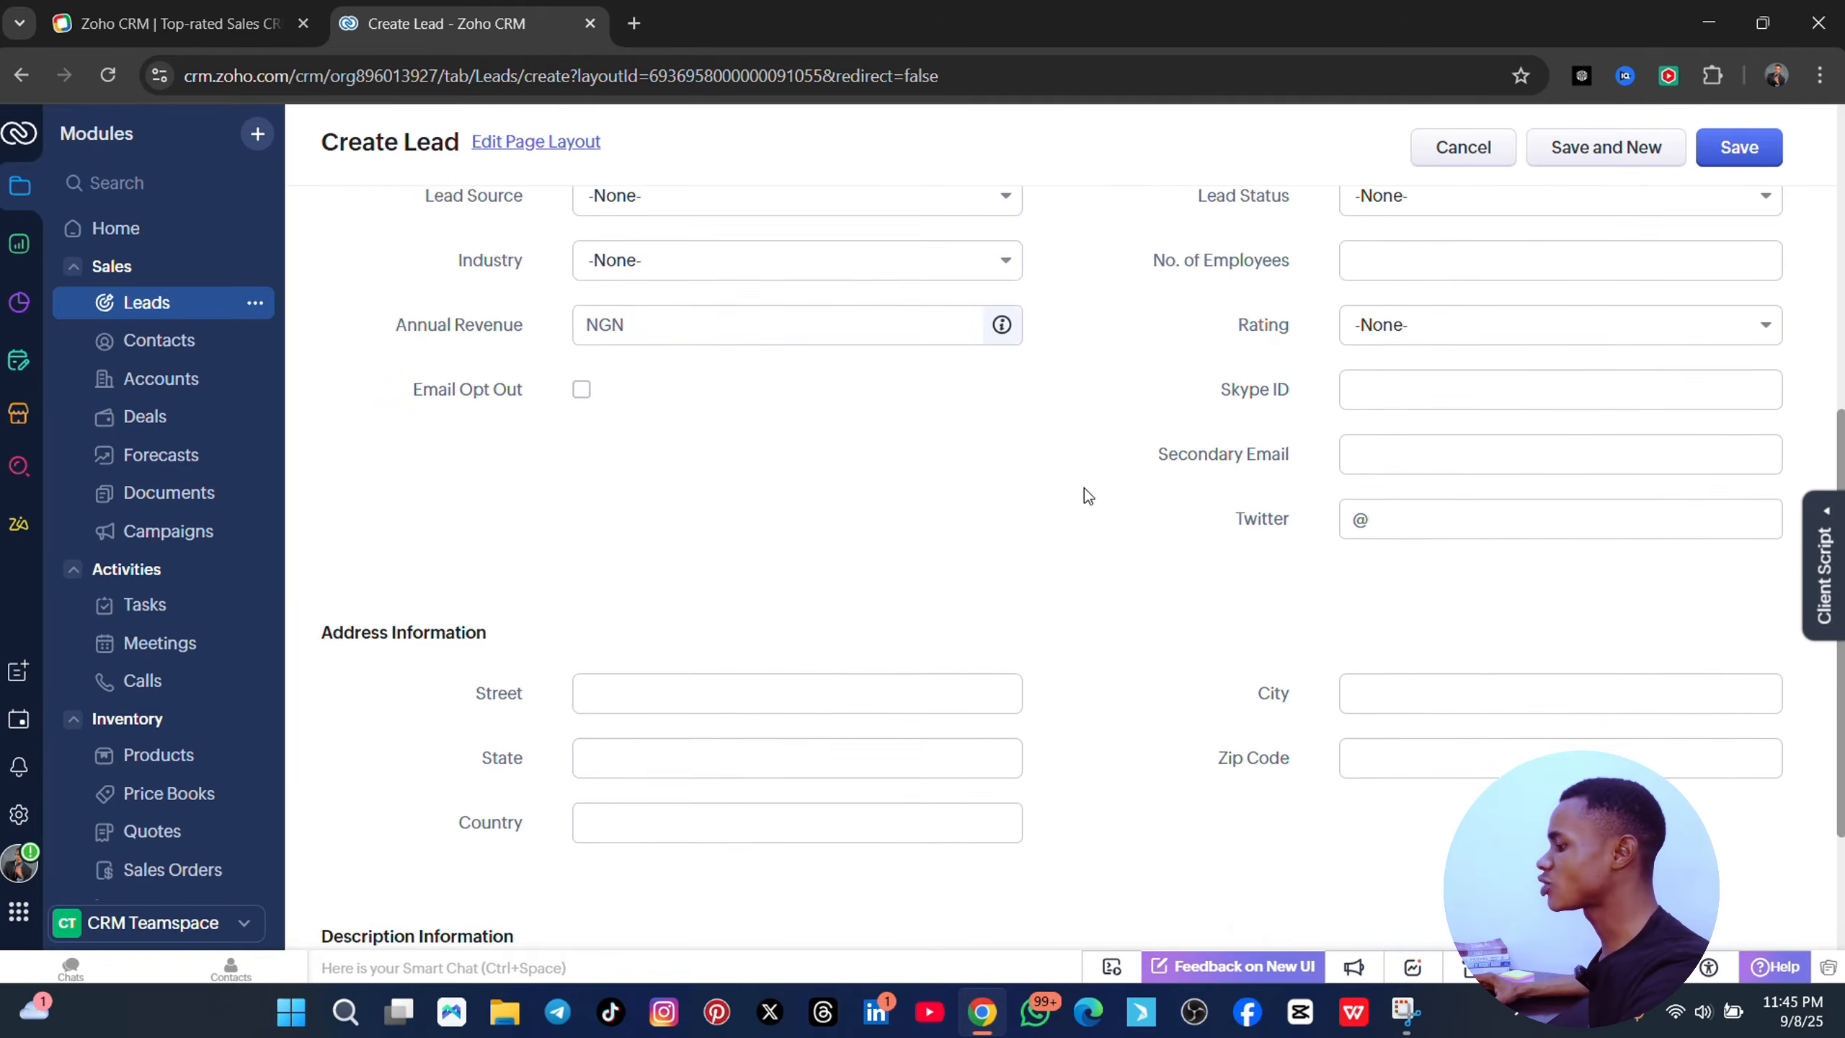
scroll(977, 482, "up", 7)
scroll(817, 393, "up", 2)
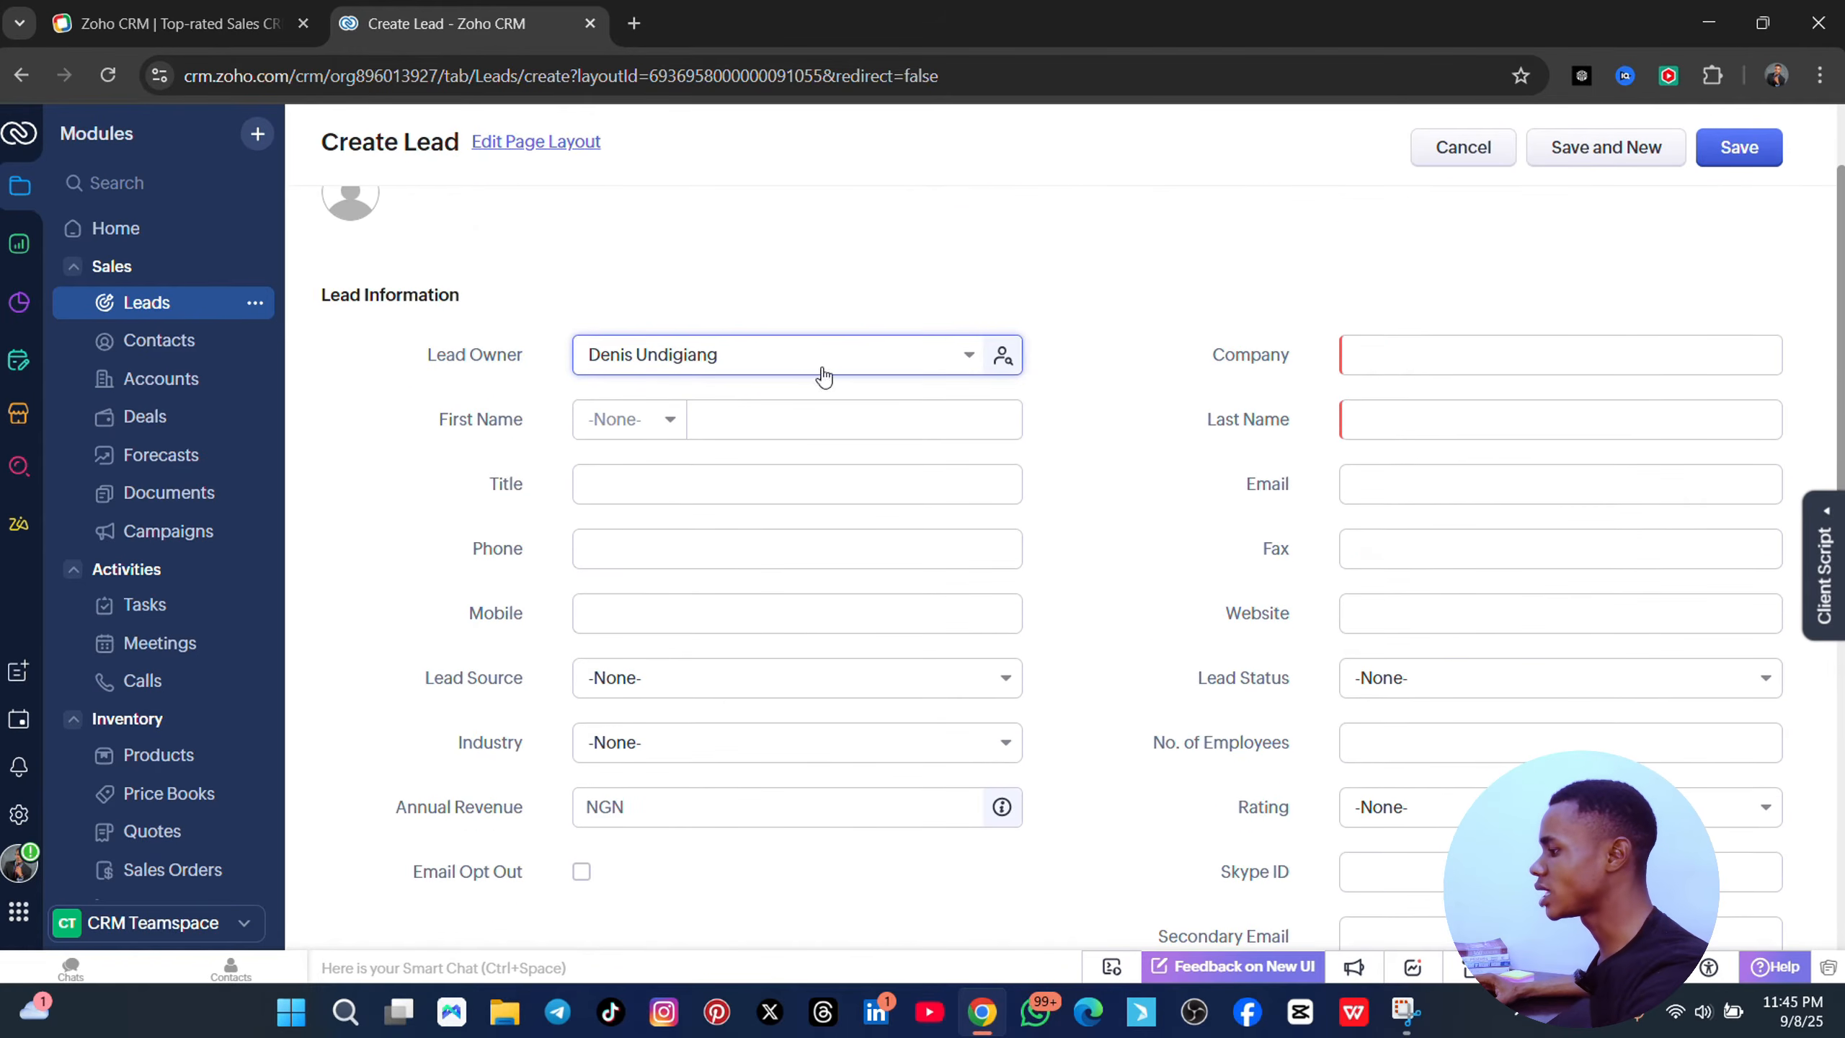
left_click(705, 419)
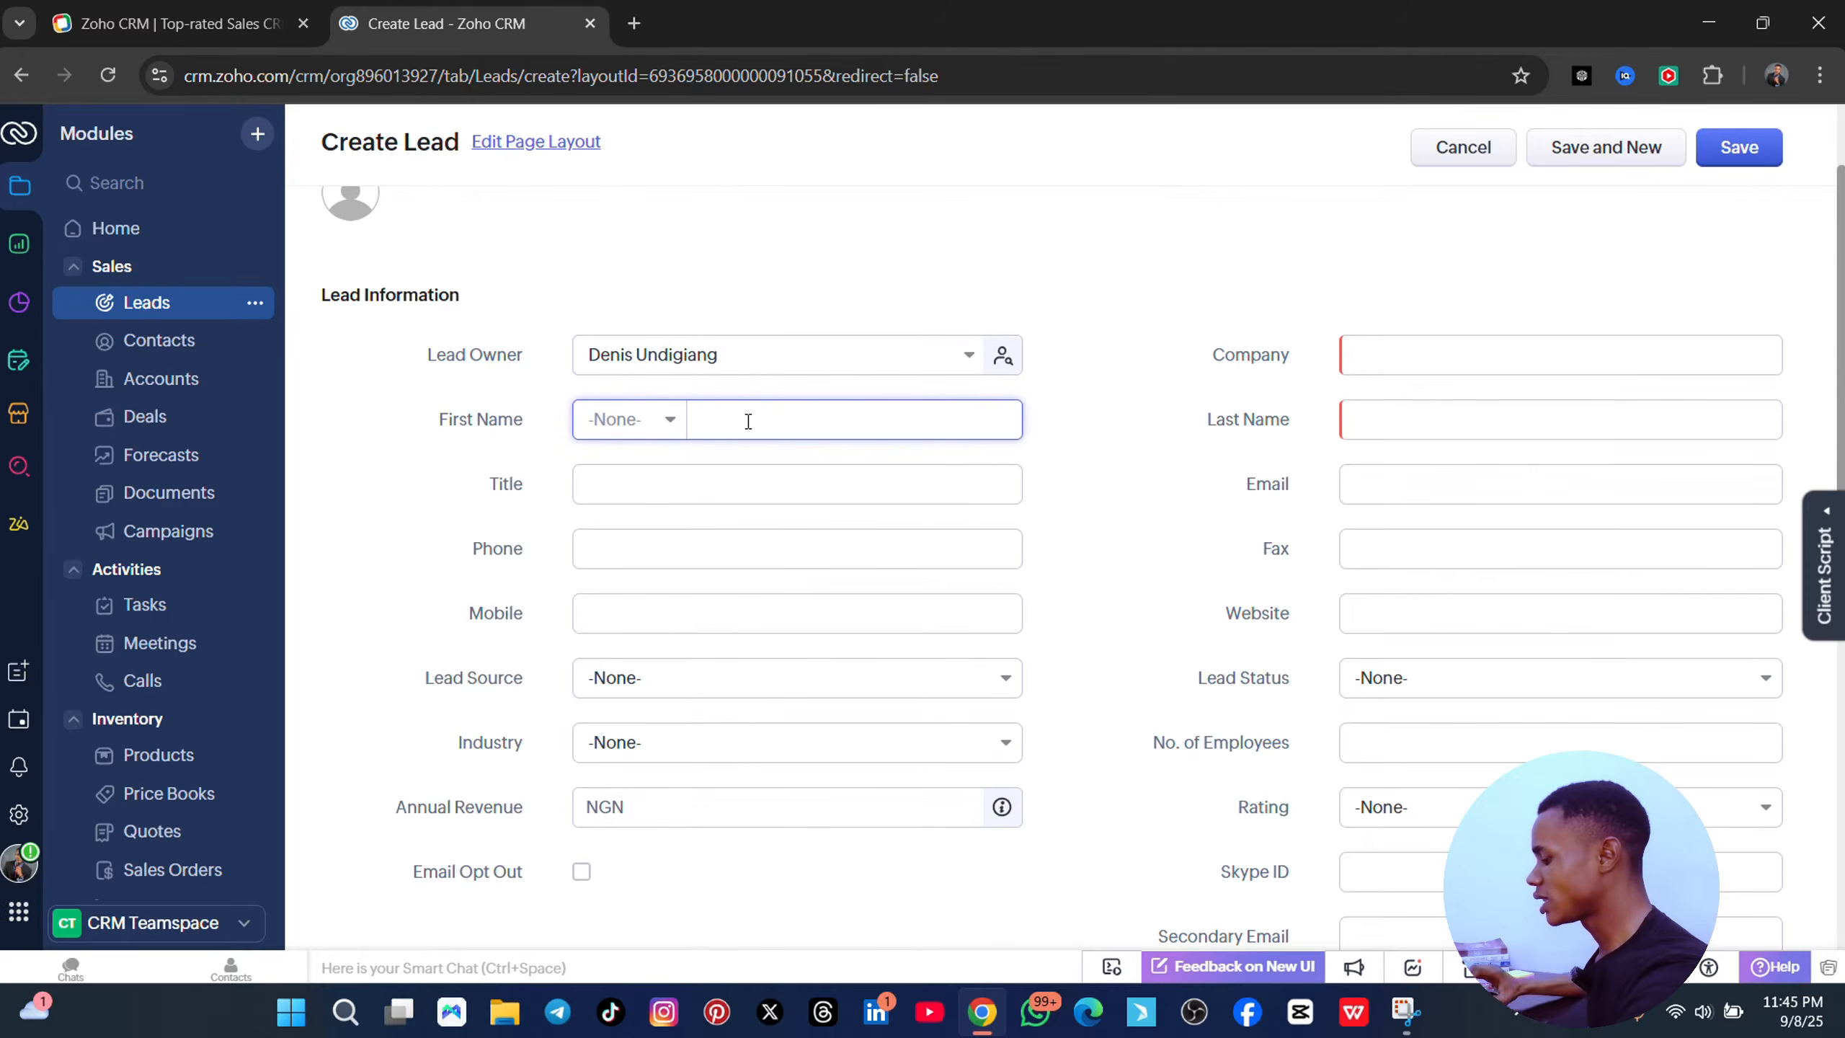
type("denis")
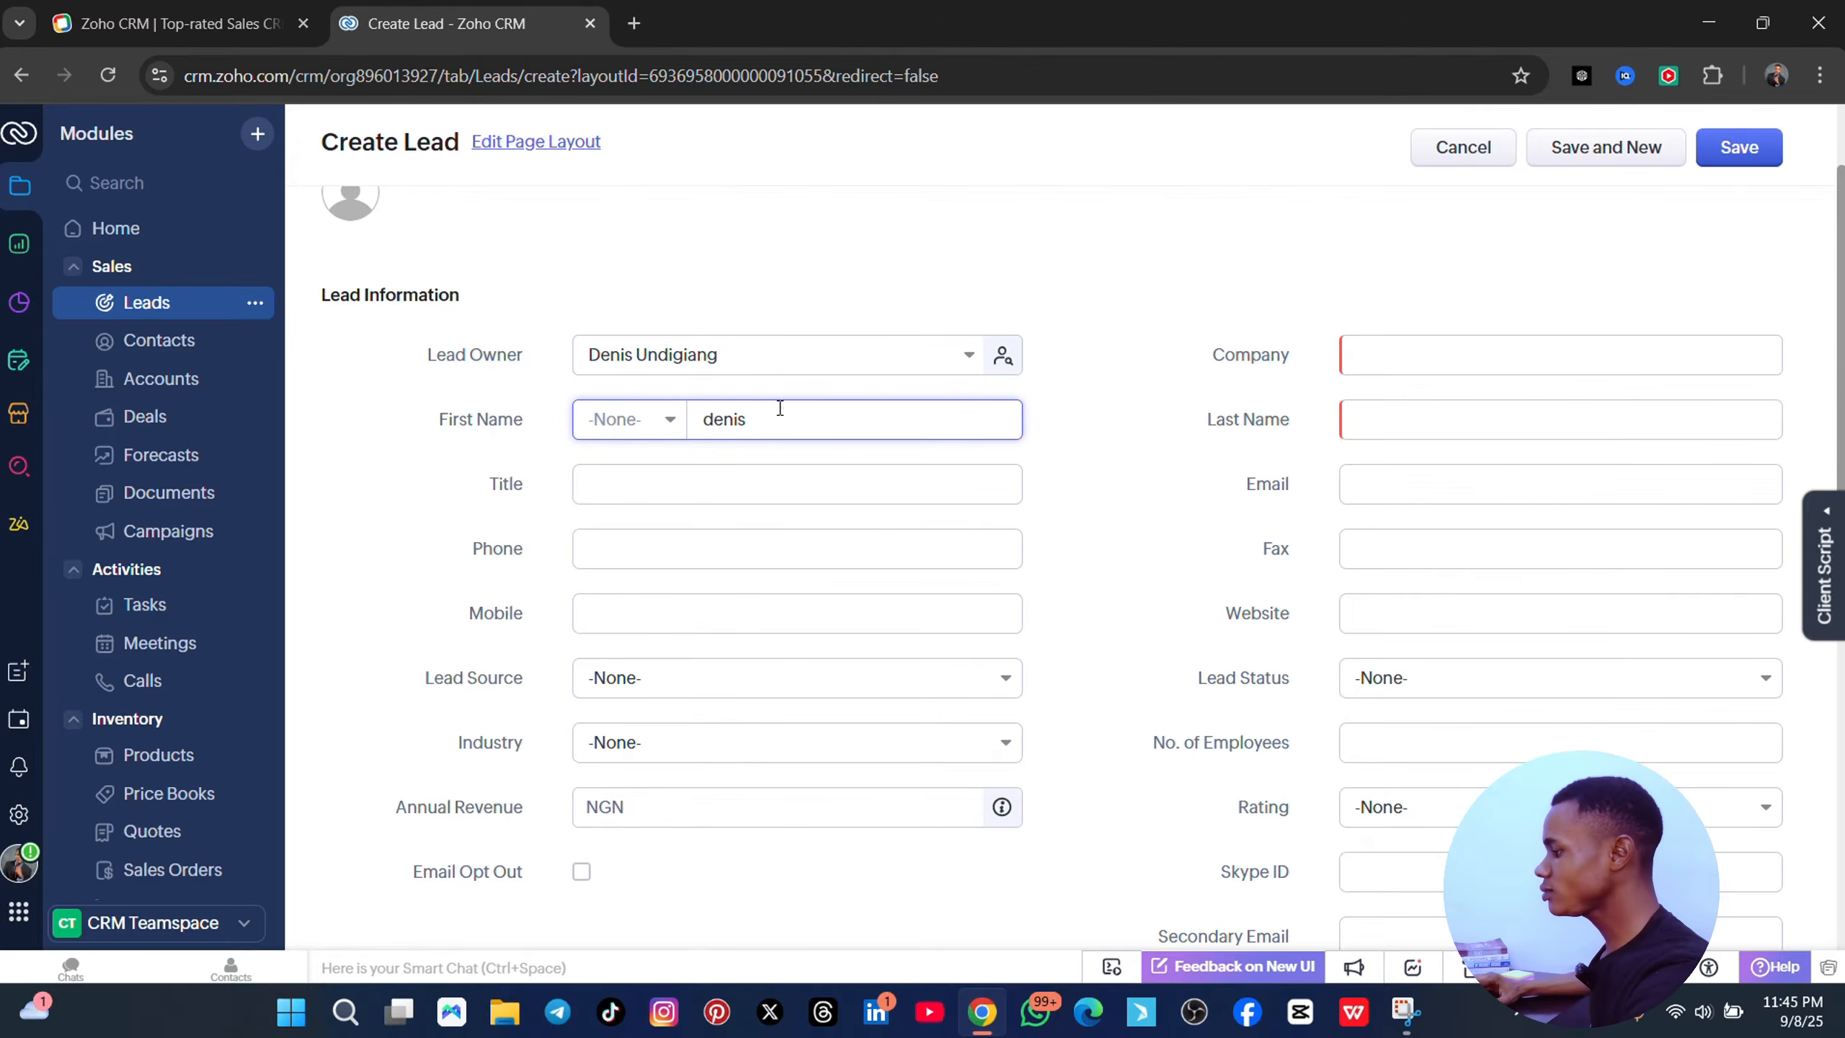
- Autofill the lead's phone number from saved suggestions and set Lead Source to Cold Call
left_click(734, 479)
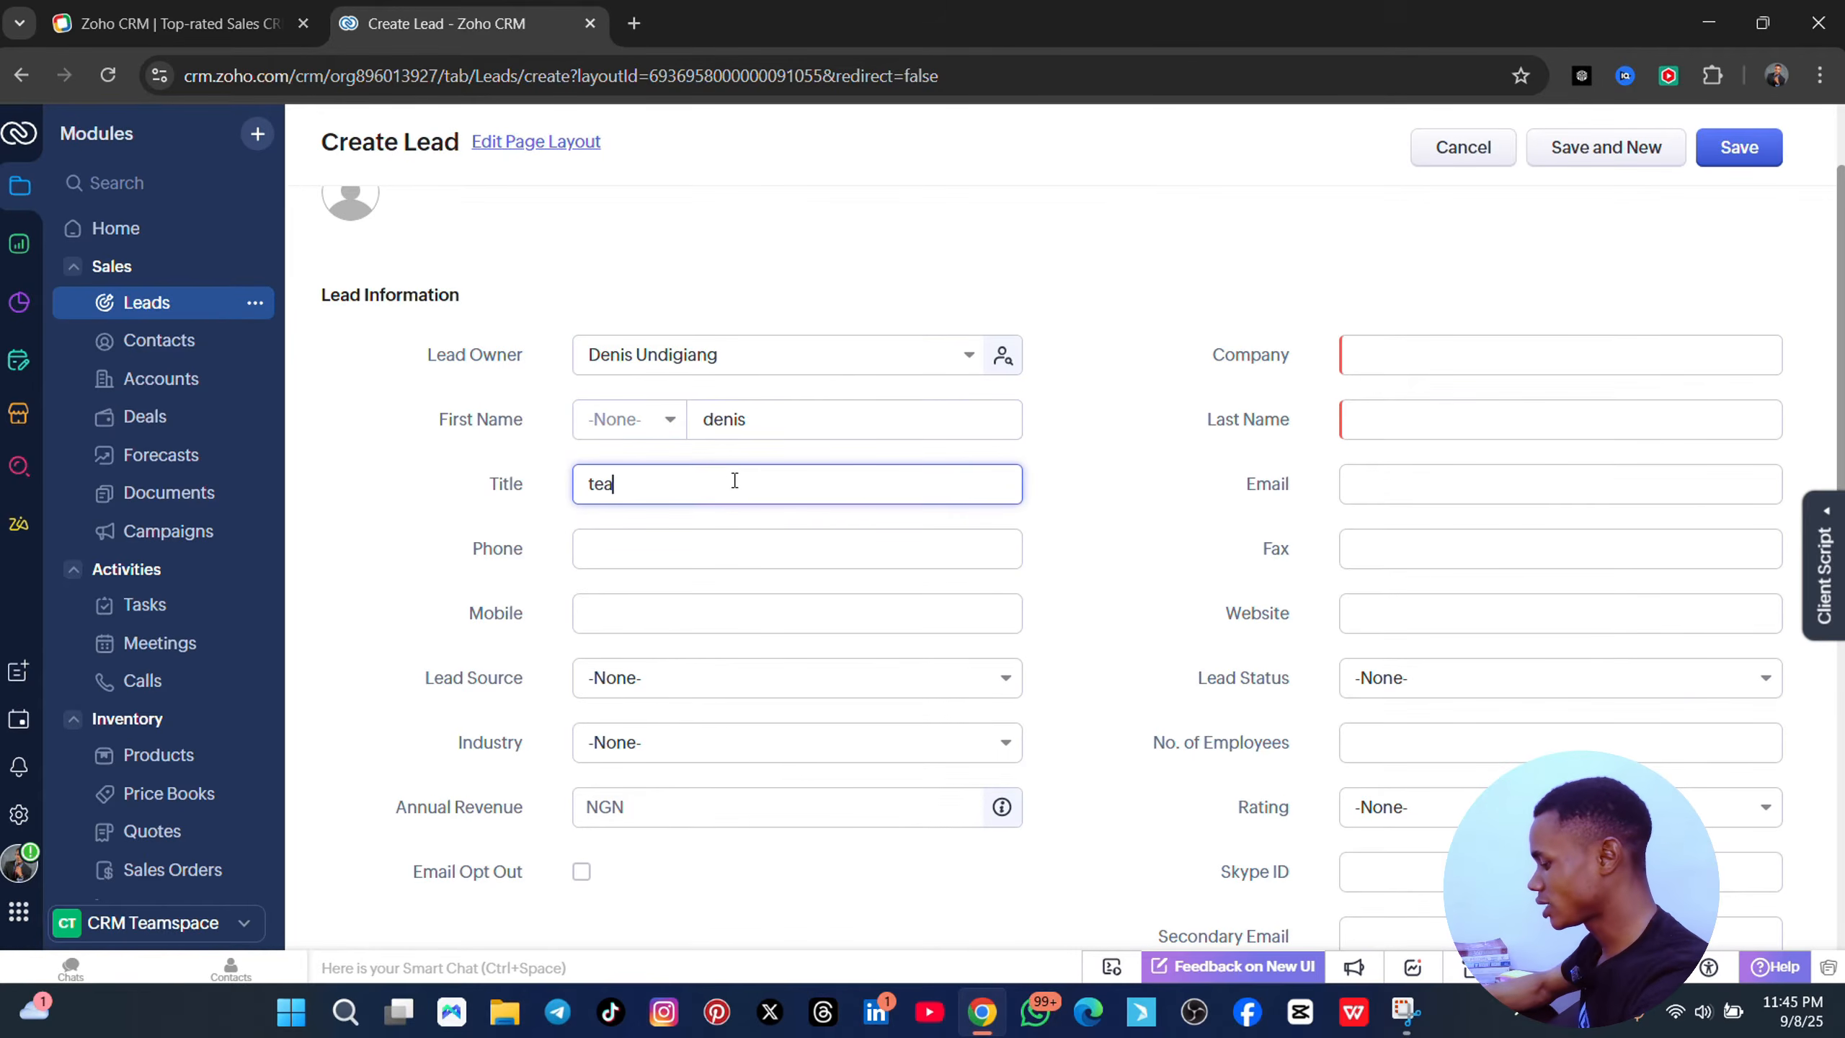
left_click(724, 548)
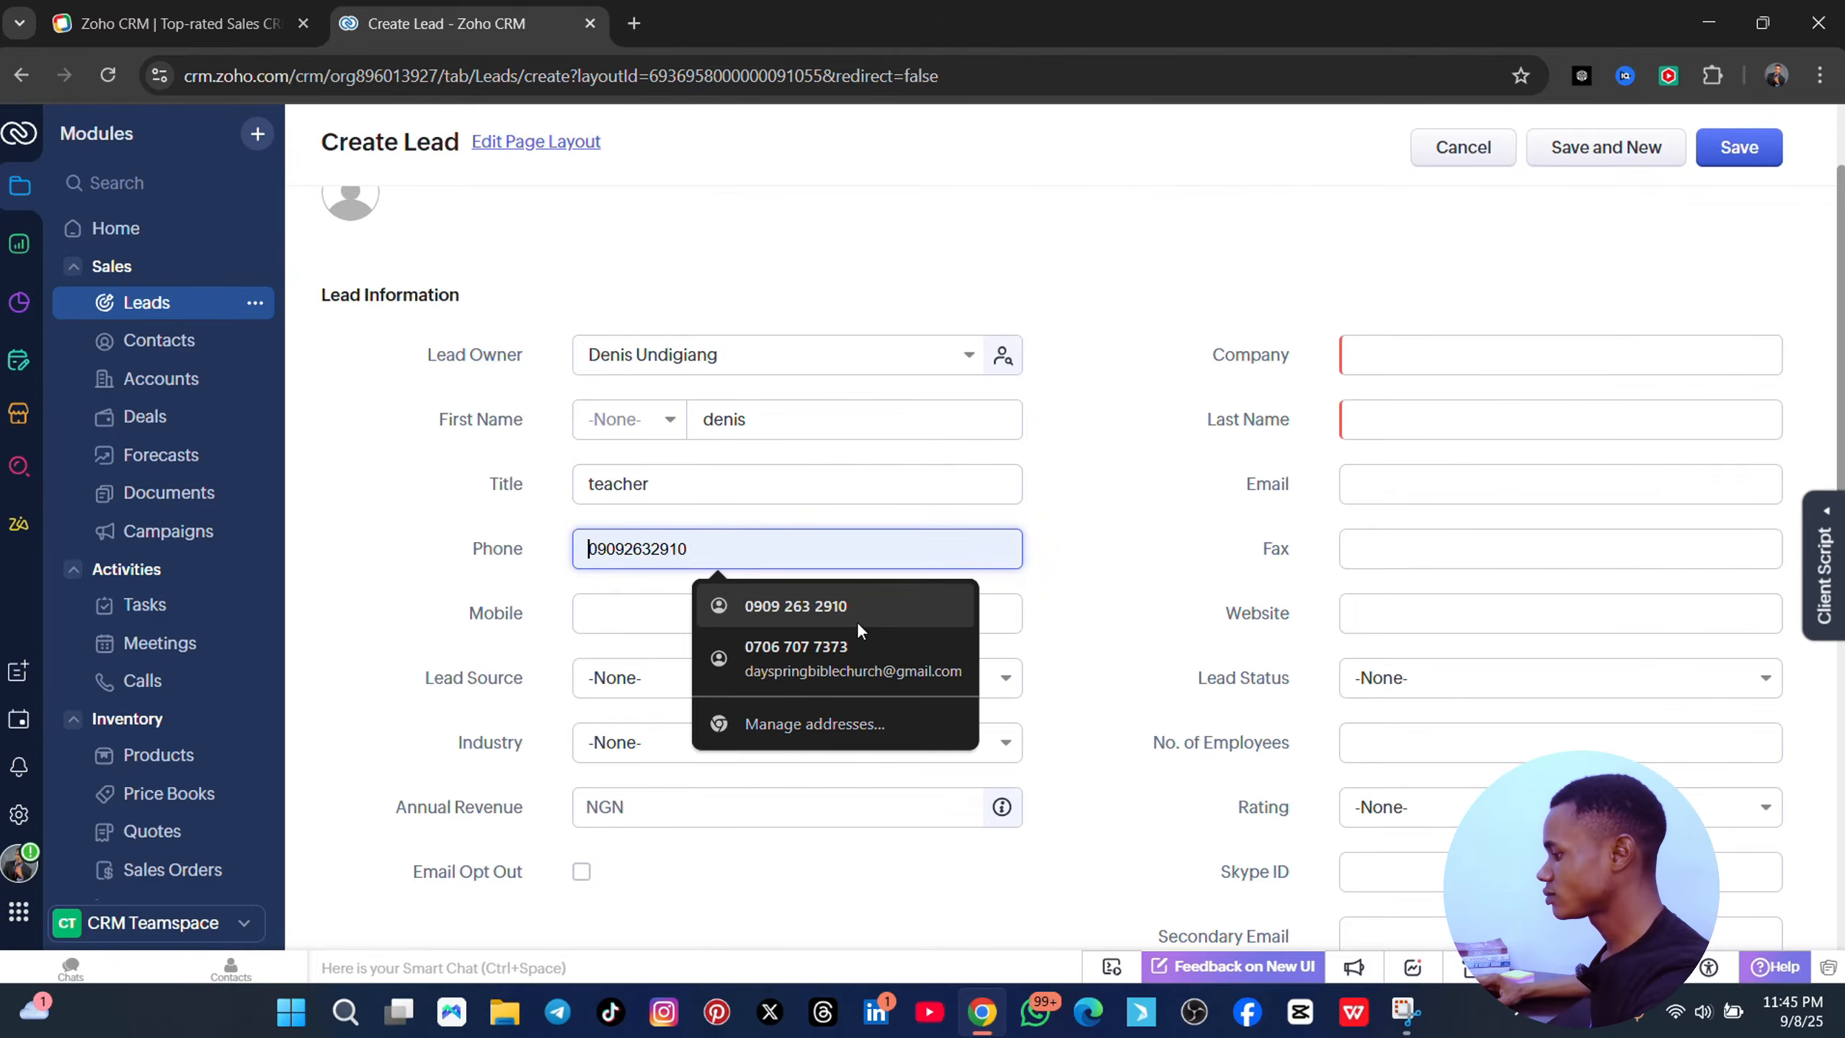
left_click(774, 619)
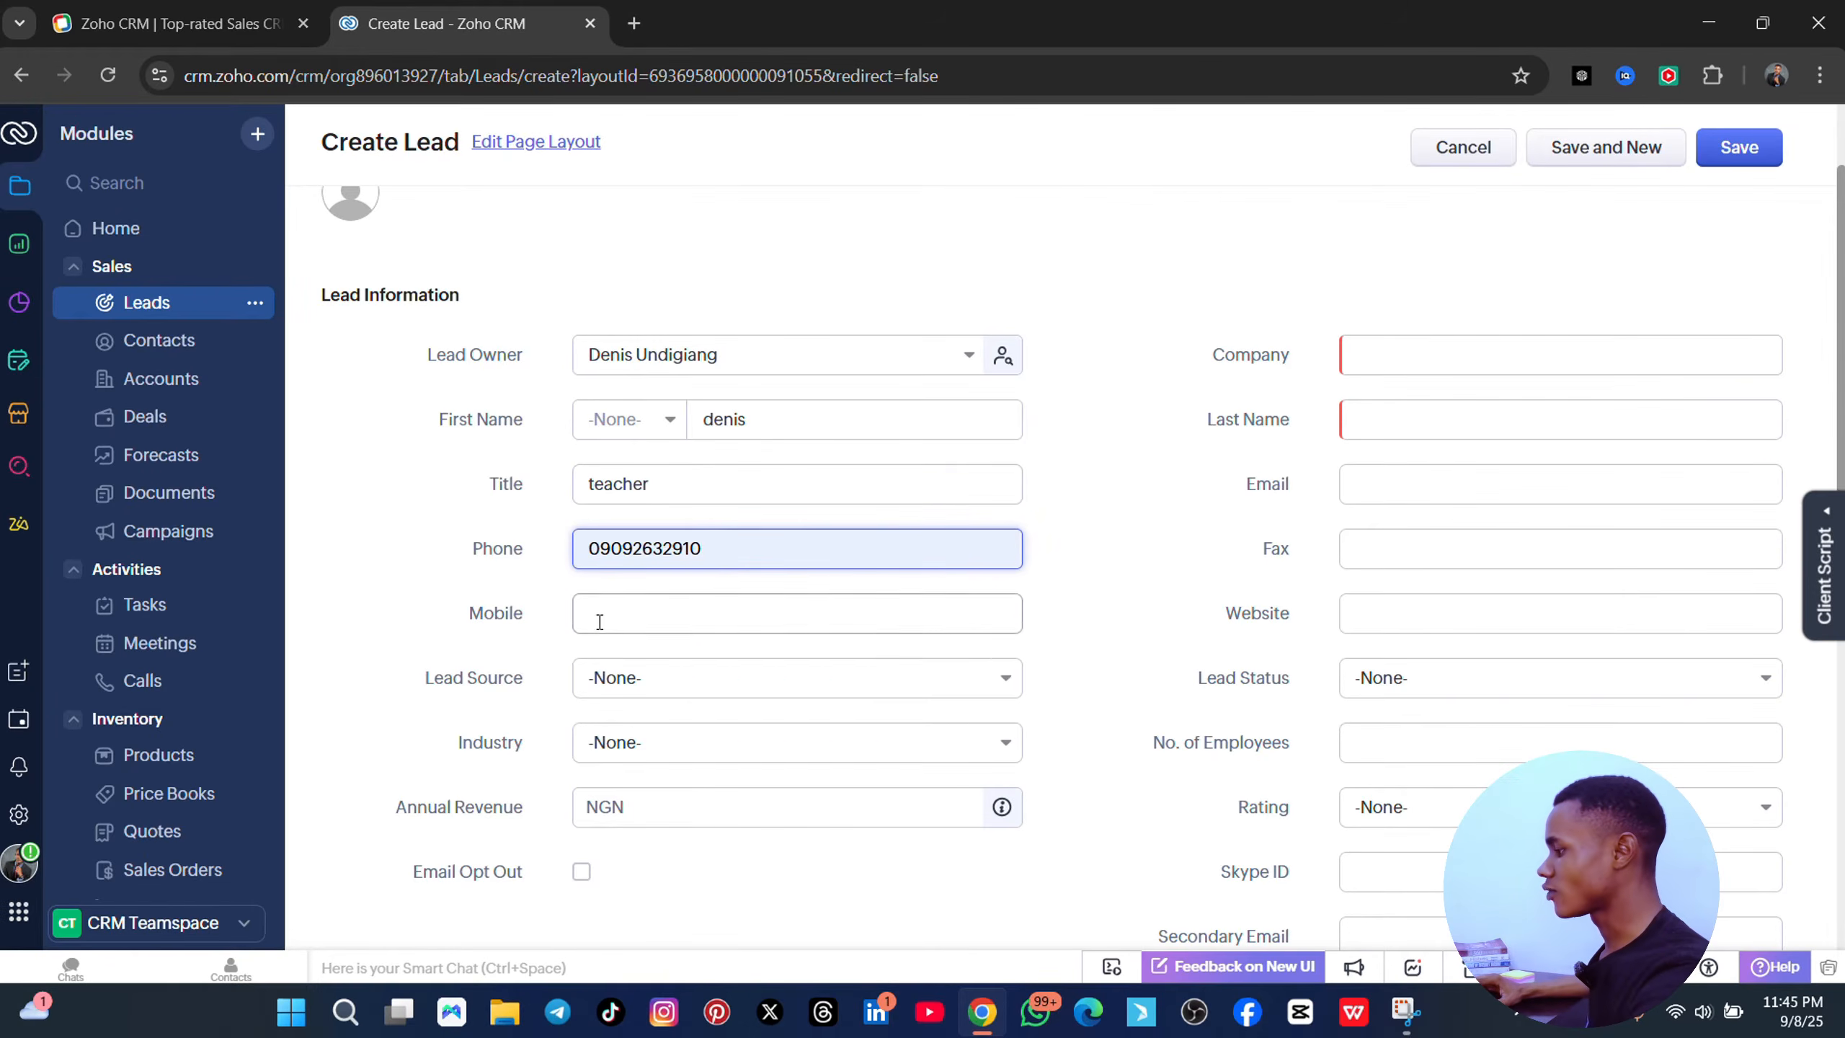
scroll(667, 499, "down", 3)
left_click(676, 445)
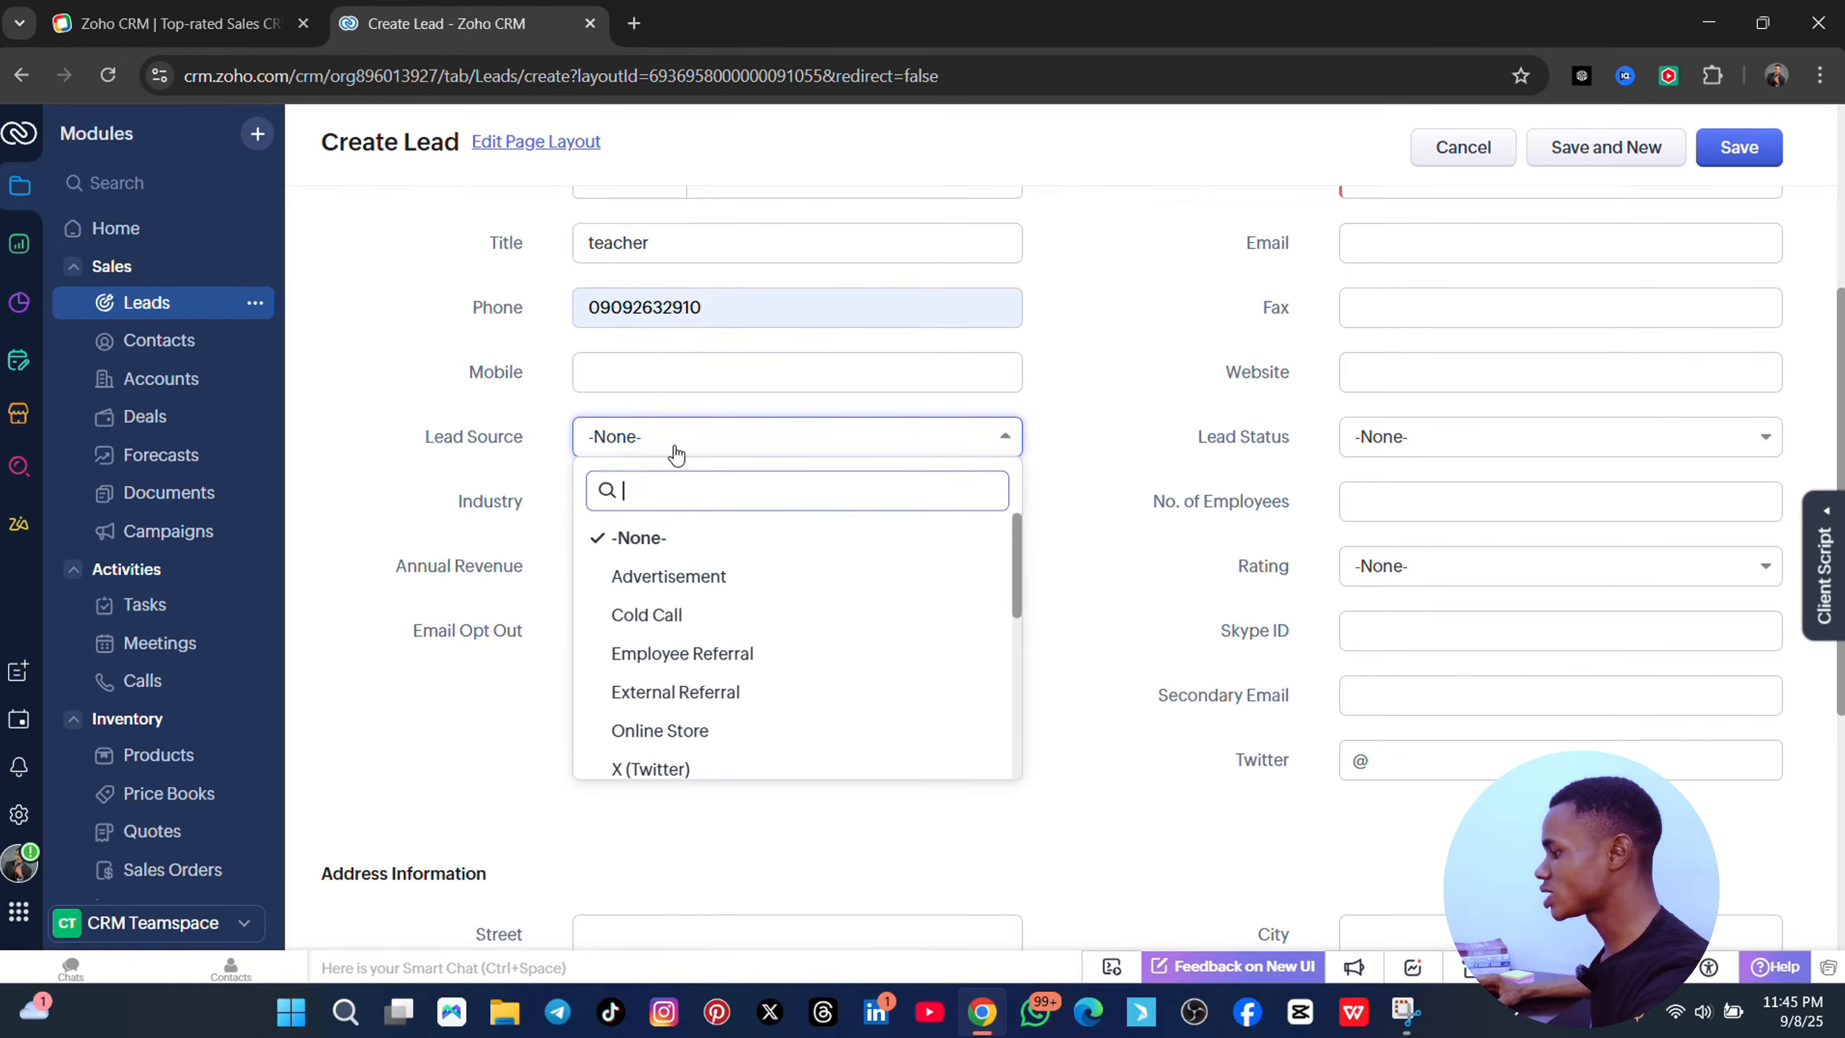
left_click(672, 617)
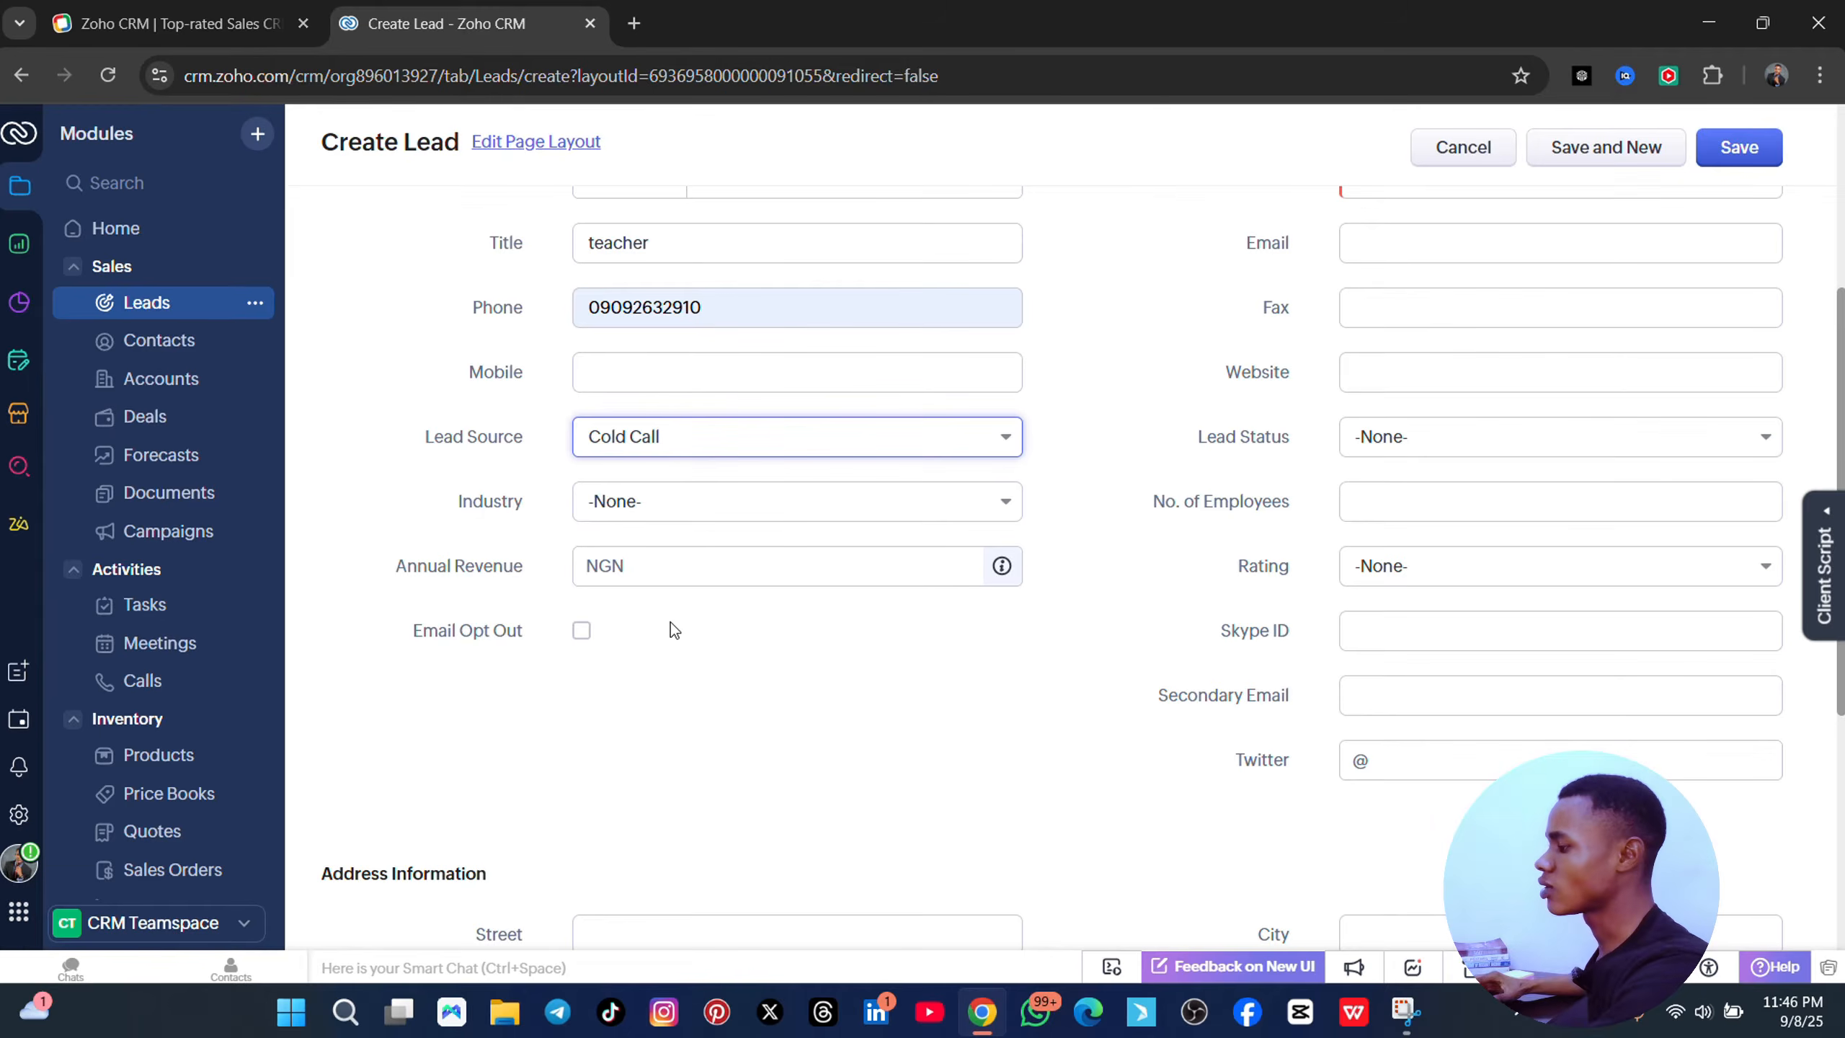
- Change Lead Source to Advertisement and set Industry to Government/Military
left_click(828, 454)
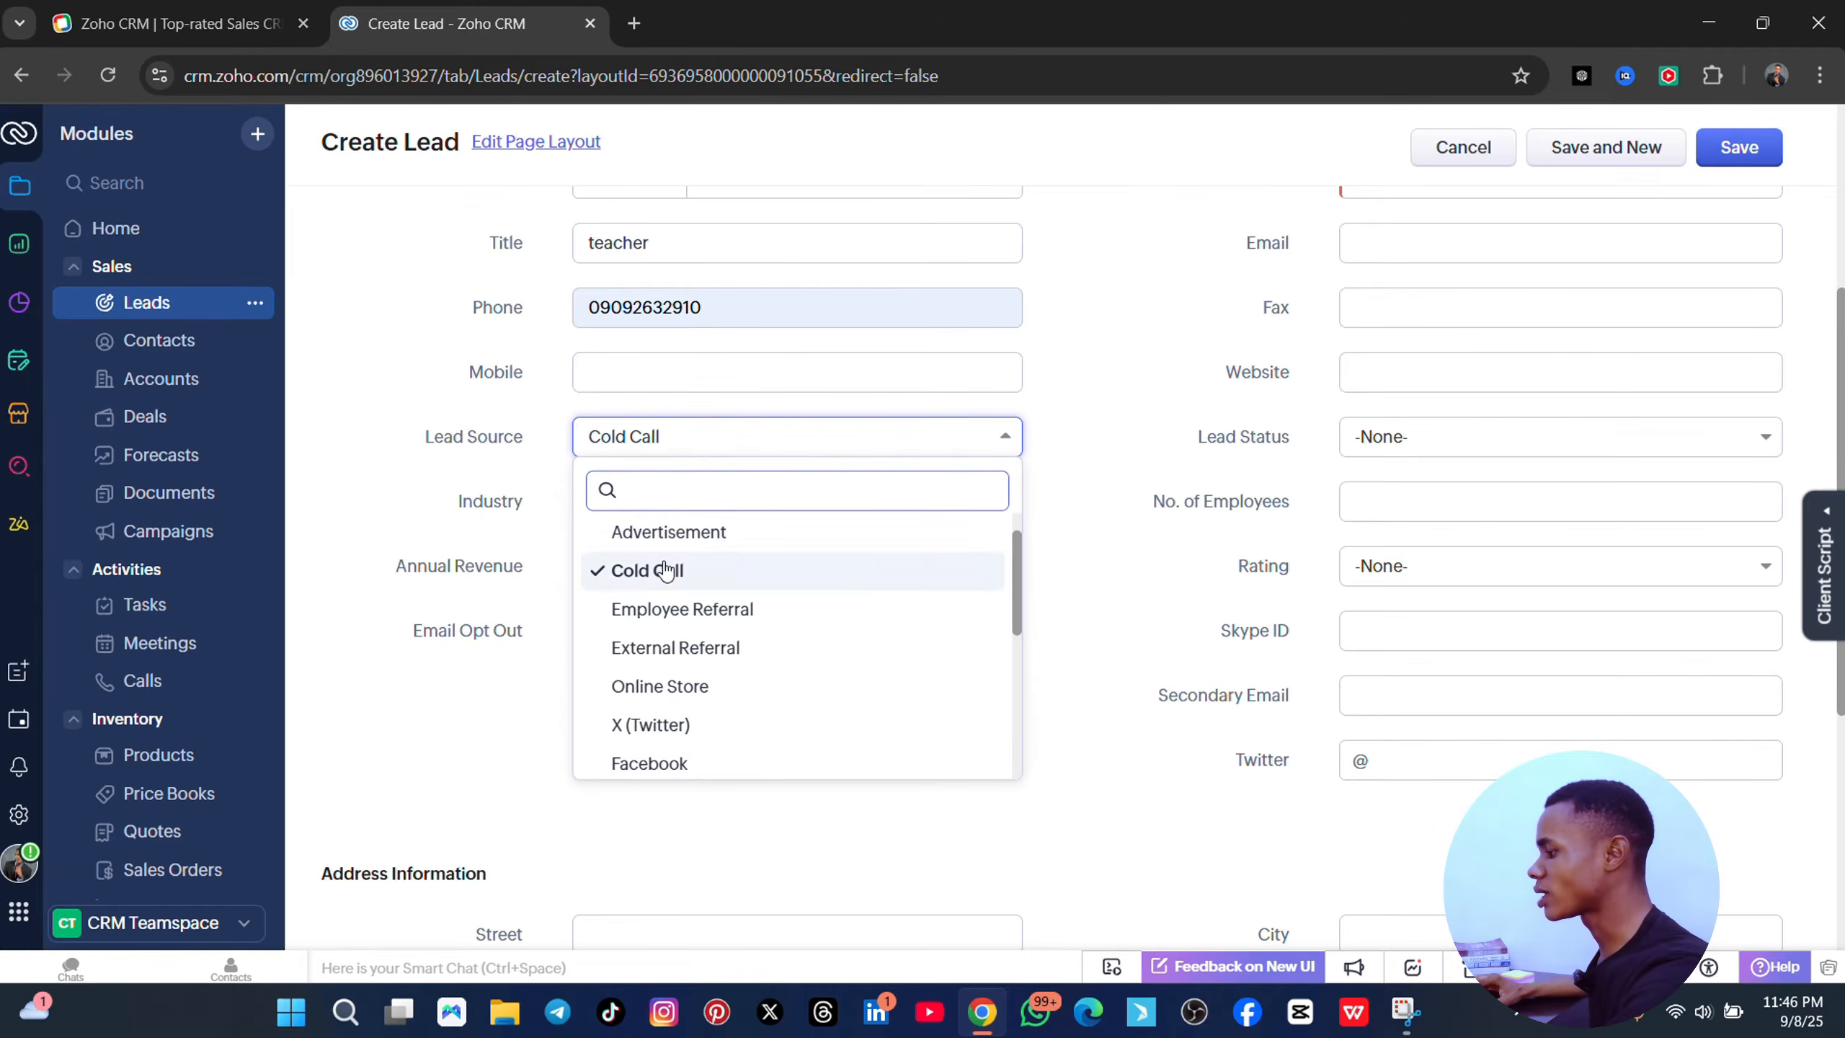
left_click(660, 534)
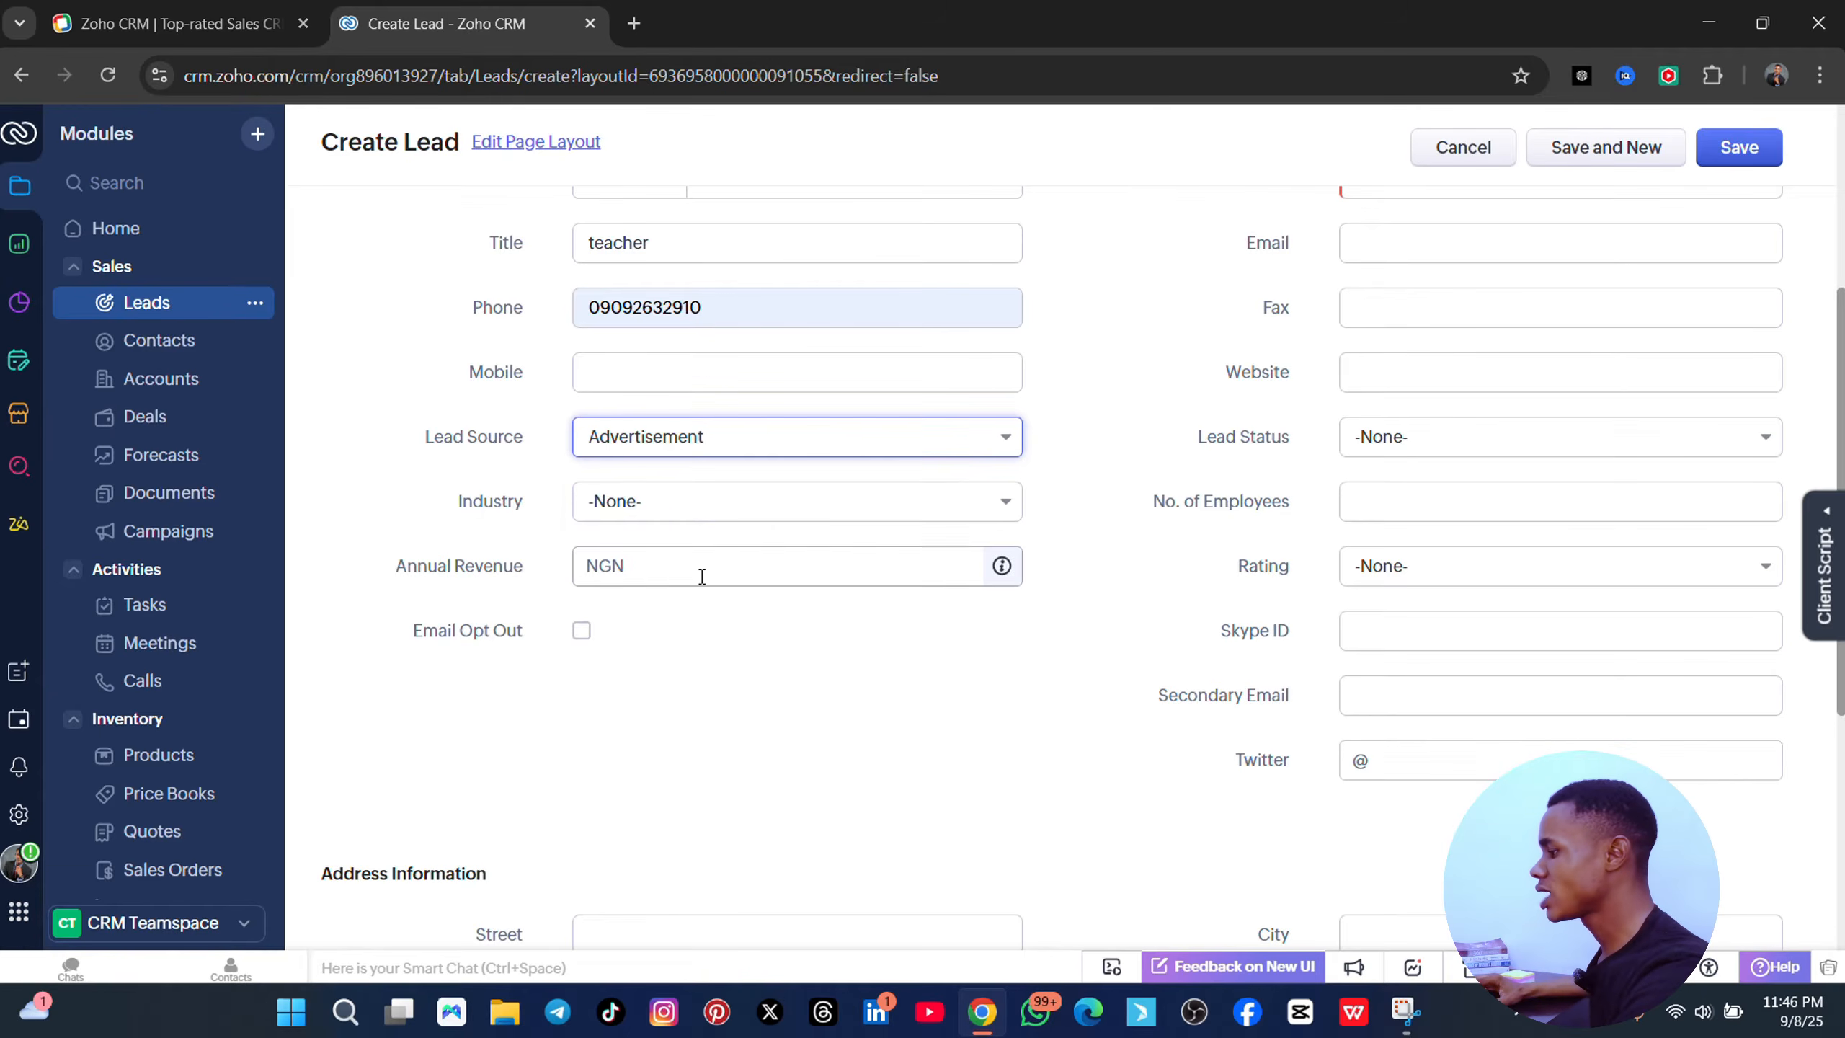
left_click(683, 517)
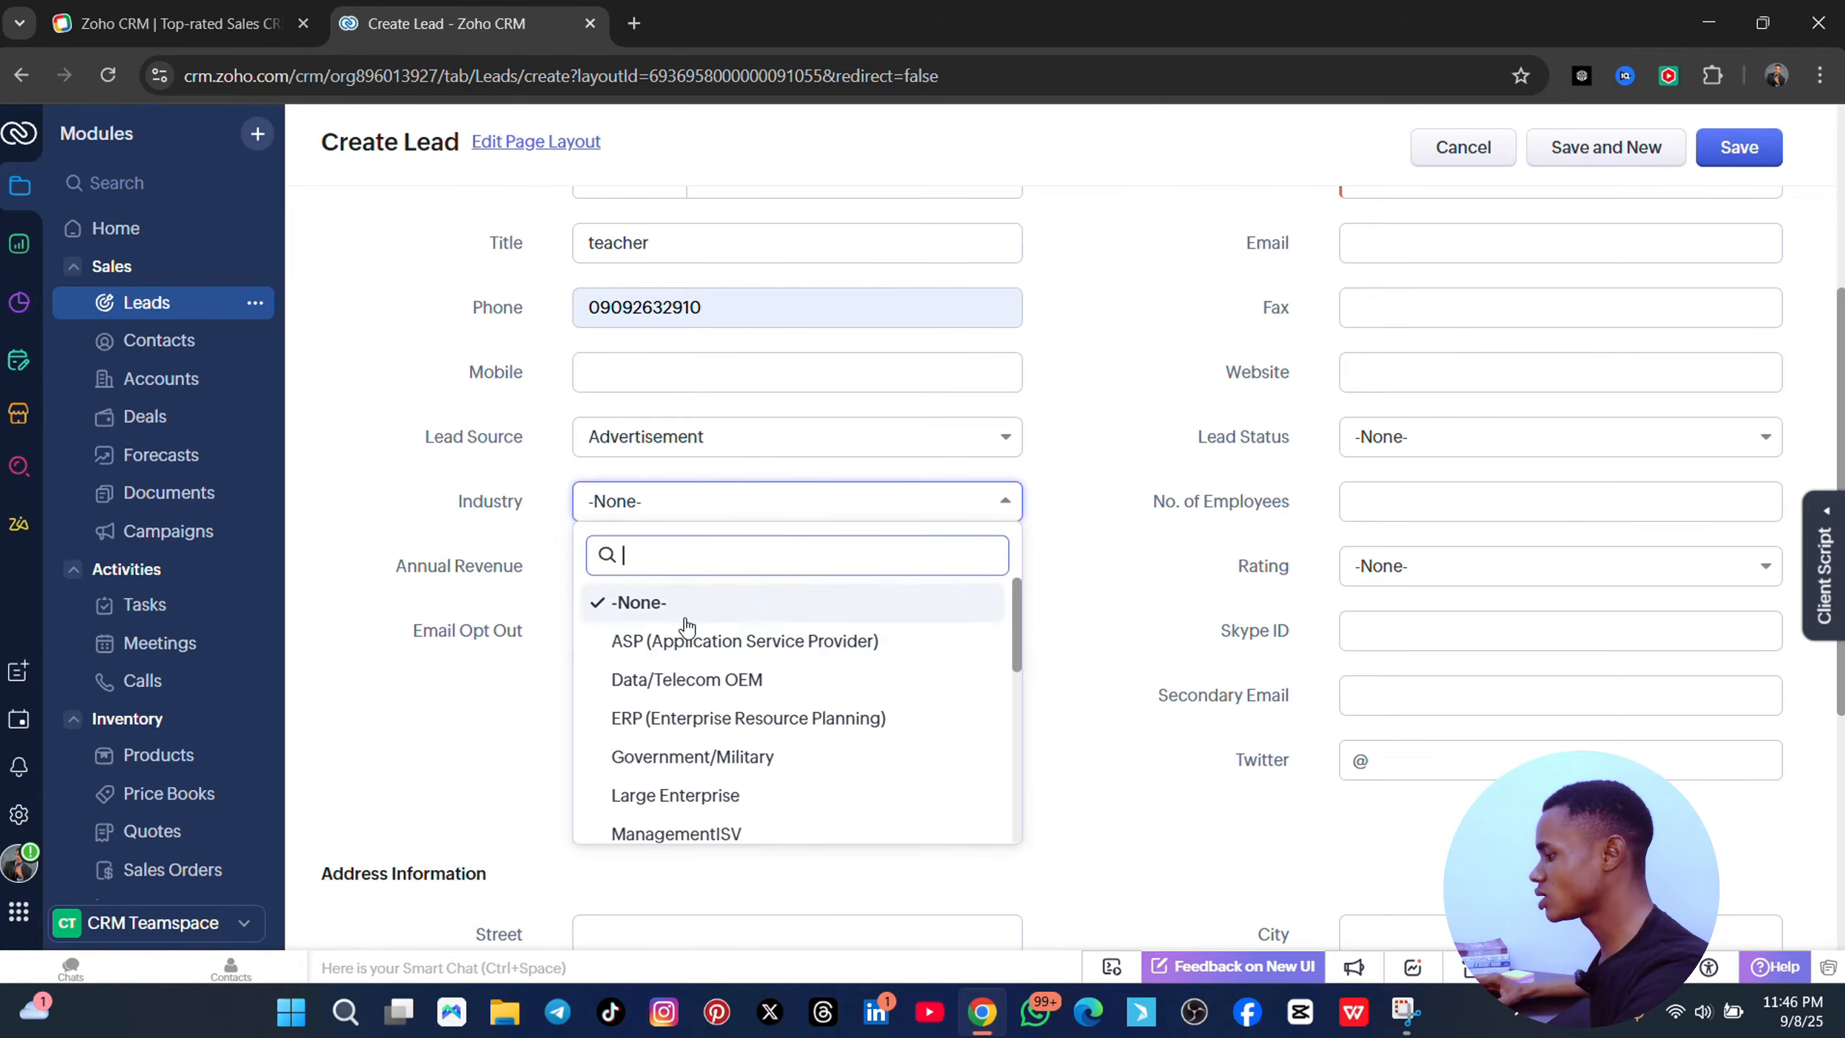
left_click(680, 759)
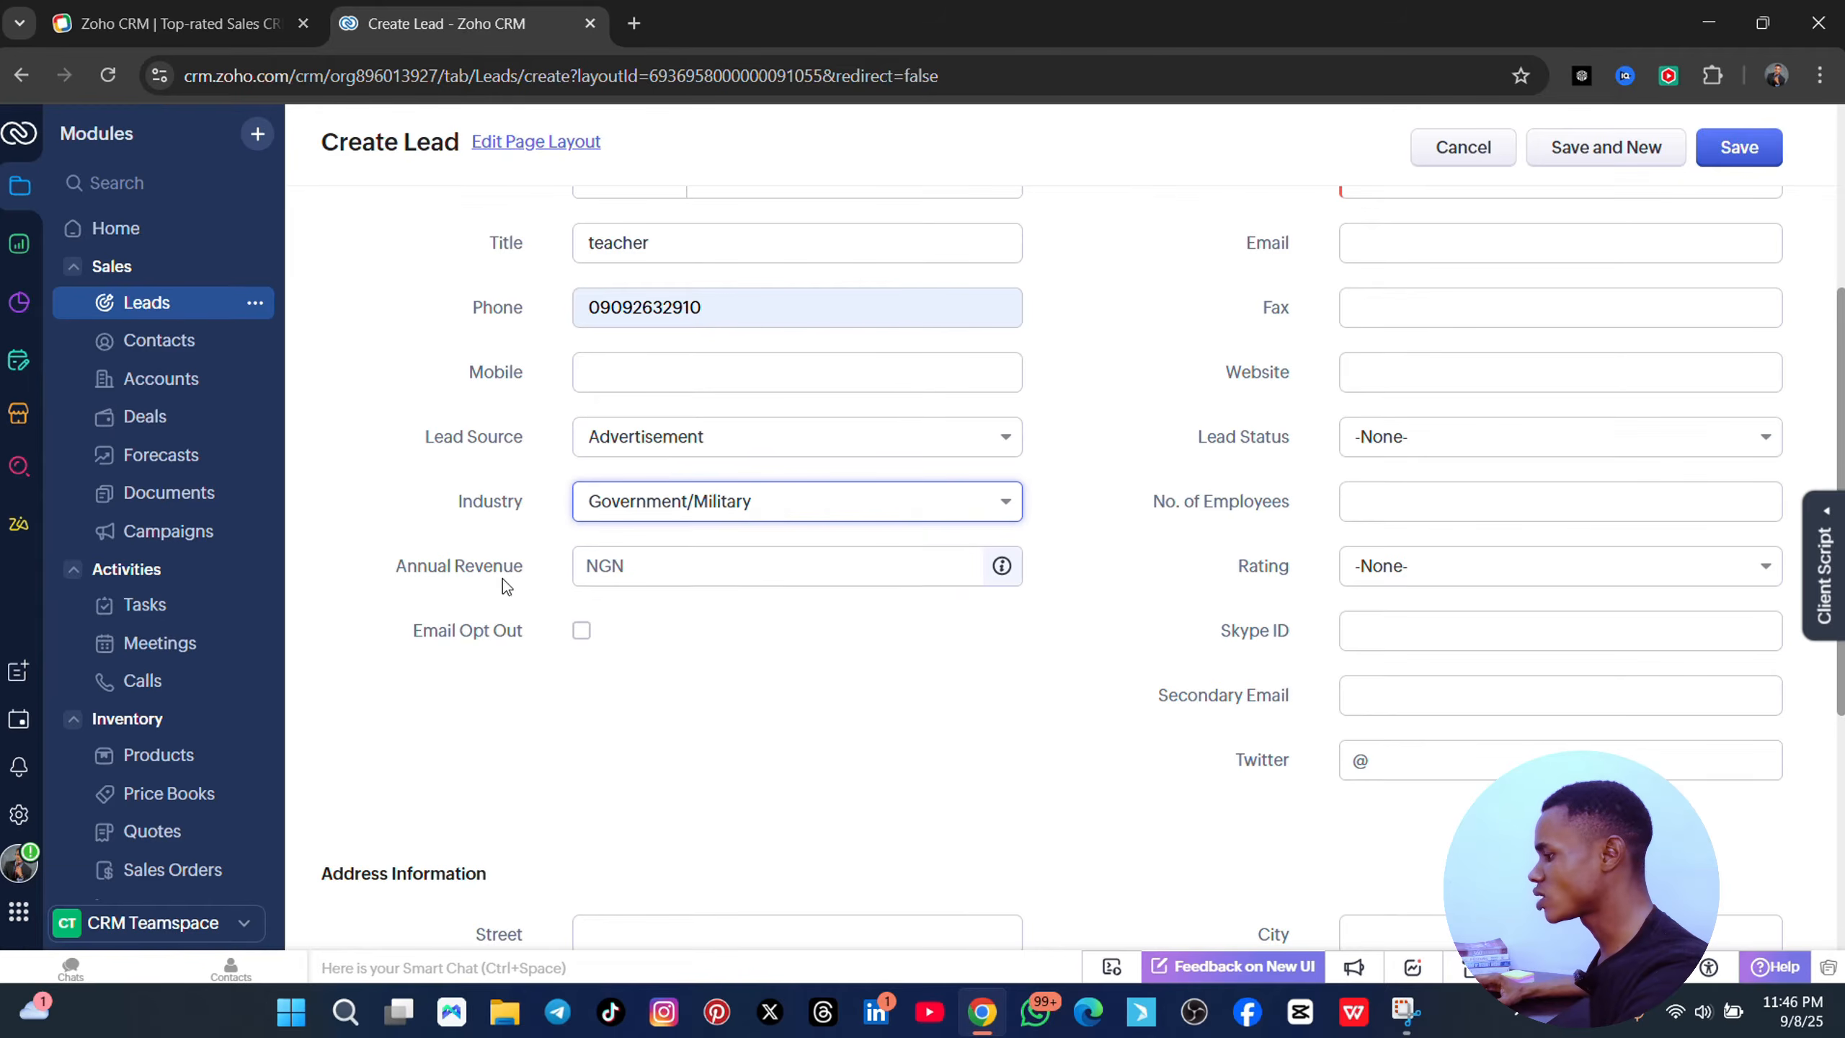
left_click(672, 572)
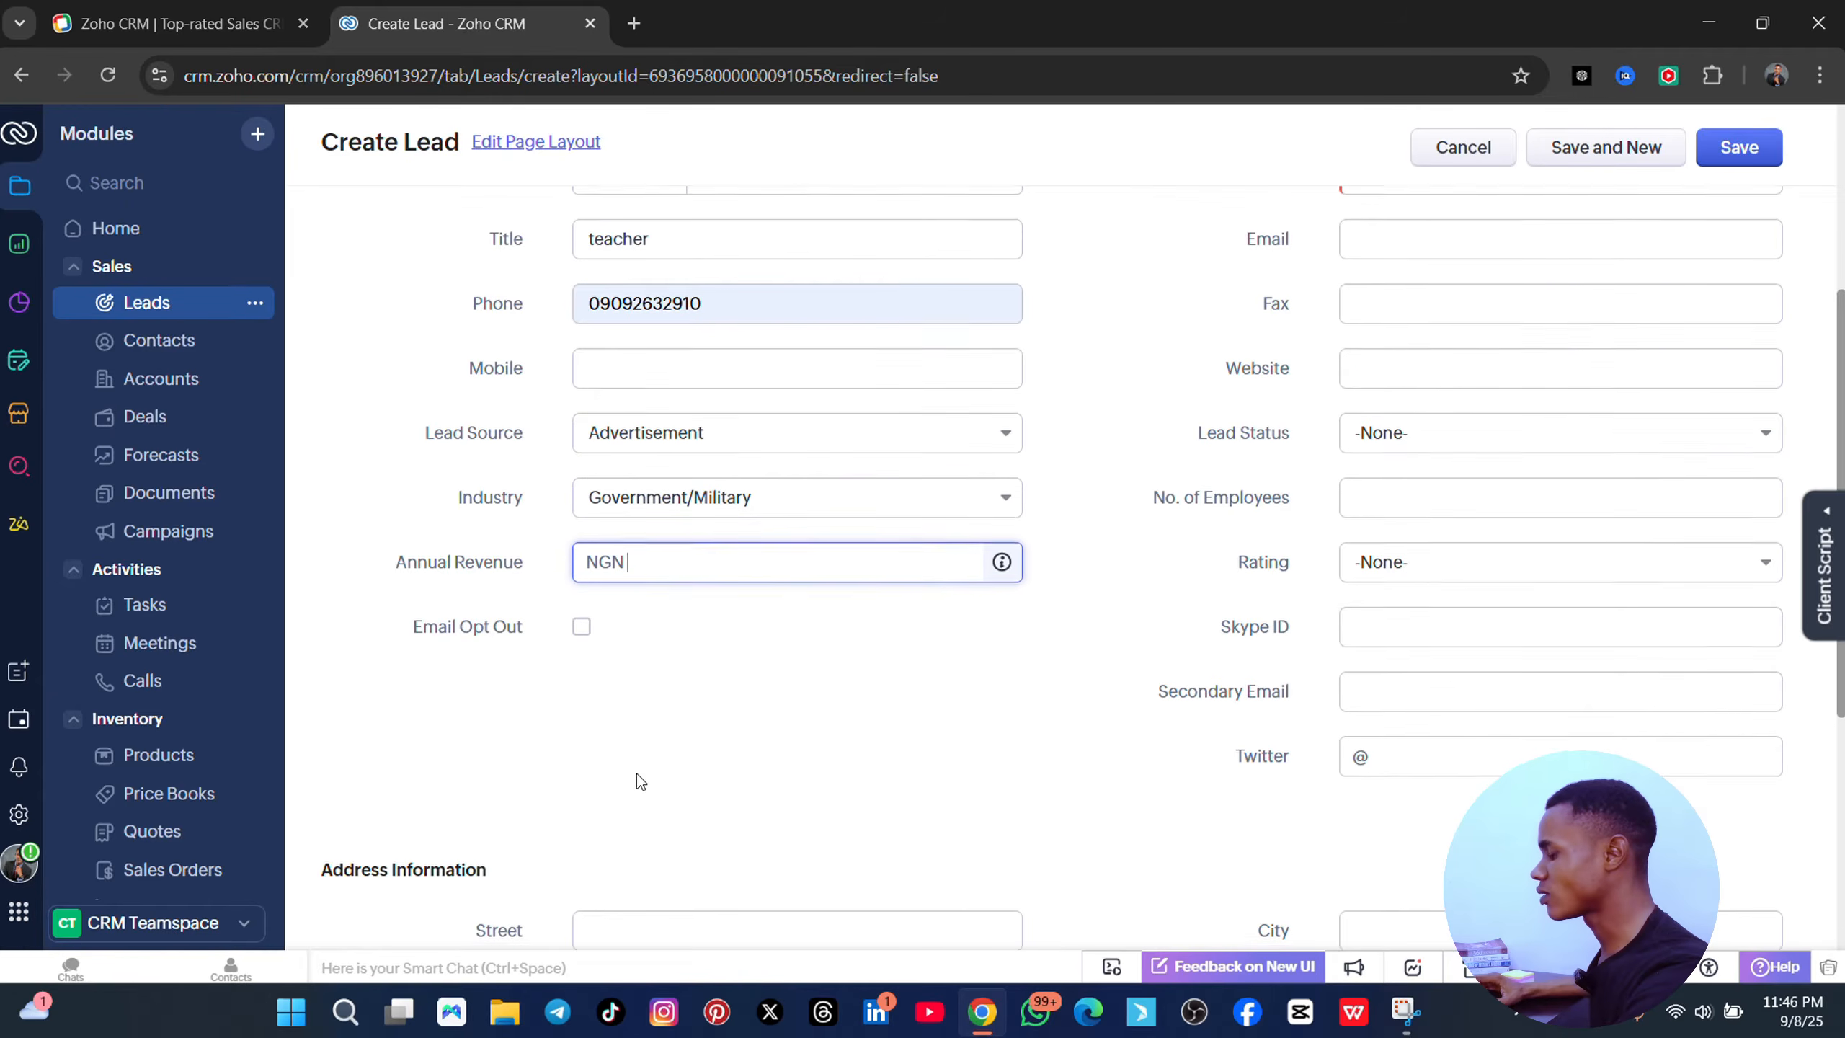
scroll(800, 441, "down", 3)
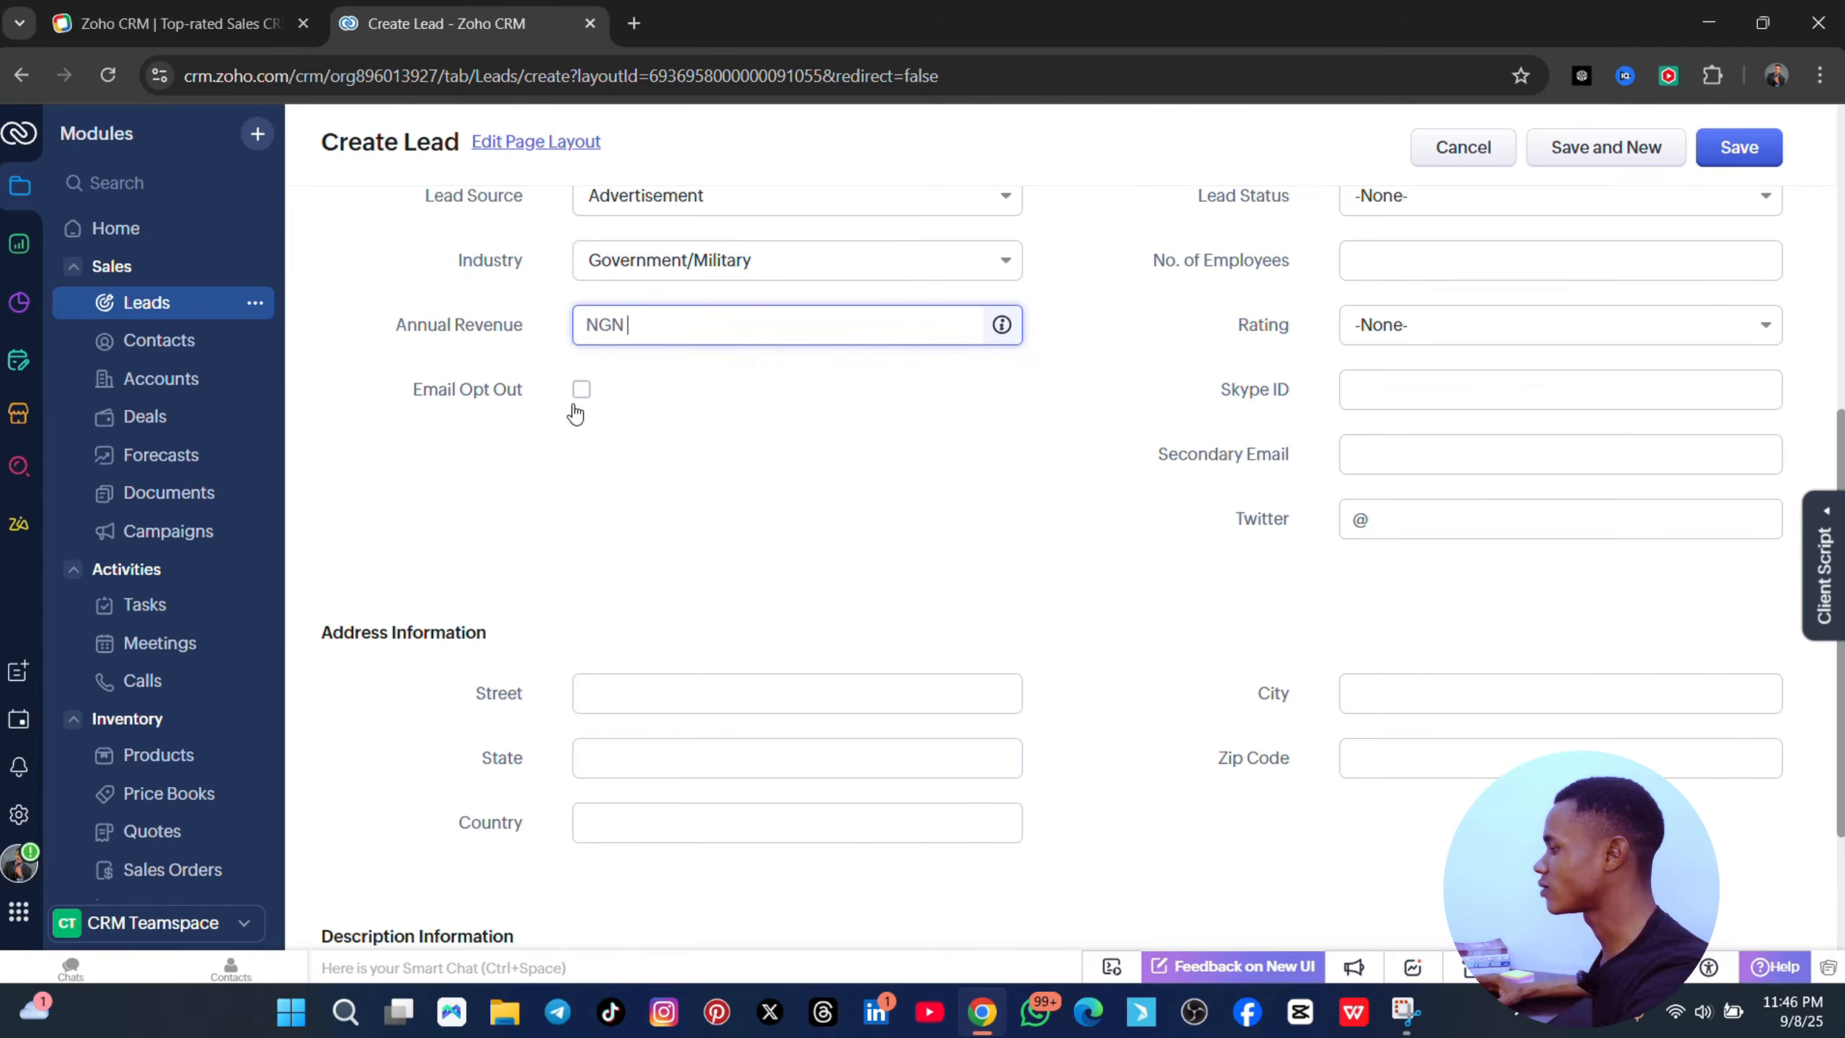
scroll(1528, 301, "up", 8)
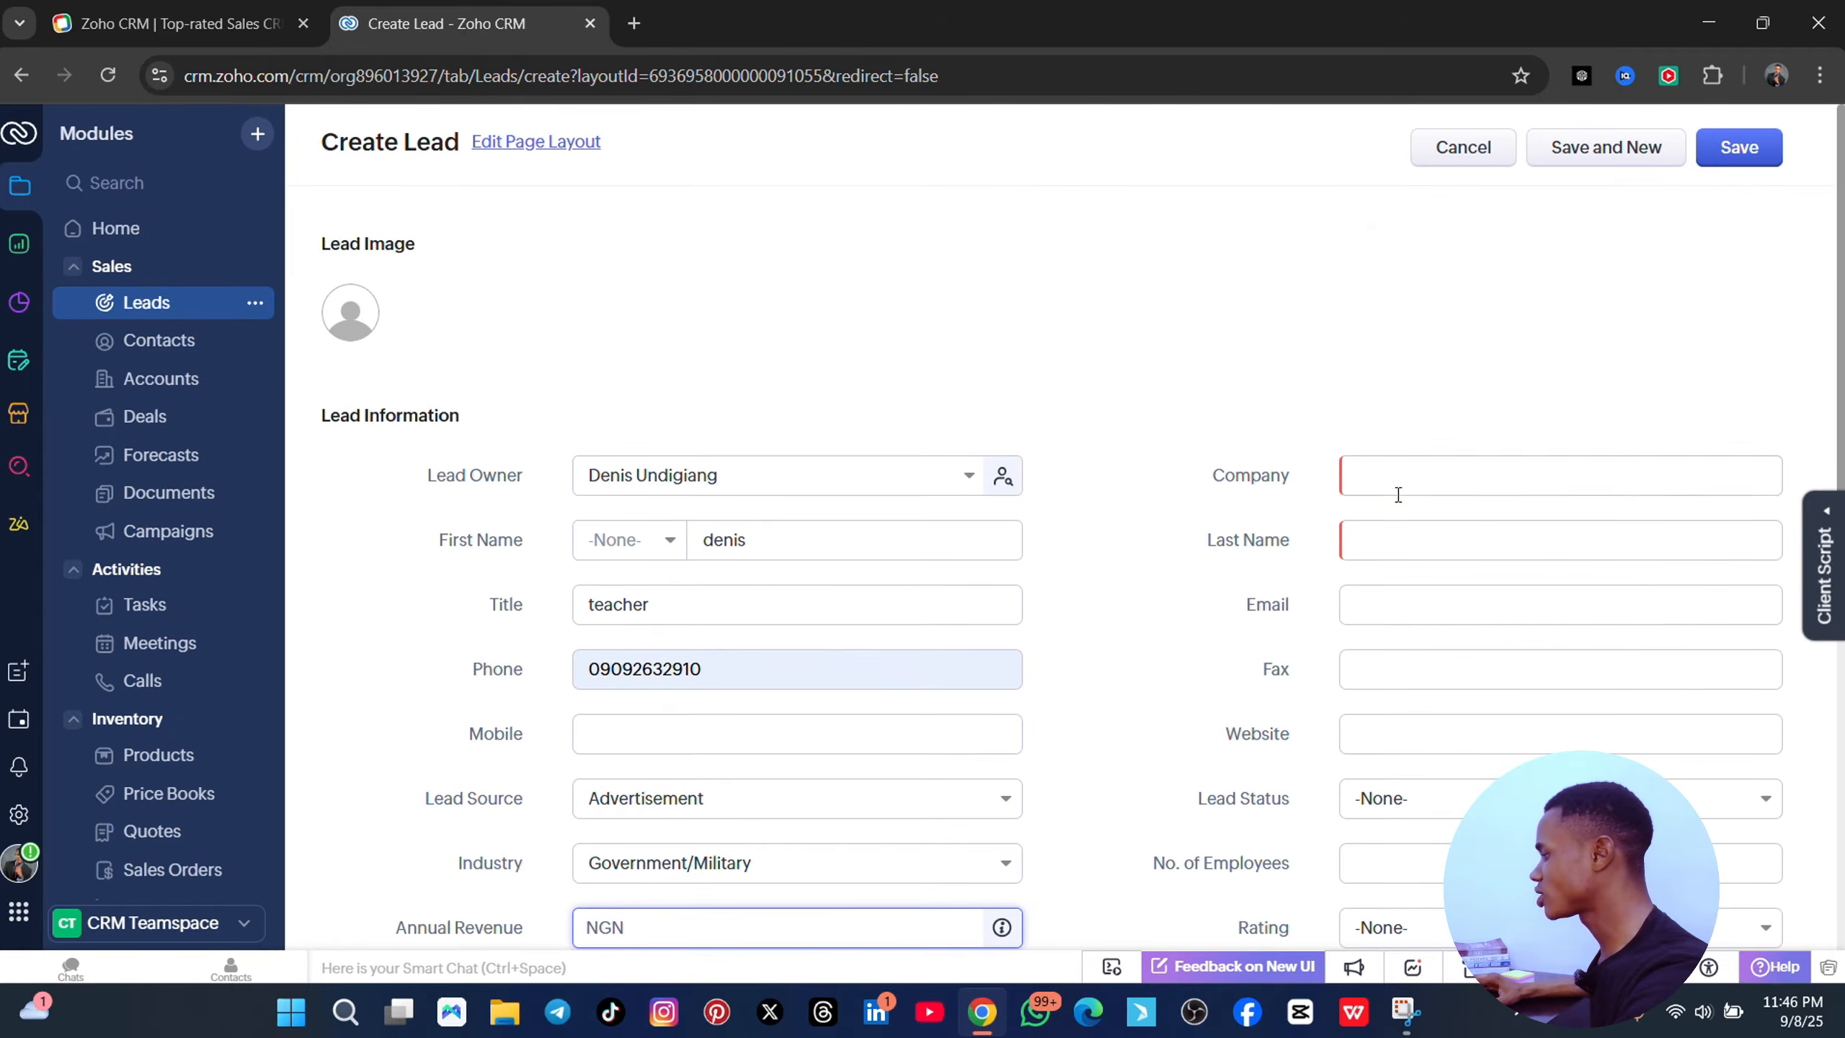
- Fill in the lead's company, last name and e-mail address fields
left_click(1392, 477)
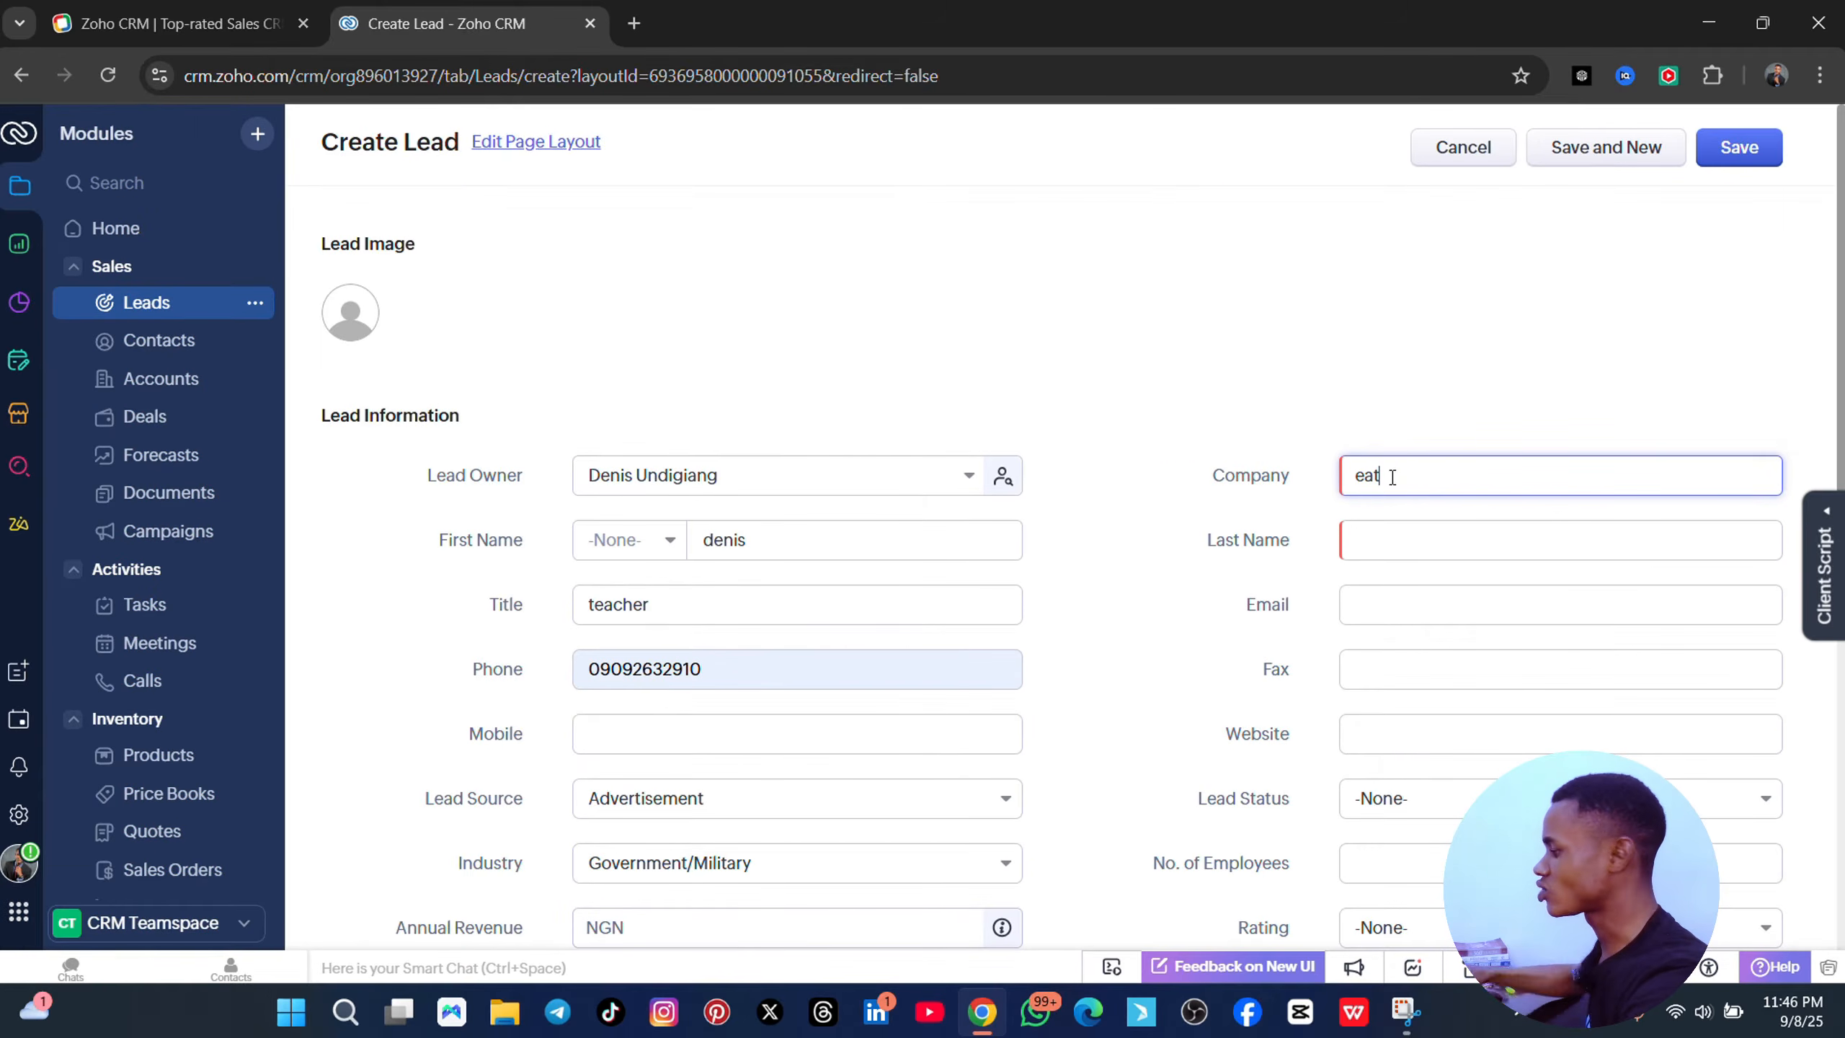
type("t")
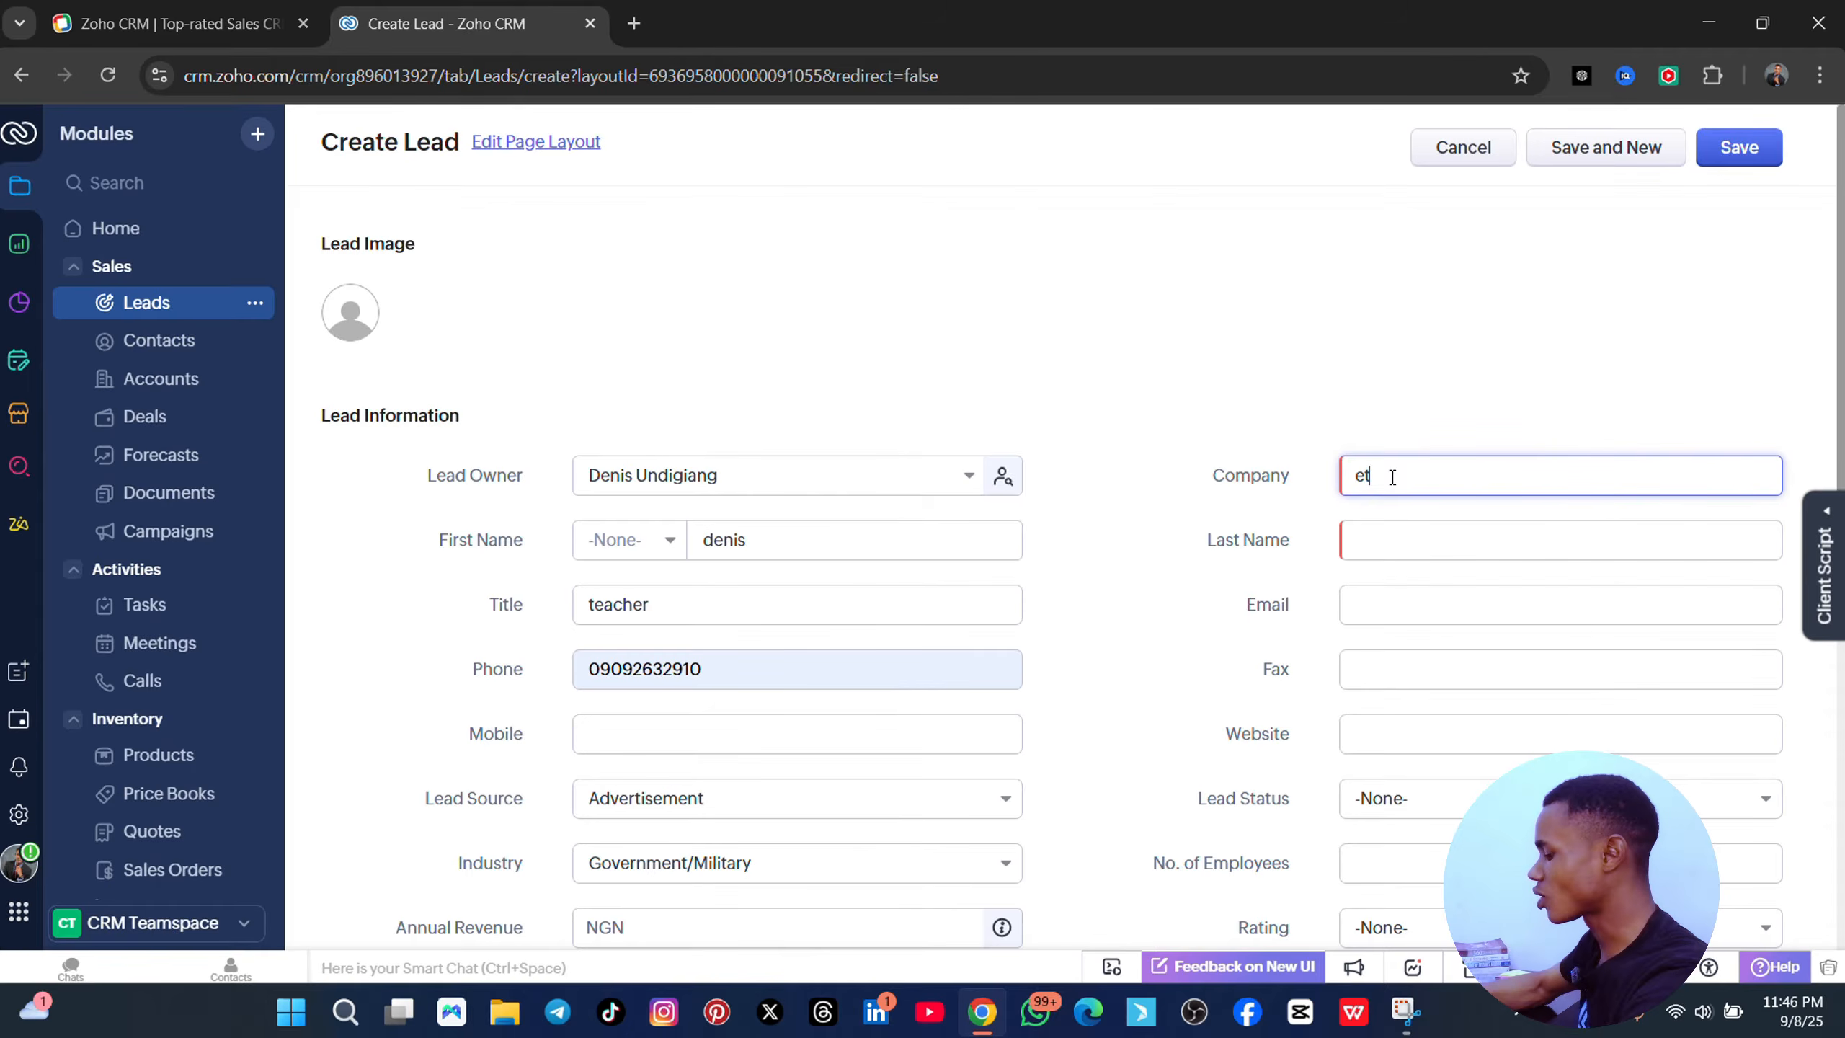
scroll(1707, 427, "down", 2)
left_click(1505, 425)
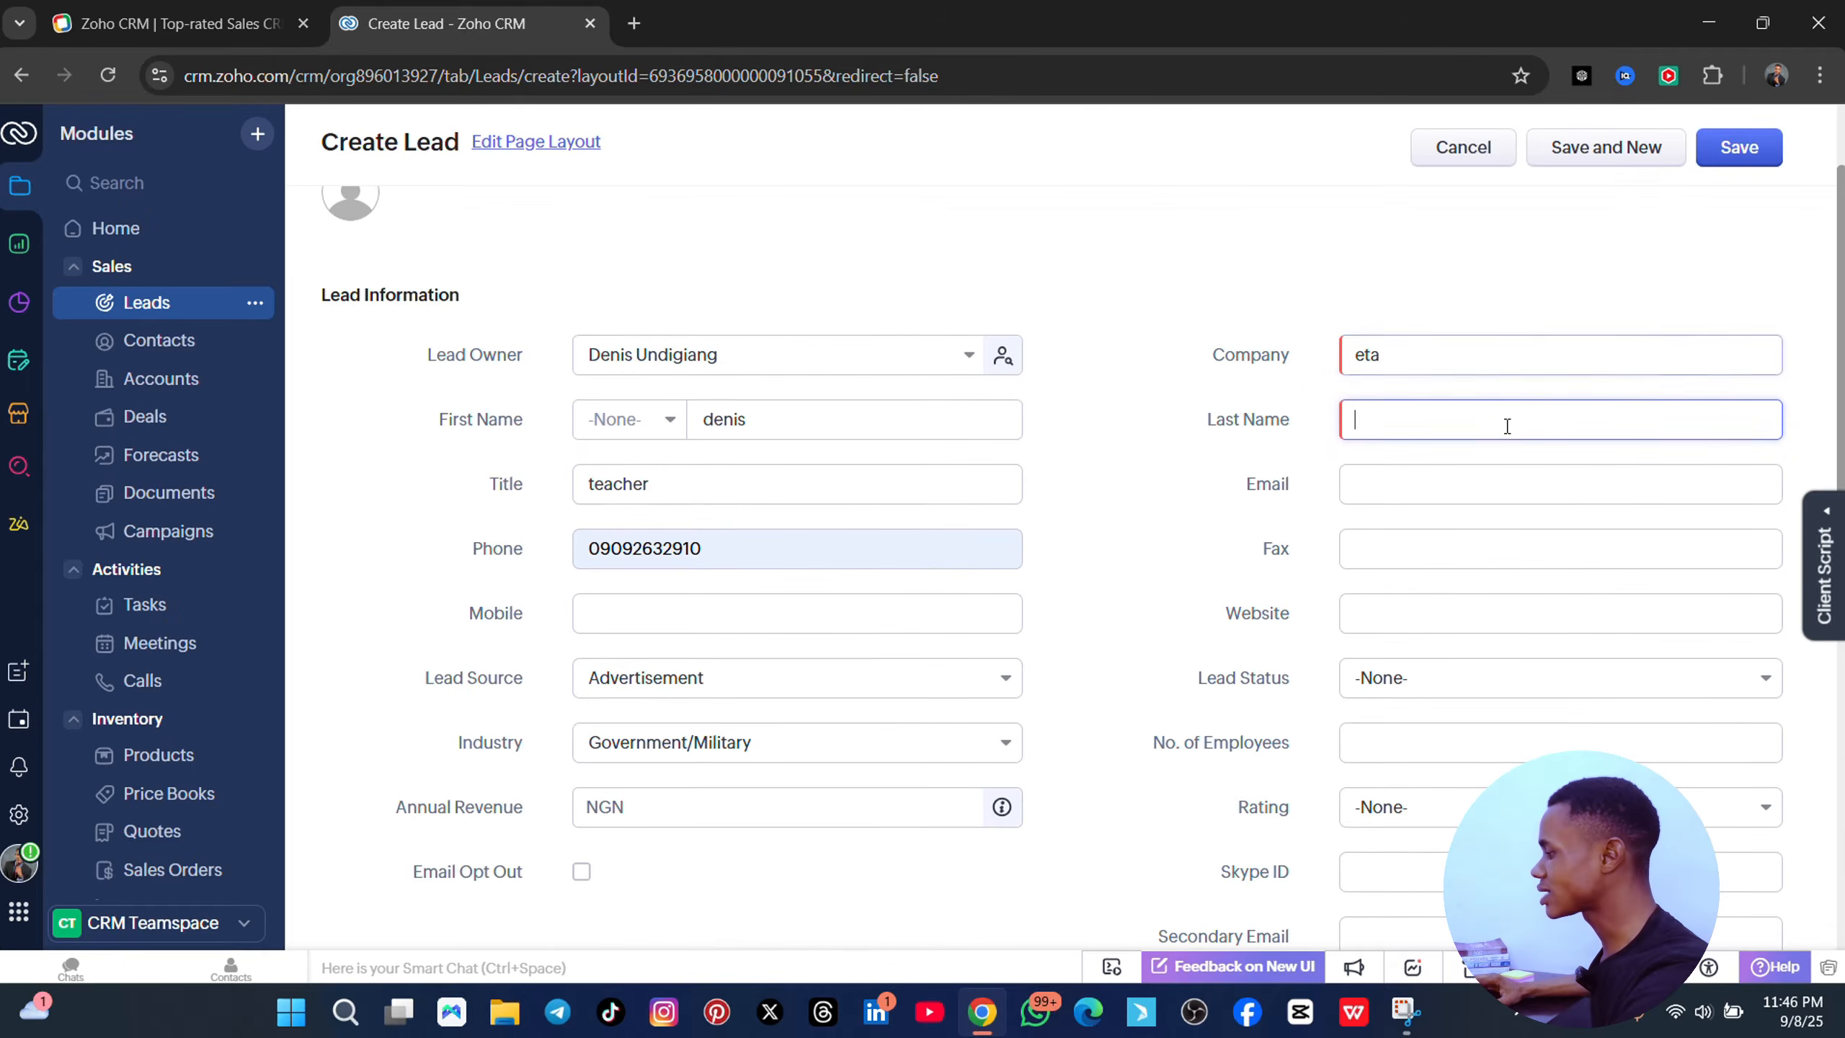
type("t")
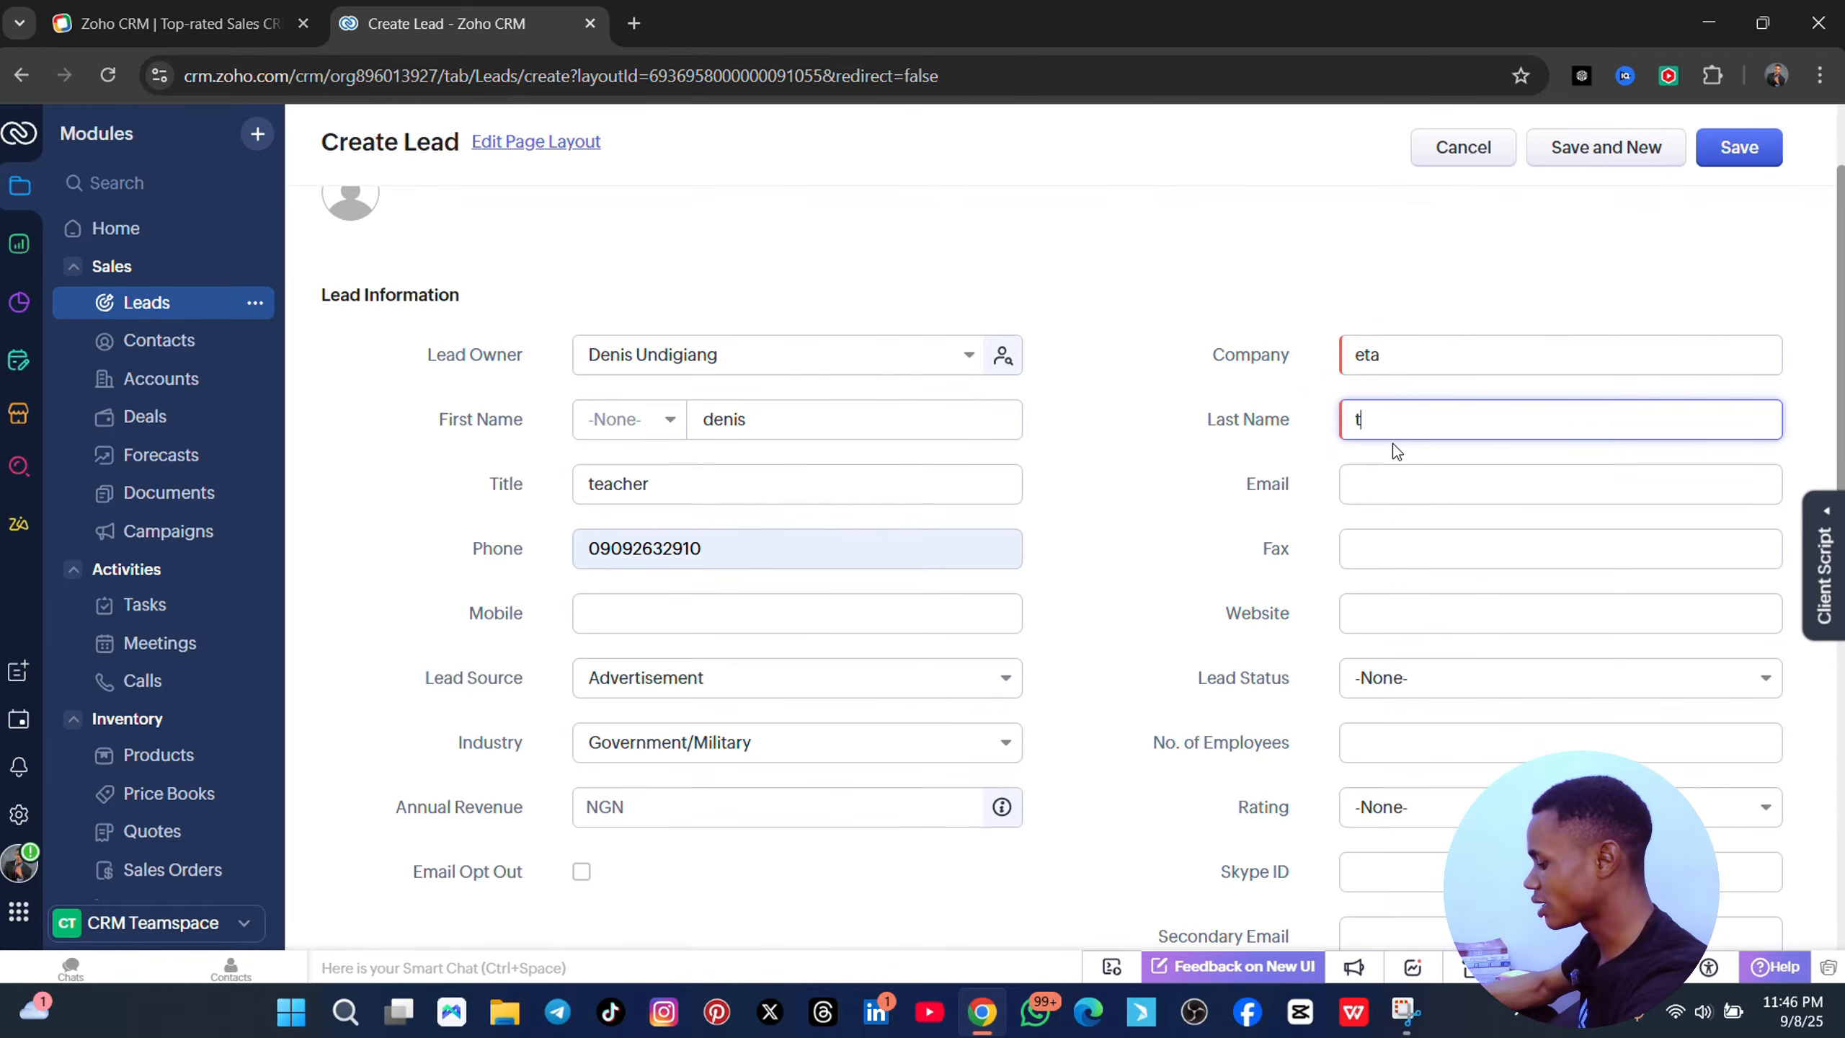
type("ech")
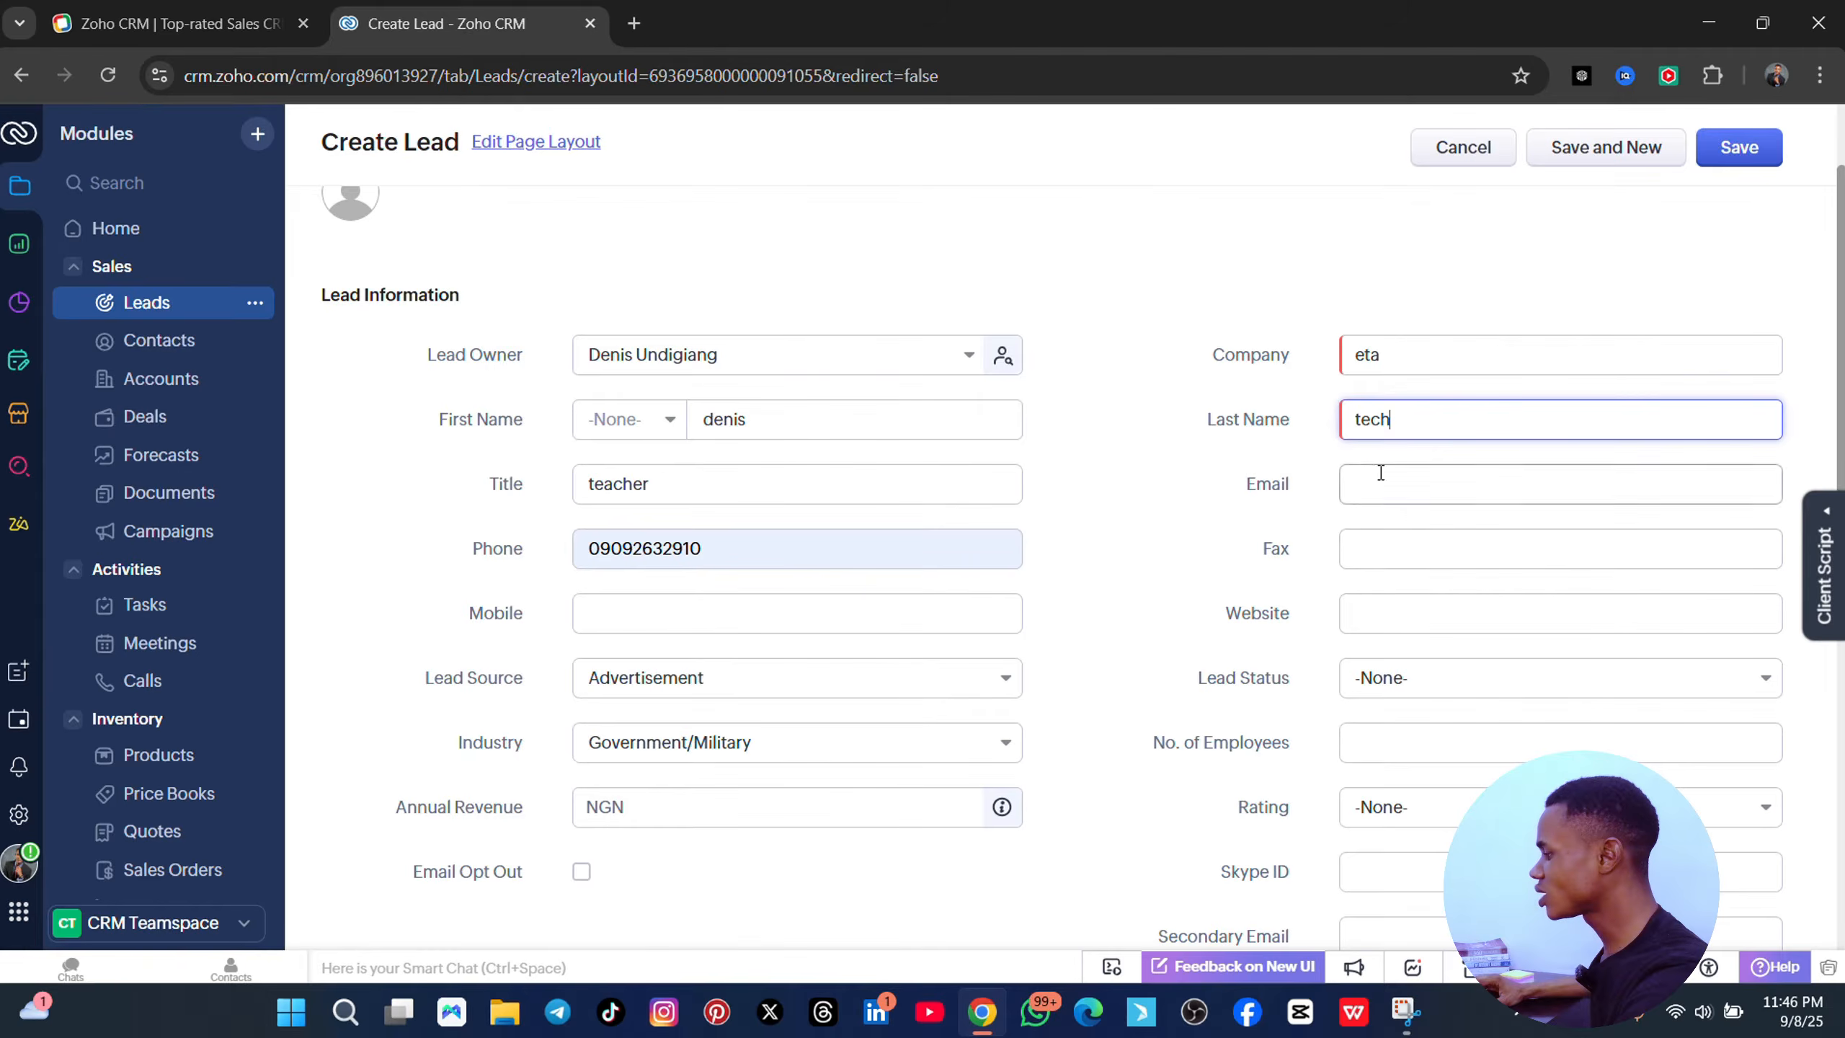
left_click(1381, 473)
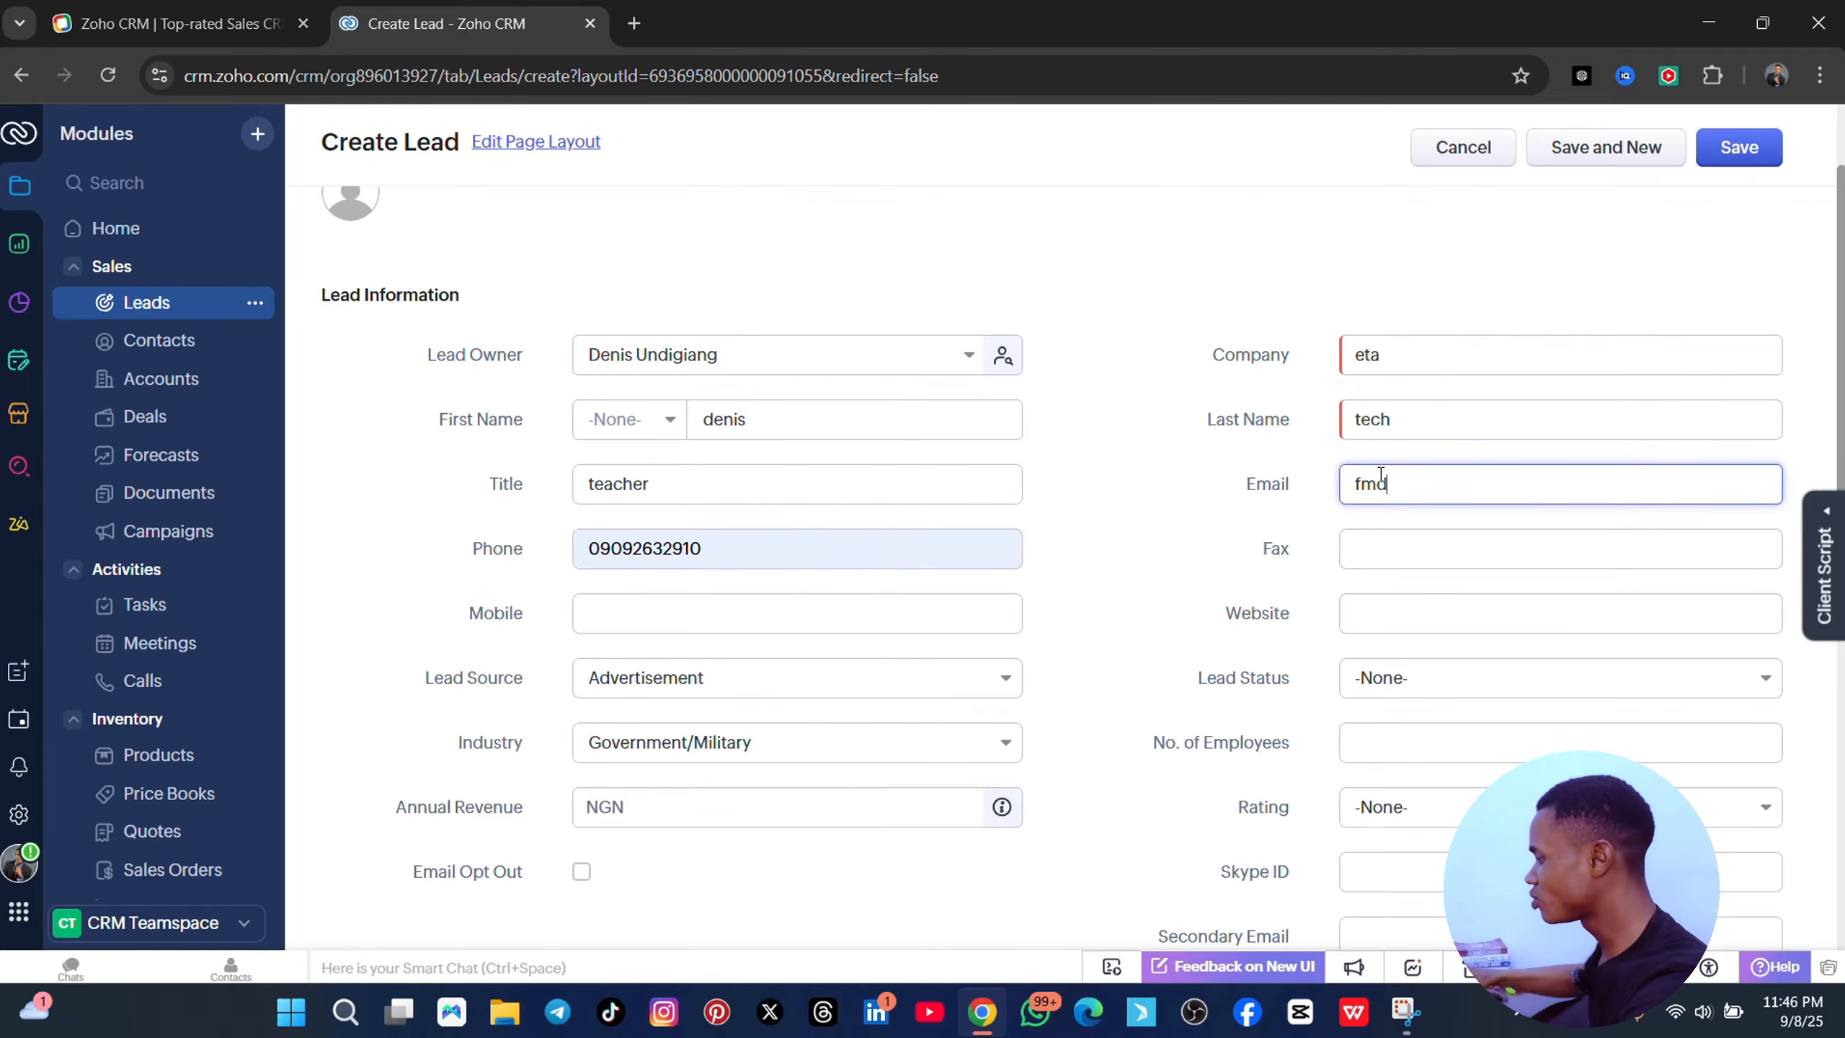
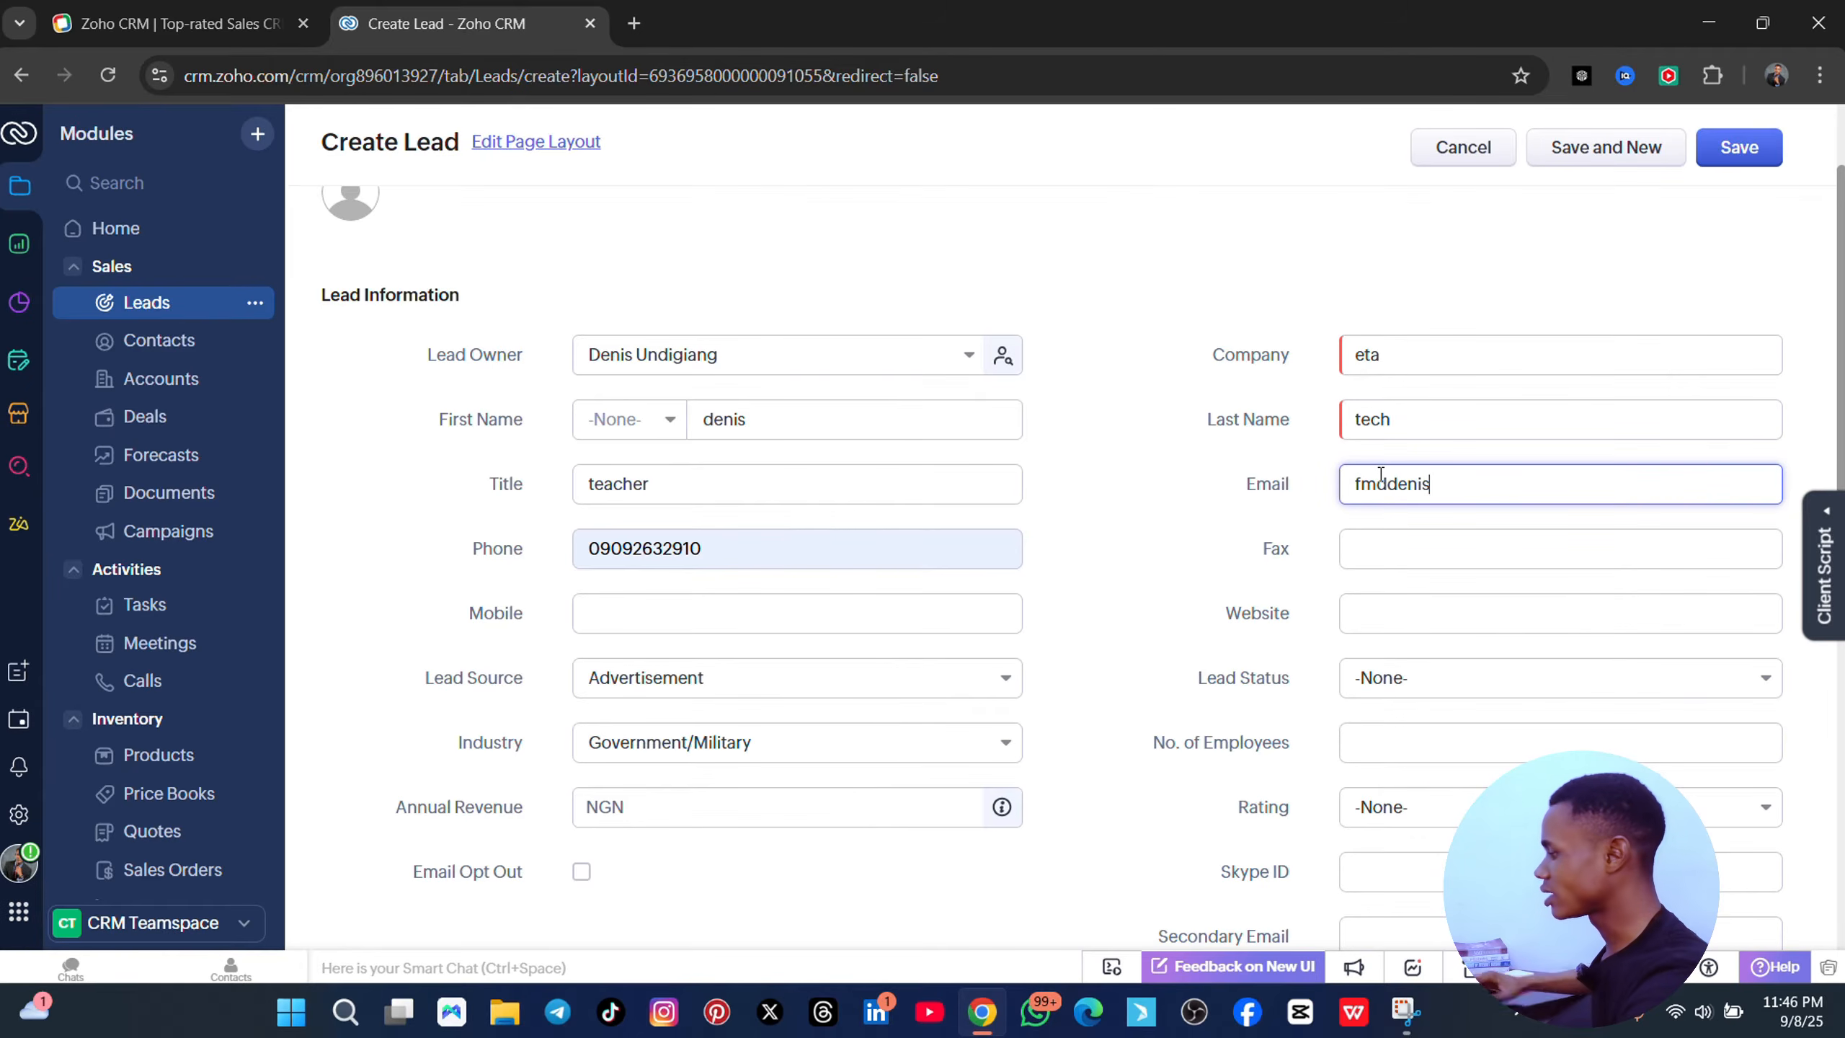
left_click(1356, 616)
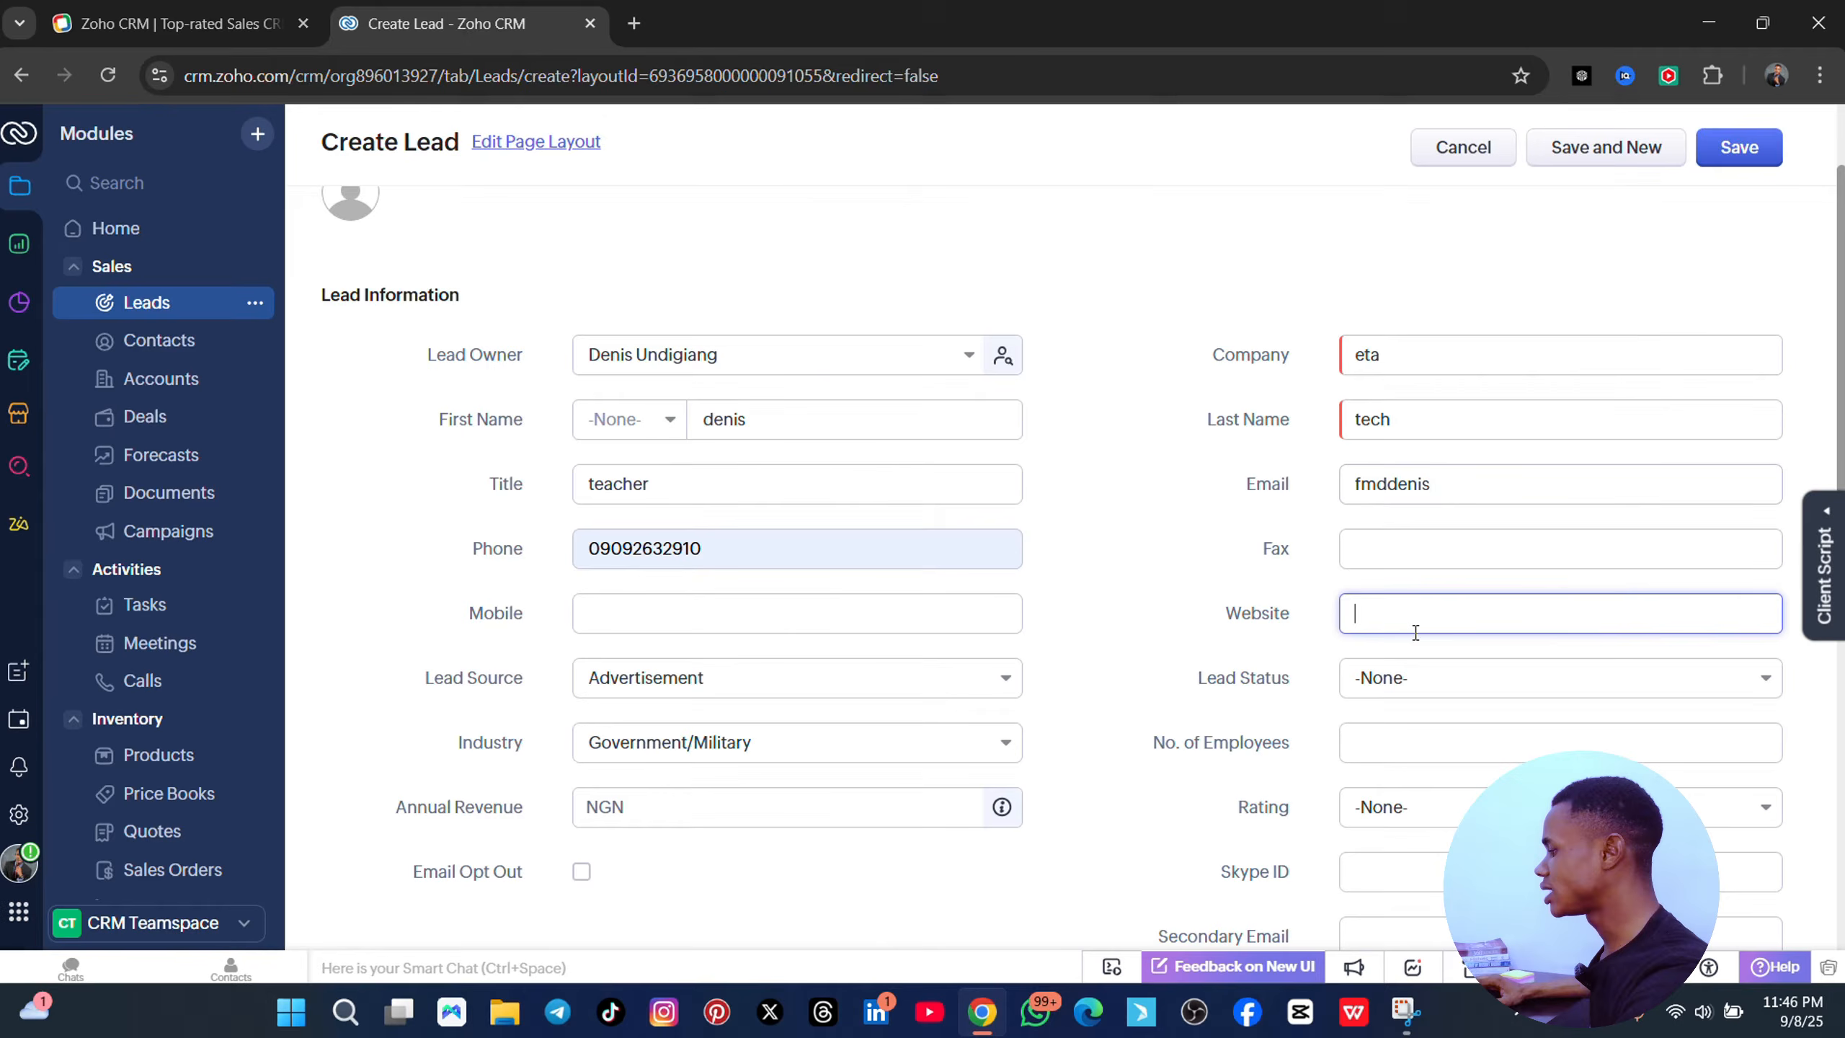
- Set Lead Status to Contacted and Rating to Acquired
left_click(1408, 701)
left_click(1417, 840)
scroll(1433, 795, "down", 5)
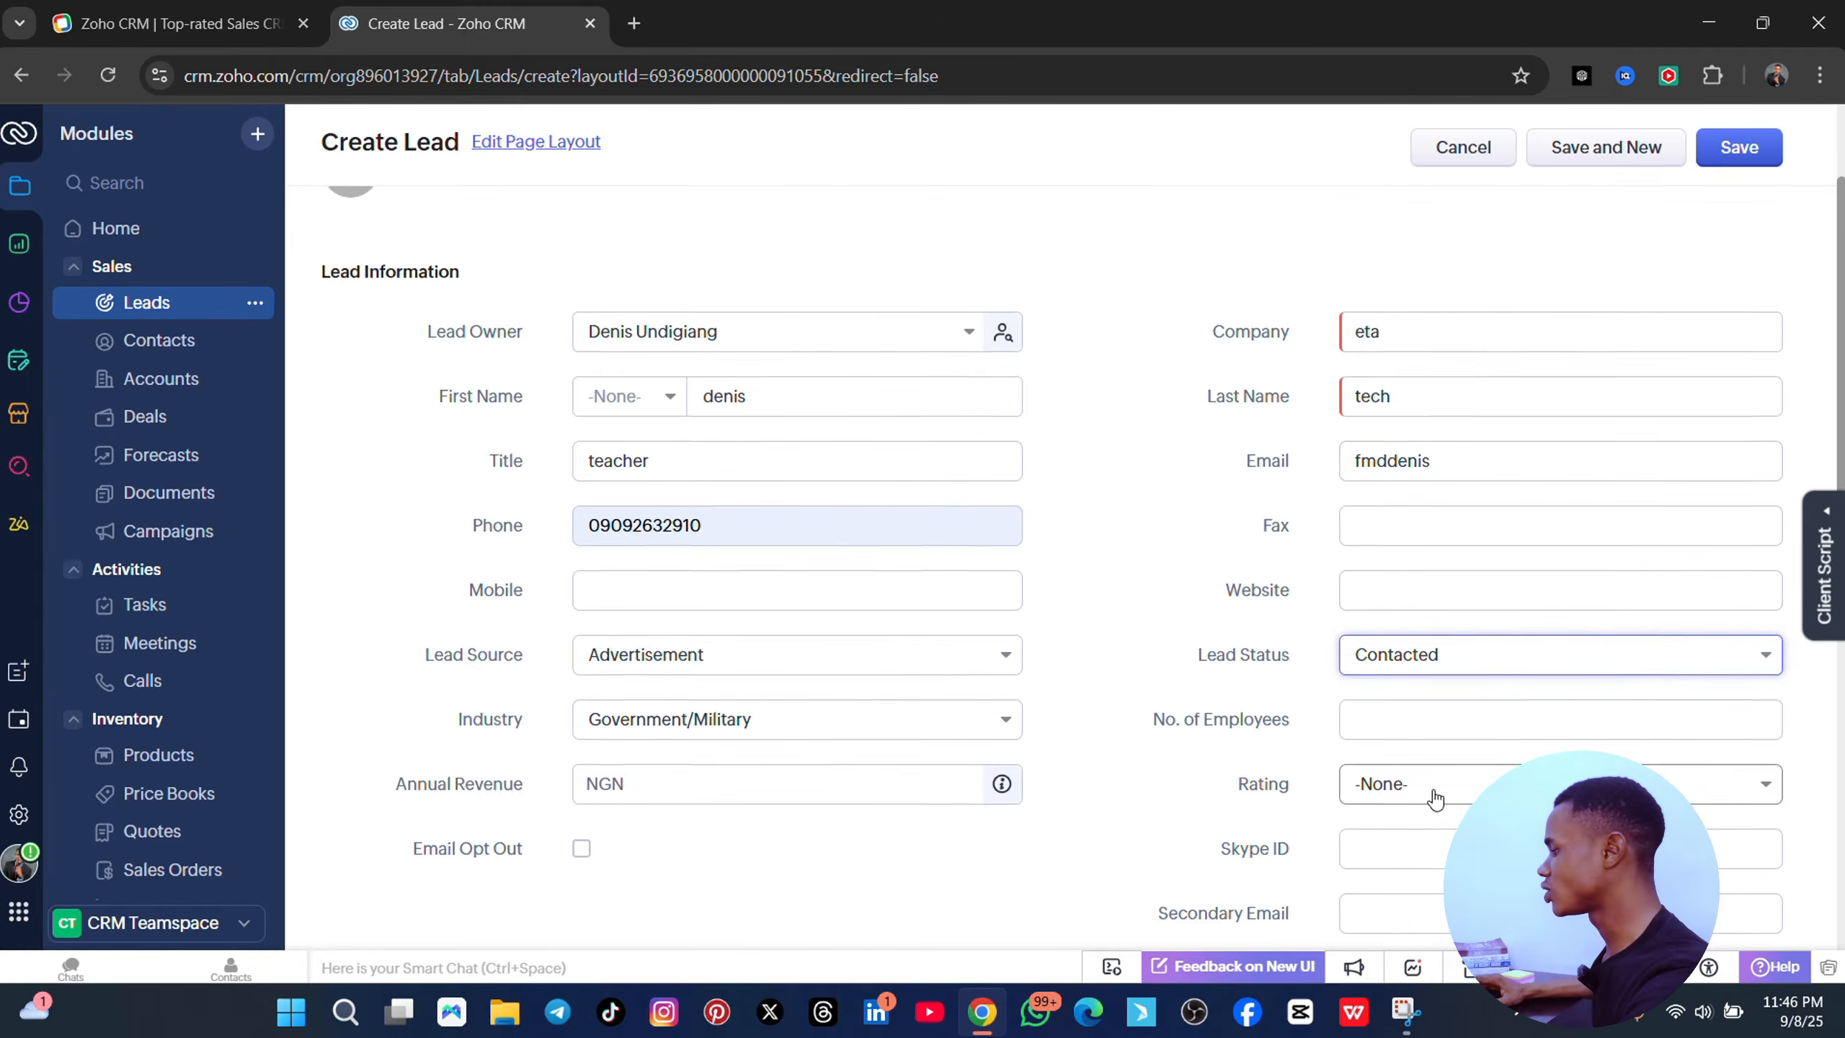
left_click(1453, 454)
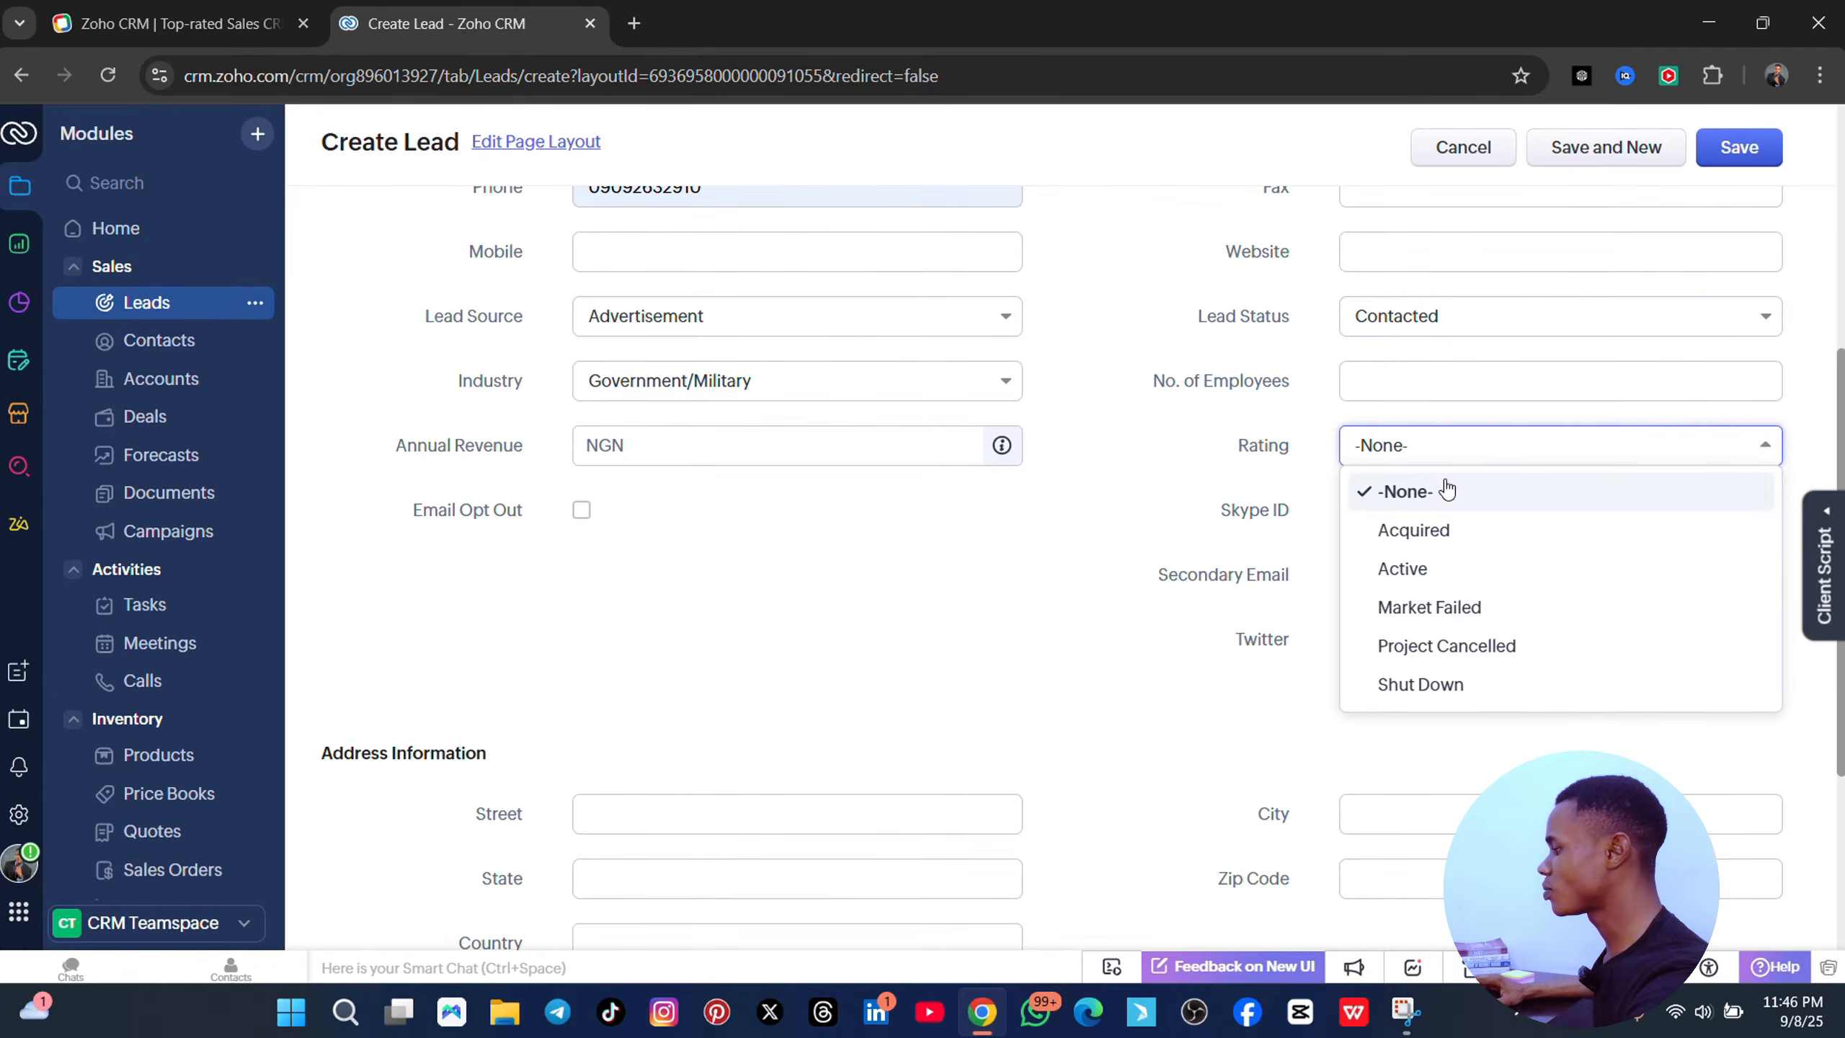
left_click(1465, 529)
scroll(1289, 509, "up", 6)
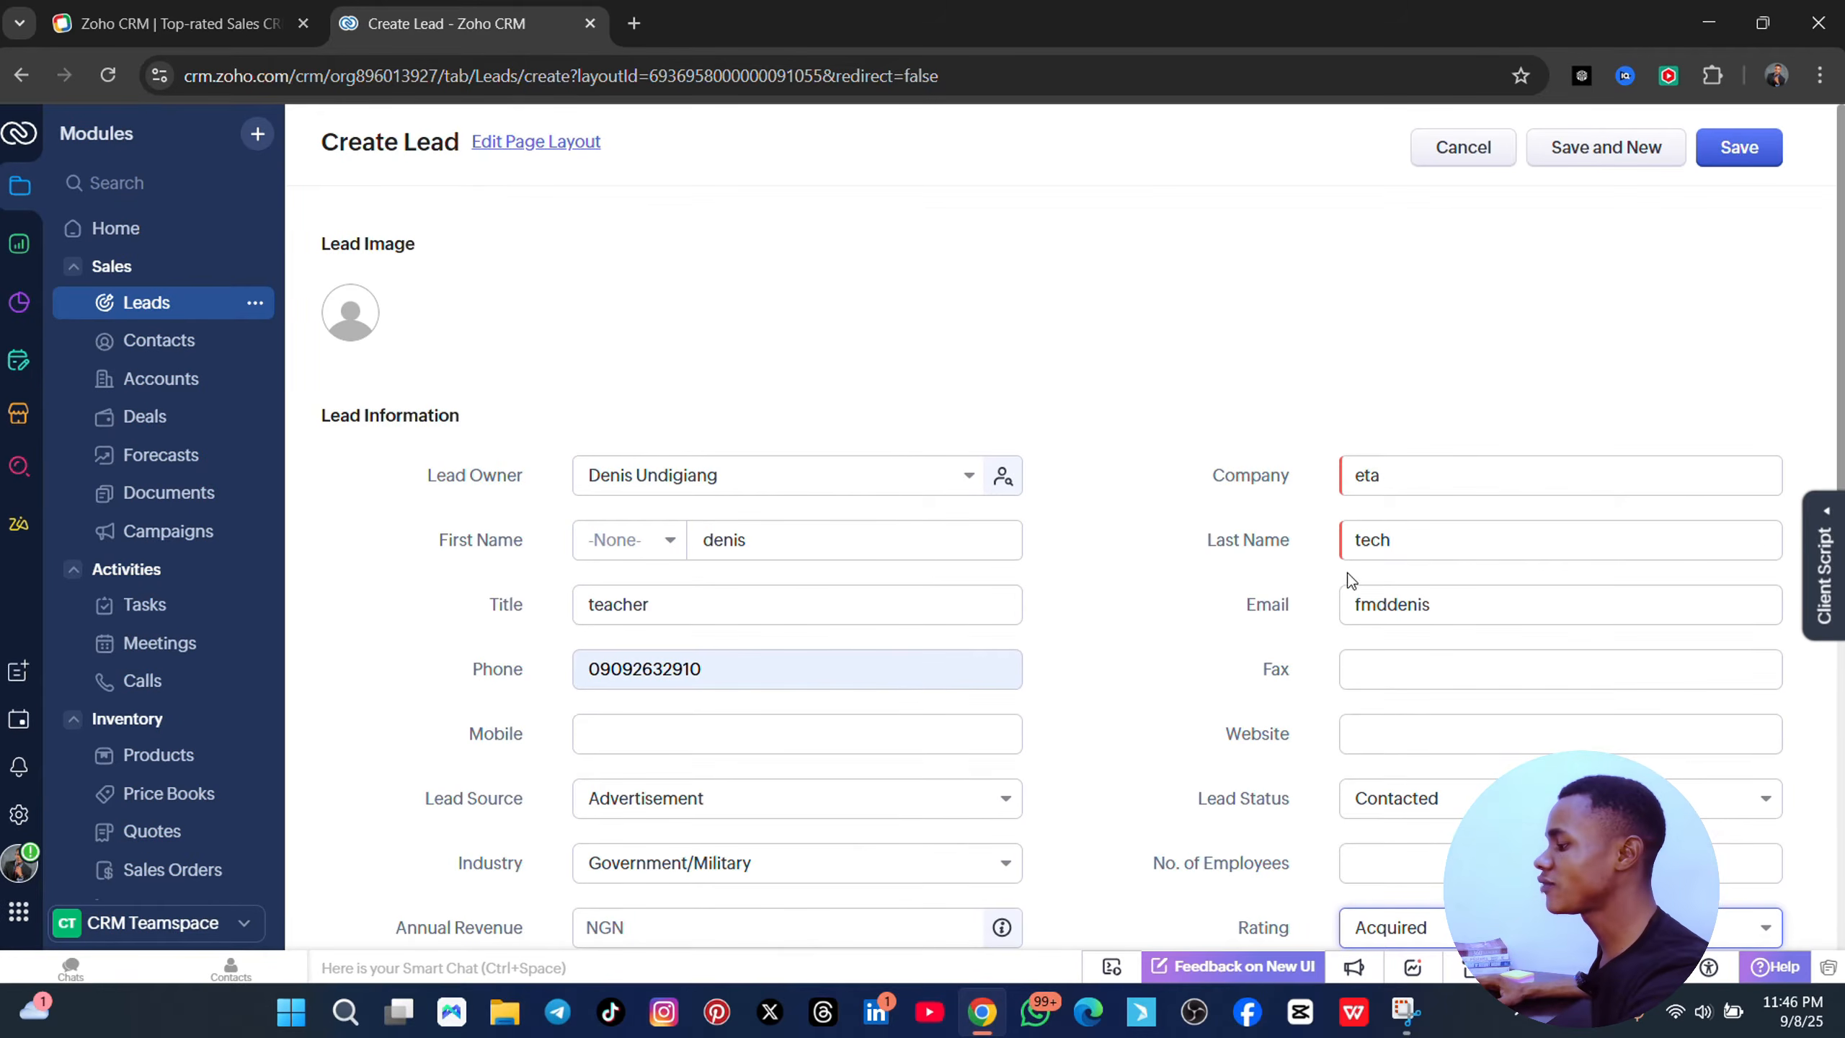
scroll(1345, 579, "down", 1)
scroll(1345, 579, "down", 3)
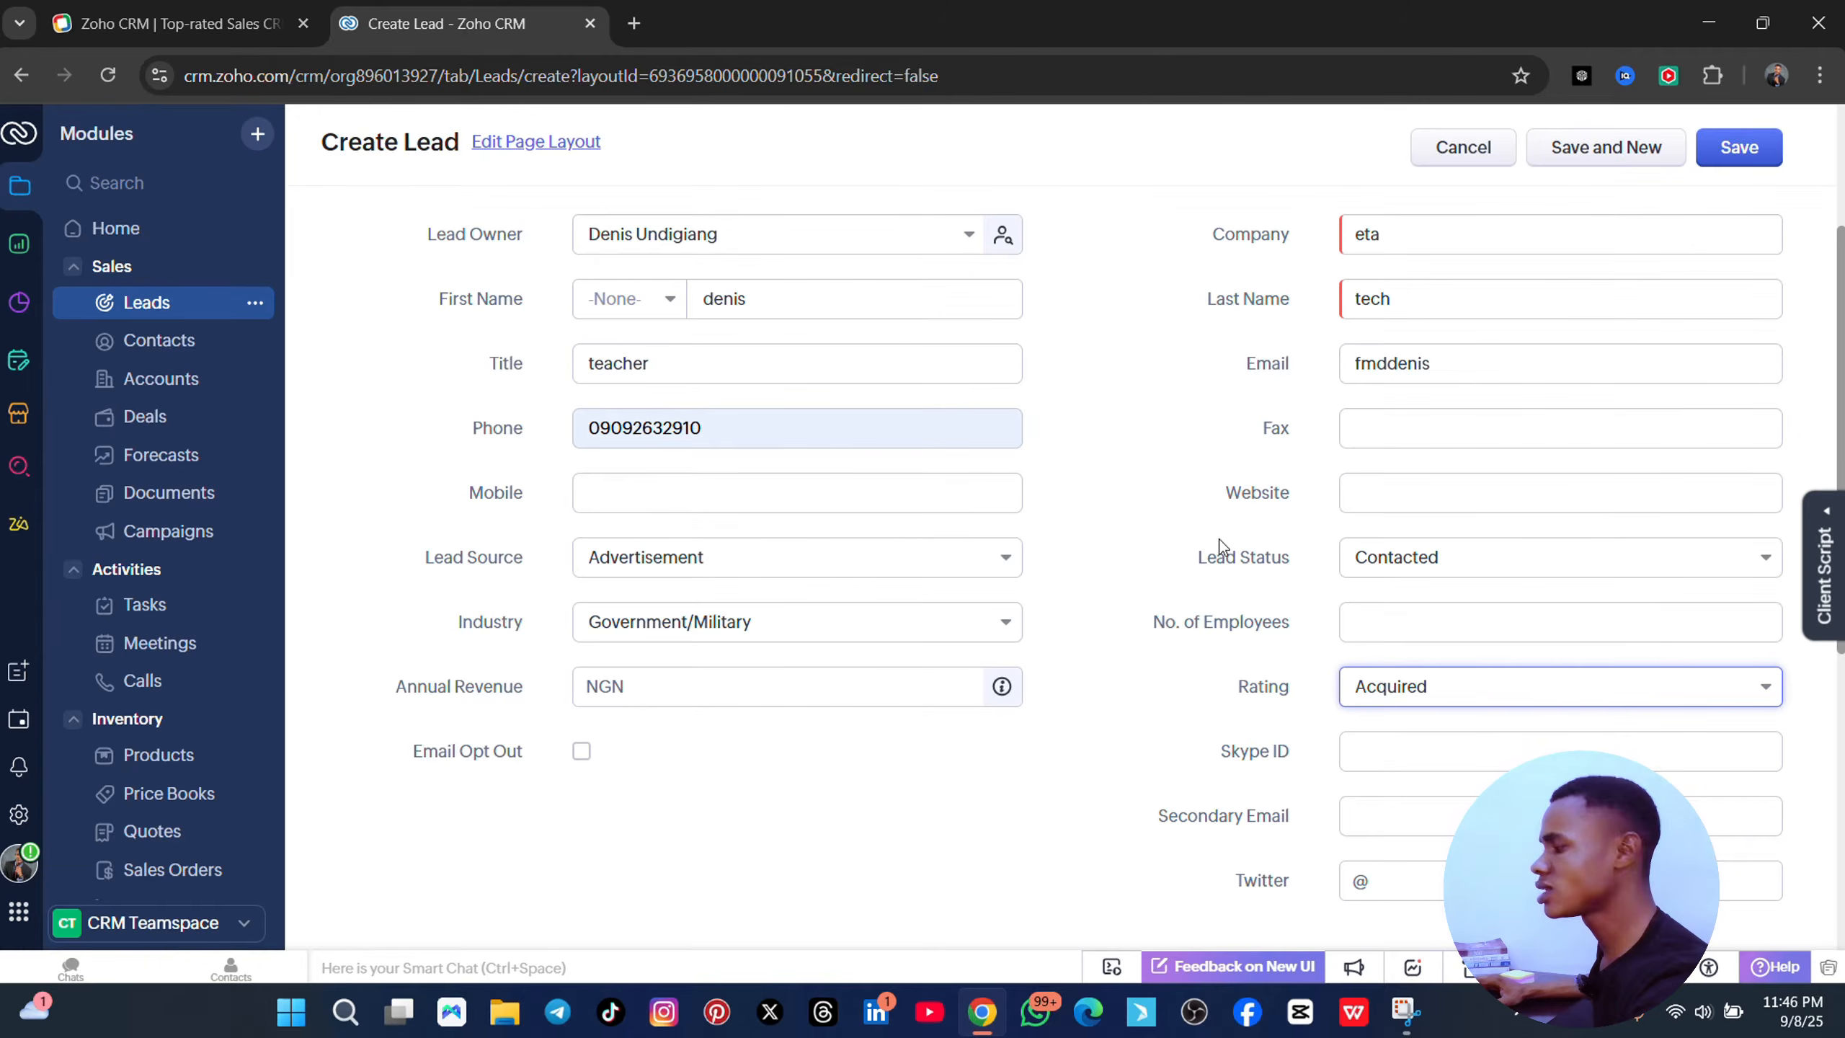
scroll(1453, 689, "down", 8)
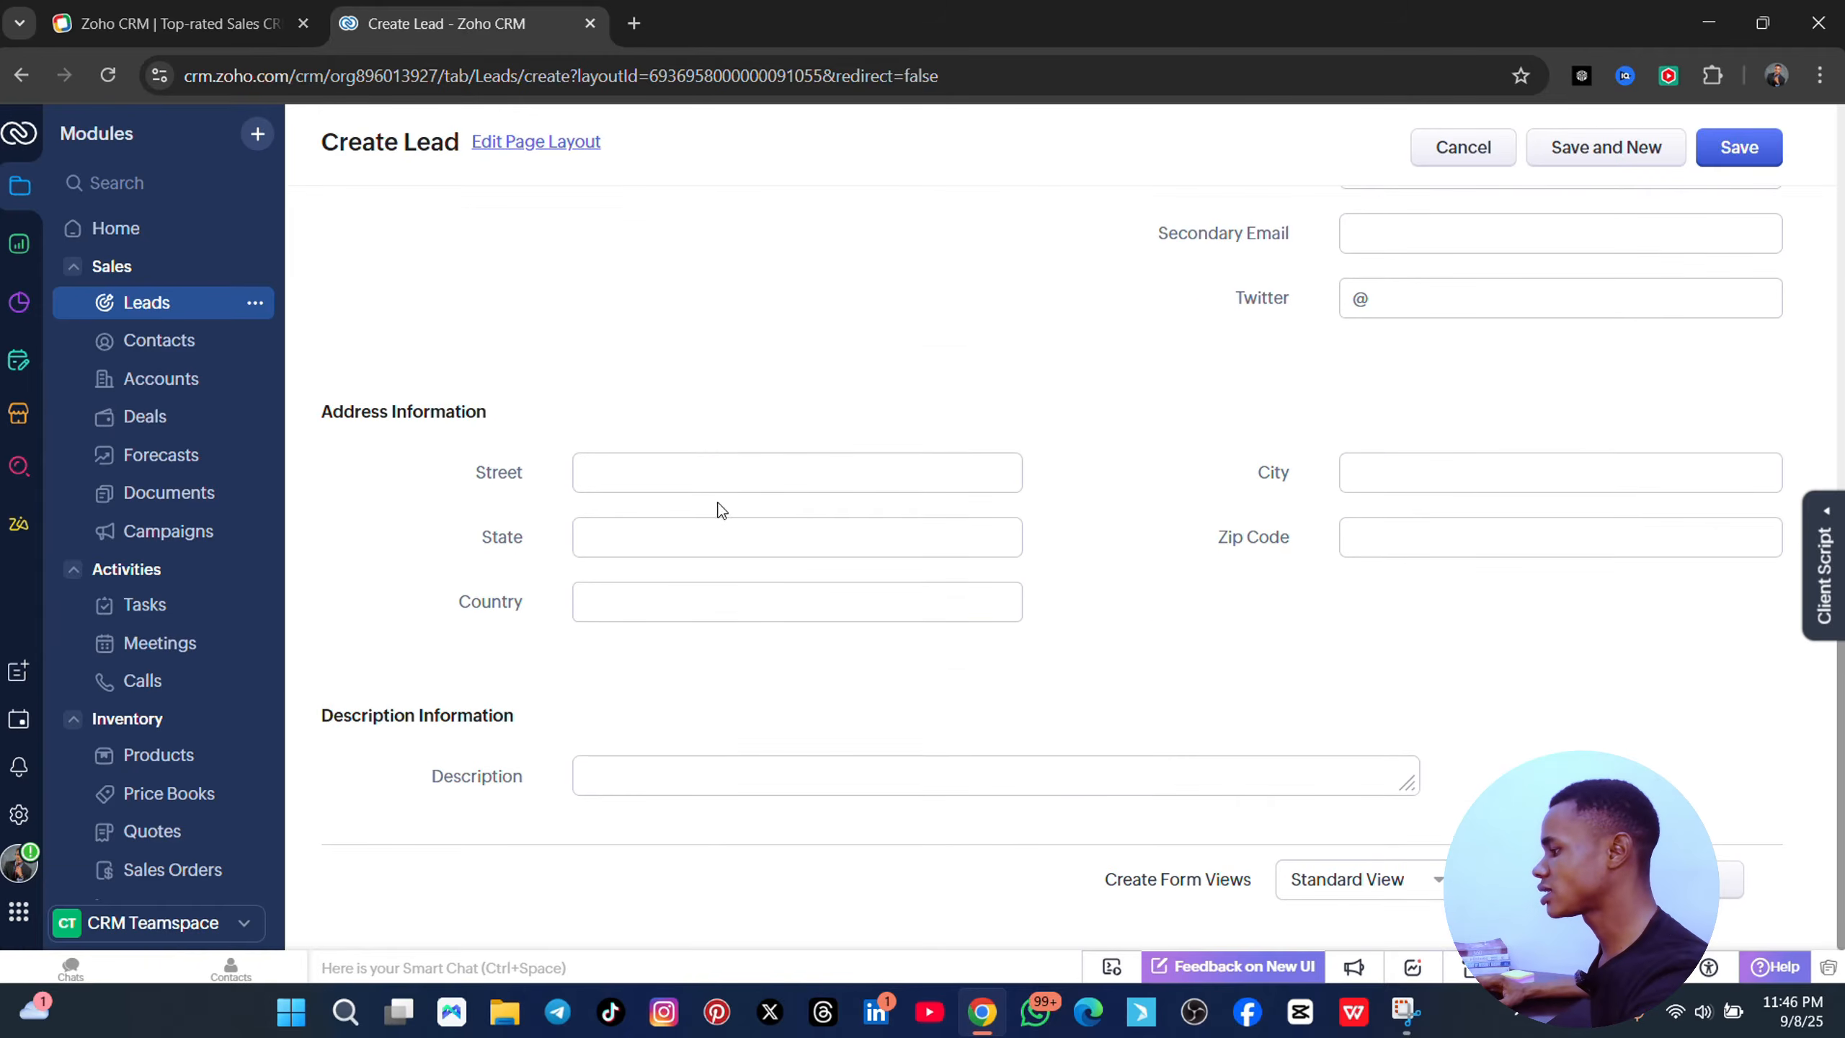
- Enter the street, then autofill city, state, zip code and country from a saved address
left_click(694, 481)
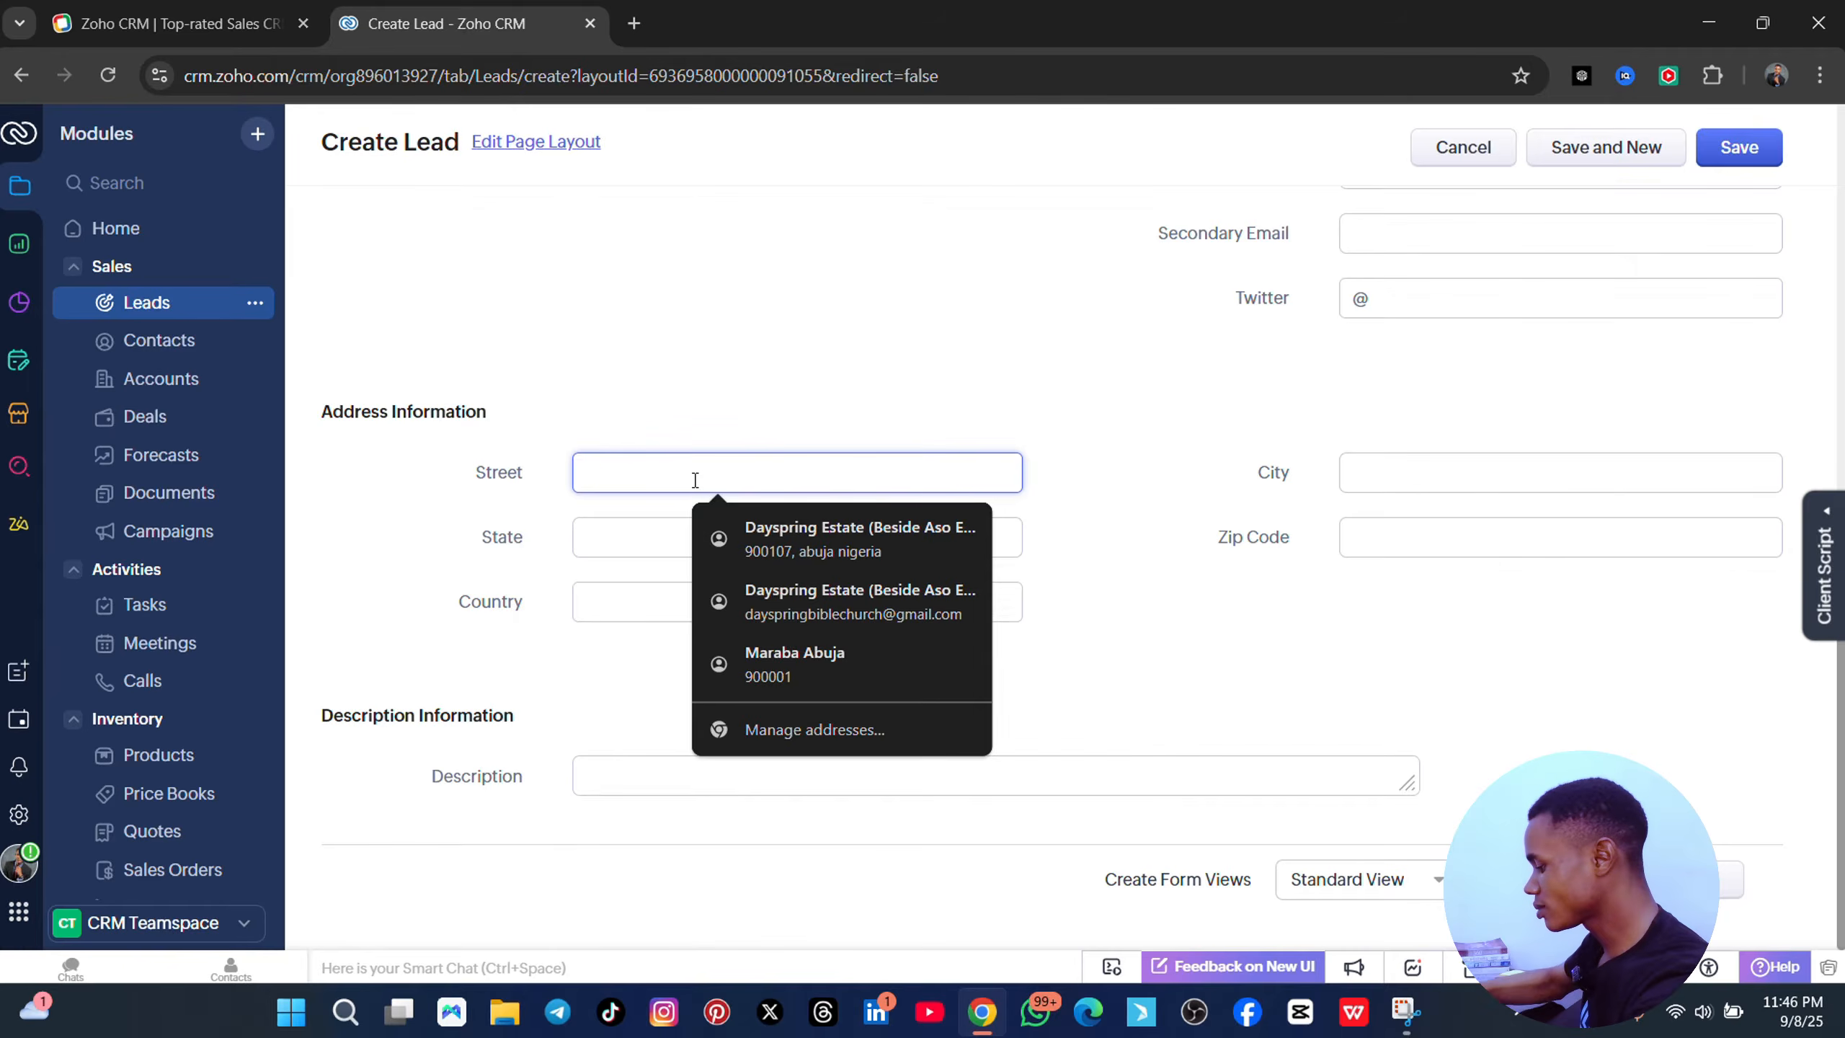
type("abuja")
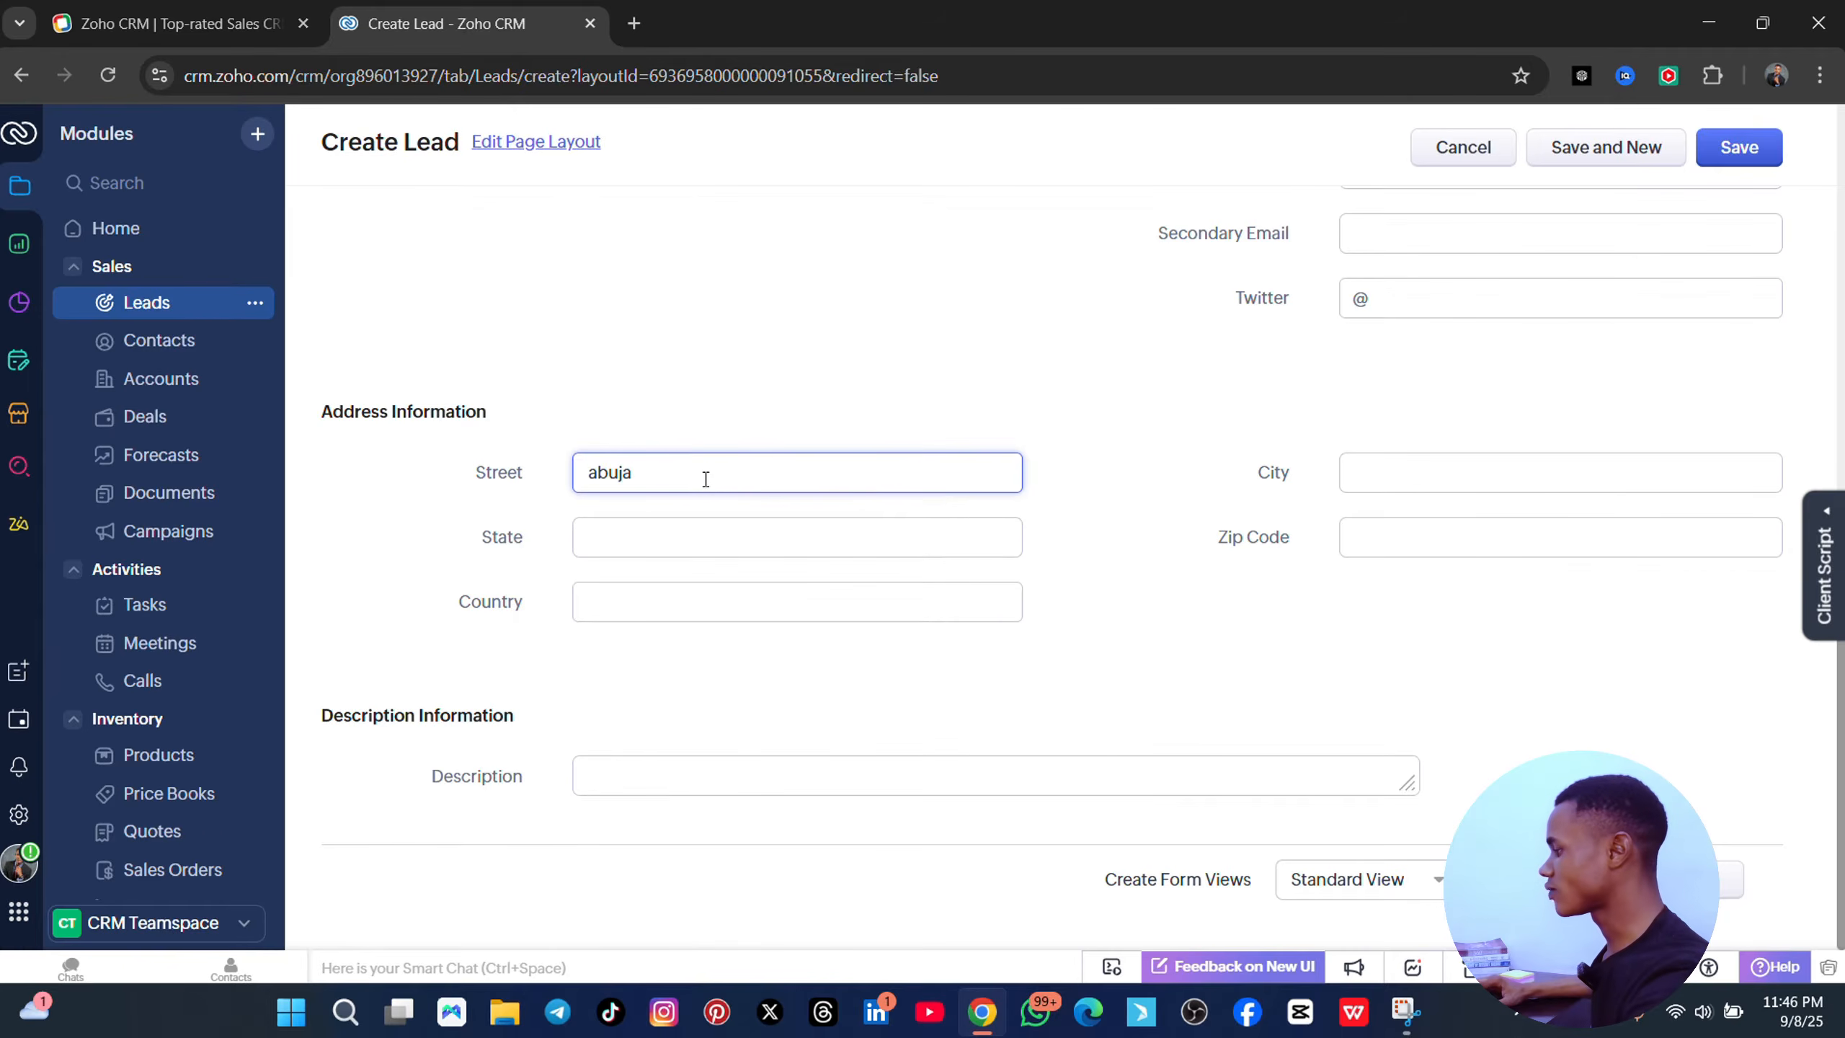
left_click(1395, 472)
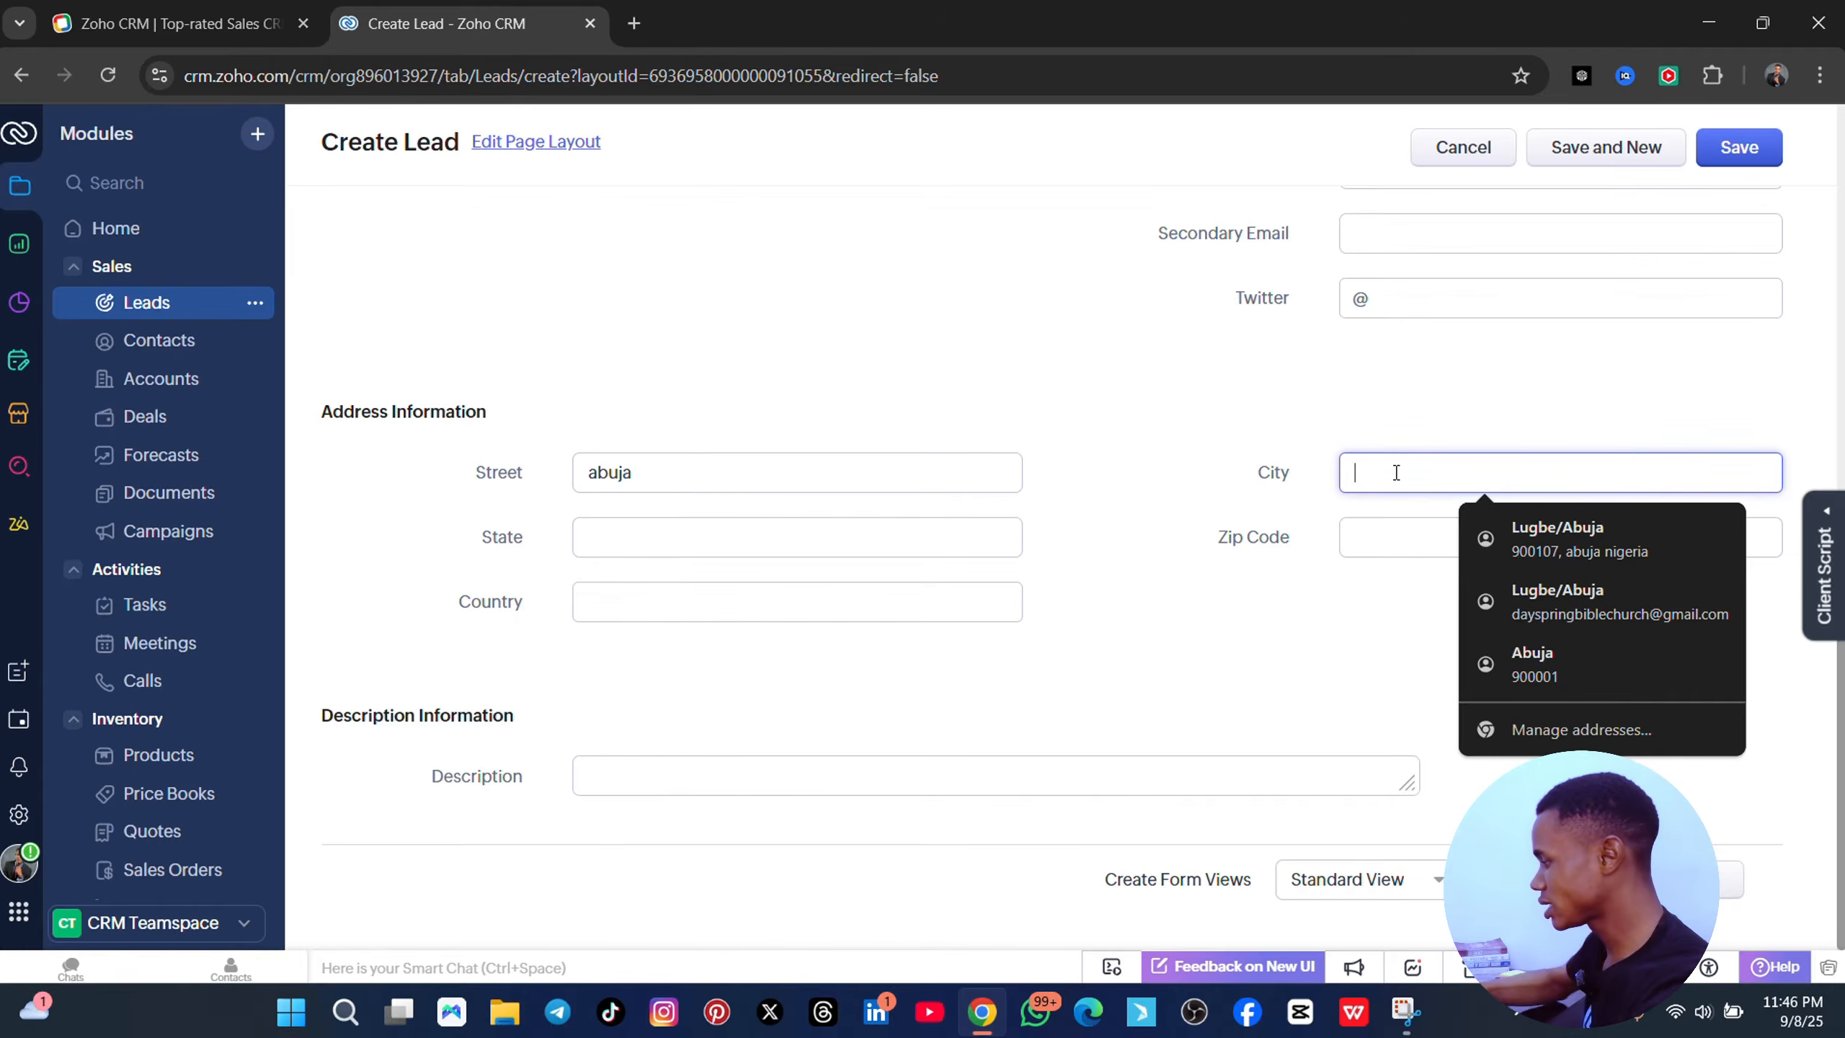
left_click(1603, 664)
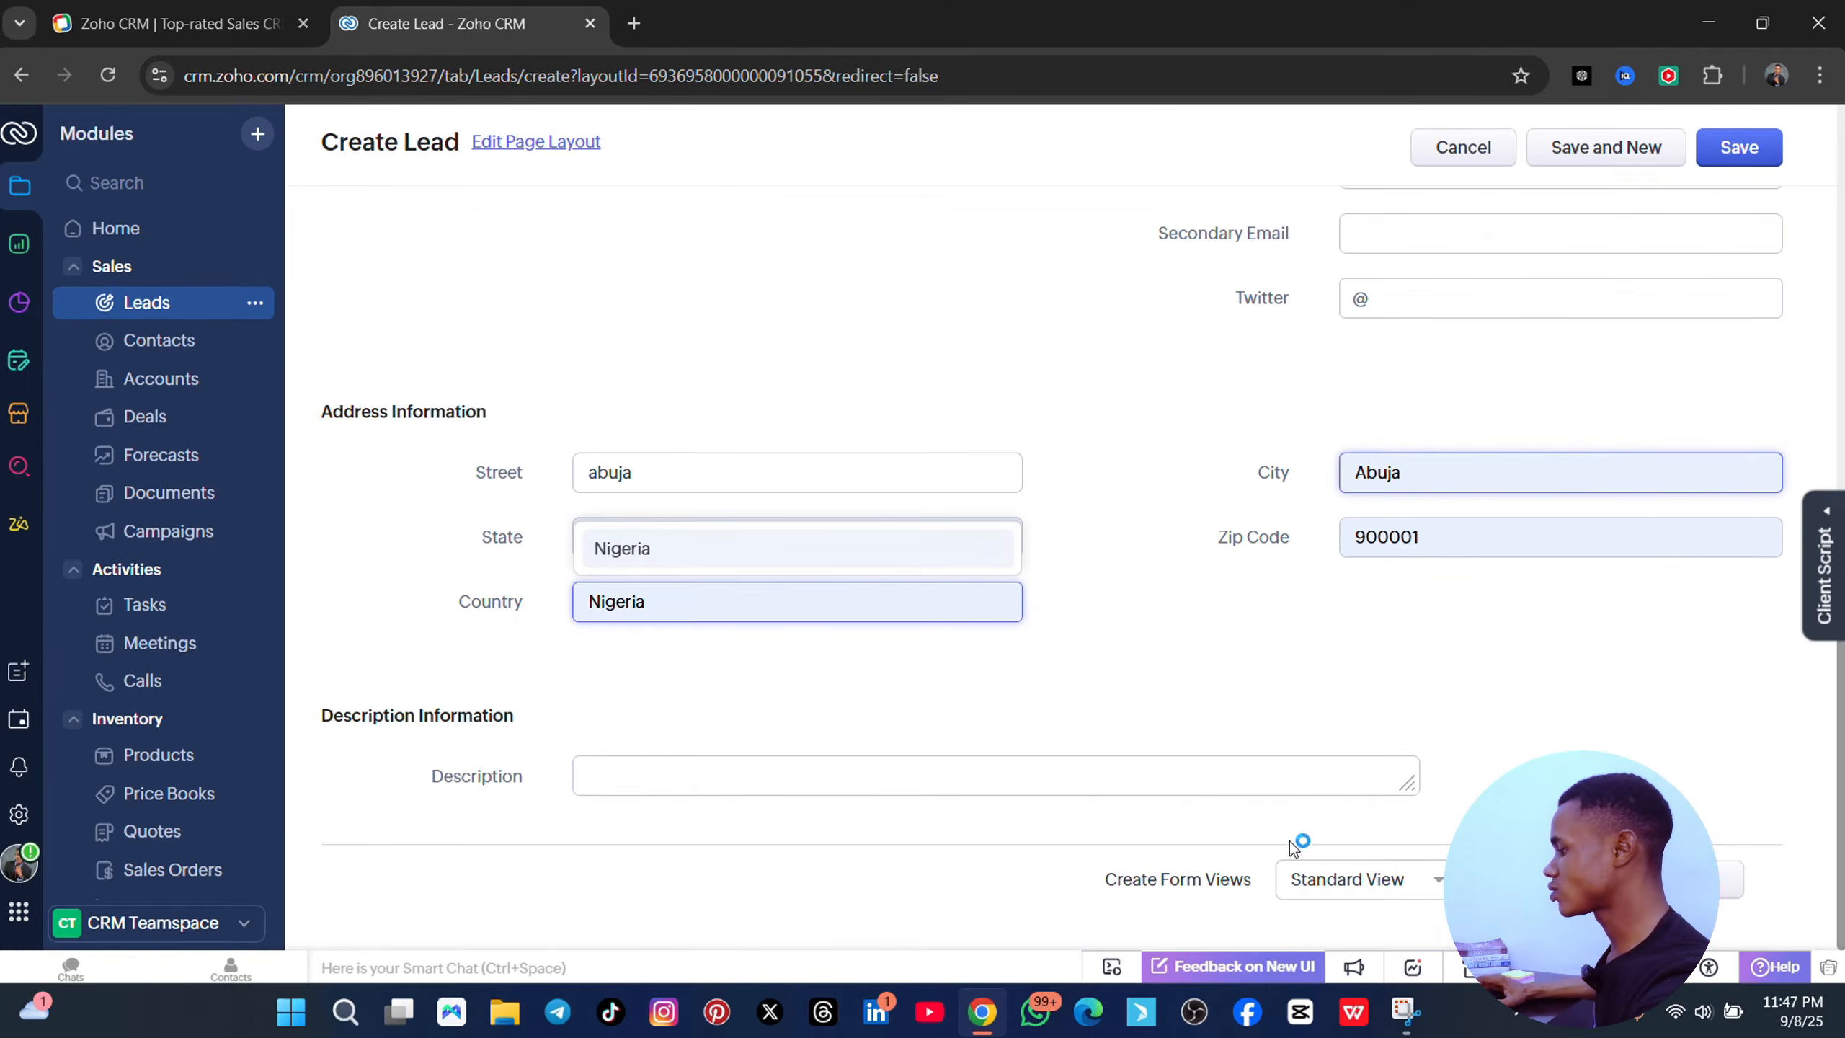
scroll(1388, 770, "up", 10)
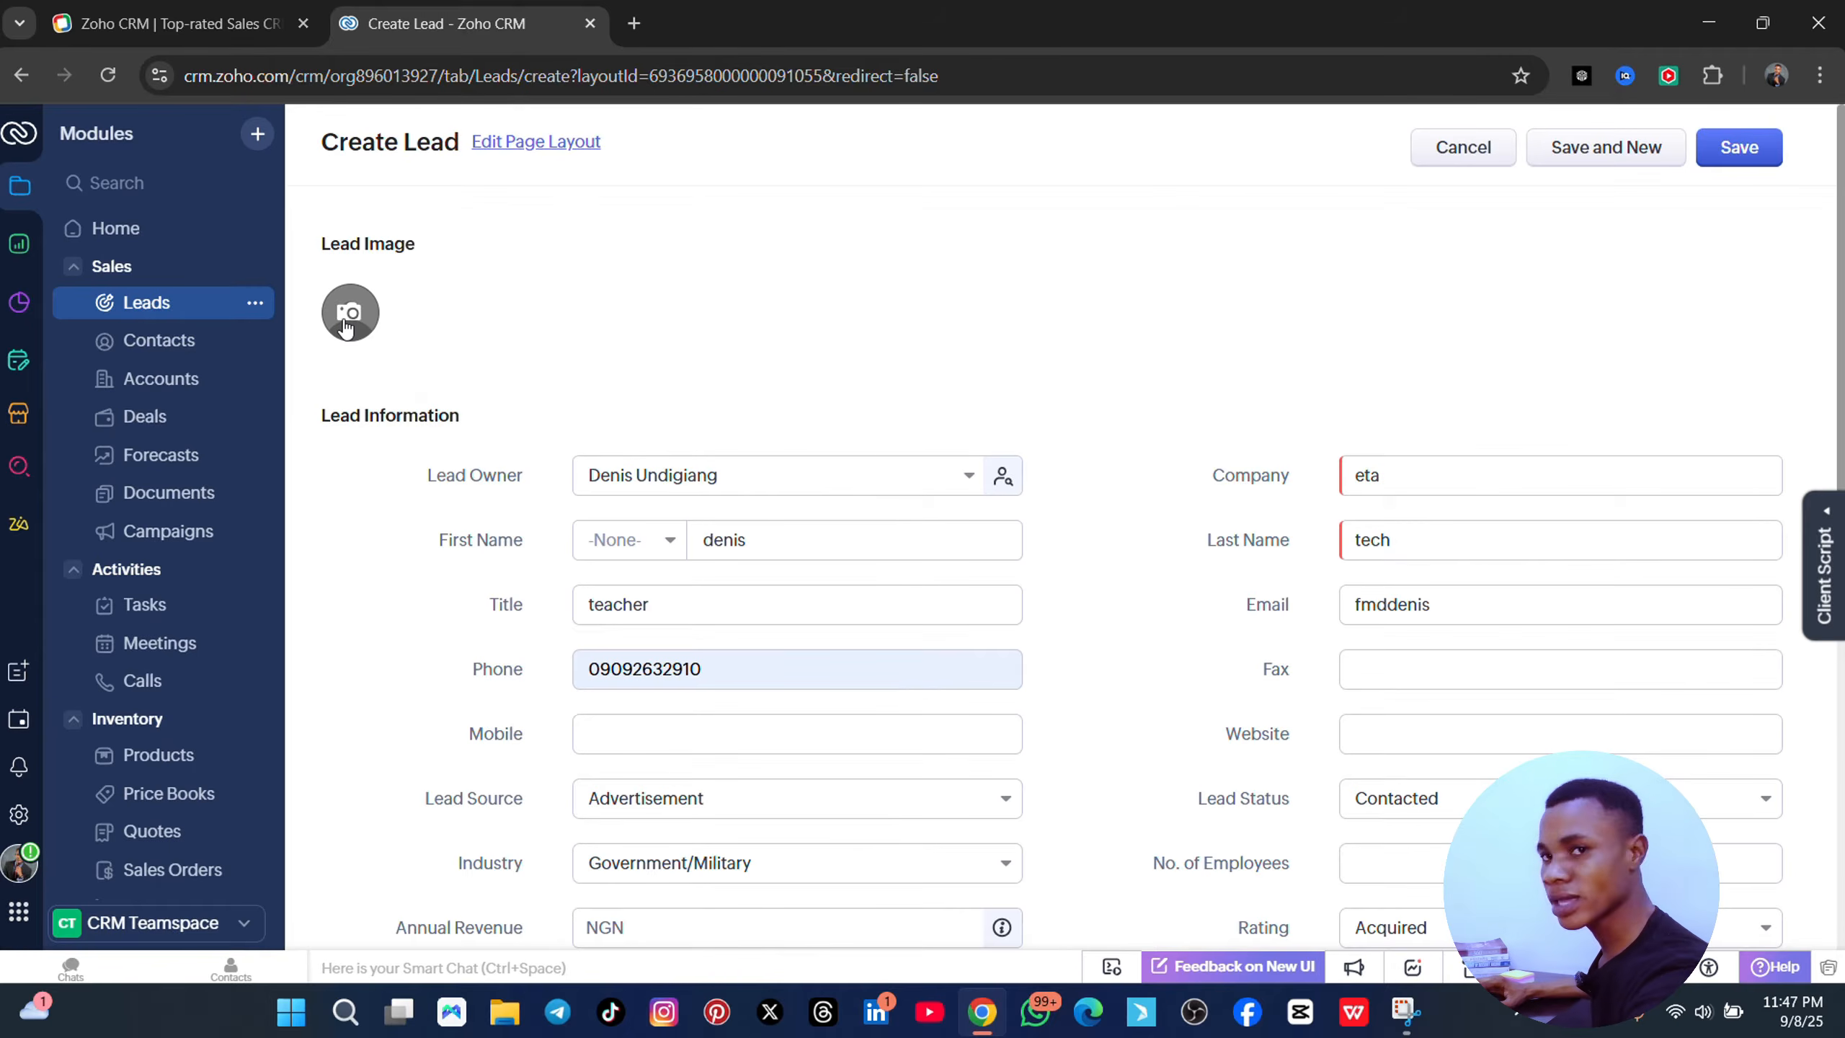
- Try saving the lead, then append 'gmail.com' to the rejected e-mail address
left_click(1734, 164)
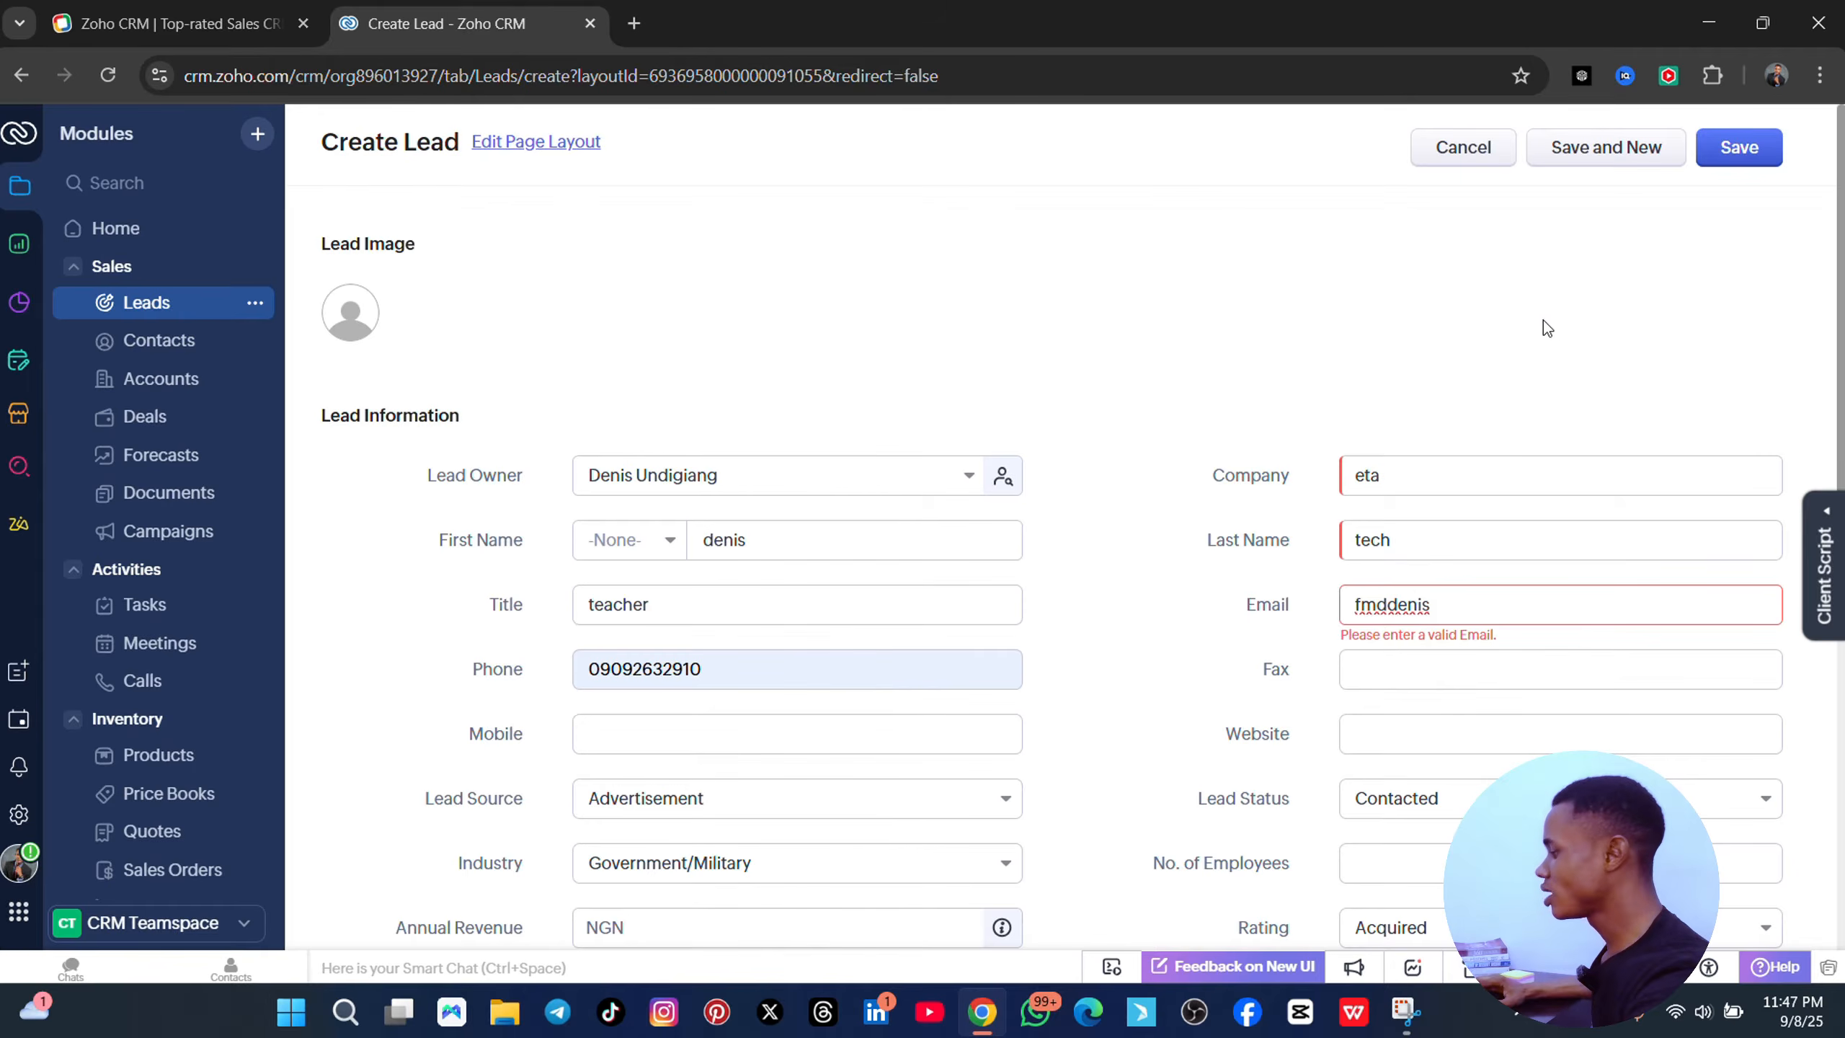
left_click(1473, 624)
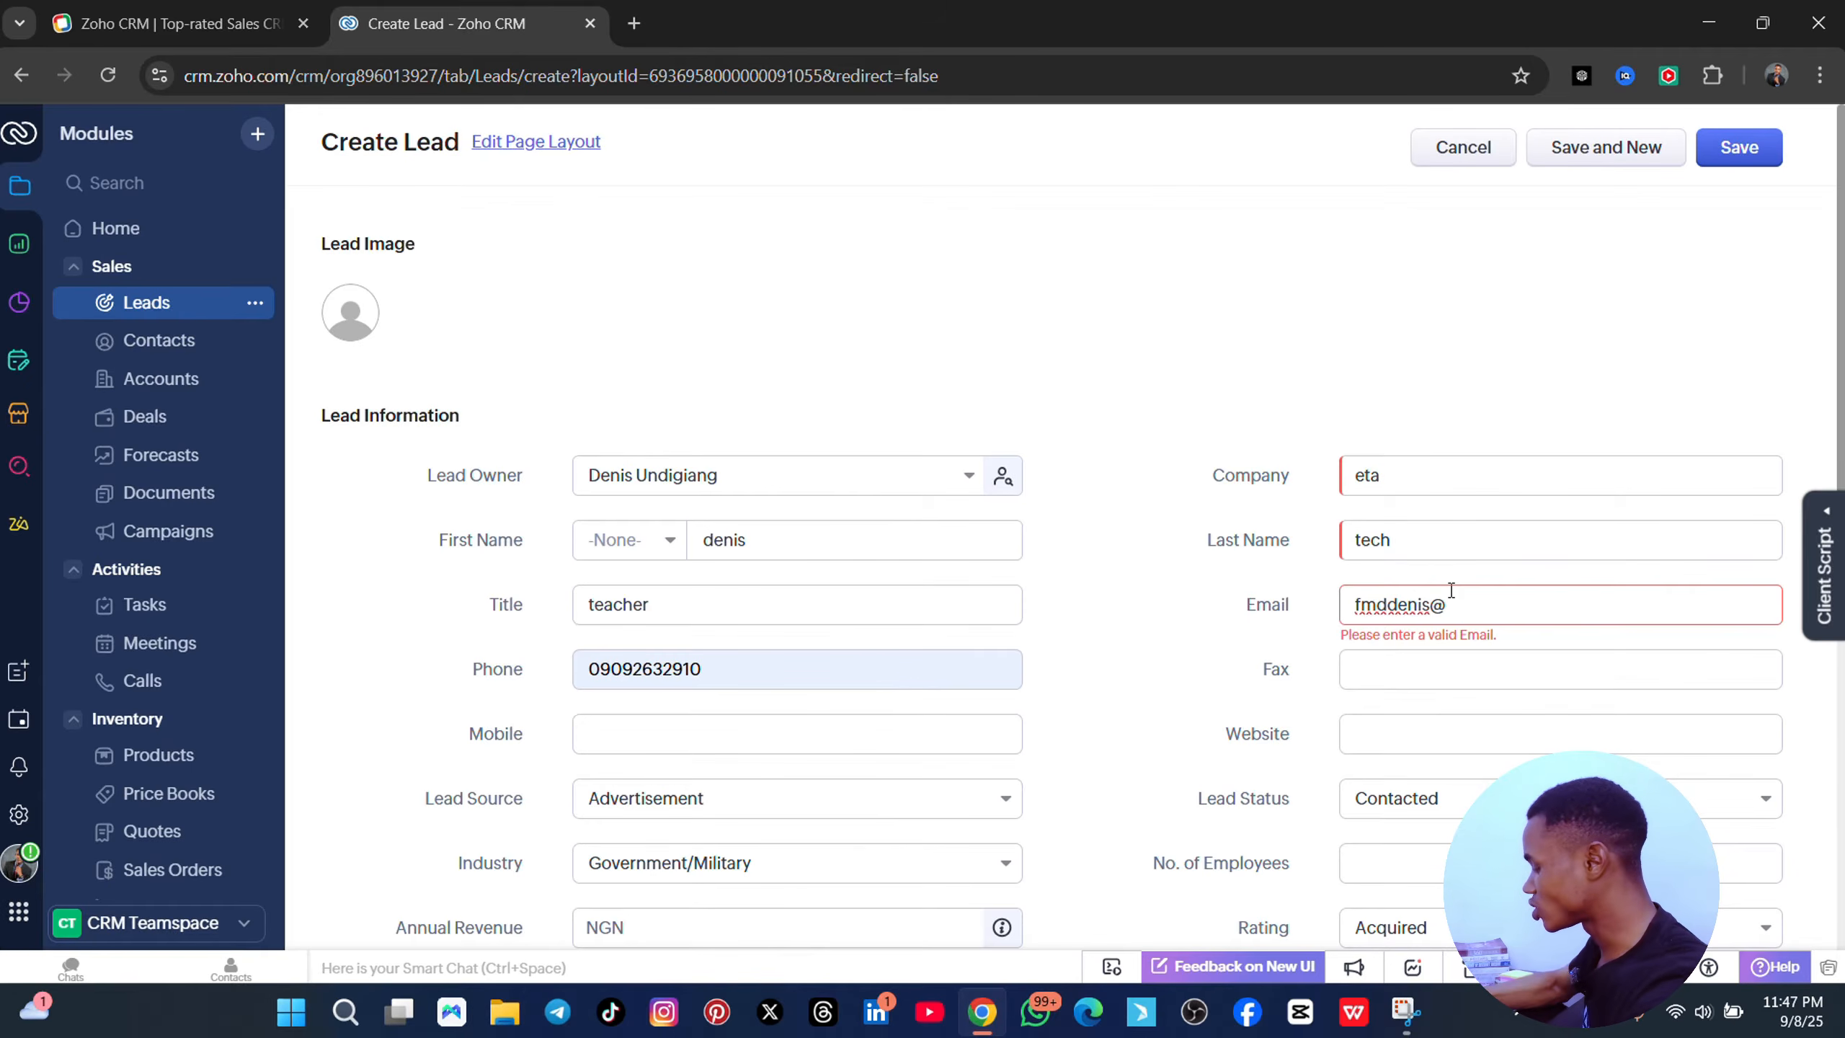
type("gmai")
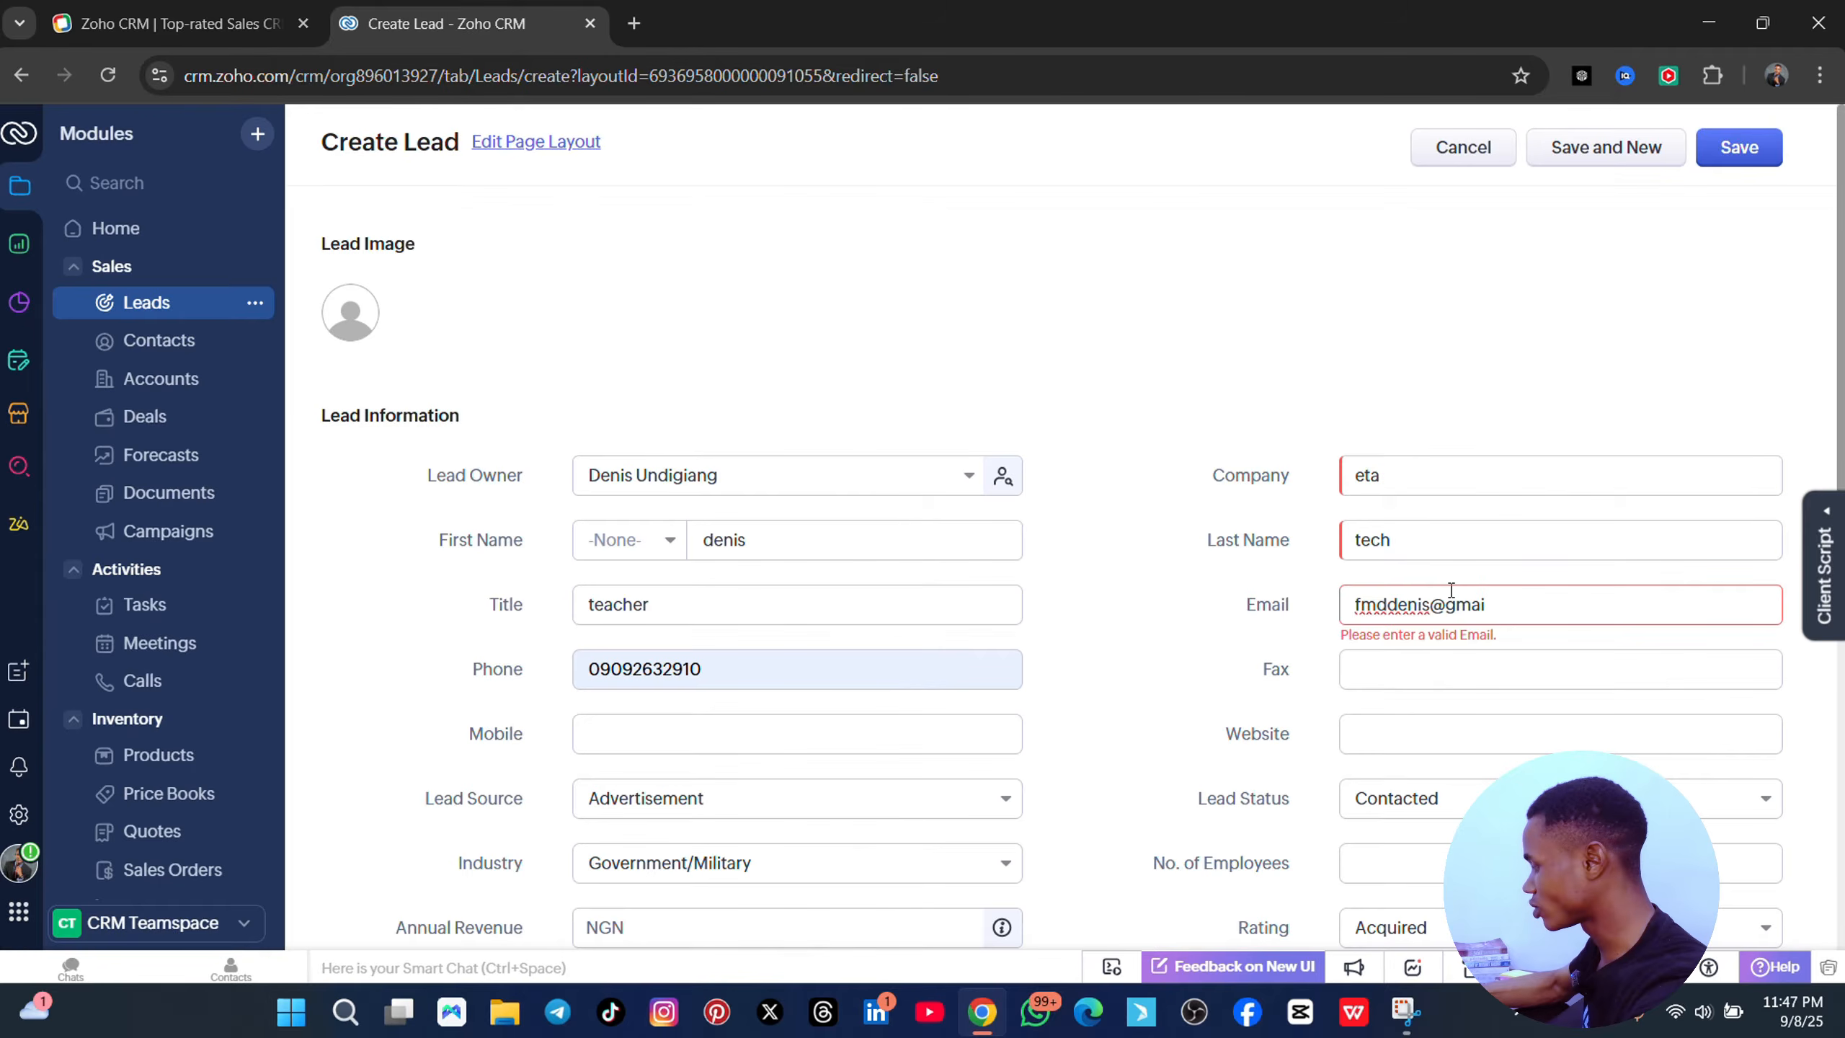
type("l.com")
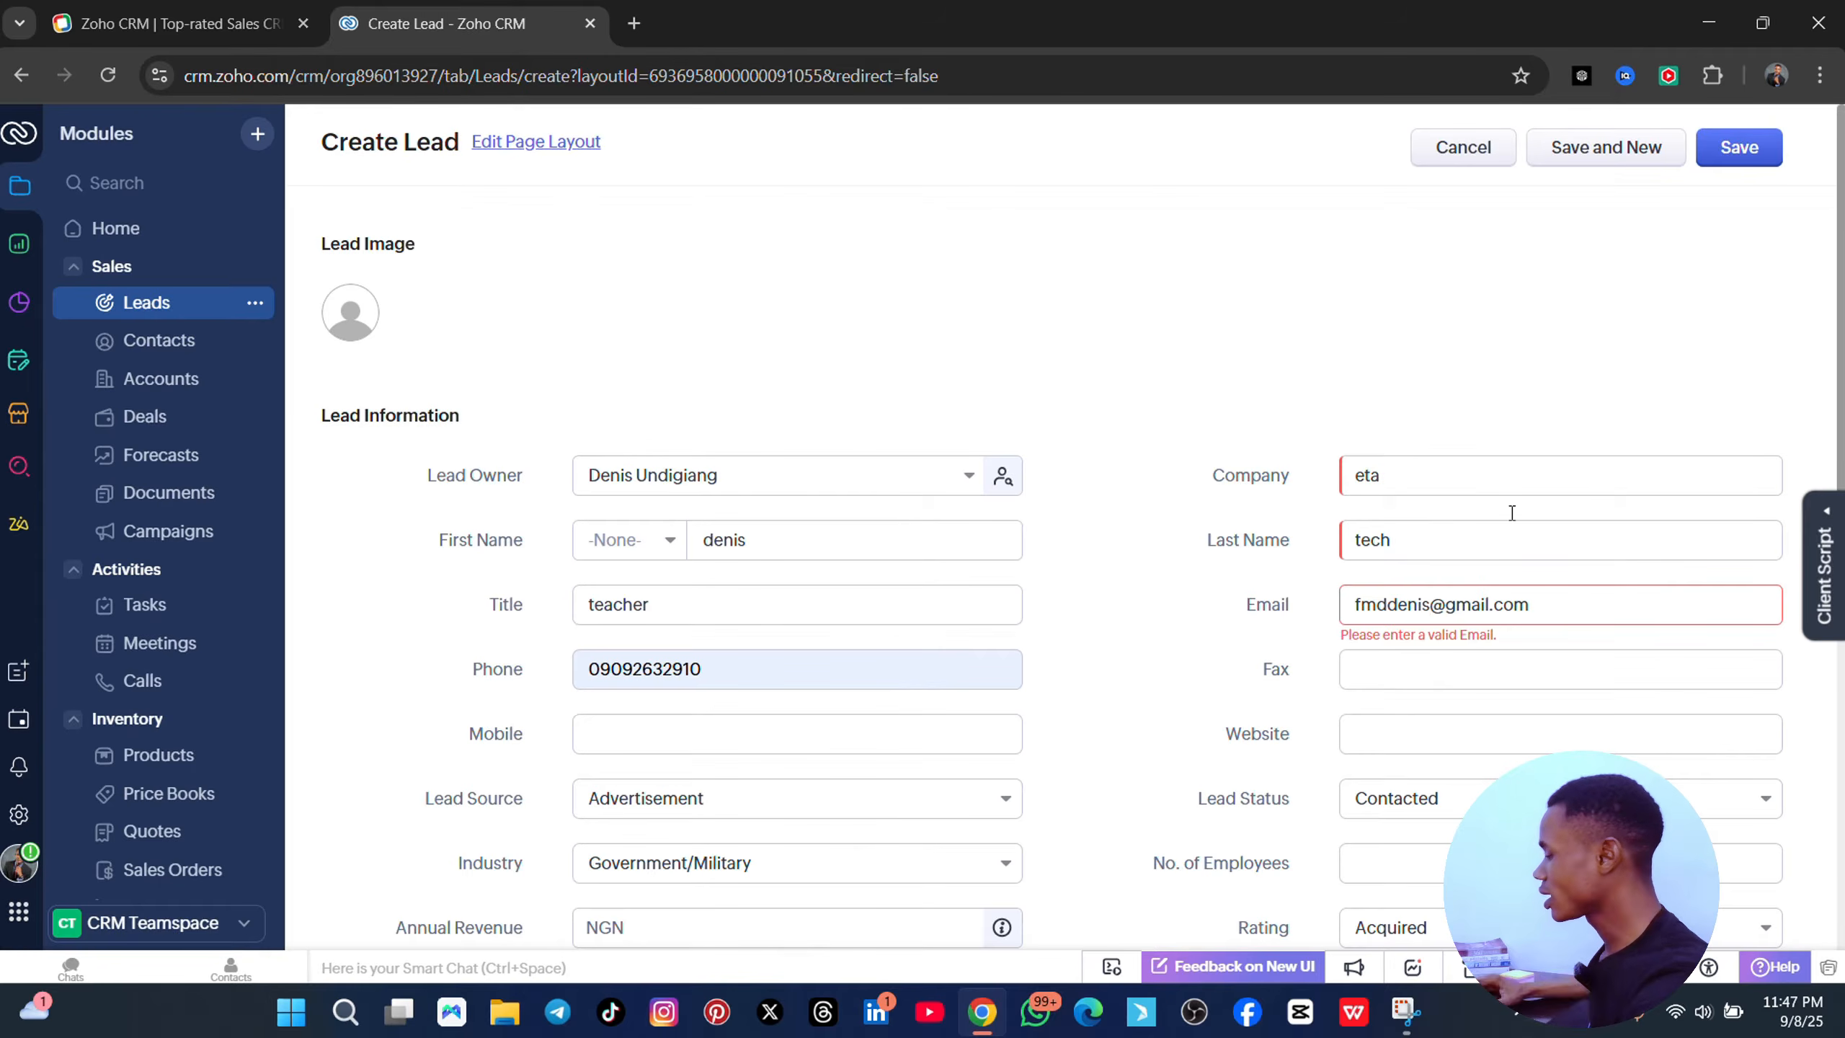
- Save the Create Lead form for the eta teacher lead to open its record page
left_click(1738, 148)
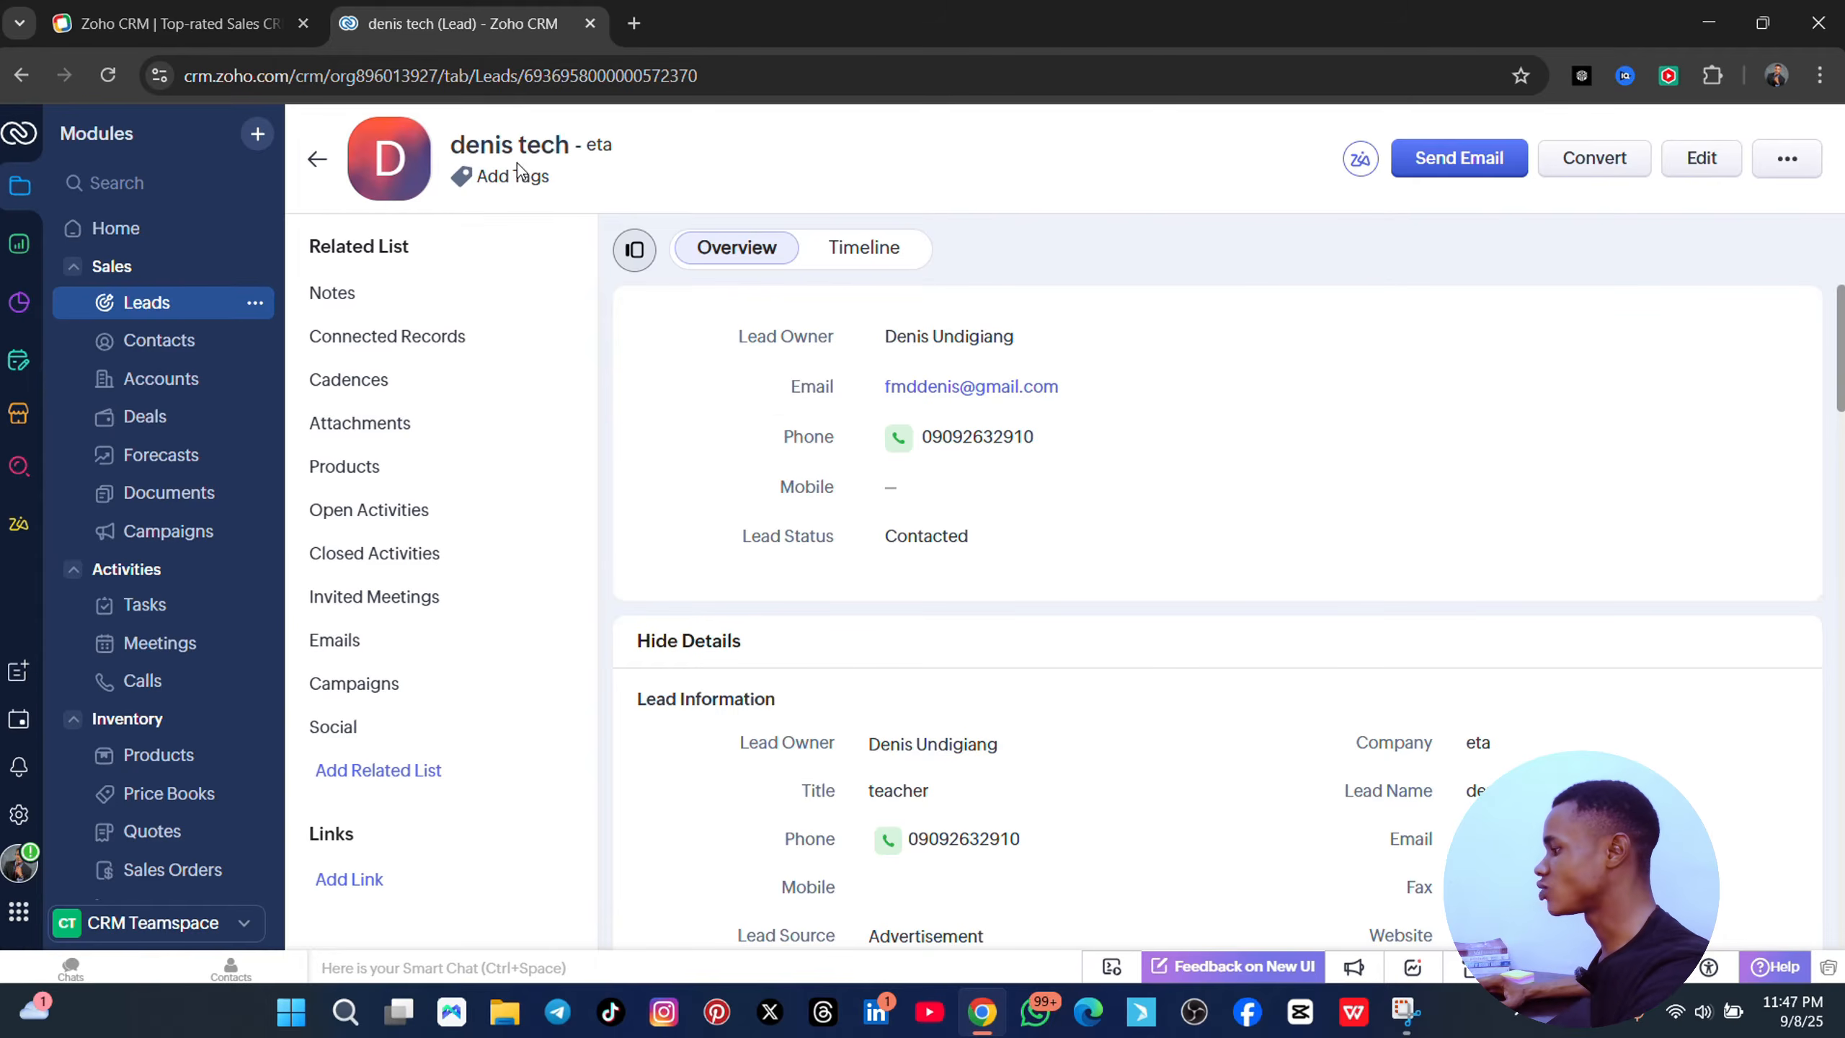
- Replace the lead's Title 'teacher' with 'web designer' inline on the record
scroll(1002, 377, "down", 3)
scroll(988, 356, "up", 3)
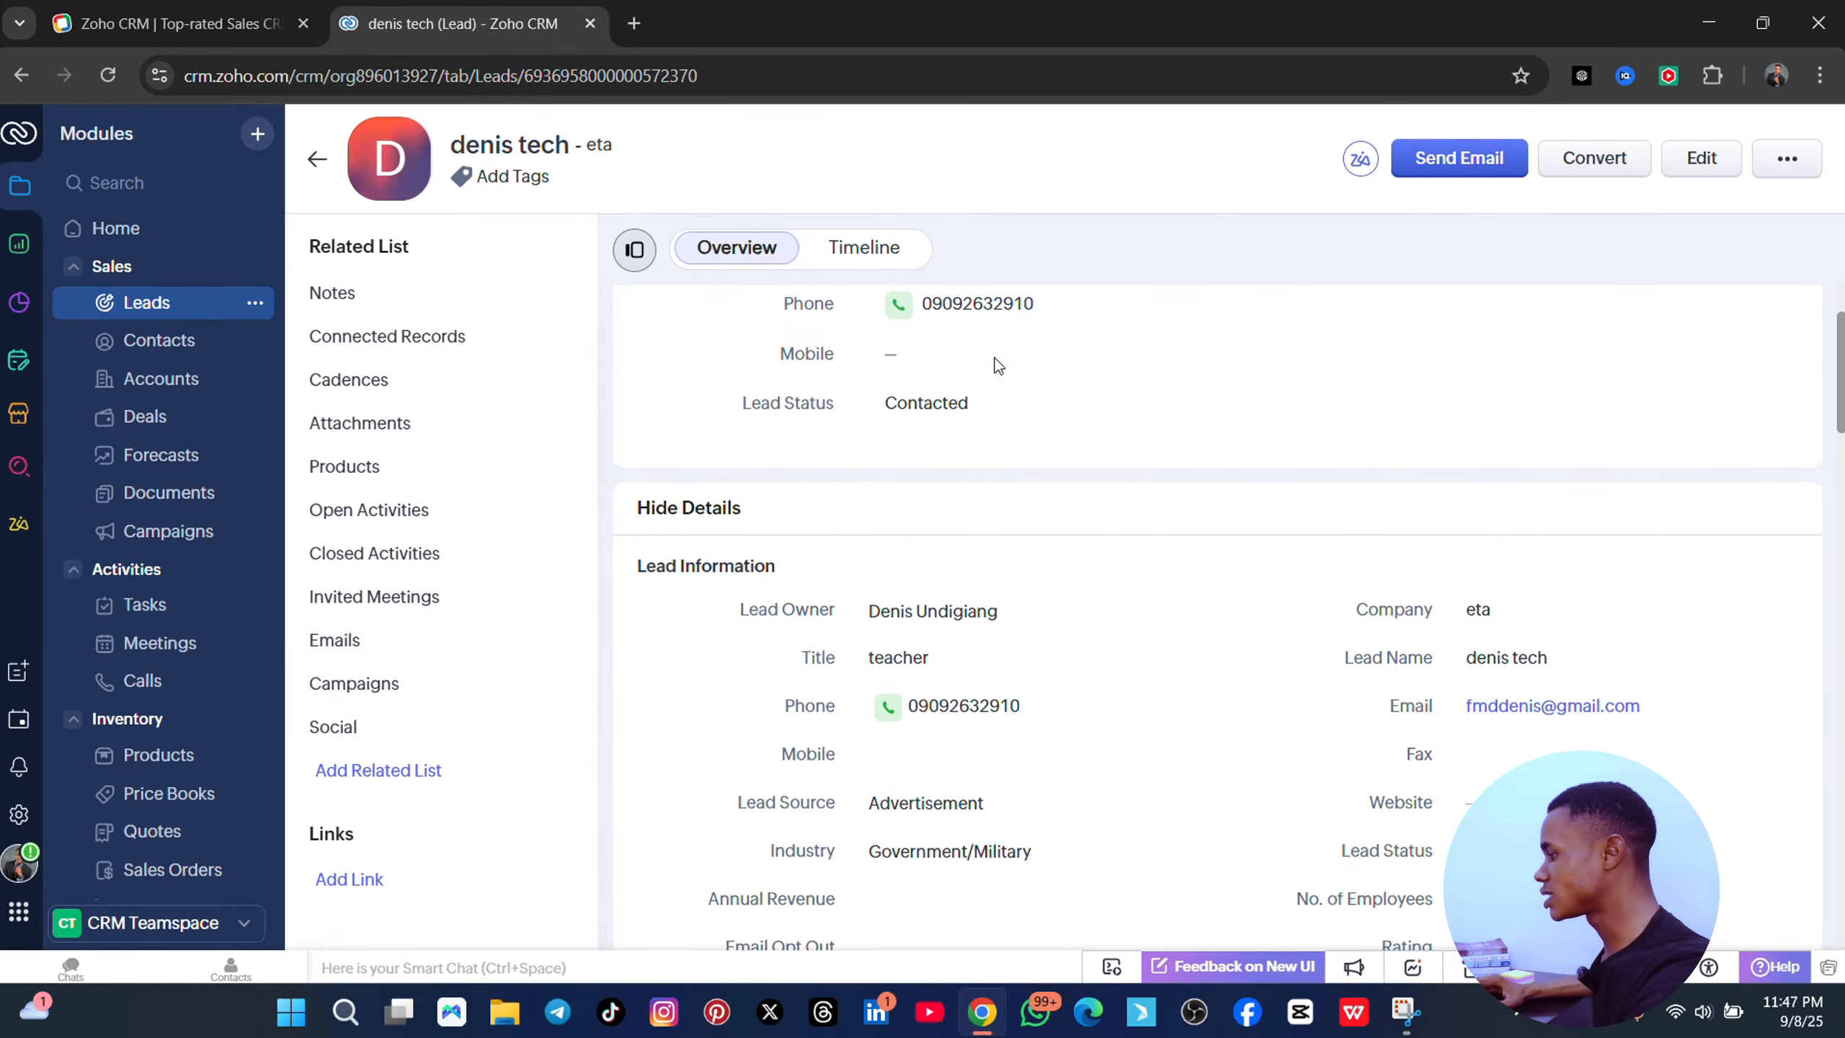
scroll(981, 465, "down", 1)
scroll(974, 472, "down", 2)
scroll(955, 404, "up", 2)
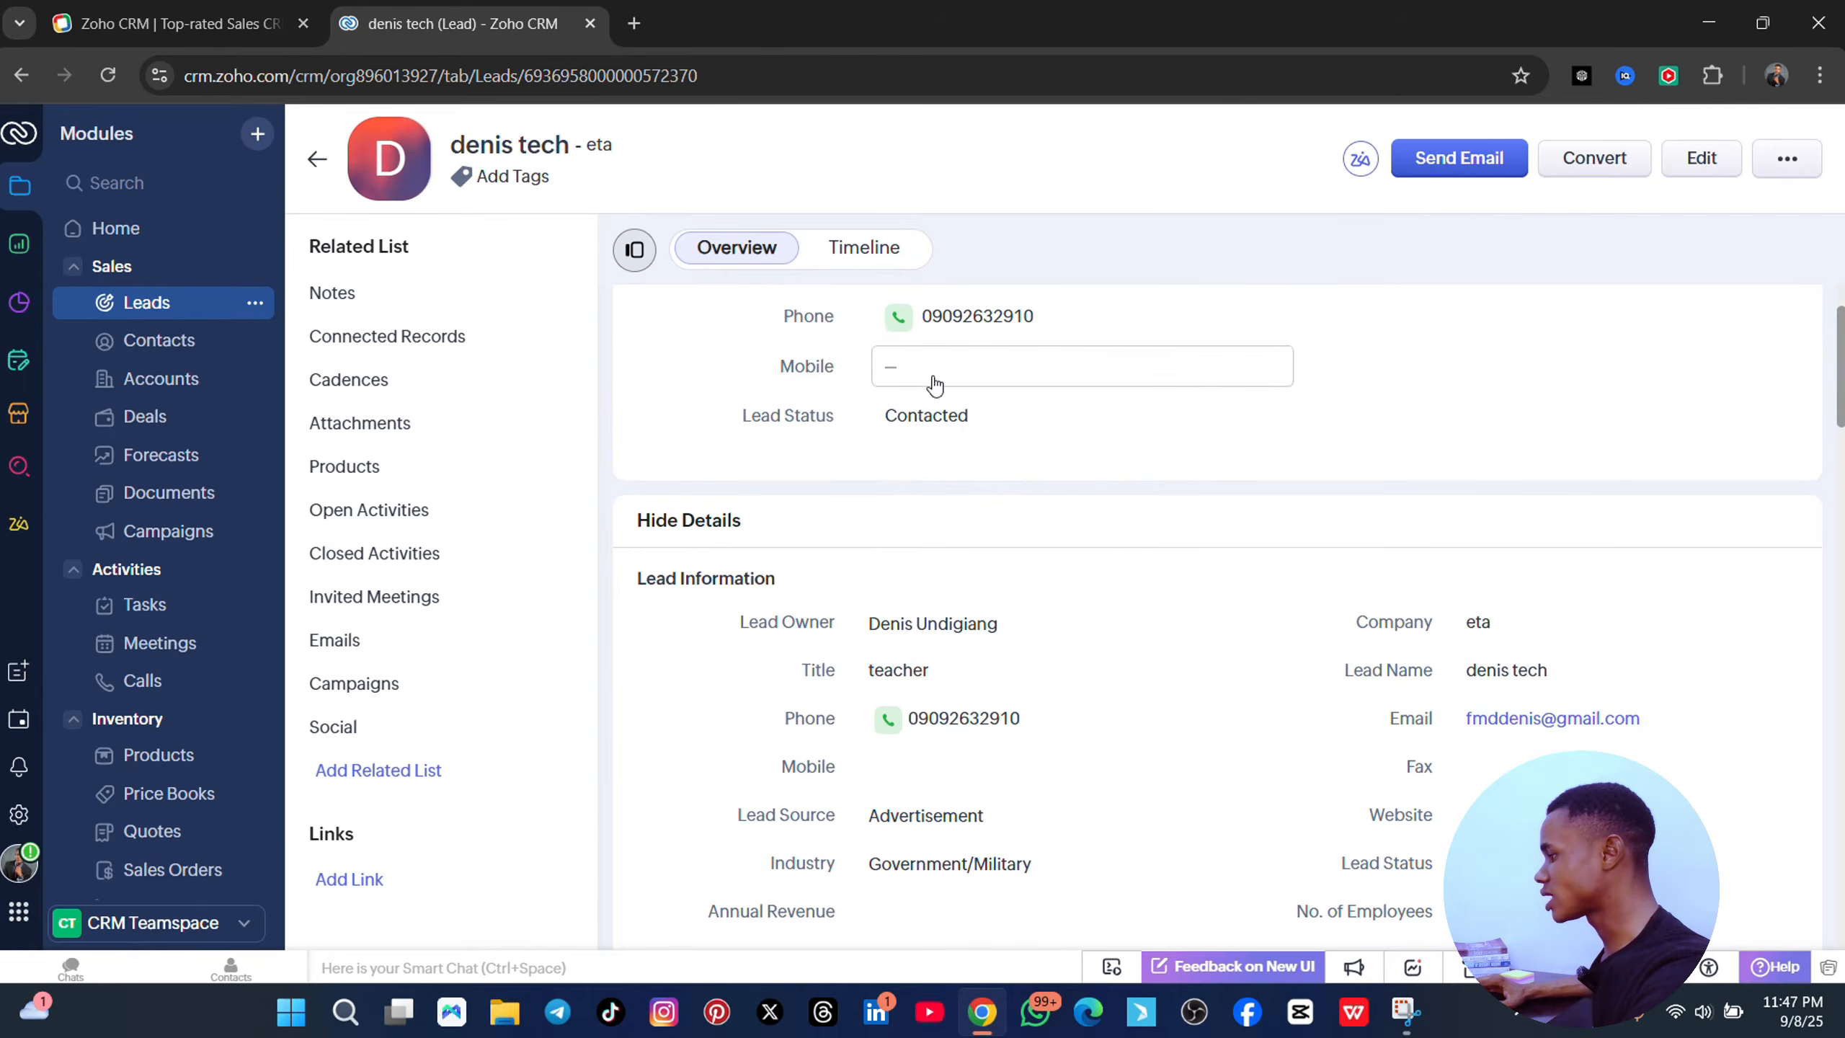
scroll(1015, 397, "down", 8)
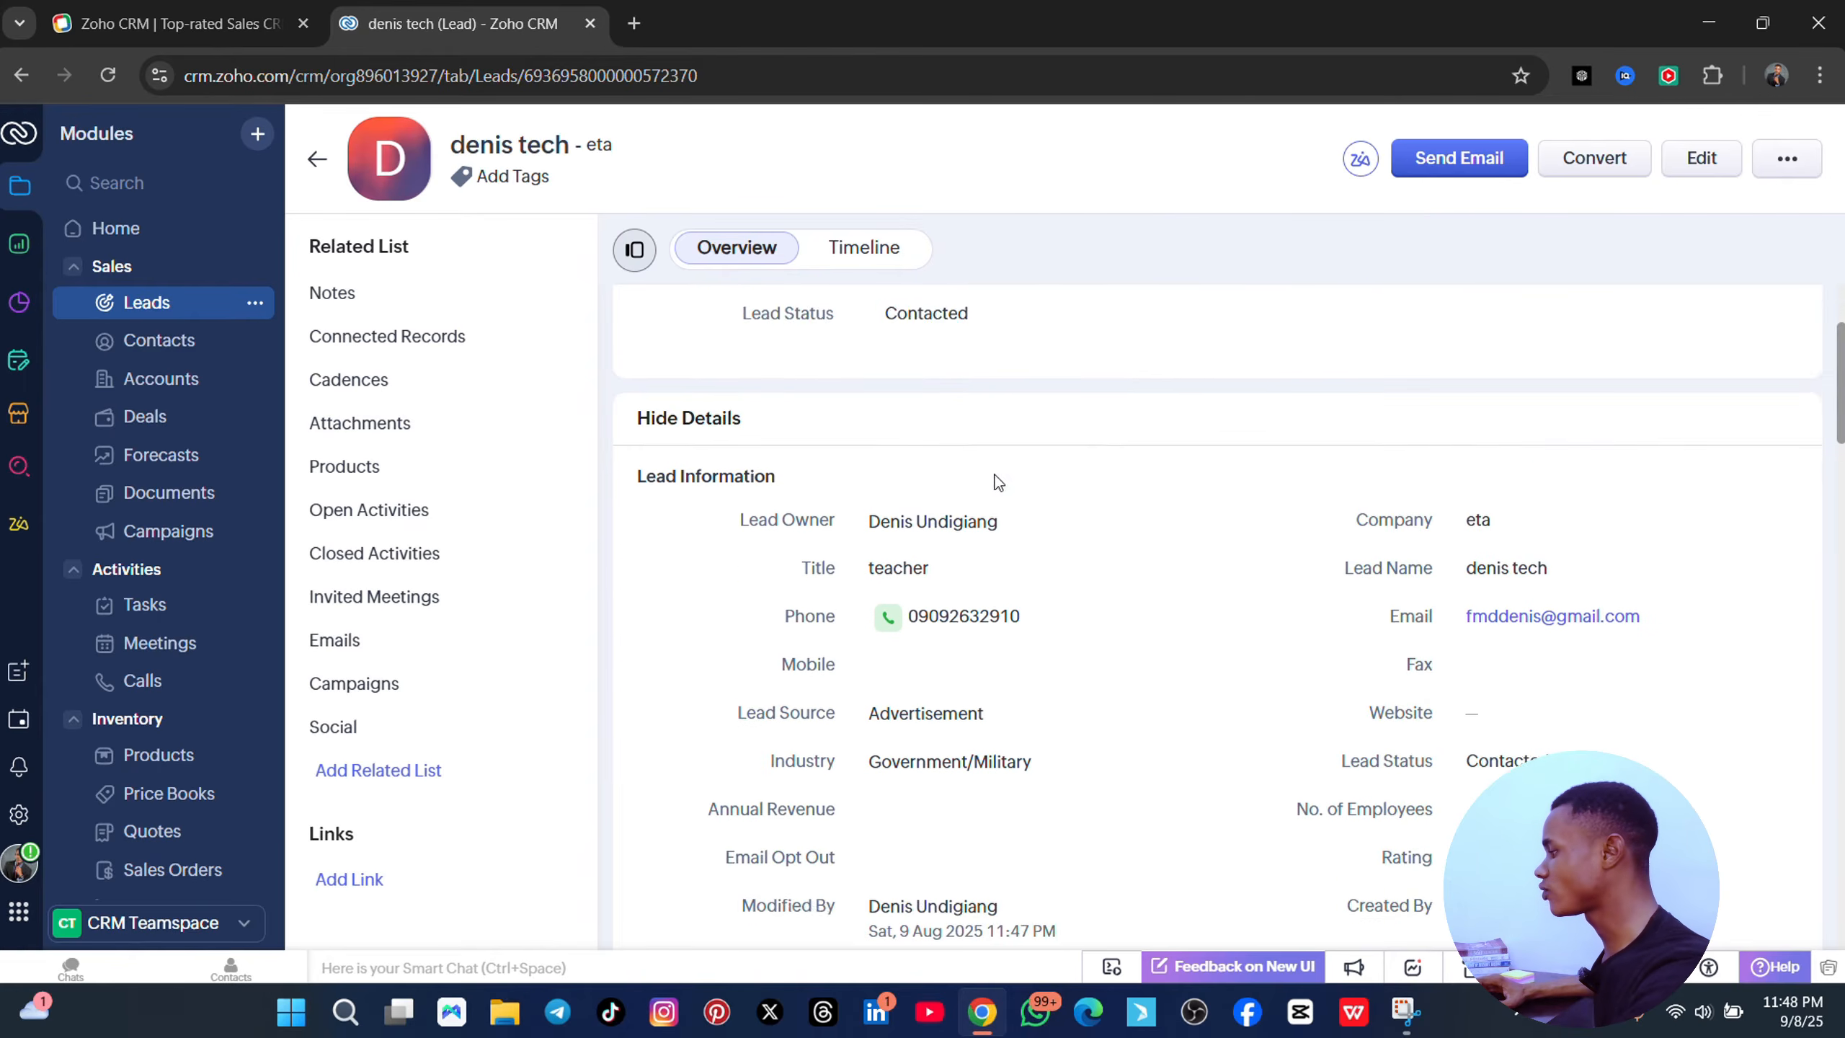
scroll(1017, 531, "up", 5)
scroll(976, 536, "up", 3)
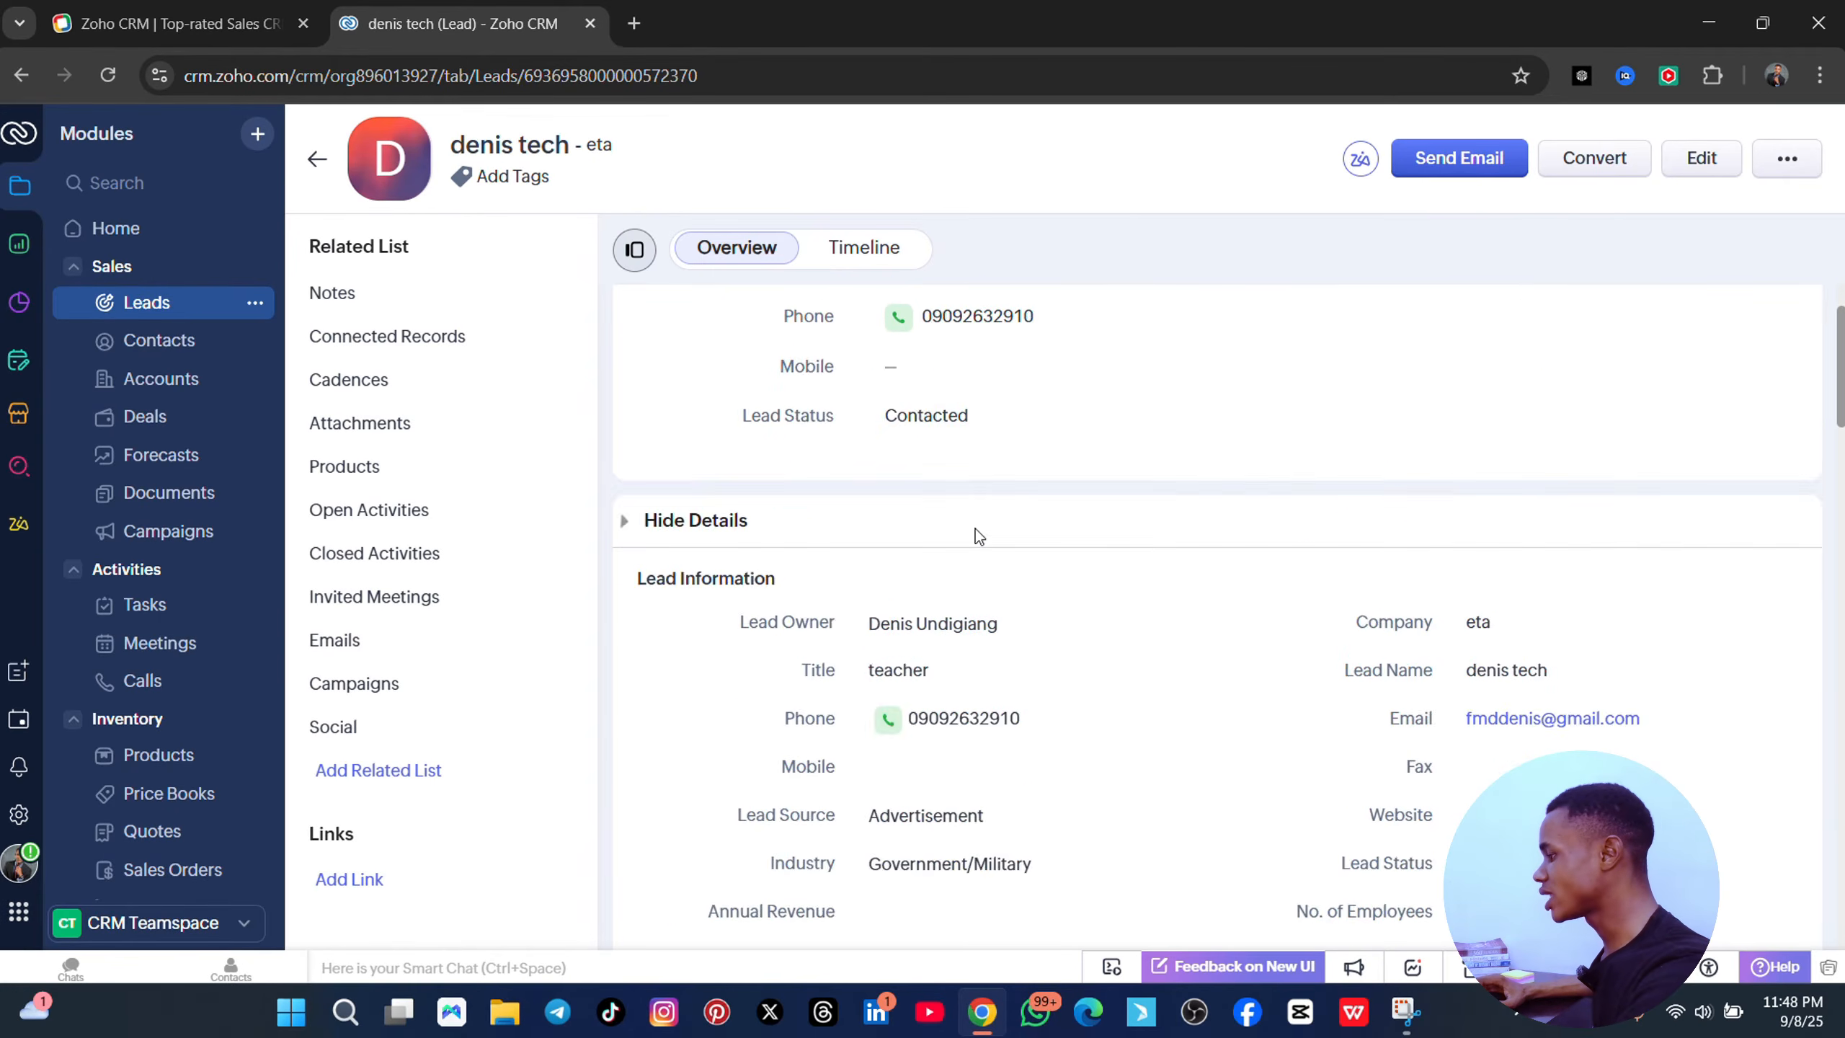
scroll(976, 536, "down", 4)
scroll(959, 450, "up", 1)
left_click(1018, 435)
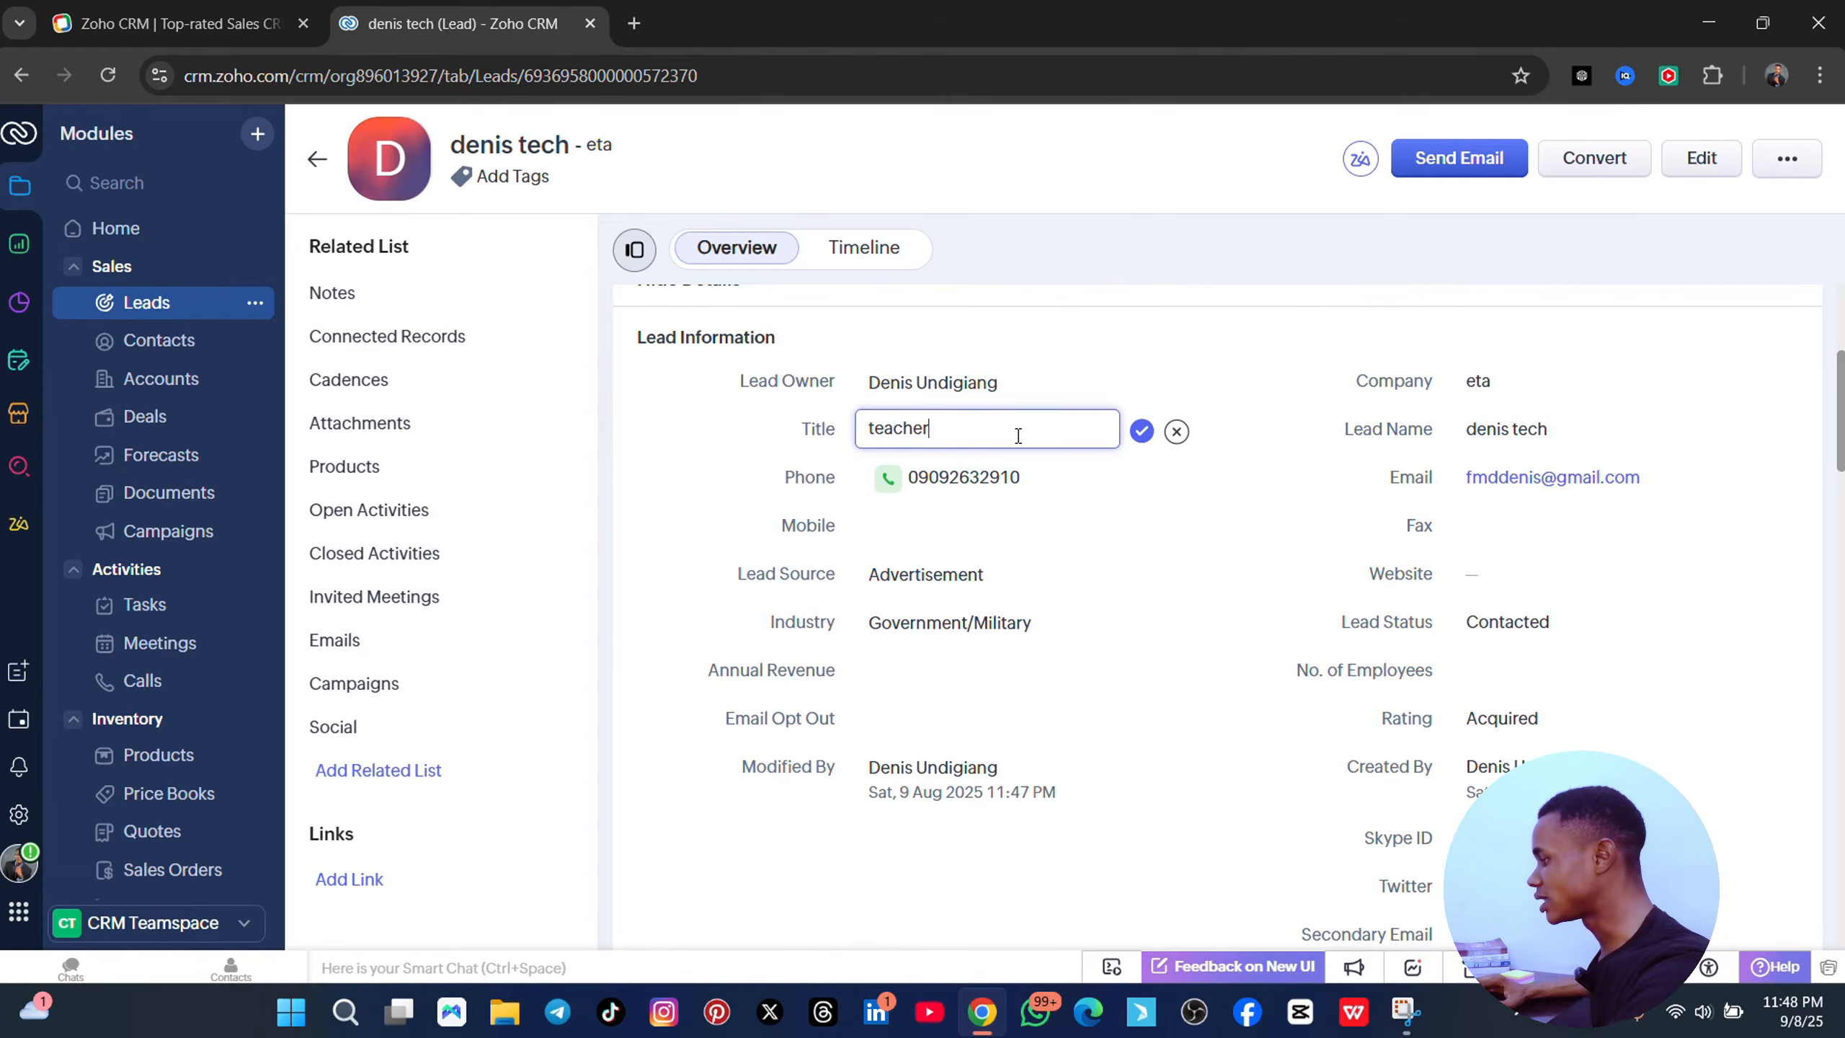
key("ctrl+a")
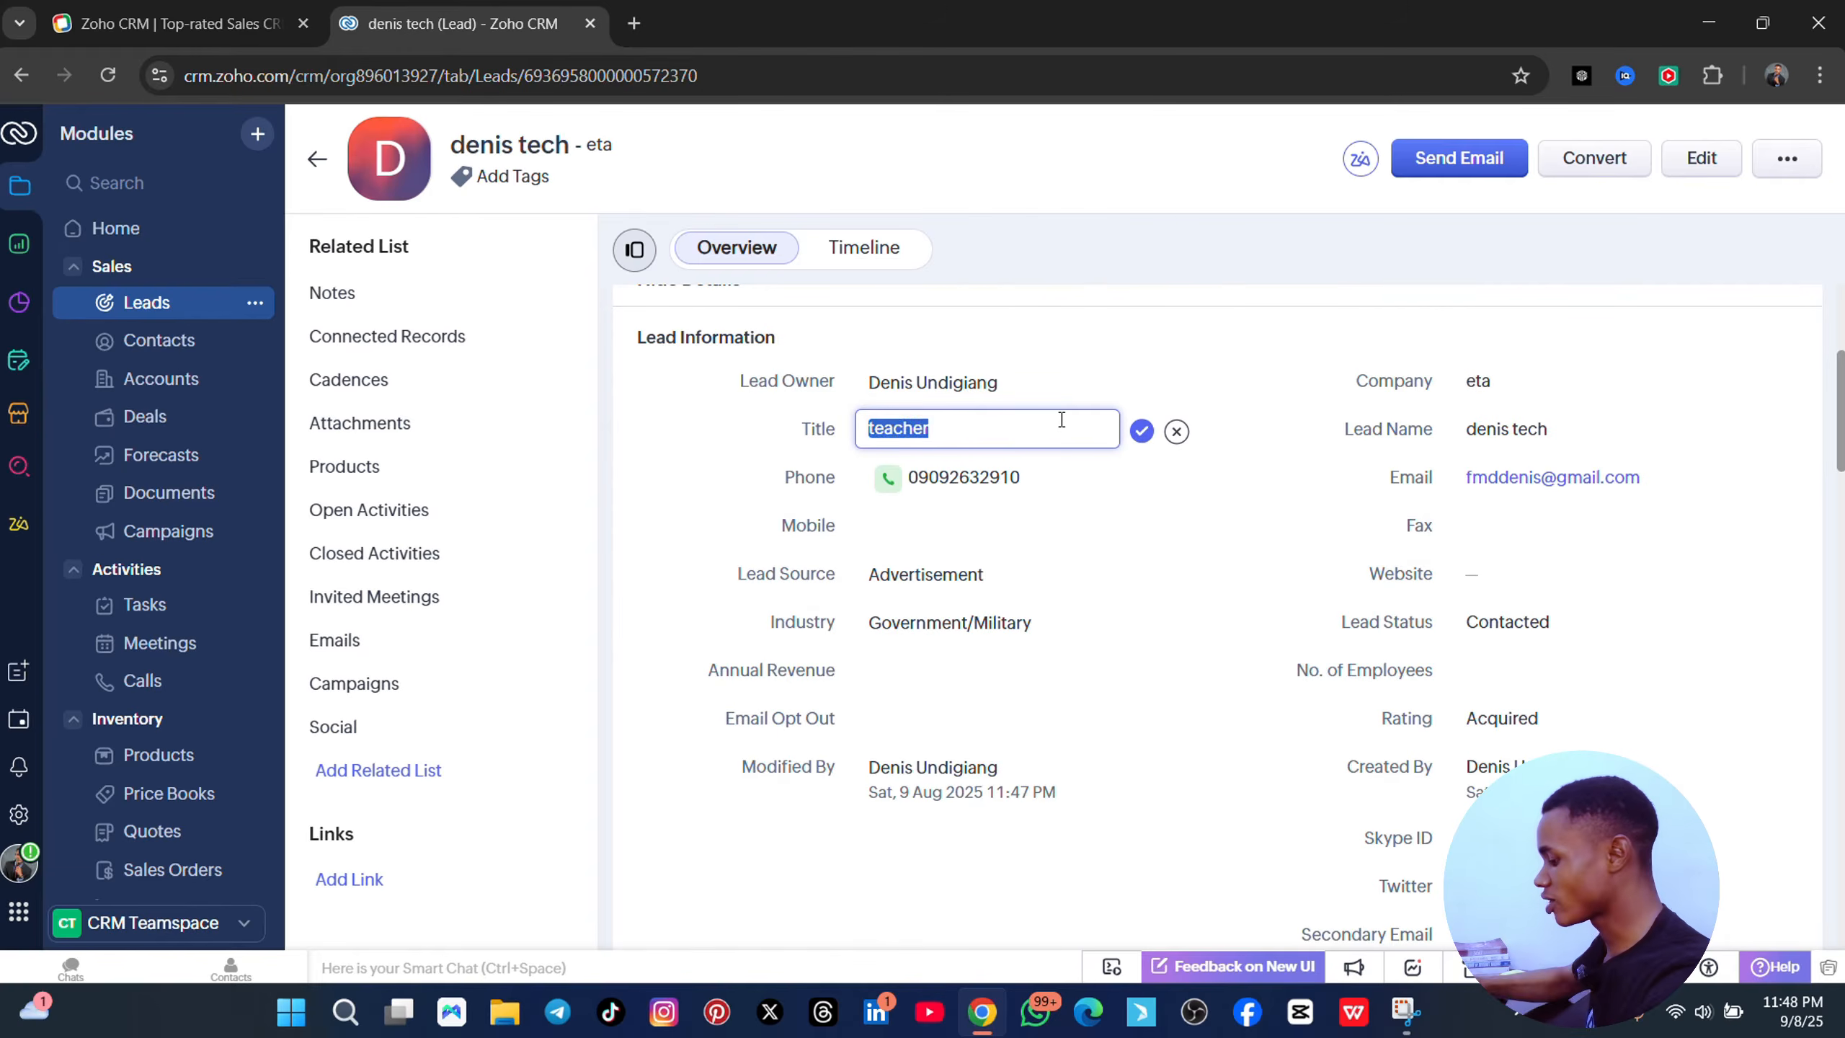
type("web desig")
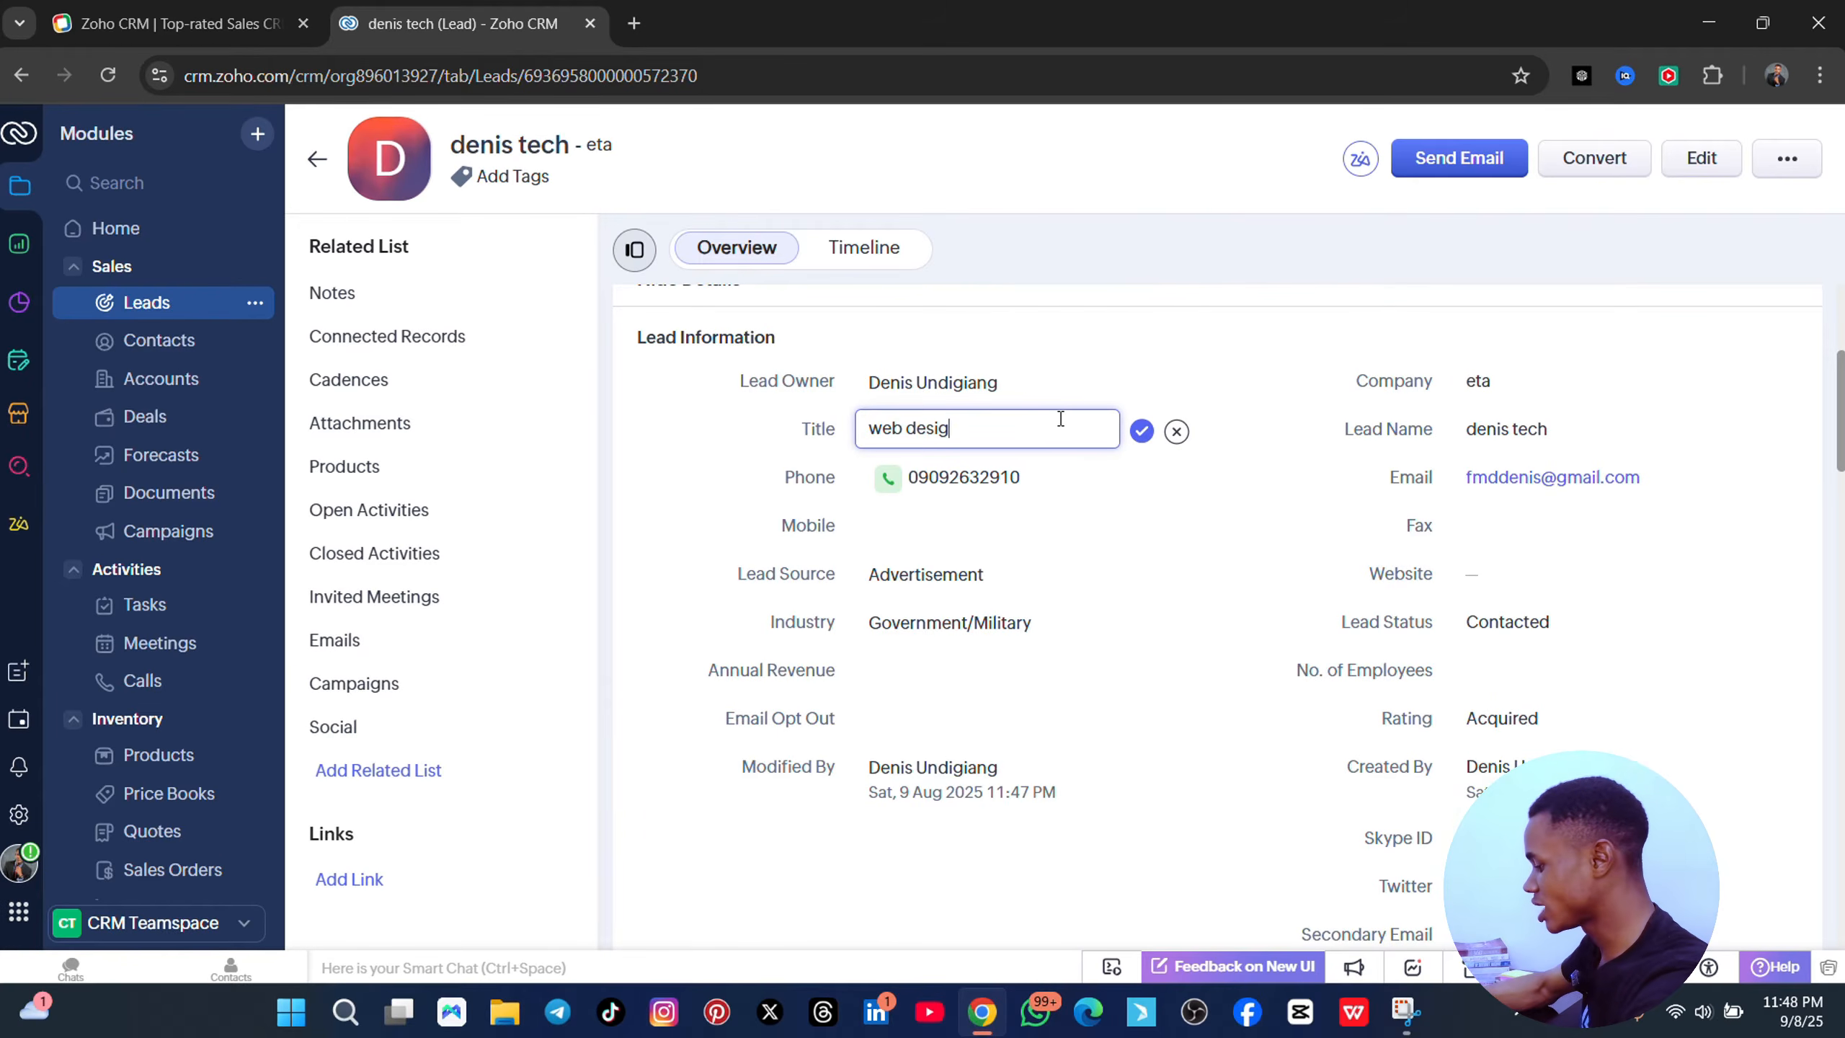
type("ner")
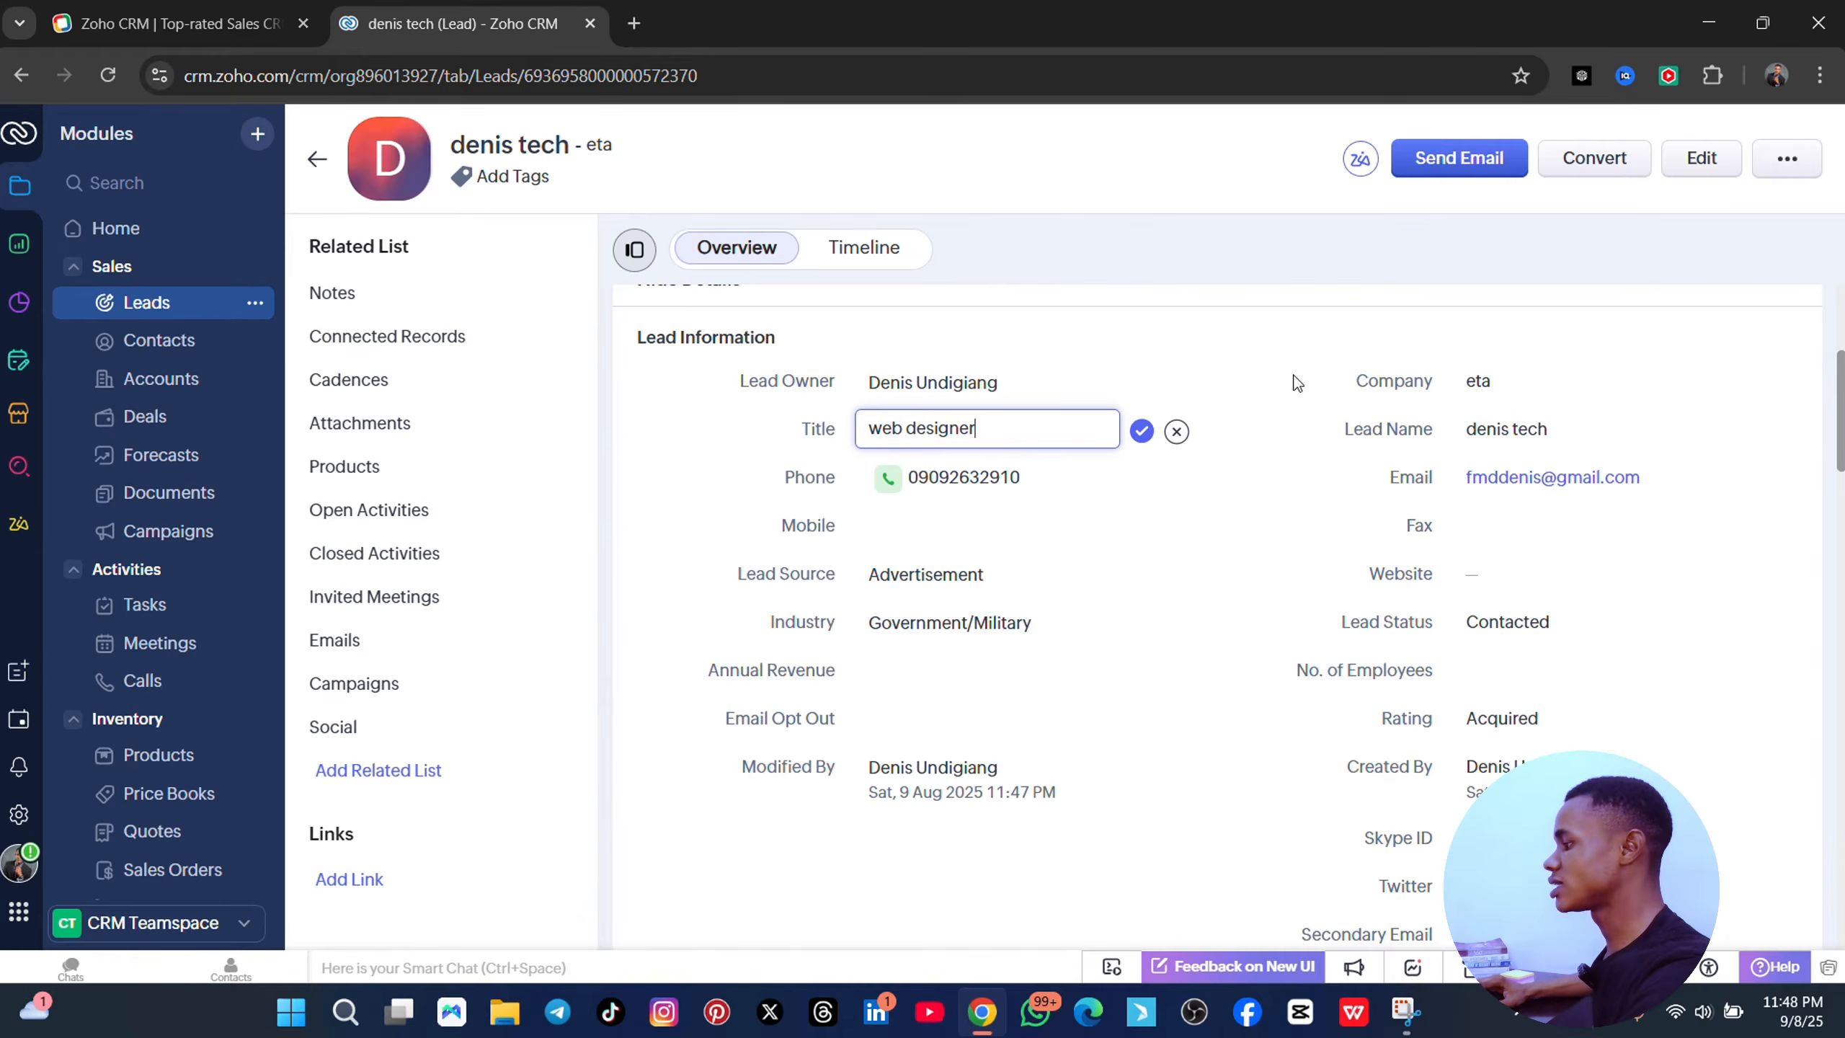
scroll(1151, 574, "down", 5)
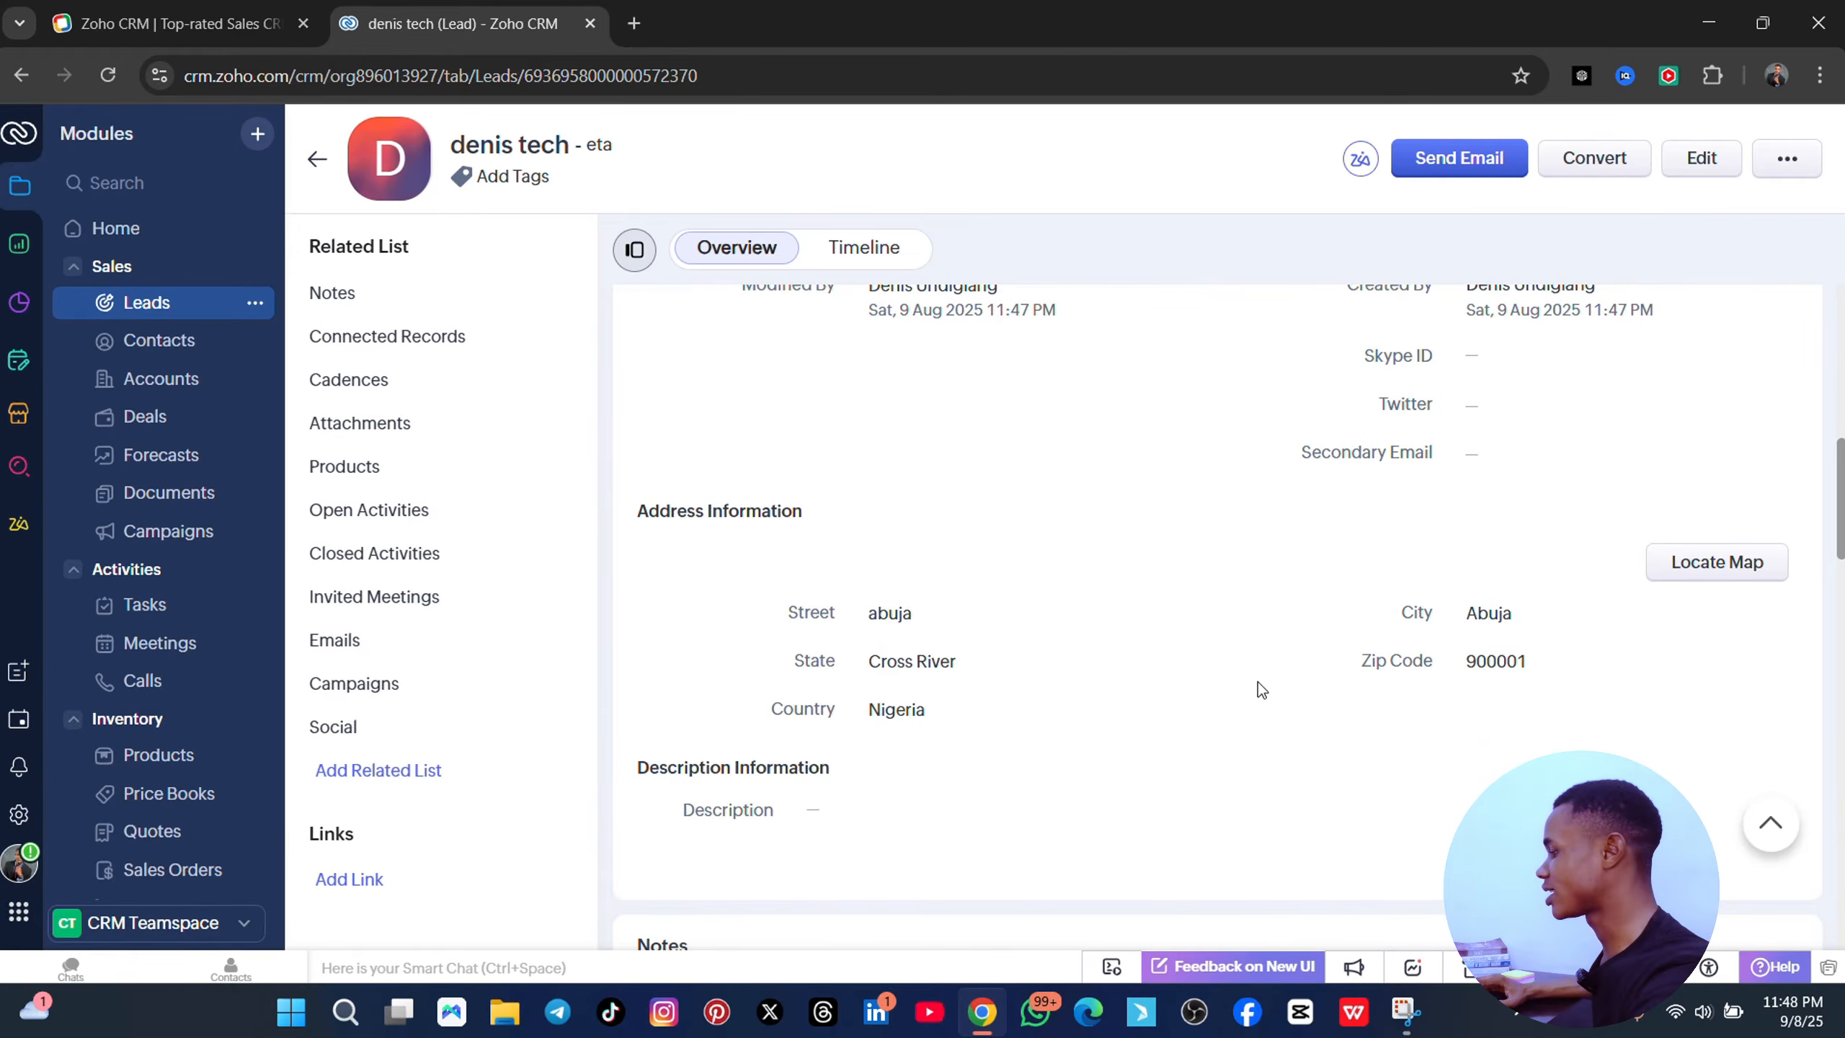
scroll(1260, 689, "down", 5)
scroll(1177, 431, "down", 15)
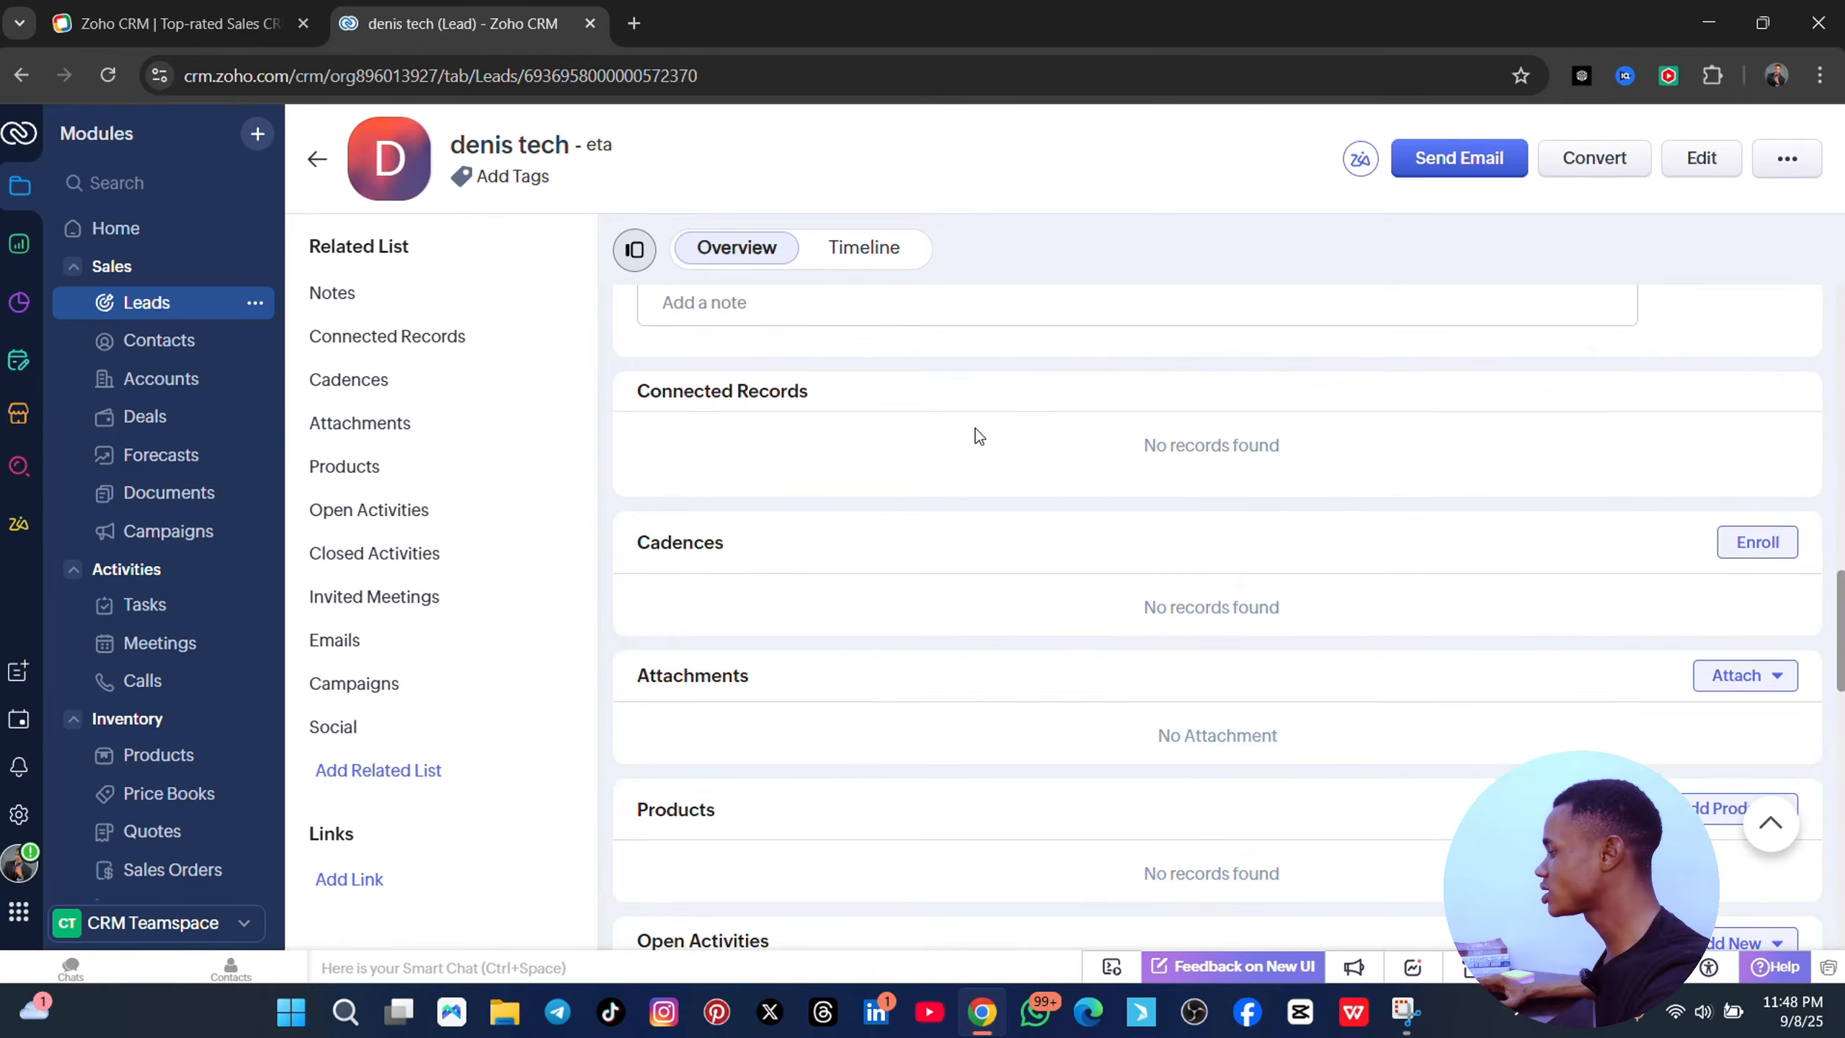
scroll(1026, 516, "down", 10)
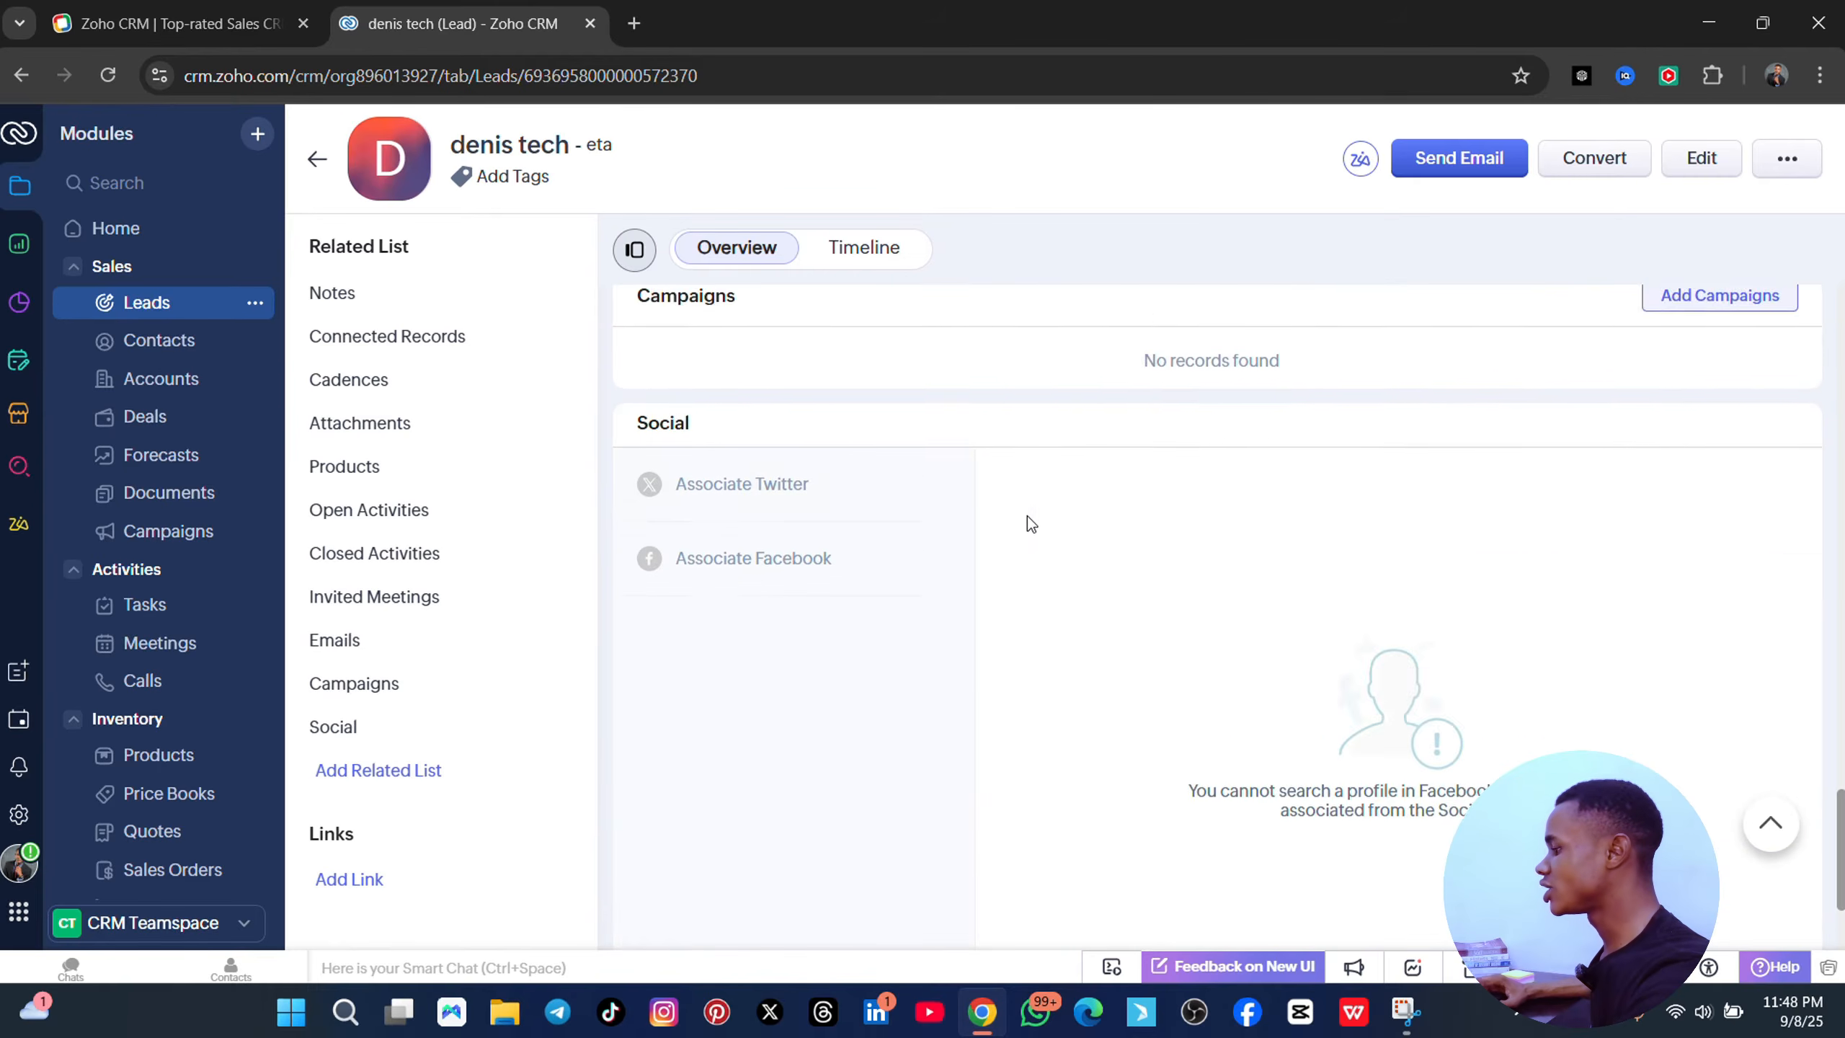
scroll(1087, 545, "up", 15)
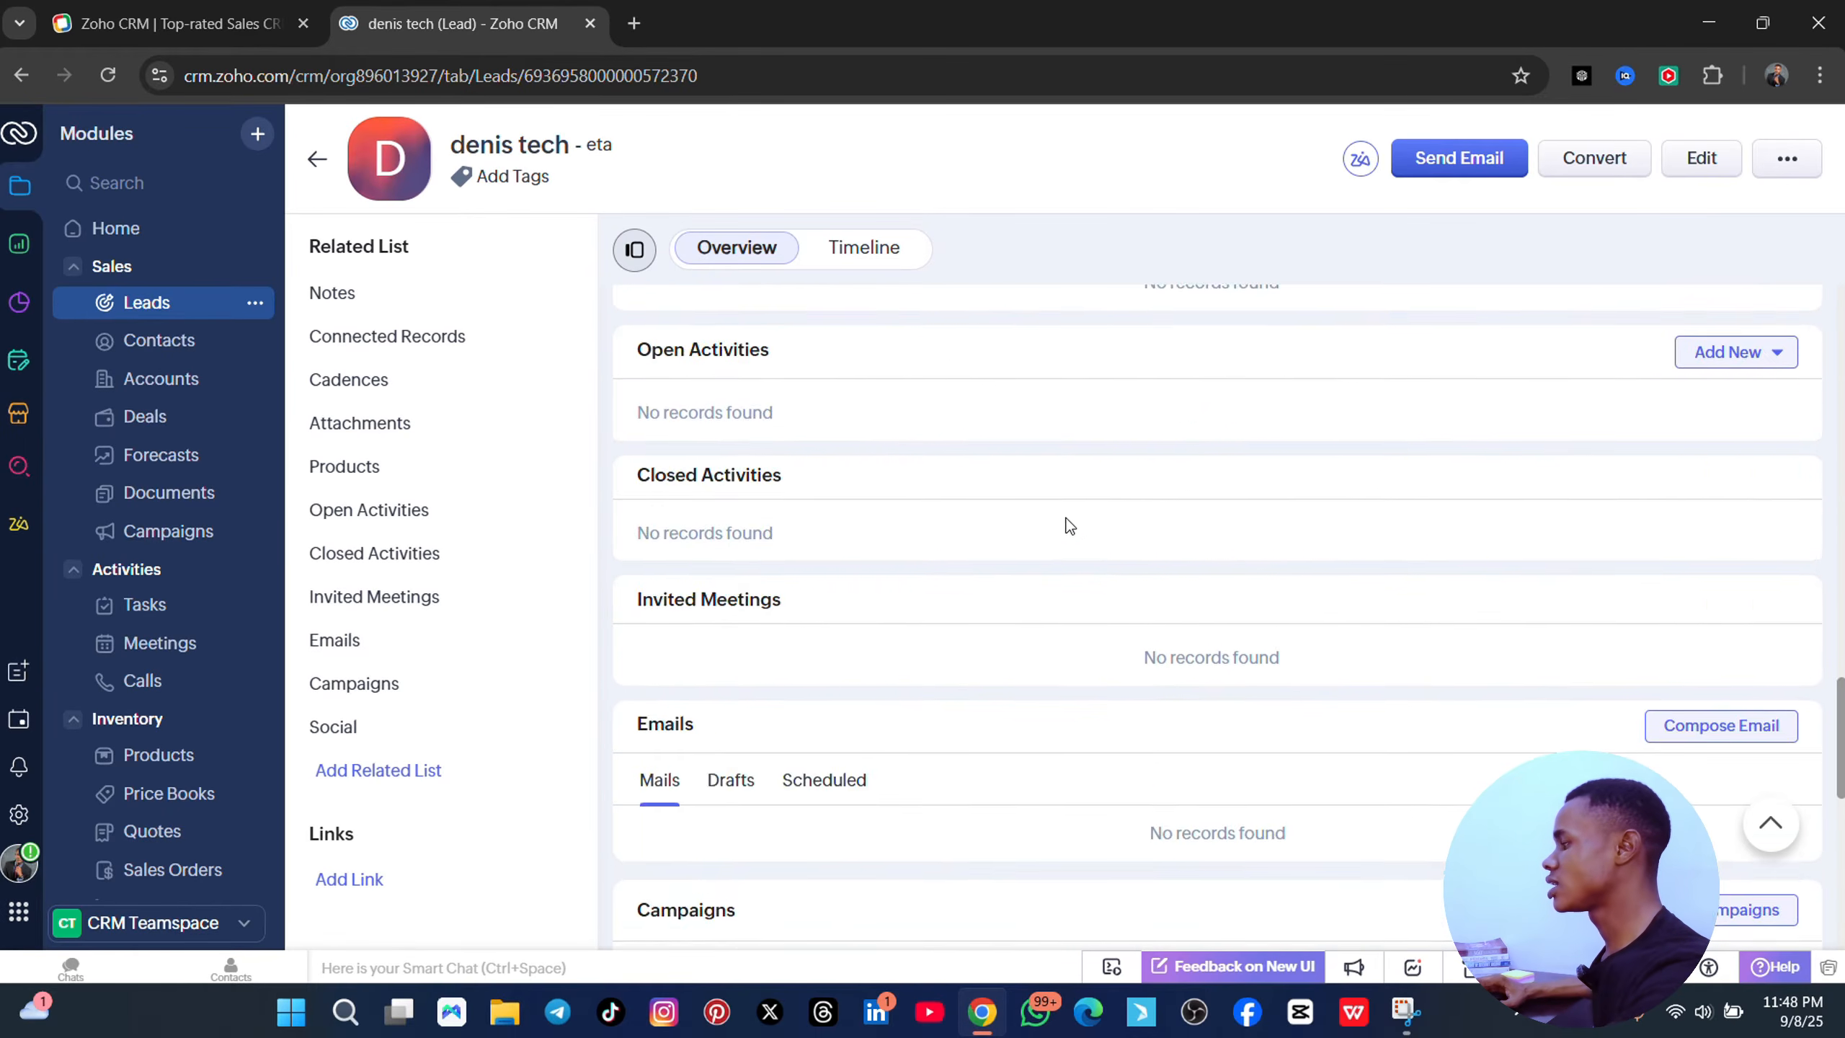
scroll(1051, 470, "up", 10)
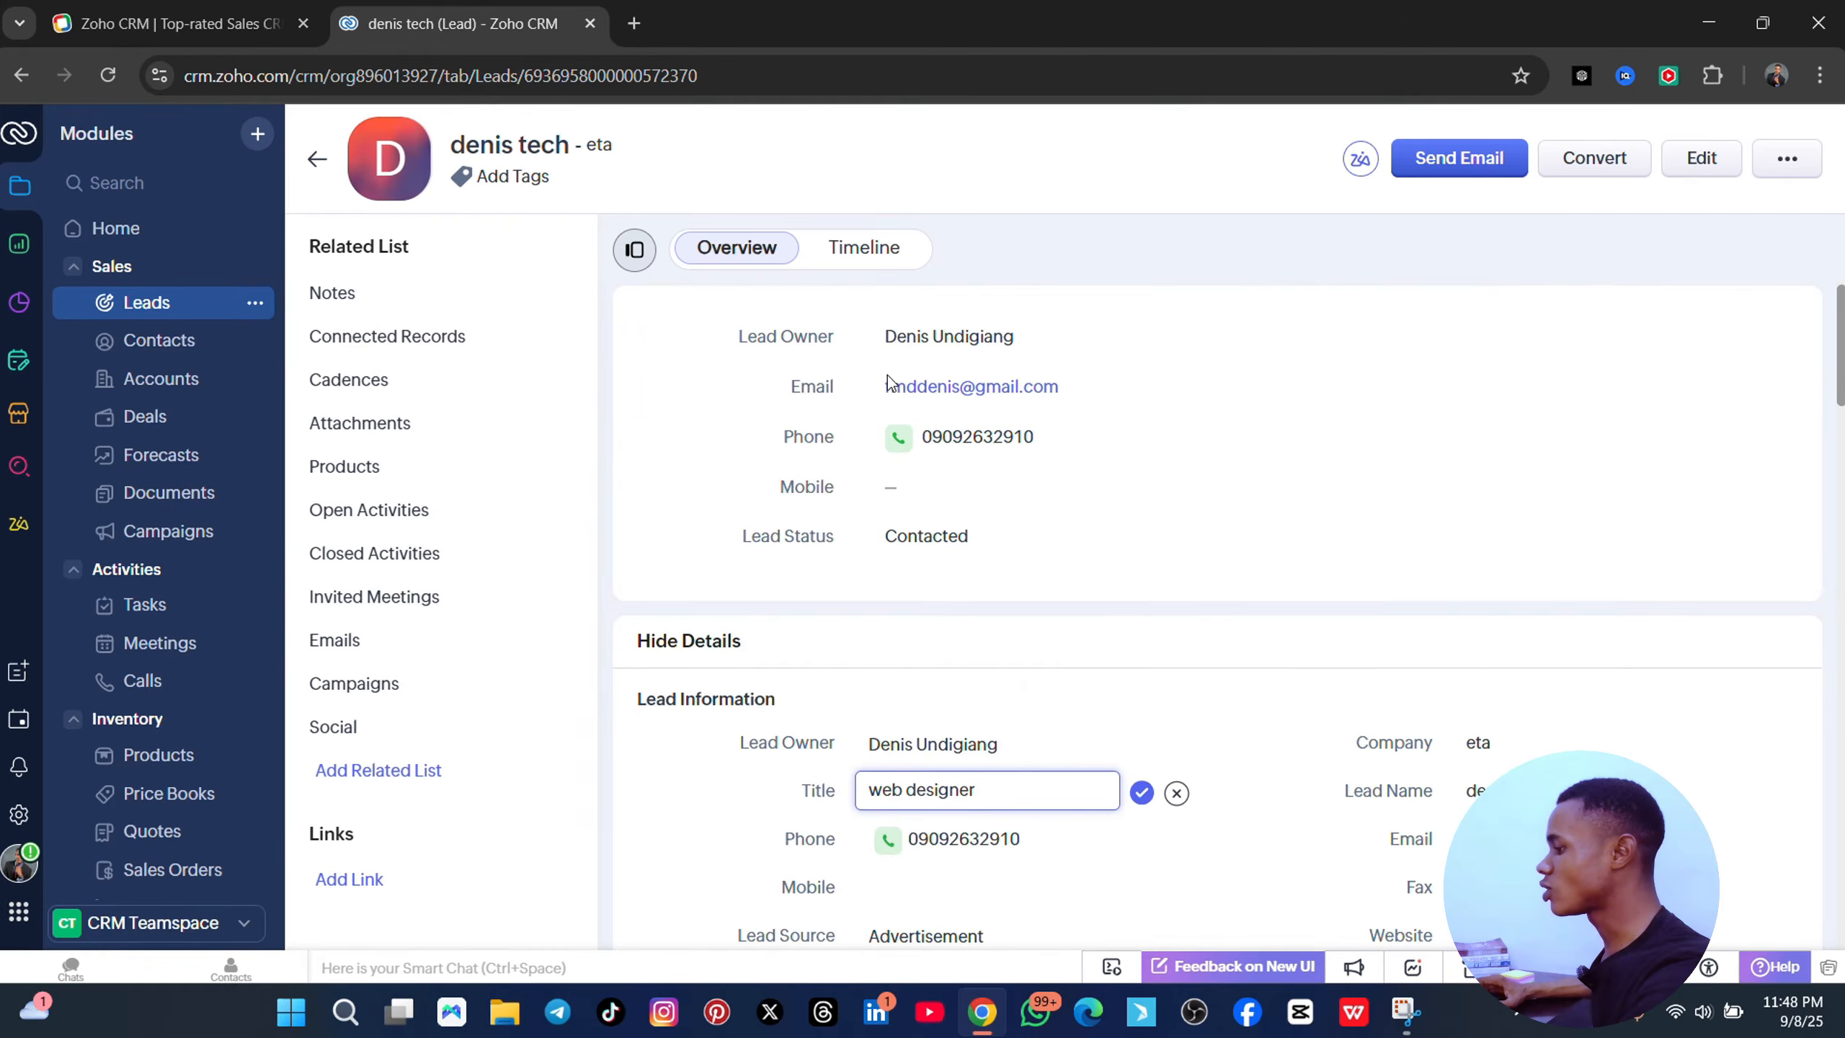
- Add and save a note about getting back to the lead with the normal price, fixing a typo
left_click(445, 294)
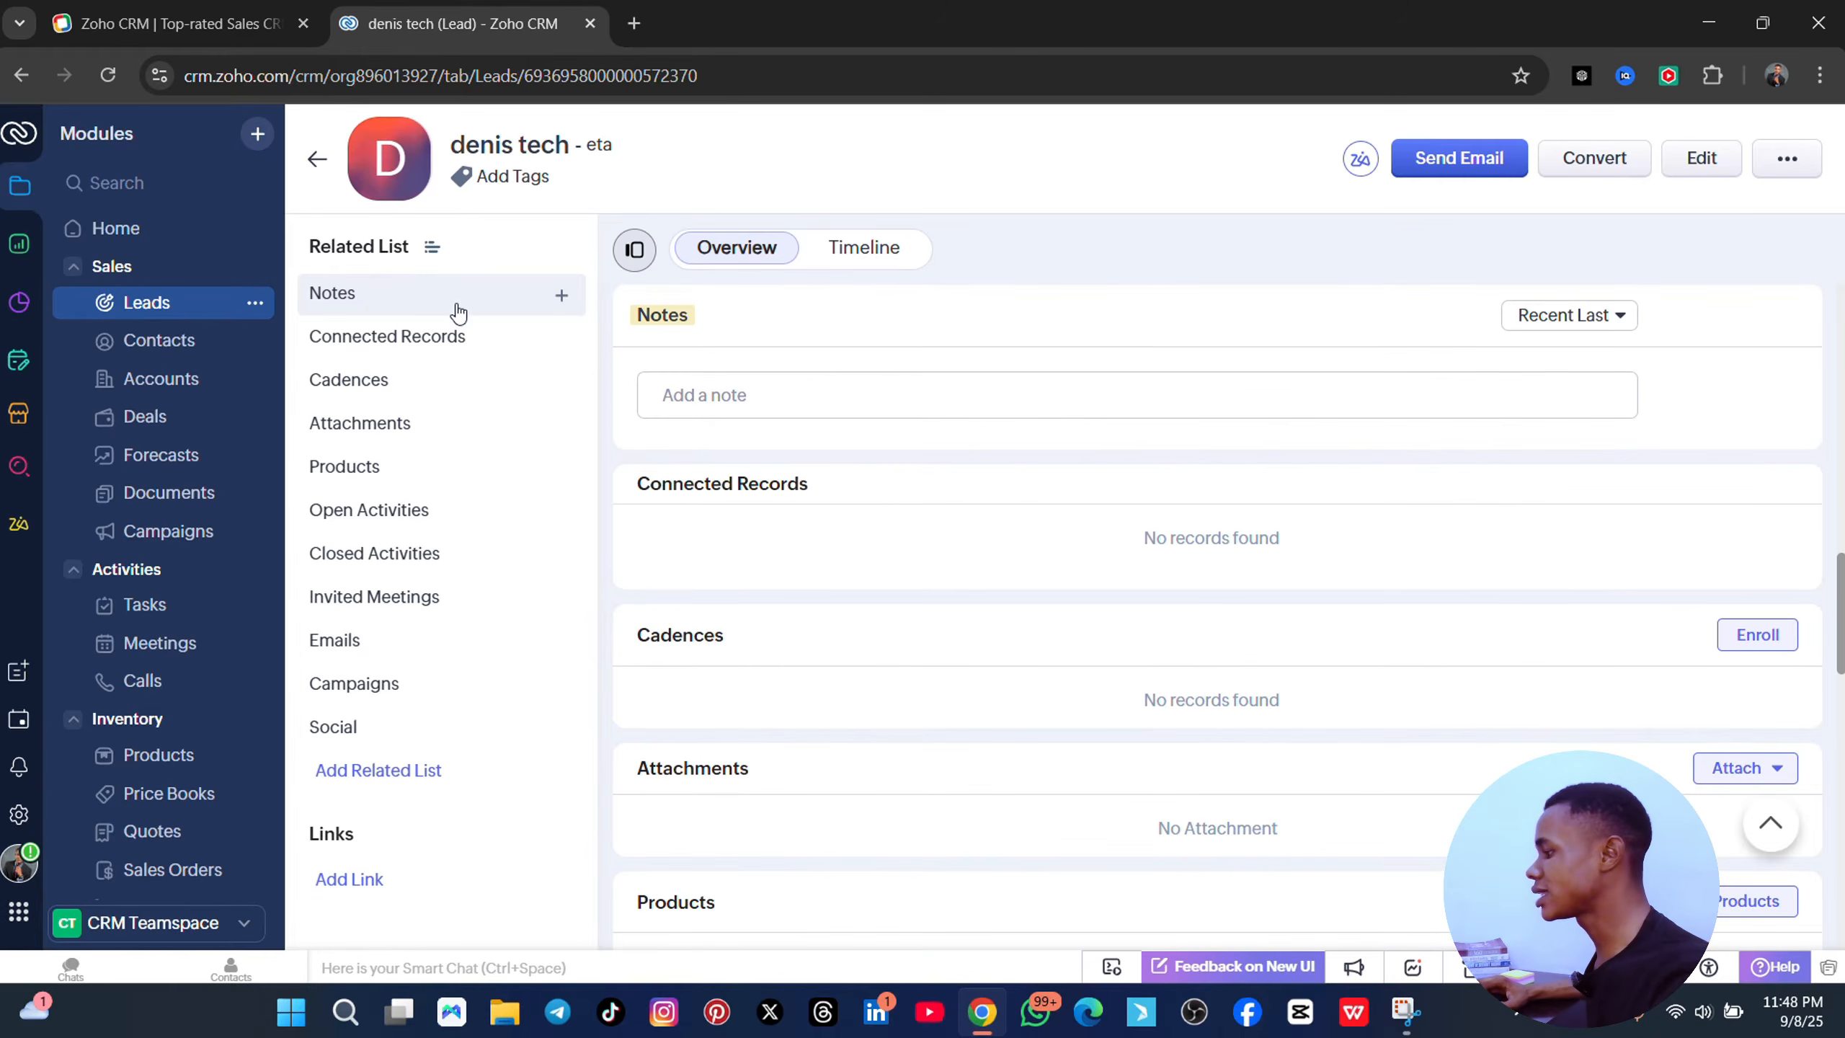
left_click(738, 393)
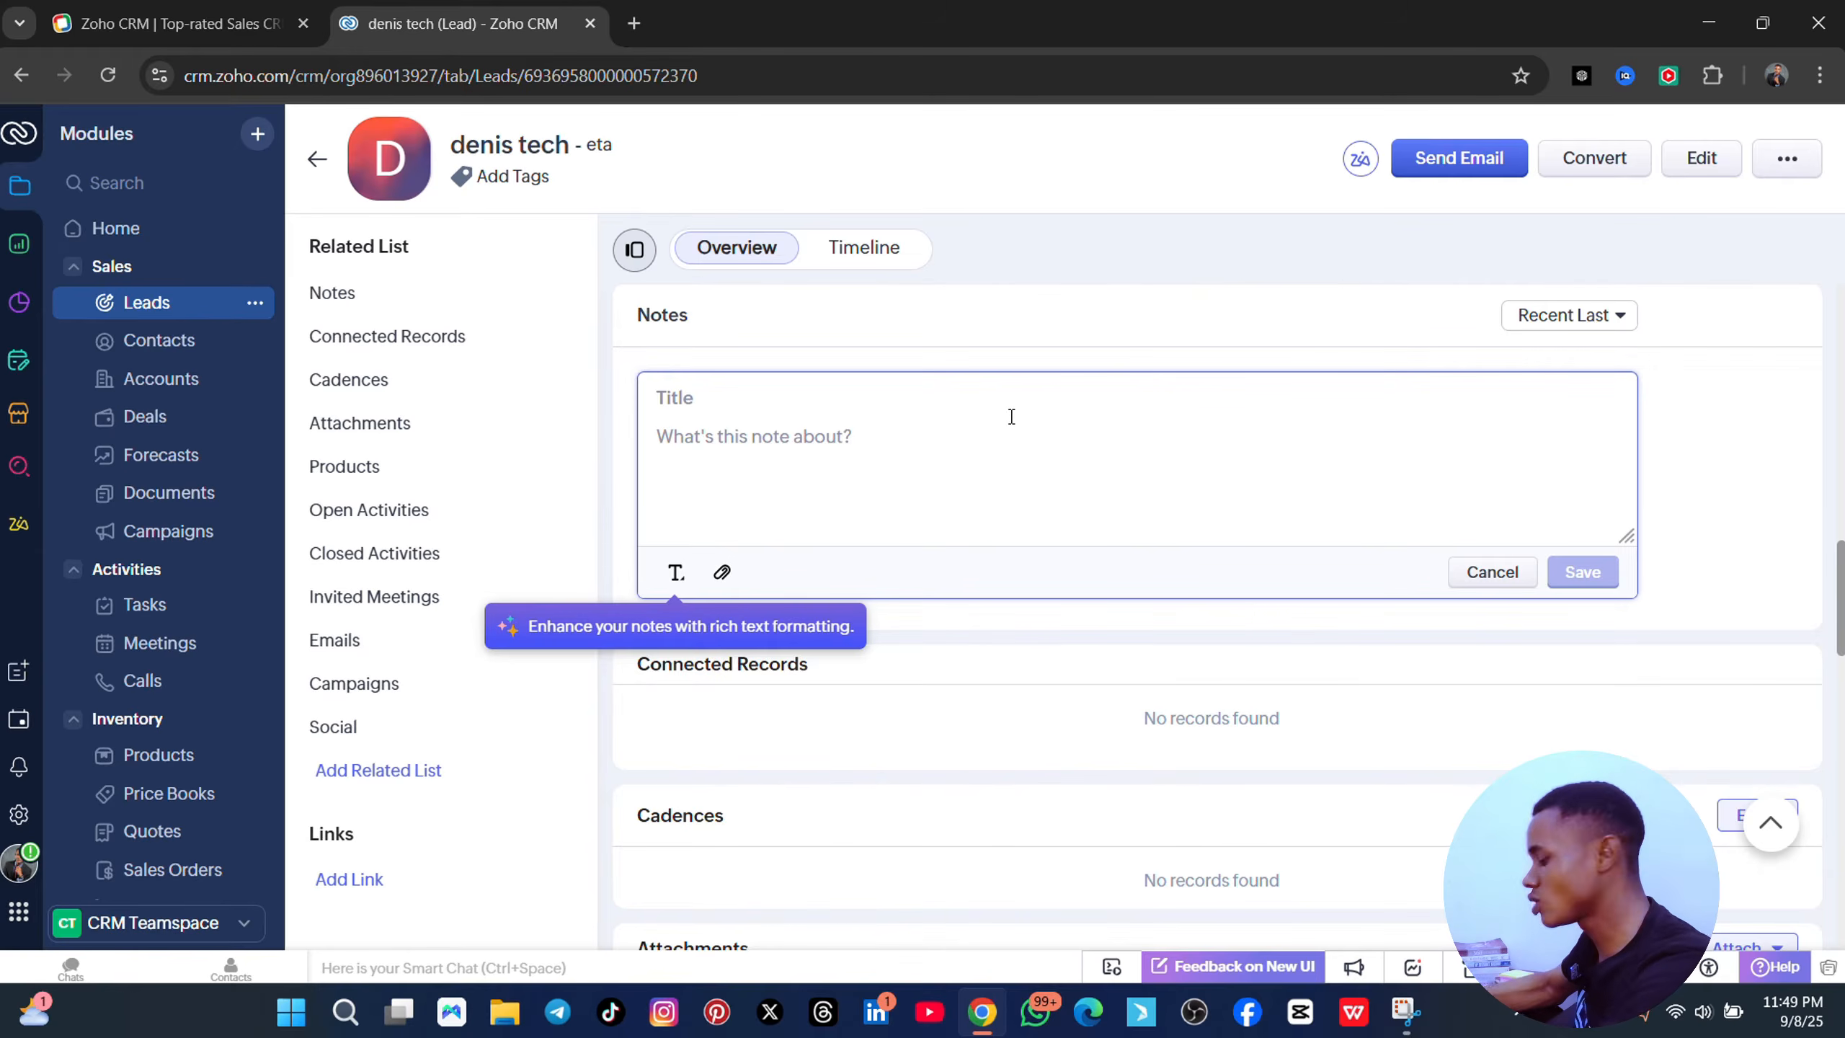
type("get")
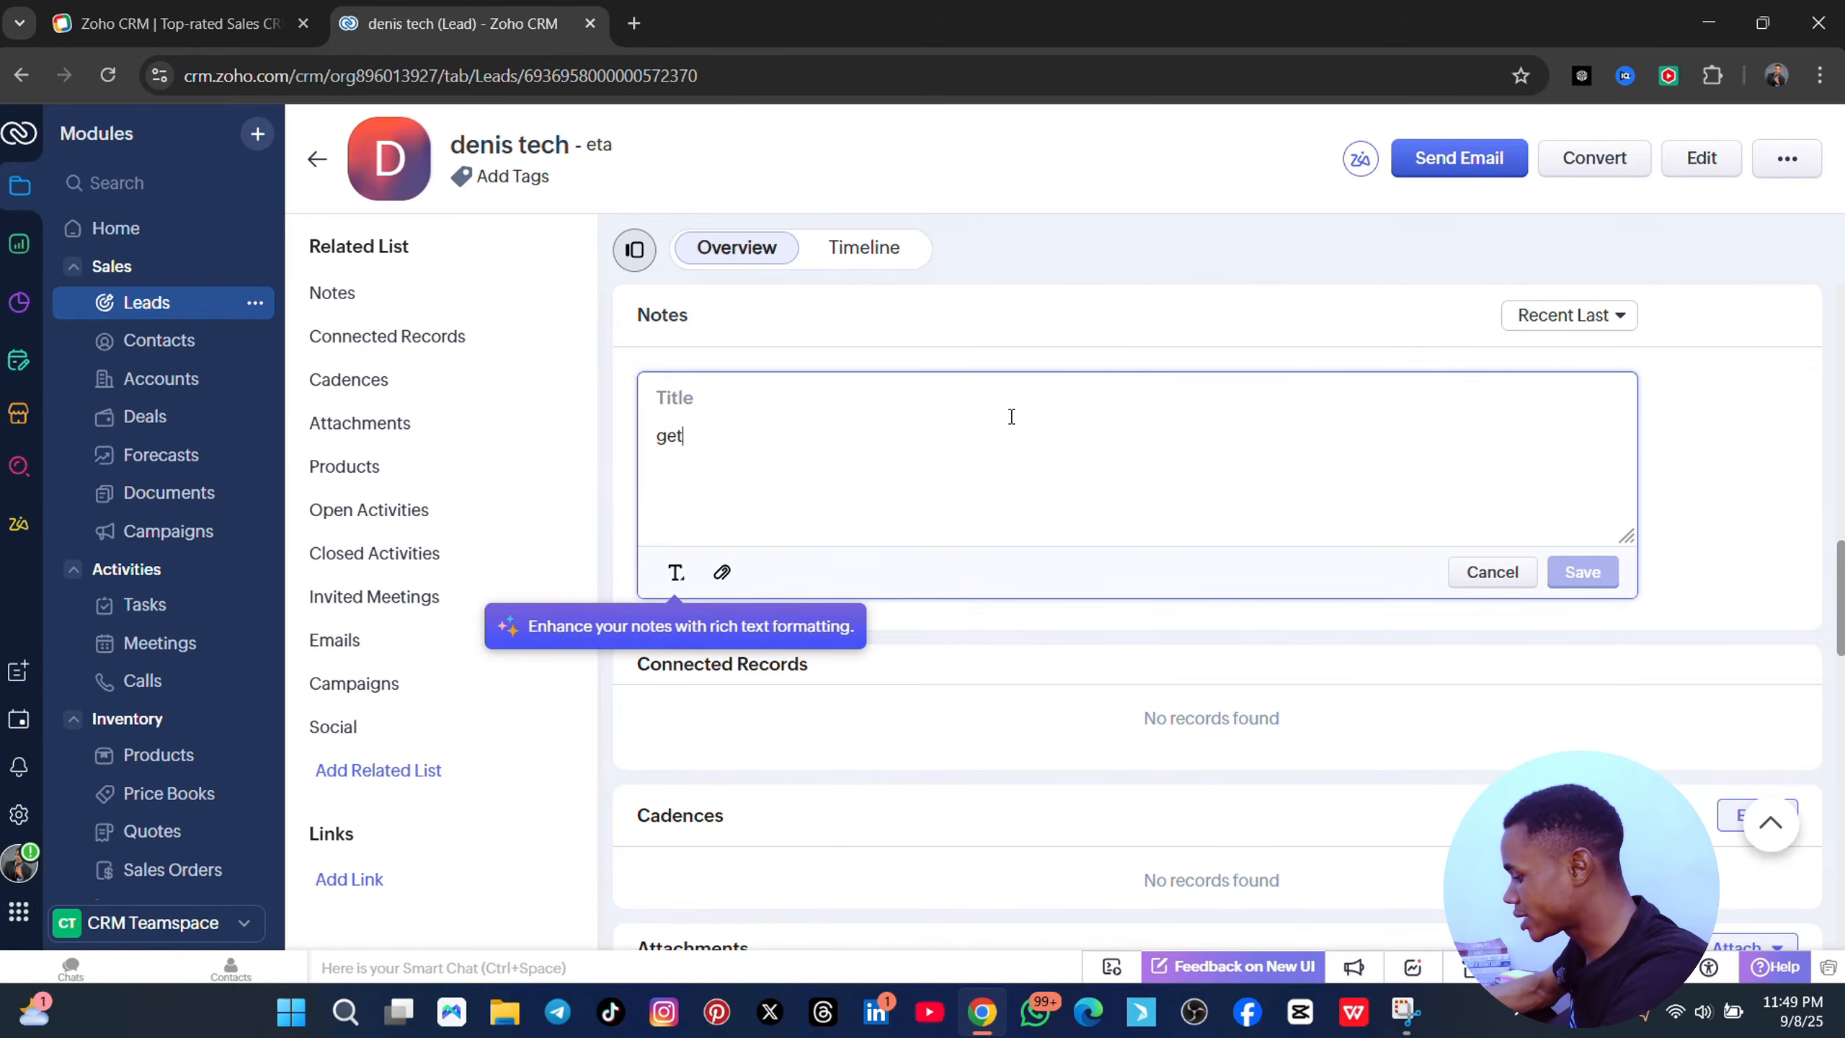
type(" back de")
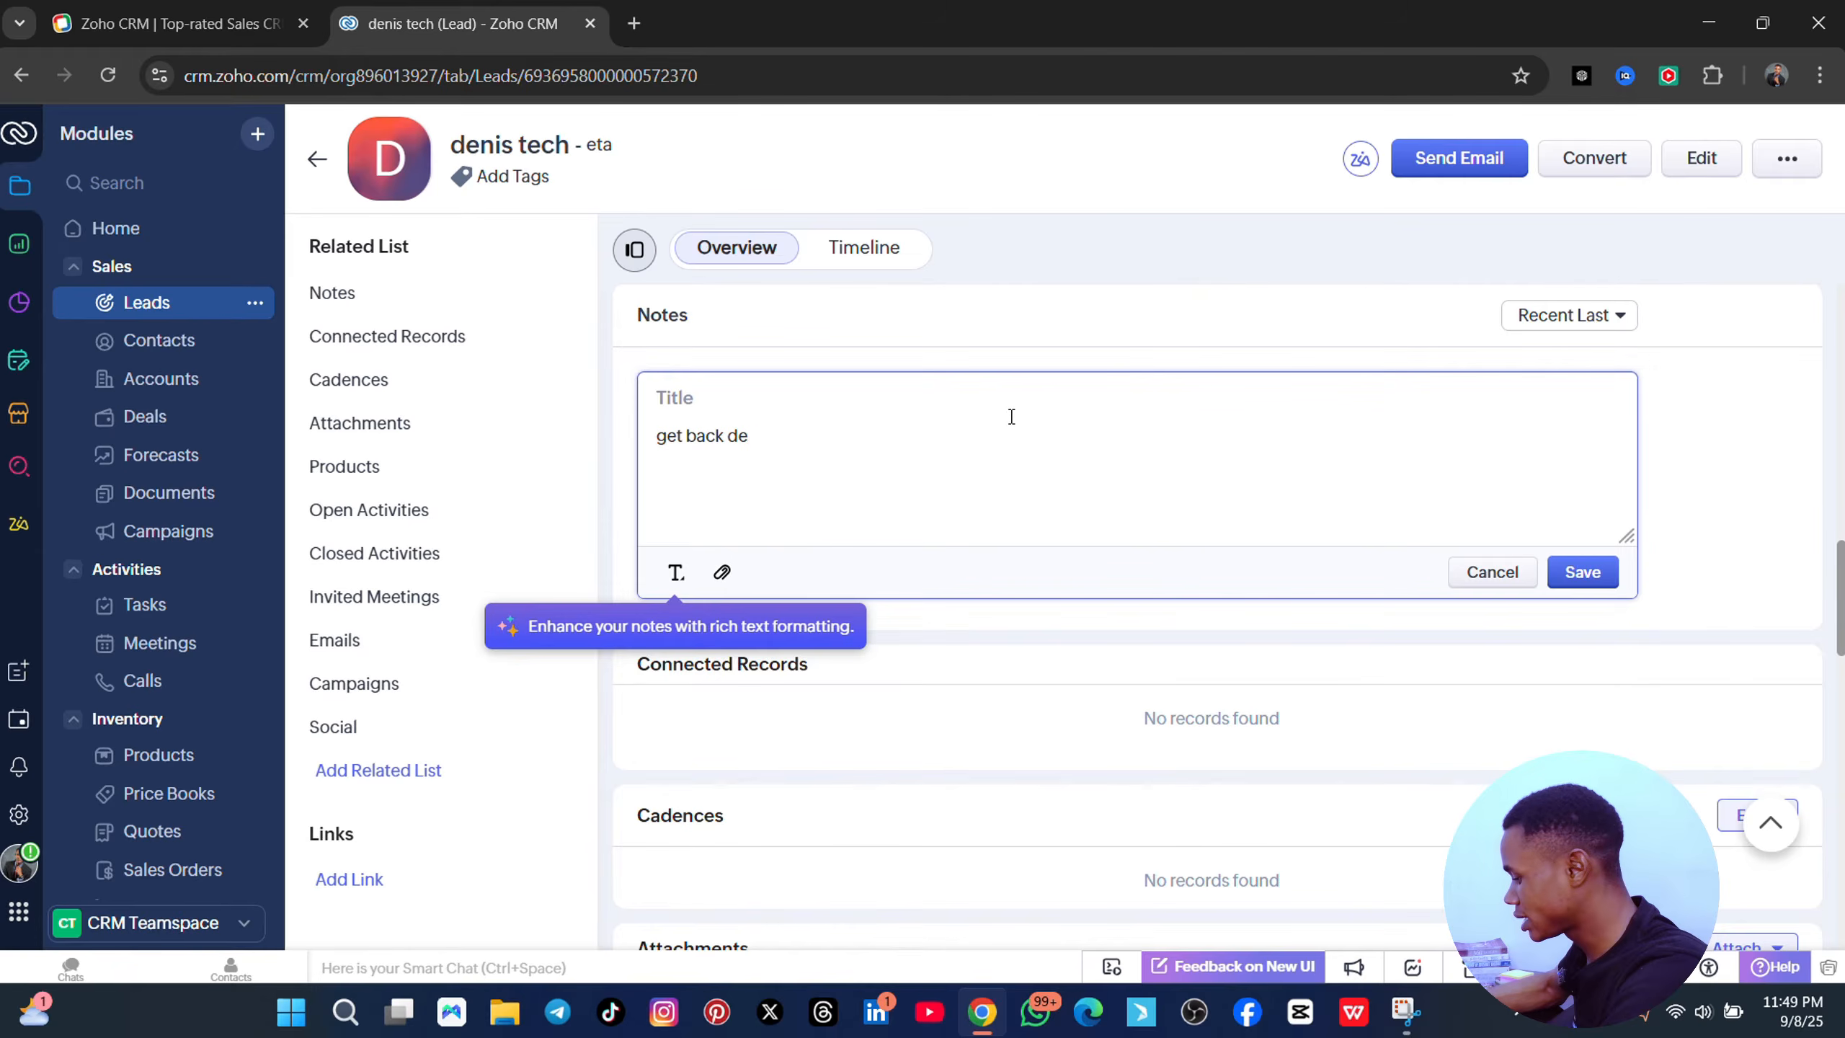
type("nis wirgh no")
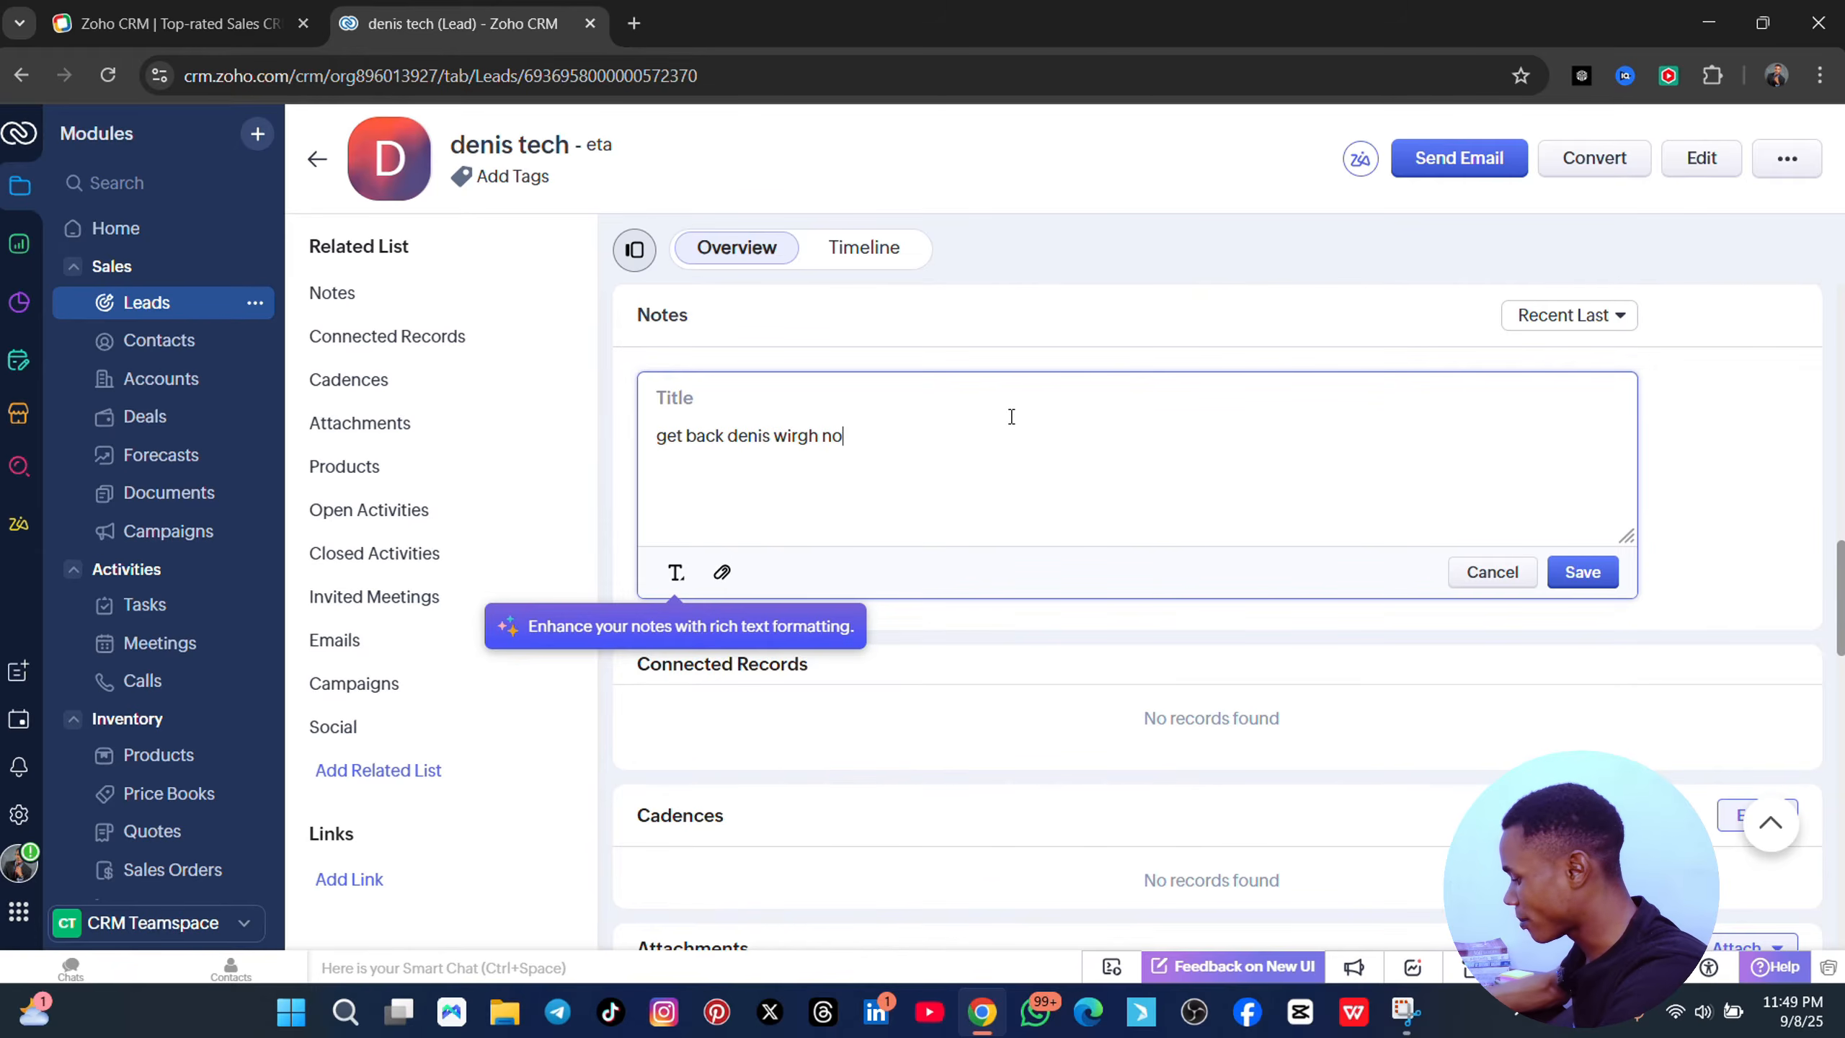
type("rmak price")
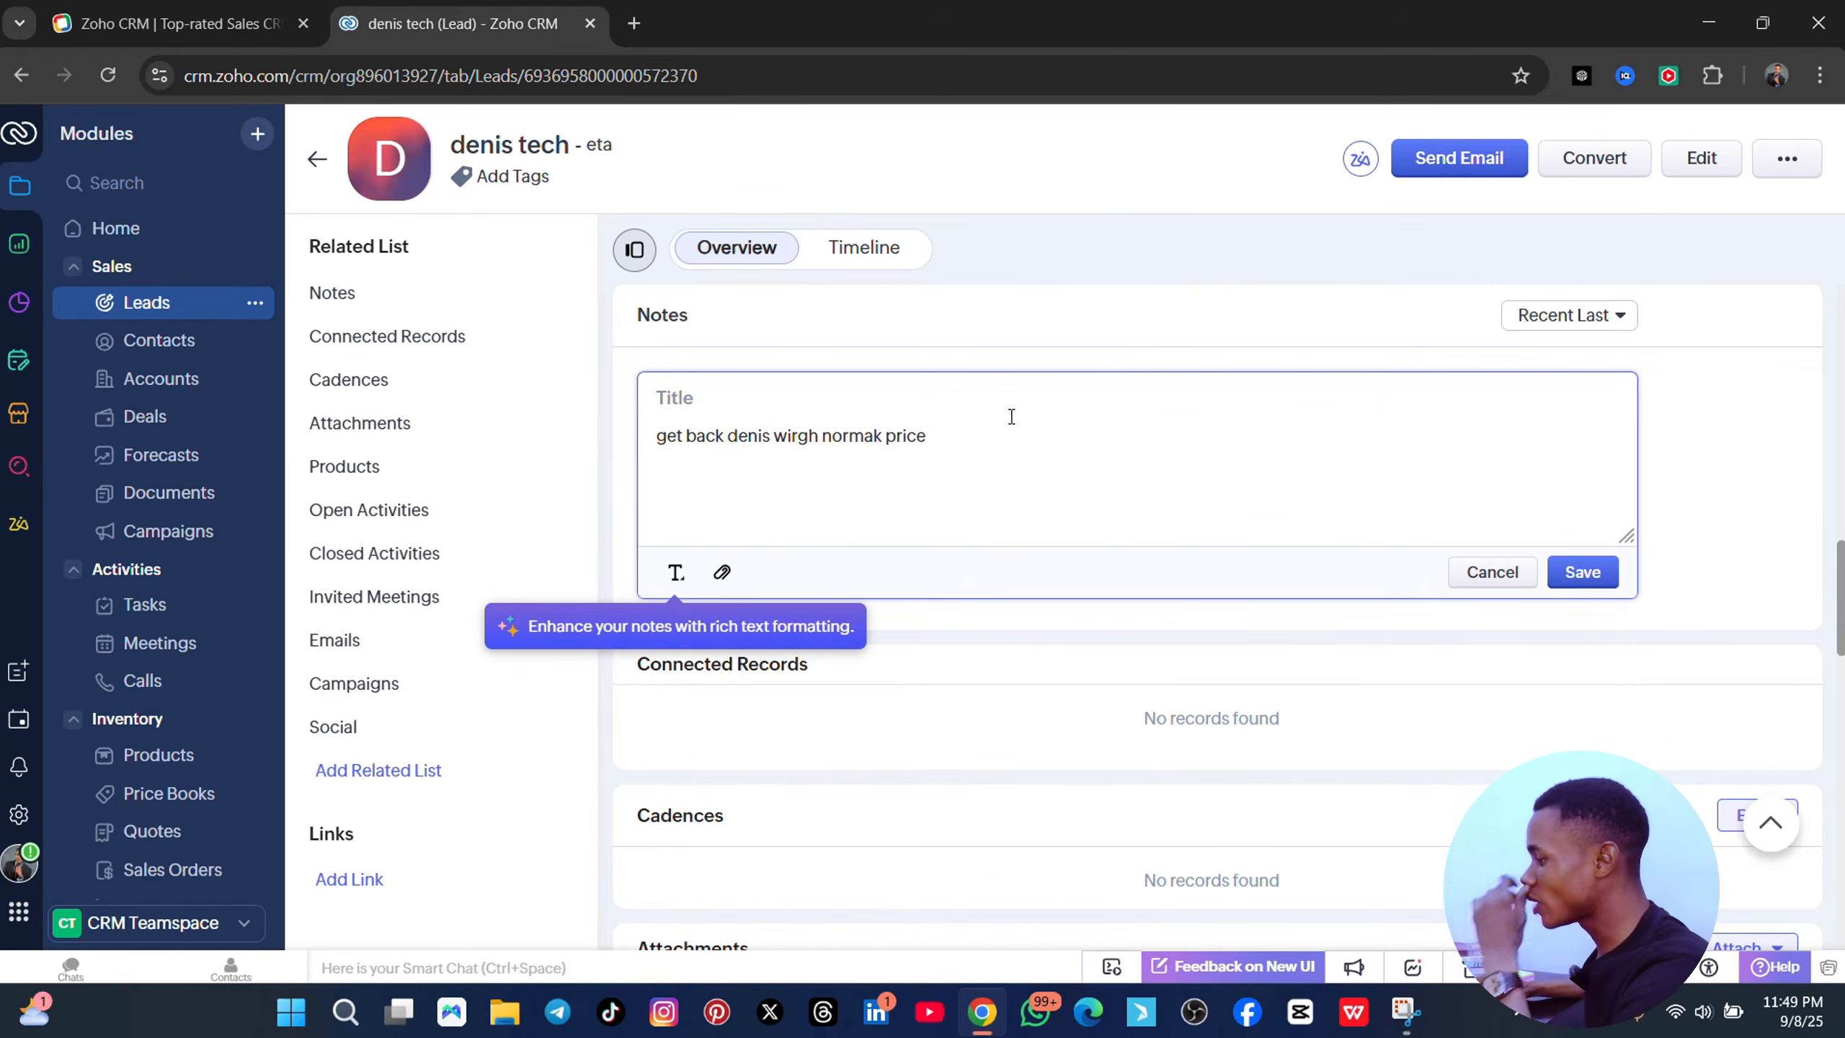
left_click(879, 436)
key("BackSpace")
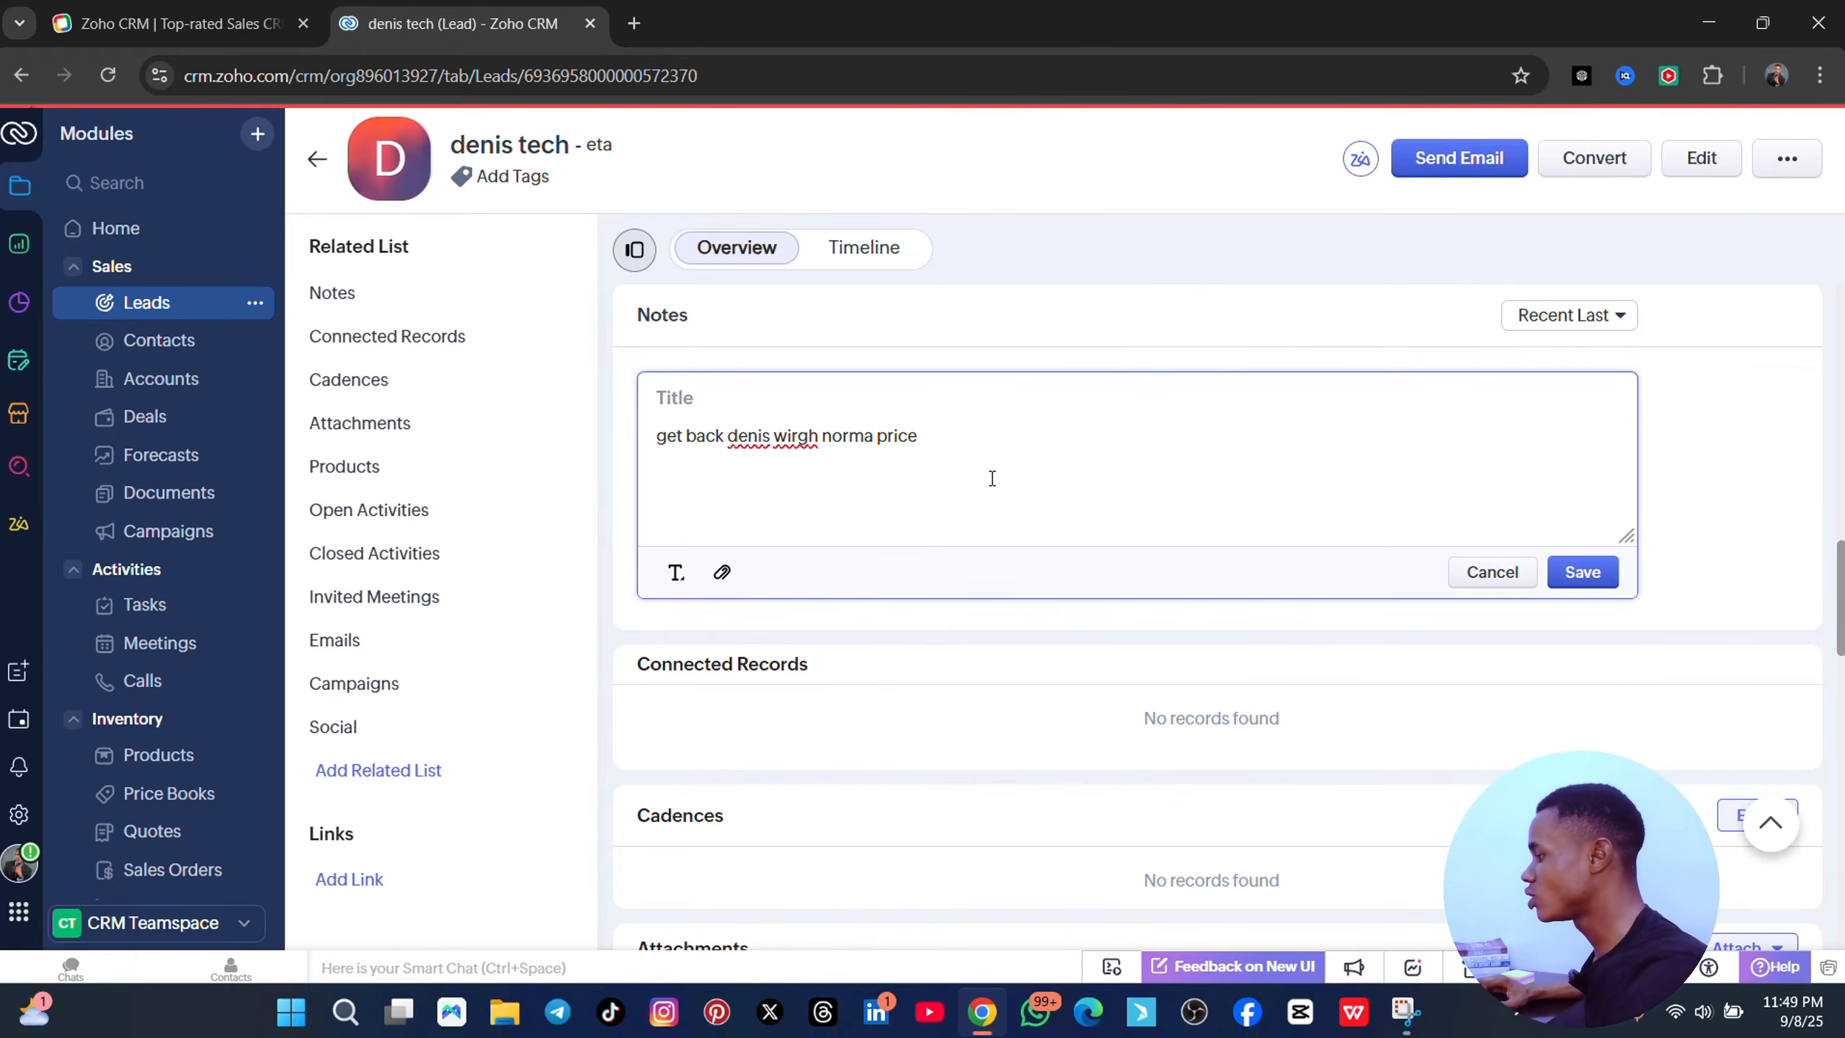
left_click(919, 437)
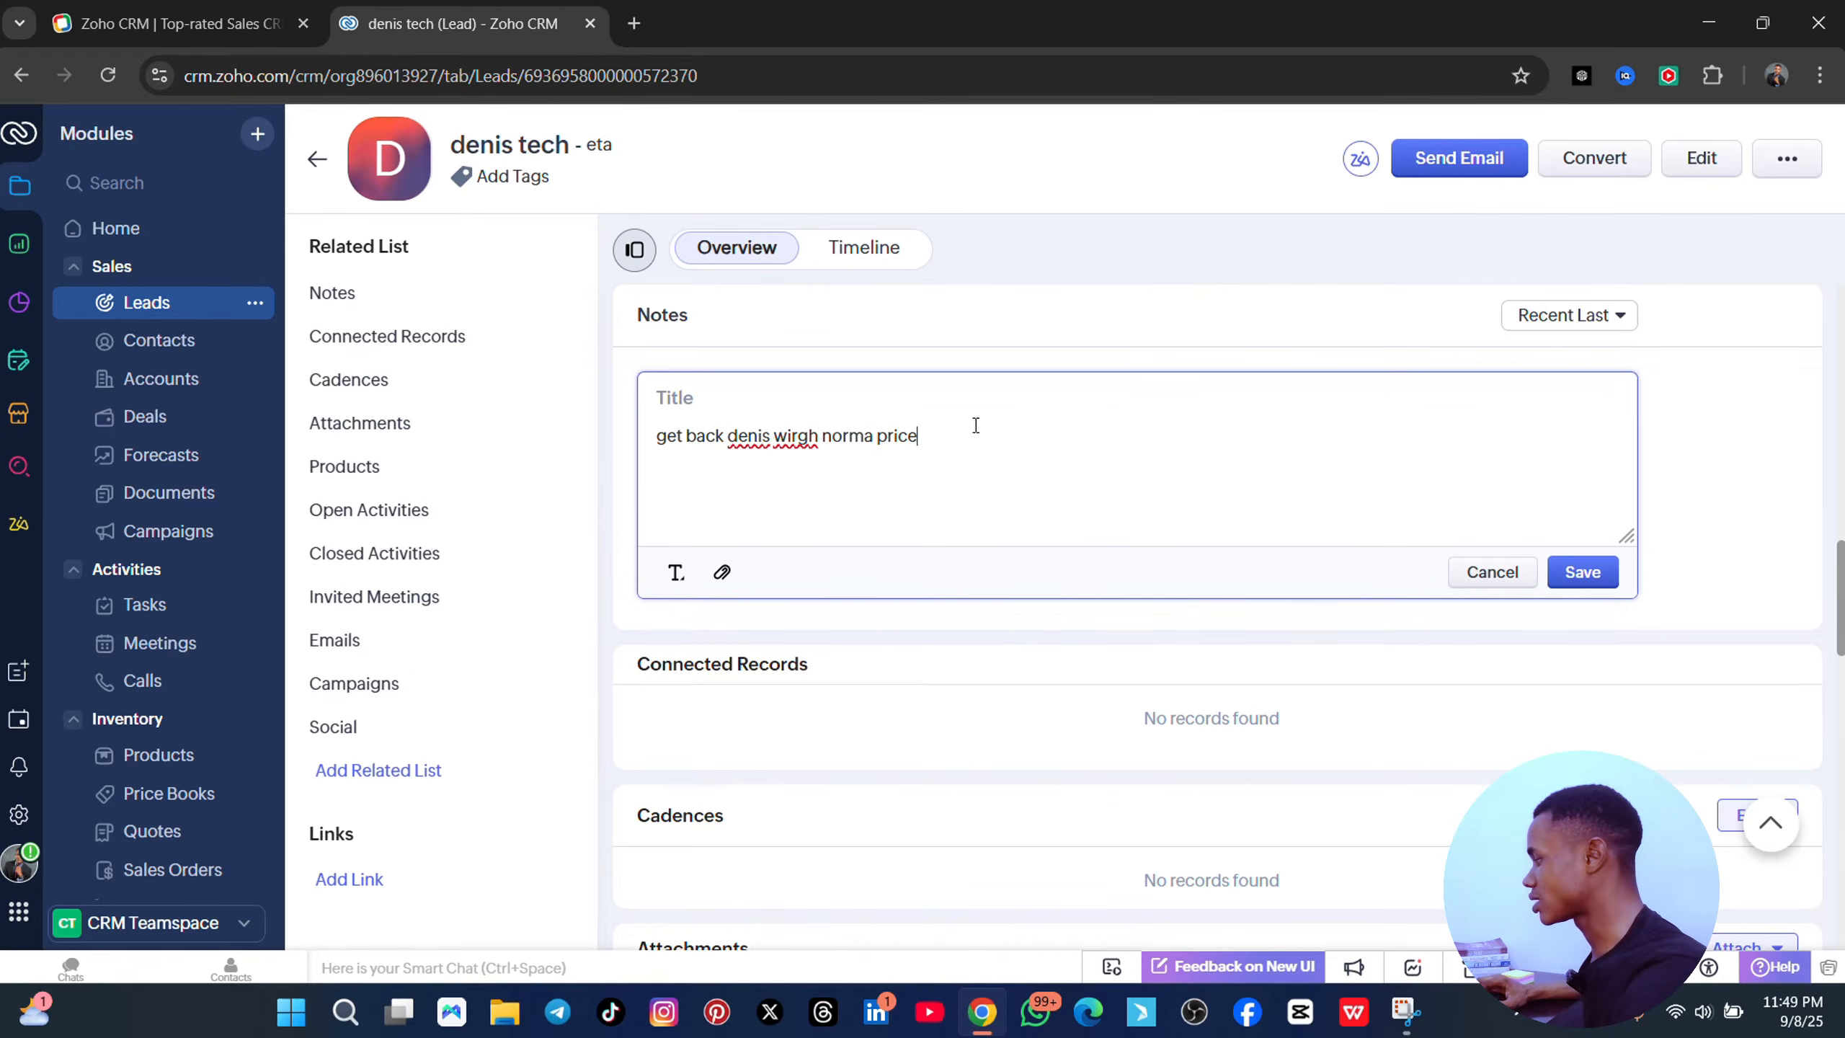
key("ctrl+a")
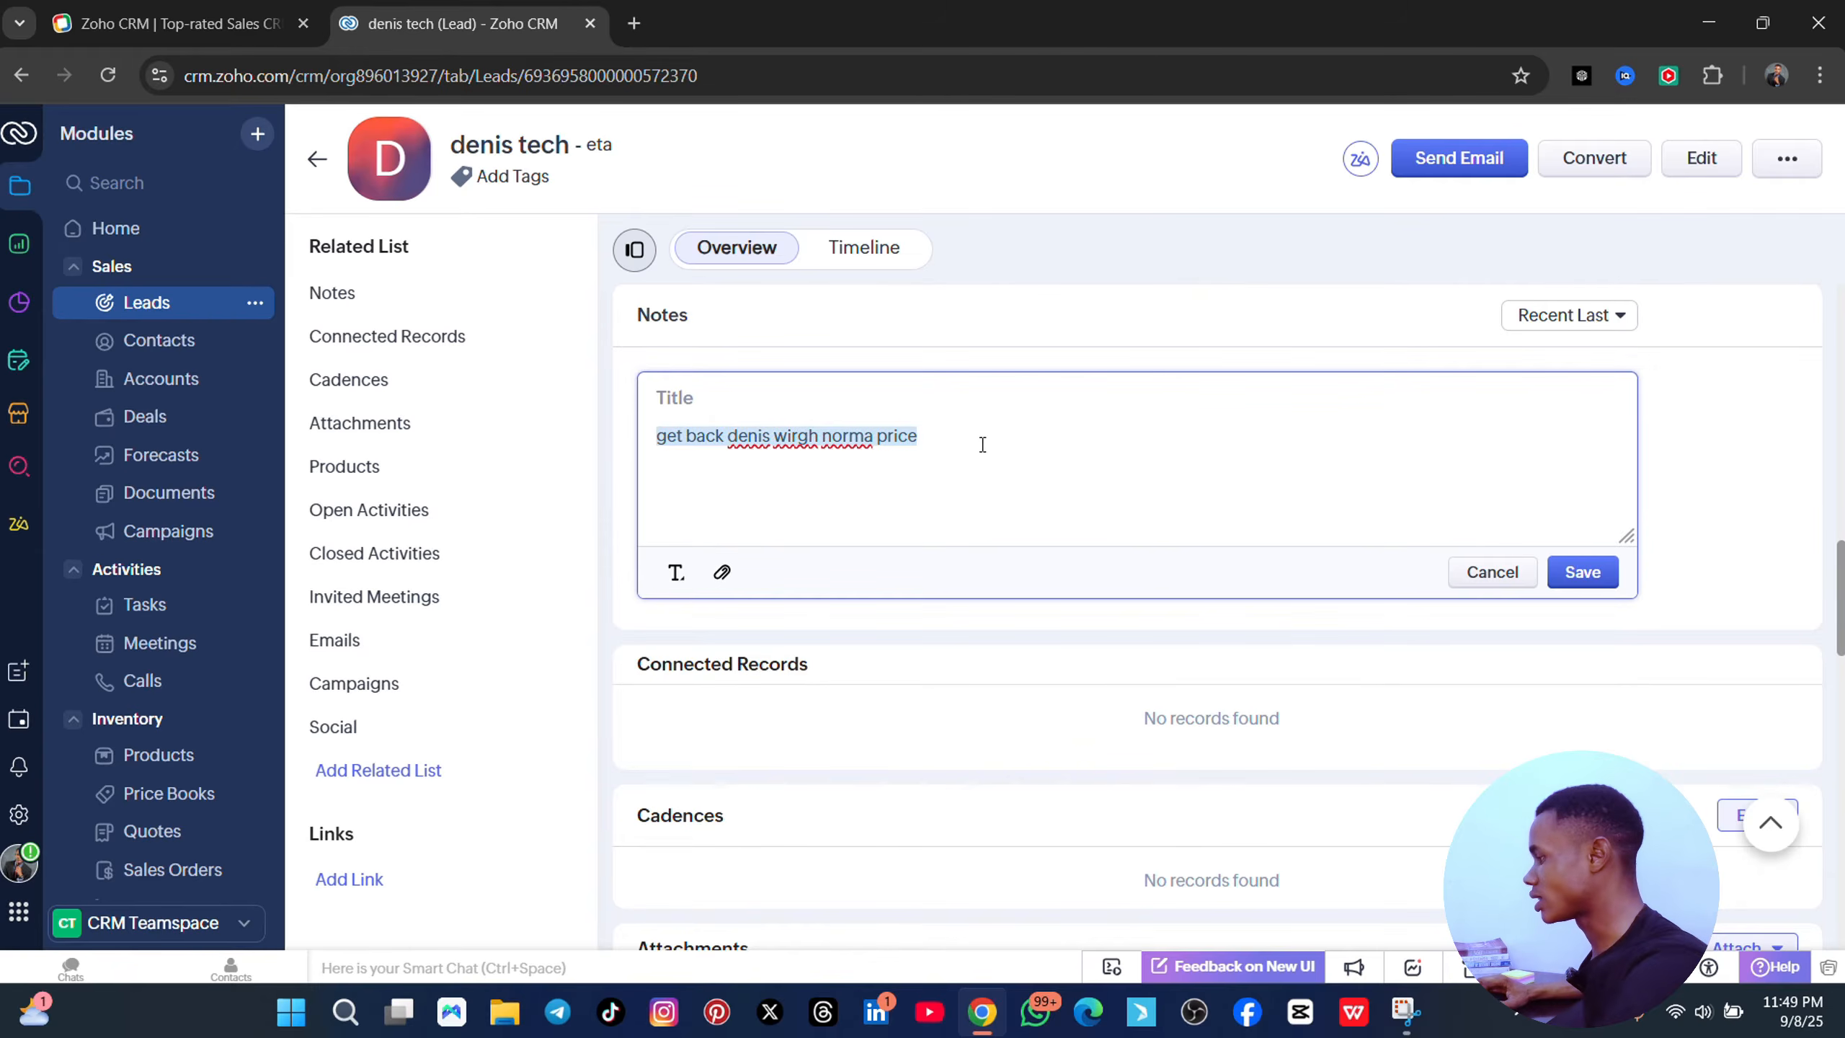
left_click(1472, 443)
left_click(1588, 572)
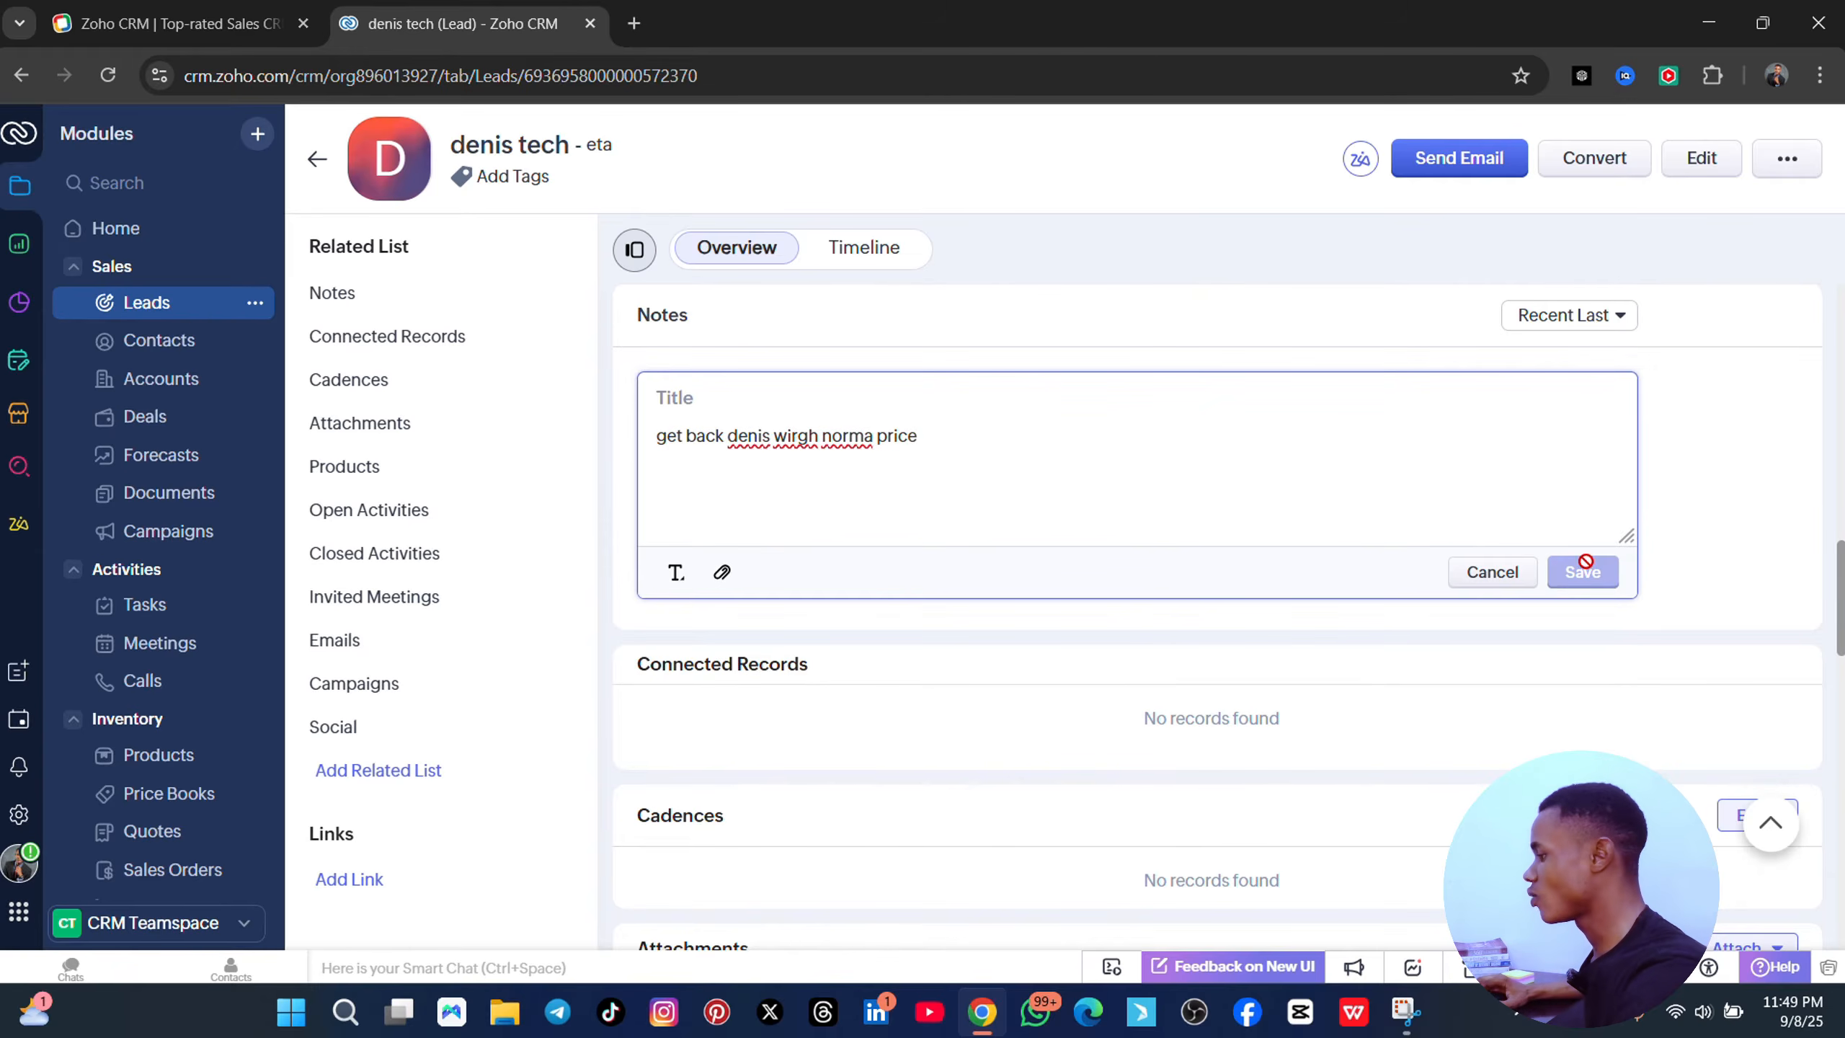
scroll(769, 448, "down", 3)
- Scroll through the lead's Overview to check the title and the saved note, Notes count 1
scroll(773, 450, "up", 2)
scroll(845, 493, "down", 2)
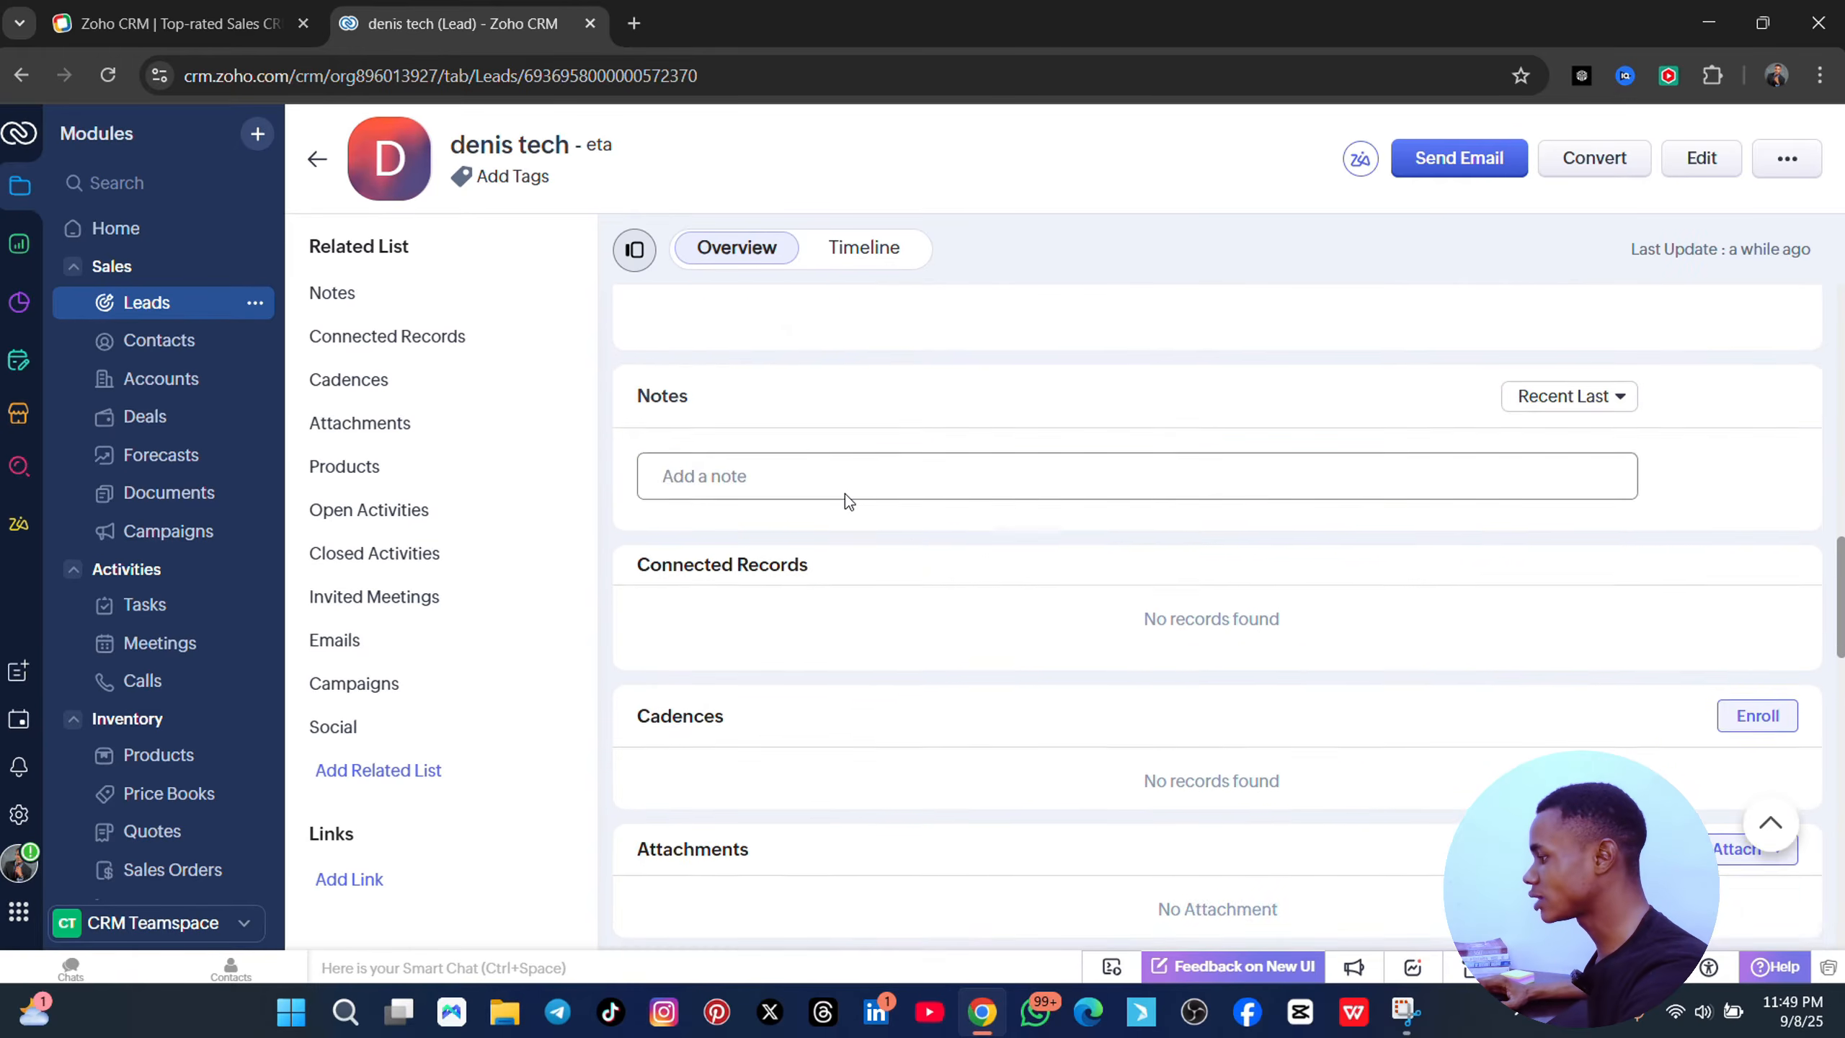
scroll(845, 494, "up", 2)
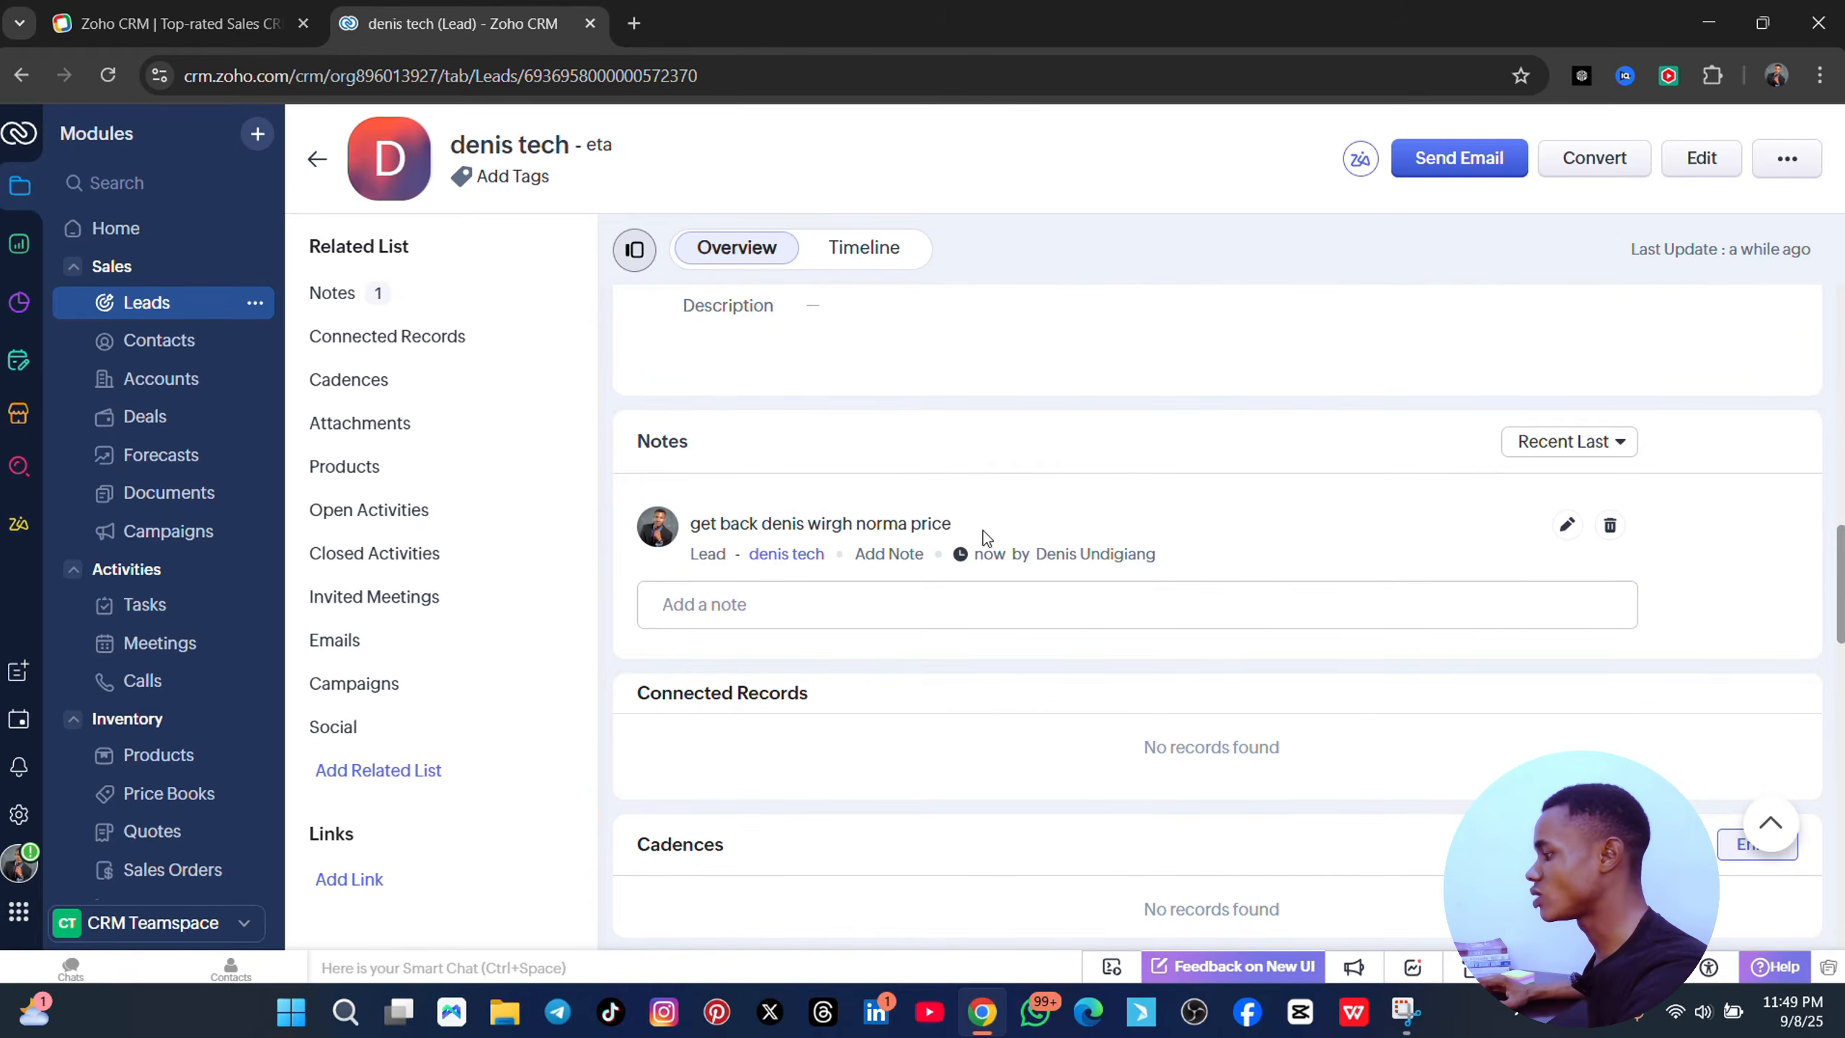
scroll(1300, 539, "up", 5)
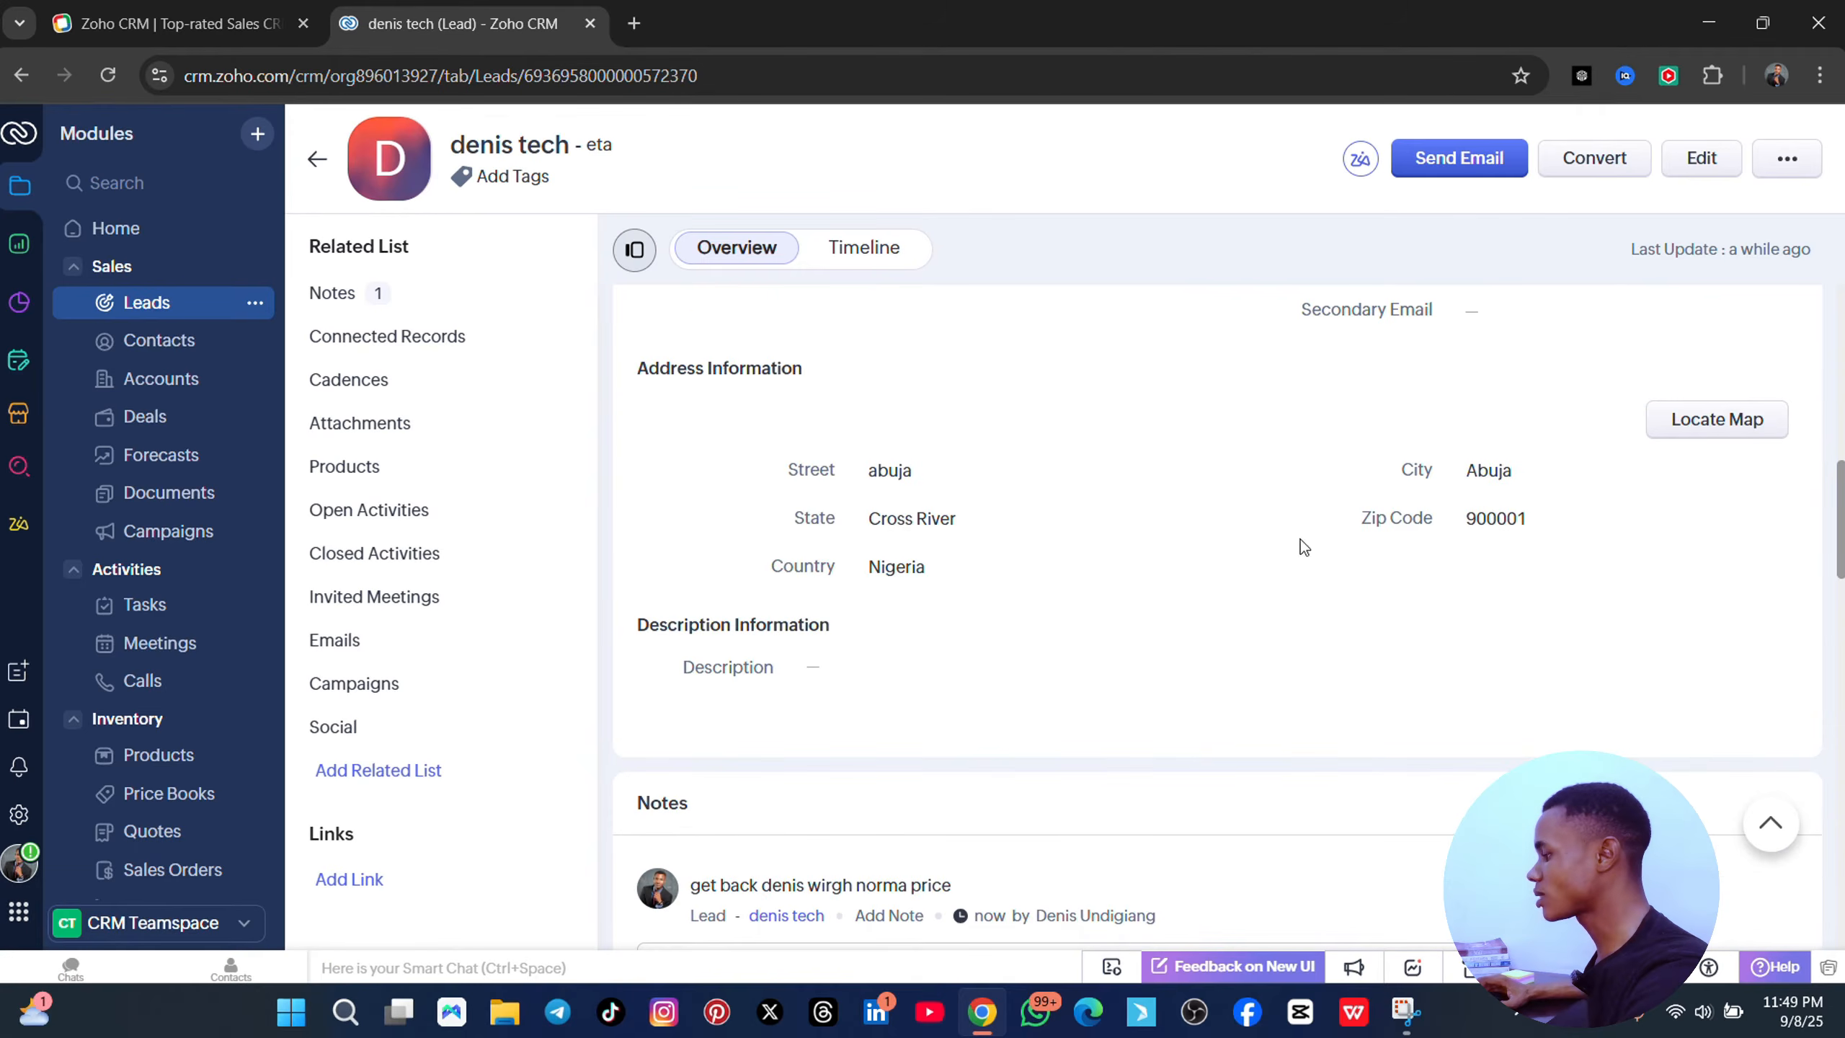
scroll(1104, 638, "down", 3)
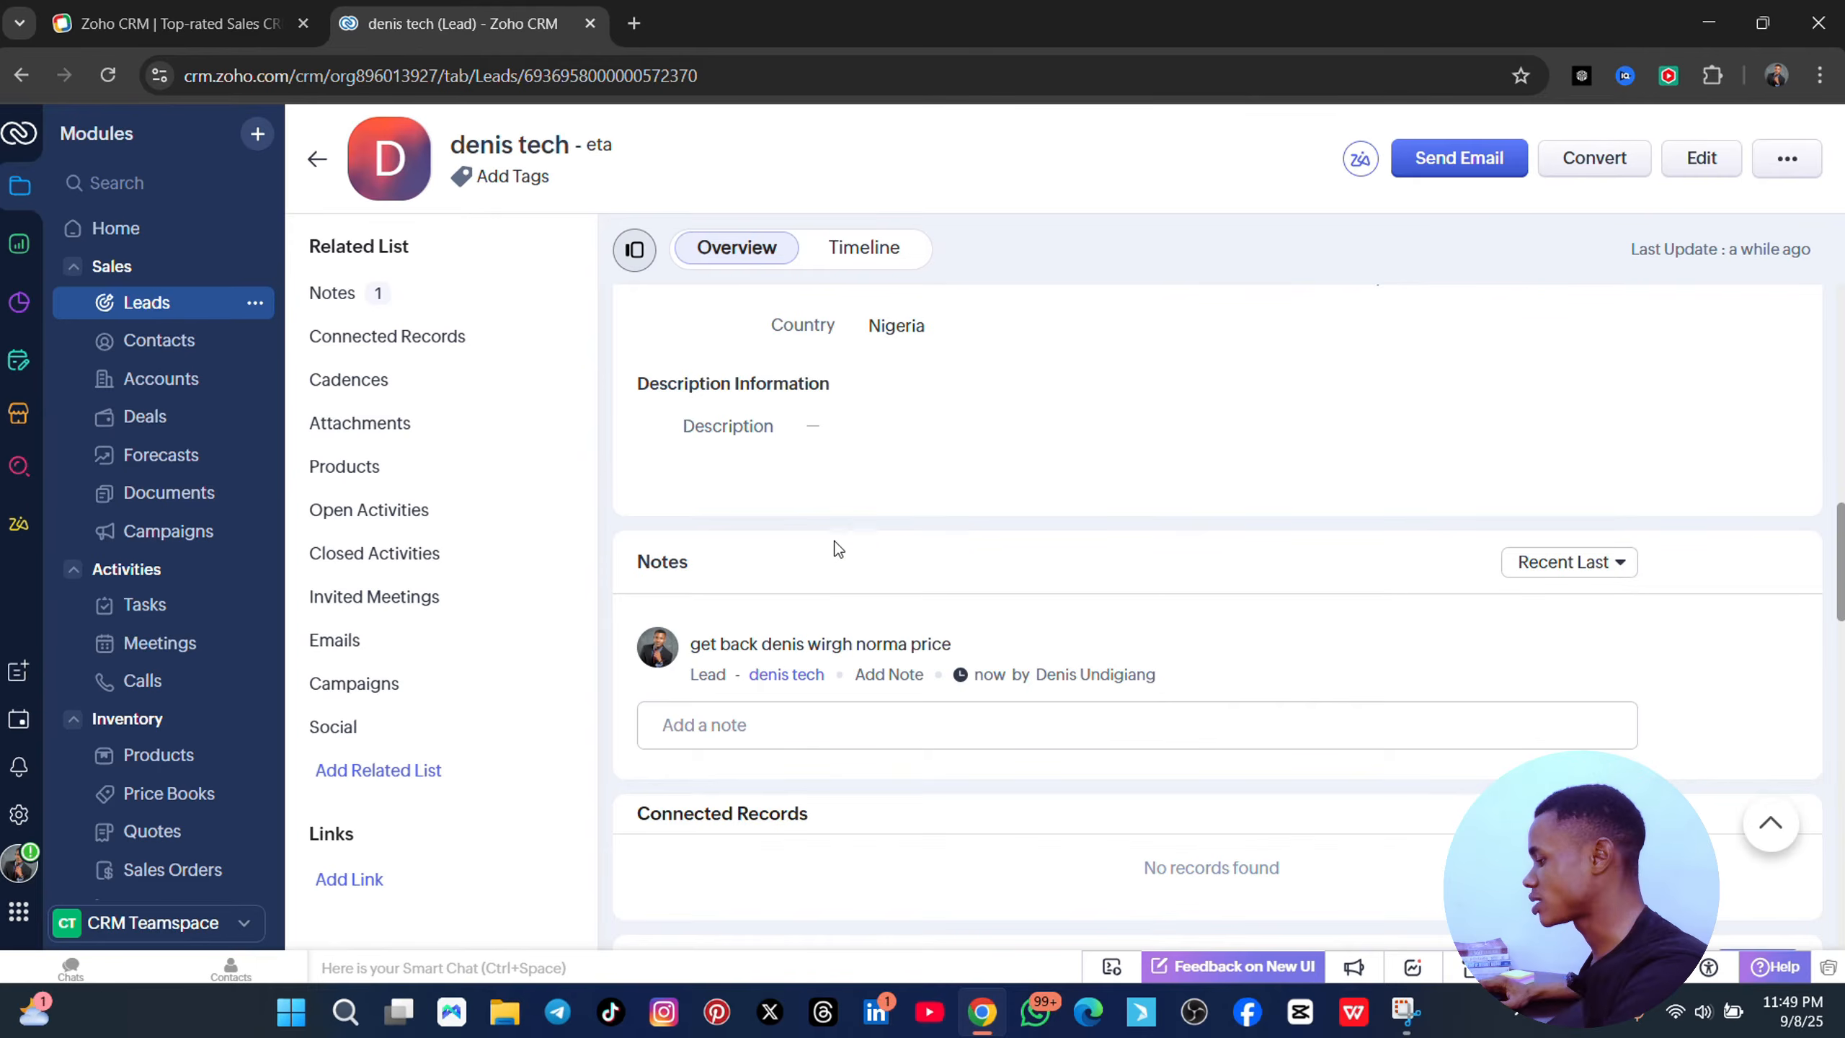
scroll(843, 559, "down", 5)
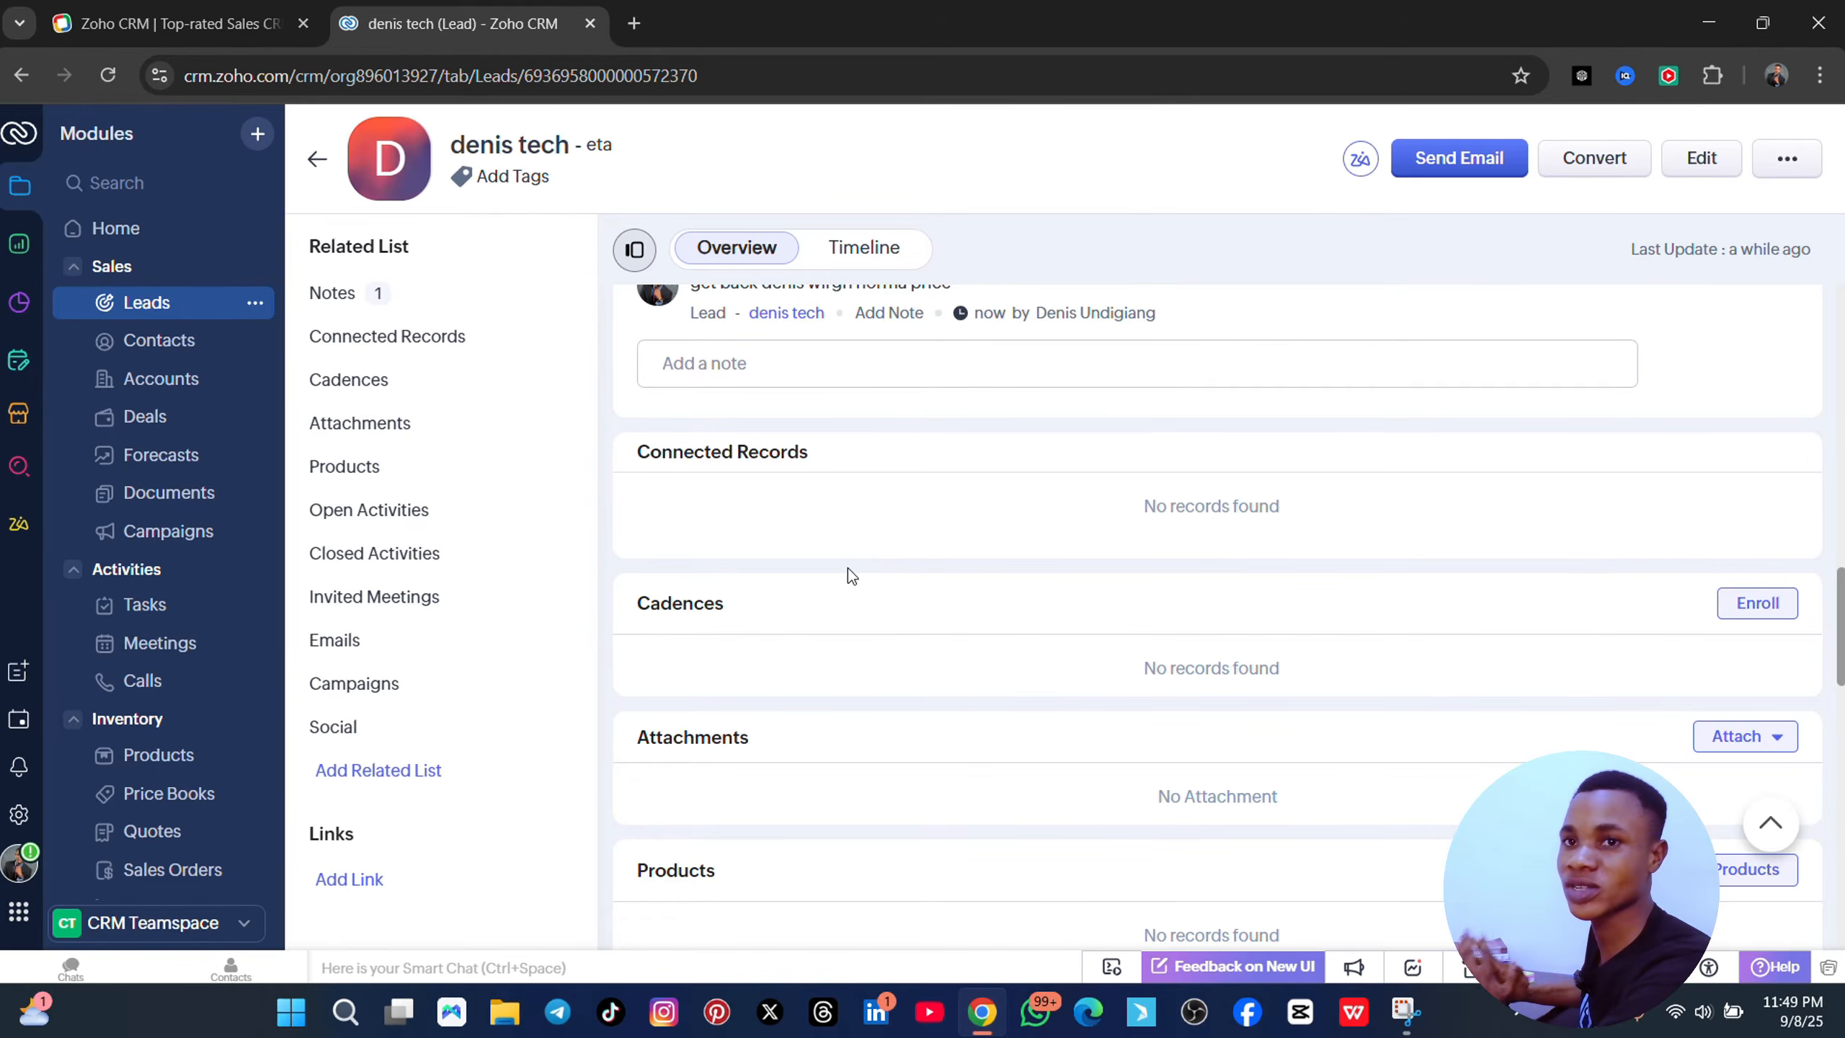
scroll(847, 569, "down", 10)
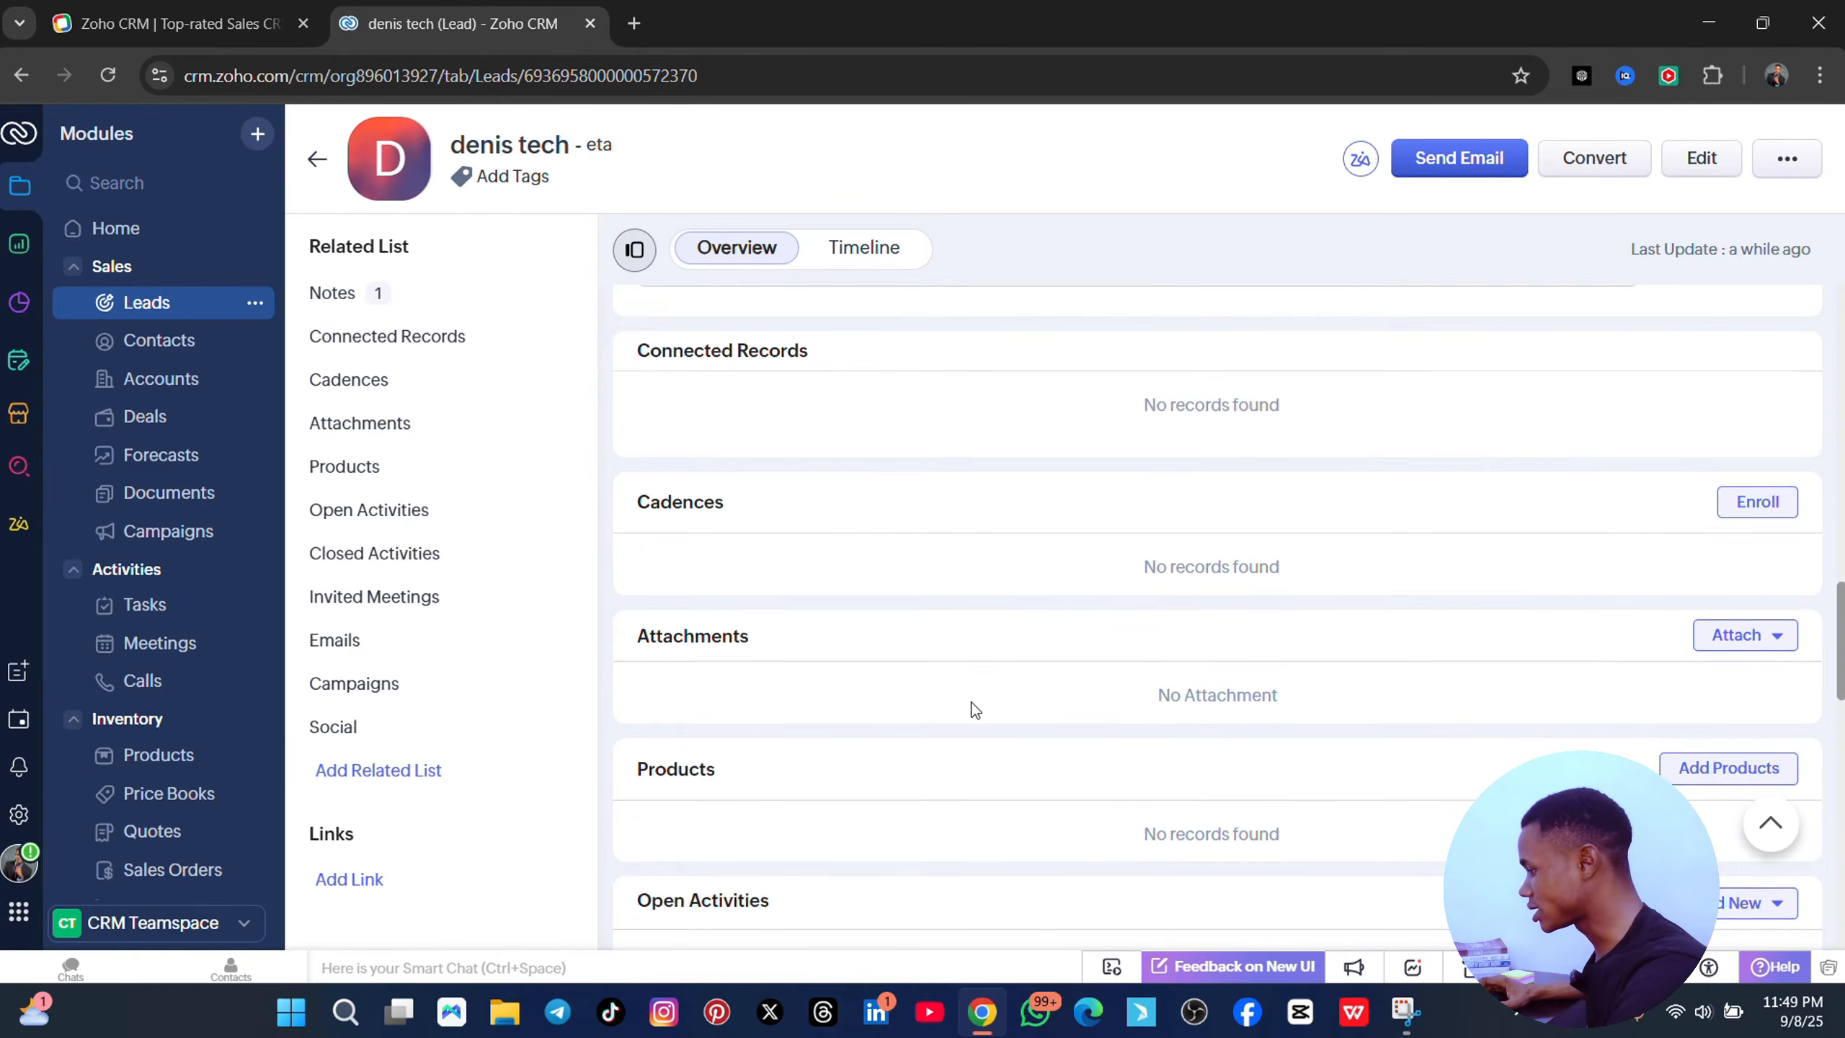
scroll(913, 640, "up", 15)
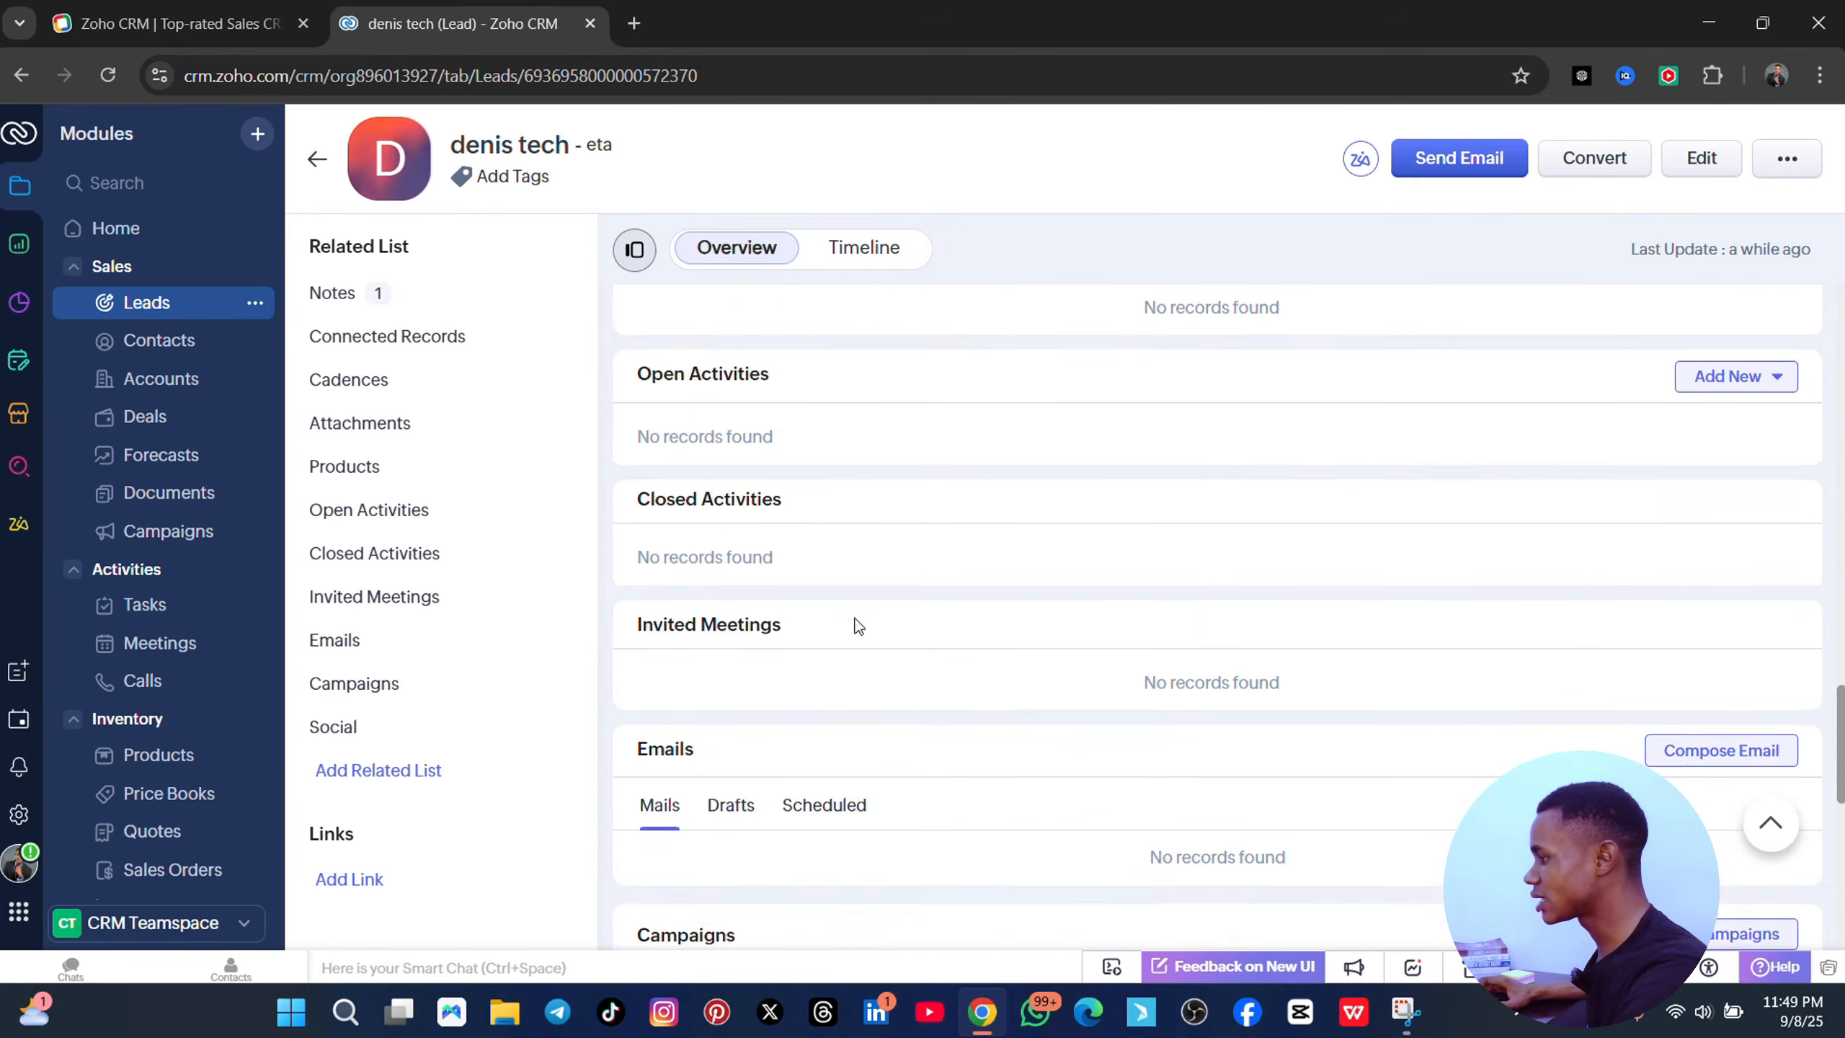
scroll(1209, 578, "up", 5)
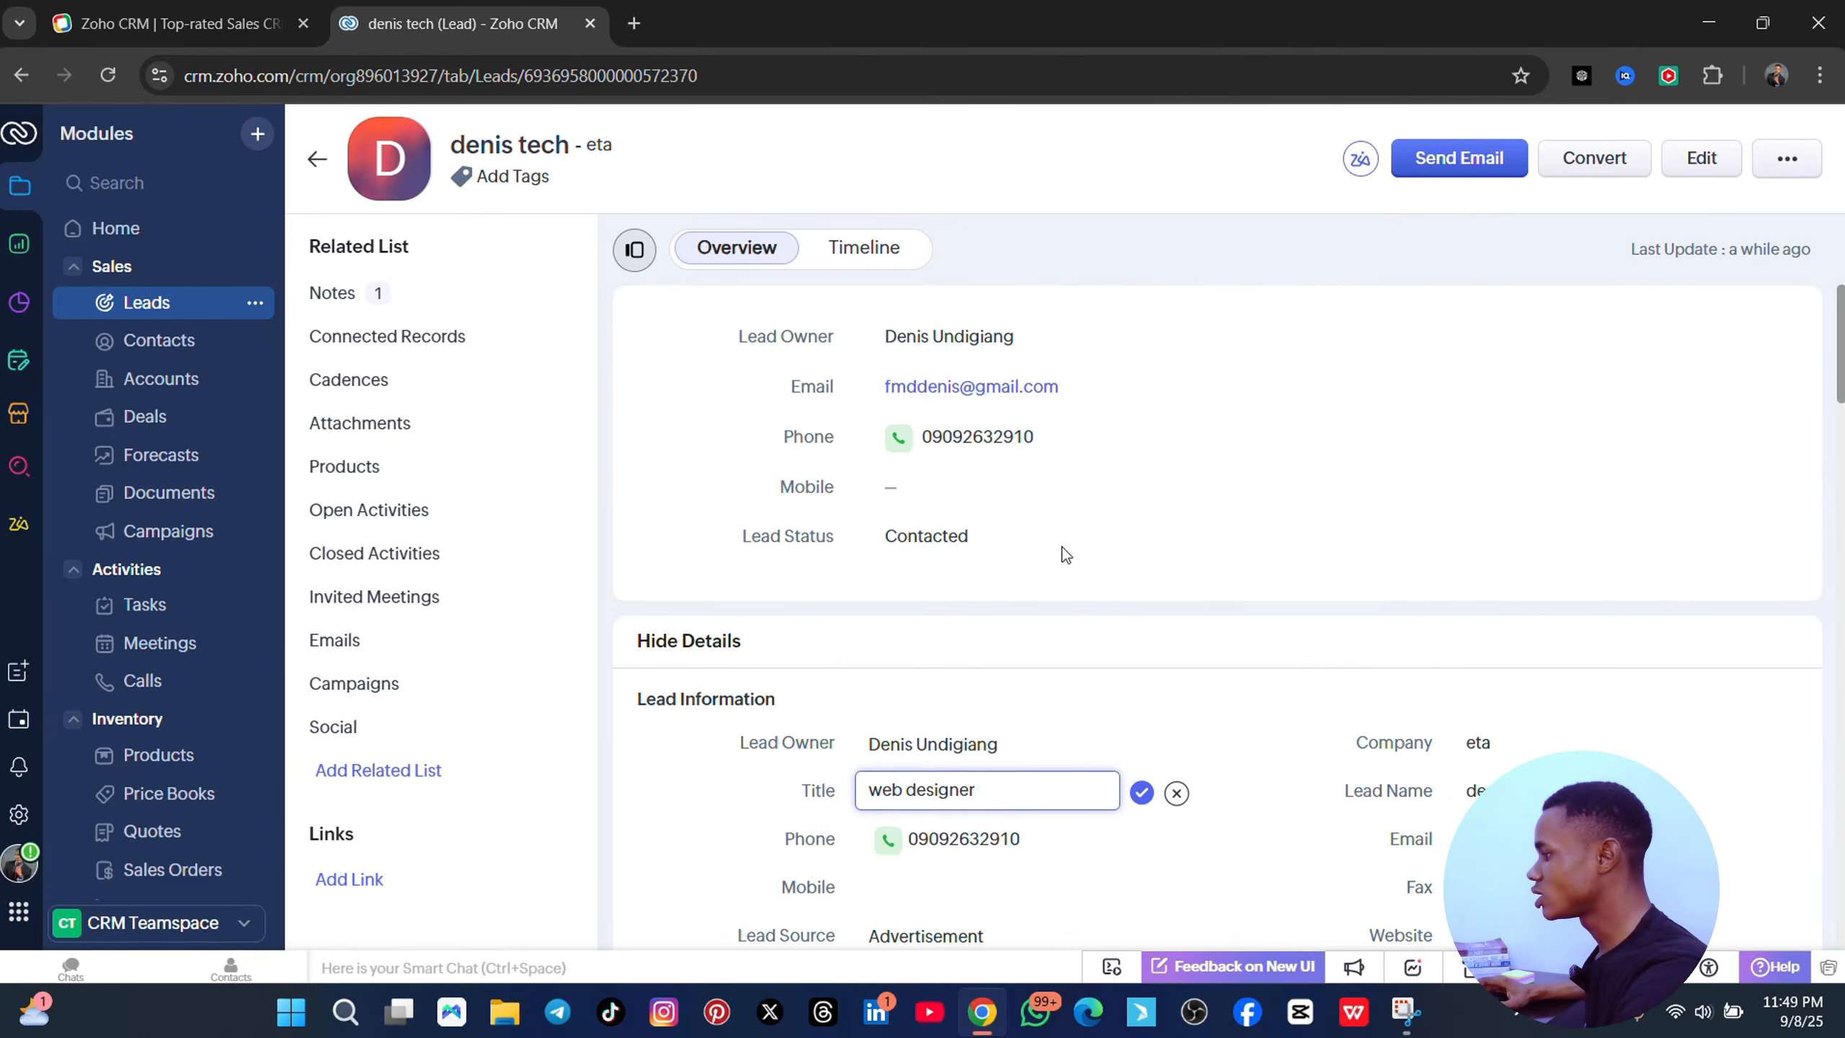
- Show the lead's Timeline history with its creation at 11:47 PM and note at 11:49 PM
left_click(878, 250)
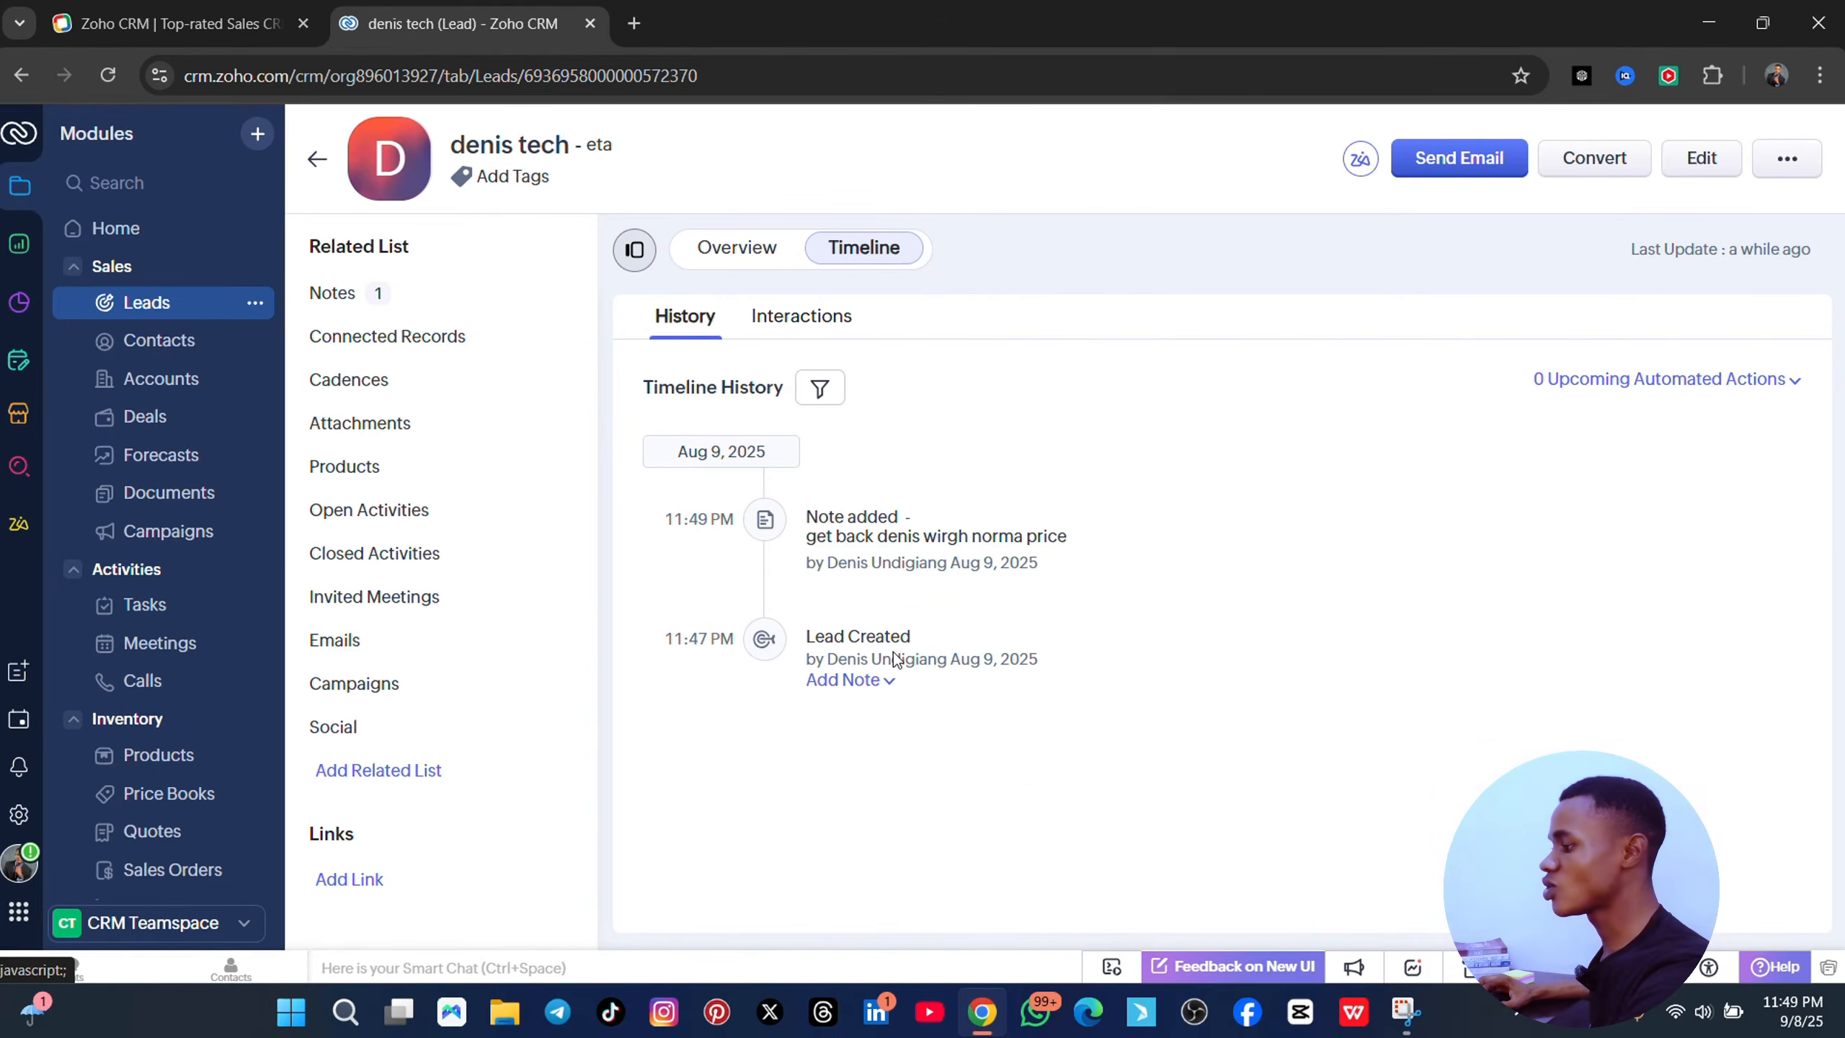
mouse_move(893, 660)
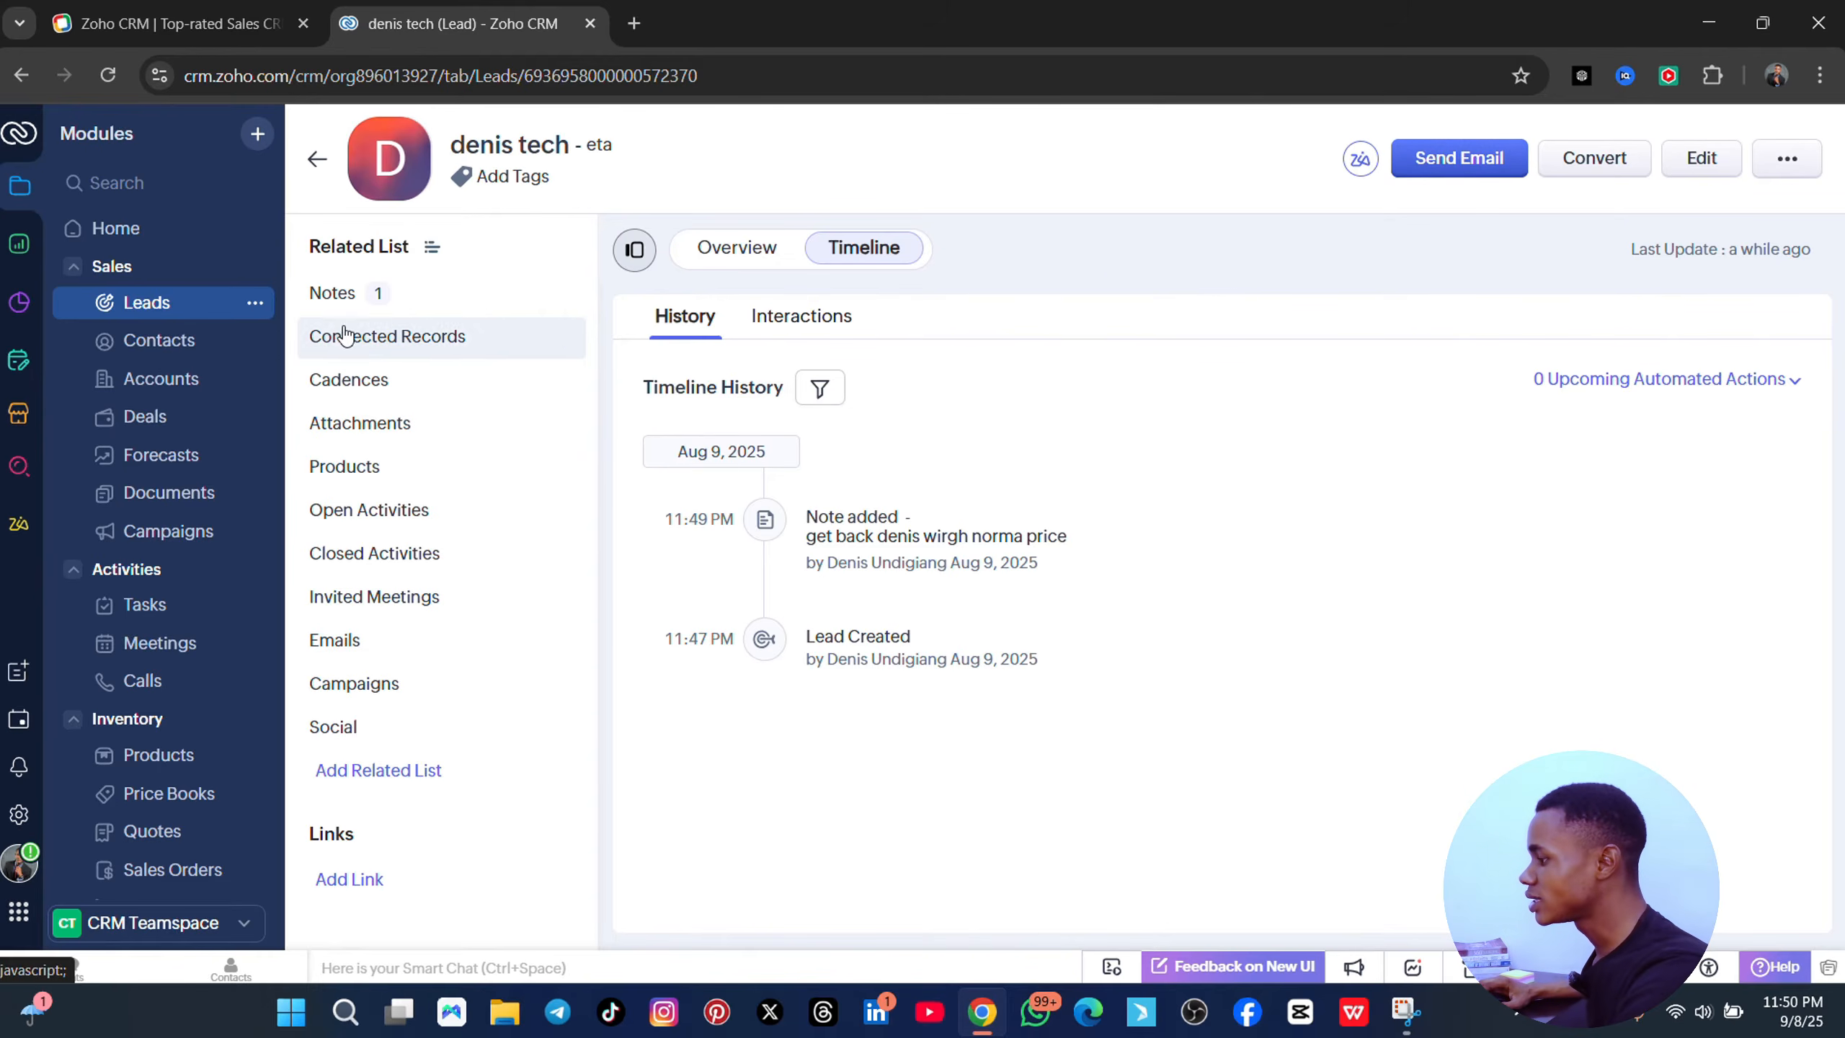
- Browse the lead's Overview, Cadences and Attachments sections down to the empty Meetings, Emails and Campaigns
left_click(411, 337)
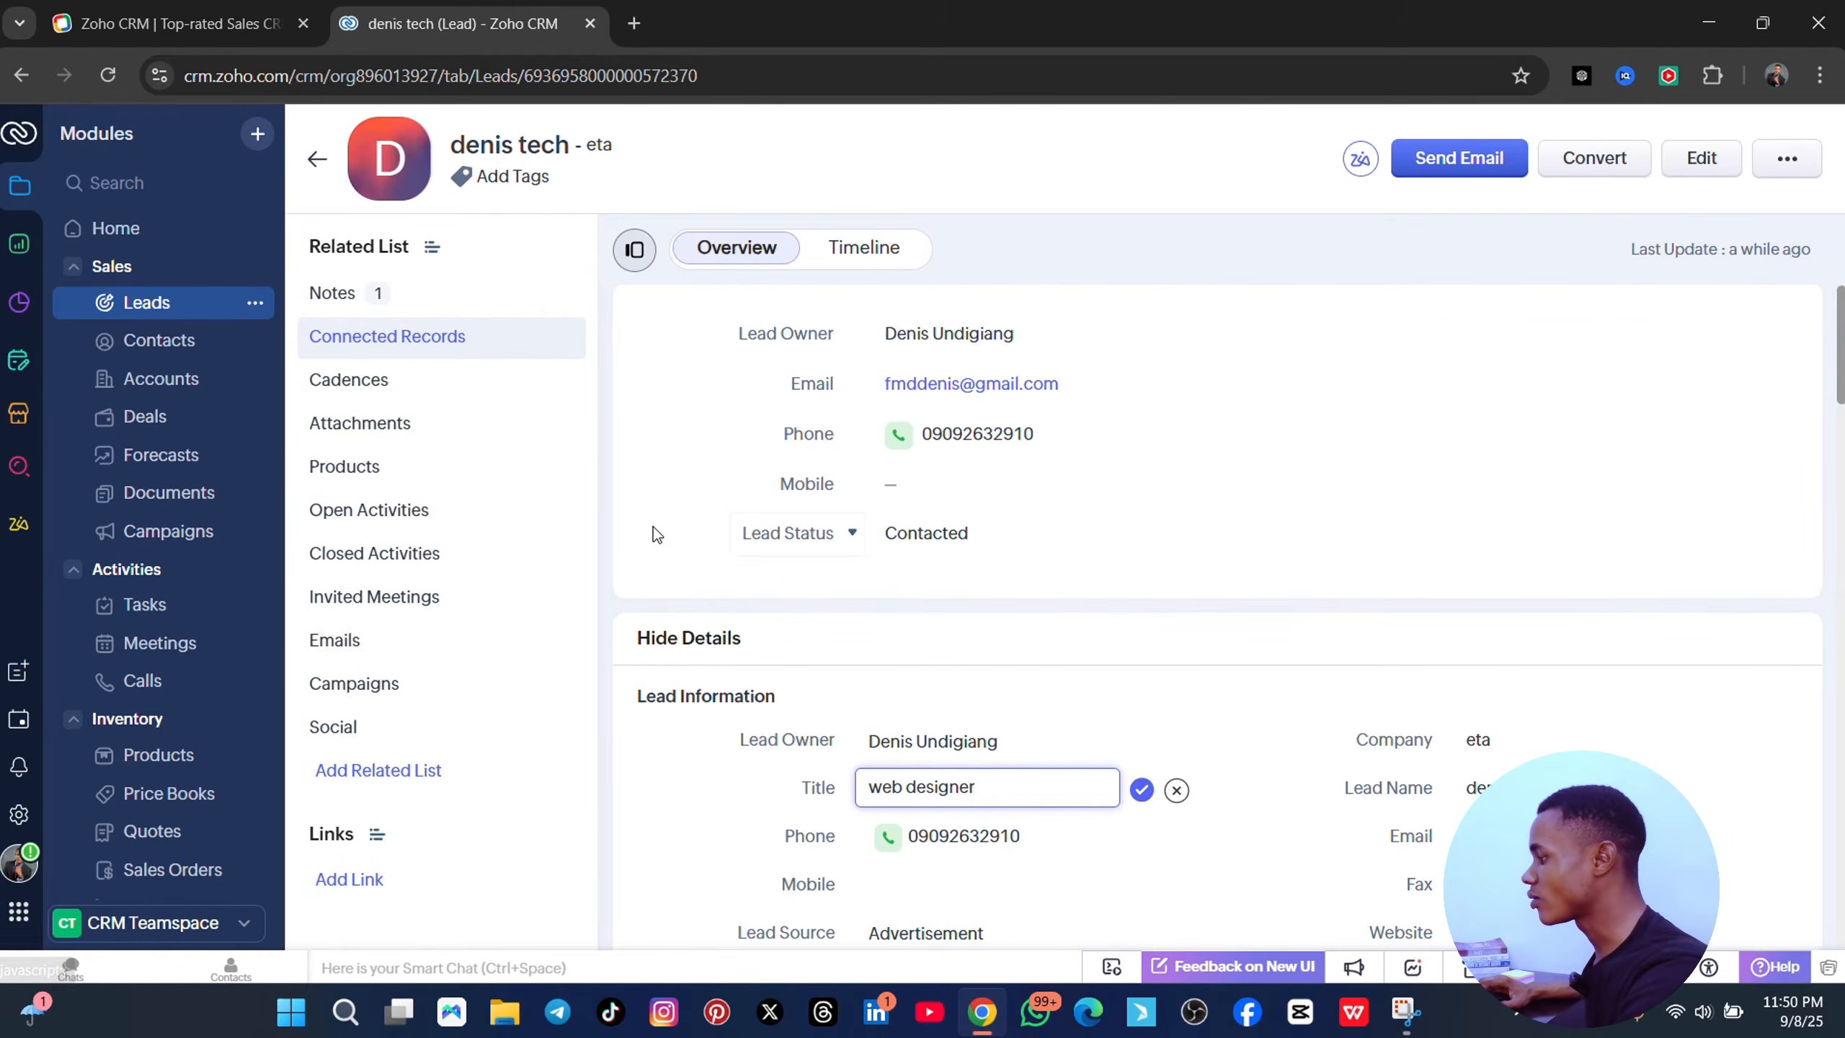
scroll(1053, 567, "down", 5)
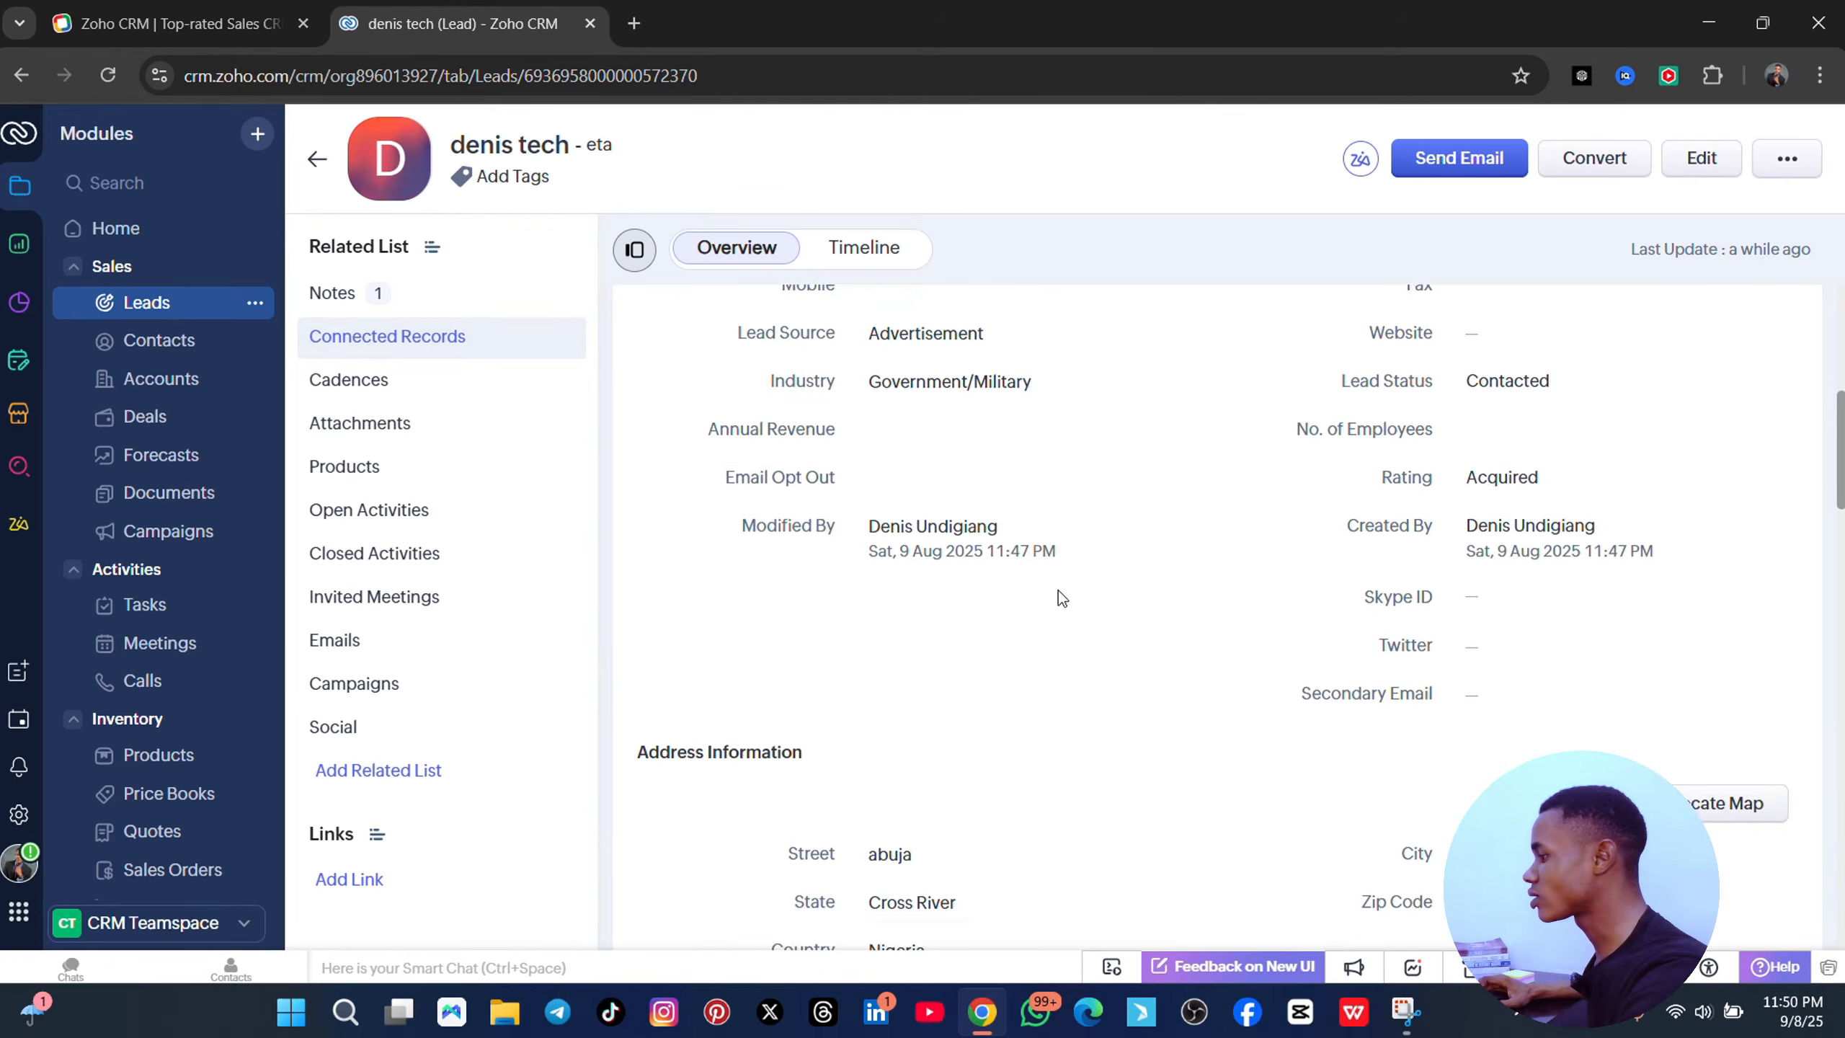
scroll(966, 625, "up", 8)
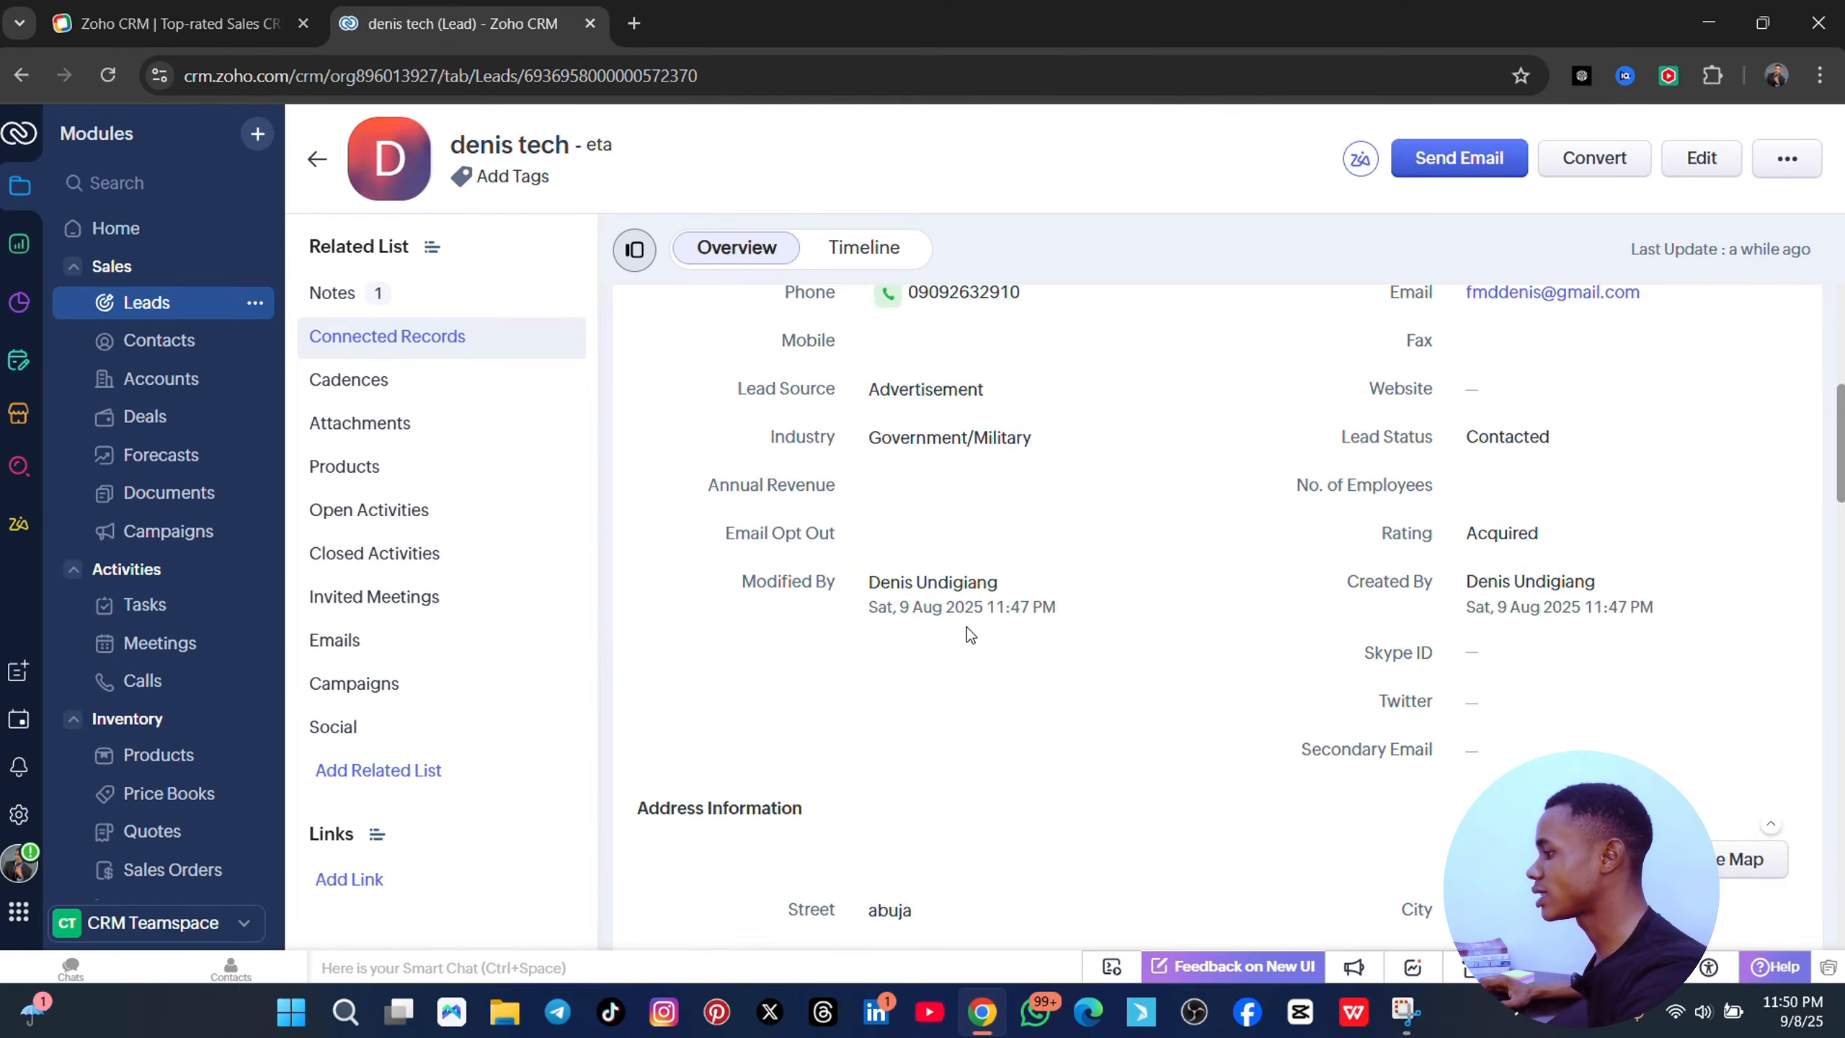
left_click(363, 380)
scroll(874, 471, "up", 10)
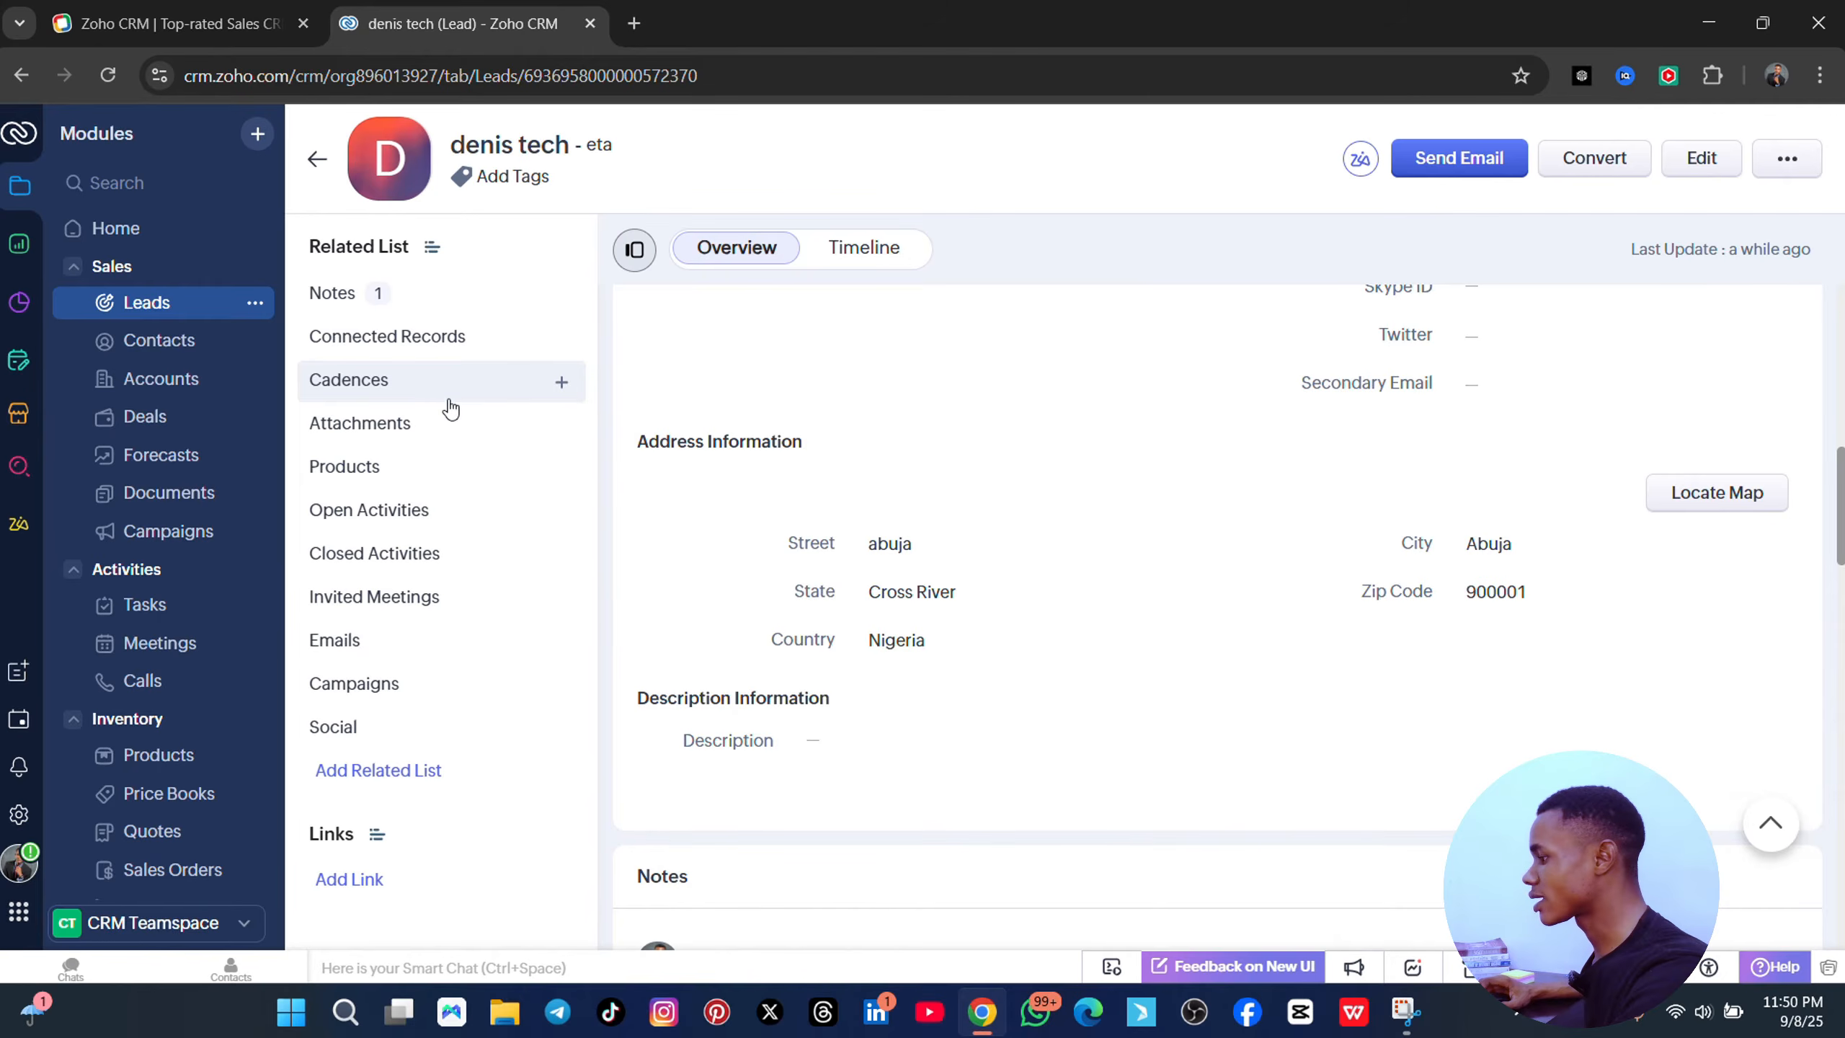
scroll(888, 510, "up", 2)
scroll(888, 508, "up", 12)
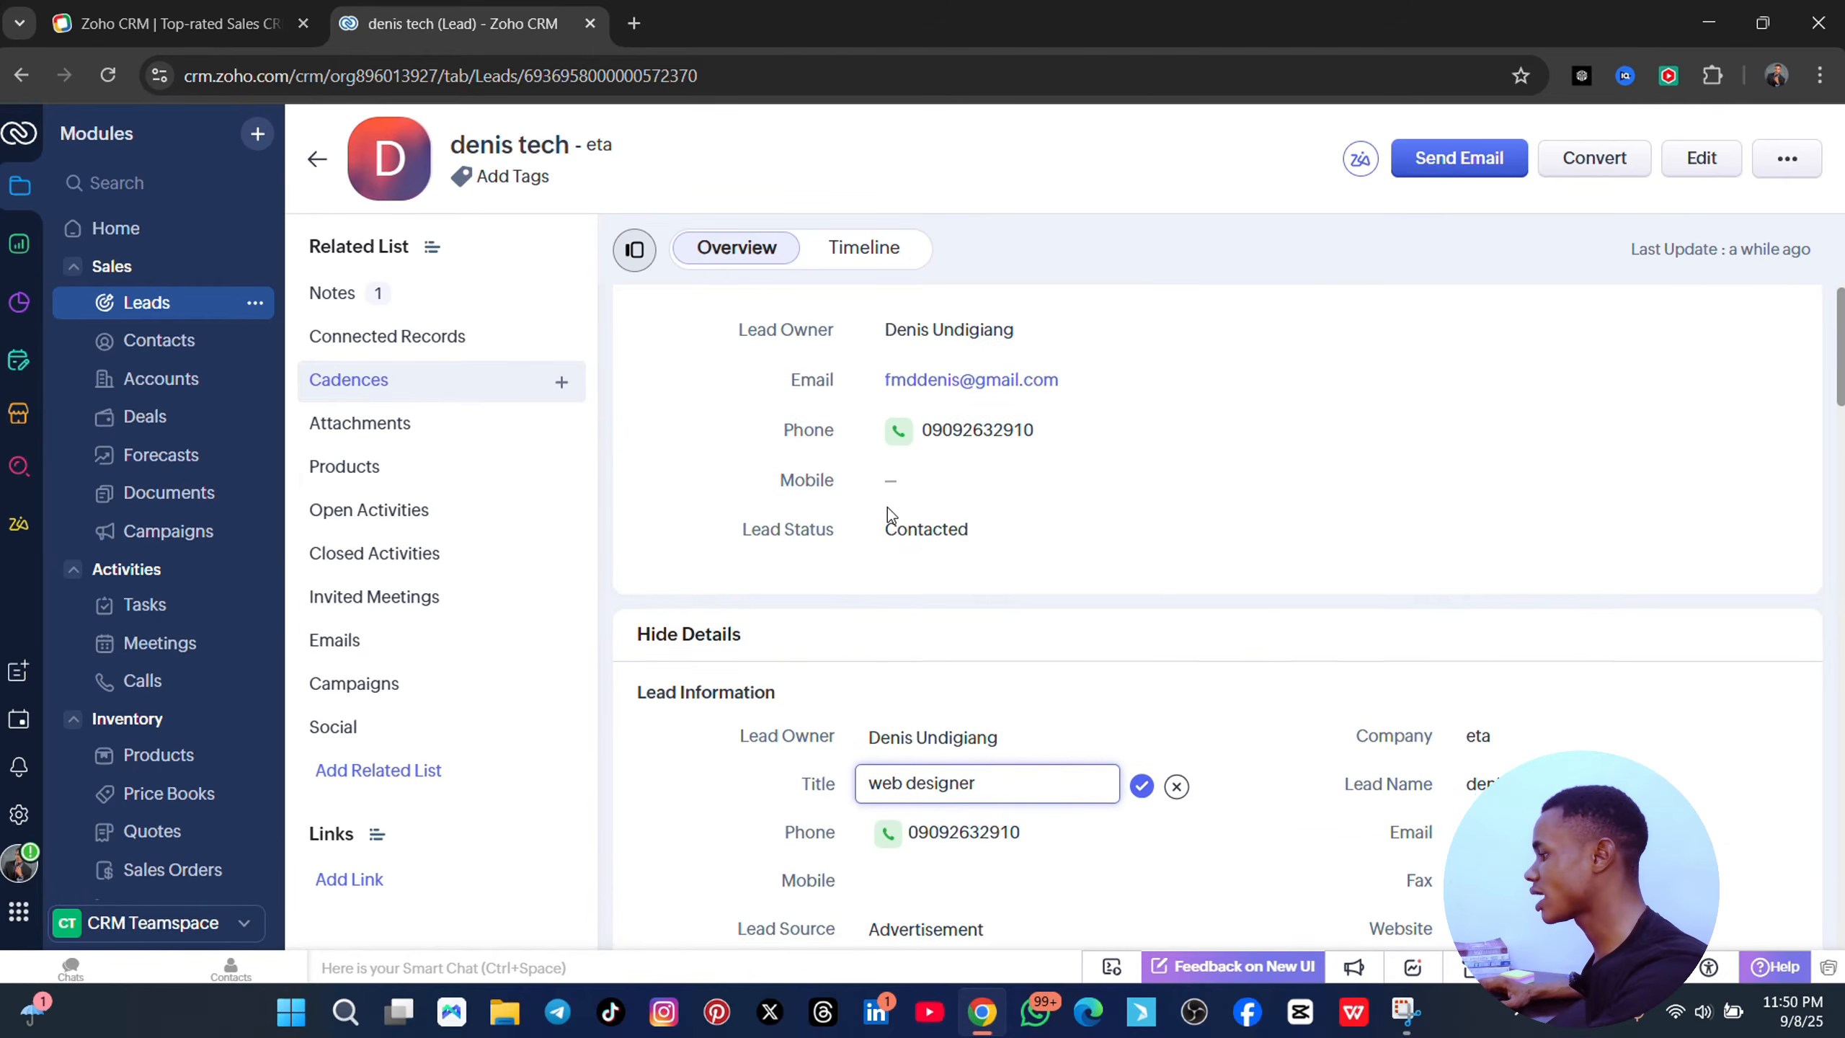
scroll(1005, 645, "down", 8)
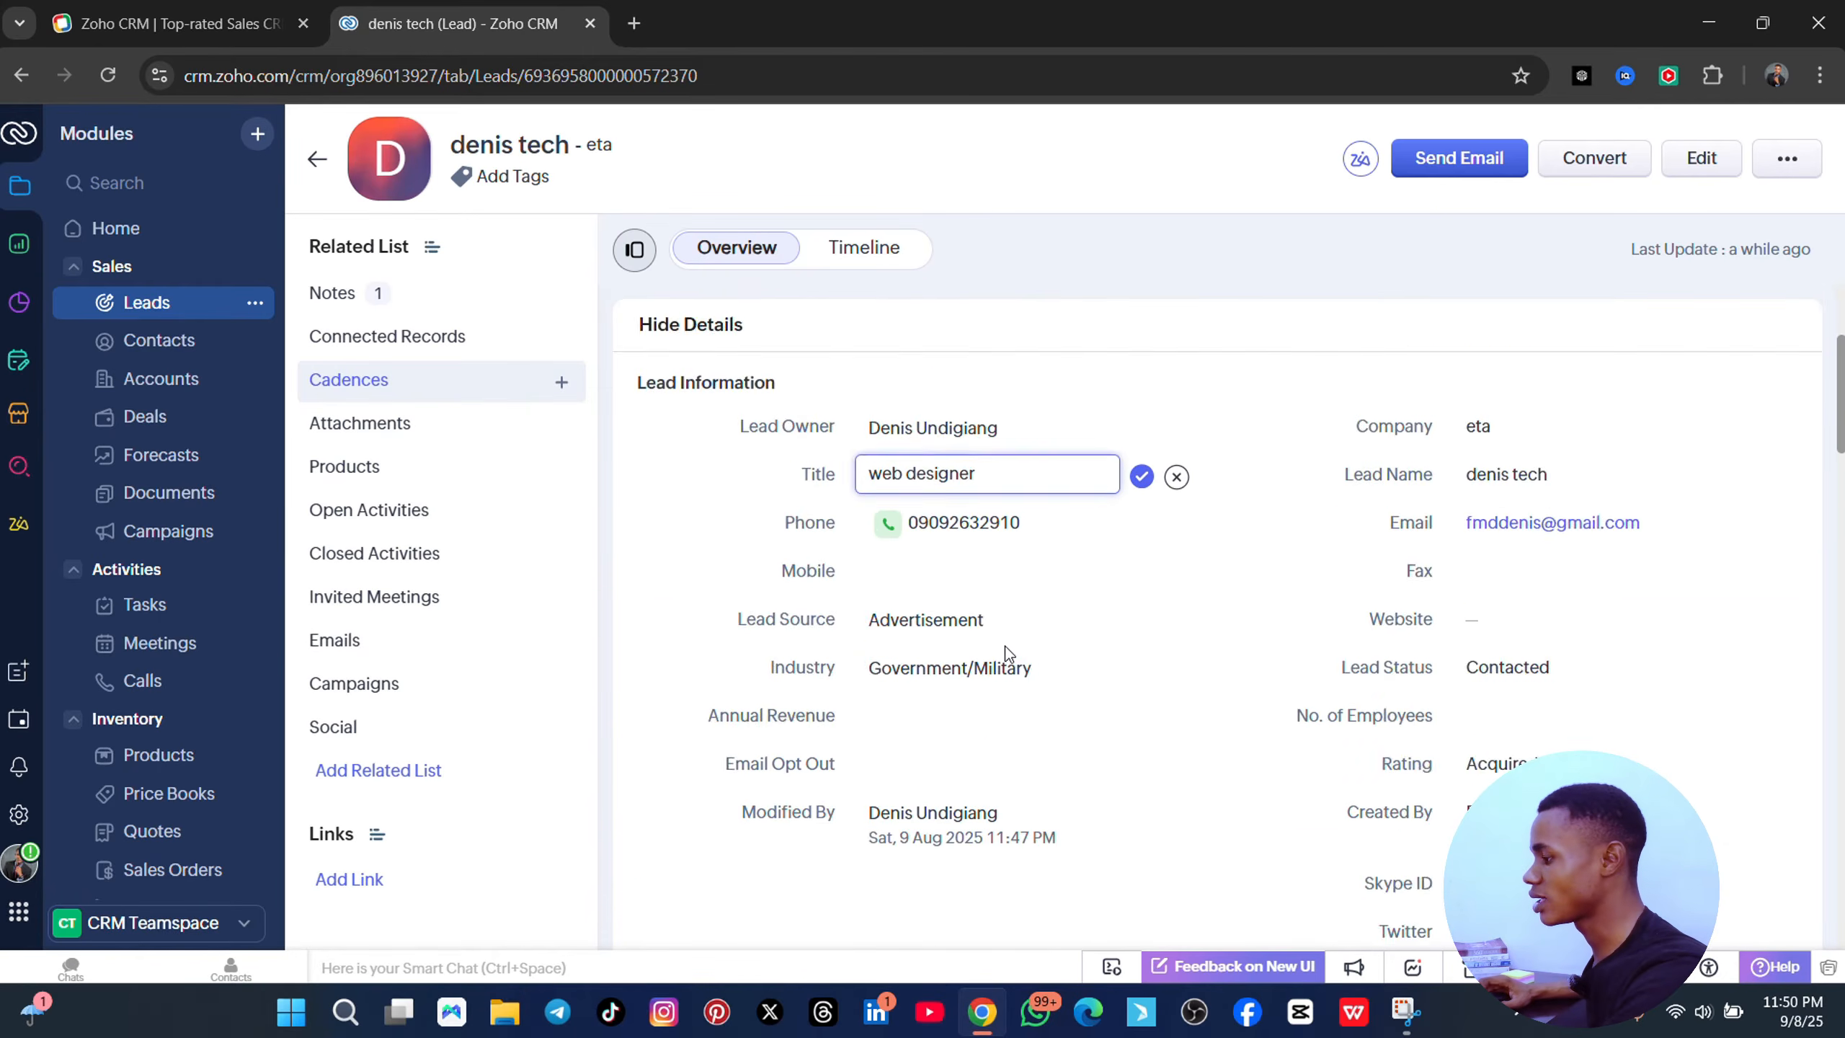
left_click(400, 423)
scroll(937, 472, "down", 5)
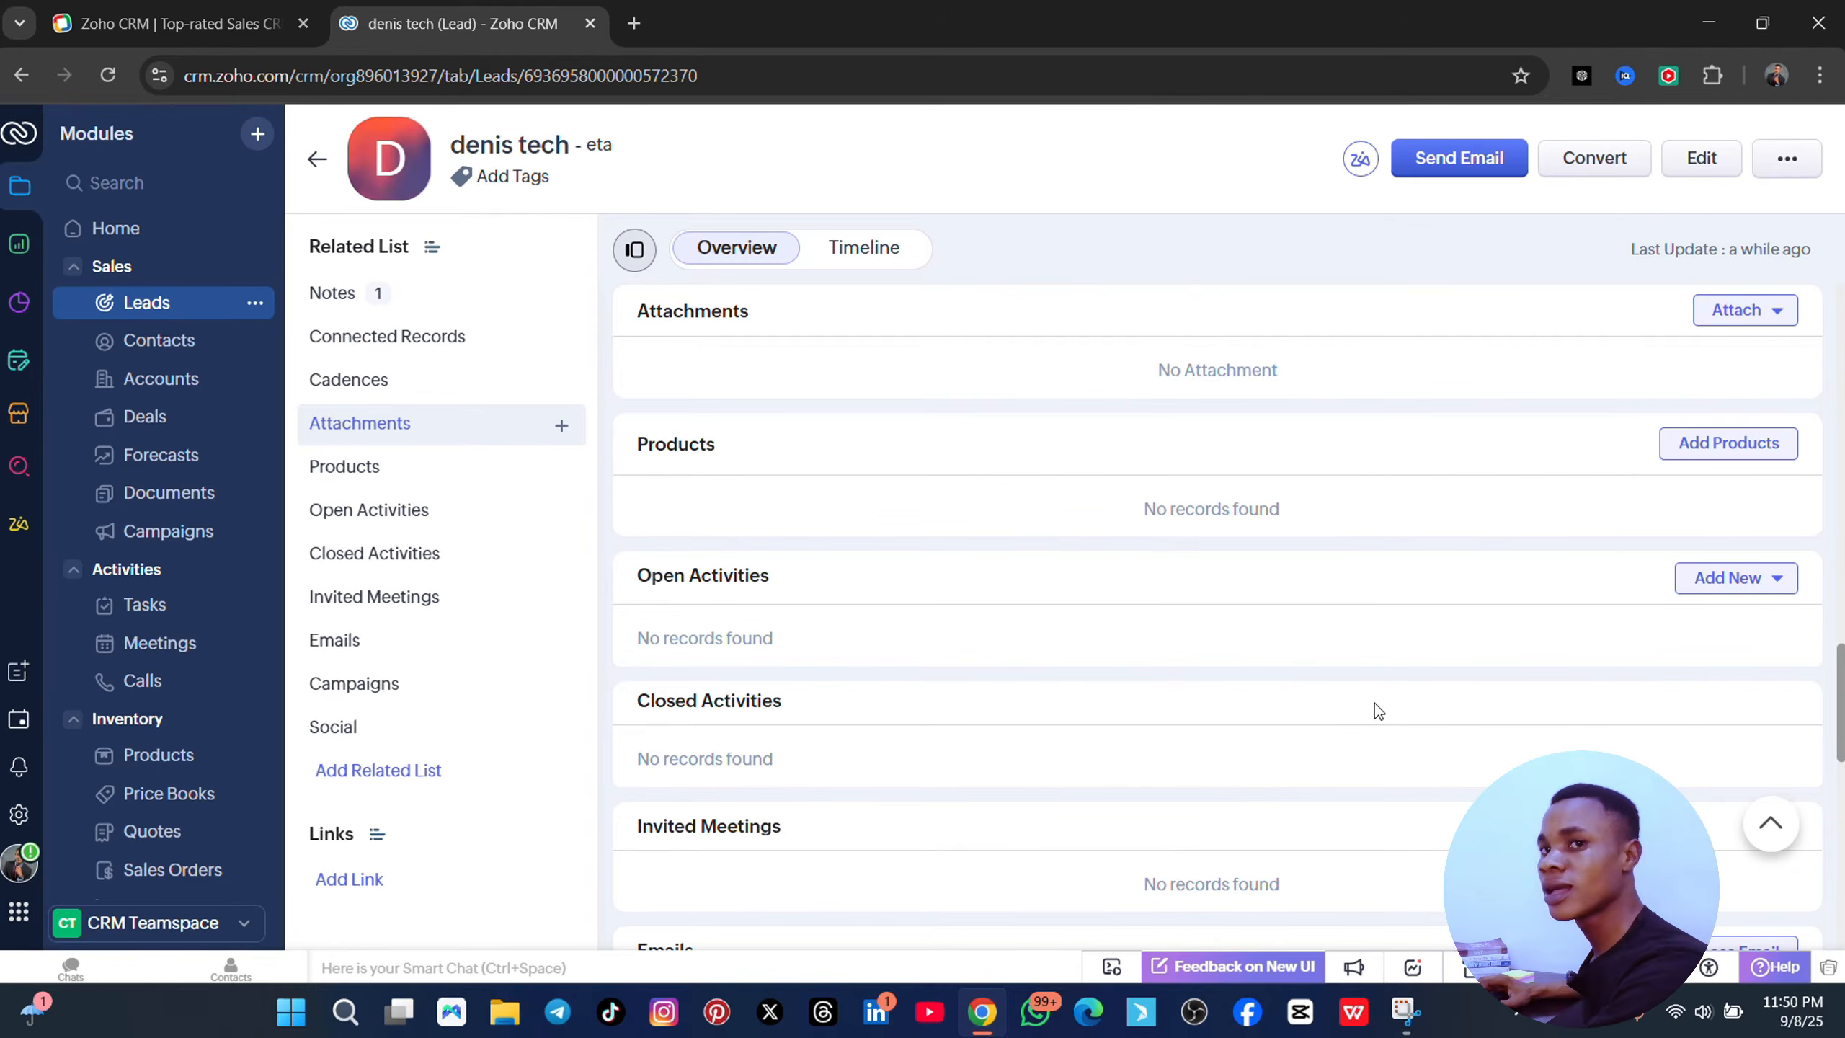
scroll(700, 638, "down", 3)
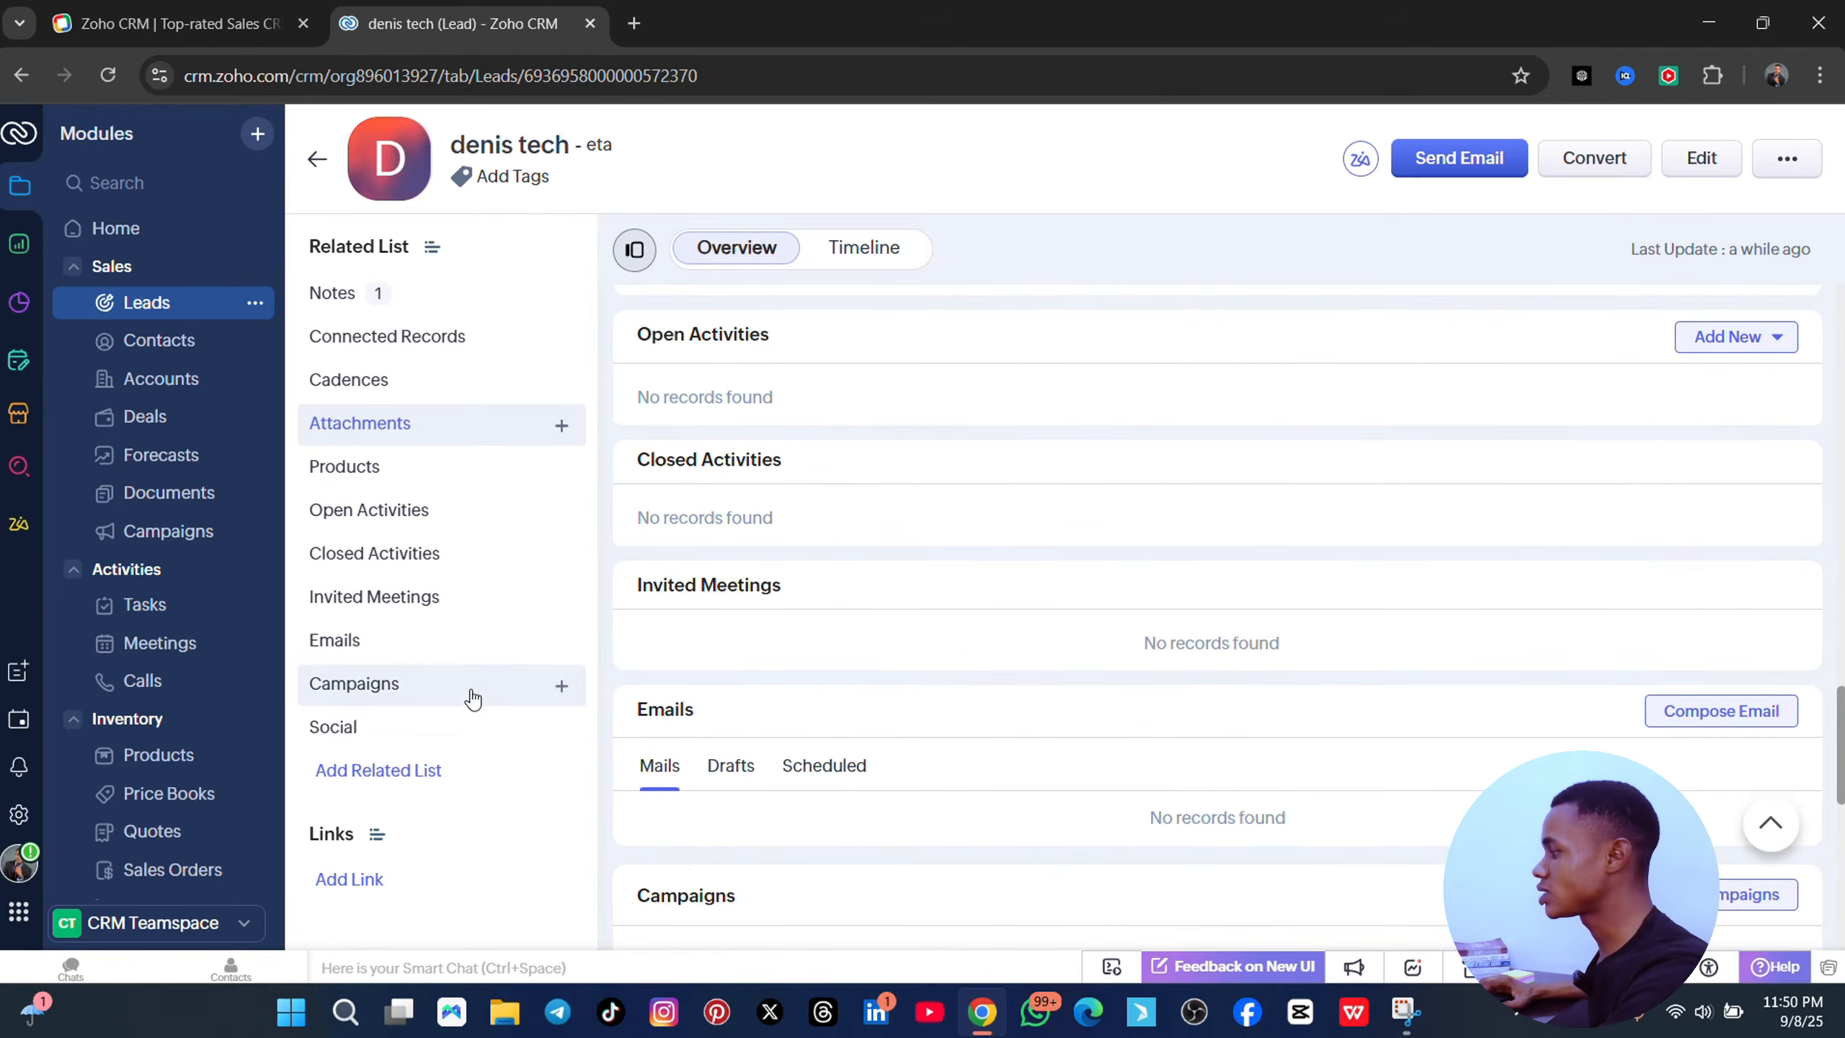
scroll(1471, 374, "down", 3)
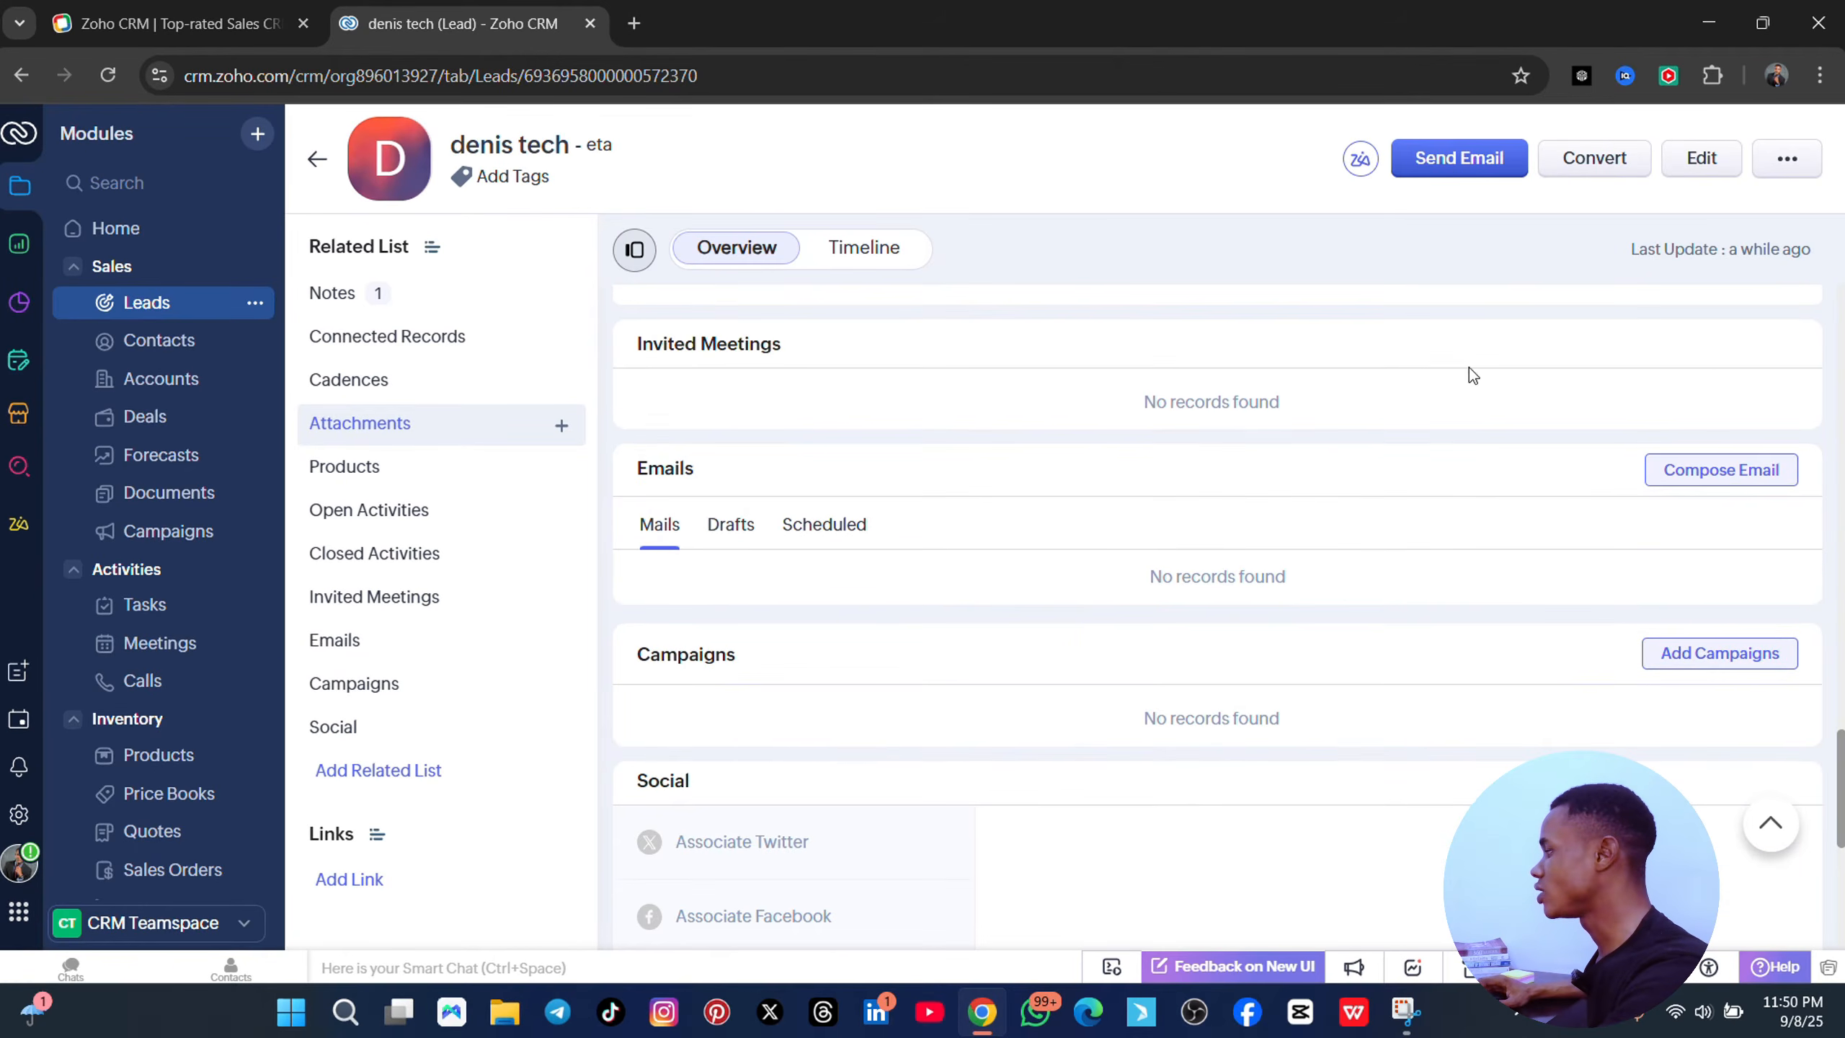
left_click(1594, 157)
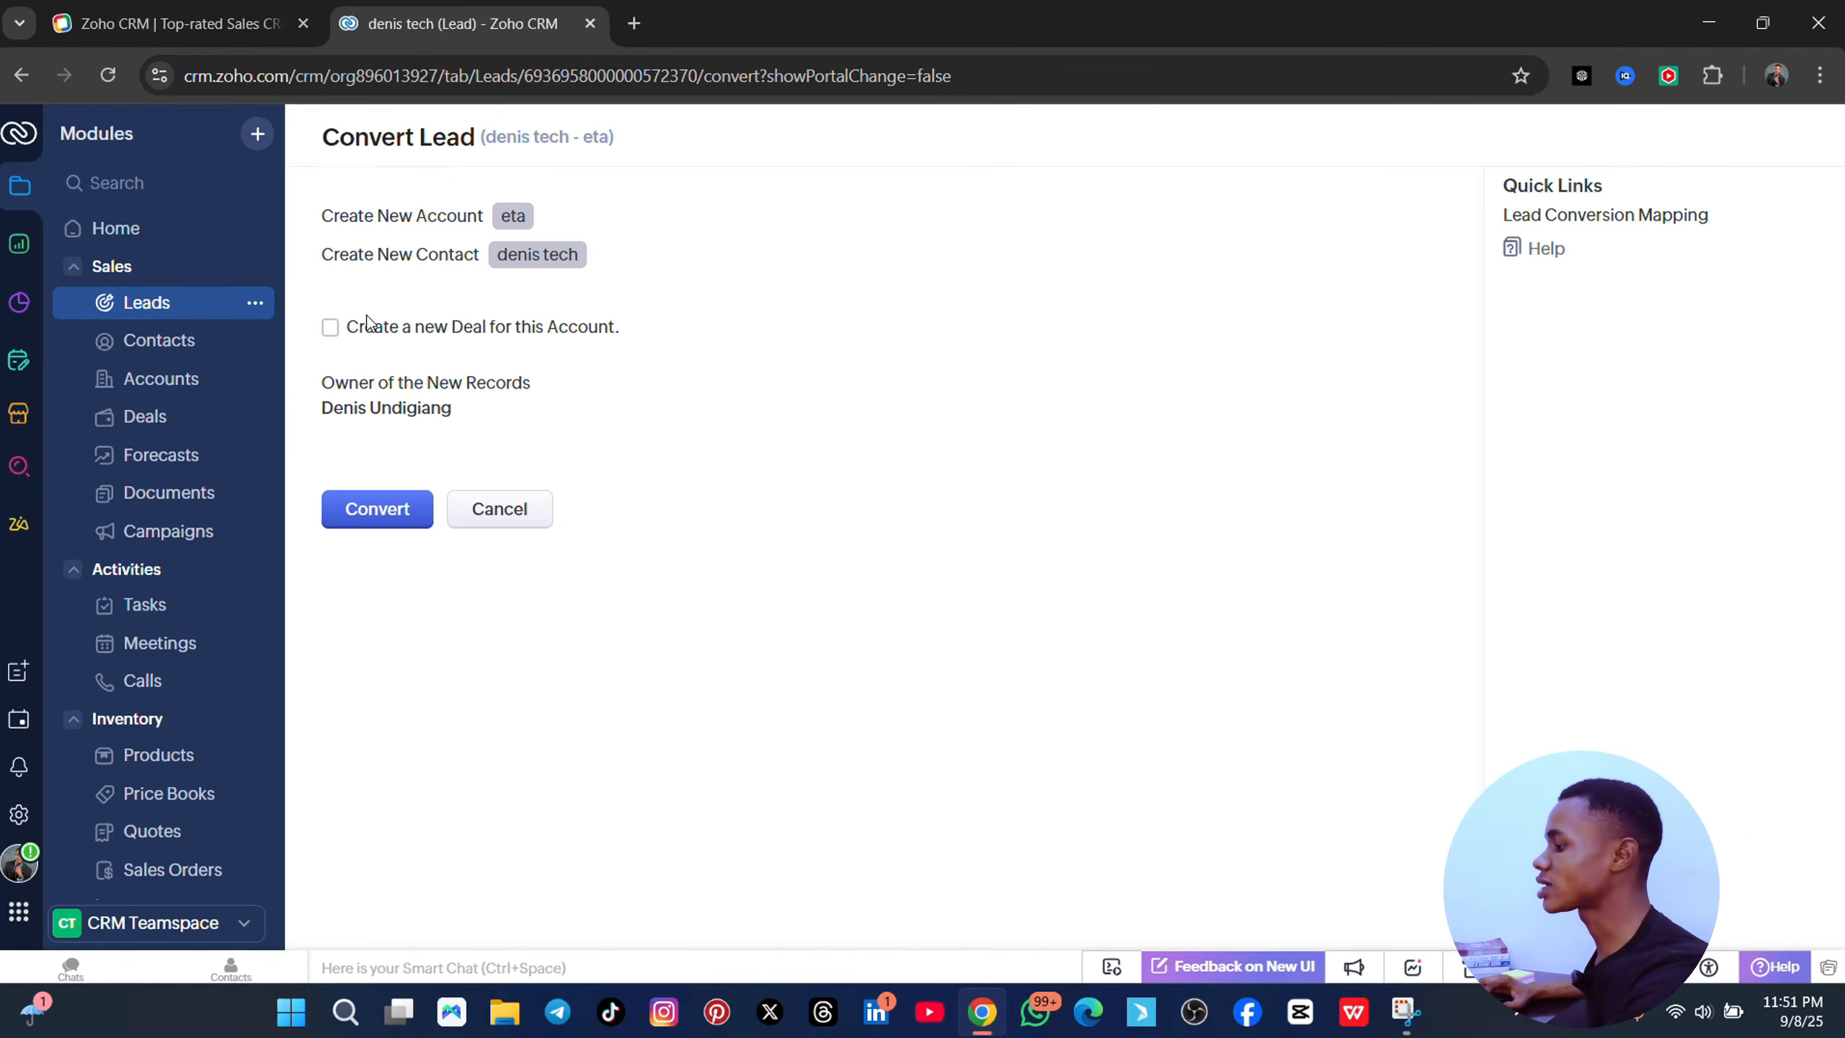
left_click(332, 328)
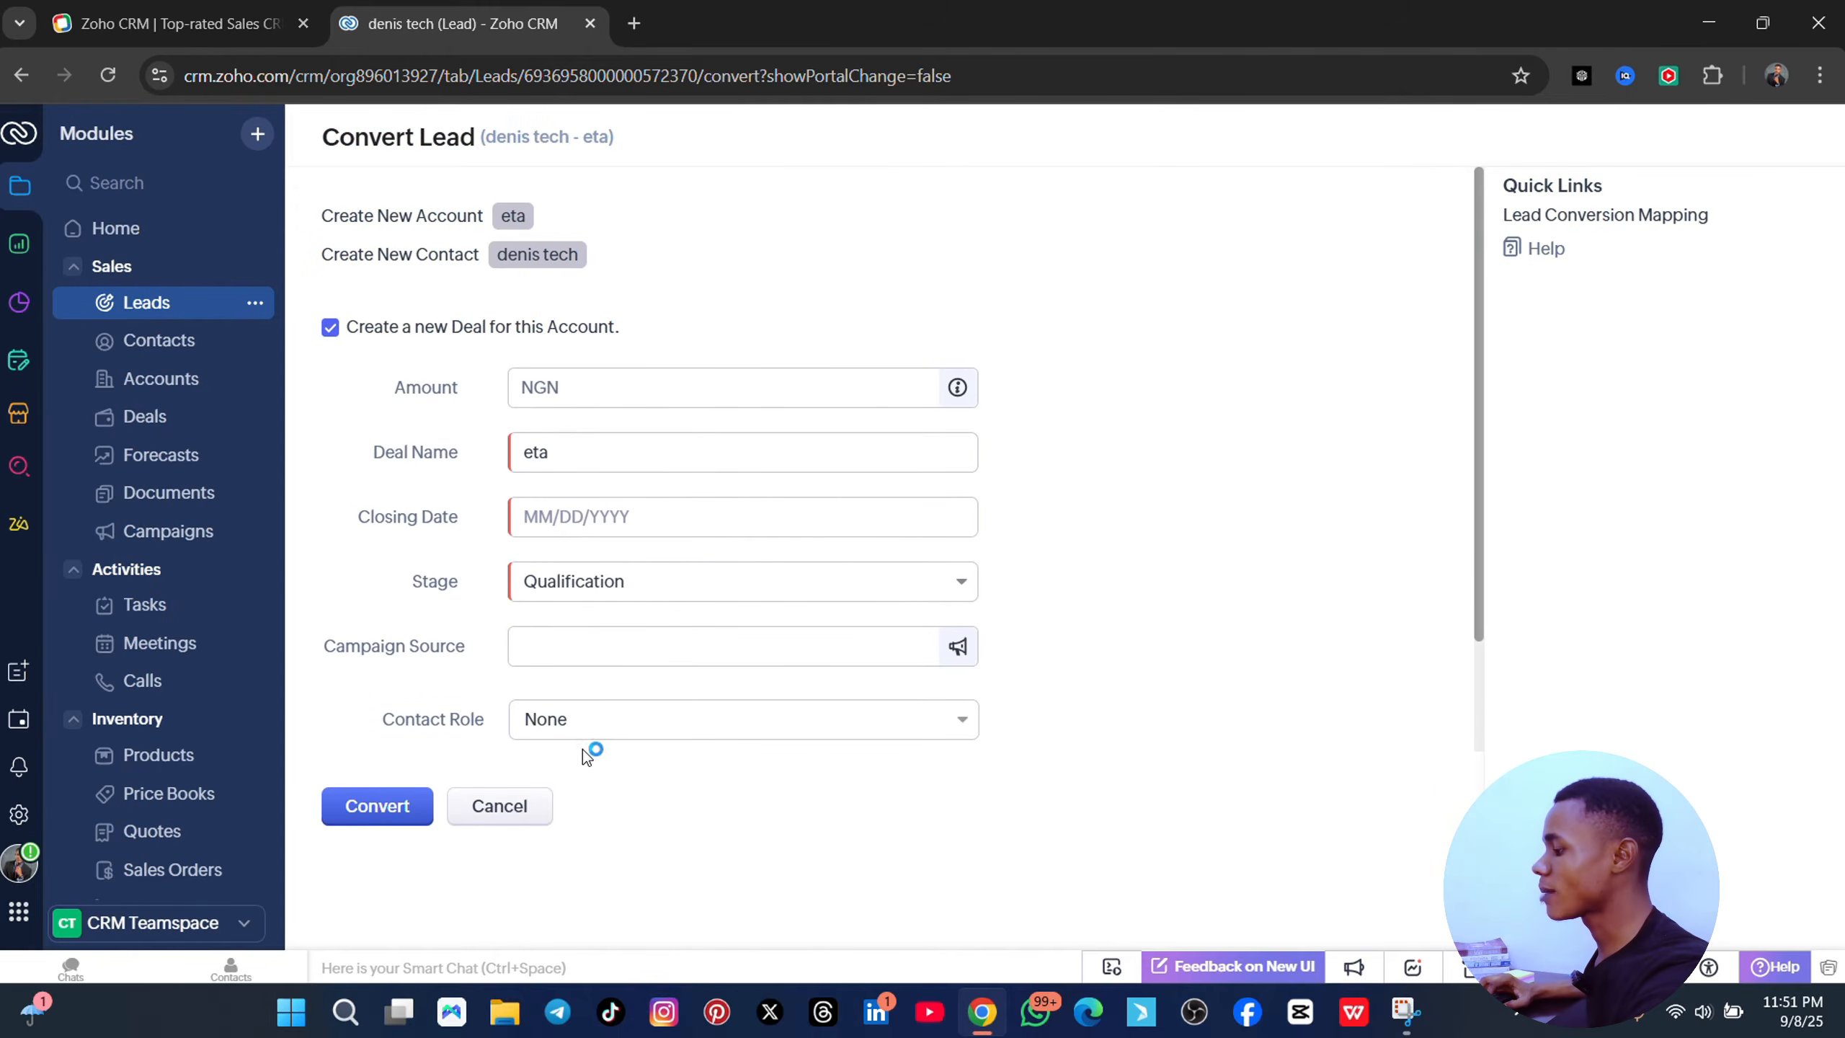
left_click(496, 806)
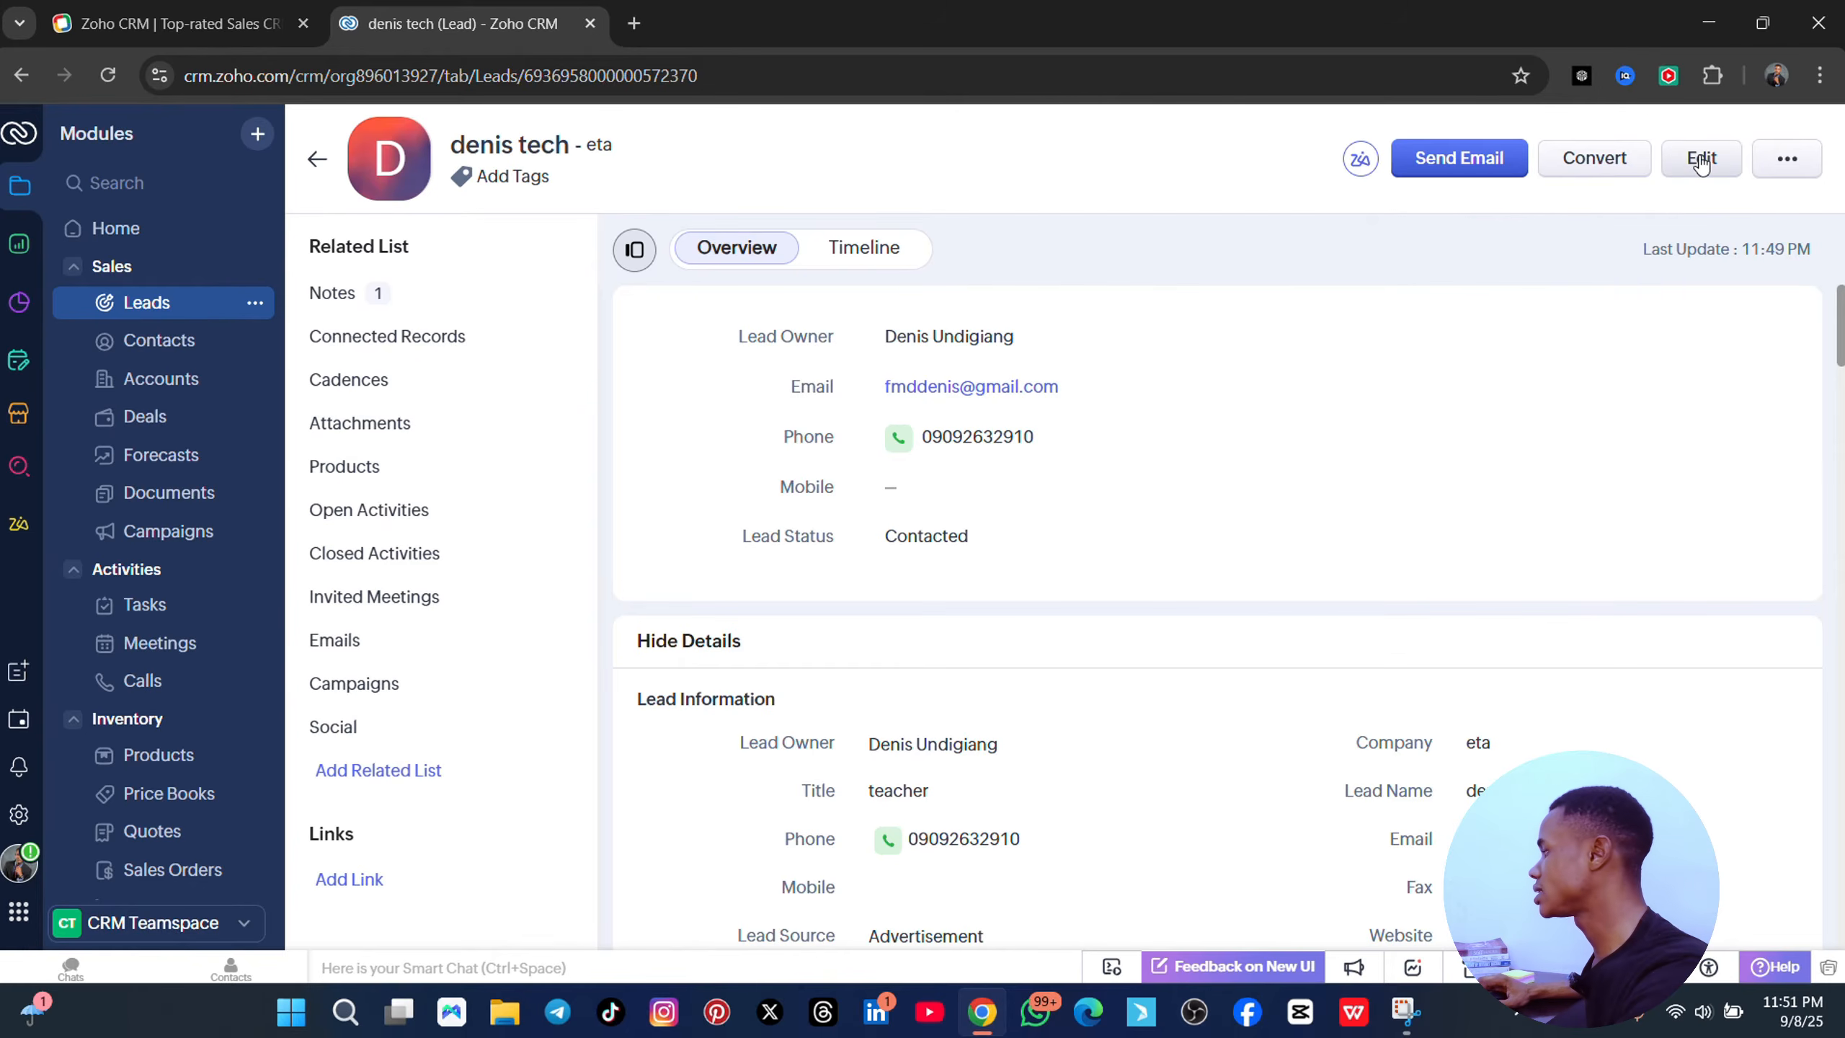
- Show the lead's More Options list with Clone, Delete, Print Preview and Mail Merge
left_click(1787, 159)
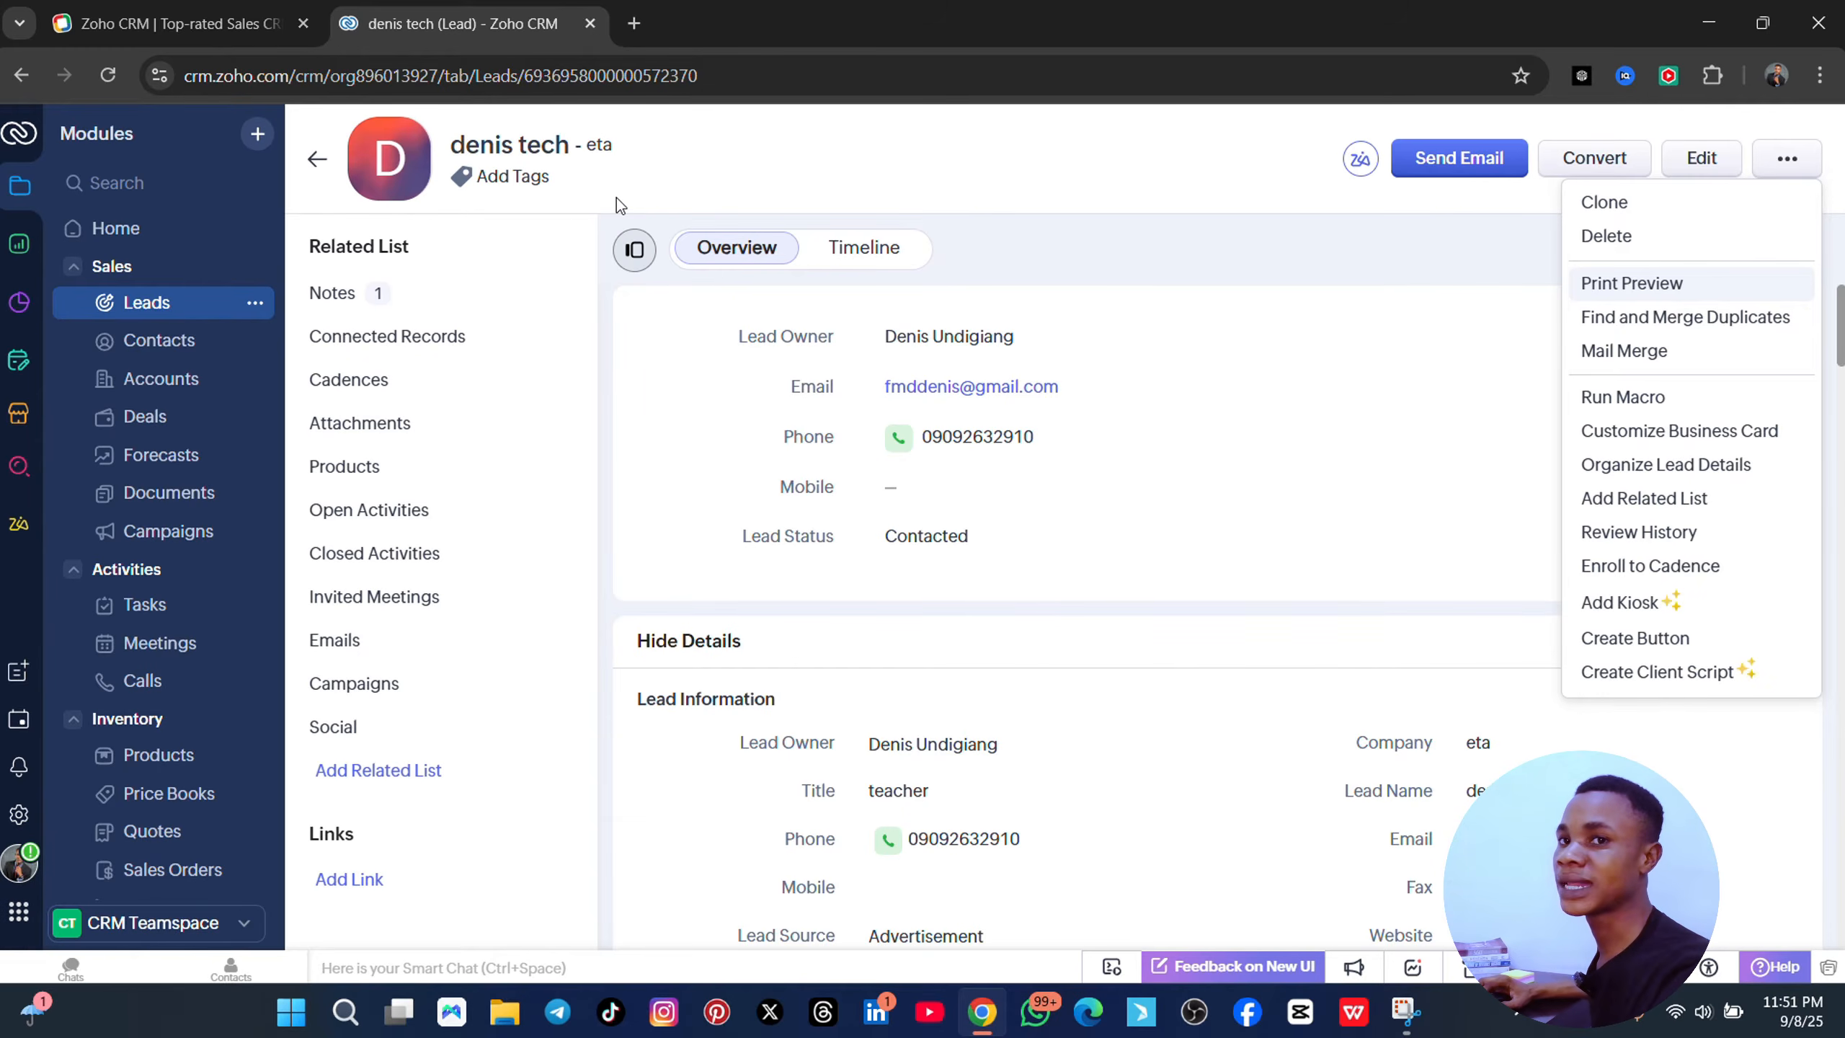
- Close the actions list, return to the Leads list, then switch to the Contacts module
left_click(317, 158)
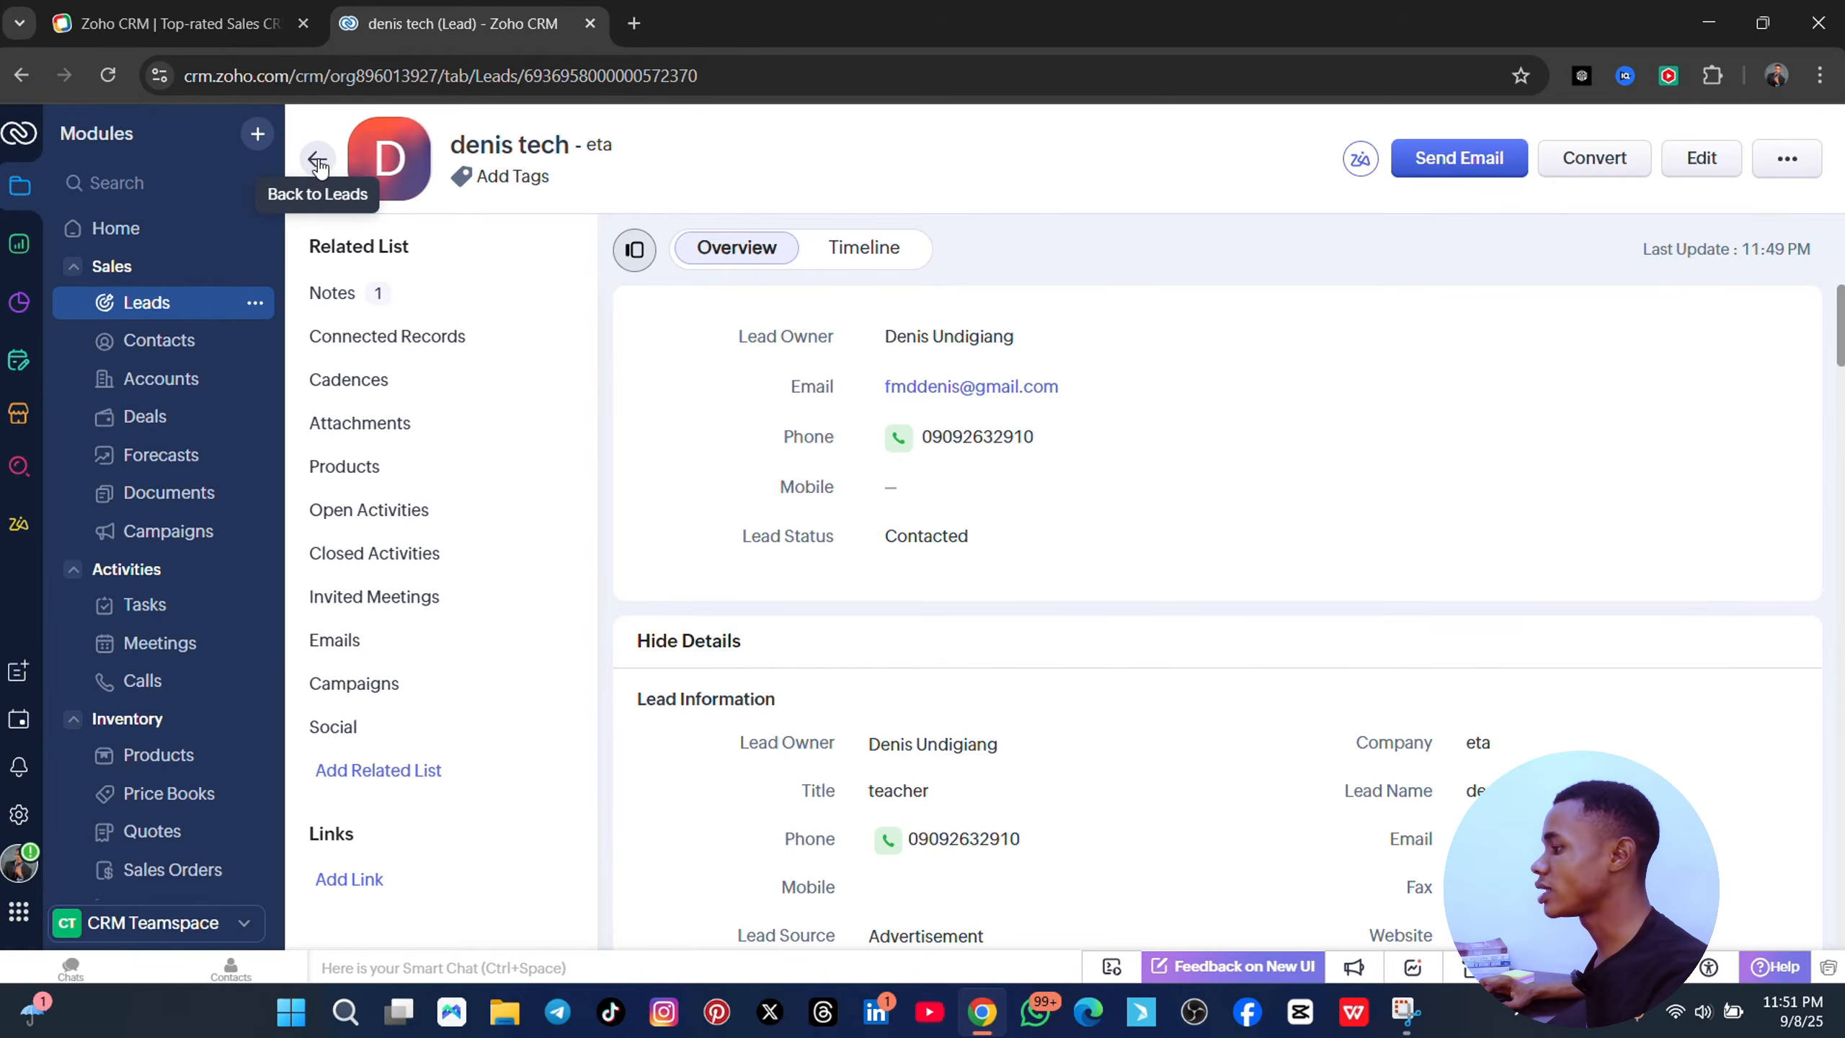
left_click(317, 161)
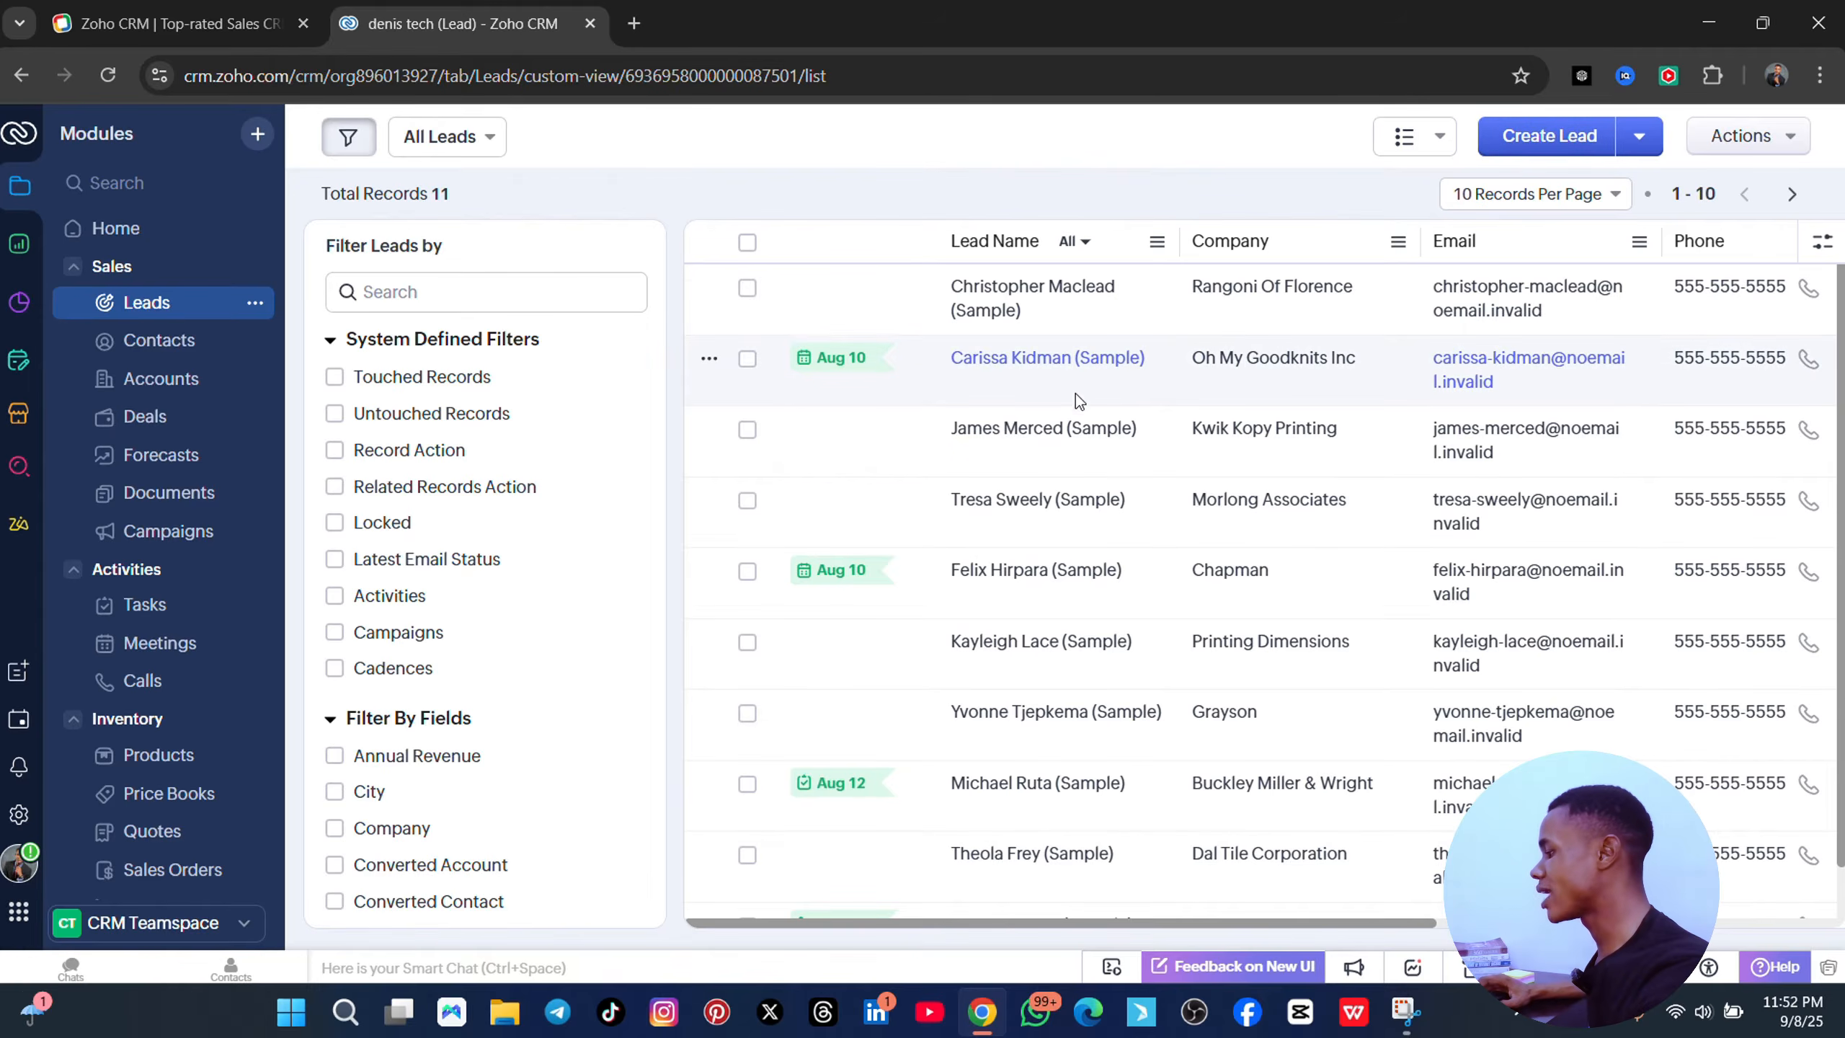
scroll(1075, 393, "down", 1)
scroll(1126, 451, "up", 1)
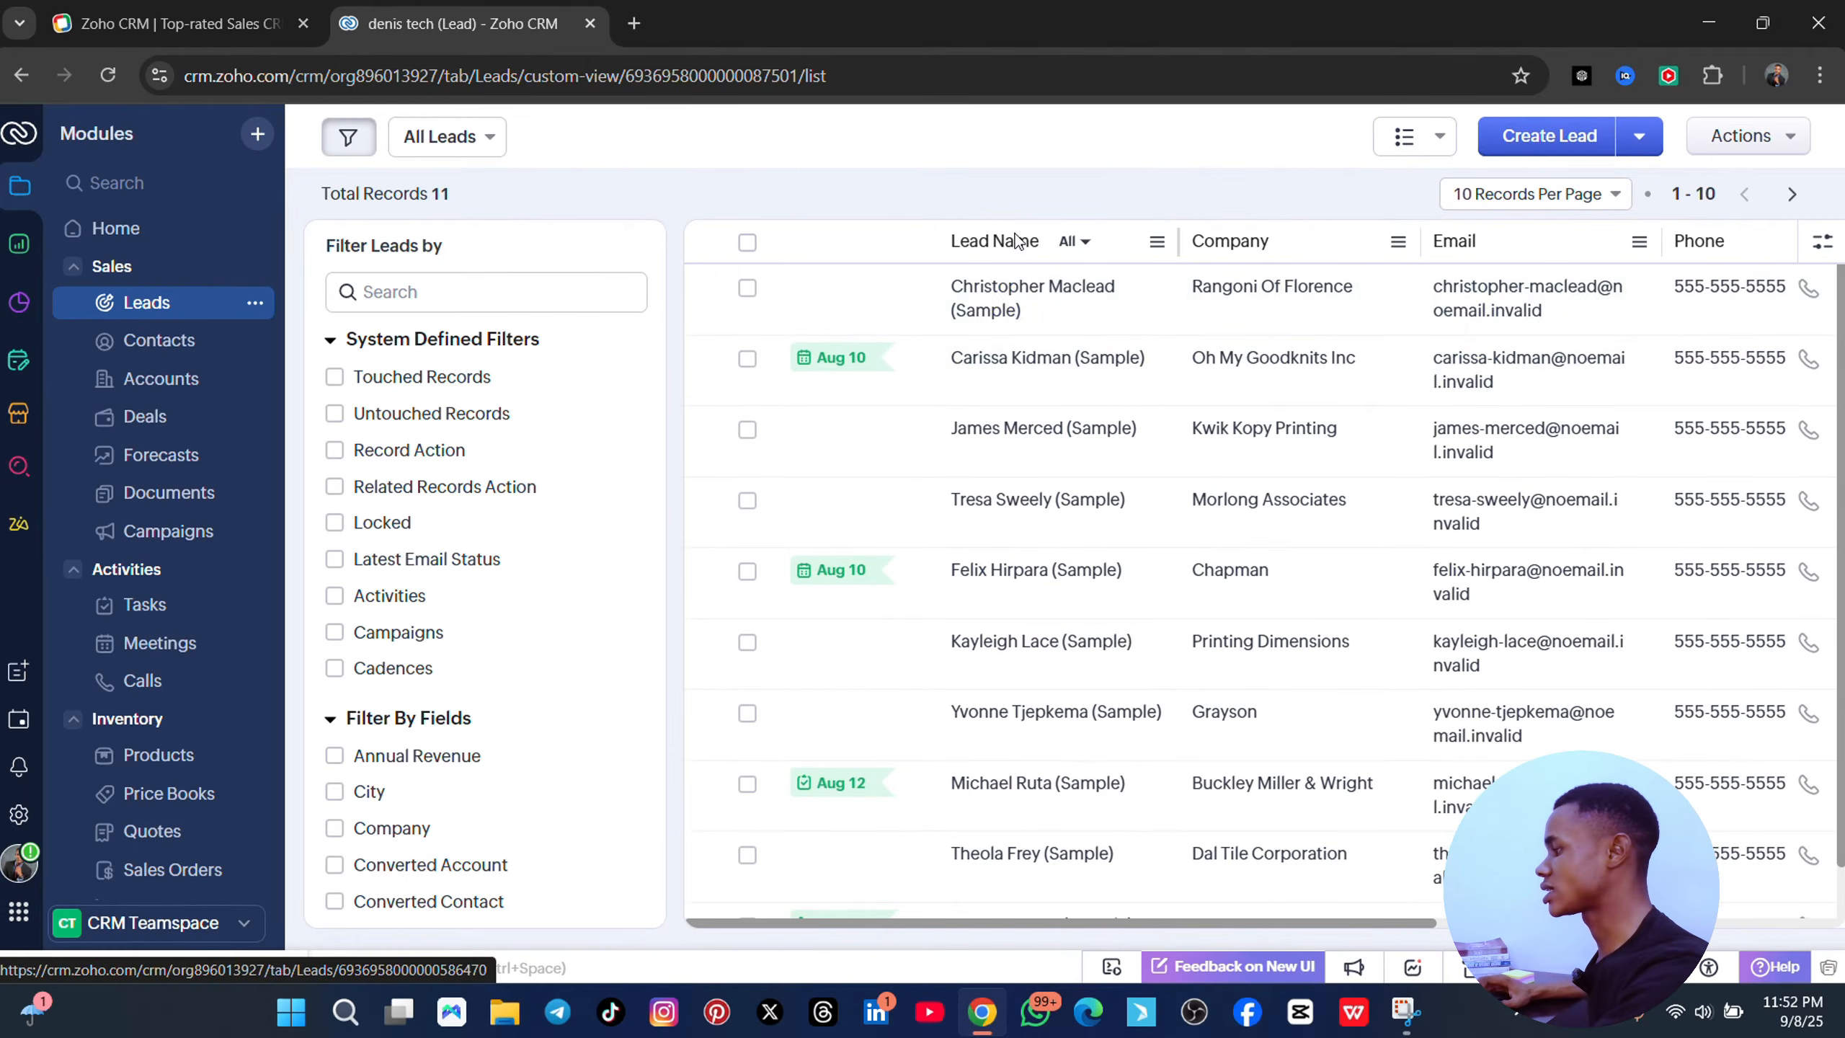
scroll(1084, 396, "down", 1)
left_click(1509, 145)
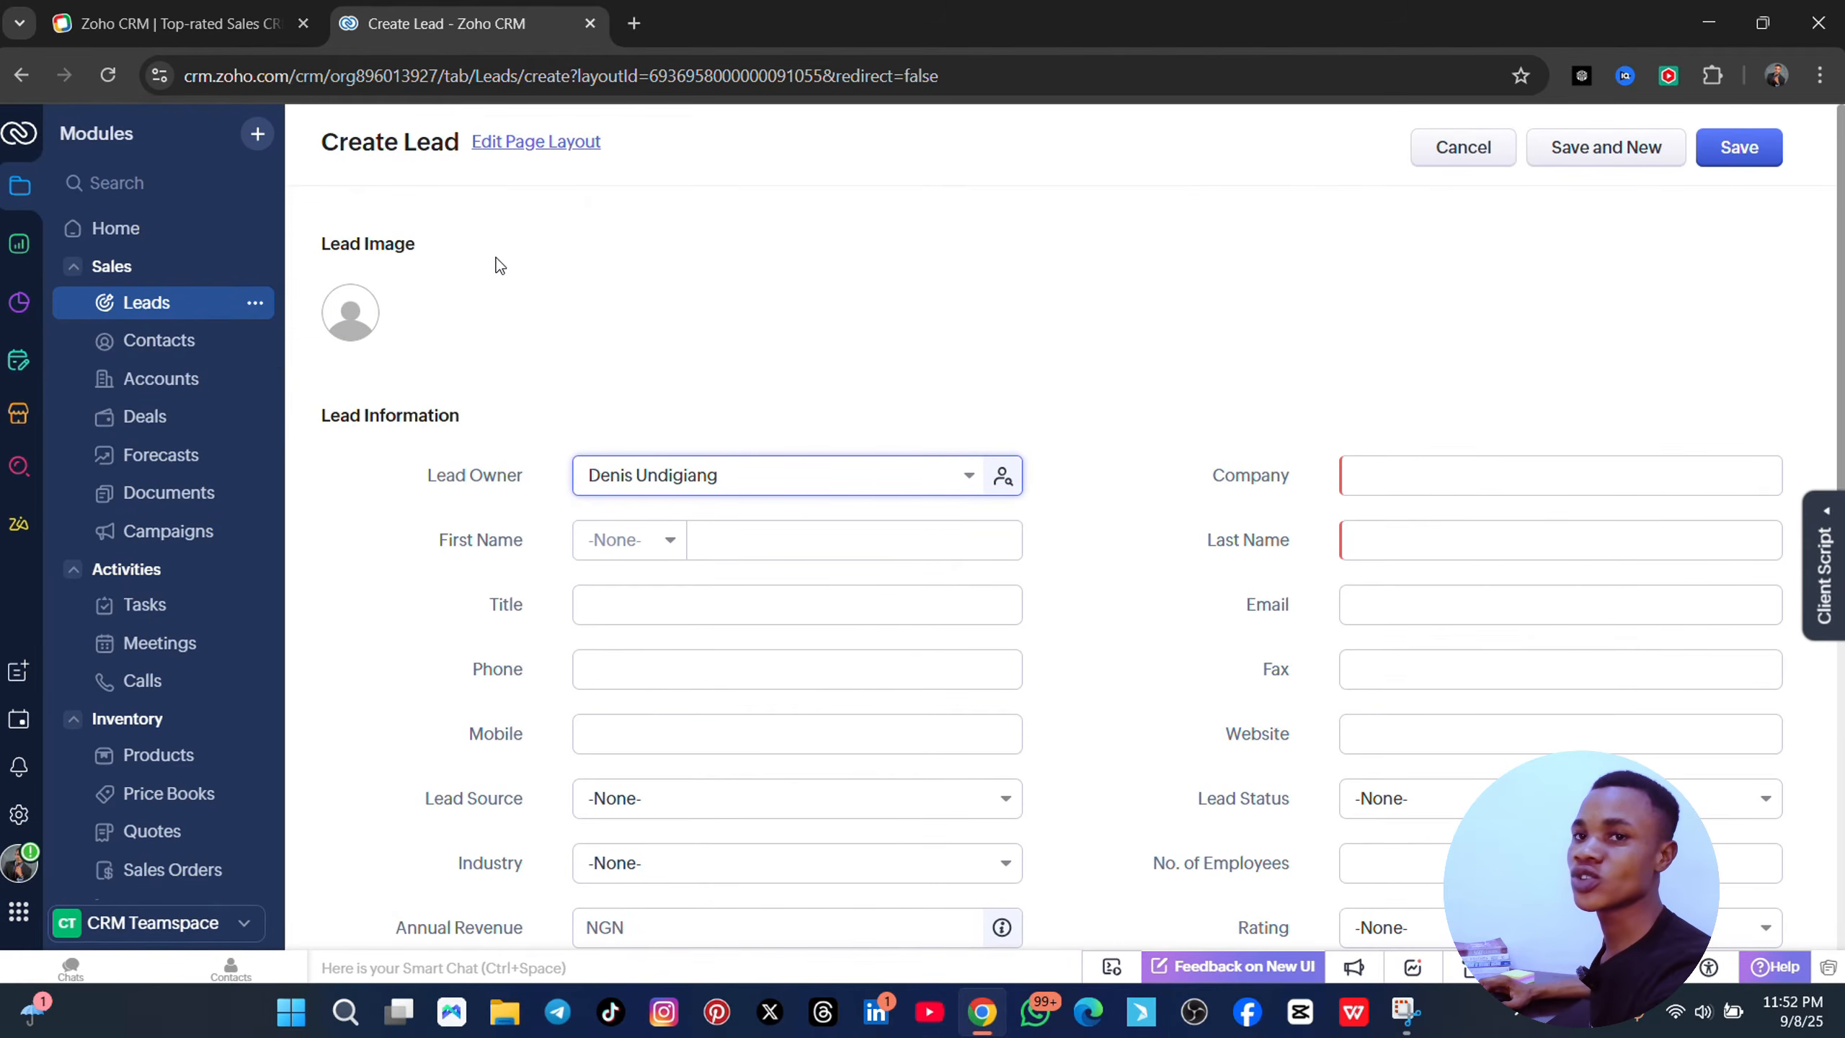
left_click(167, 346)
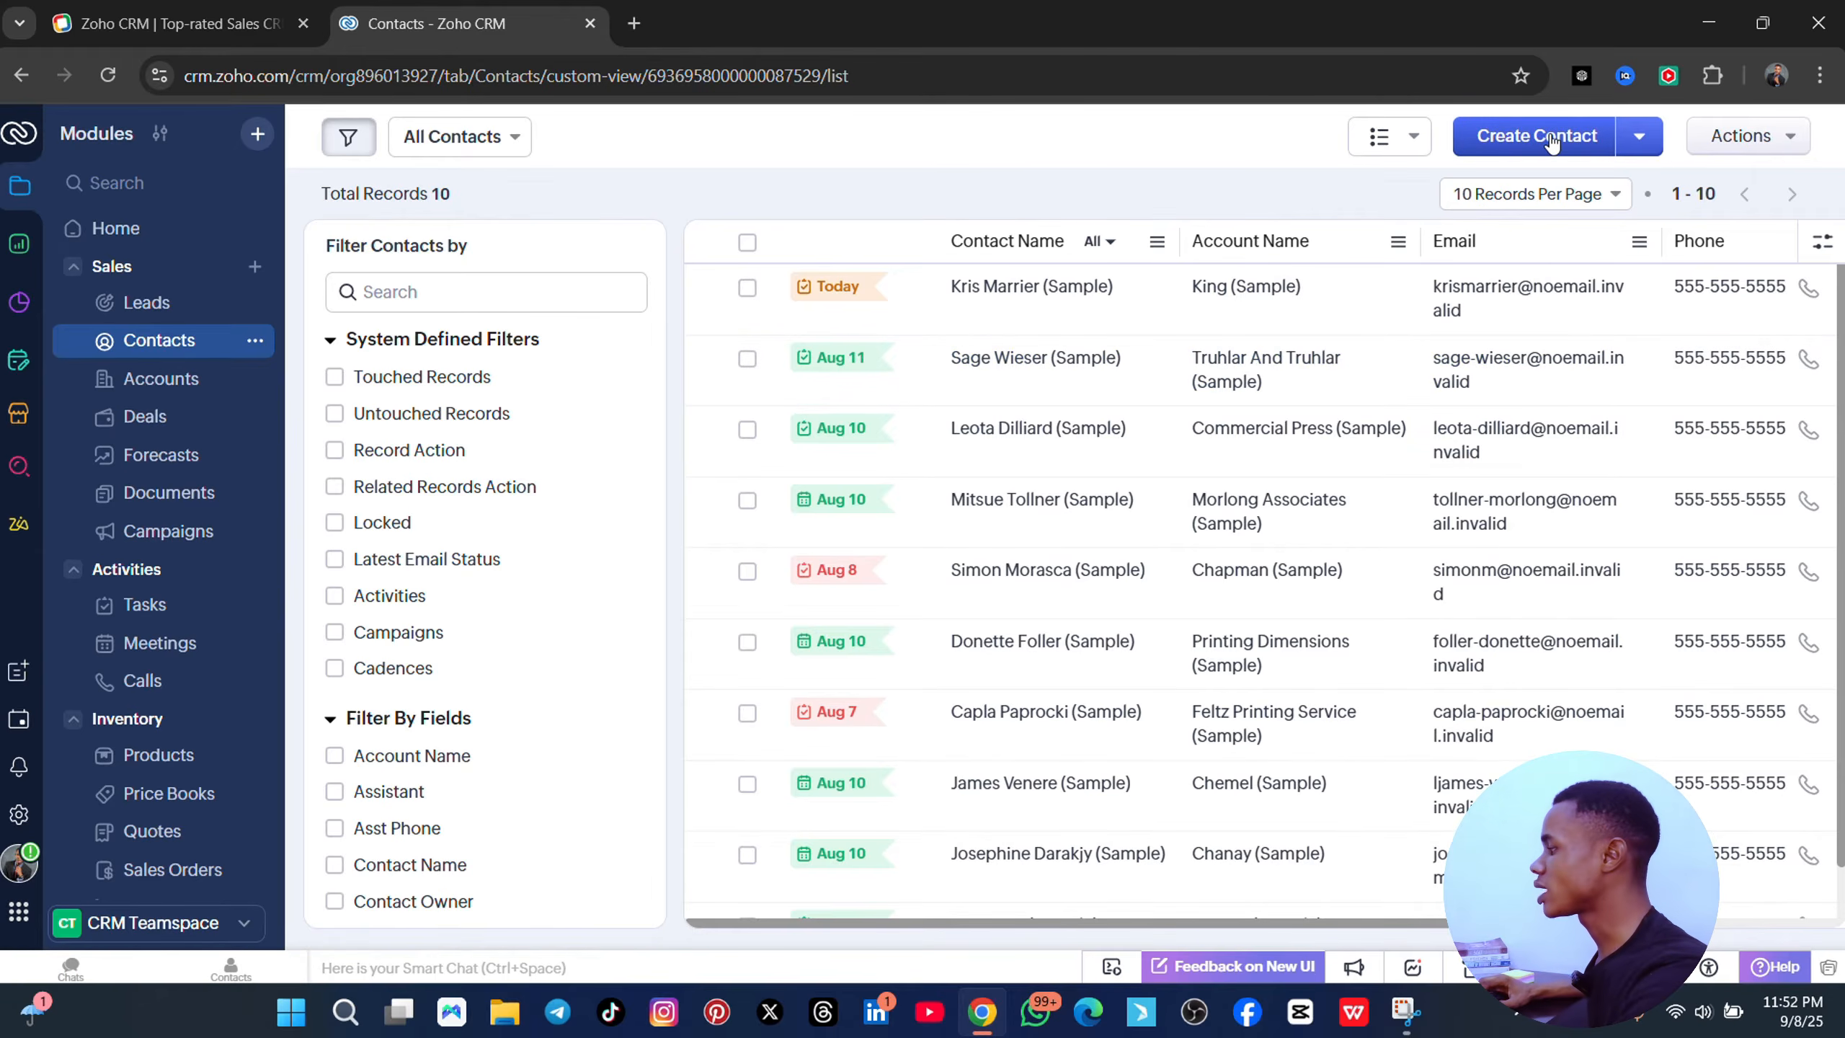
- Start a new contact and enter the contact's e-mail address
left_click(1551, 141)
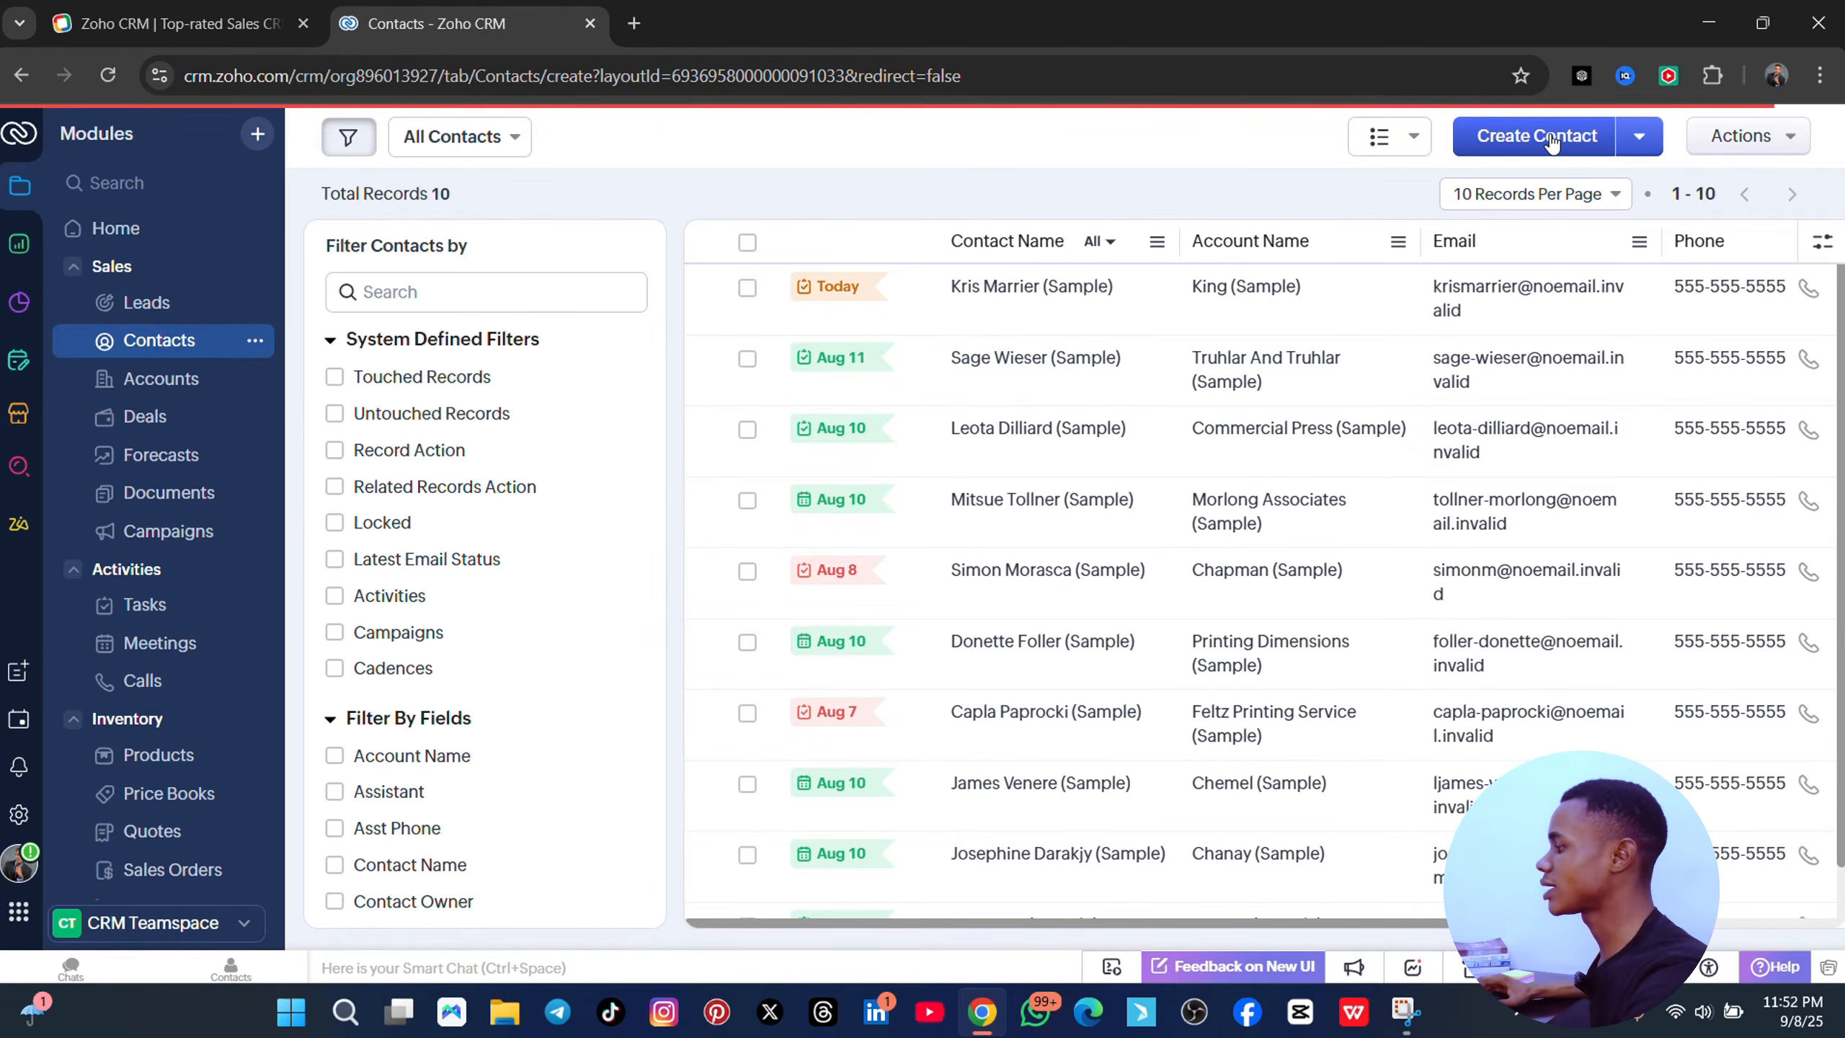
scroll(835, 528, "down", 5)
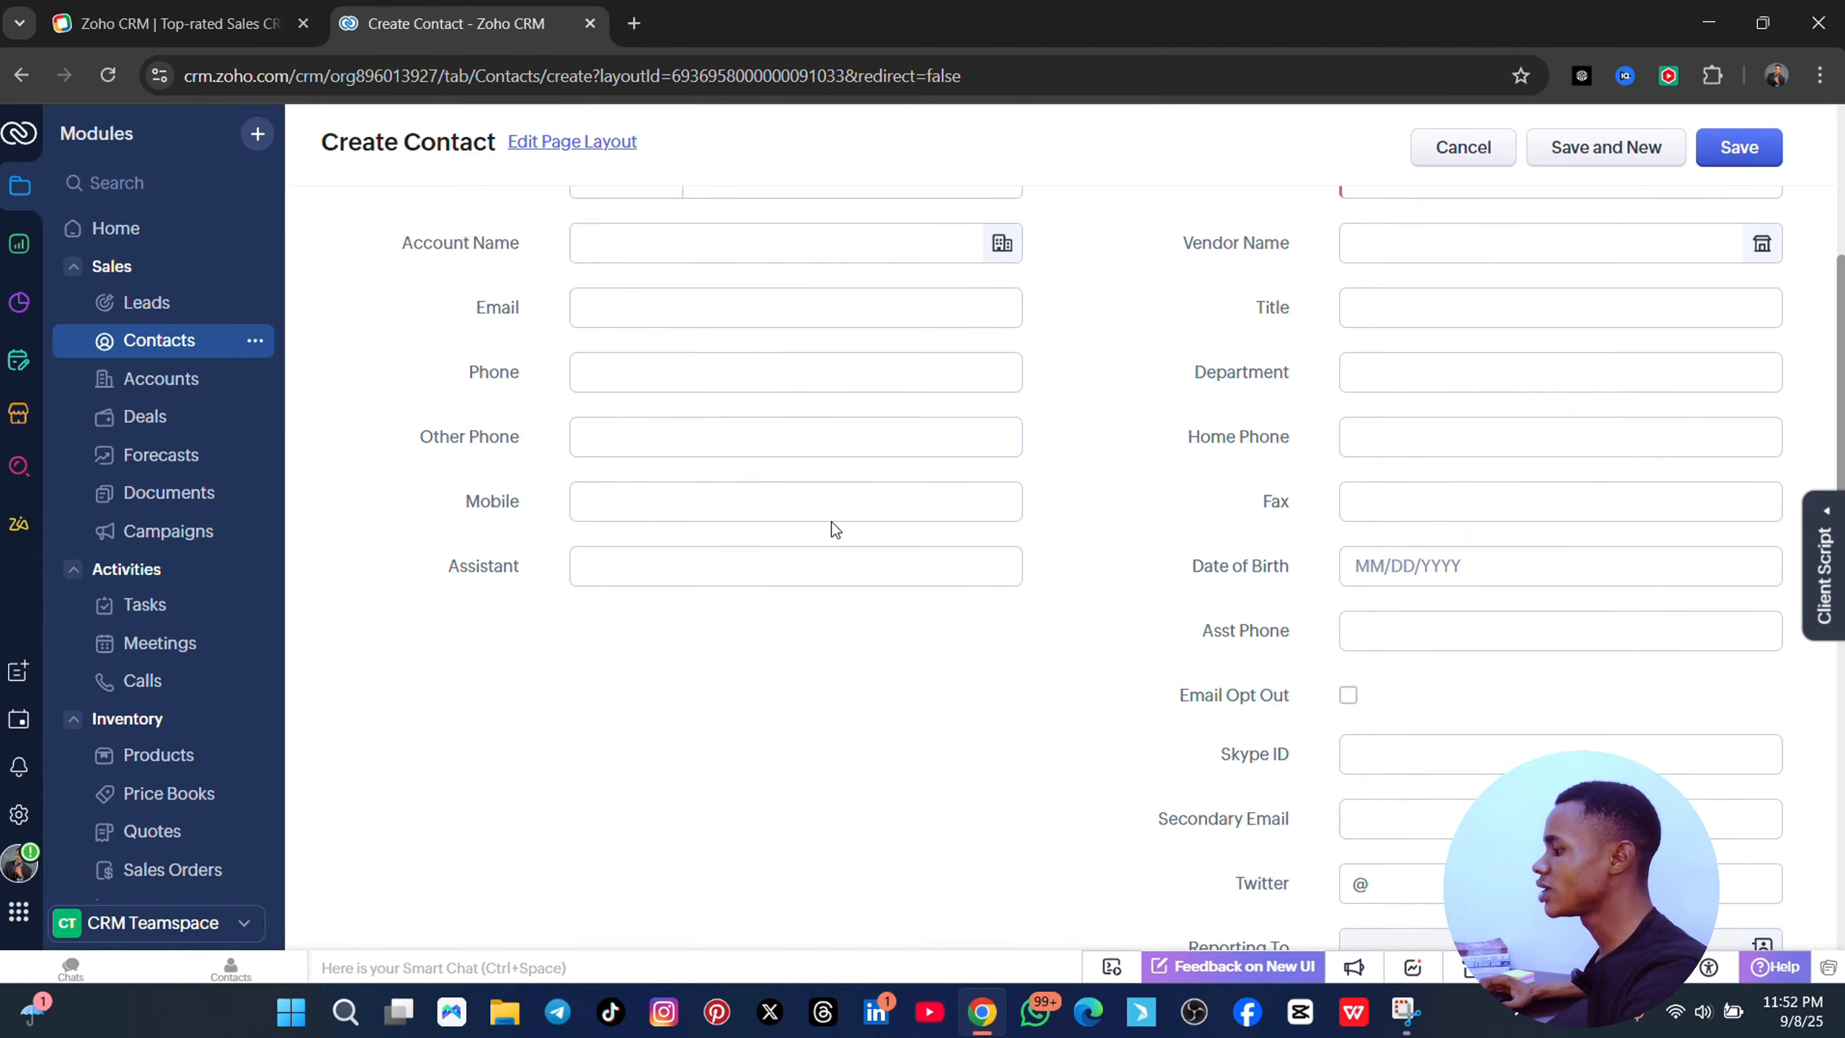
scroll(683, 445, "up", 5)
left_click(638, 667)
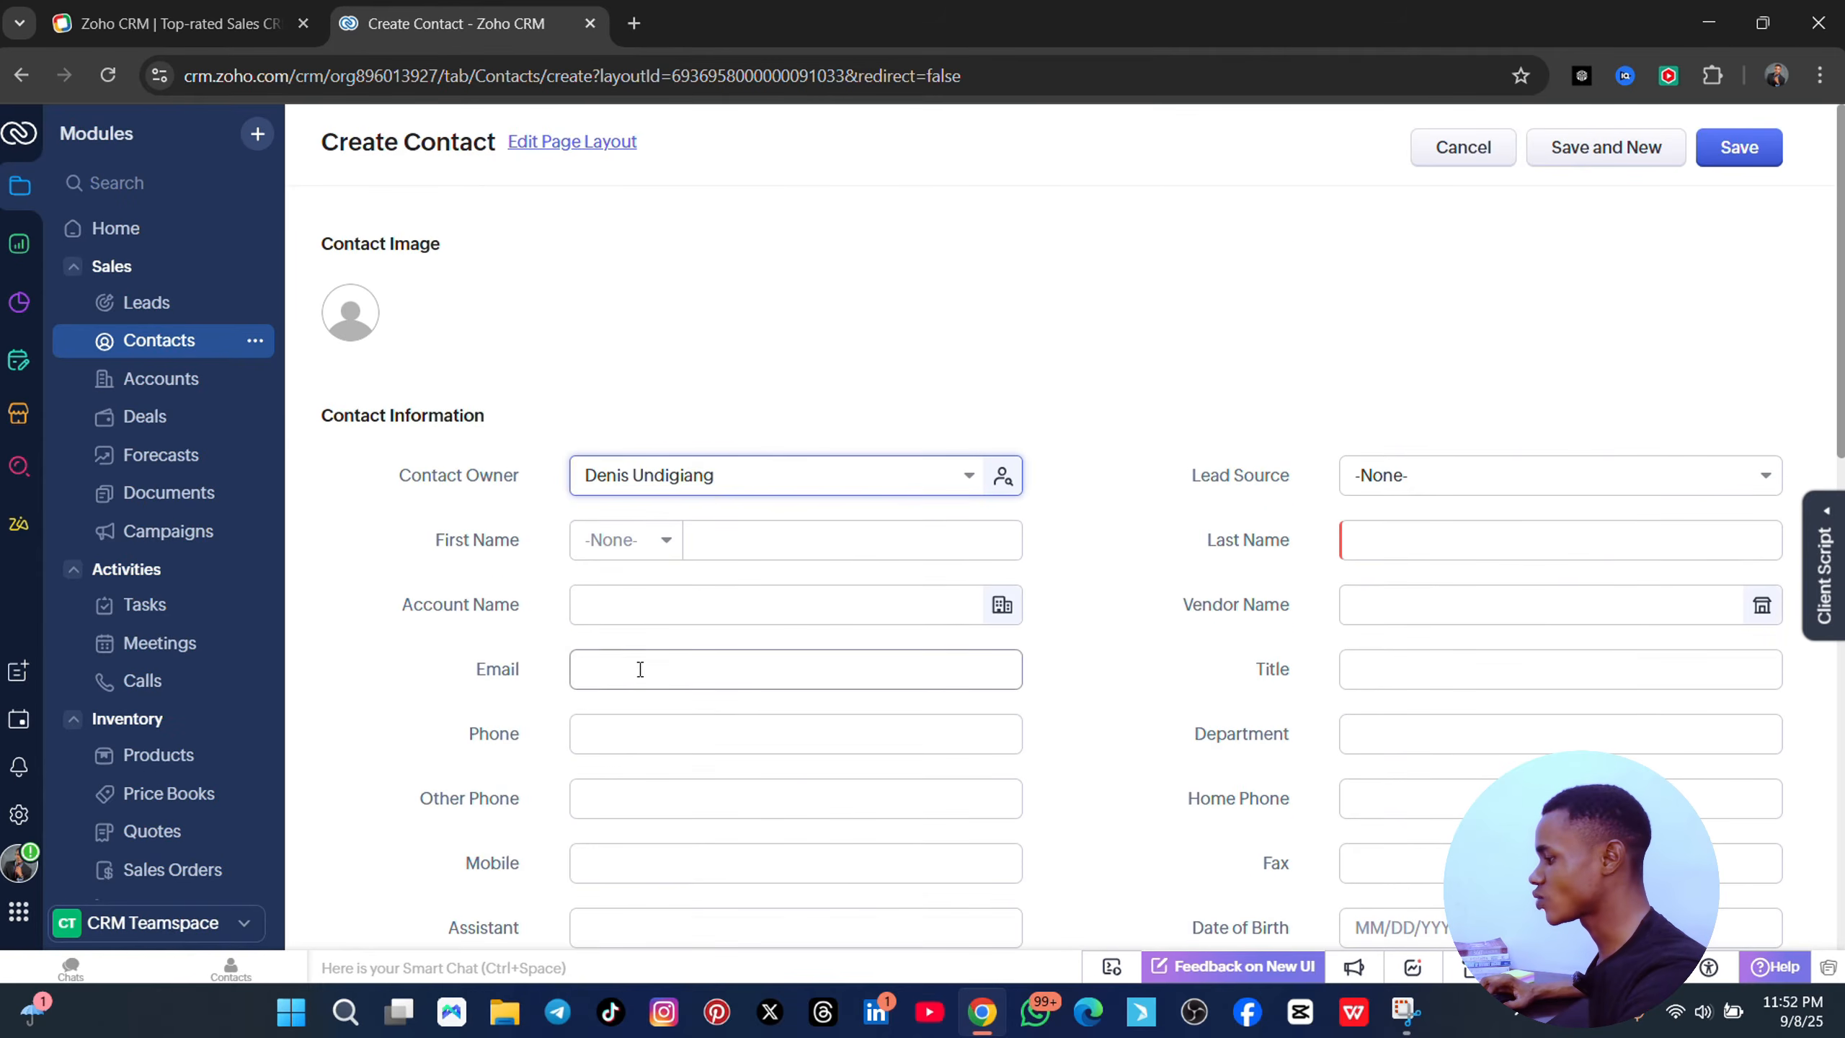
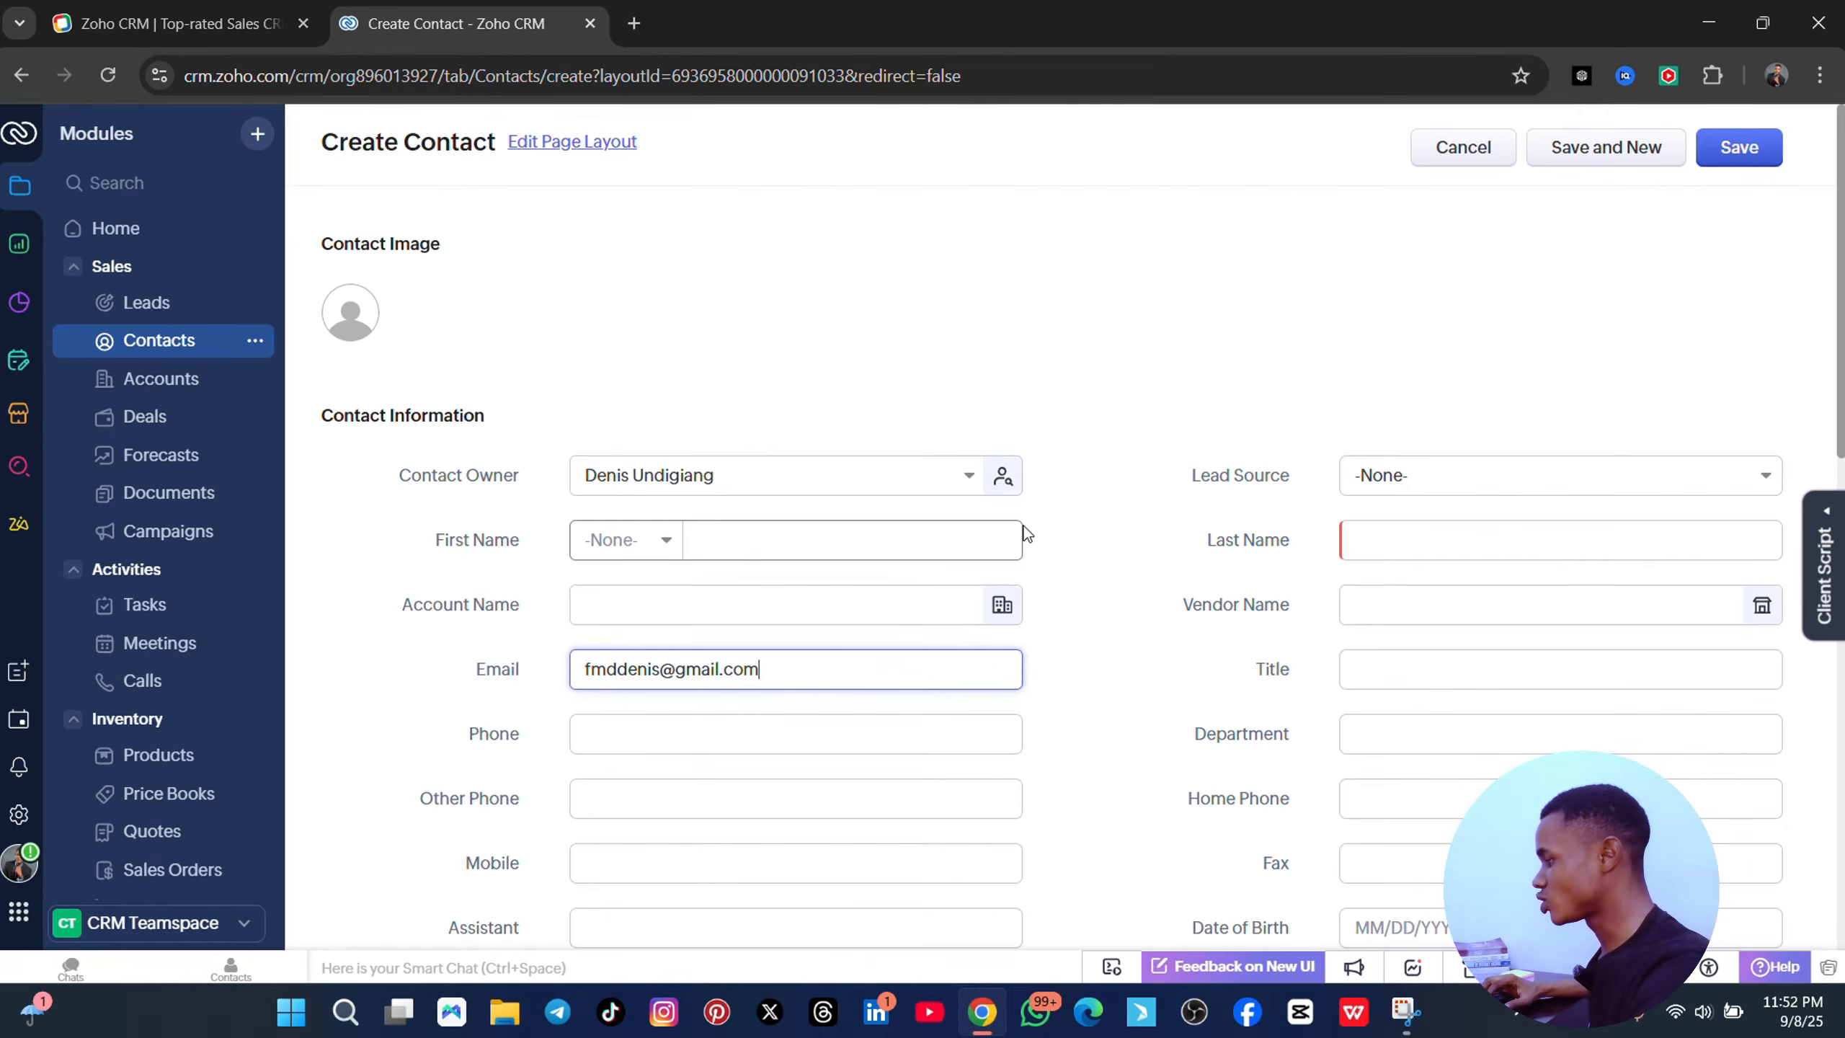
key("ctrl+a")
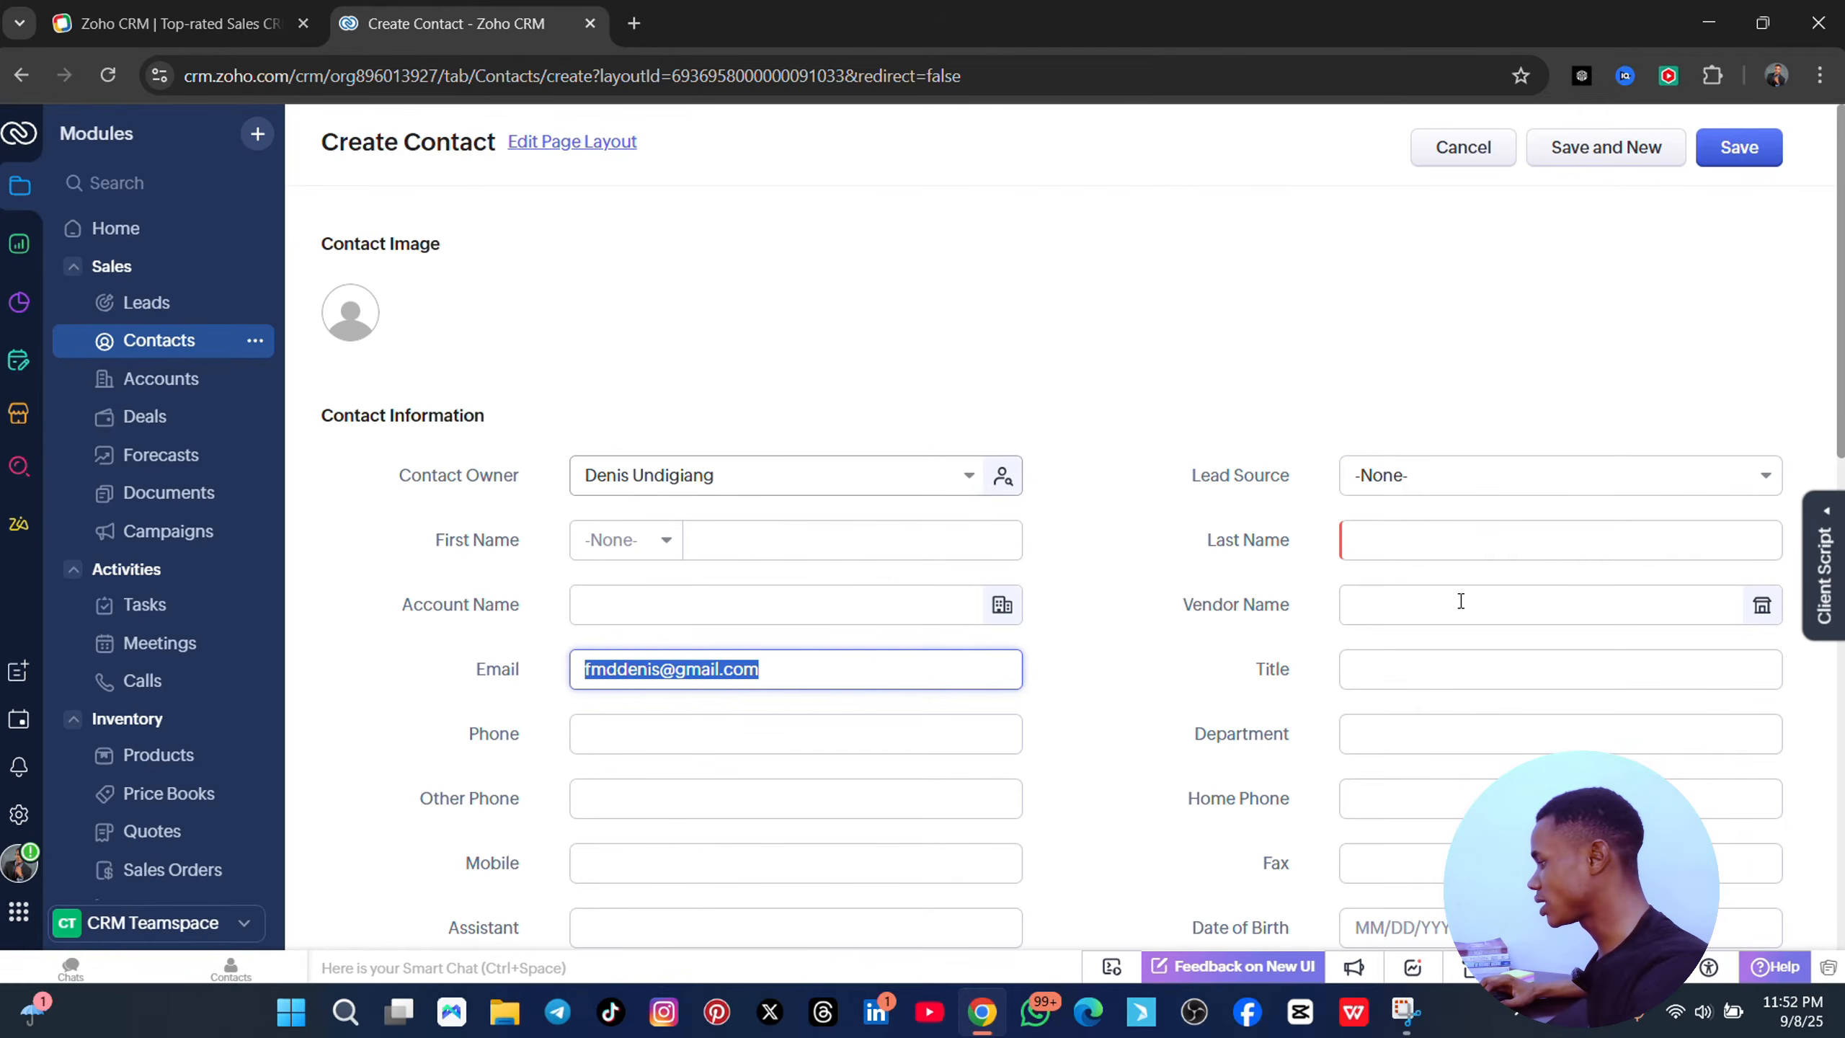
scroll(1391, 800, "down", 5)
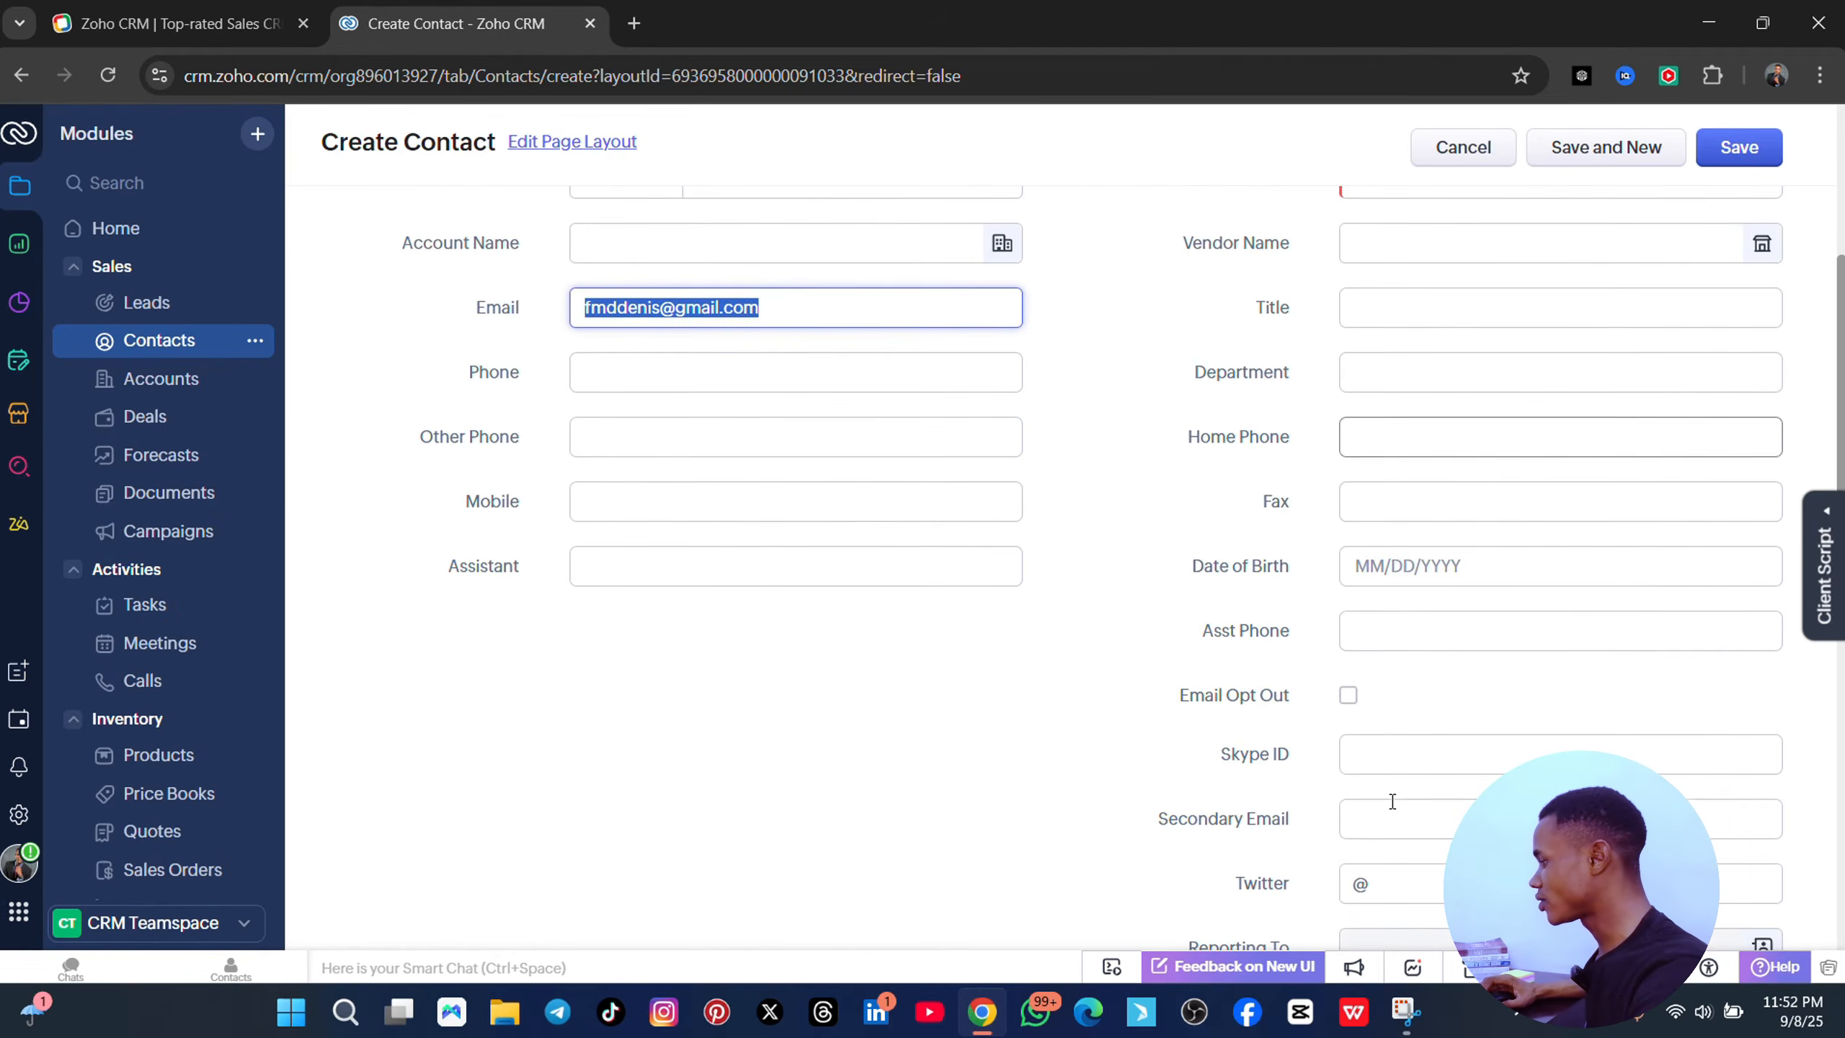
scroll(1380, 726, "up", 5)
- Set Lead Source to Advertisement and fill in the contact's last and first names
left_click(1384, 541)
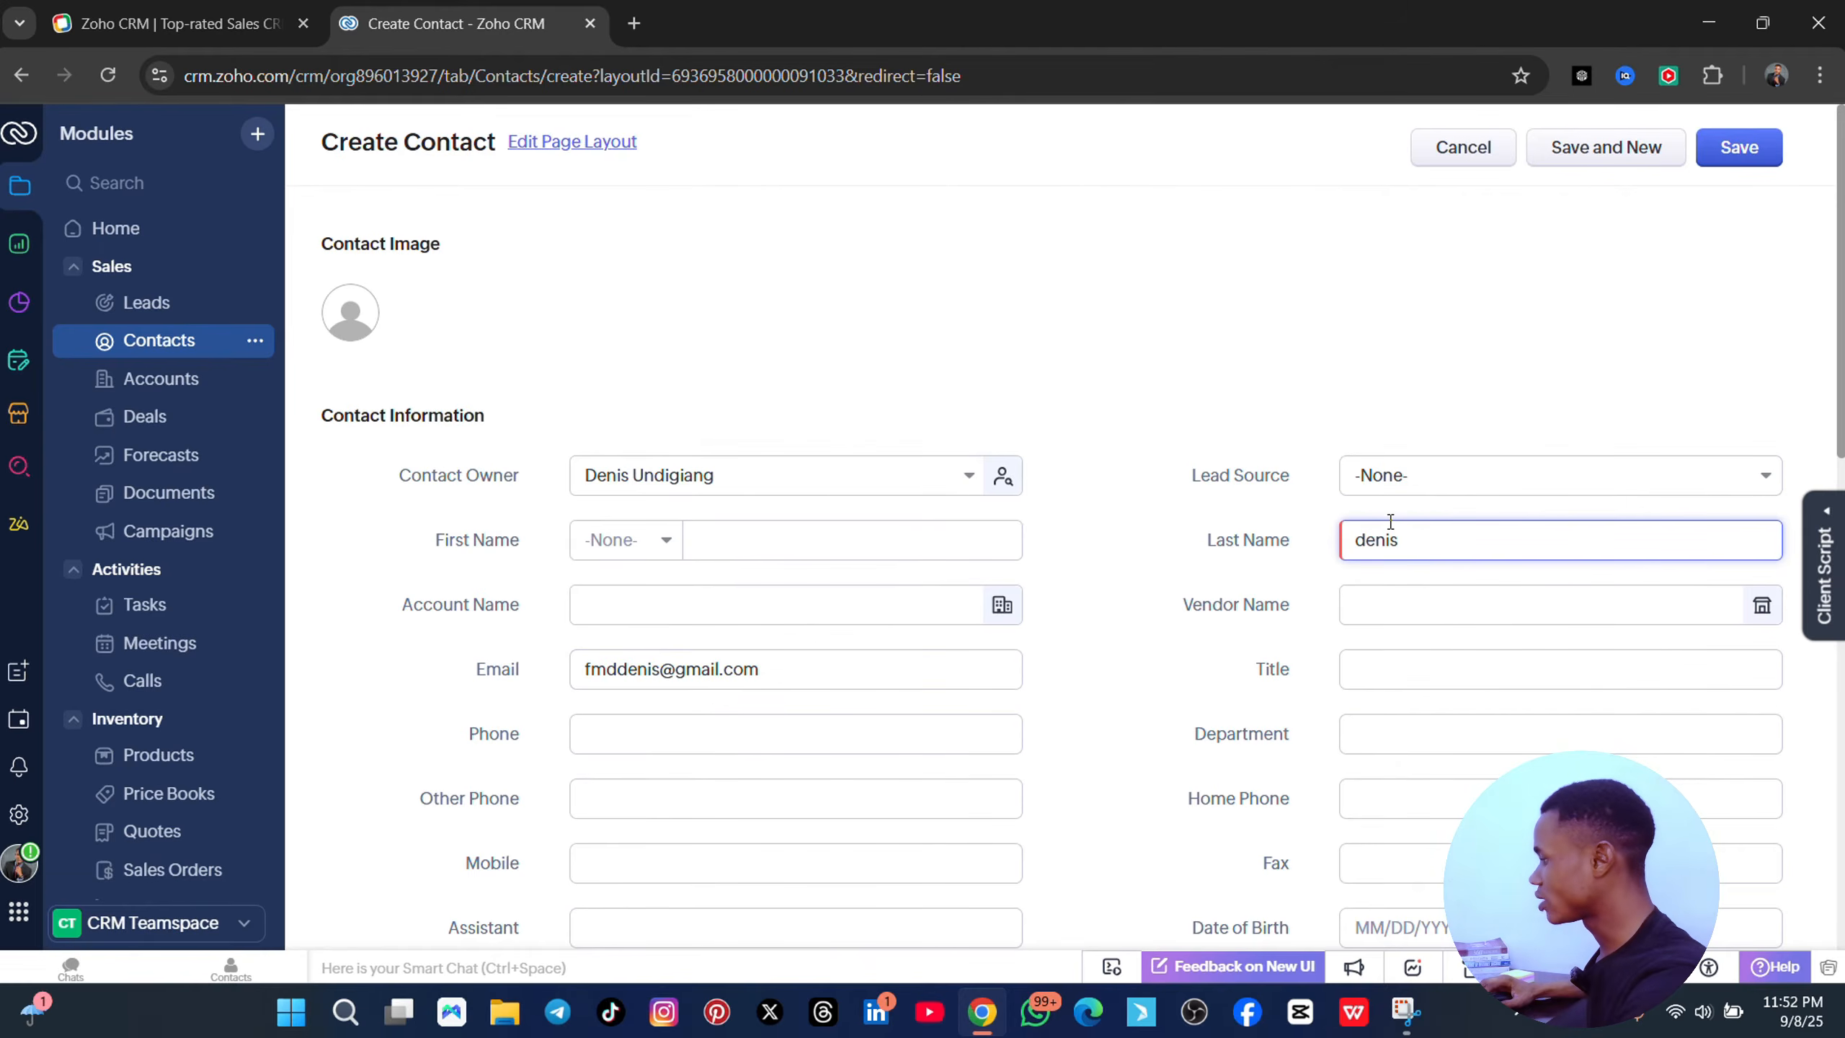
left_click(1481, 480)
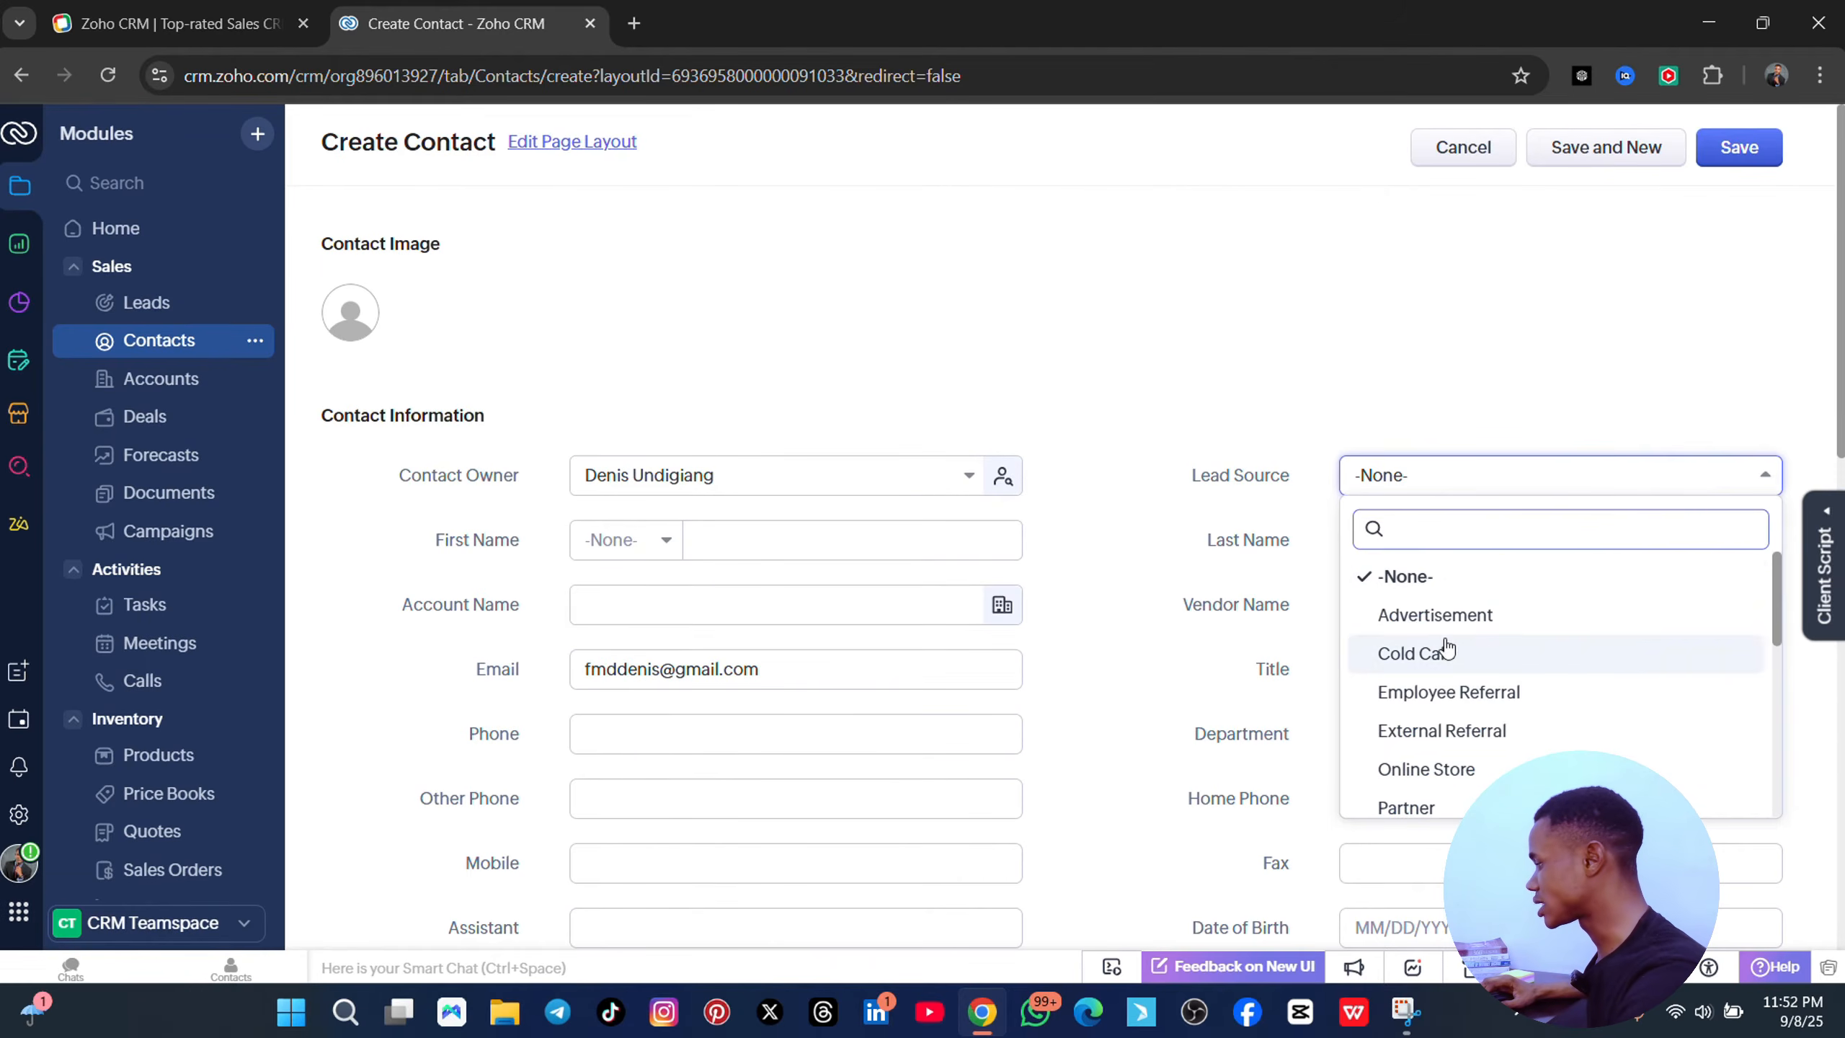
left_click(1445, 616)
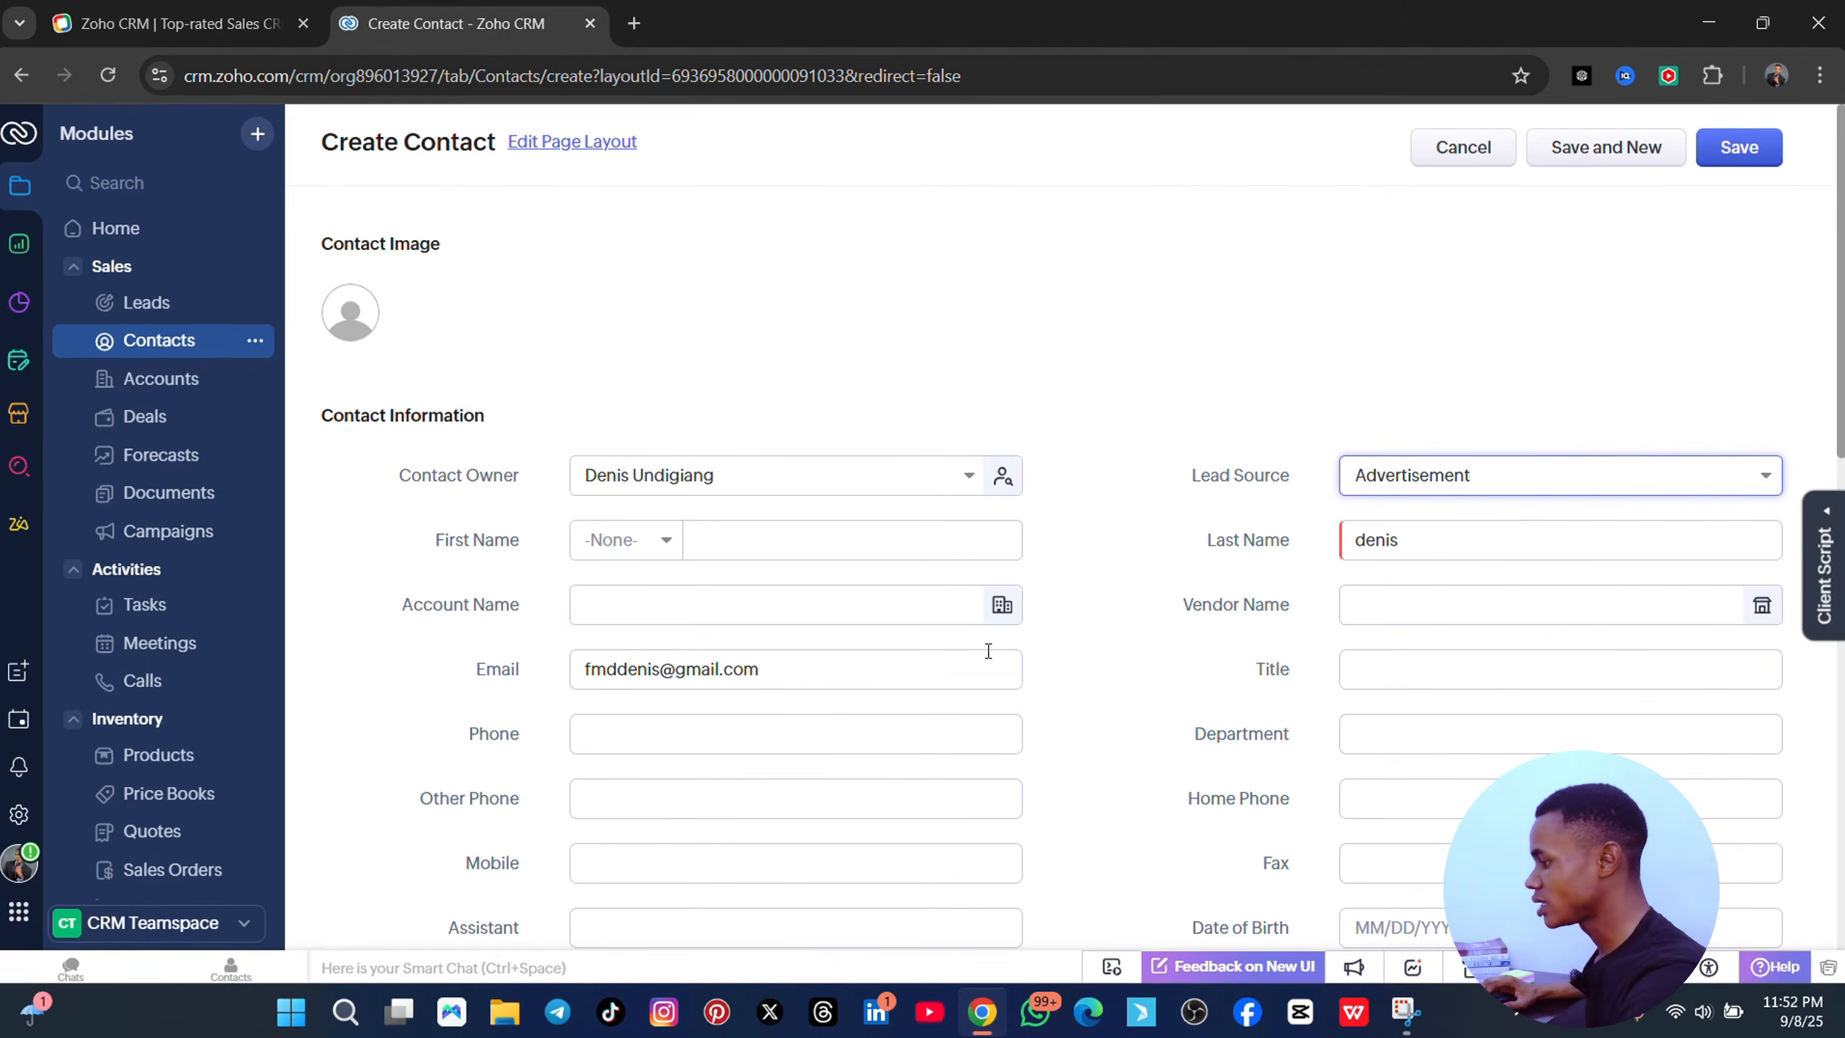
left_click(694, 541)
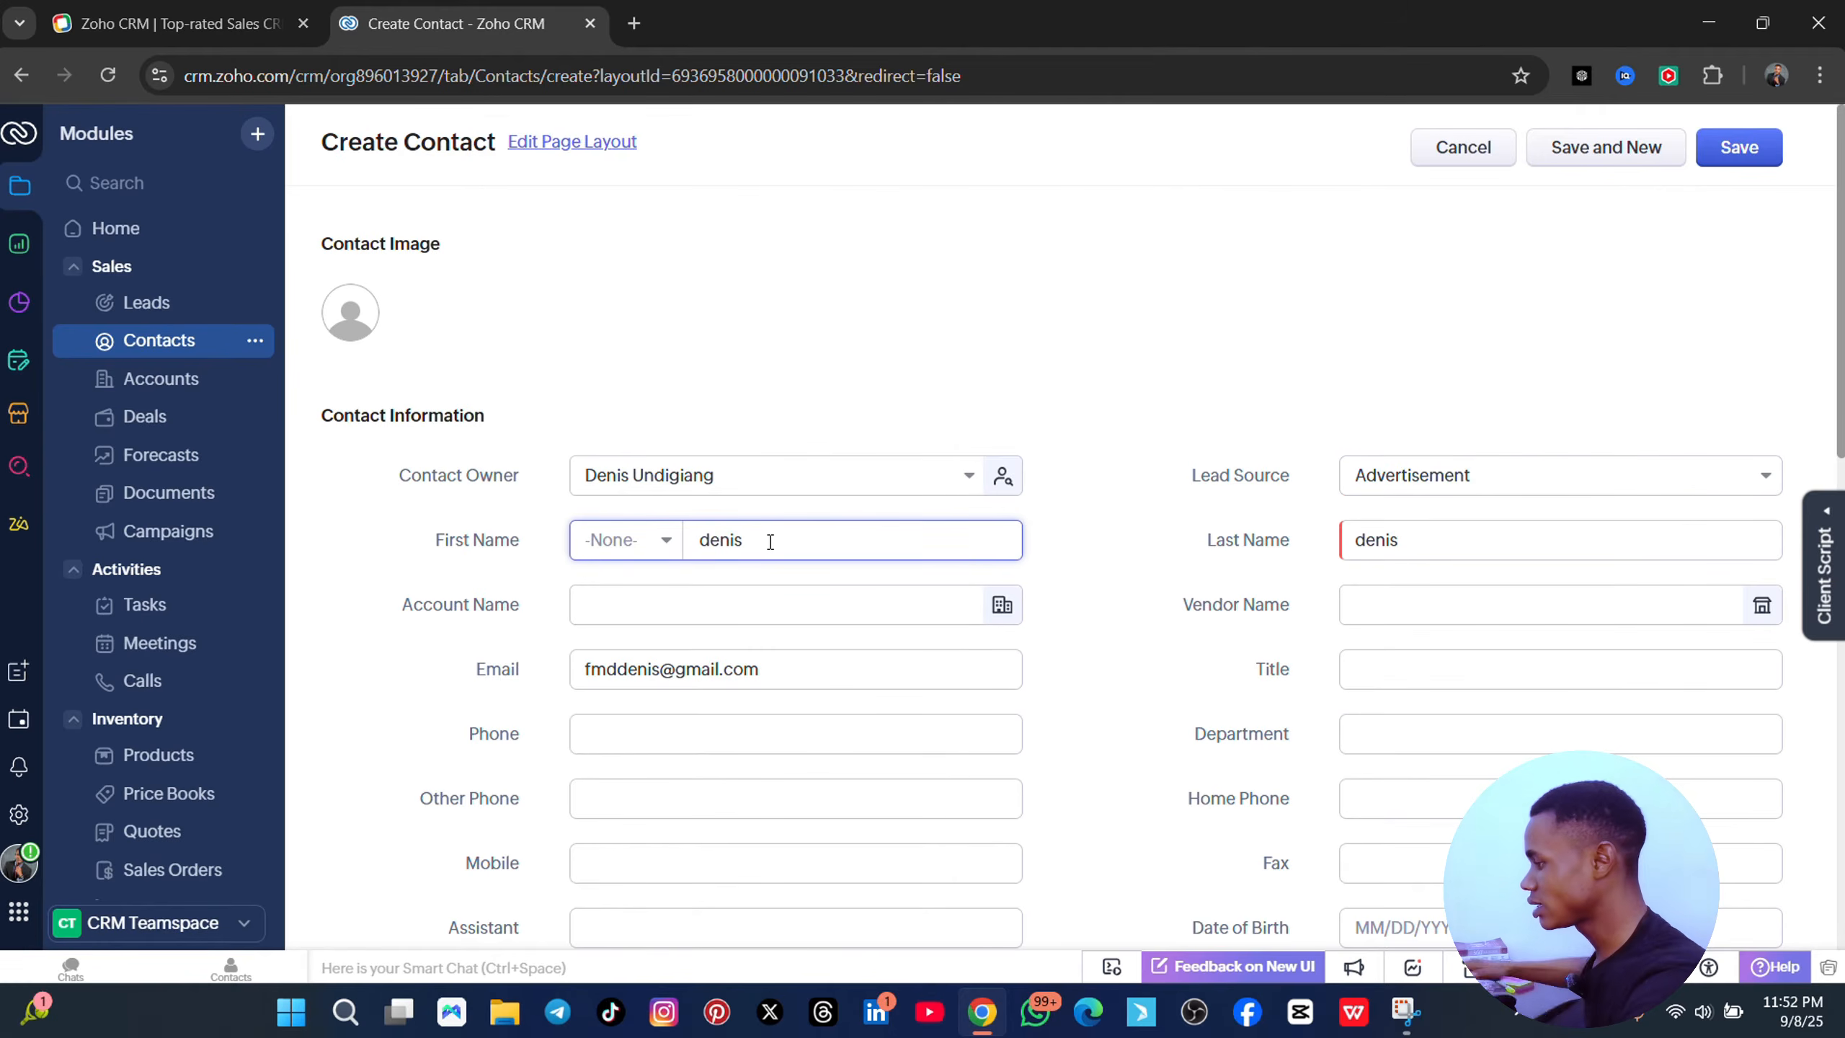
- Leave Account Name empty and fill the phone number from the browser's saved suggestions
scroll(666, 589, "down", 5)
scroll(625, 412, "up", 2)
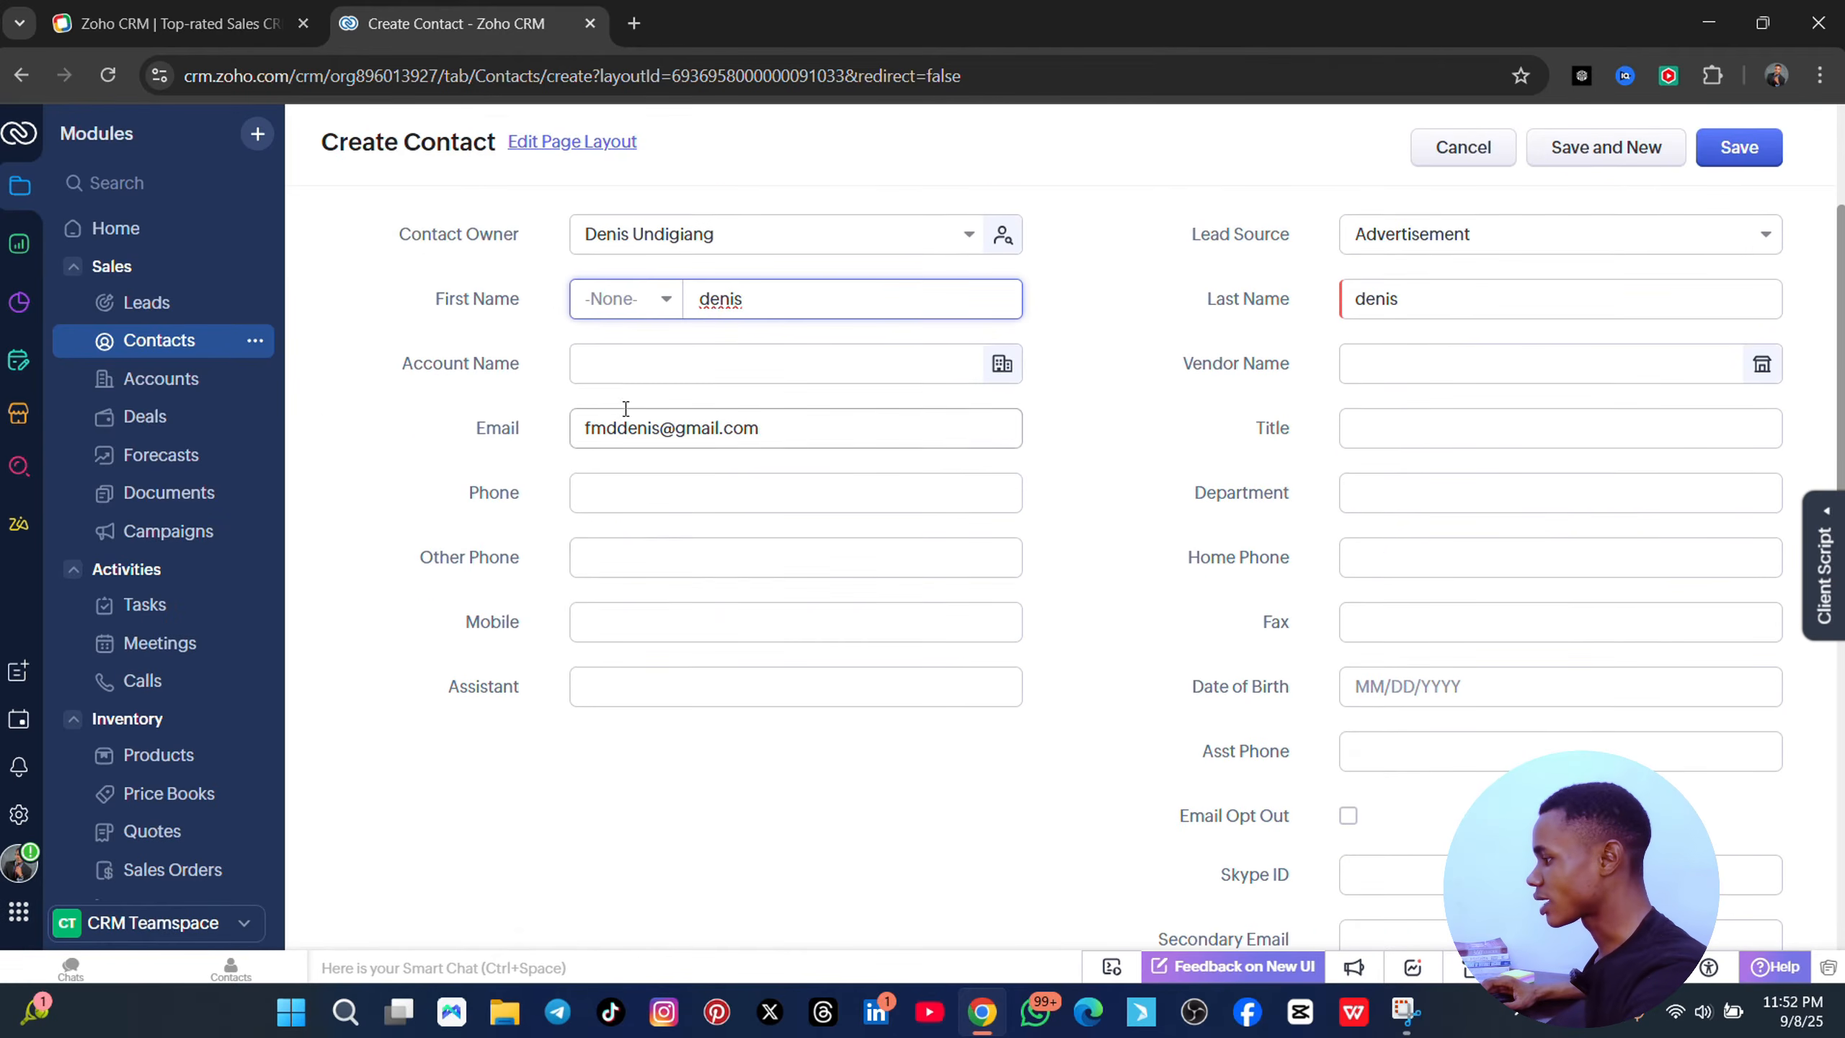
left_click(618, 364)
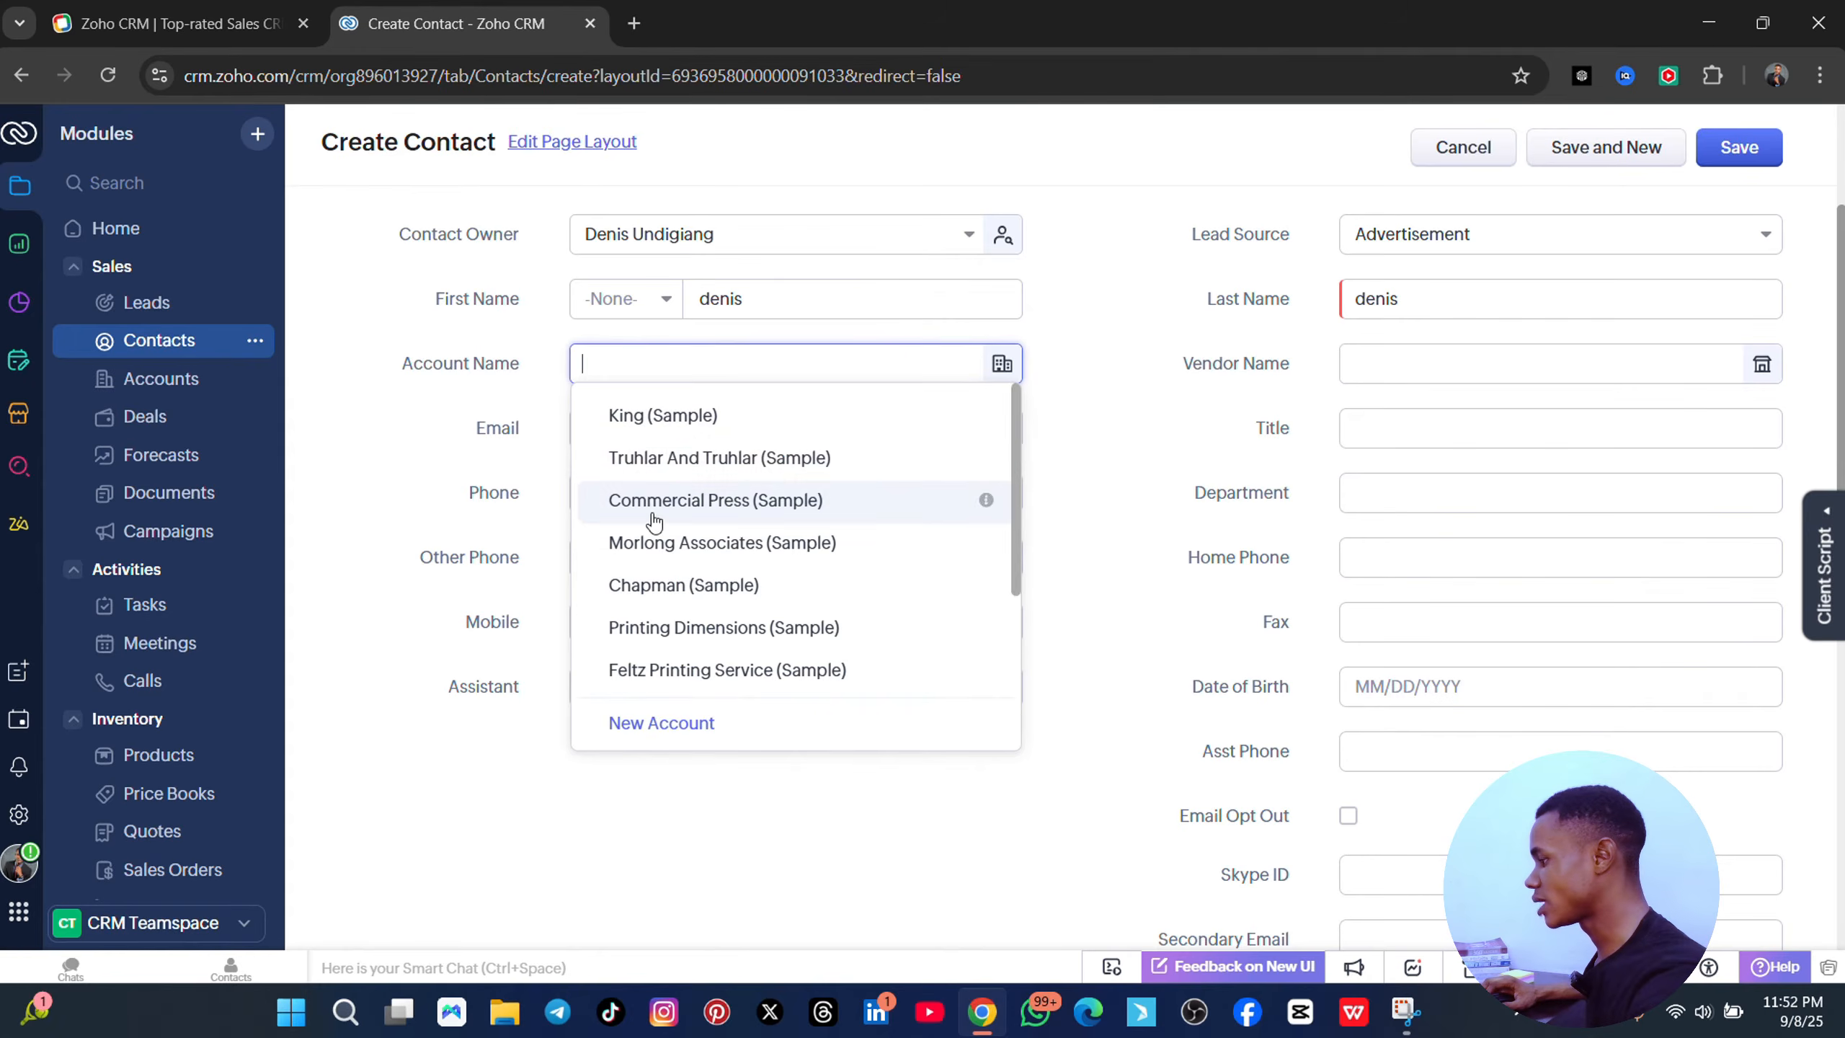
left_click(486, 471)
left_click(666, 492)
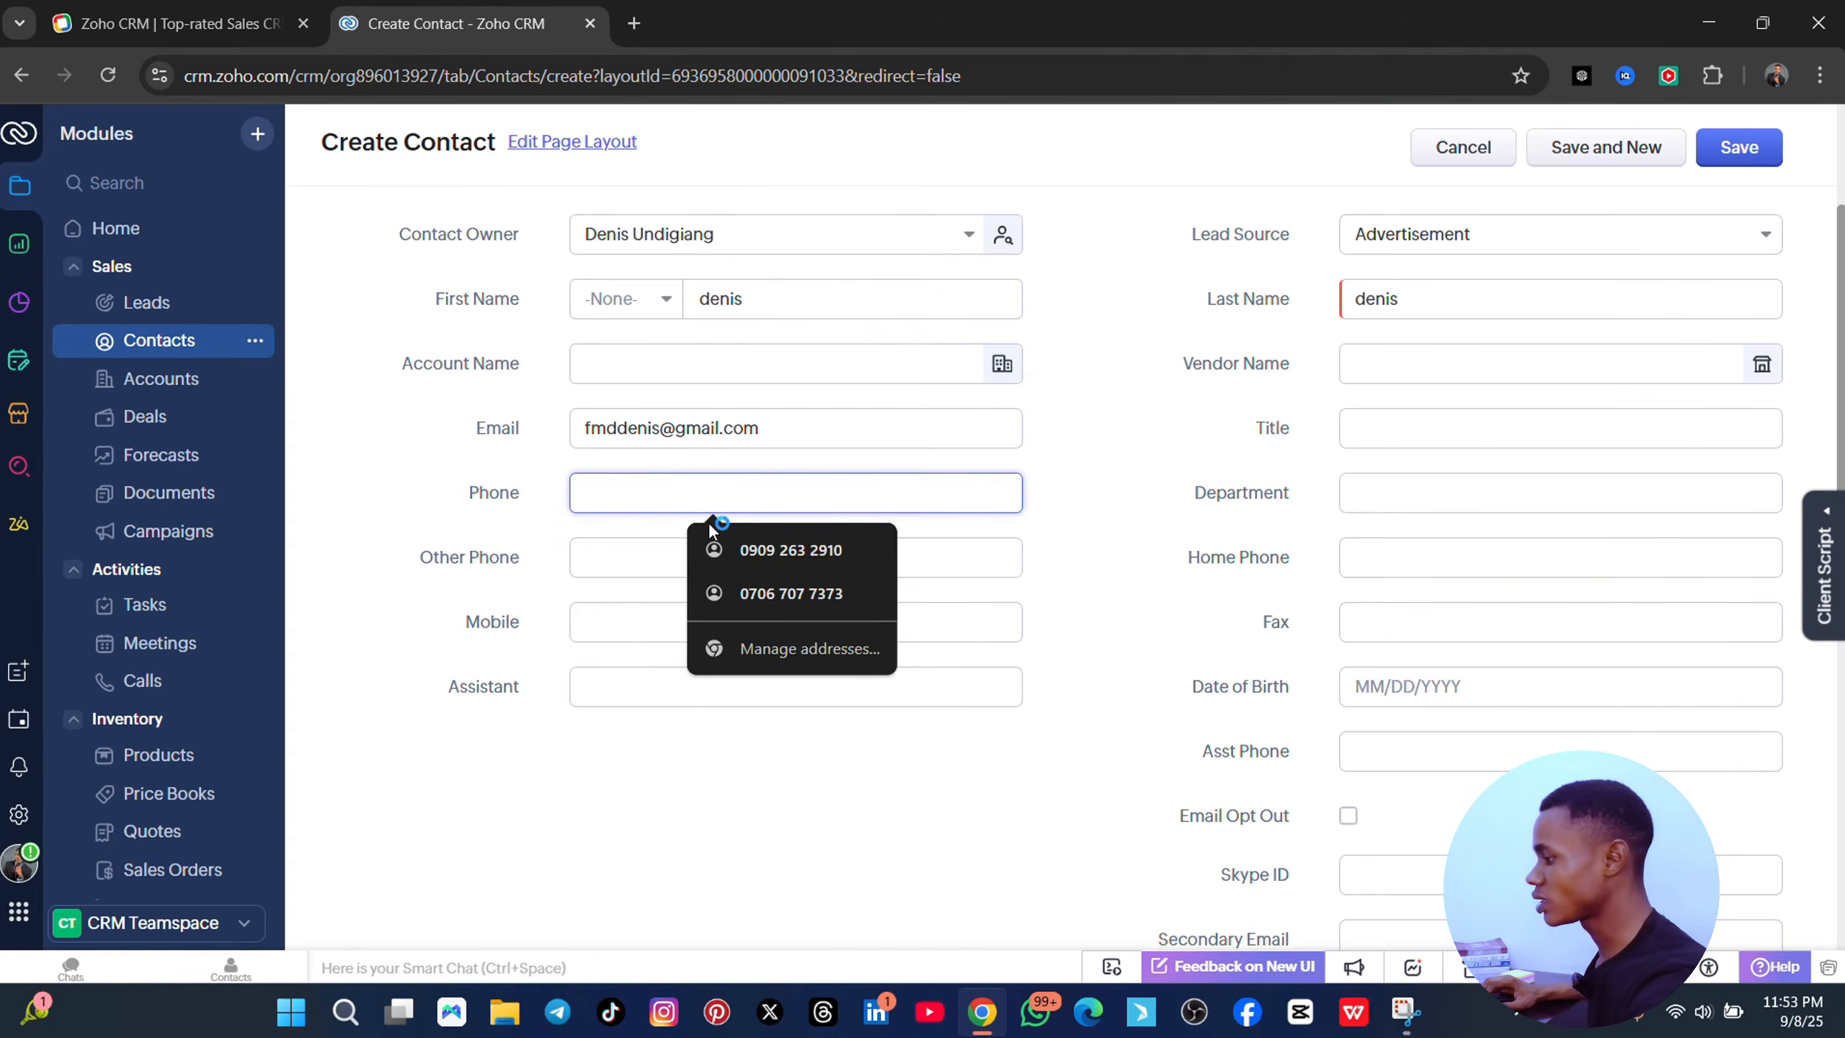
left_click(739, 548)
scroll(1058, 756, "down", 3)
scroll(886, 585, "up", 3)
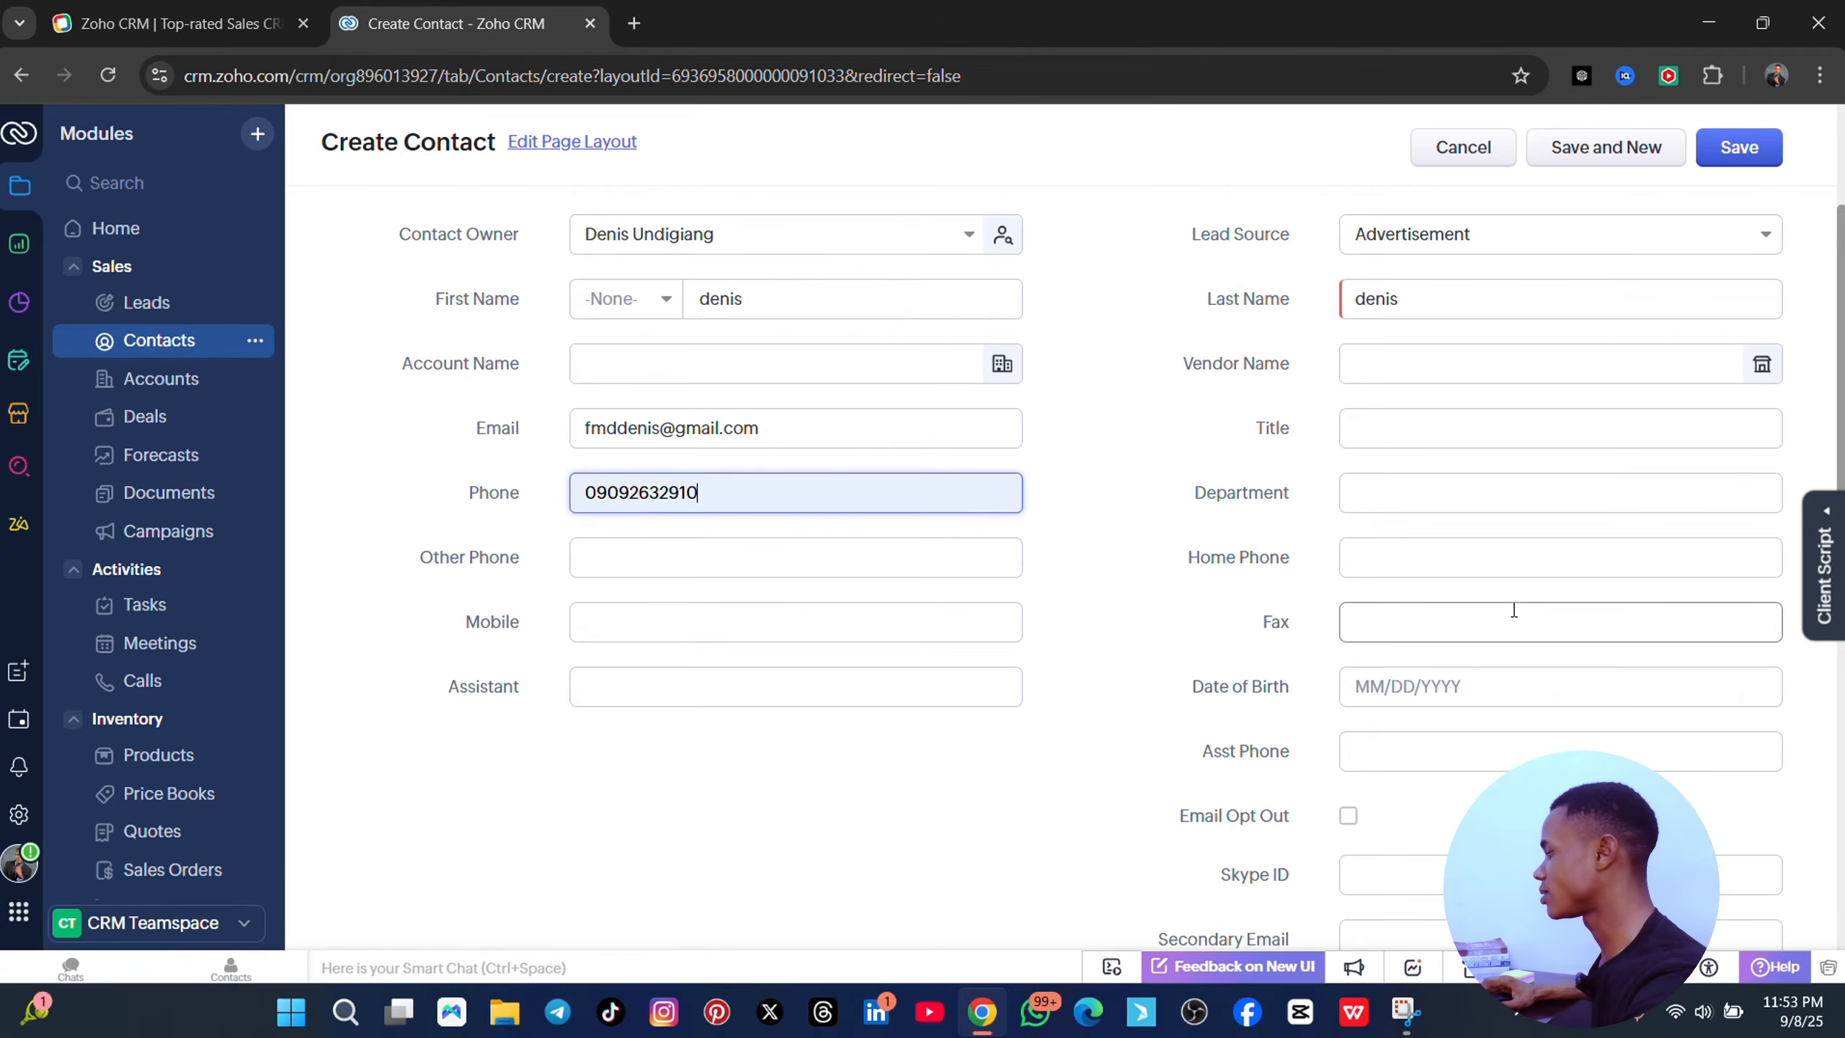
scroll(1532, 658, "down", 10)
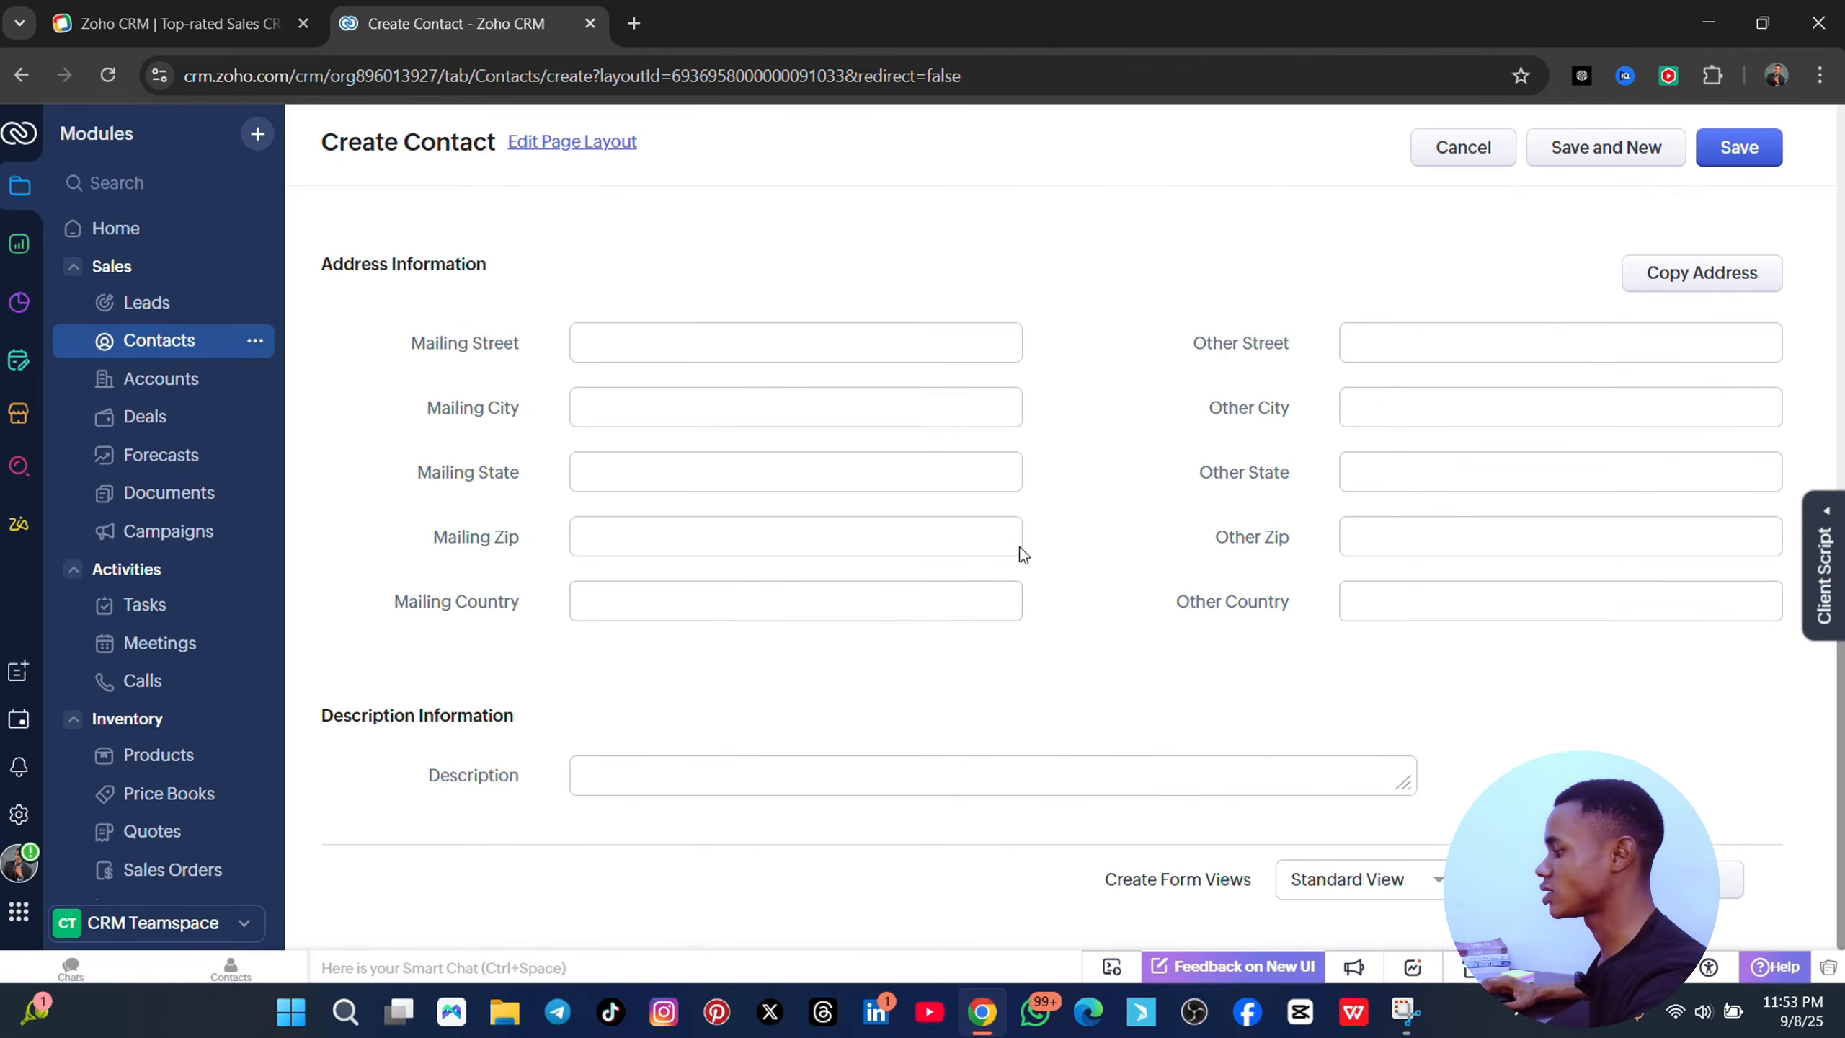
scroll(841, 710, "up", 2)
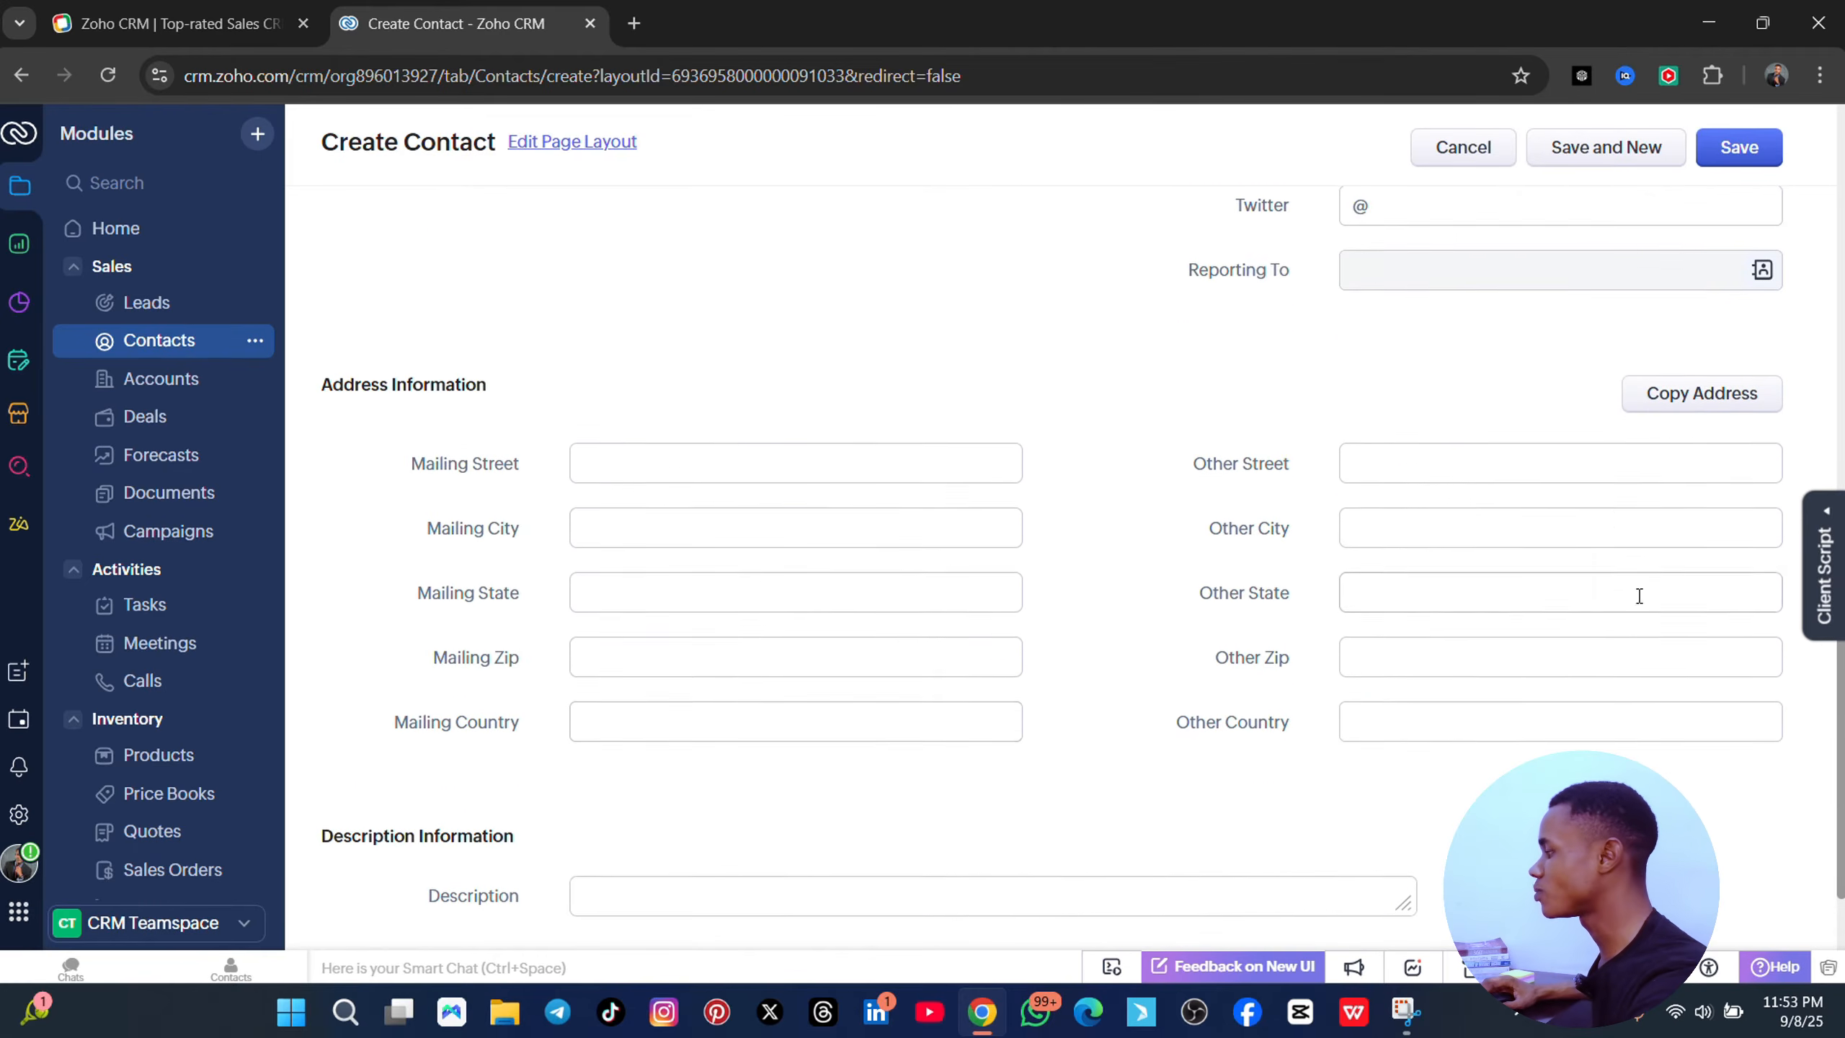
scroll(1640, 595, "up", 8)
- Save the new contact and review its record page
left_click(1737, 147)
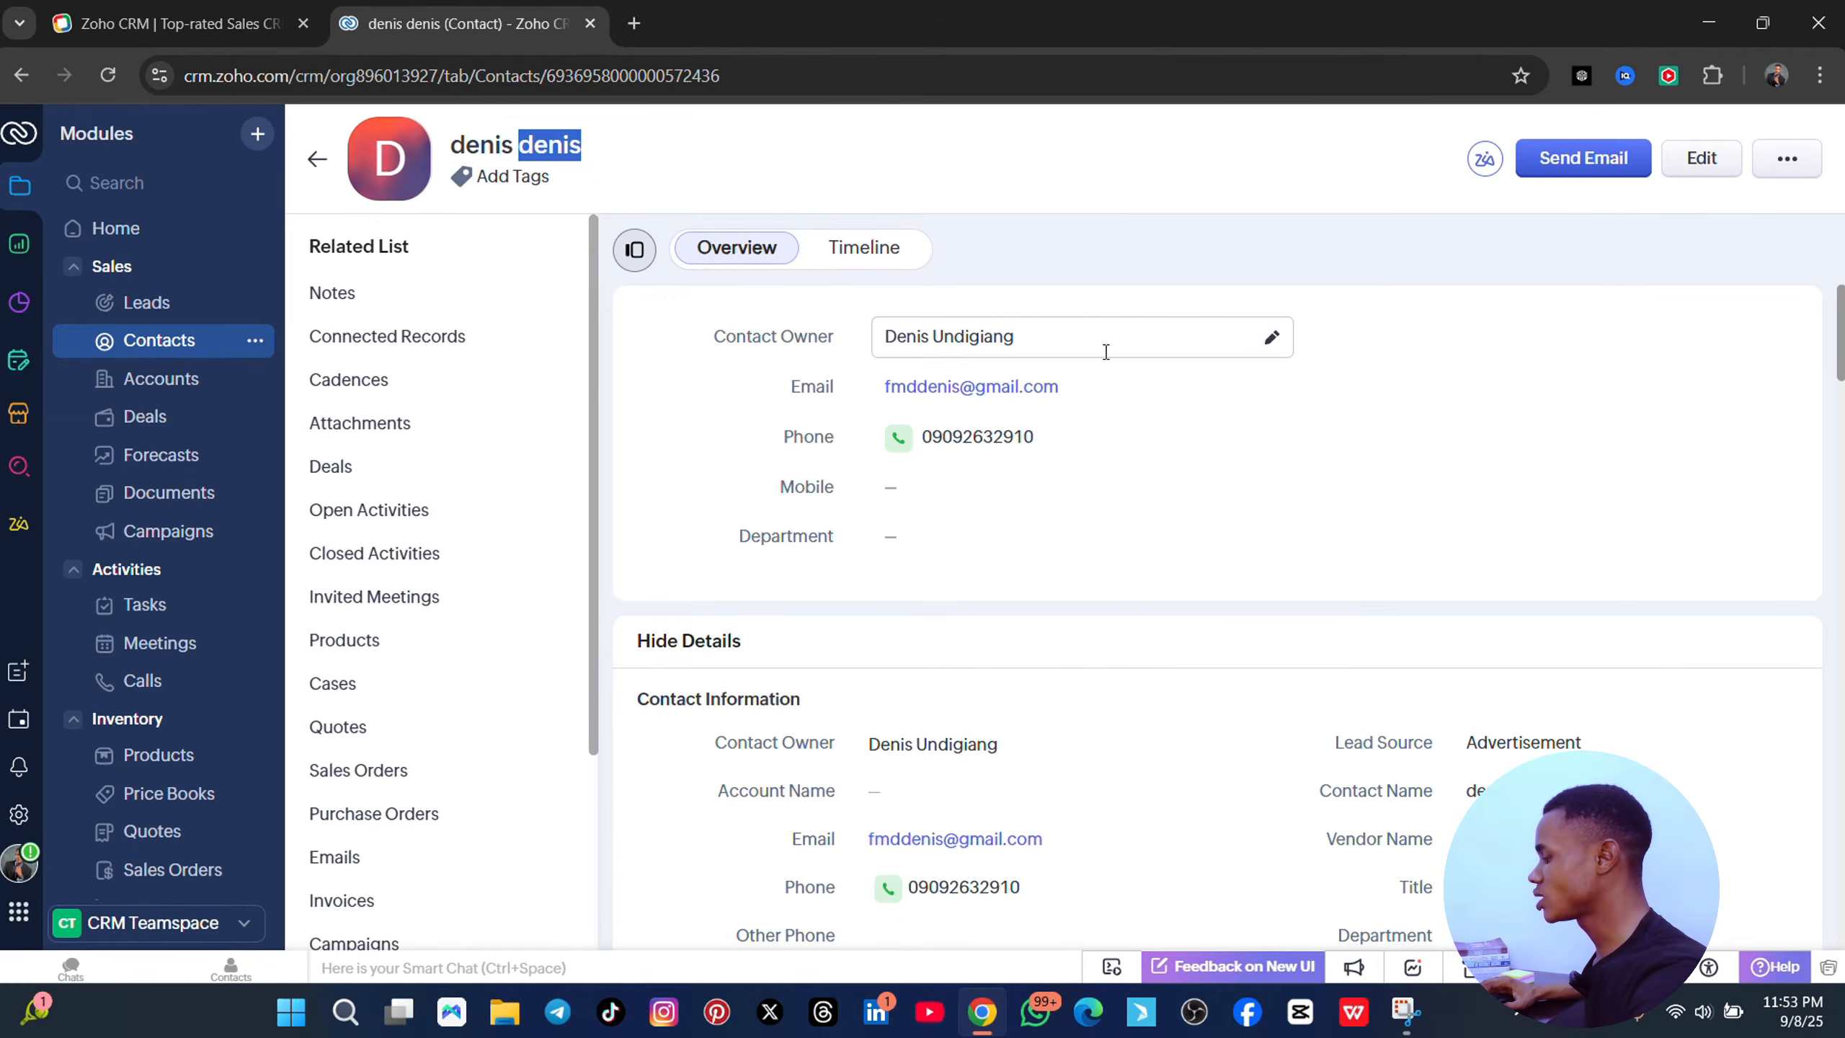
scroll(1104, 364, "down", 5)
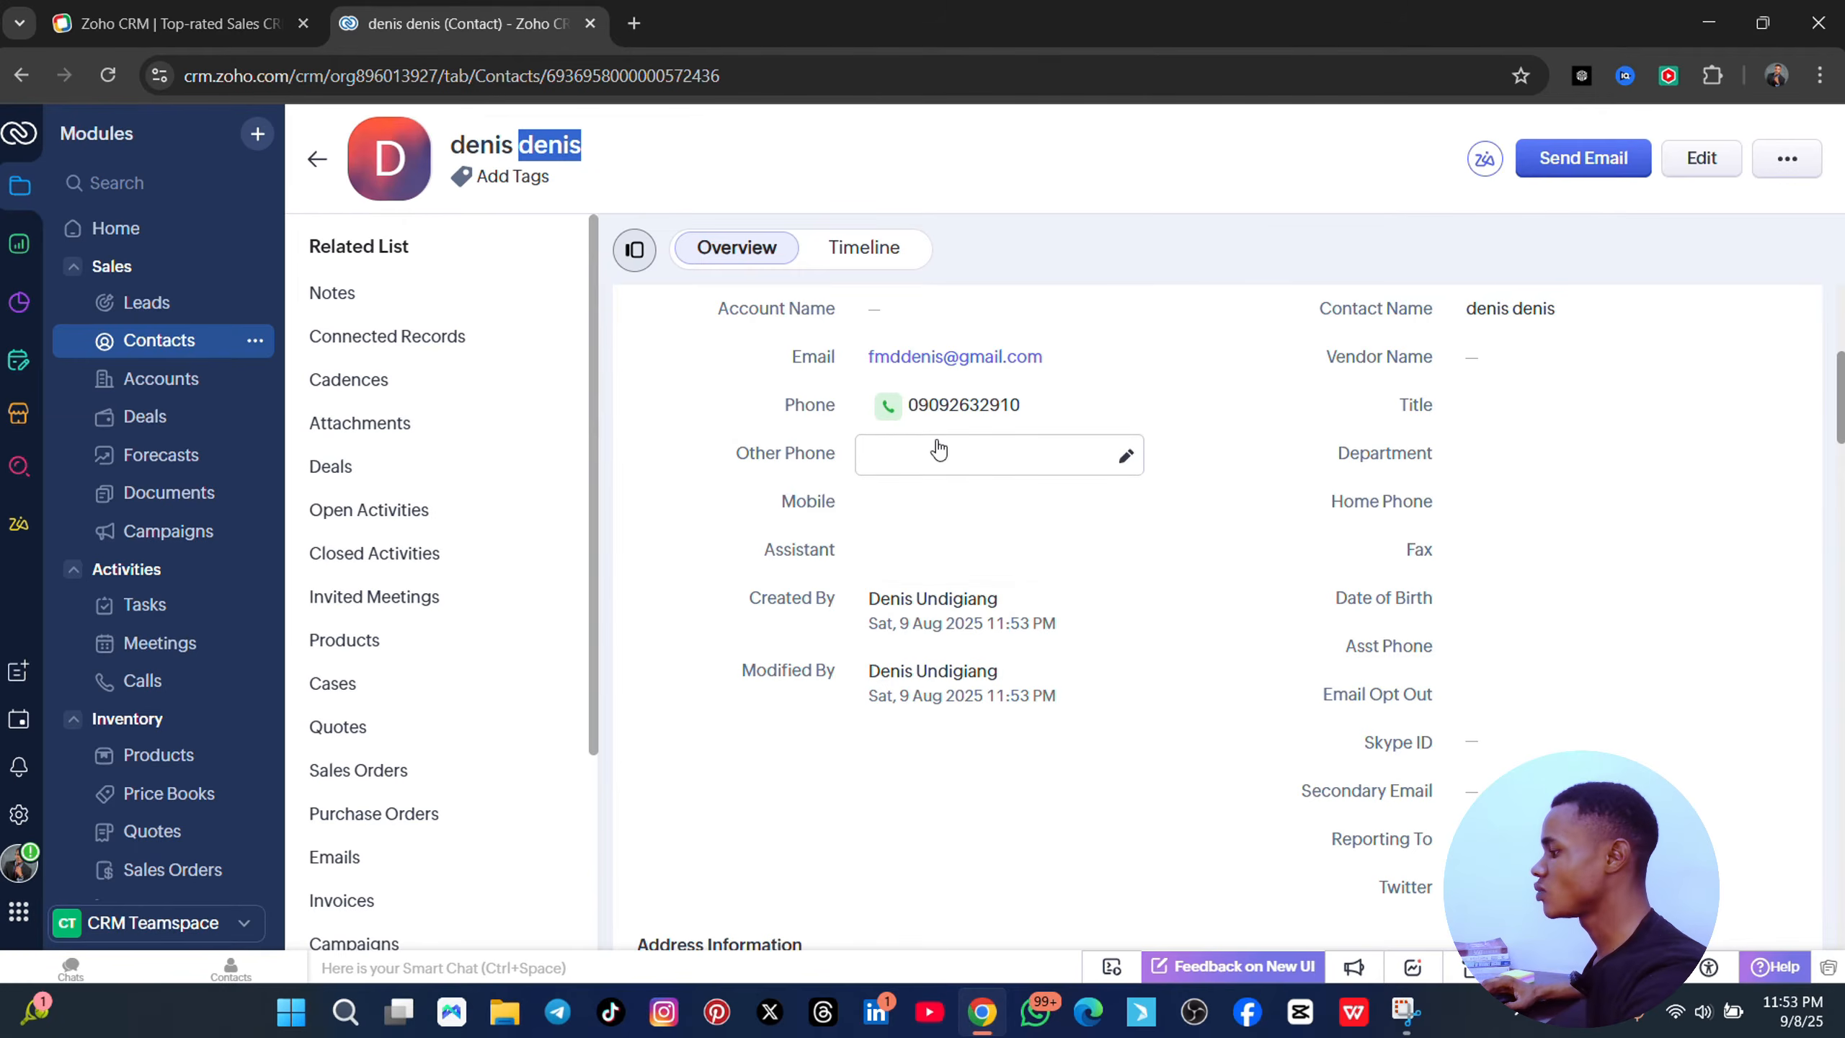
scroll(1041, 511, "down", 4)
scroll(1003, 472, "up", 3)
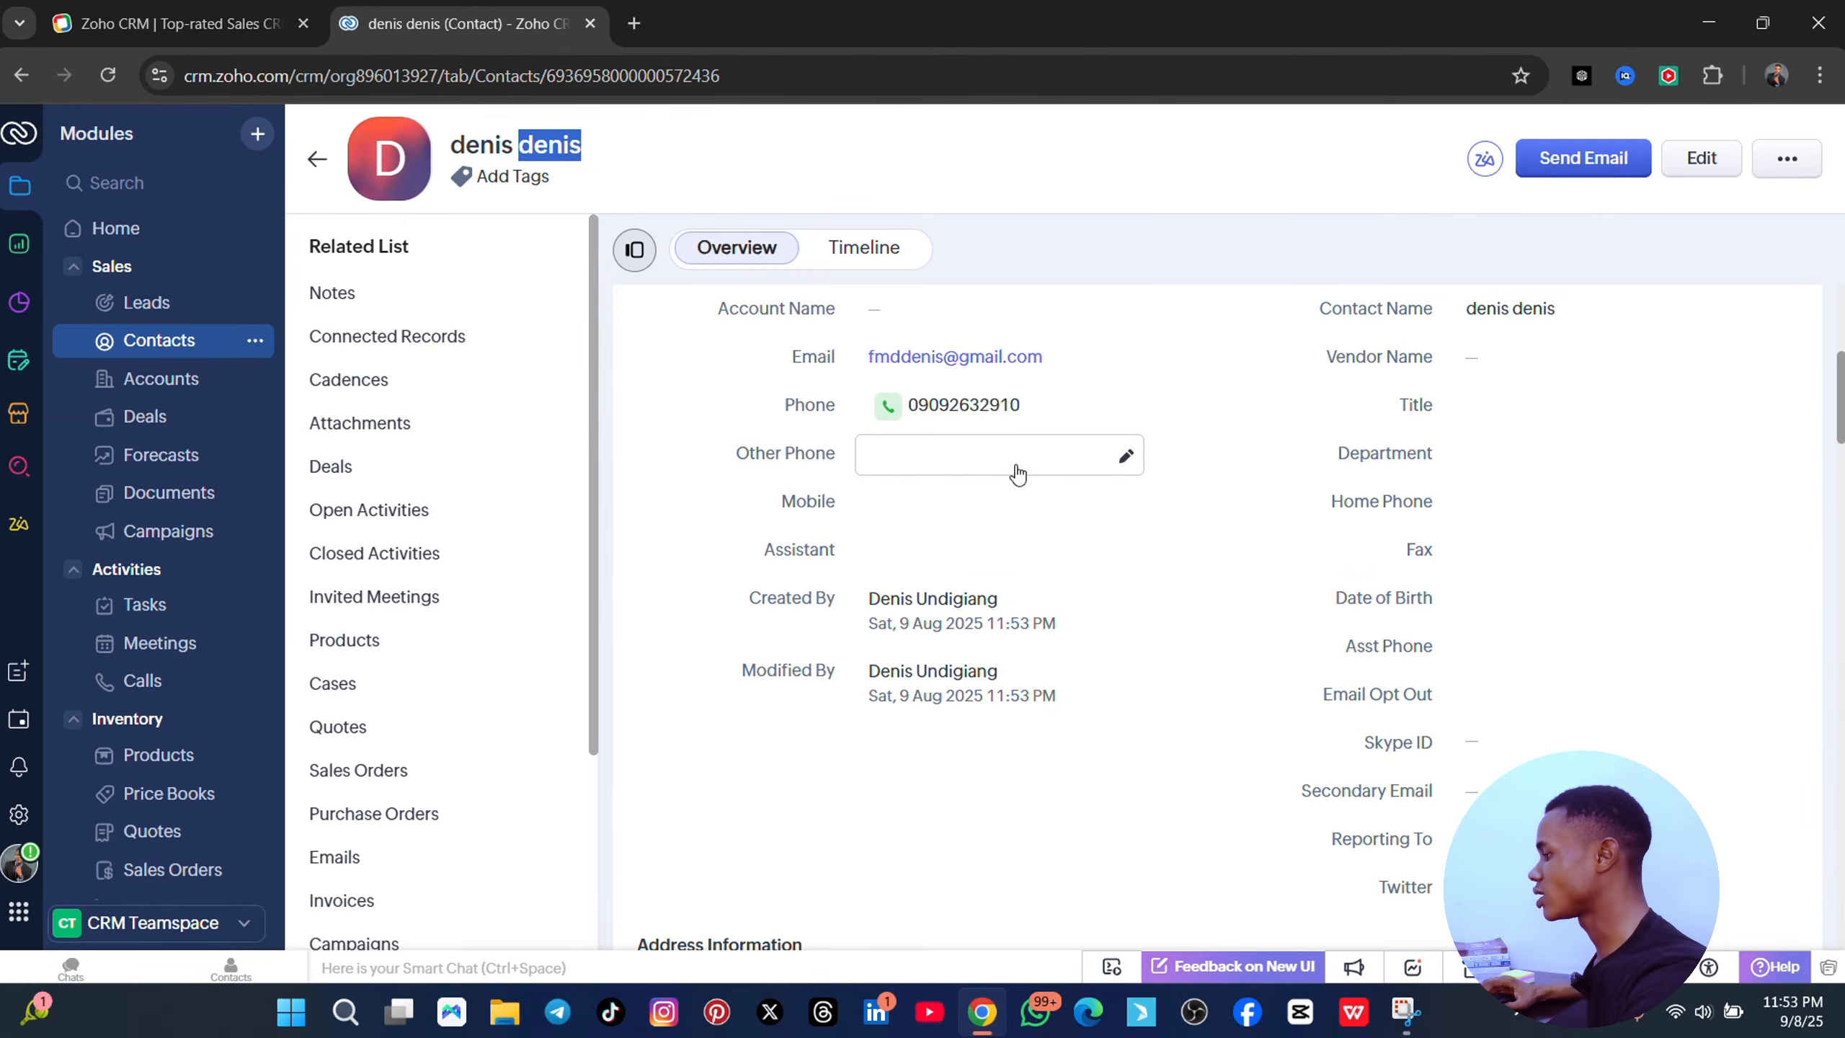
scroll(1234, 568, "down", 1)
scroll(1091, 511, "up", 3)
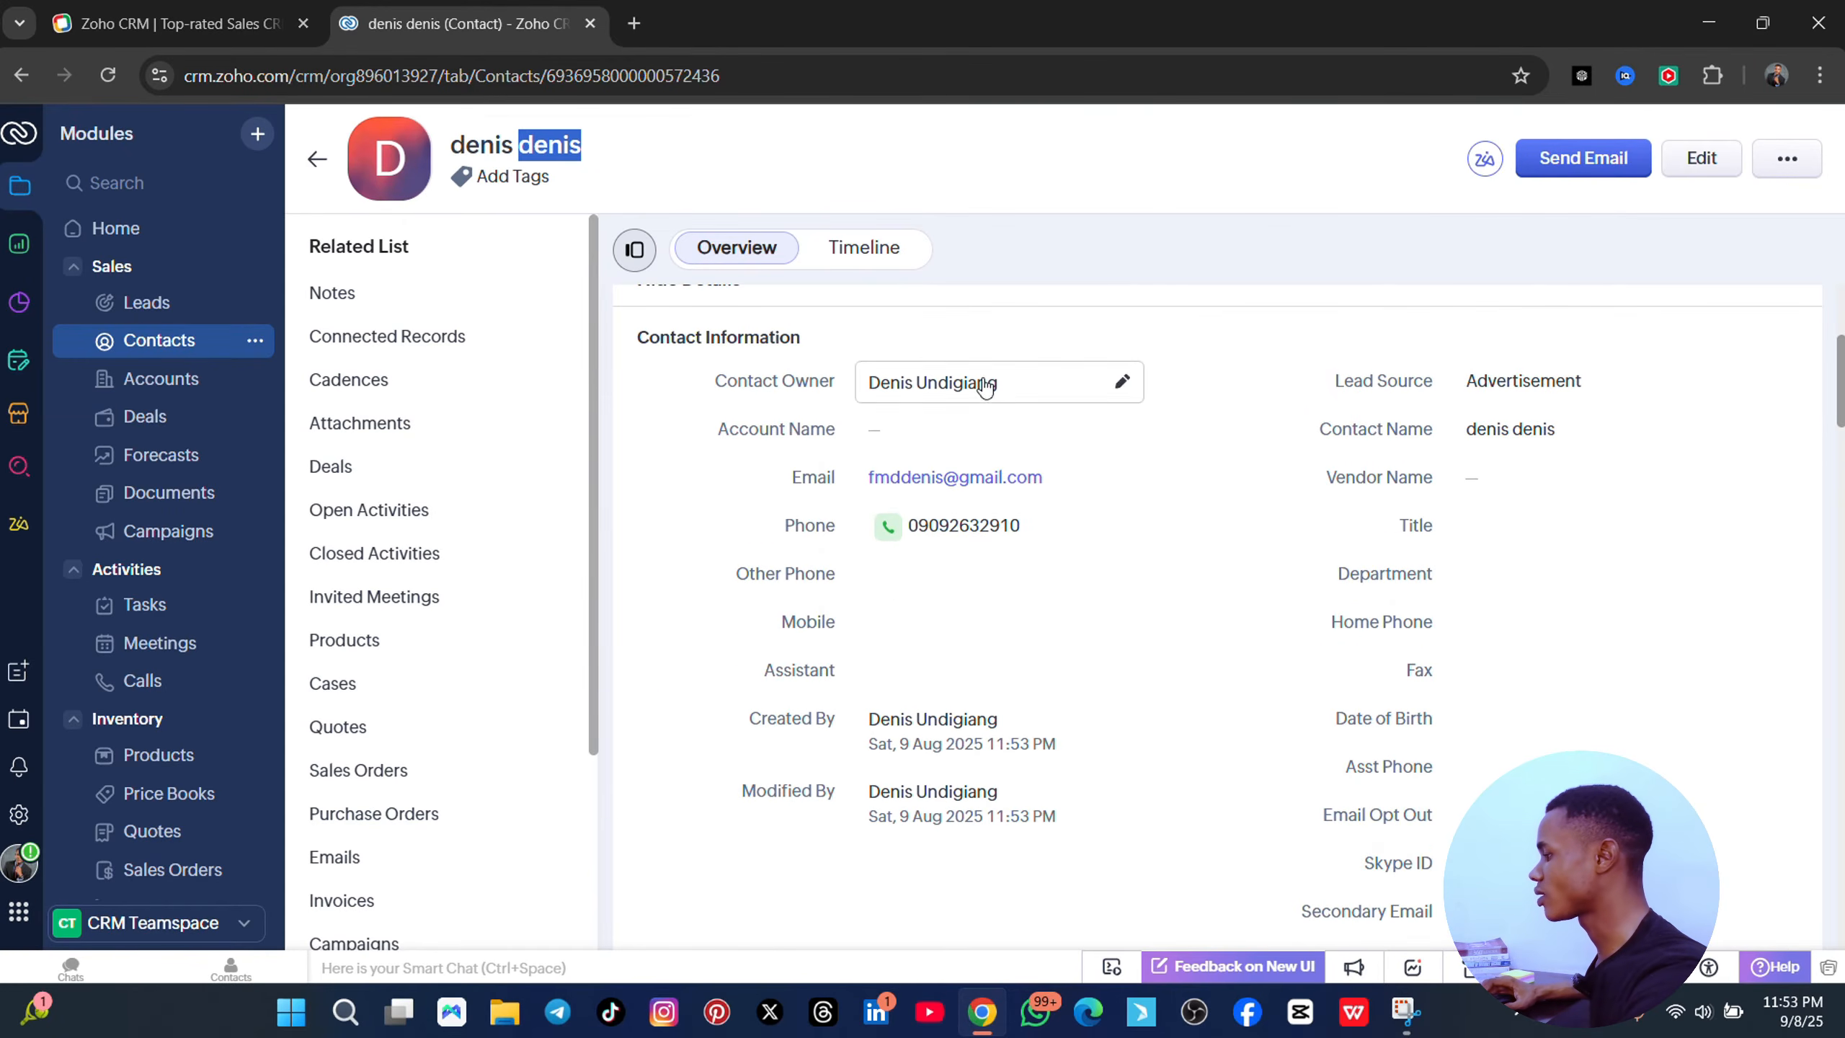
- Set the contact's Account Name to King (Sample) inline on the Overview
left_click(988, 438)
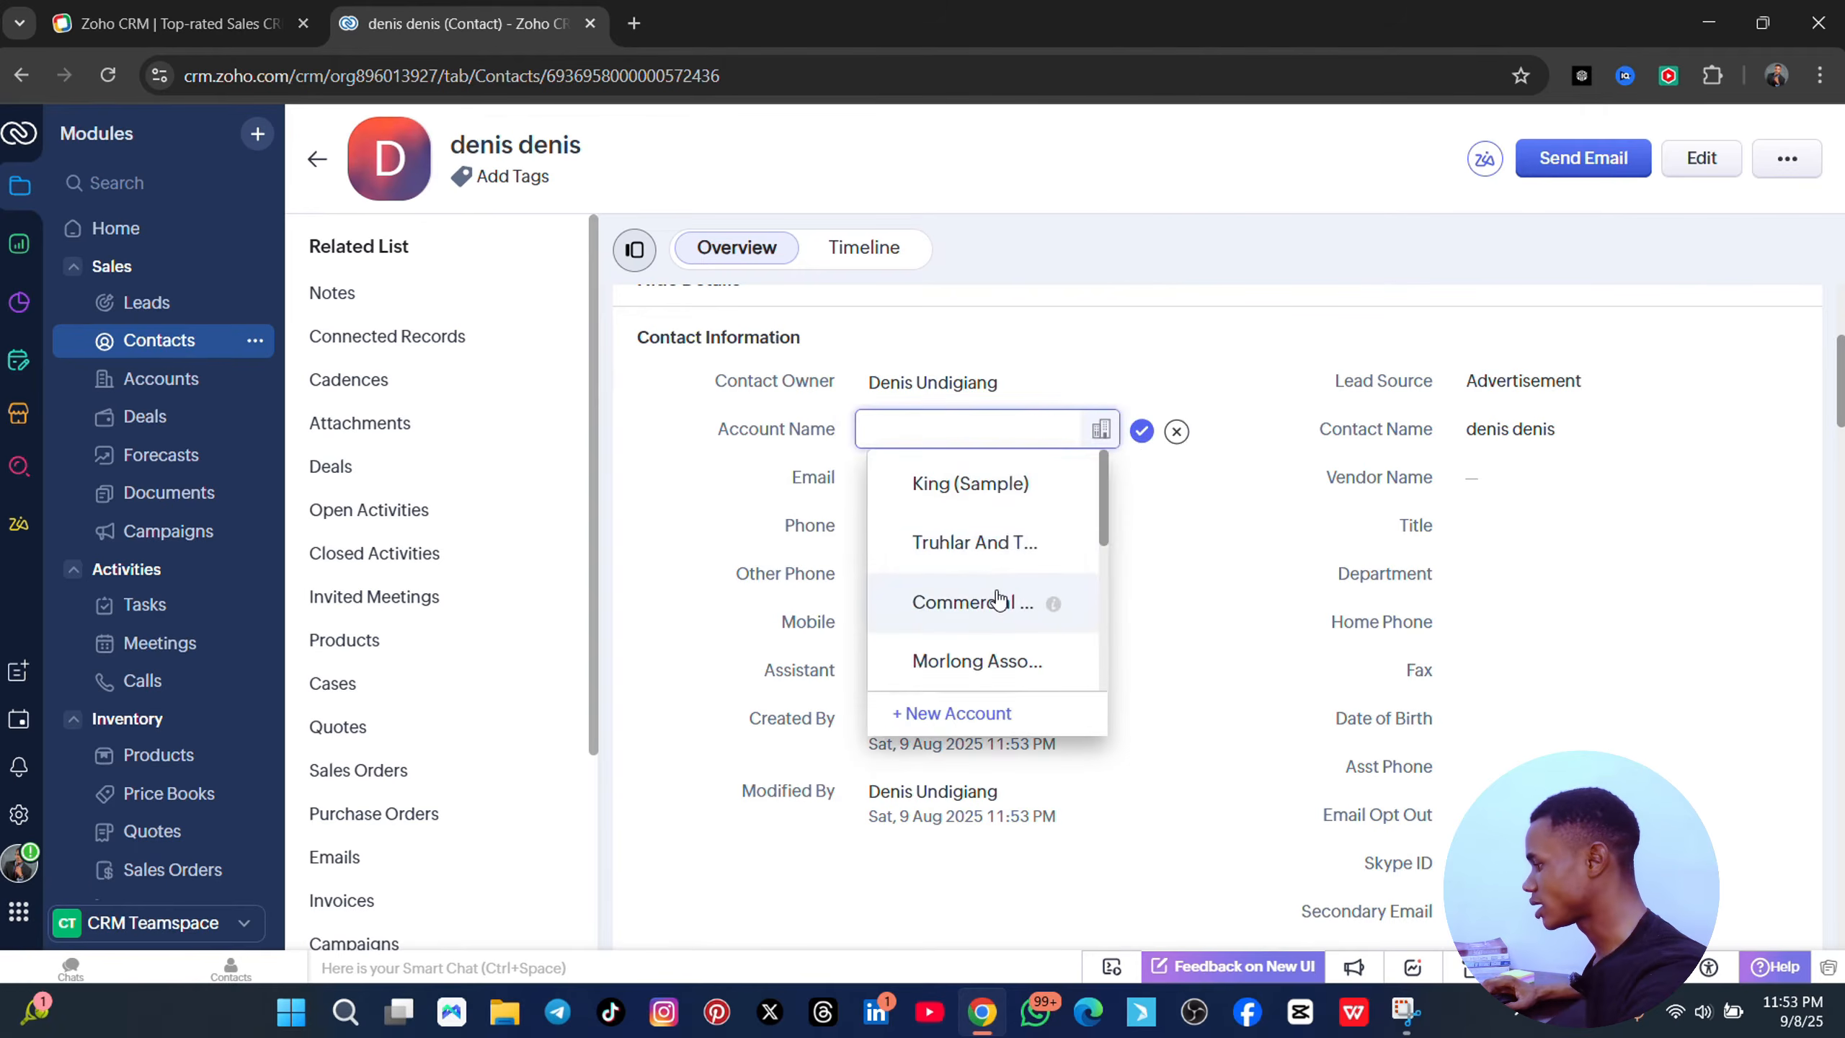
scroll(998, 601, "down", 4)
scroll(990, 567, "up", 4)
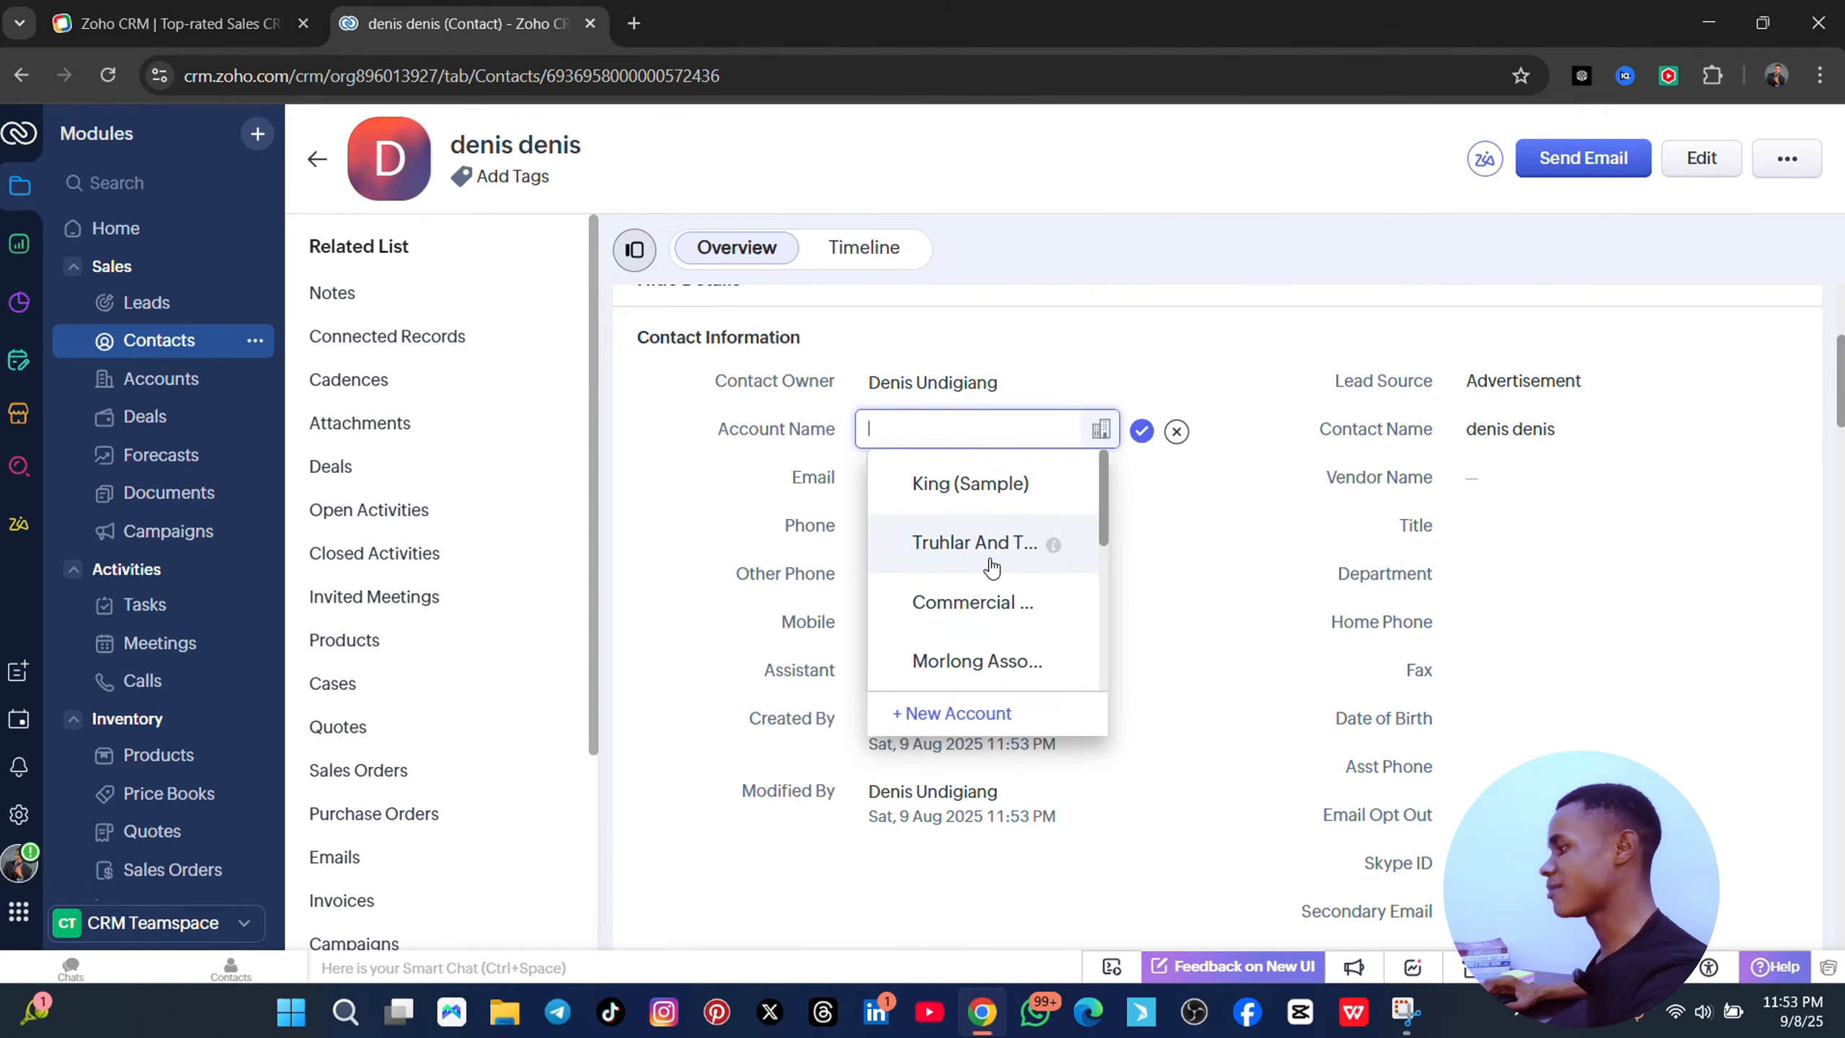
left_click(964, 496)
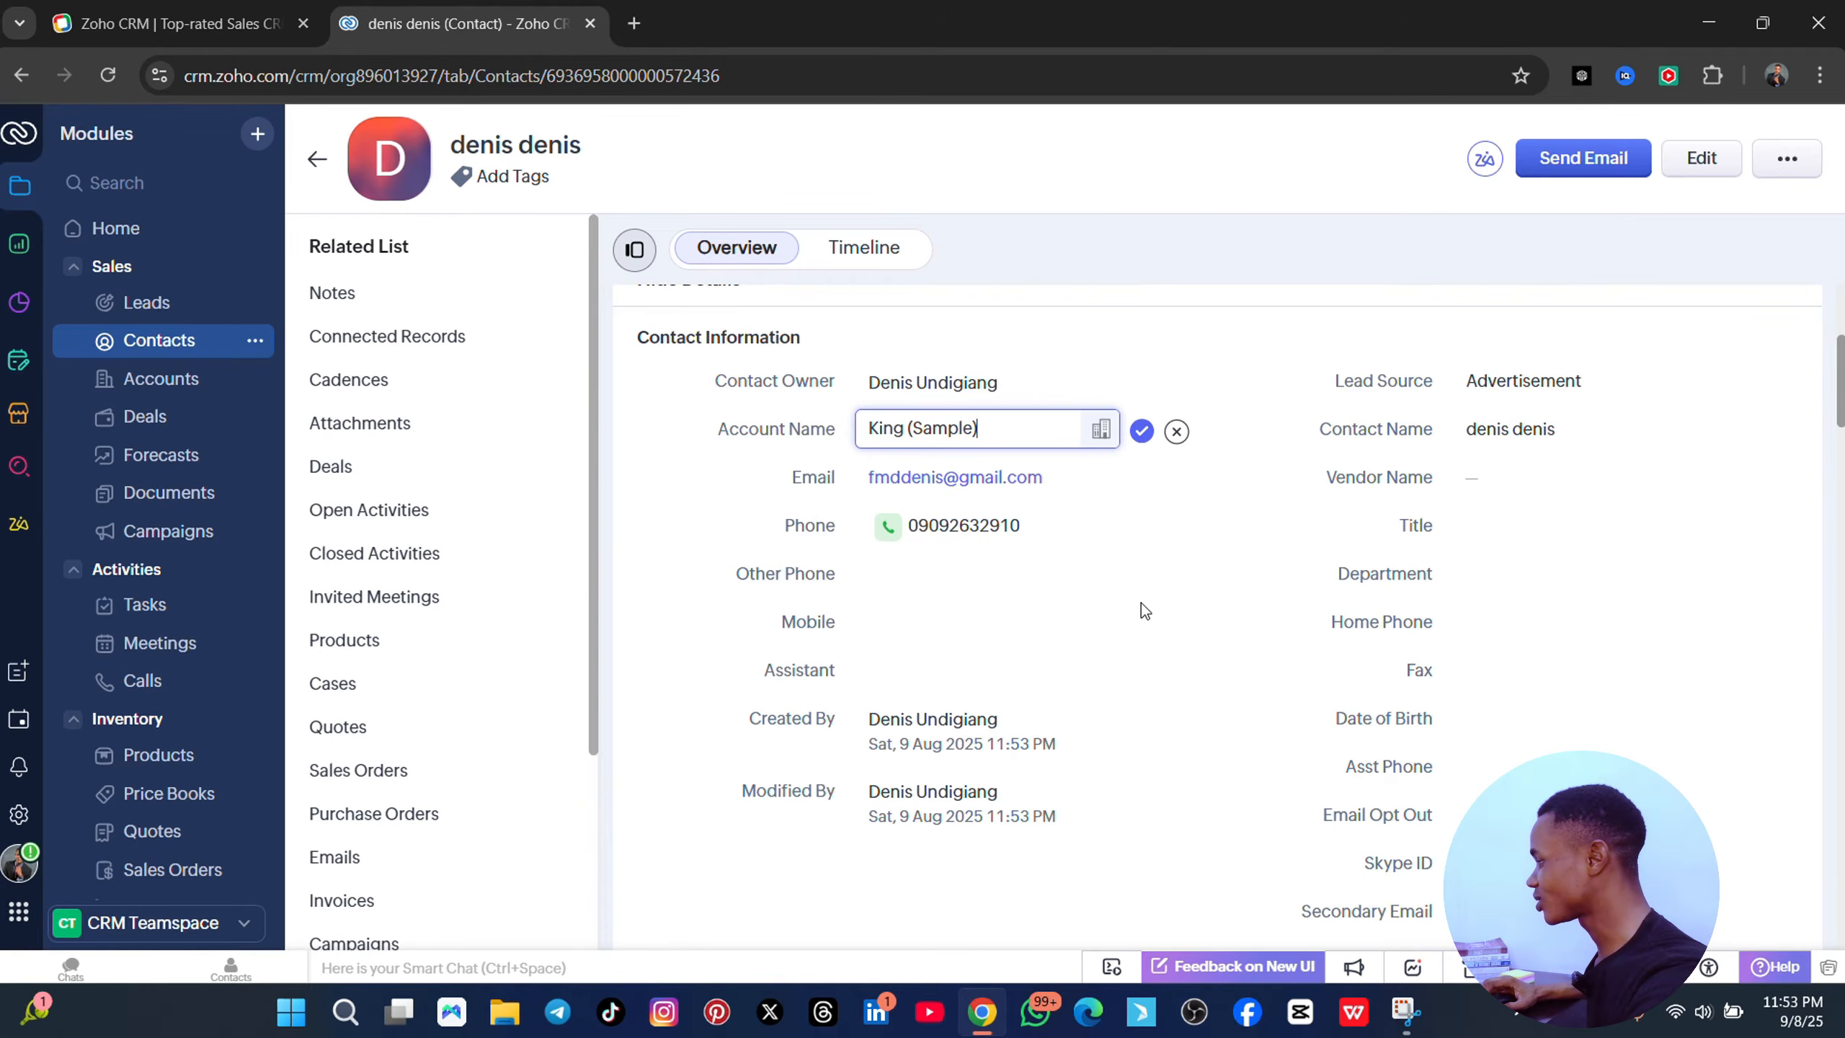
scroll(1142, 611, "down", 10)
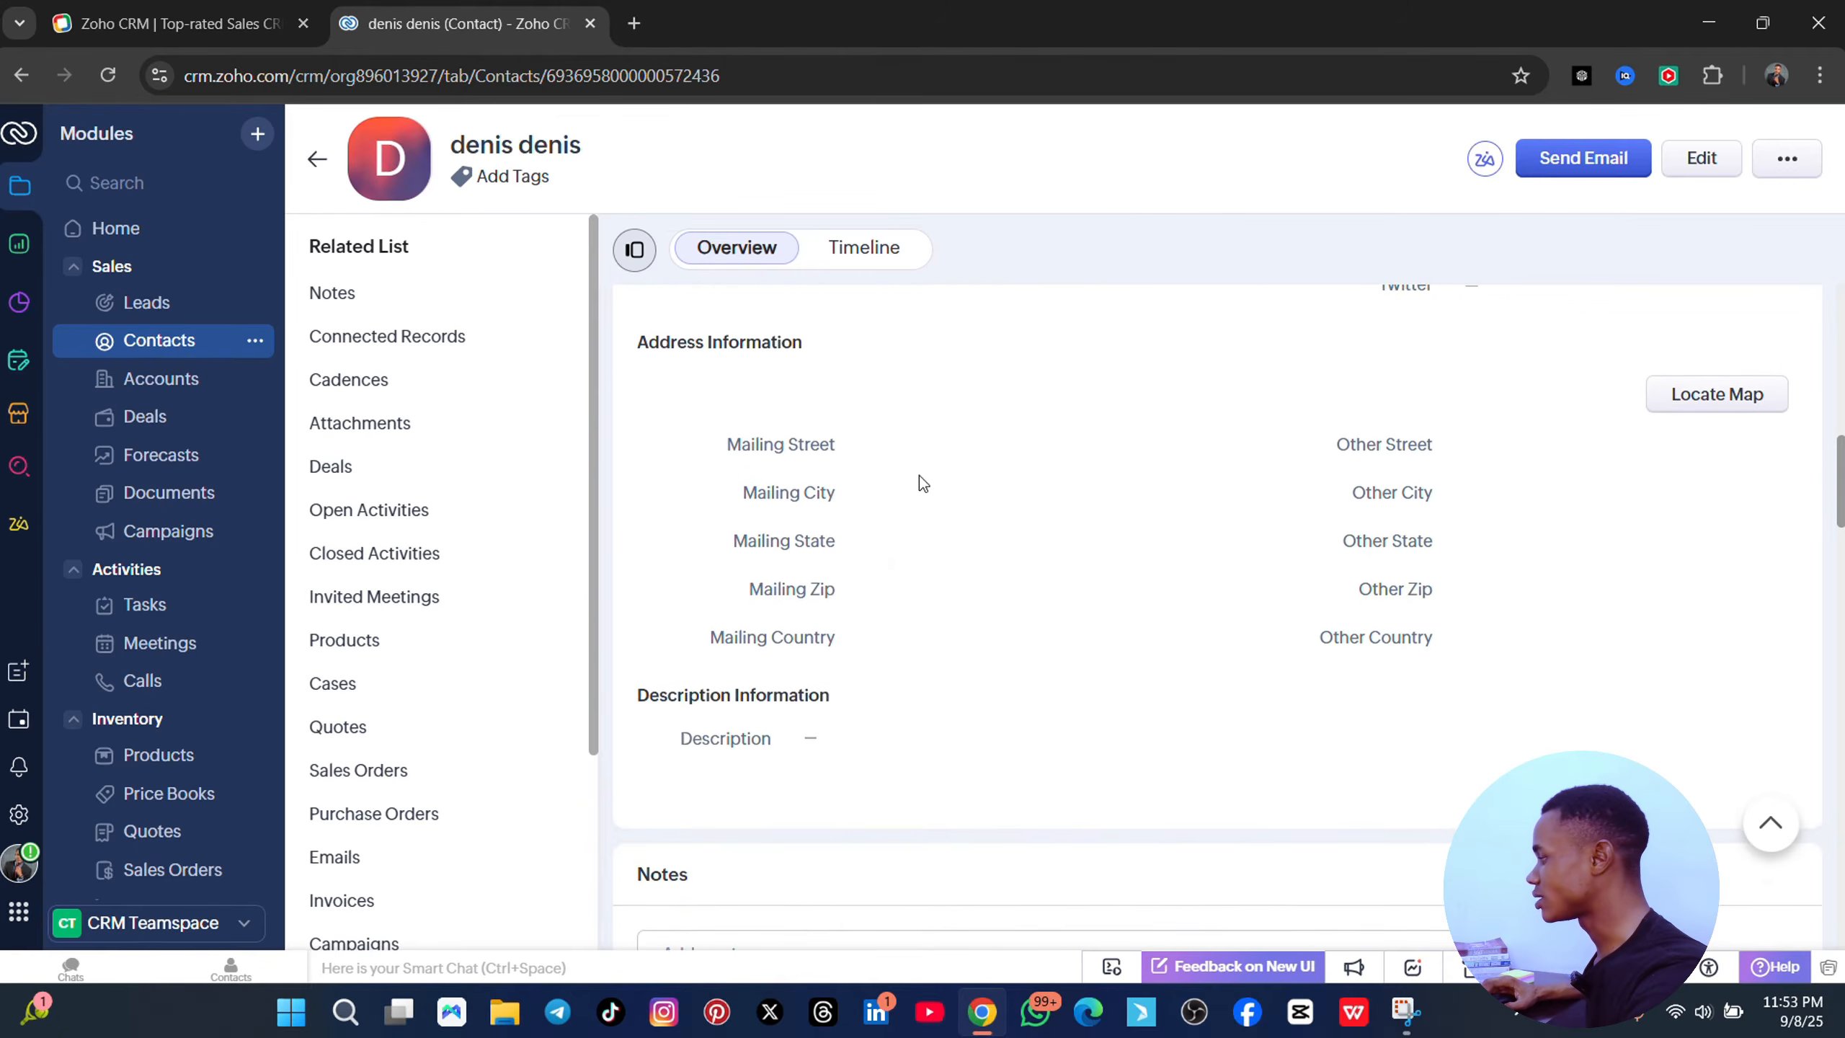
scroll(1104, 590, "down", 20)
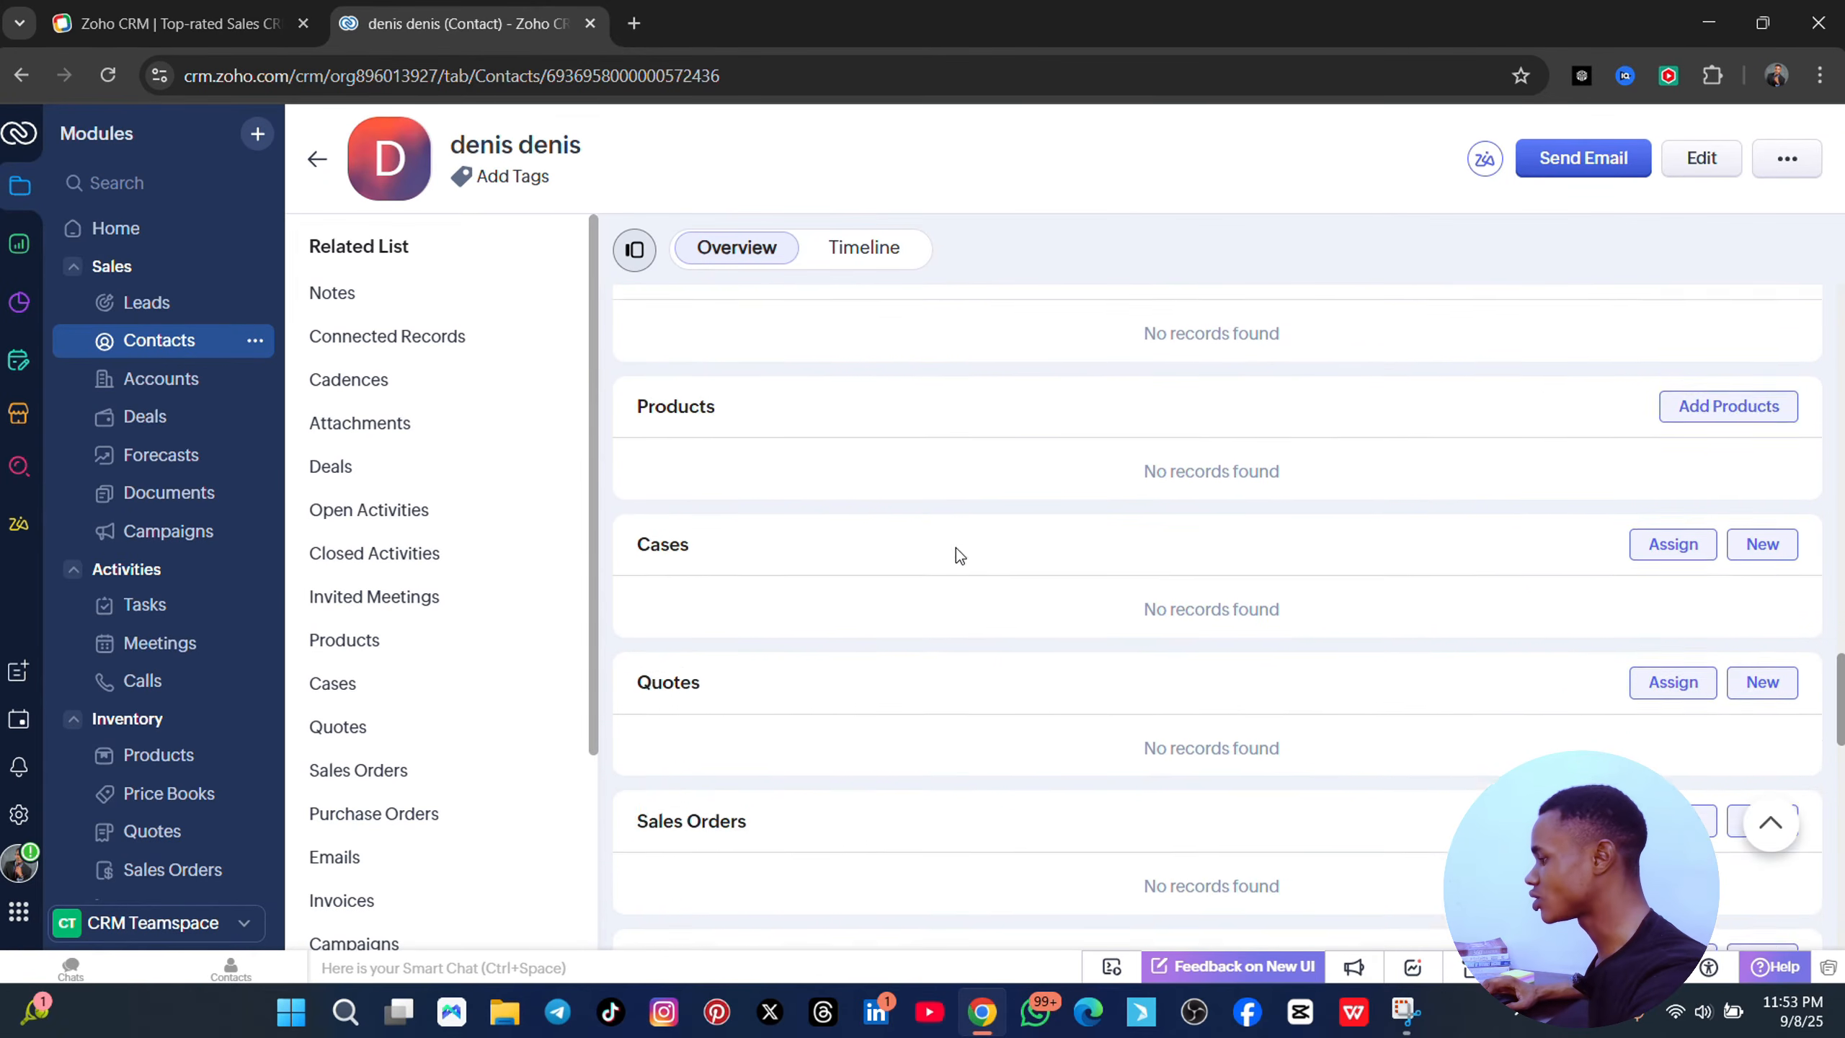
scroll(963, 559, "down", 6)
scroll(888, 447, "up", 6)
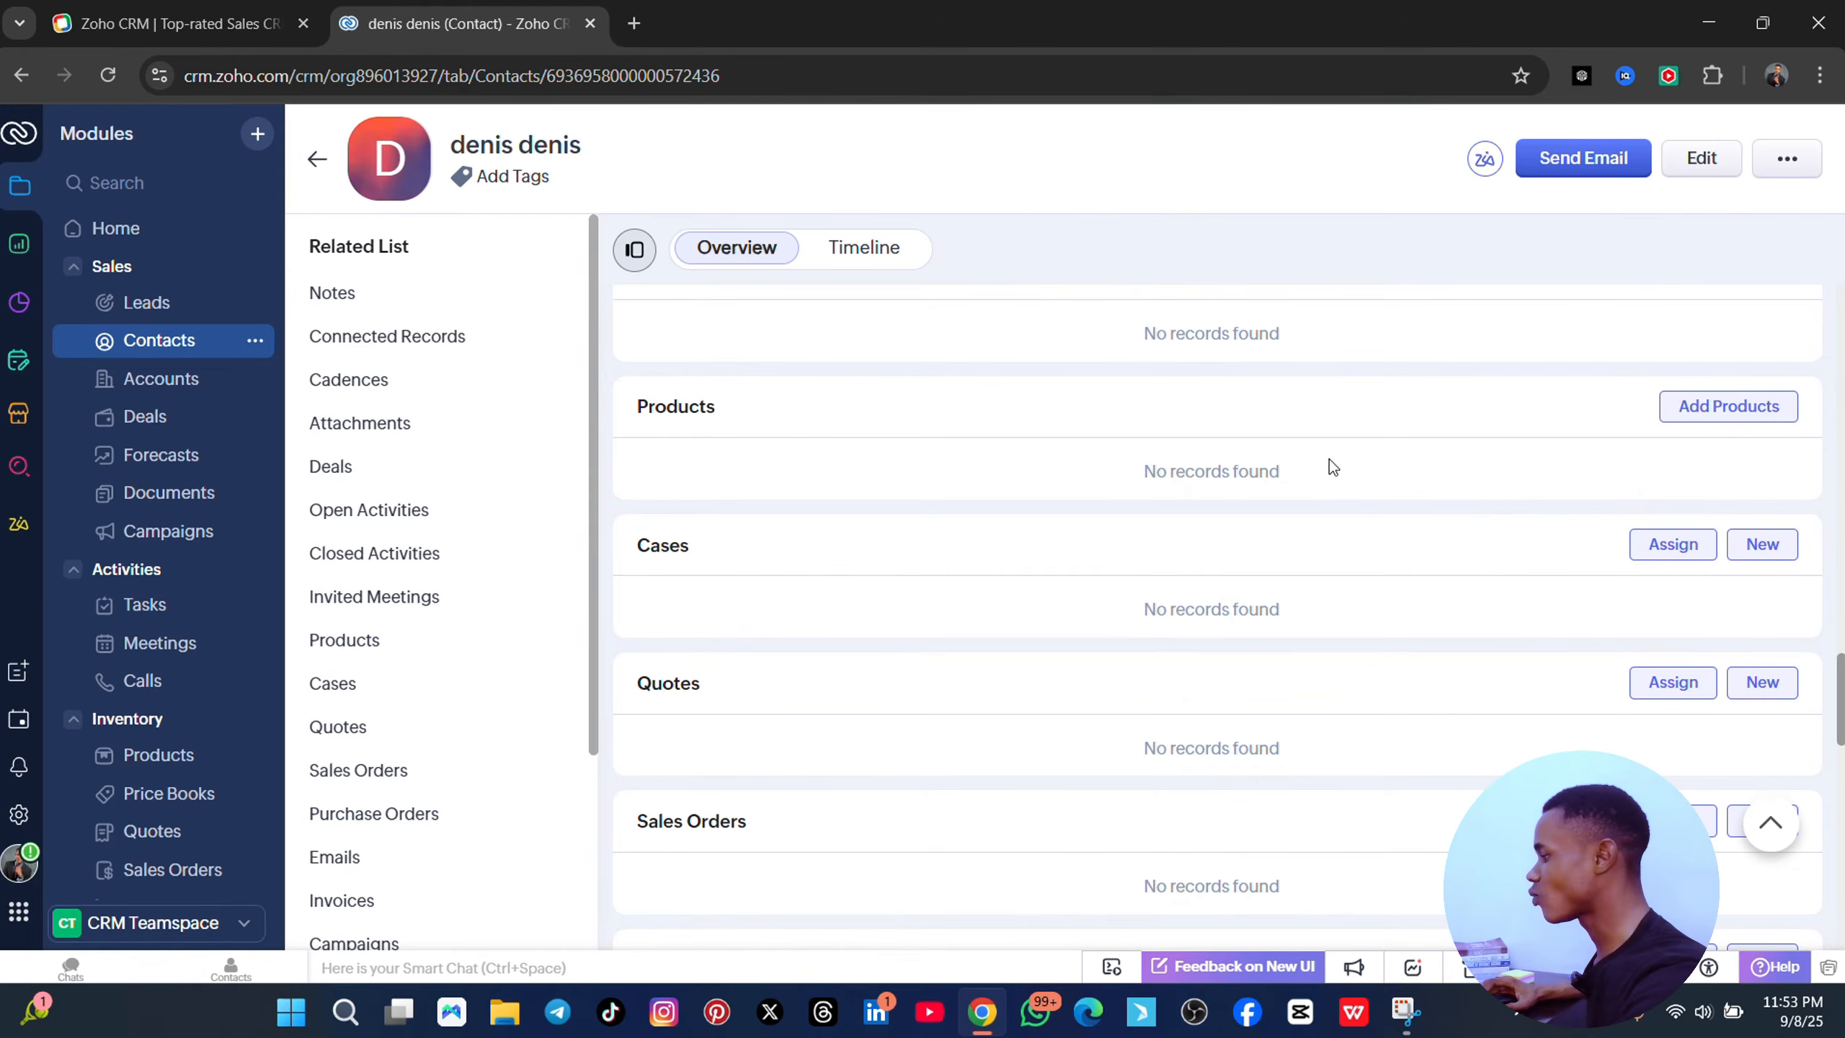
scroll(1251, 402, "up", 18)
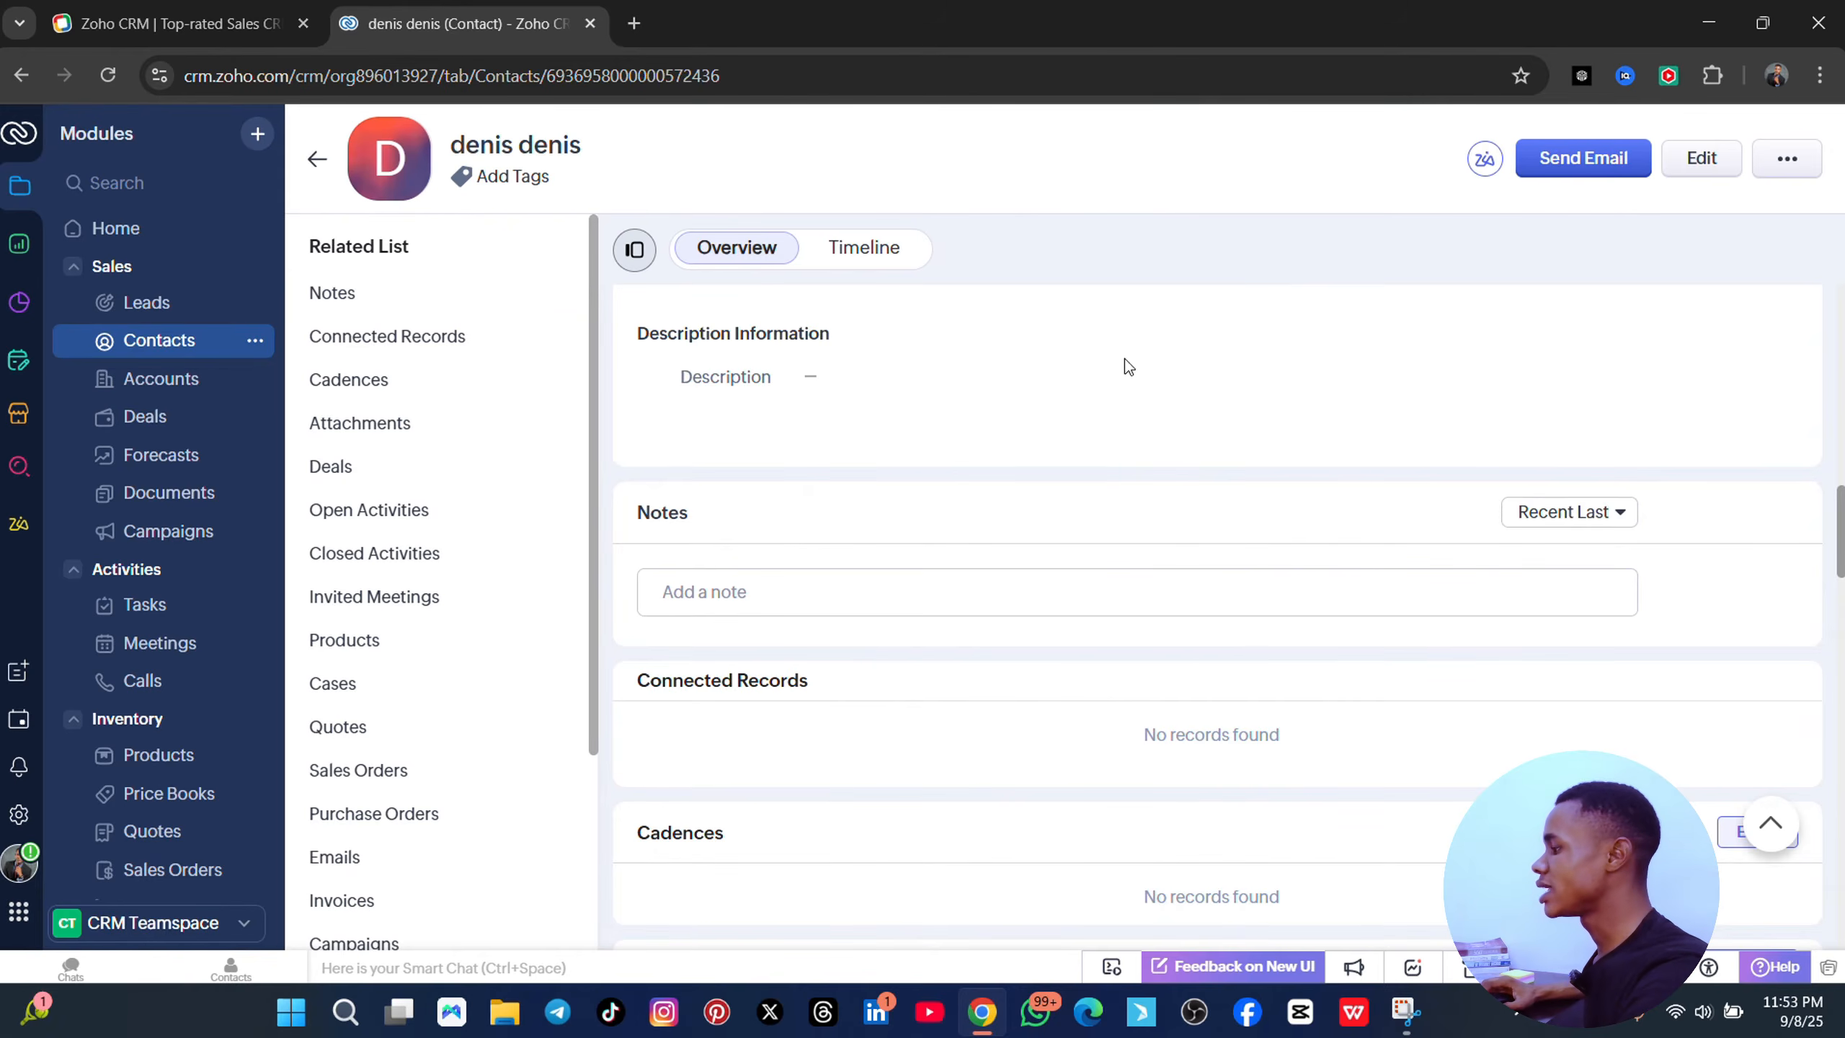
scroll(1124, 359, "up", 10)
scroll(1111, 369, "up", 2)
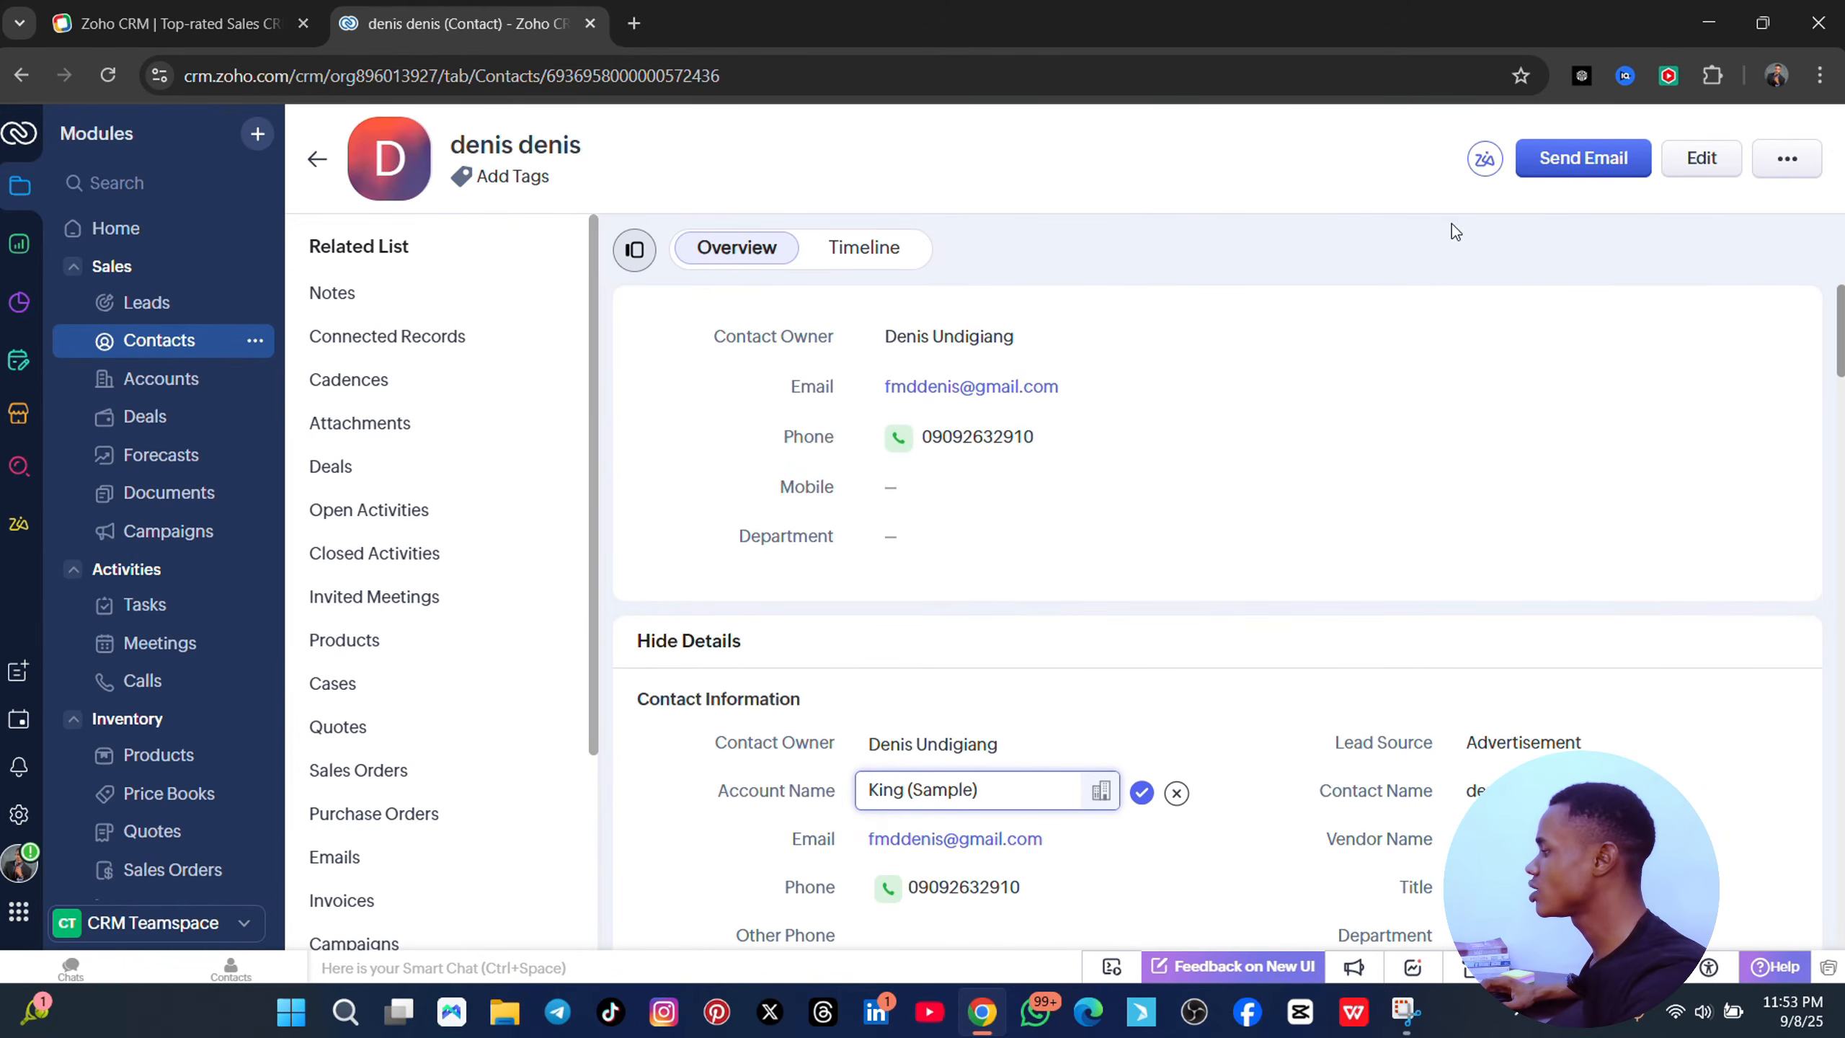
- Begin an email to the contact with a recipient, then close it, keeping it as a draft
left_click(1565, 160)
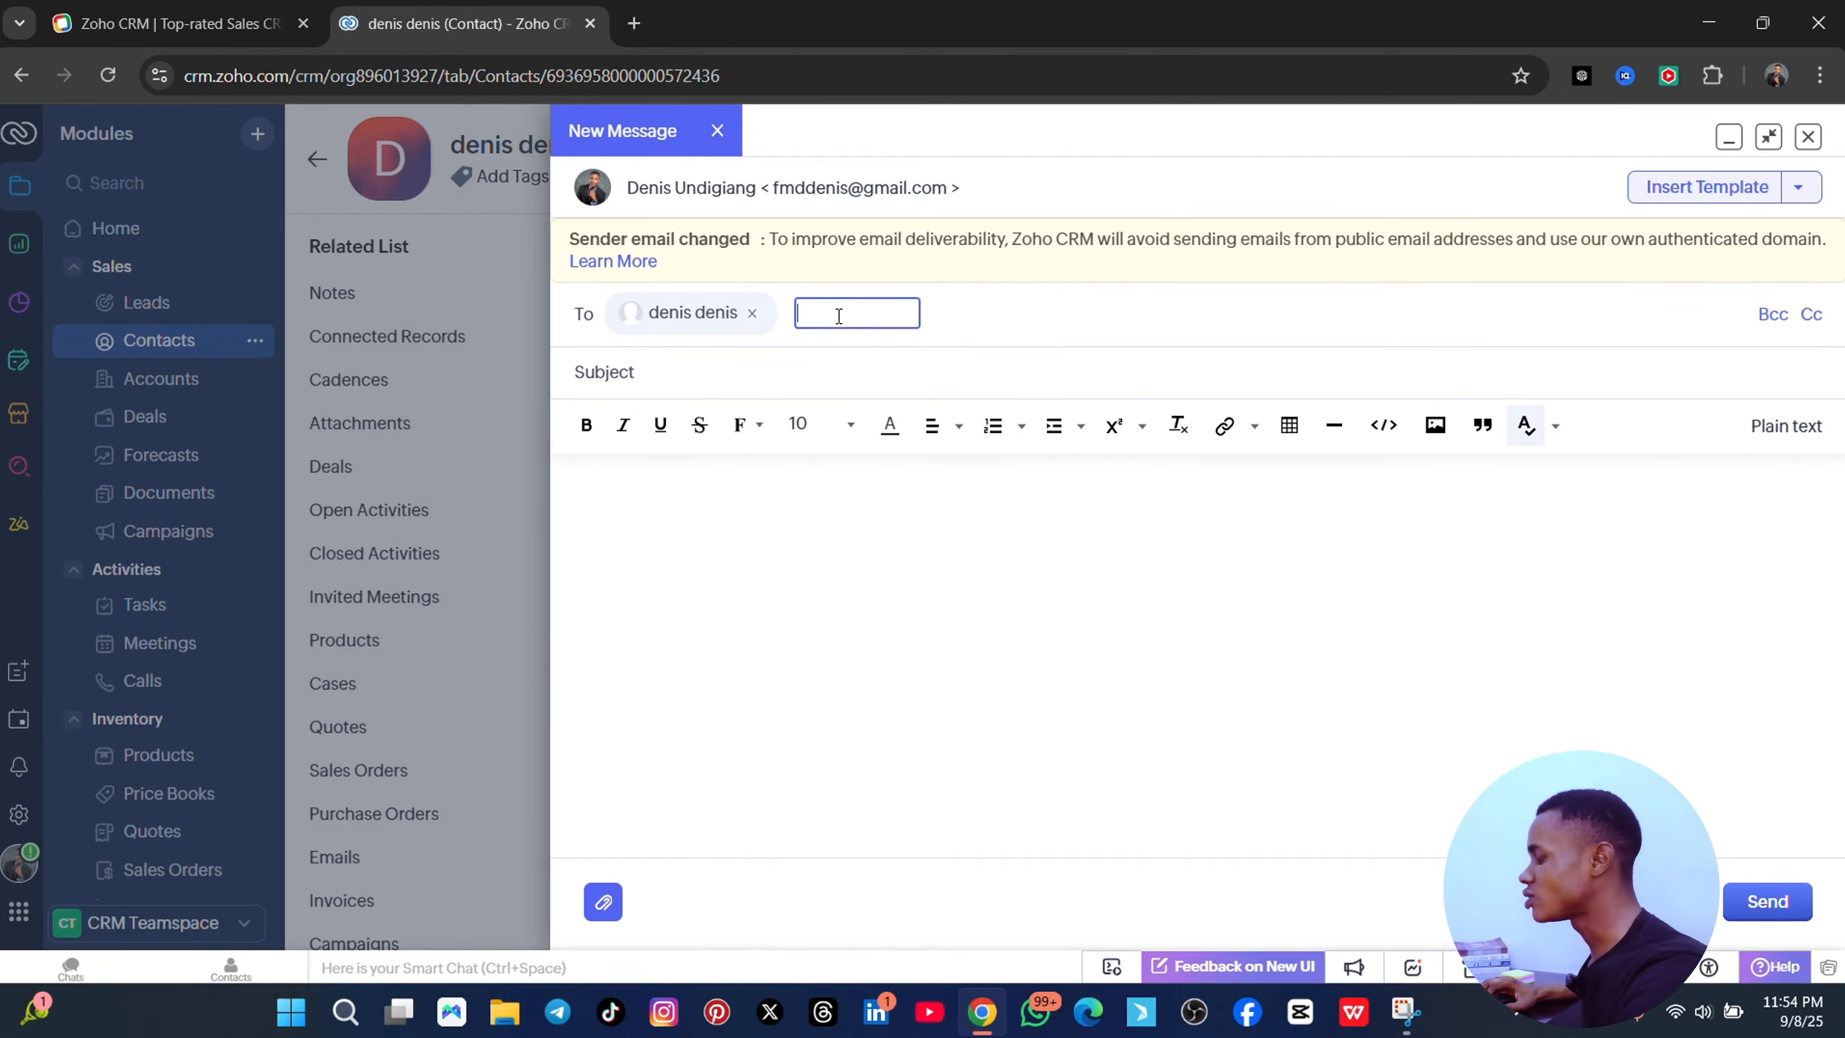
type("f")
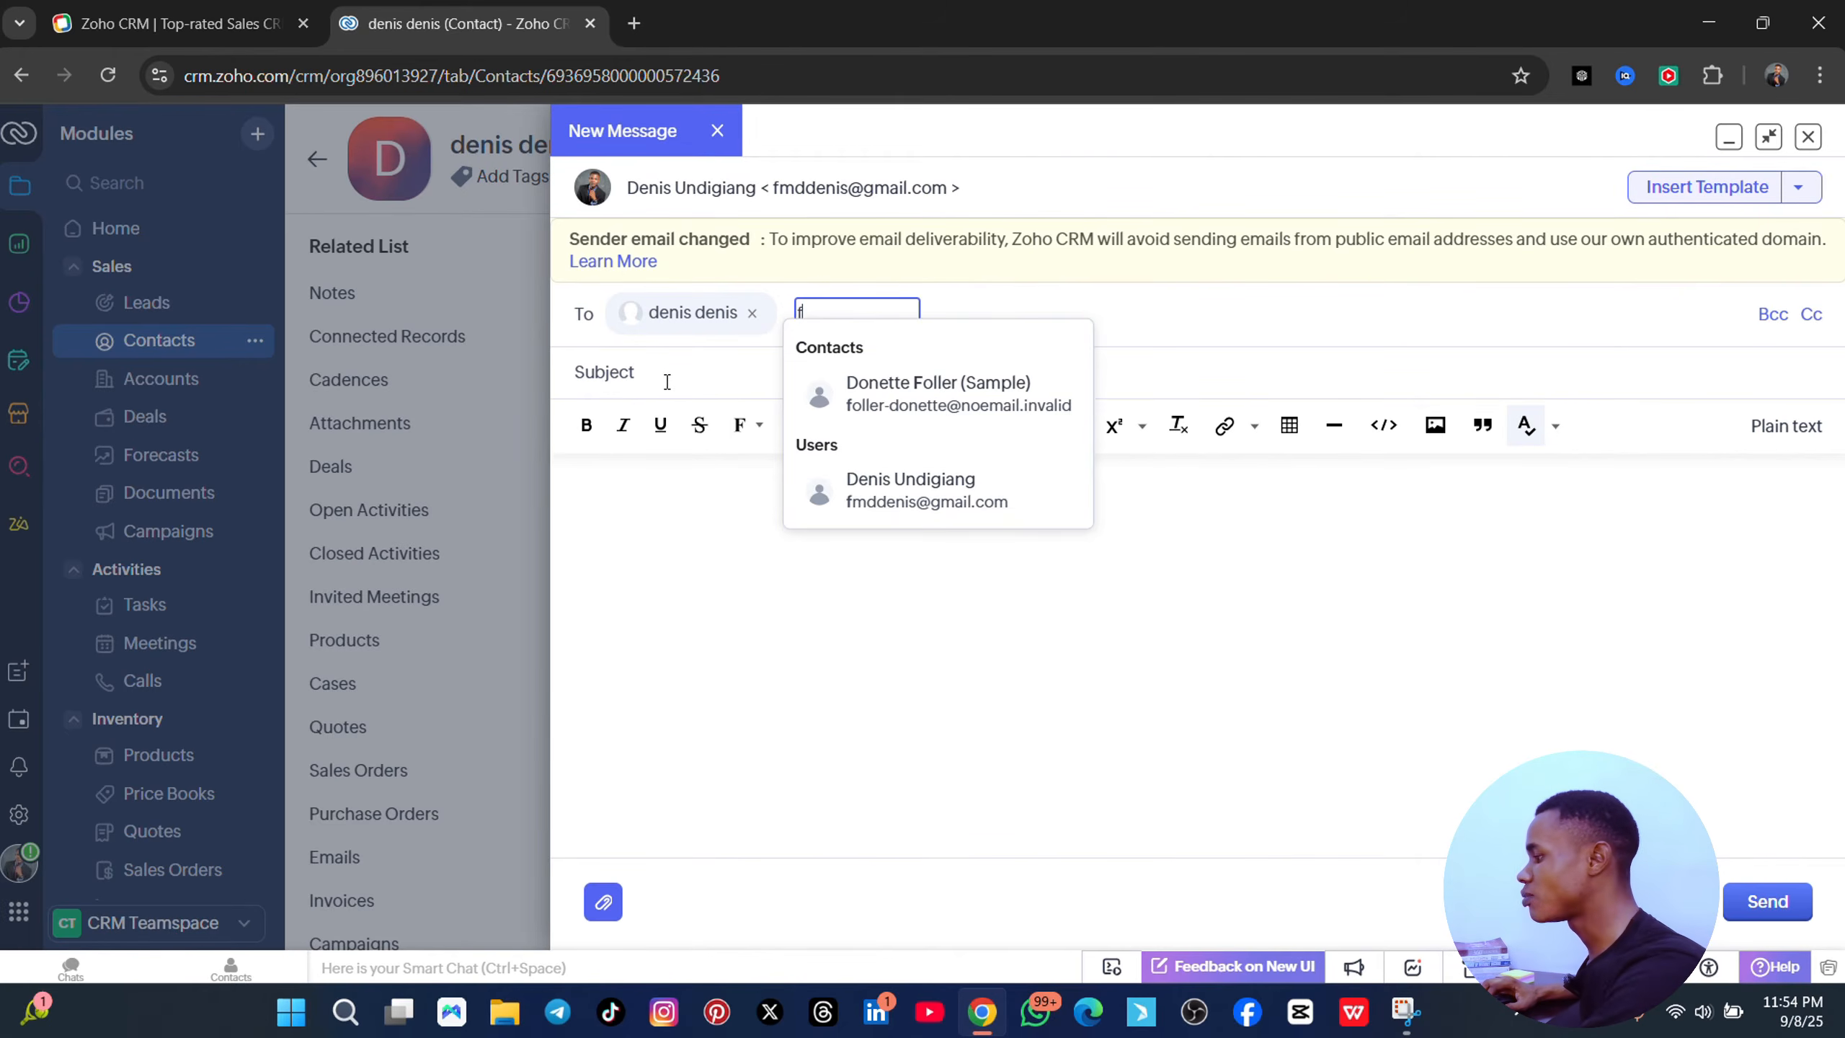
left_click(690, 372)
left_click(656, 500)
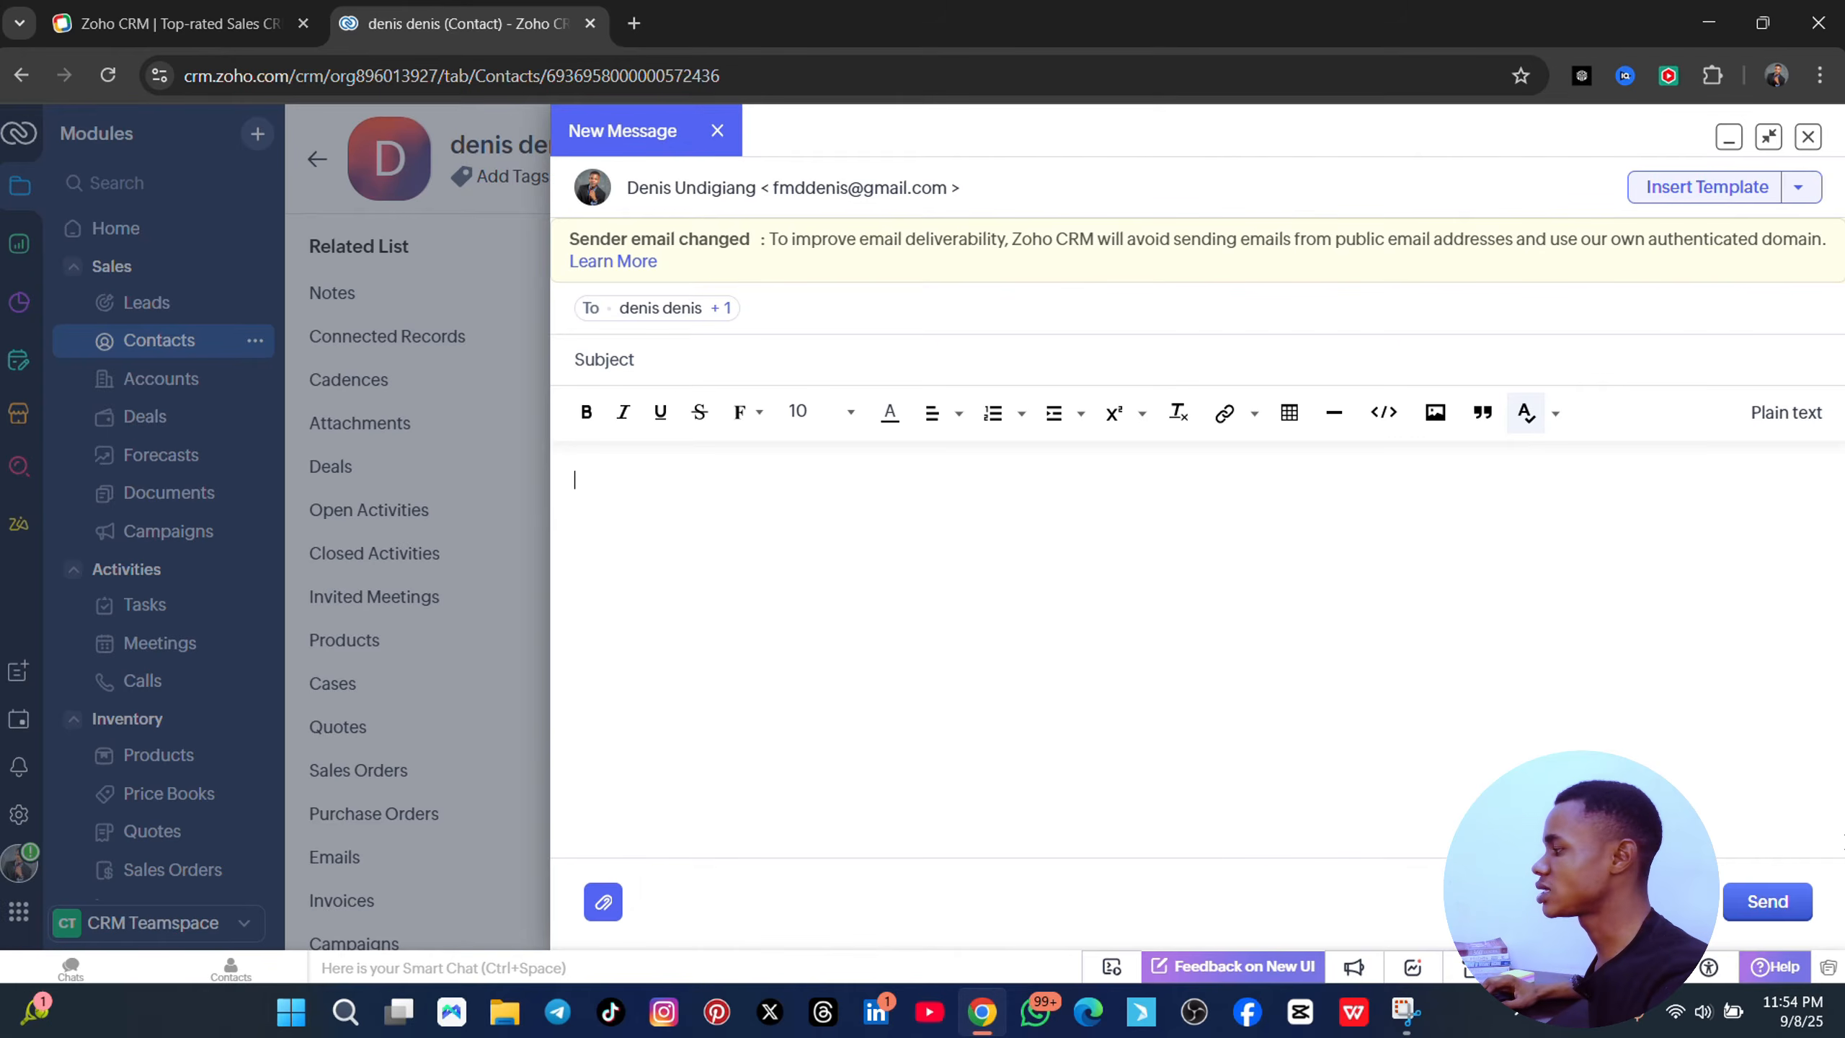
left_click(1806, 137)
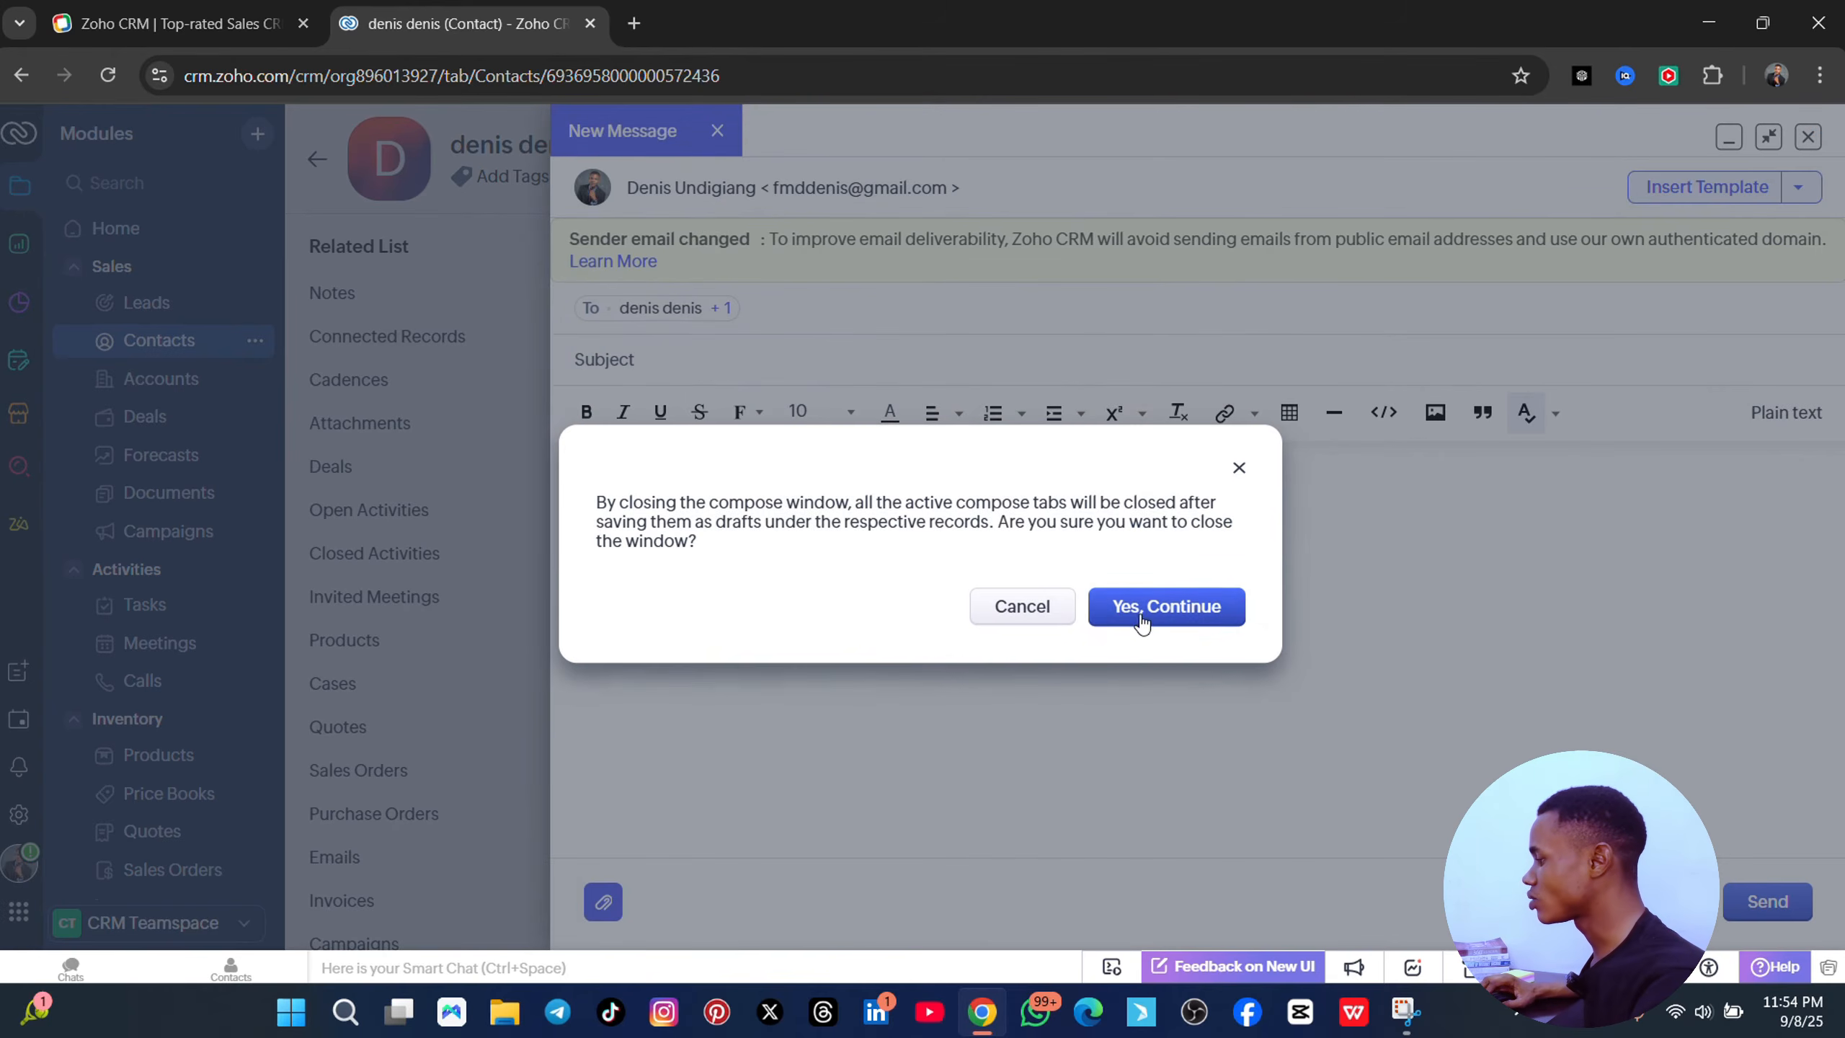
left_click(1151, 611)
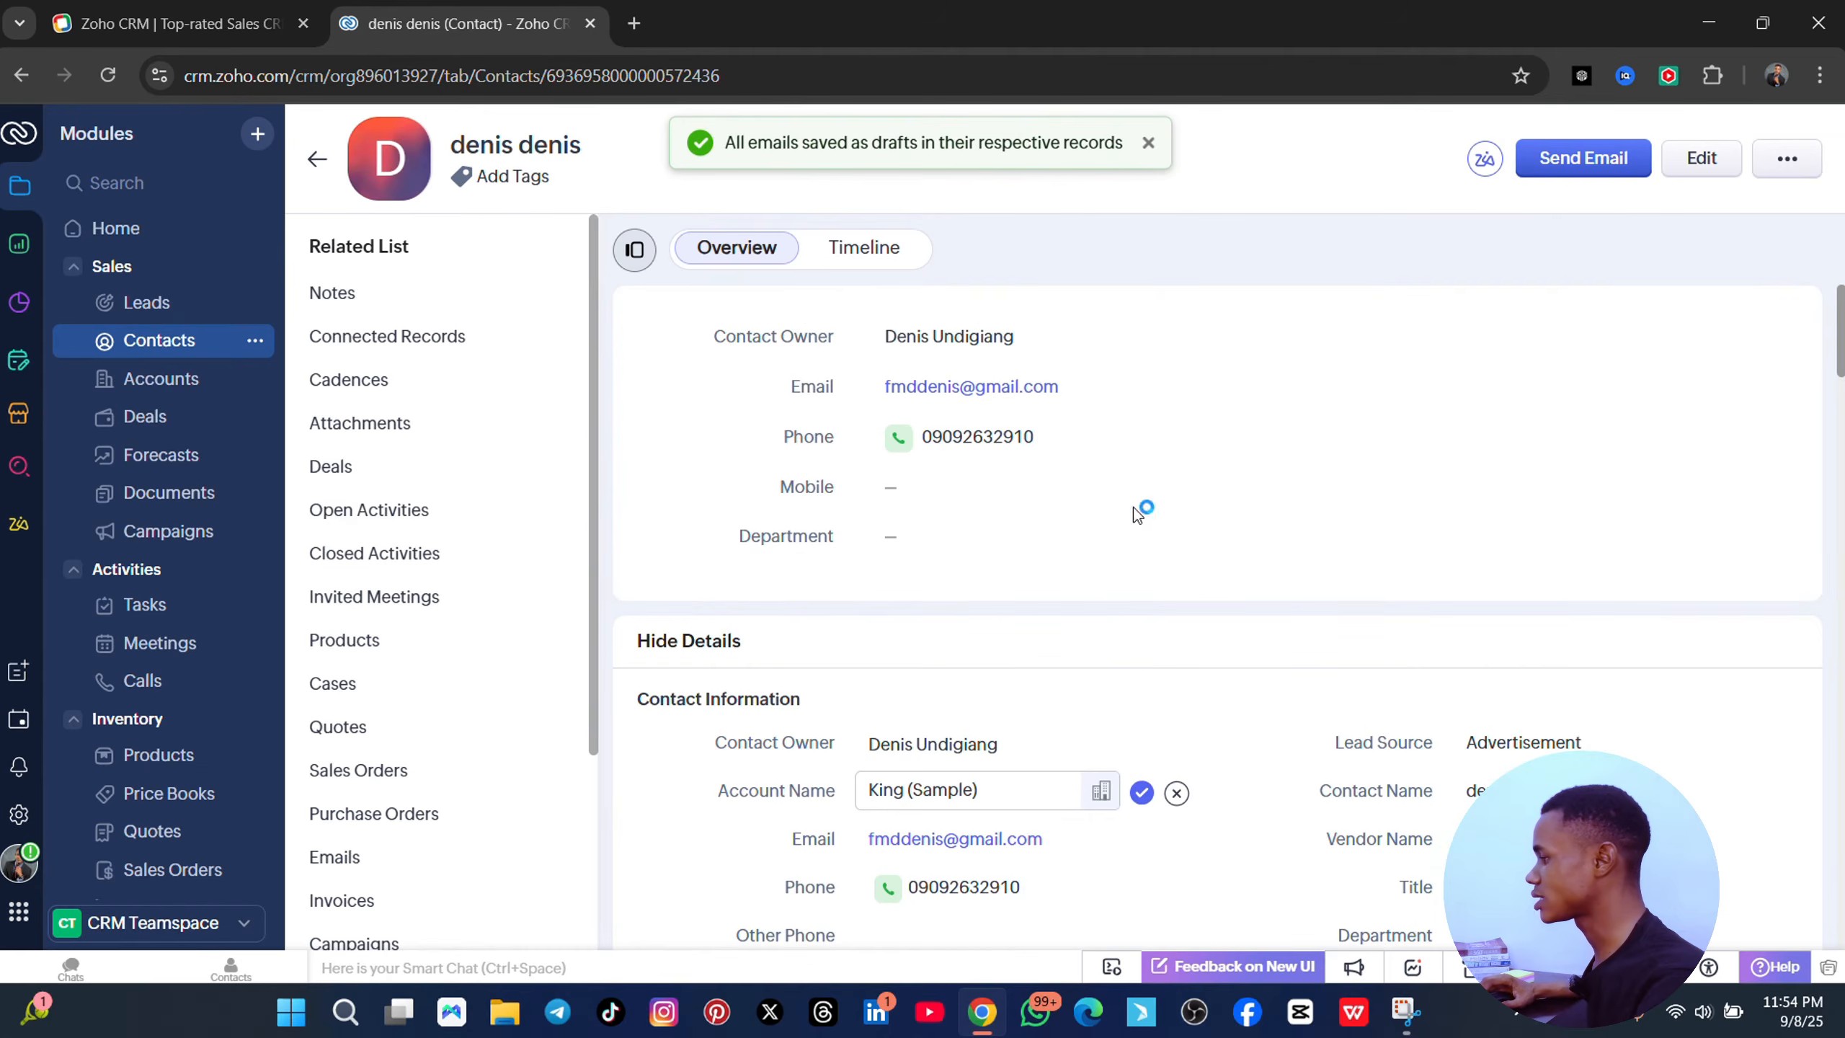
- Save the note 'respond back with the show size' in the contact's Notes section
scroll(502, 513, "down", 2)
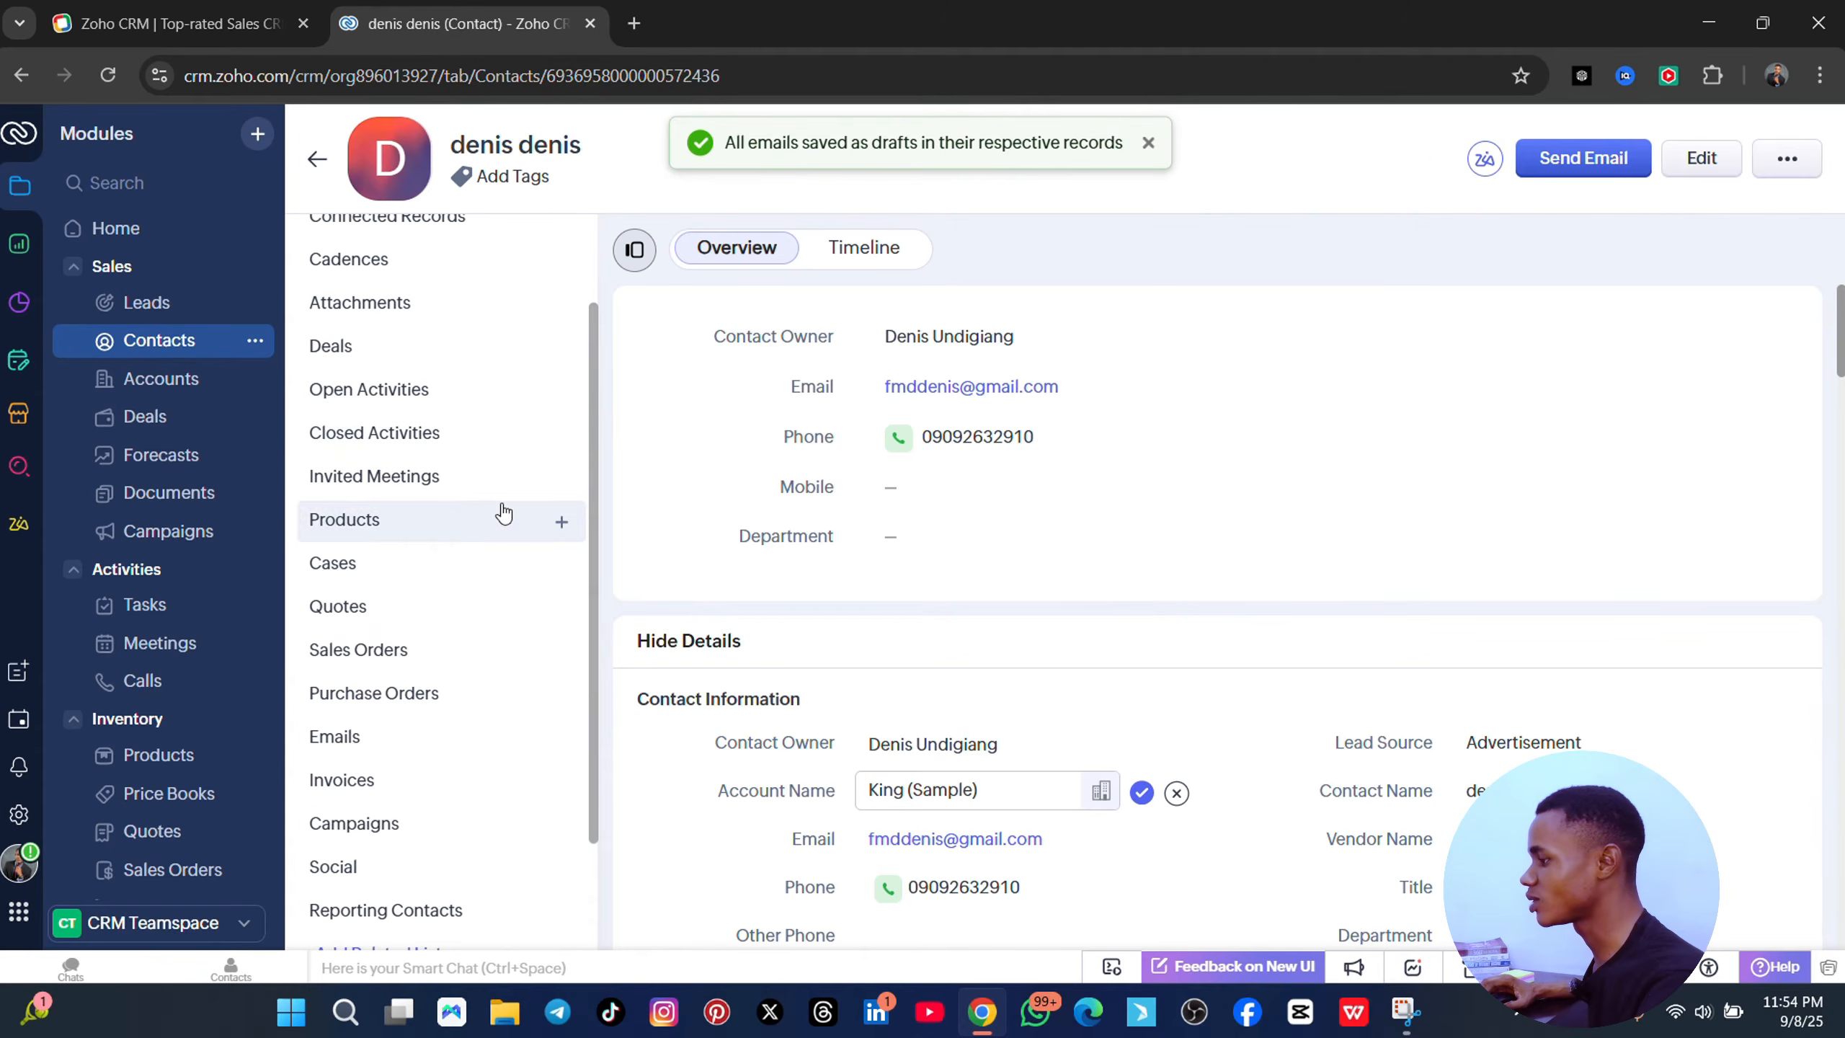
scroll(1132, 507, "down", 2)
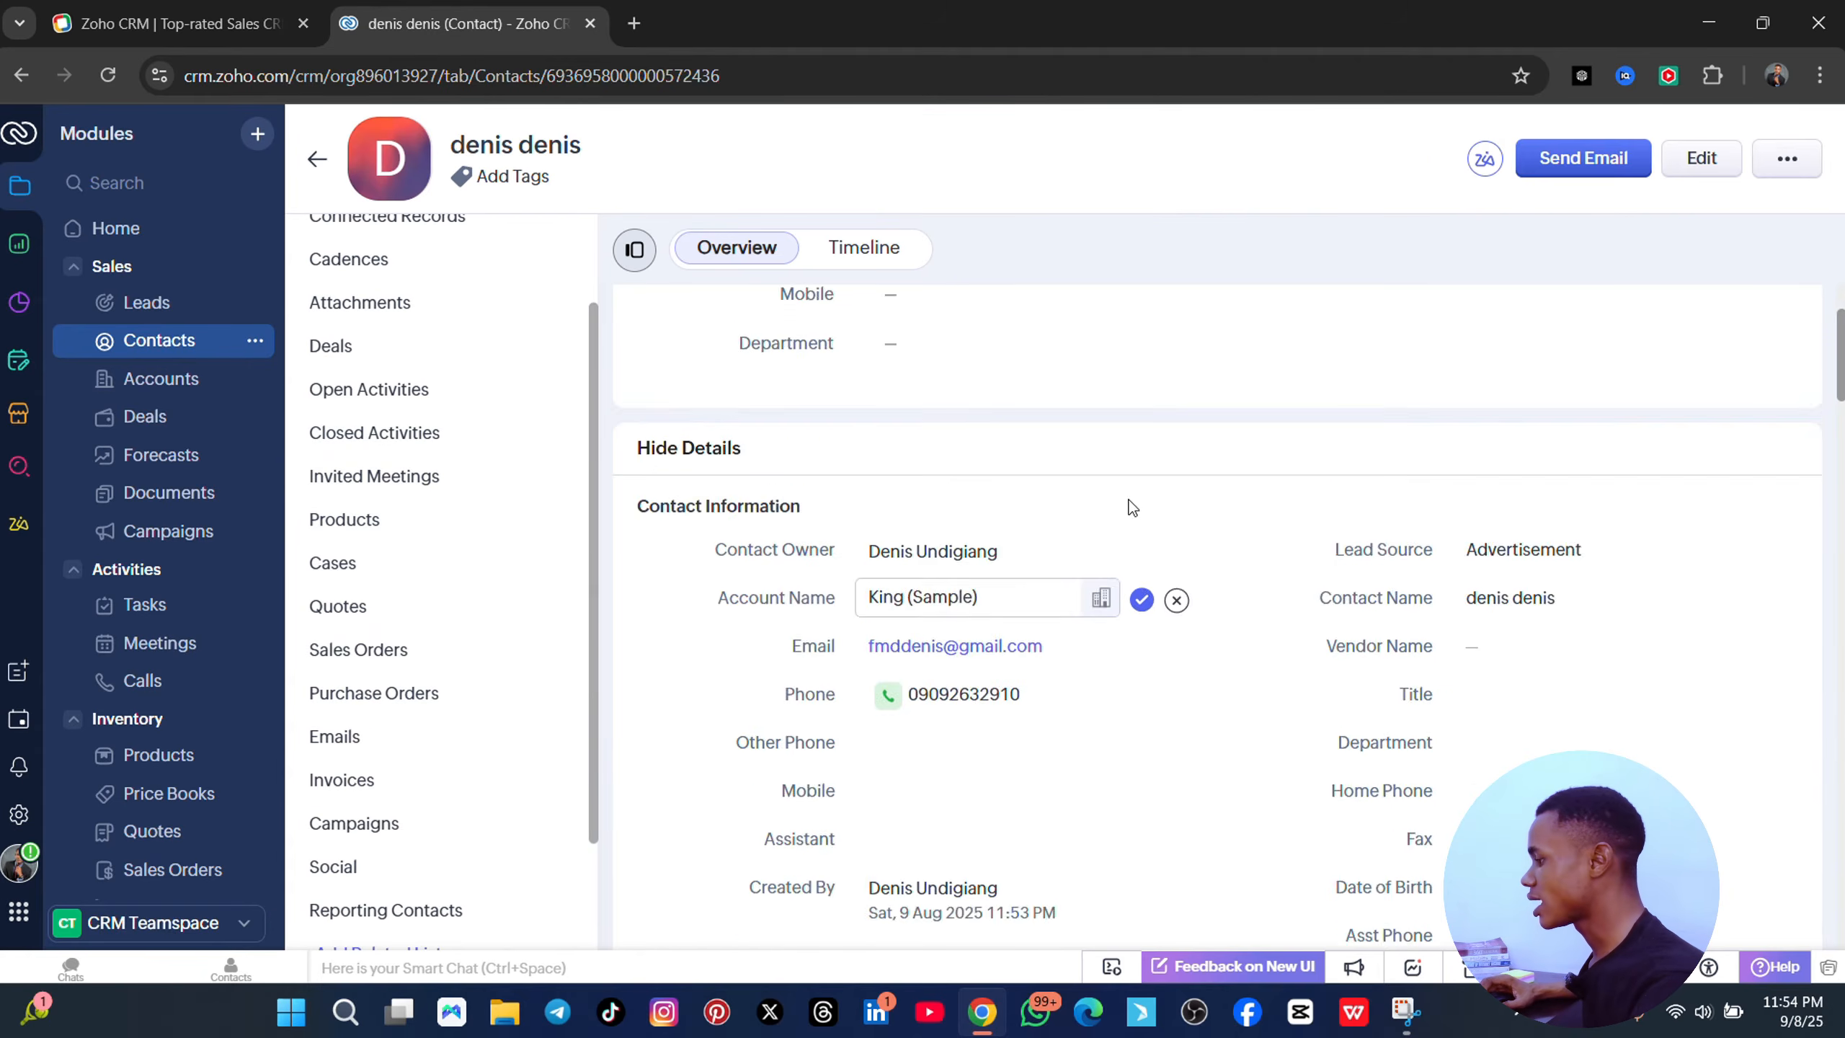
scroll(1132, 507, "down", 4)
scroll(437, 301, "up", 2)
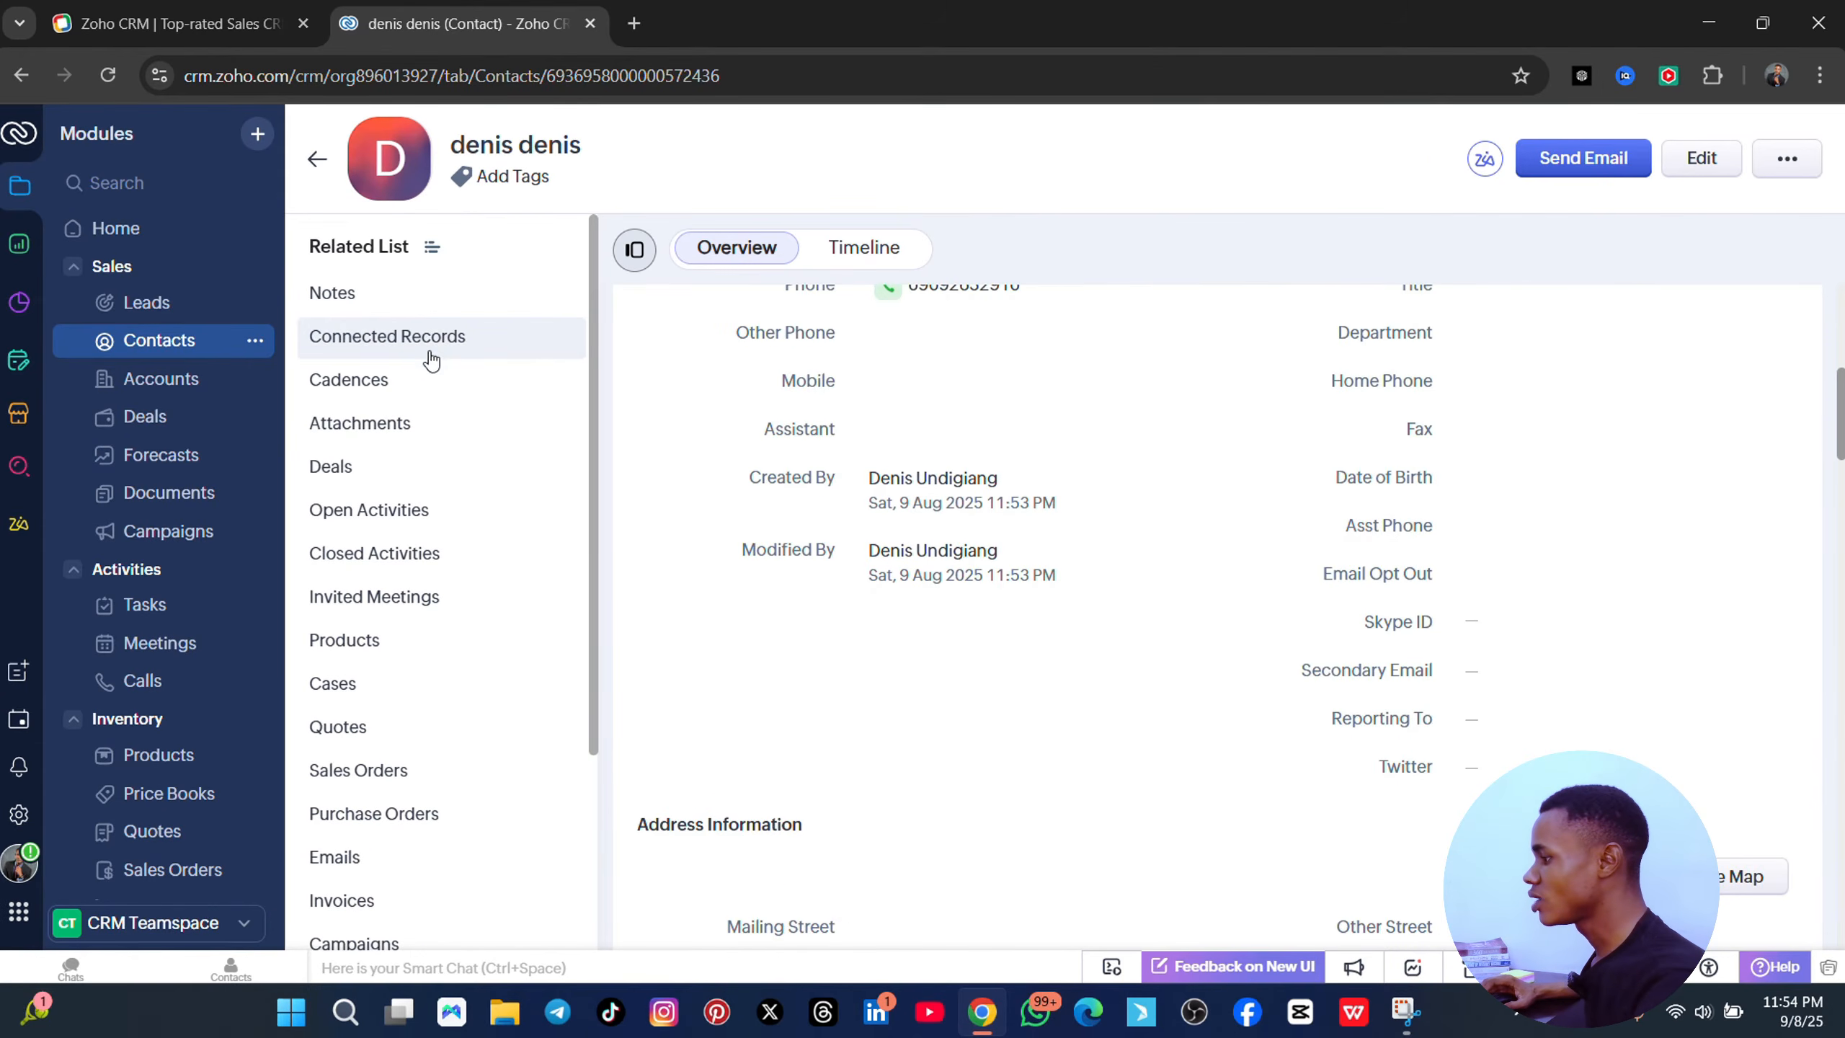
left_click(364, 302)
left_click(701, 401)
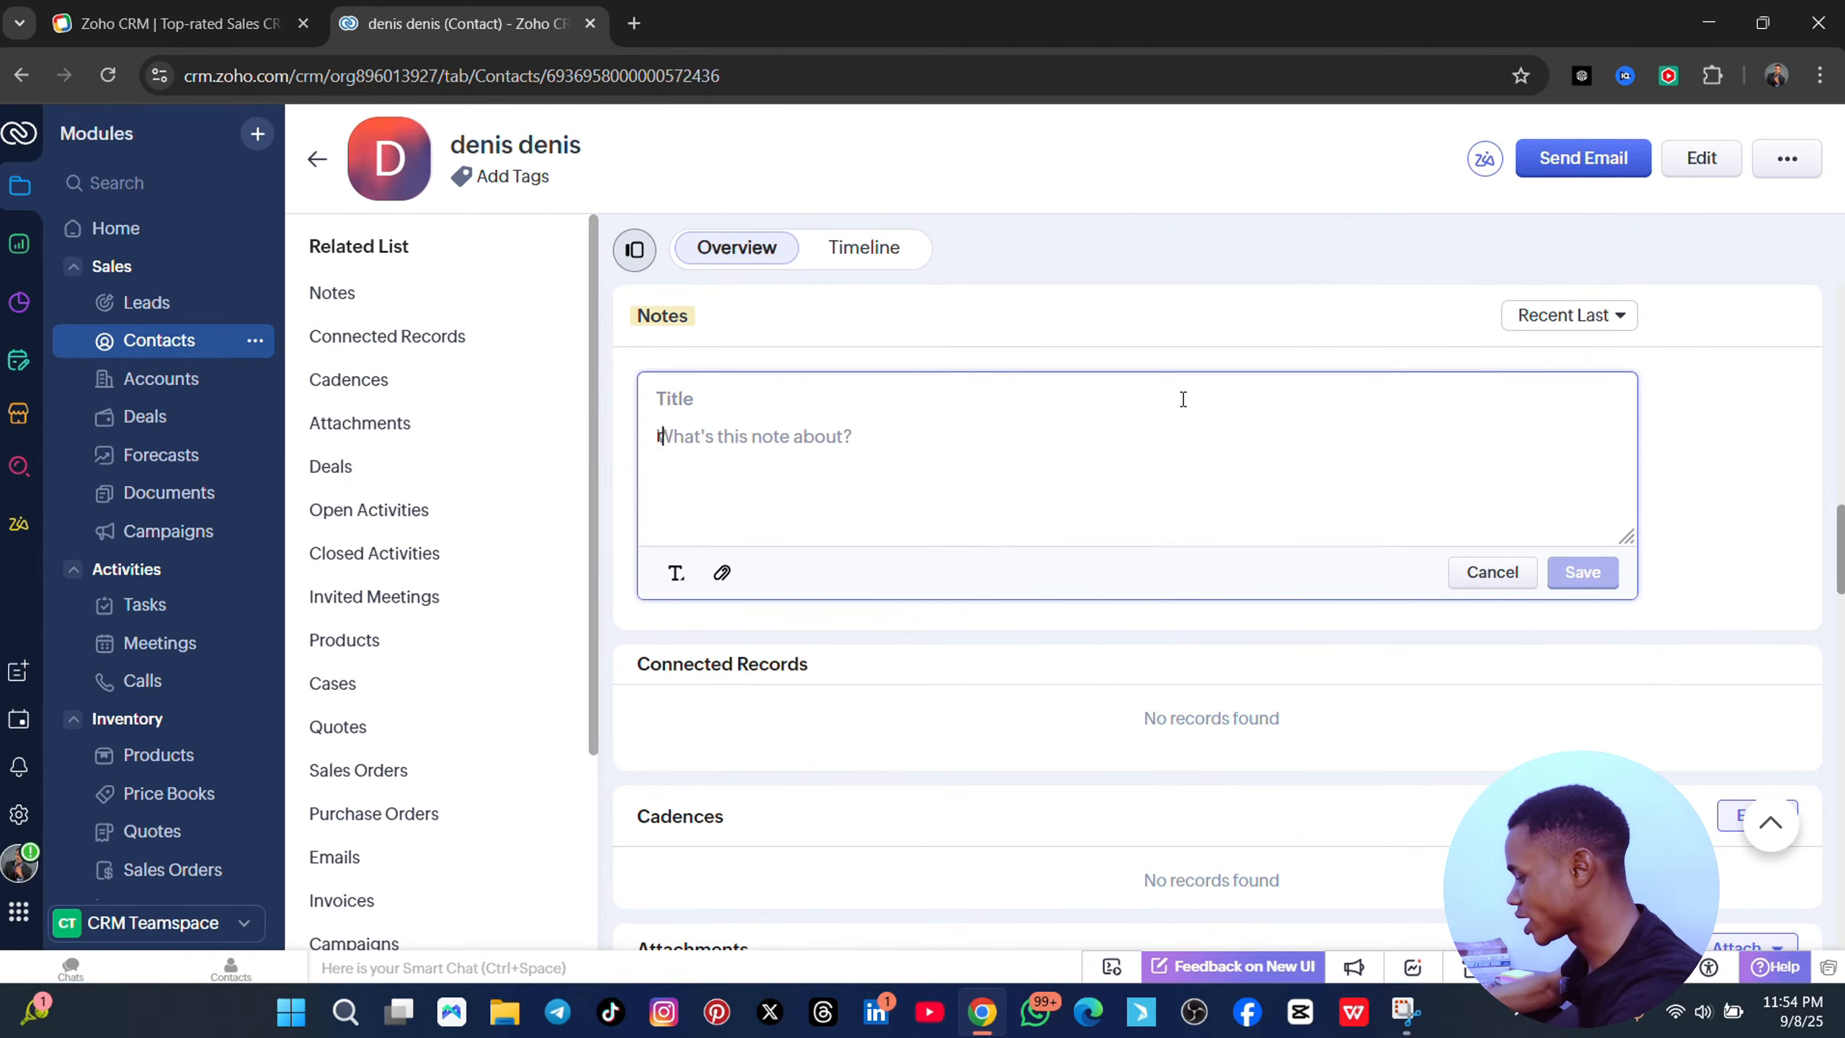
type("respond back witr")
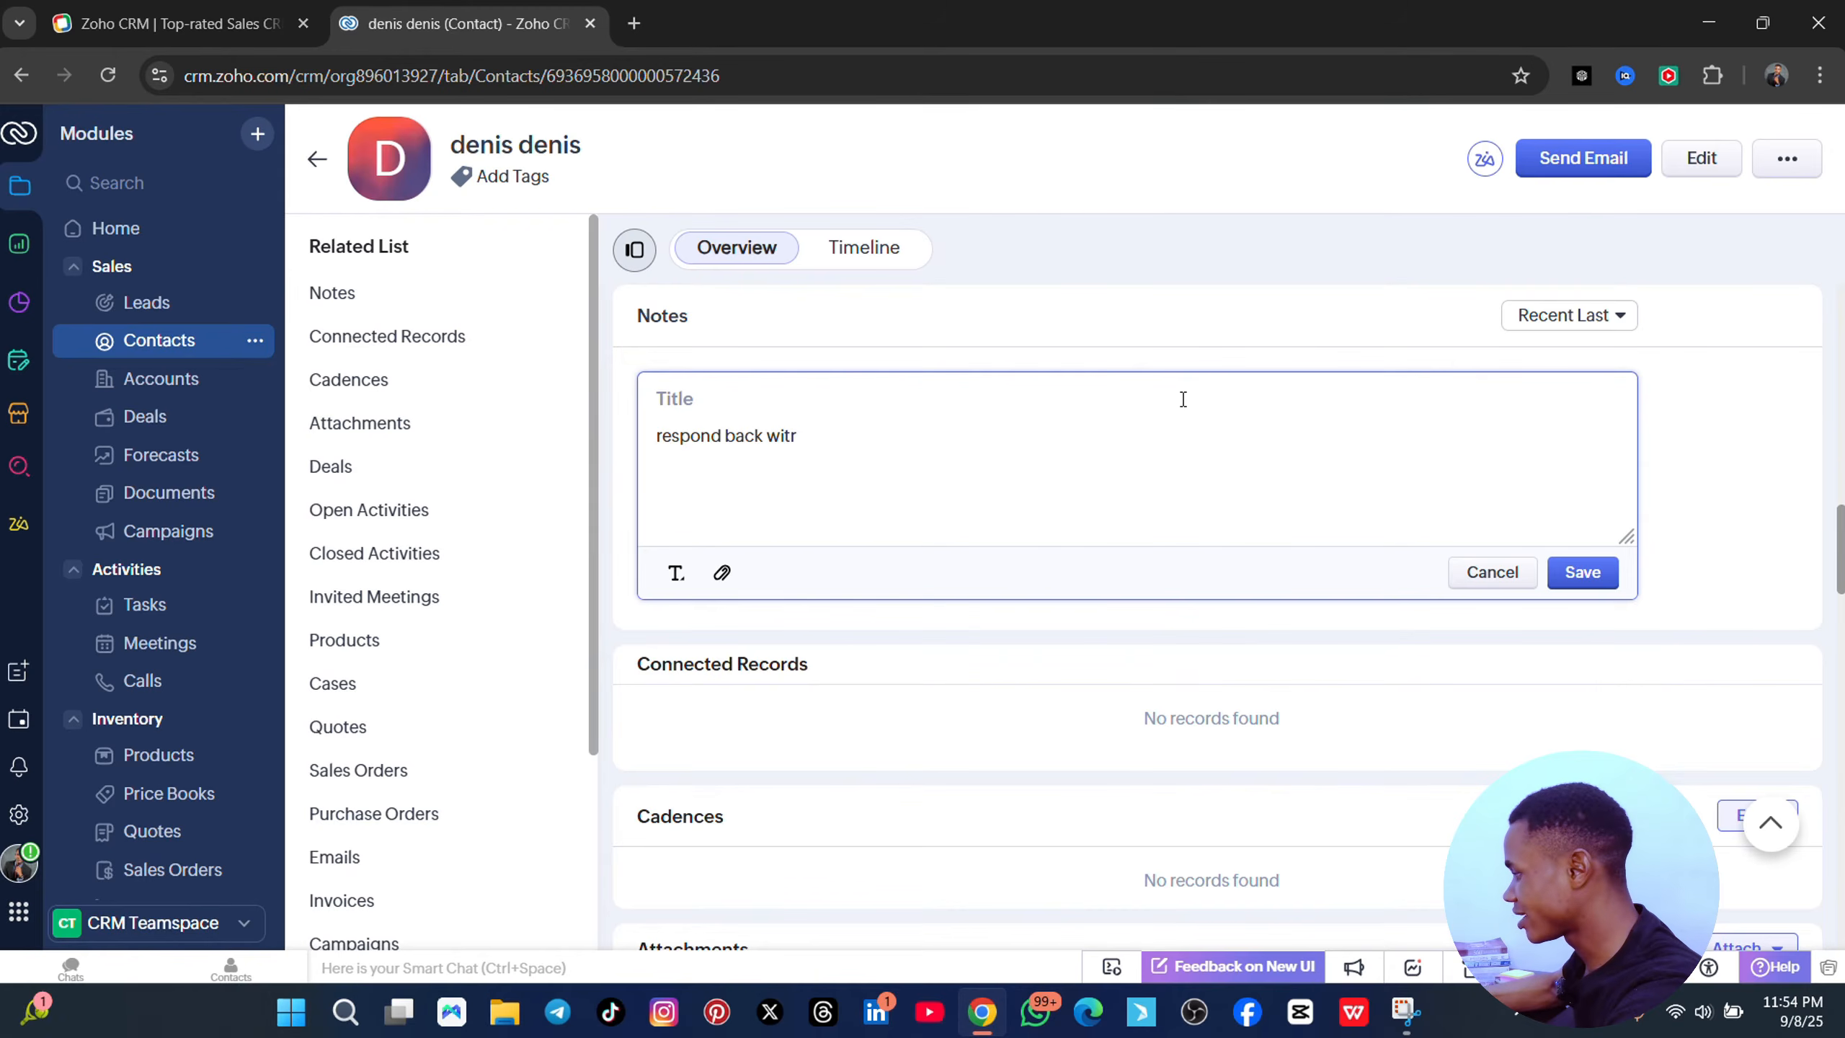
key("BackSpace")
type("h t")
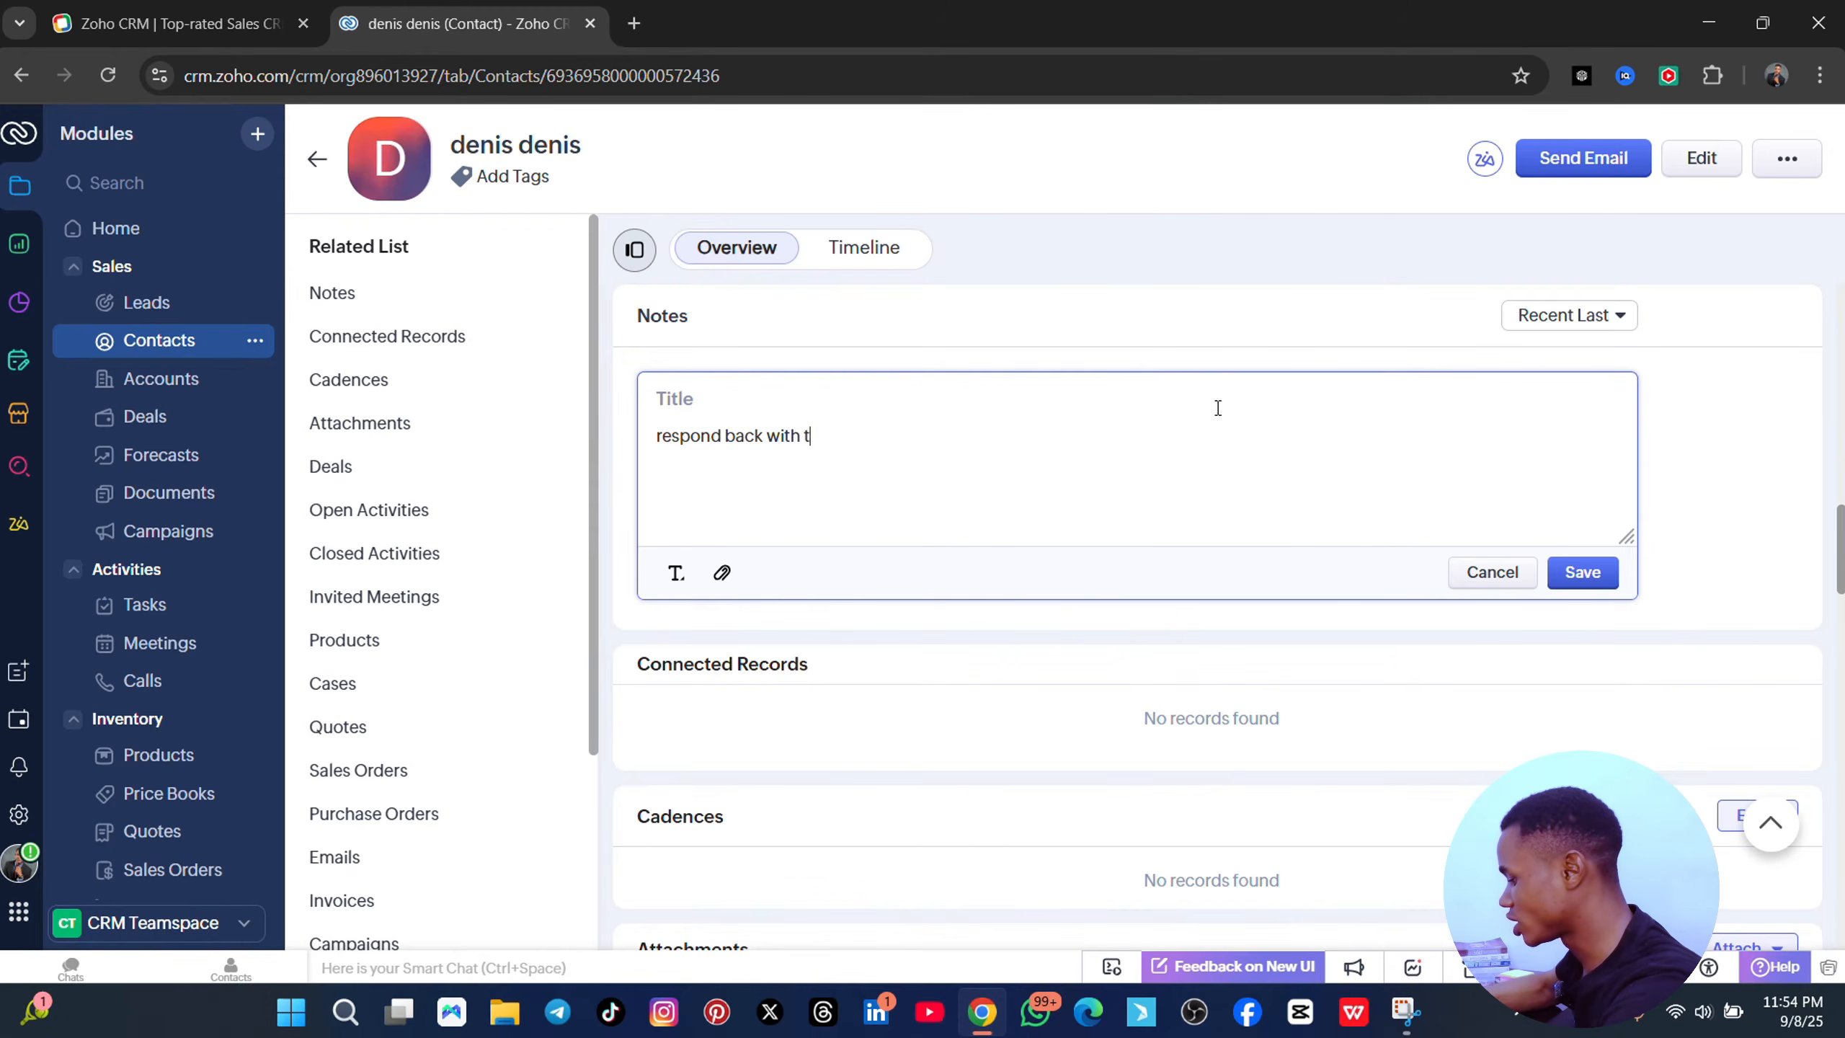
type("he show size")
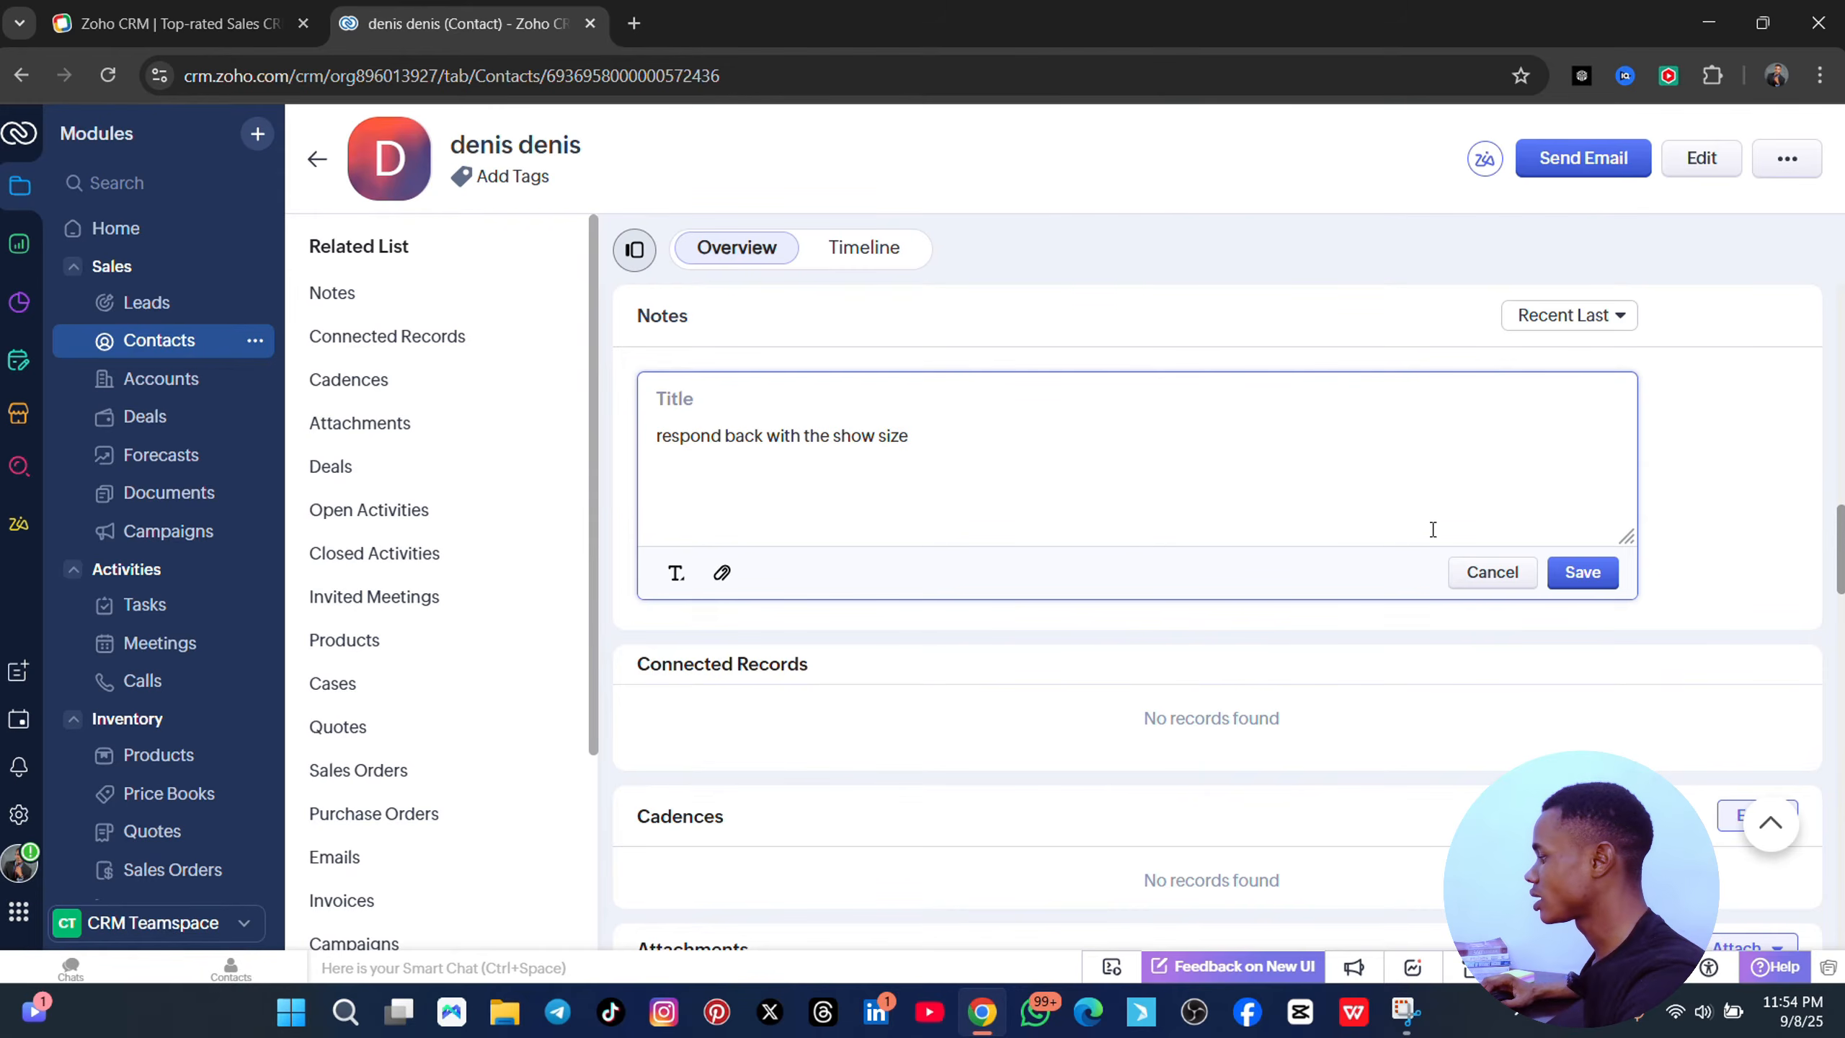
left_click(1580, 575)
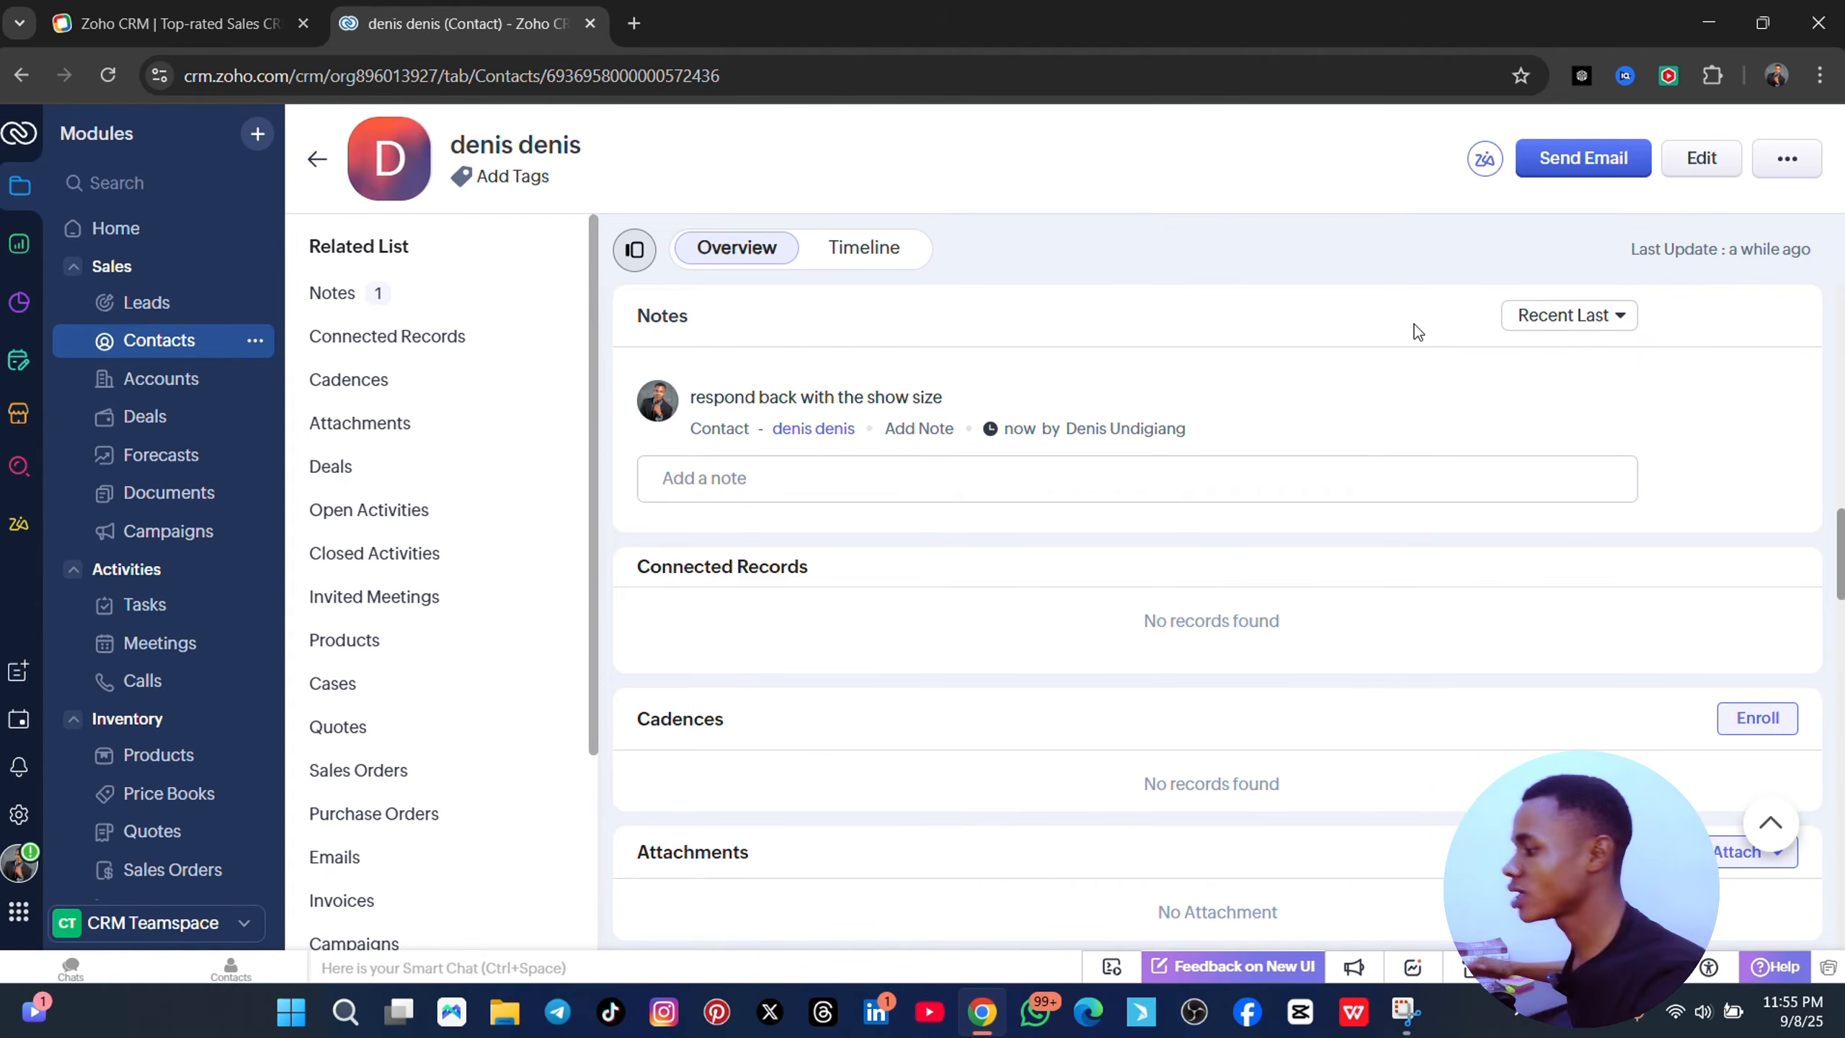
- Open the contact's extra actions menu and dismiss it without choosing anything
scroll(1562, 377, "down", 5)
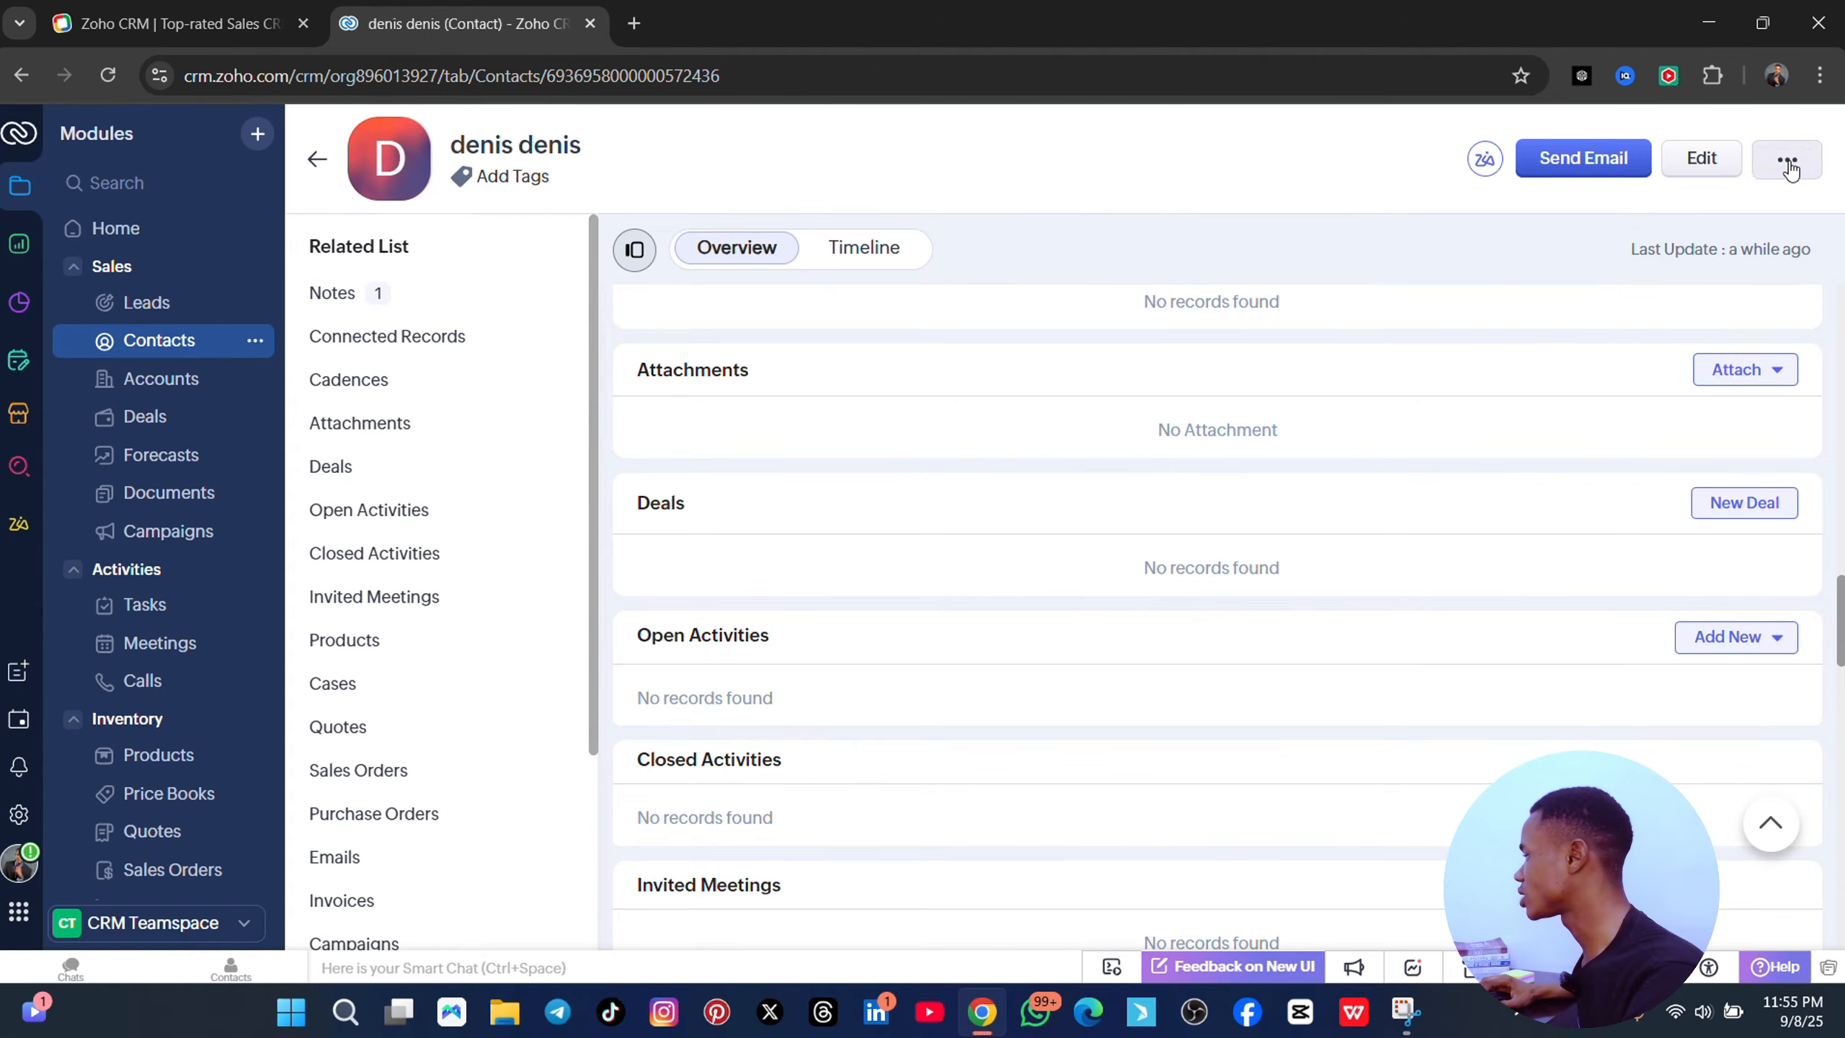
left_click(1785, 159)
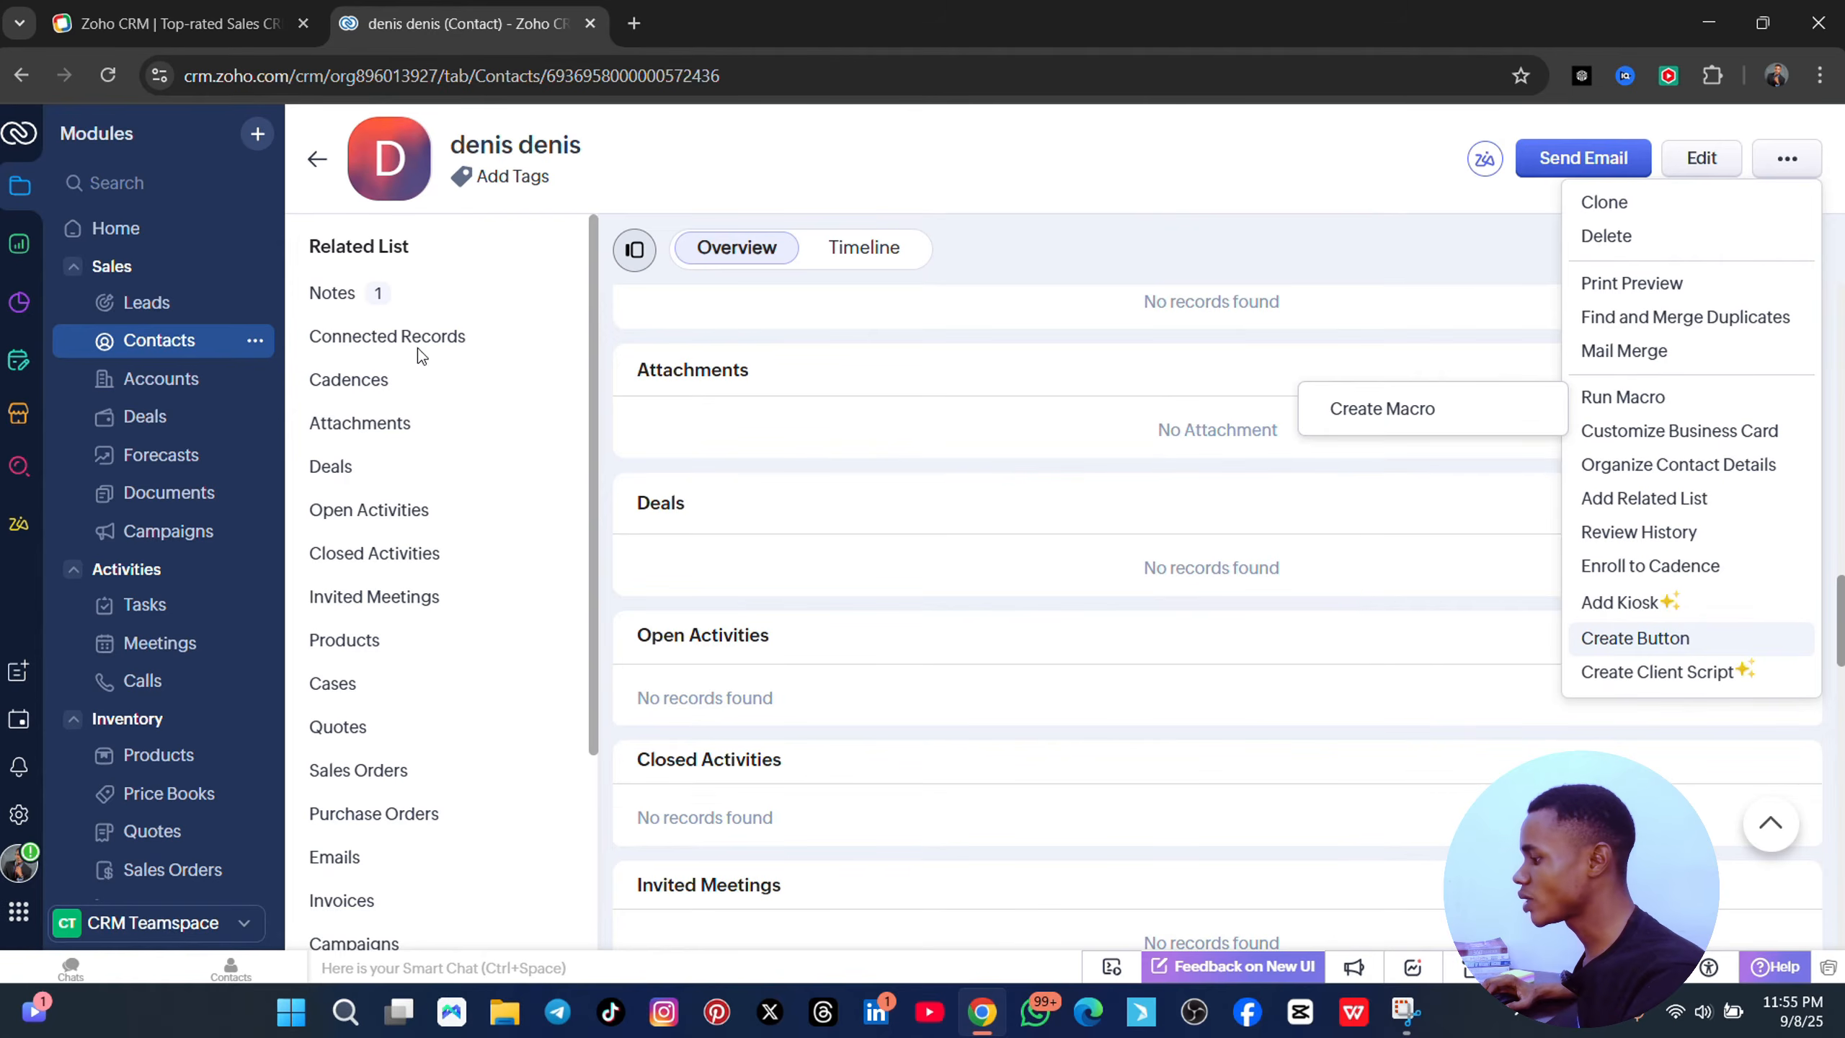
left_click(1121, 239)
- Skim the Connected Records, Cadences, Attachments and Deals sections, then go to the Accounts list
scroll(1058, 297, "down", 10)
scroll(1036, 464, "down", 5)
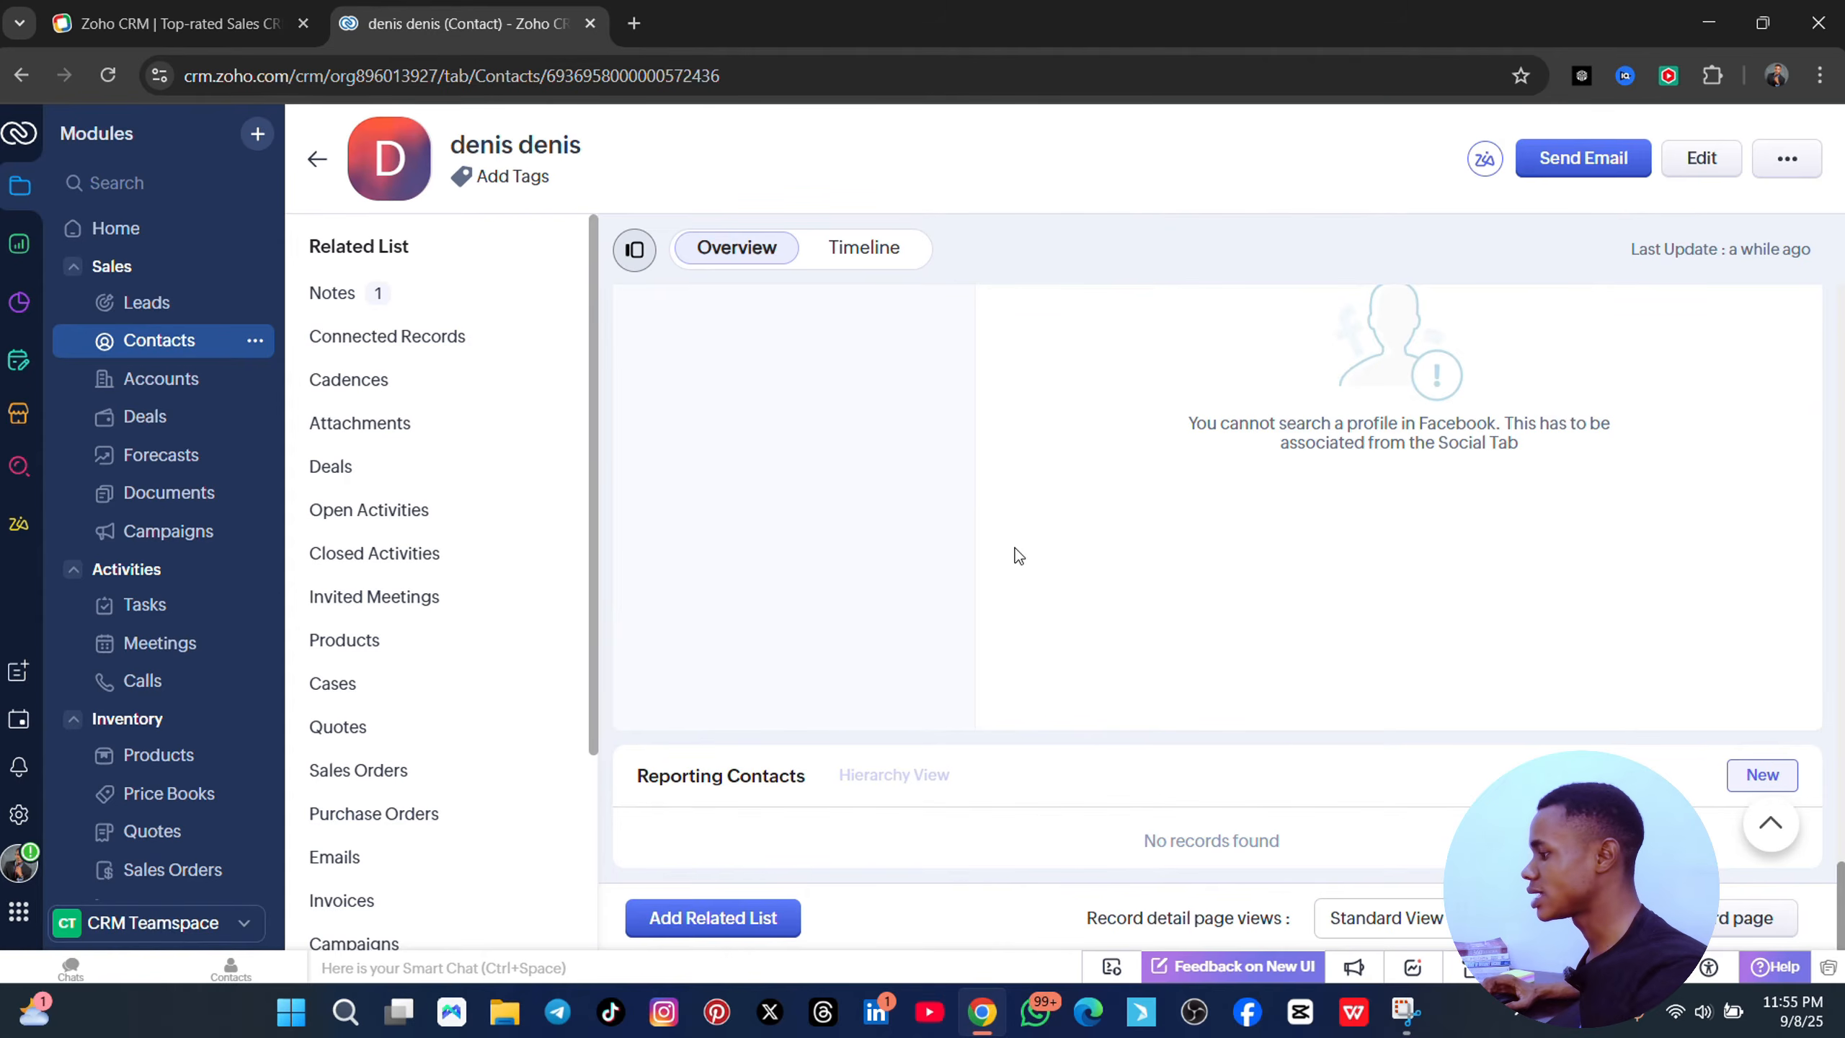
left_click(372, 341)
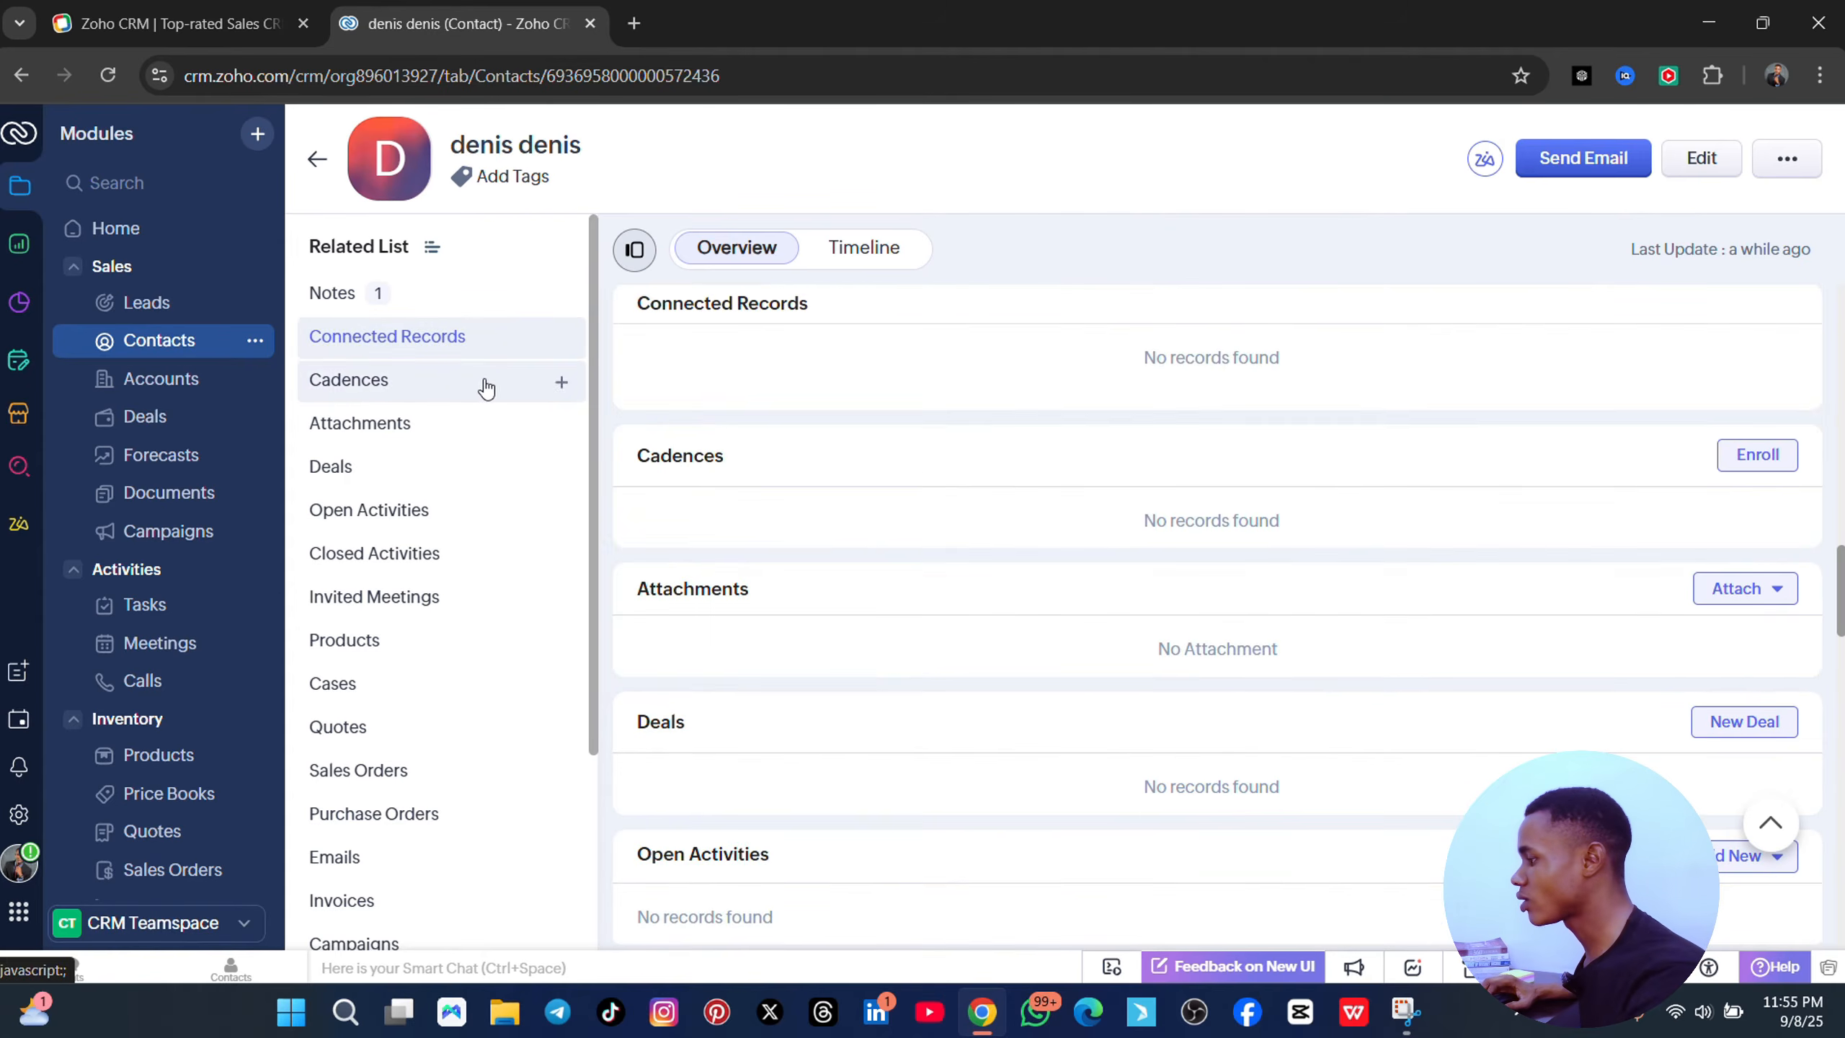
left_click(406, 393)
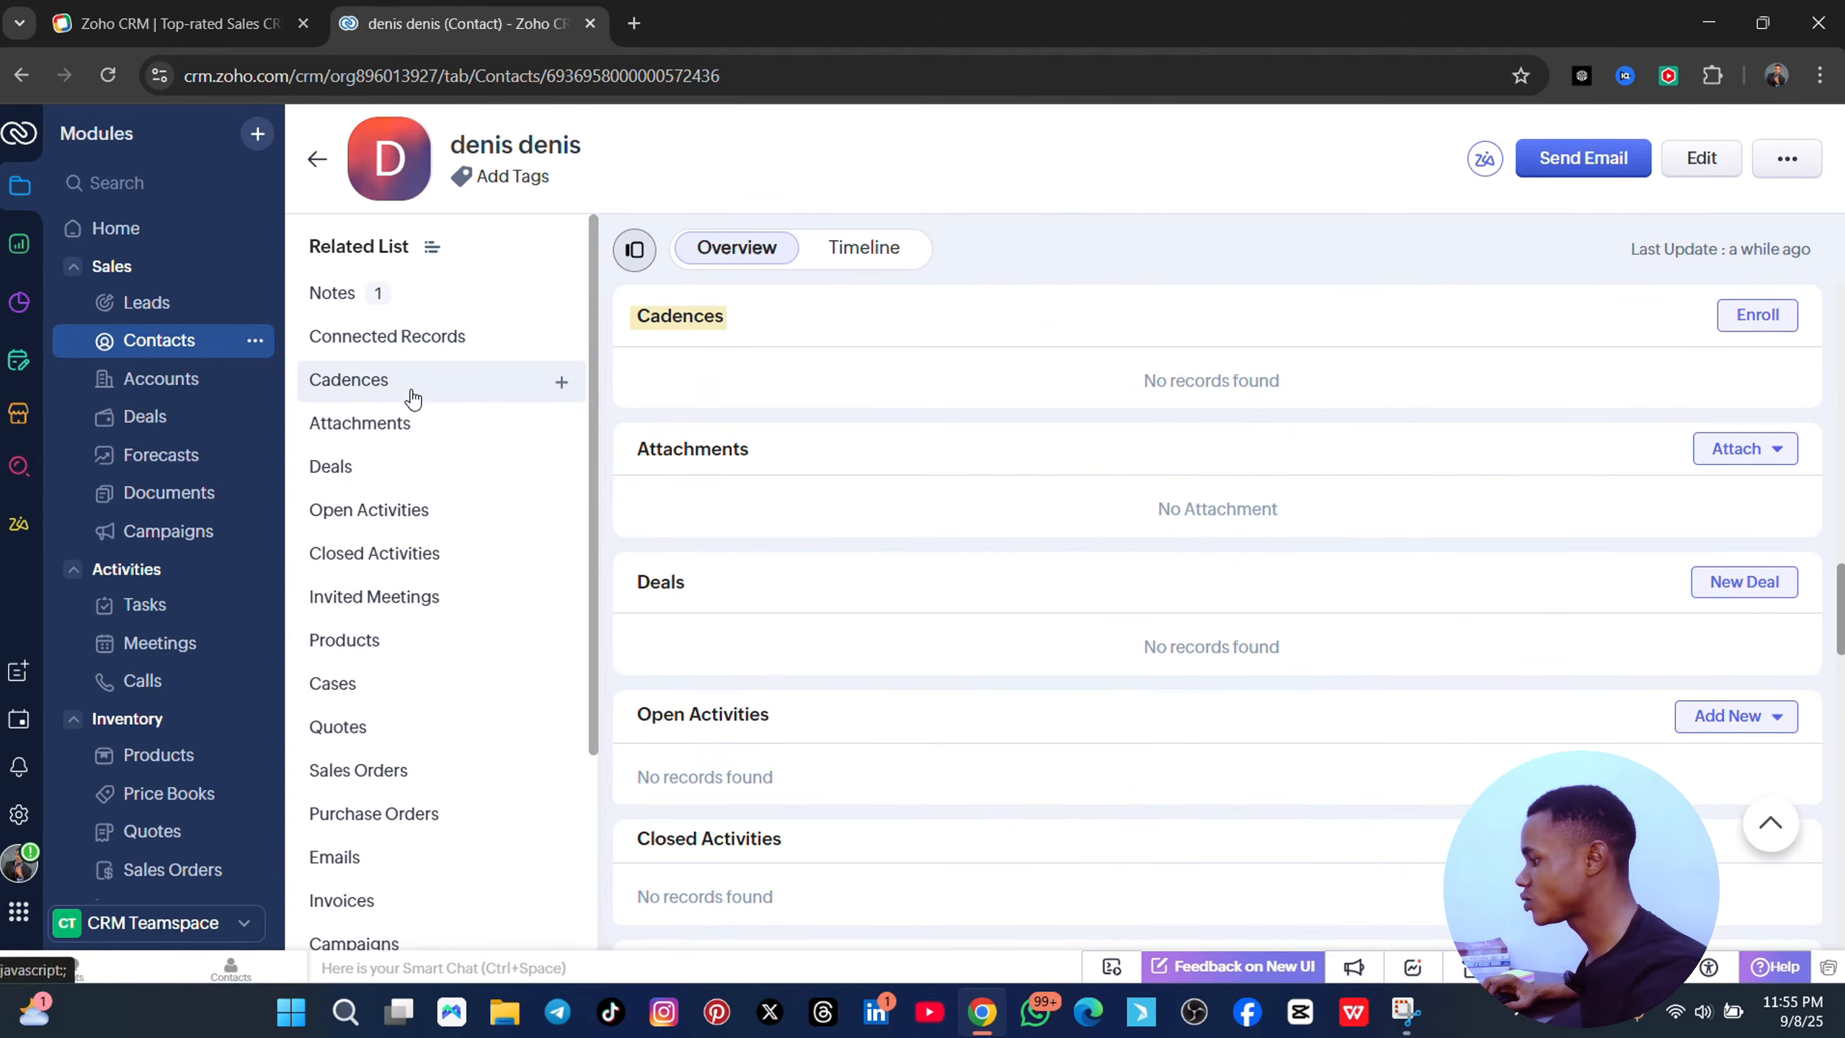
left_click(398, 427)
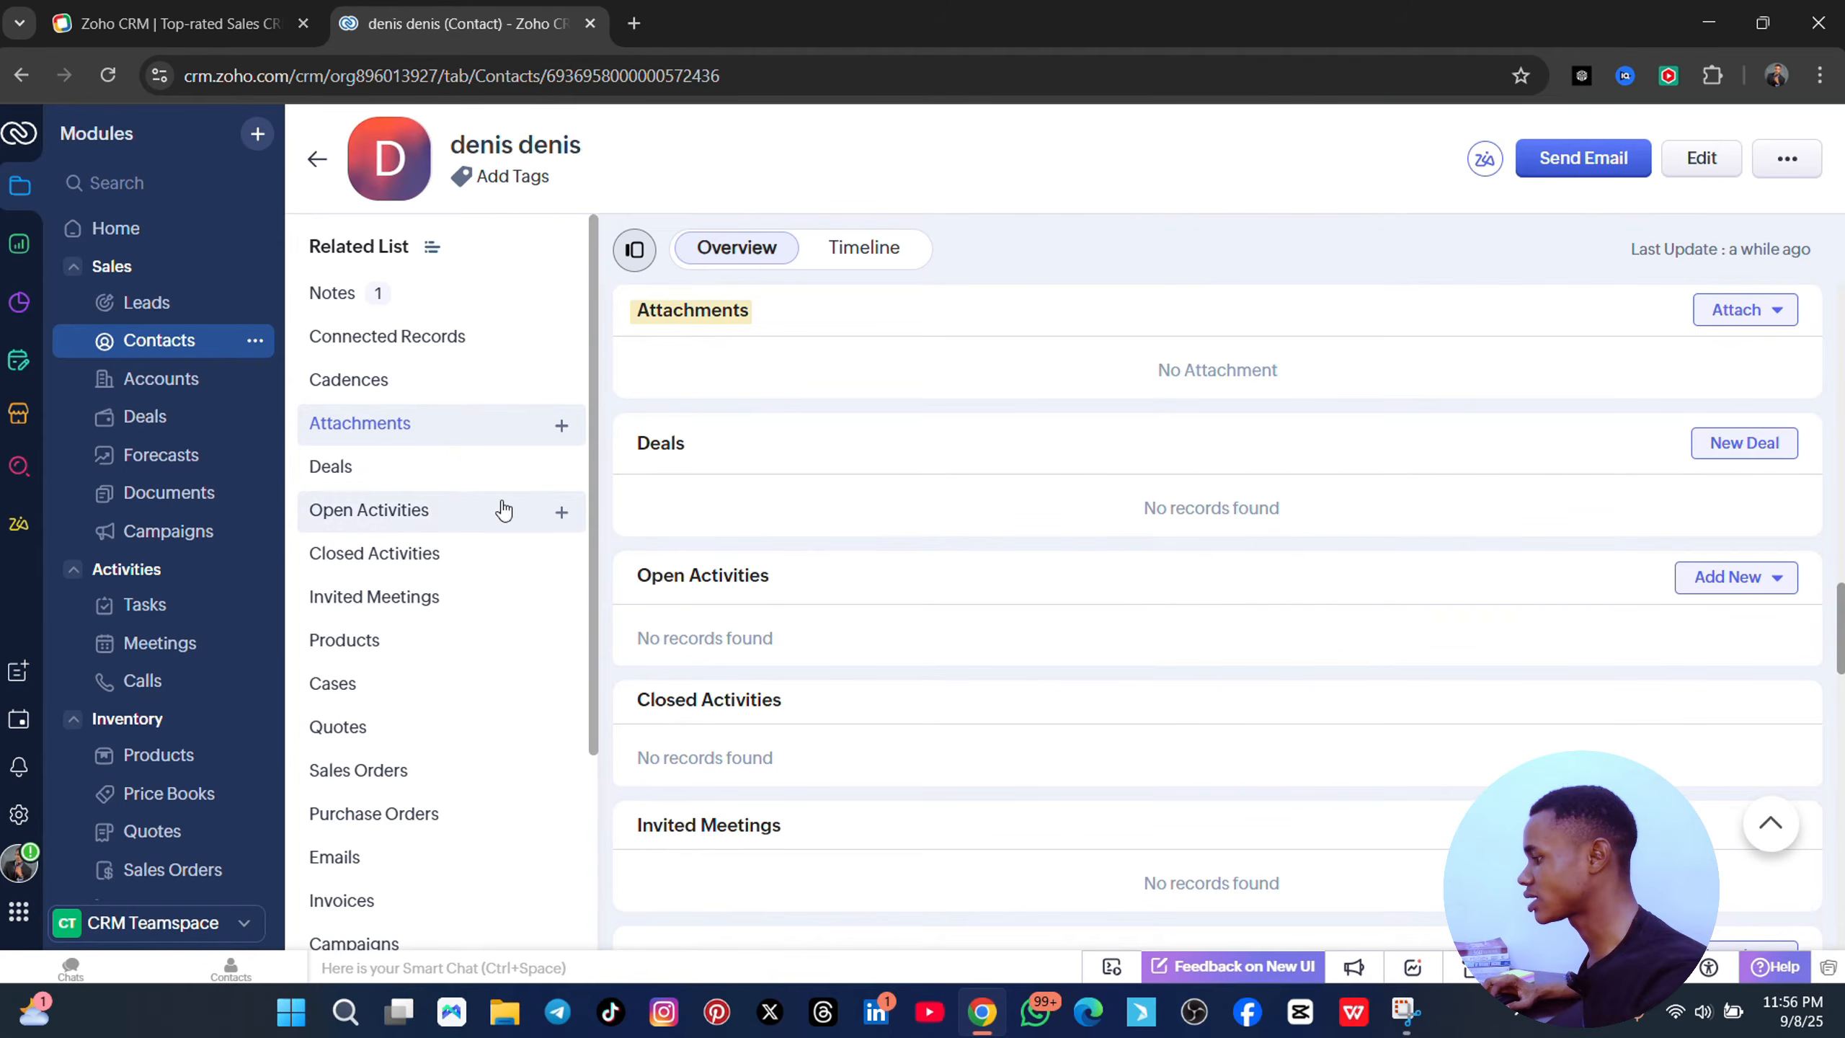
left_click(369, 474)
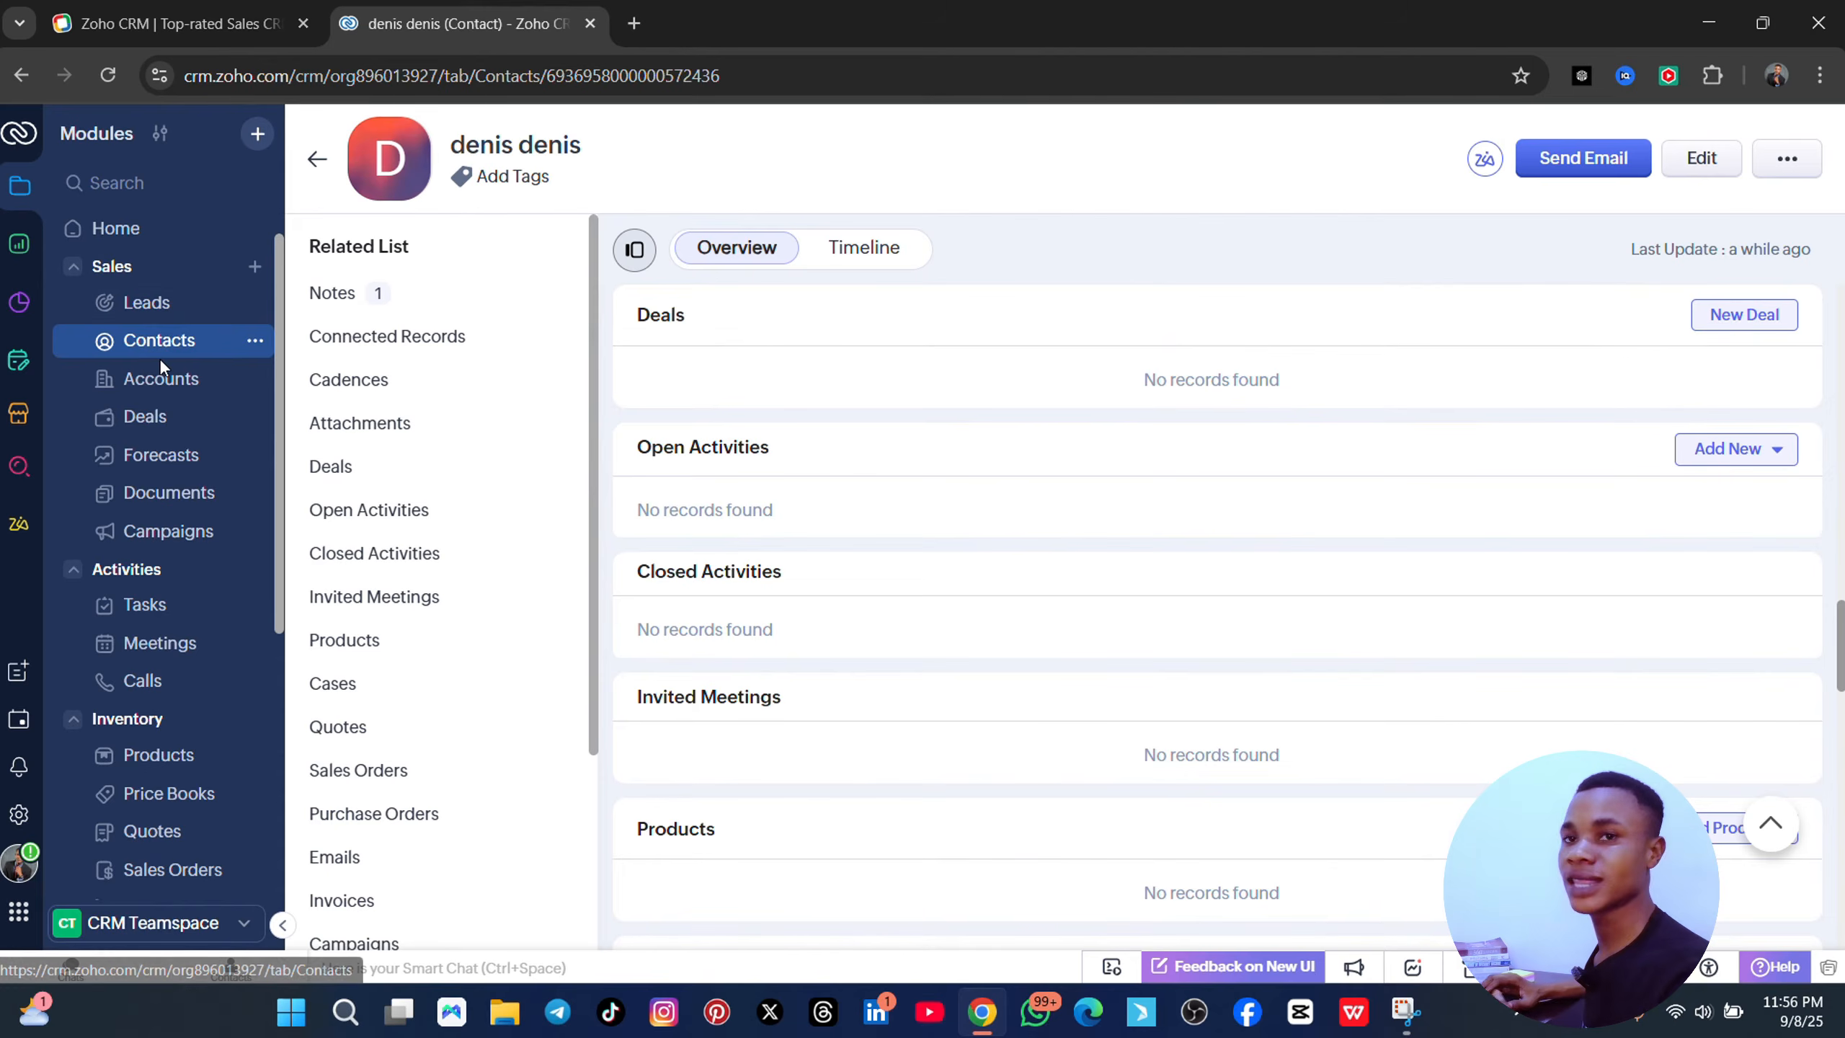
left_click(183, 389)
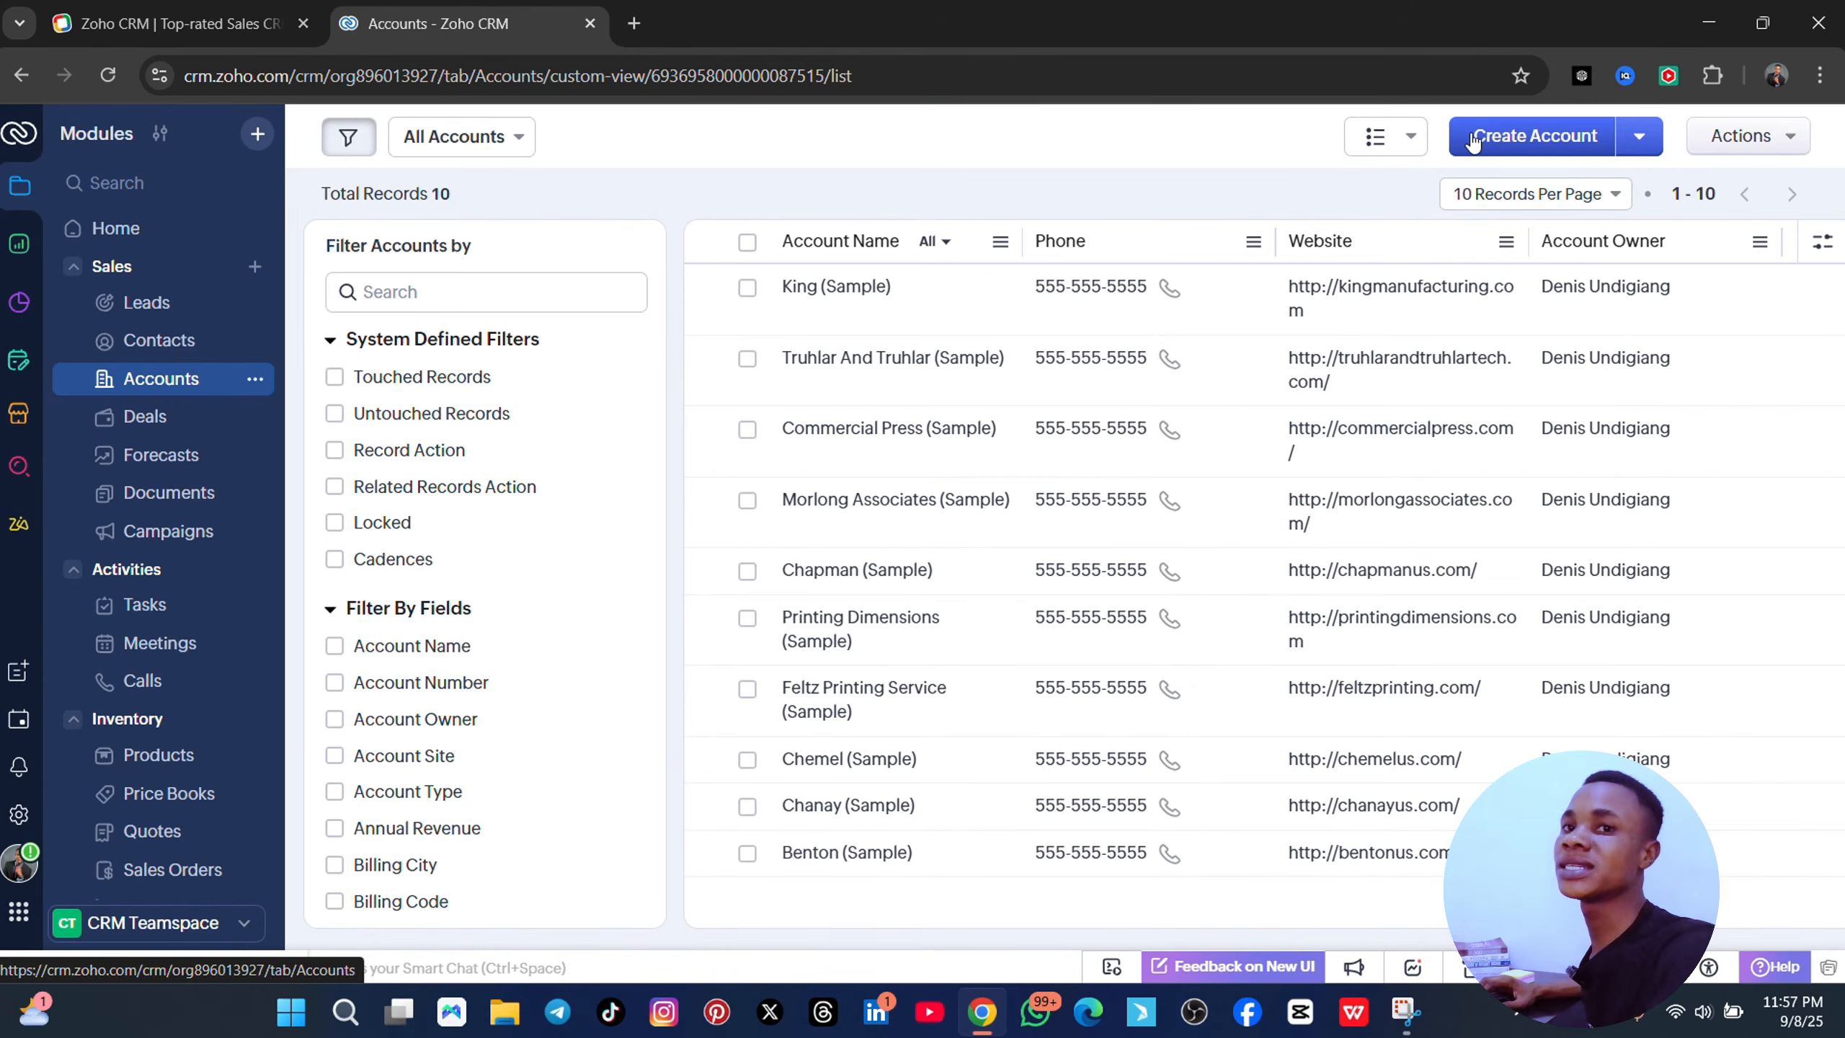
left_click(1567, 144)
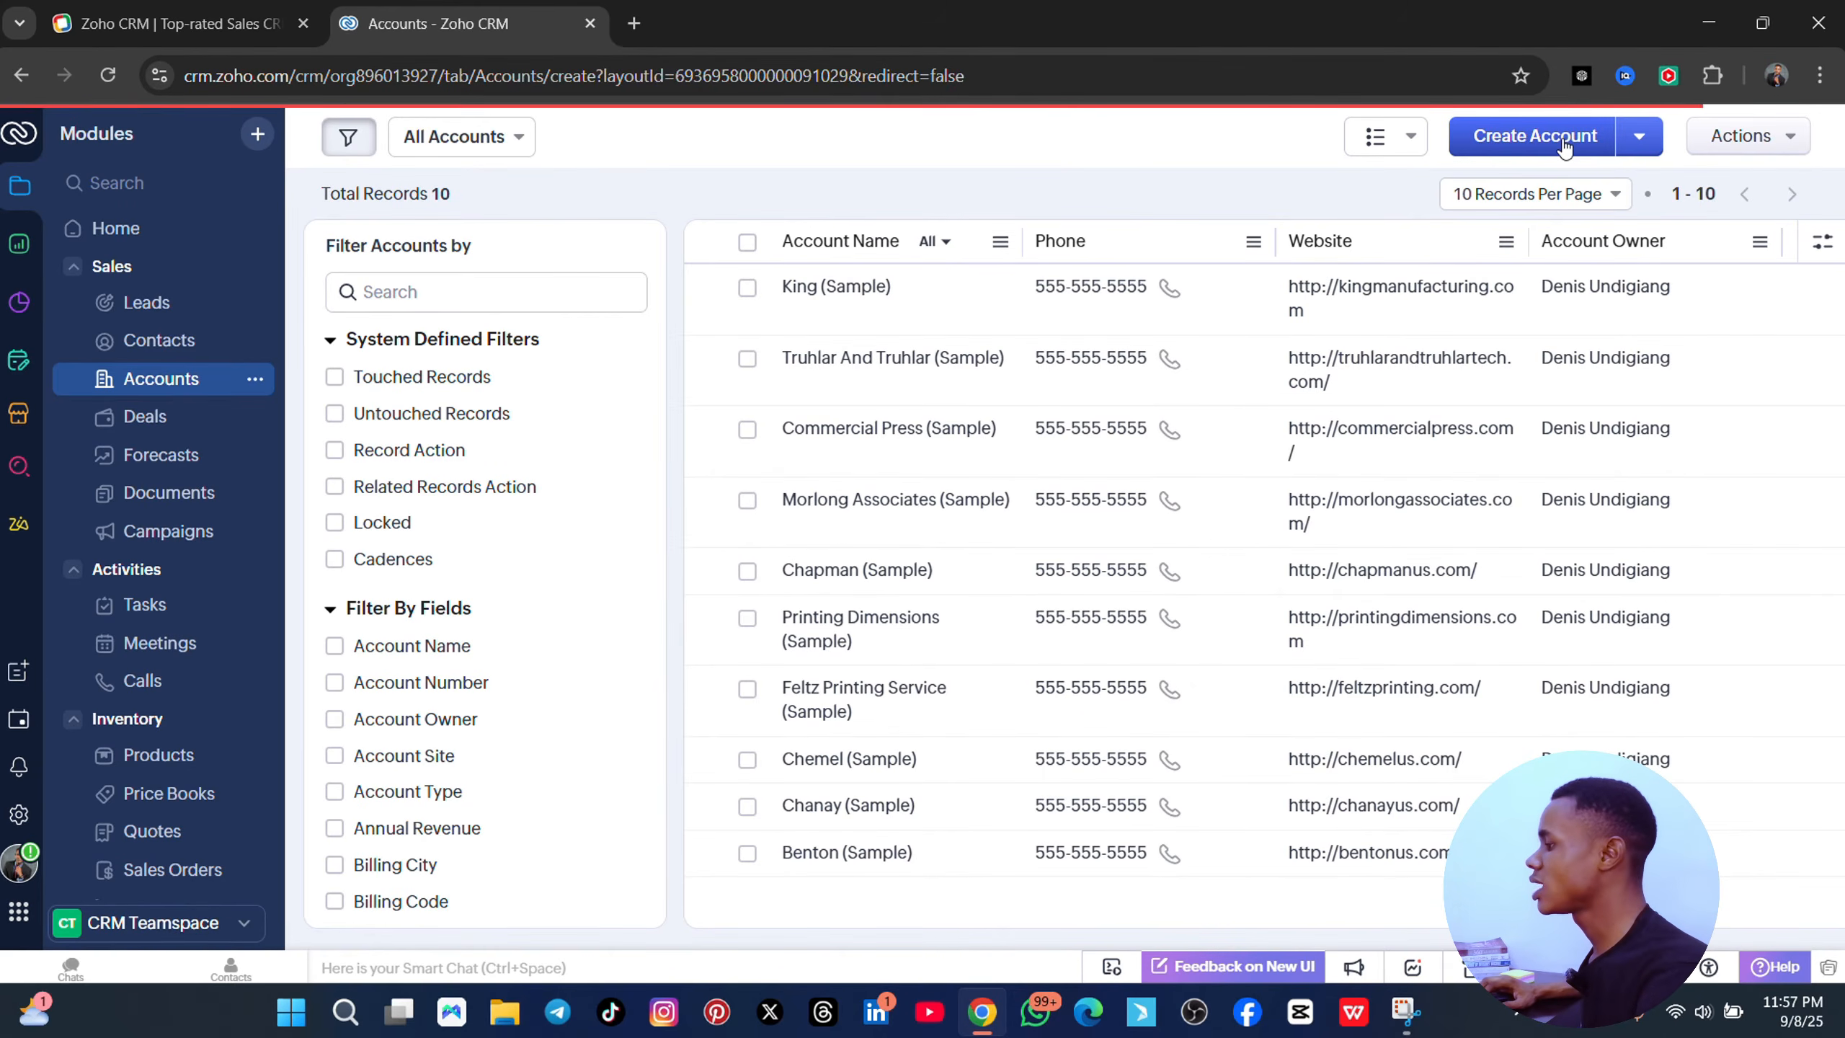
scroll(730, 506, "down", 3)
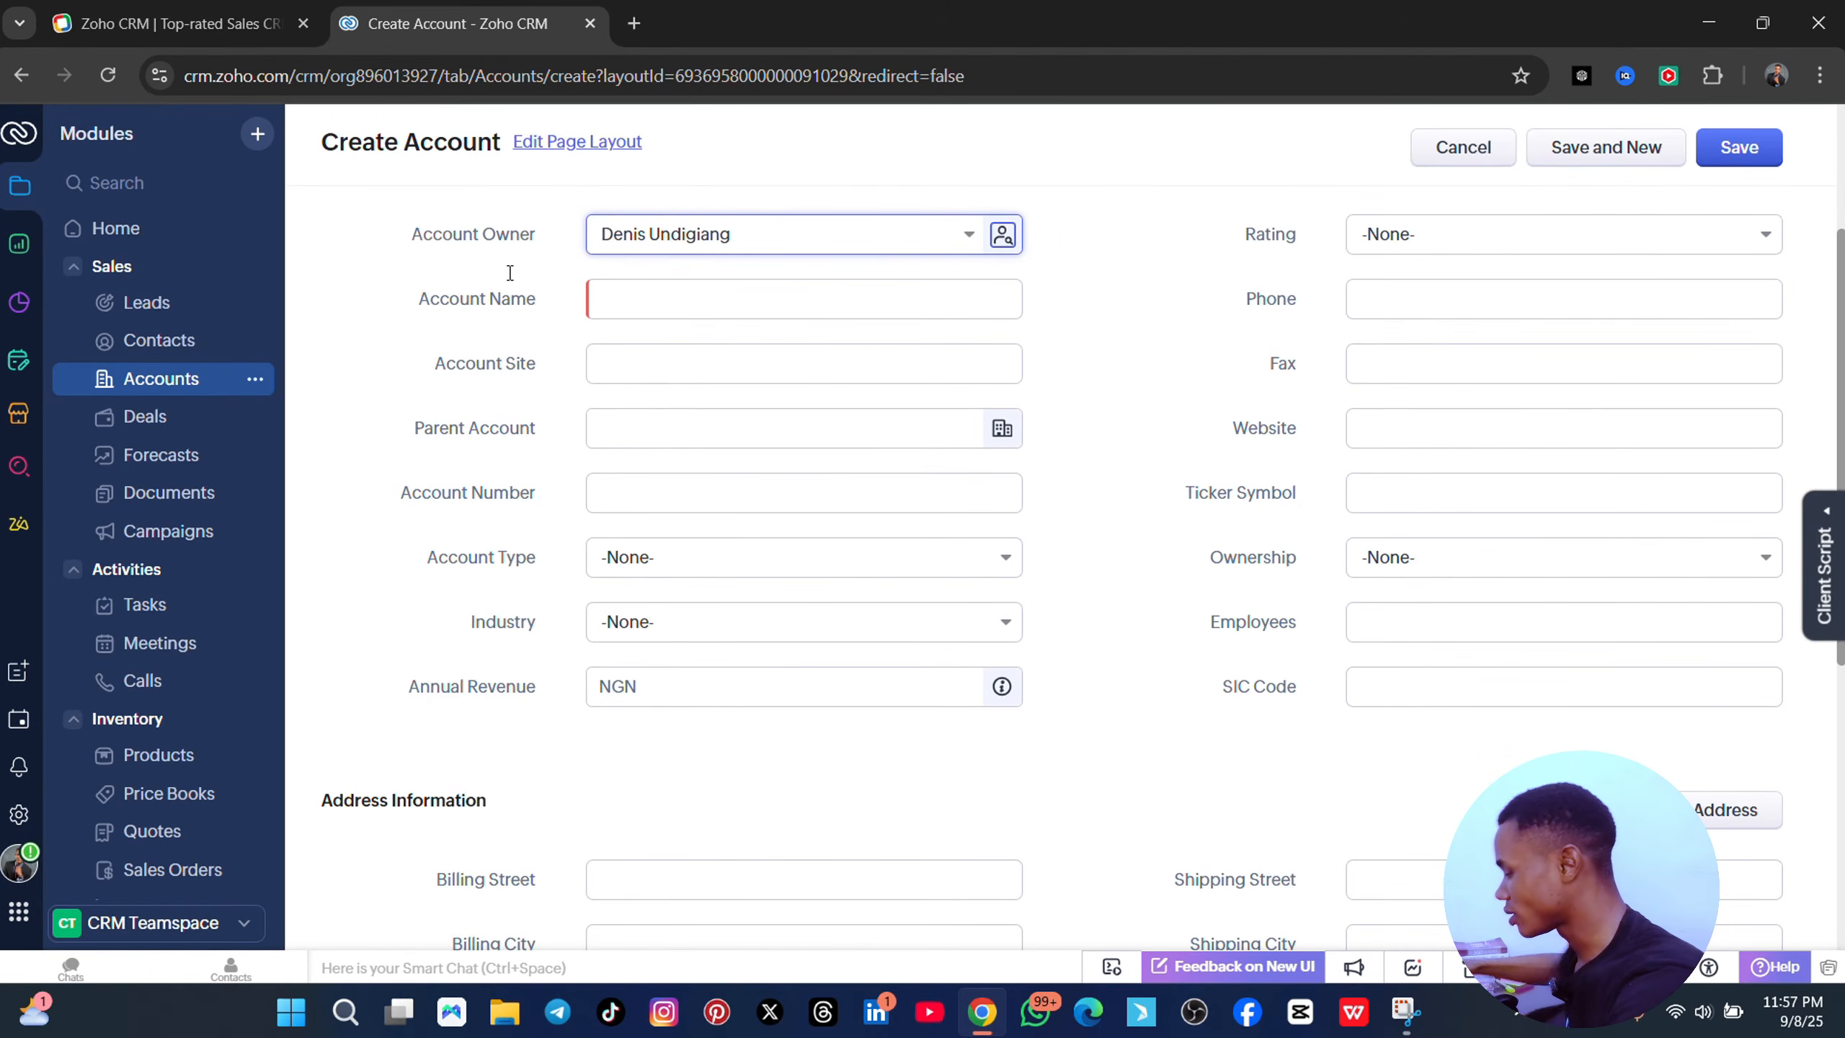
left_click(644, 298)
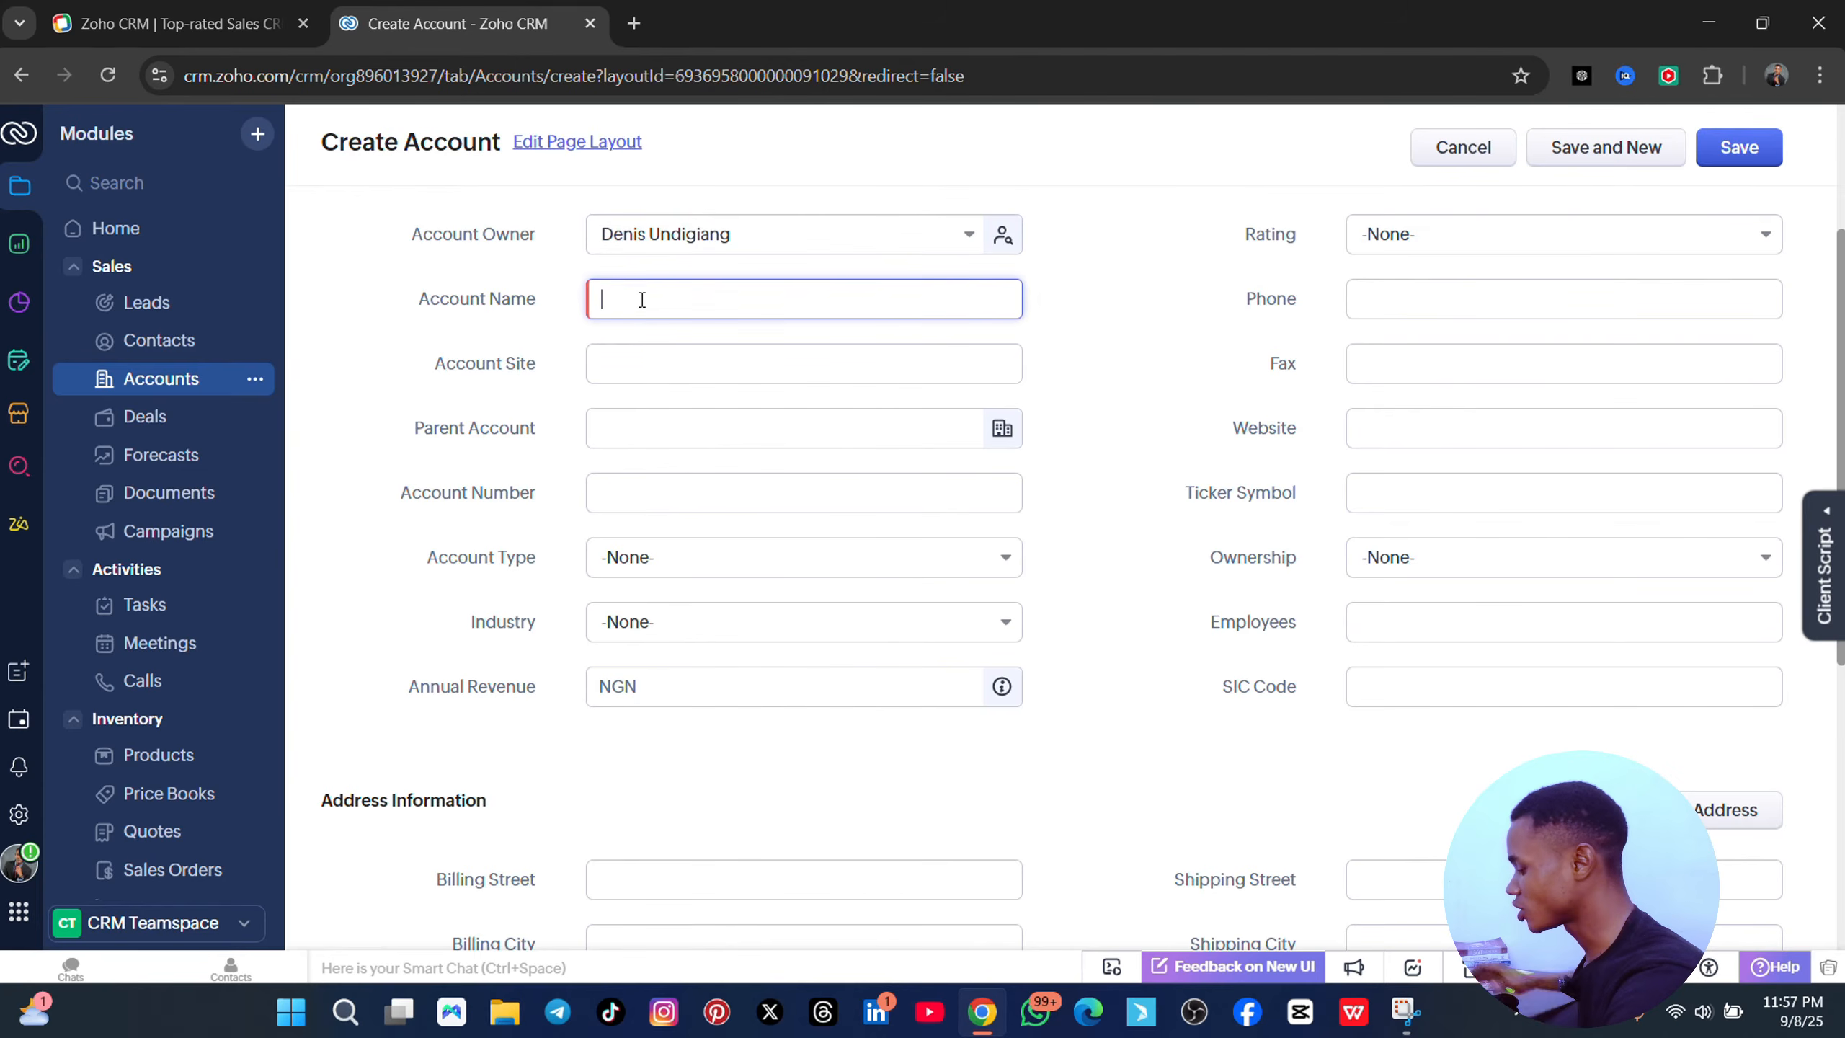
type("omniwriter")
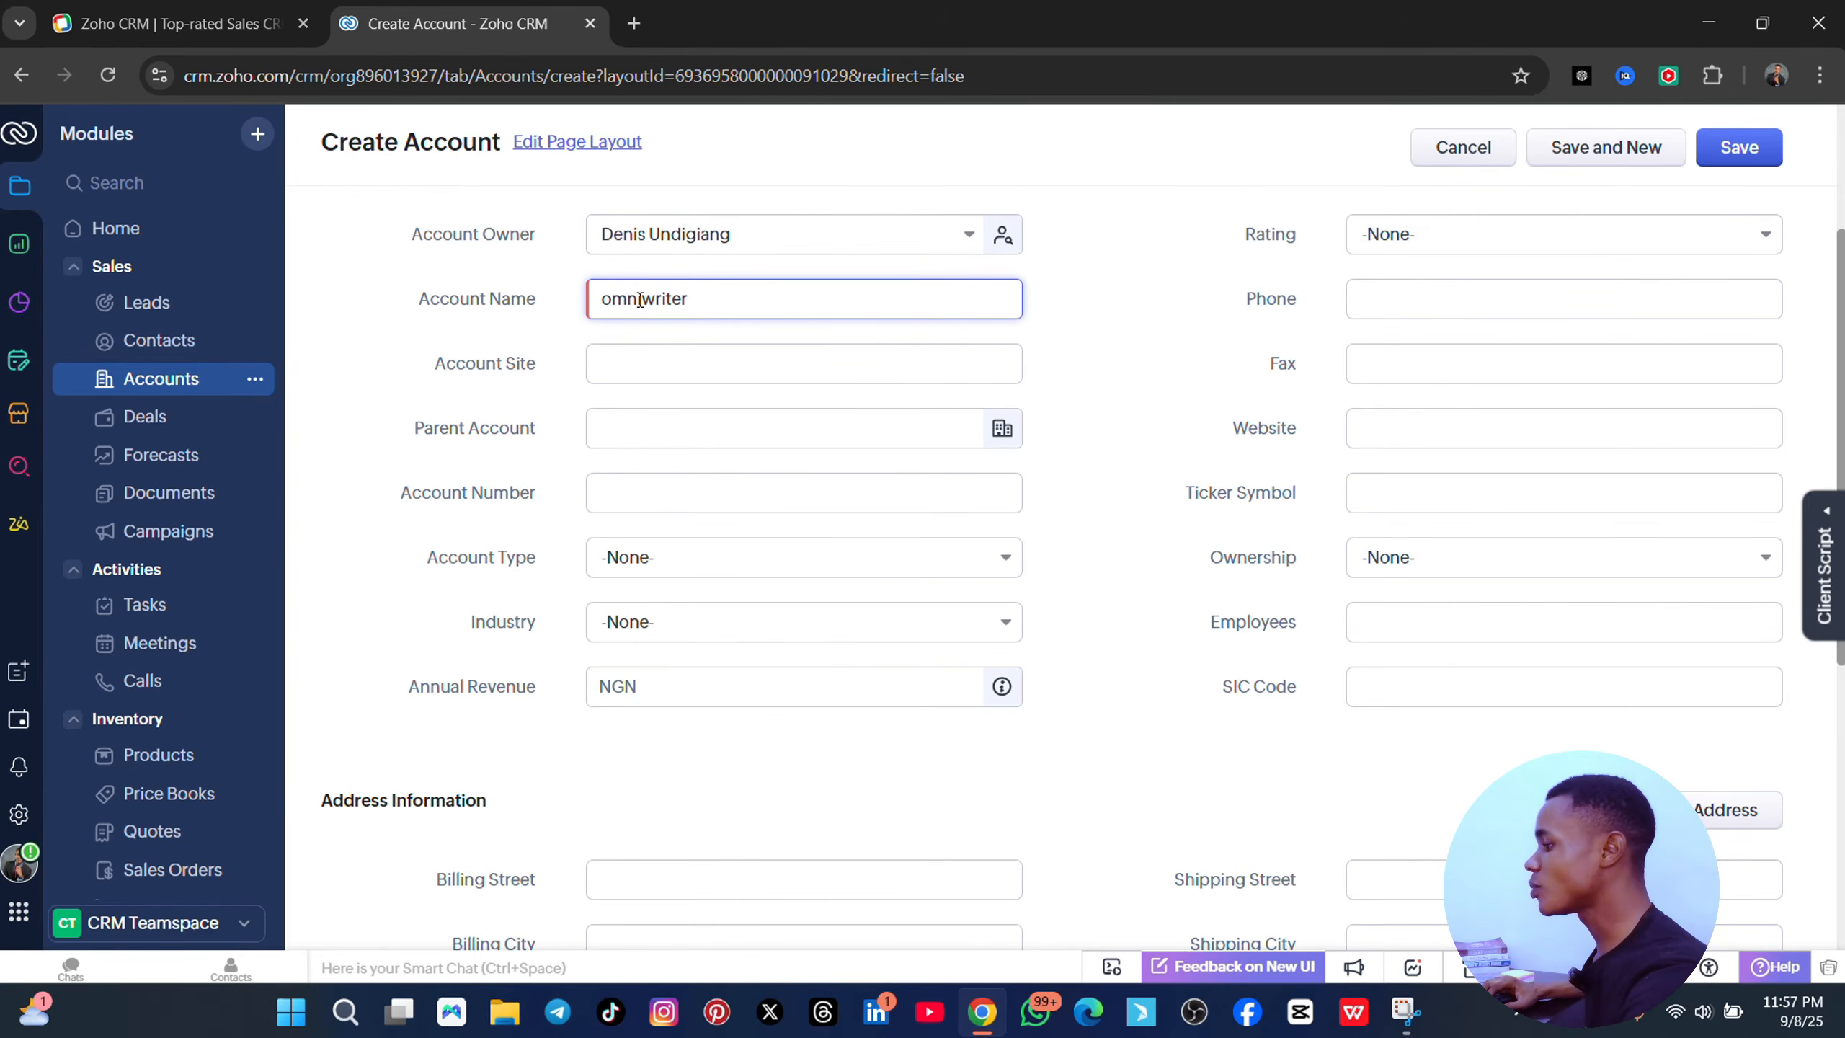
left_click(671, 356)
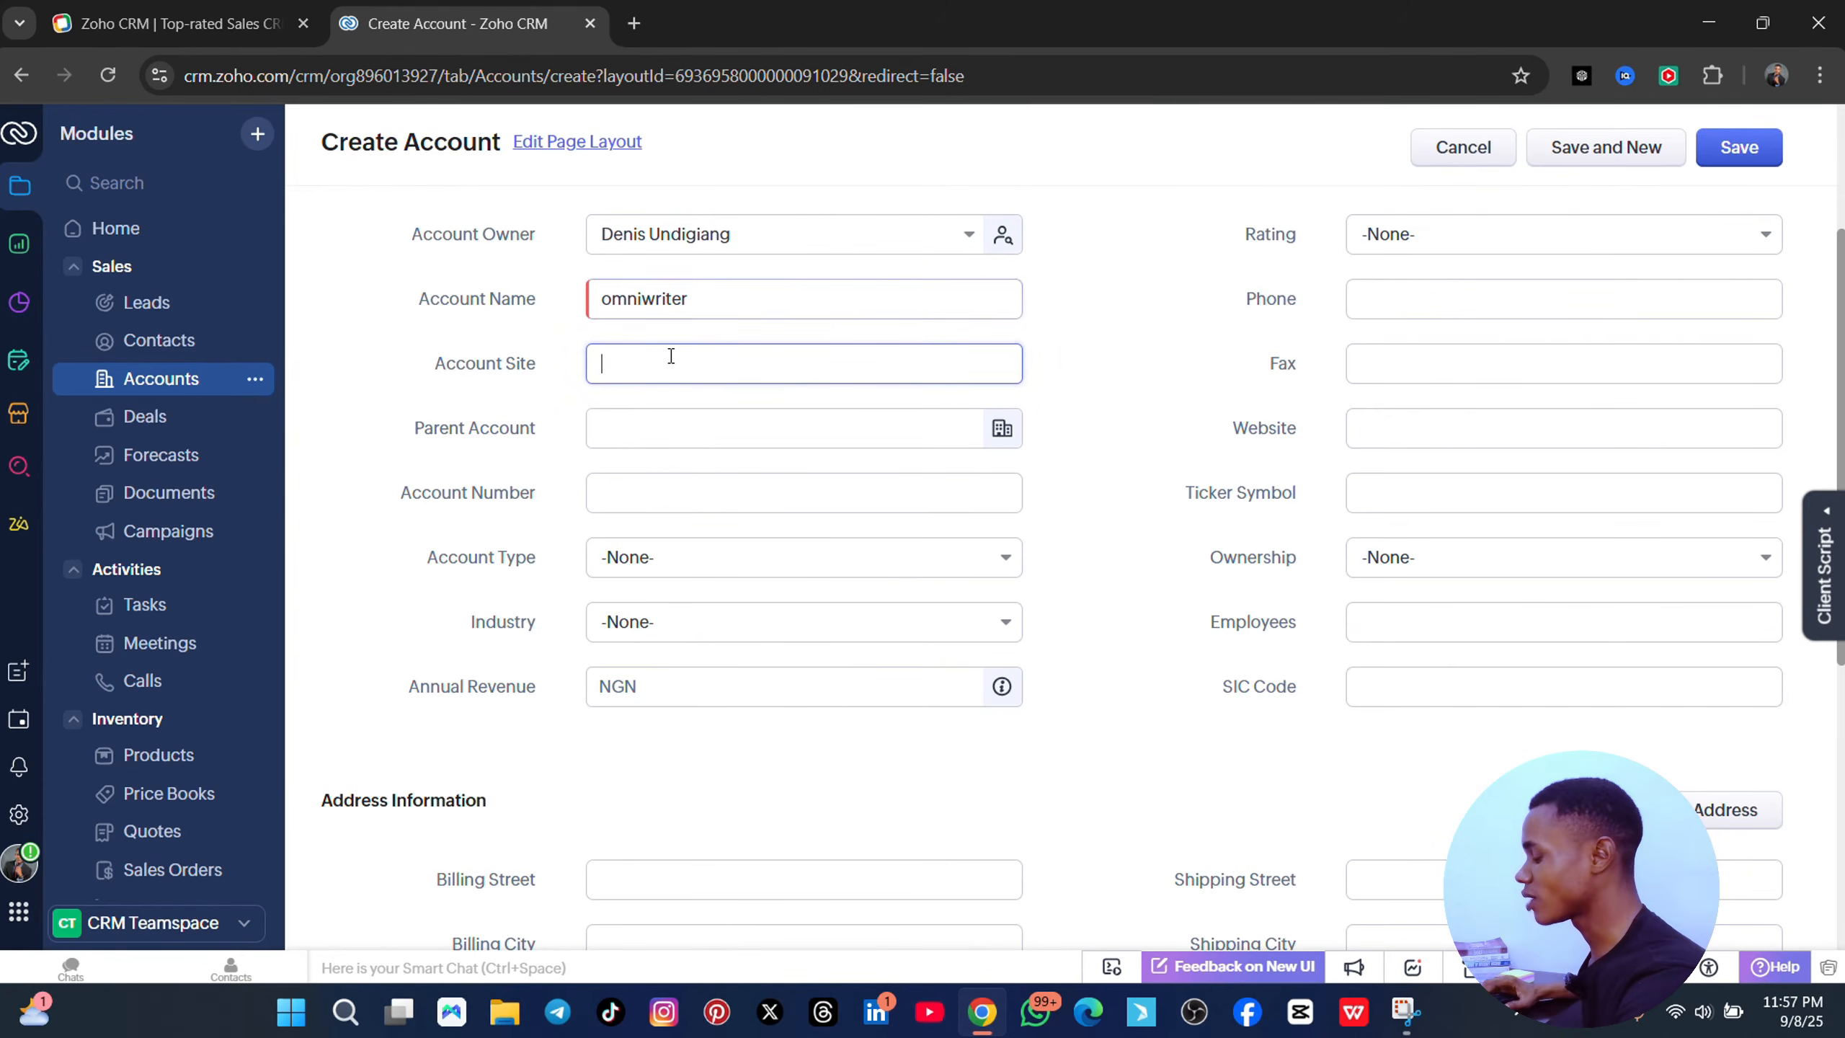
type("www.")
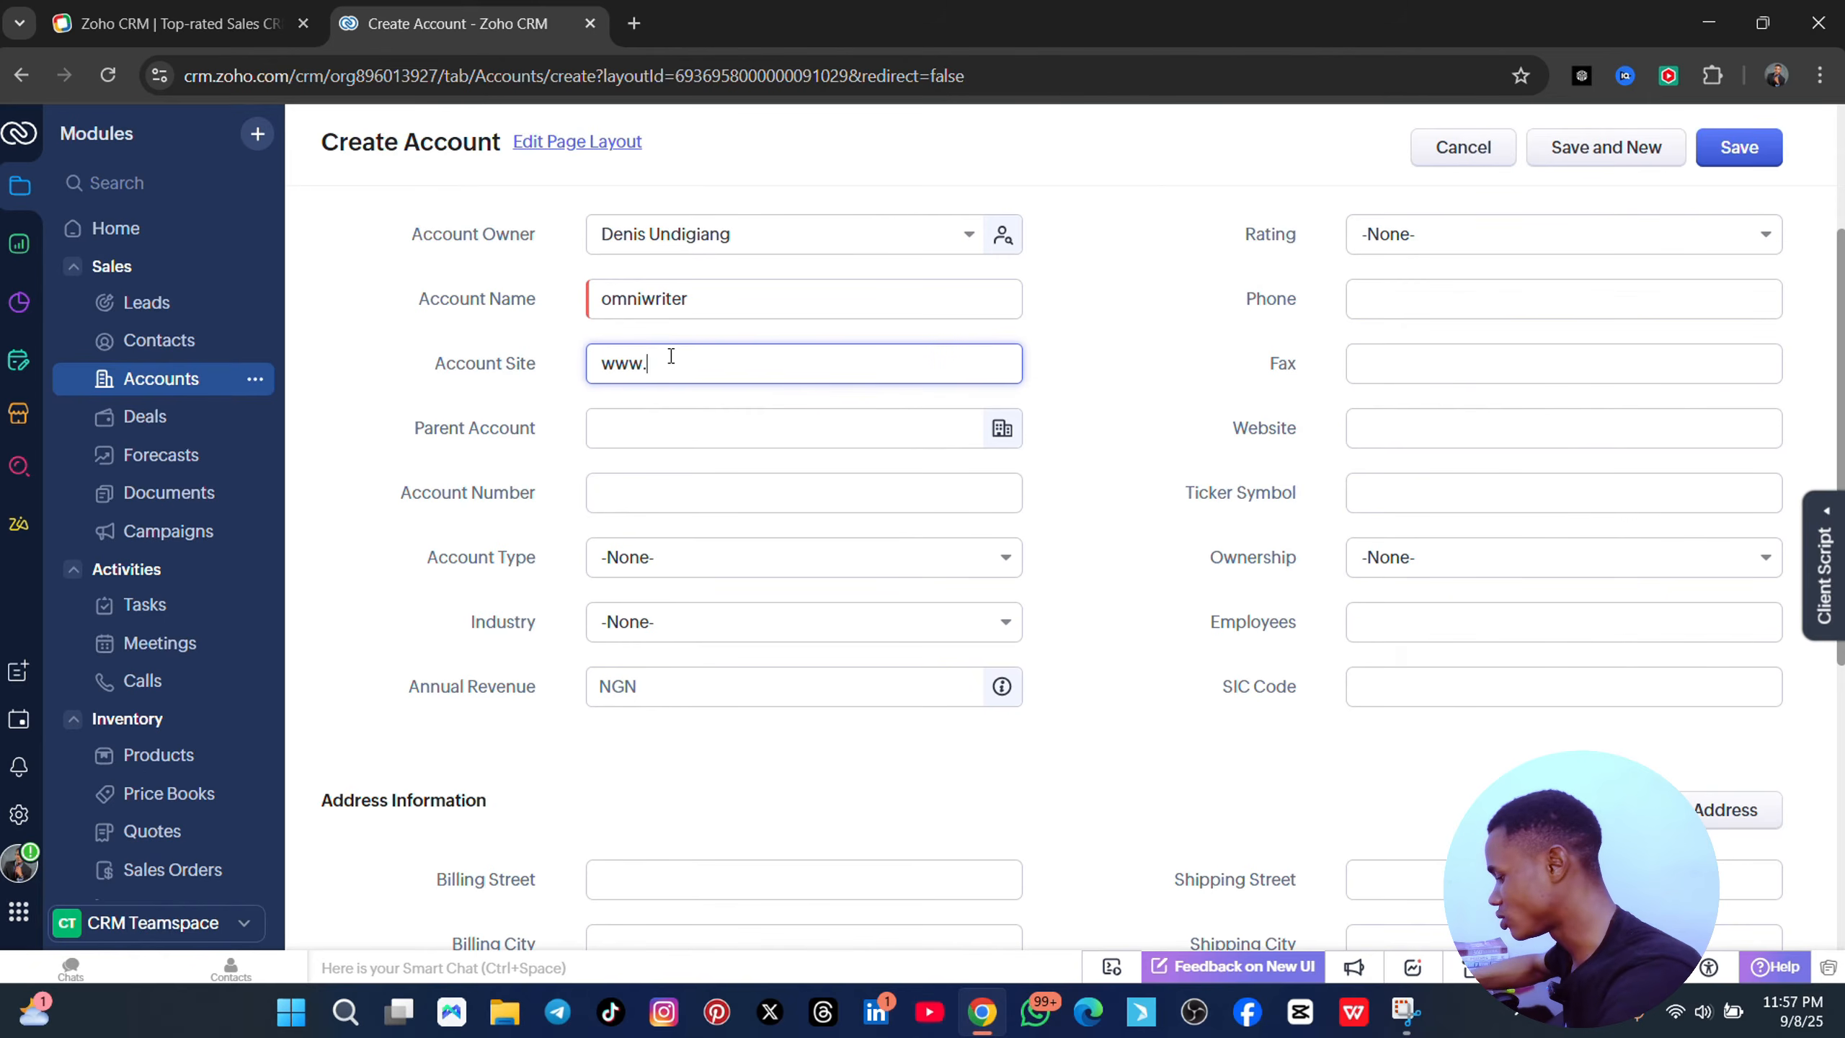
type("expres")
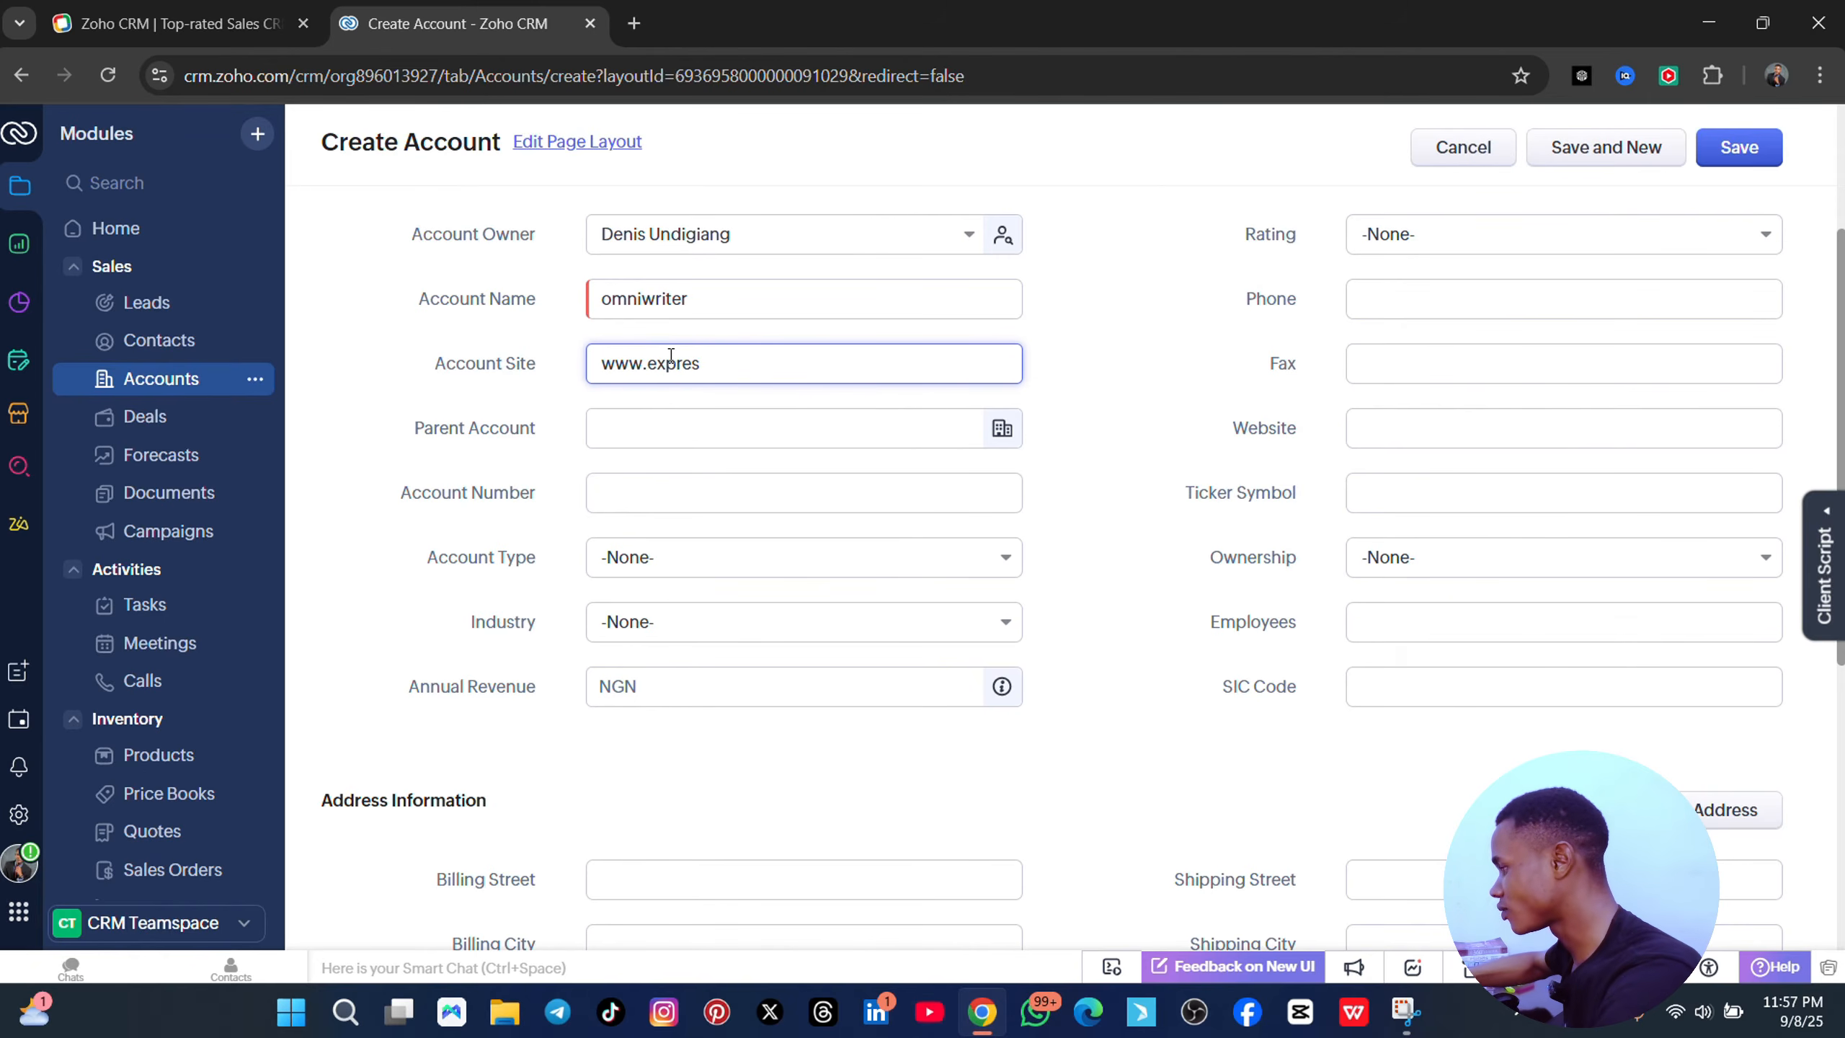
type("stechacademy.tech")
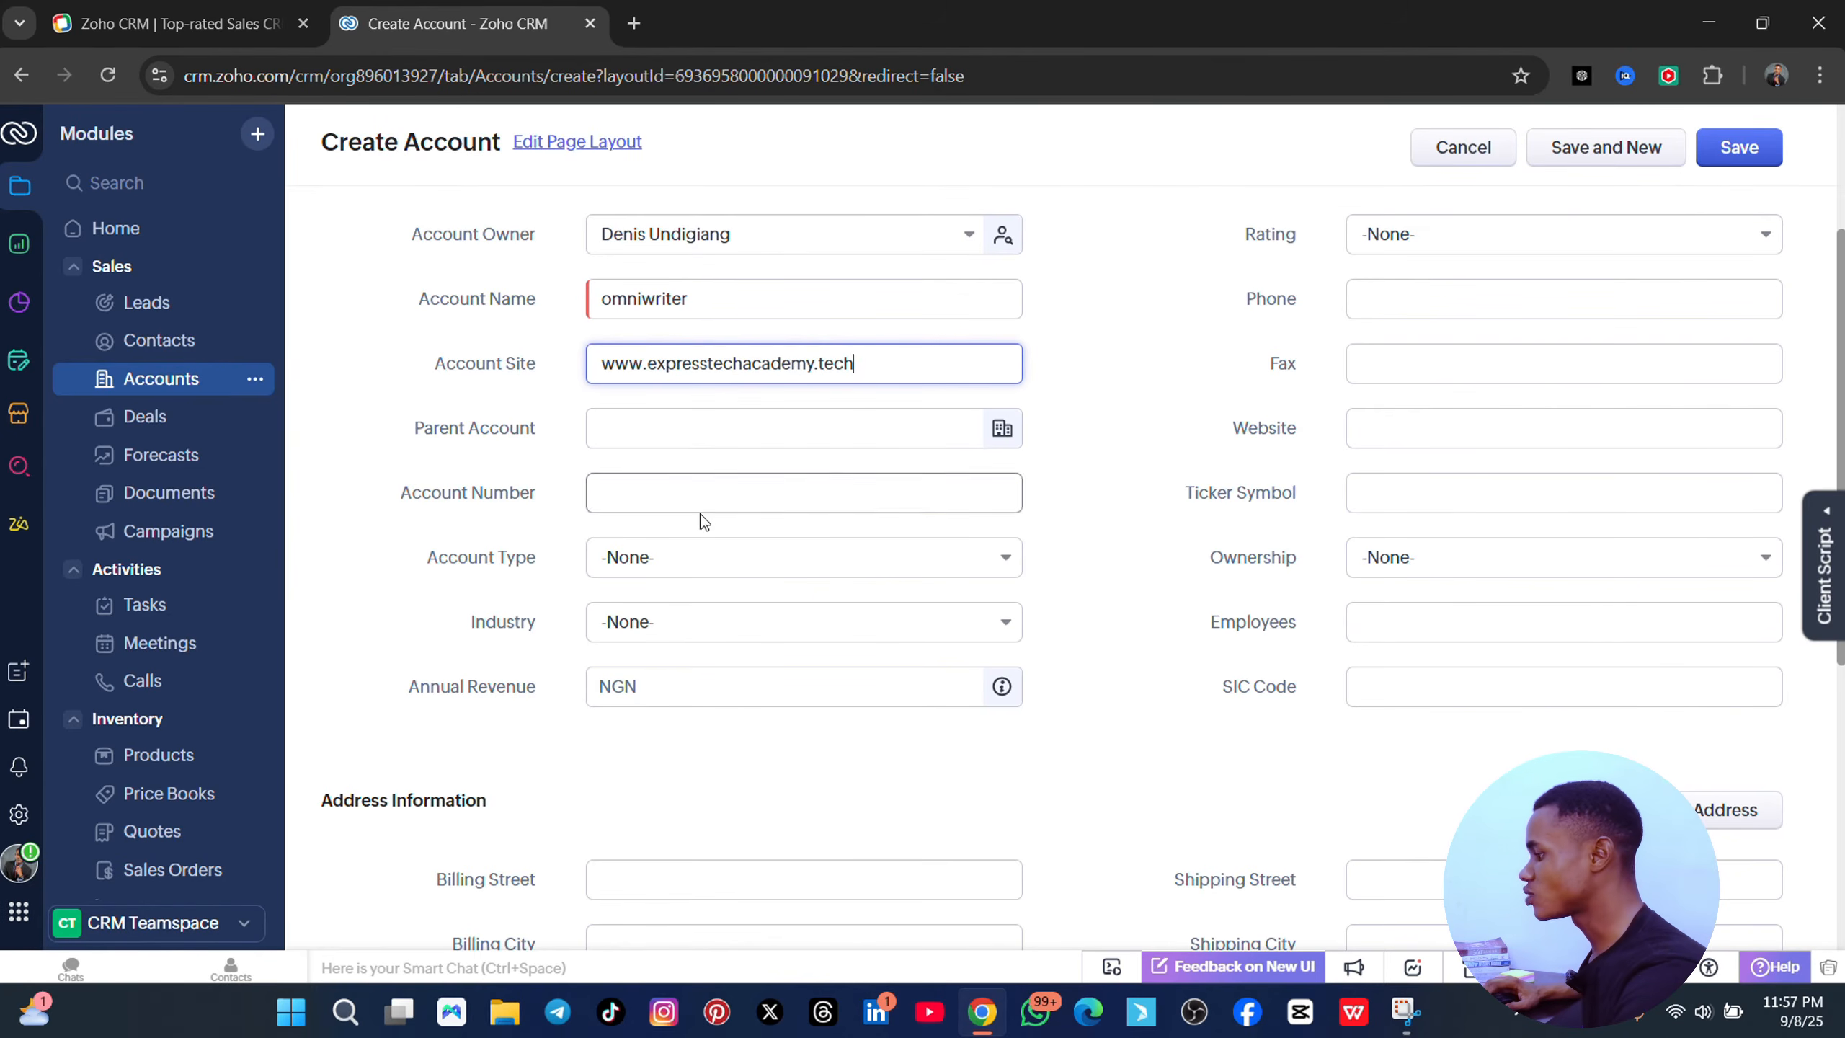
scroll(727, 614, "down", 3)
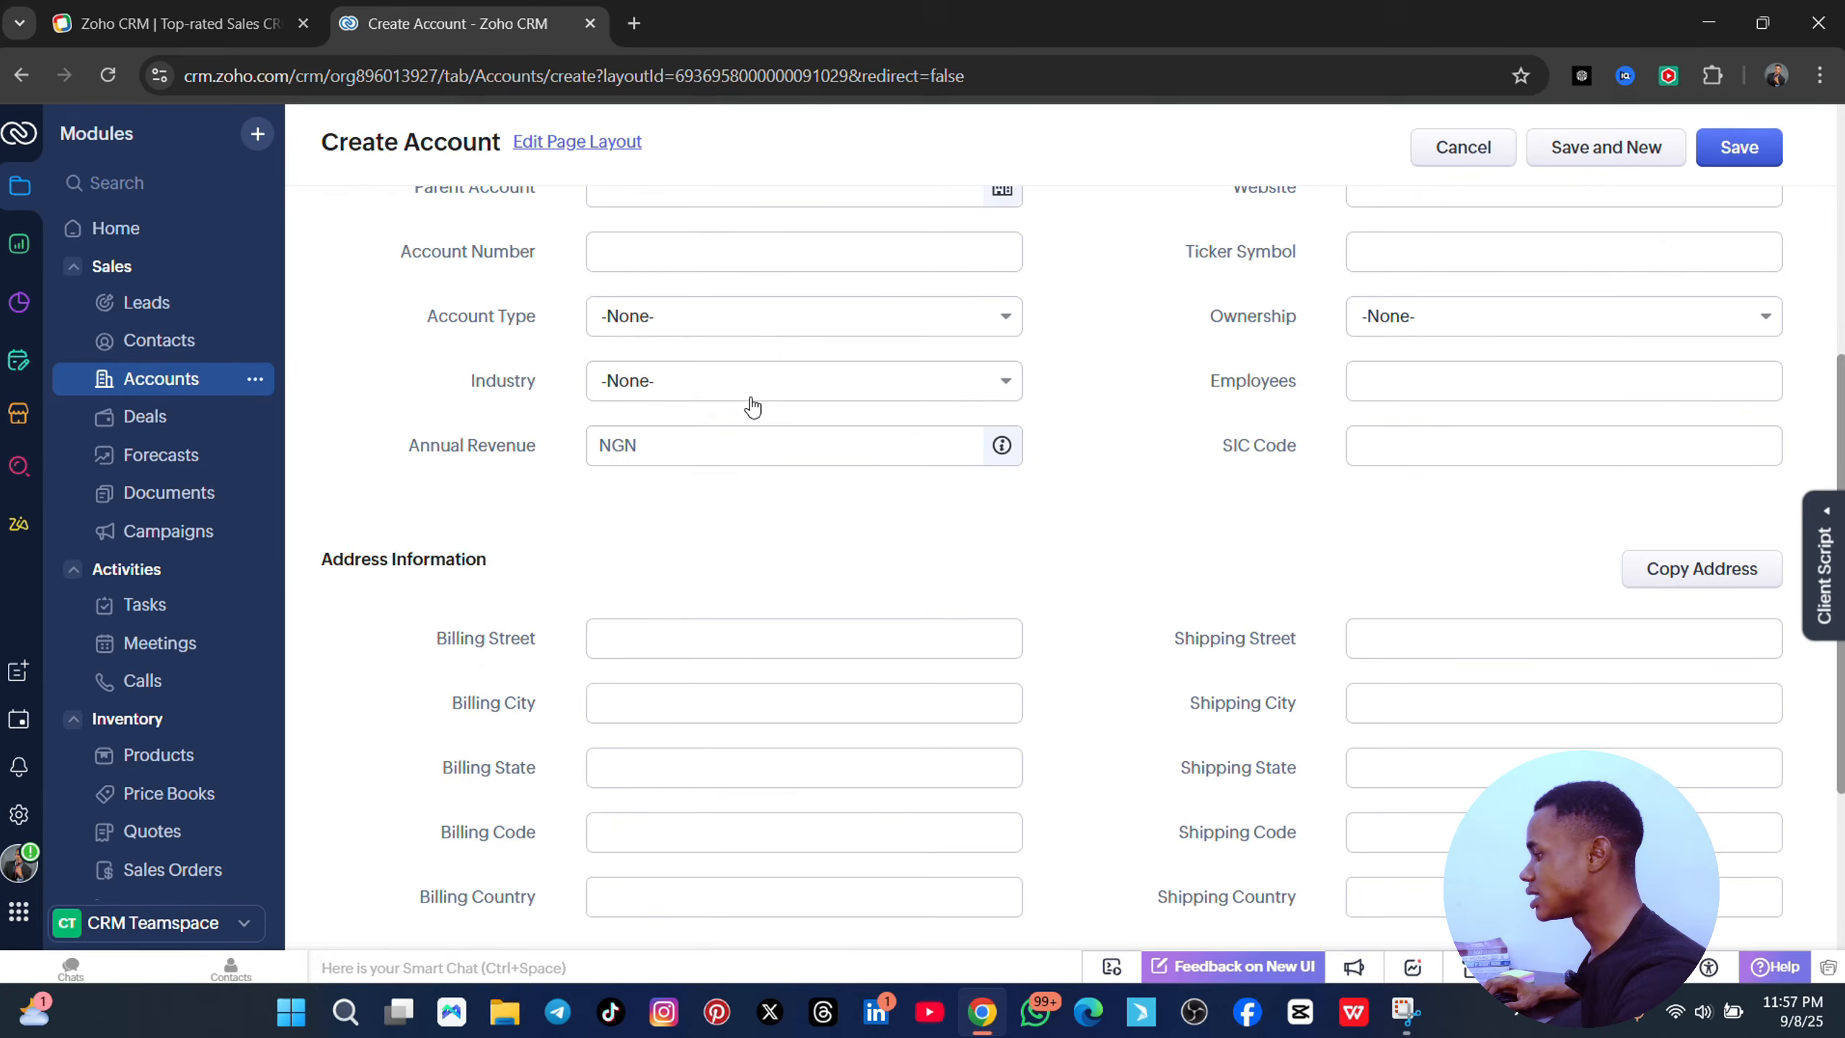
- Set the account type to Customer and the industry to Financial Services
left_click(733, 327)
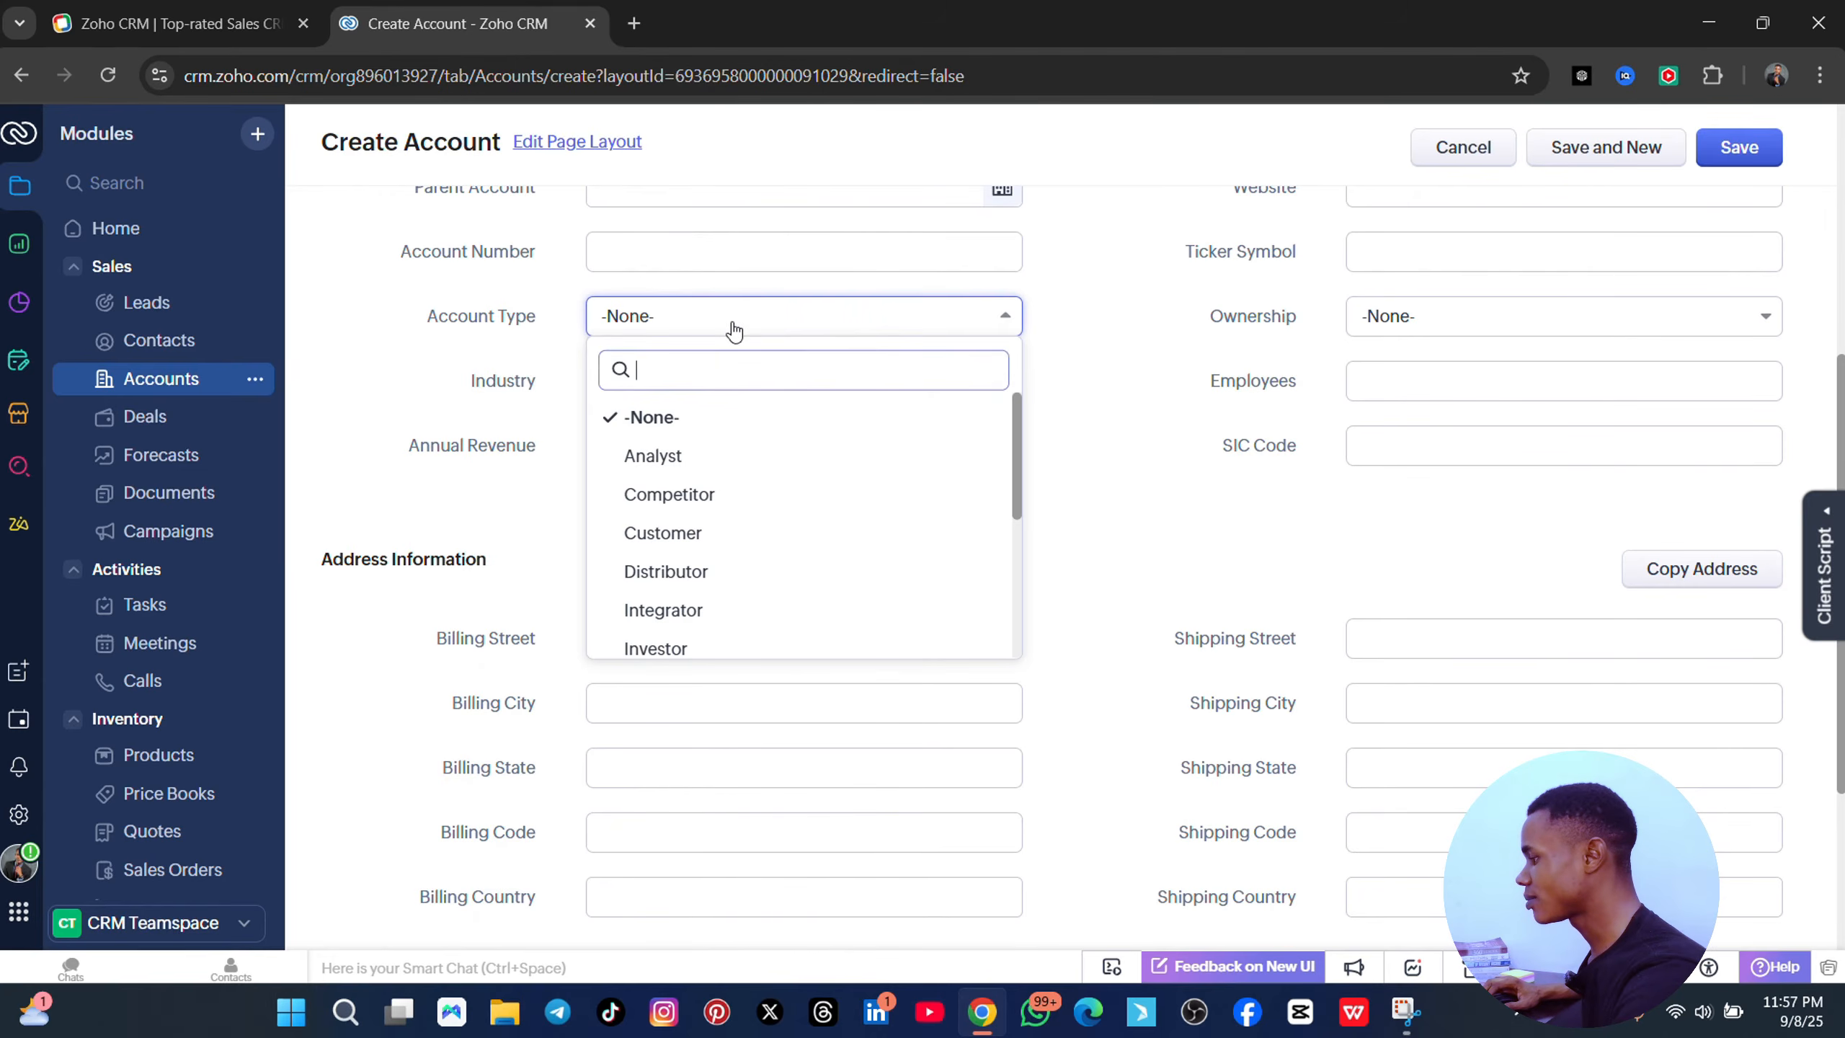
left_click(682, 532)
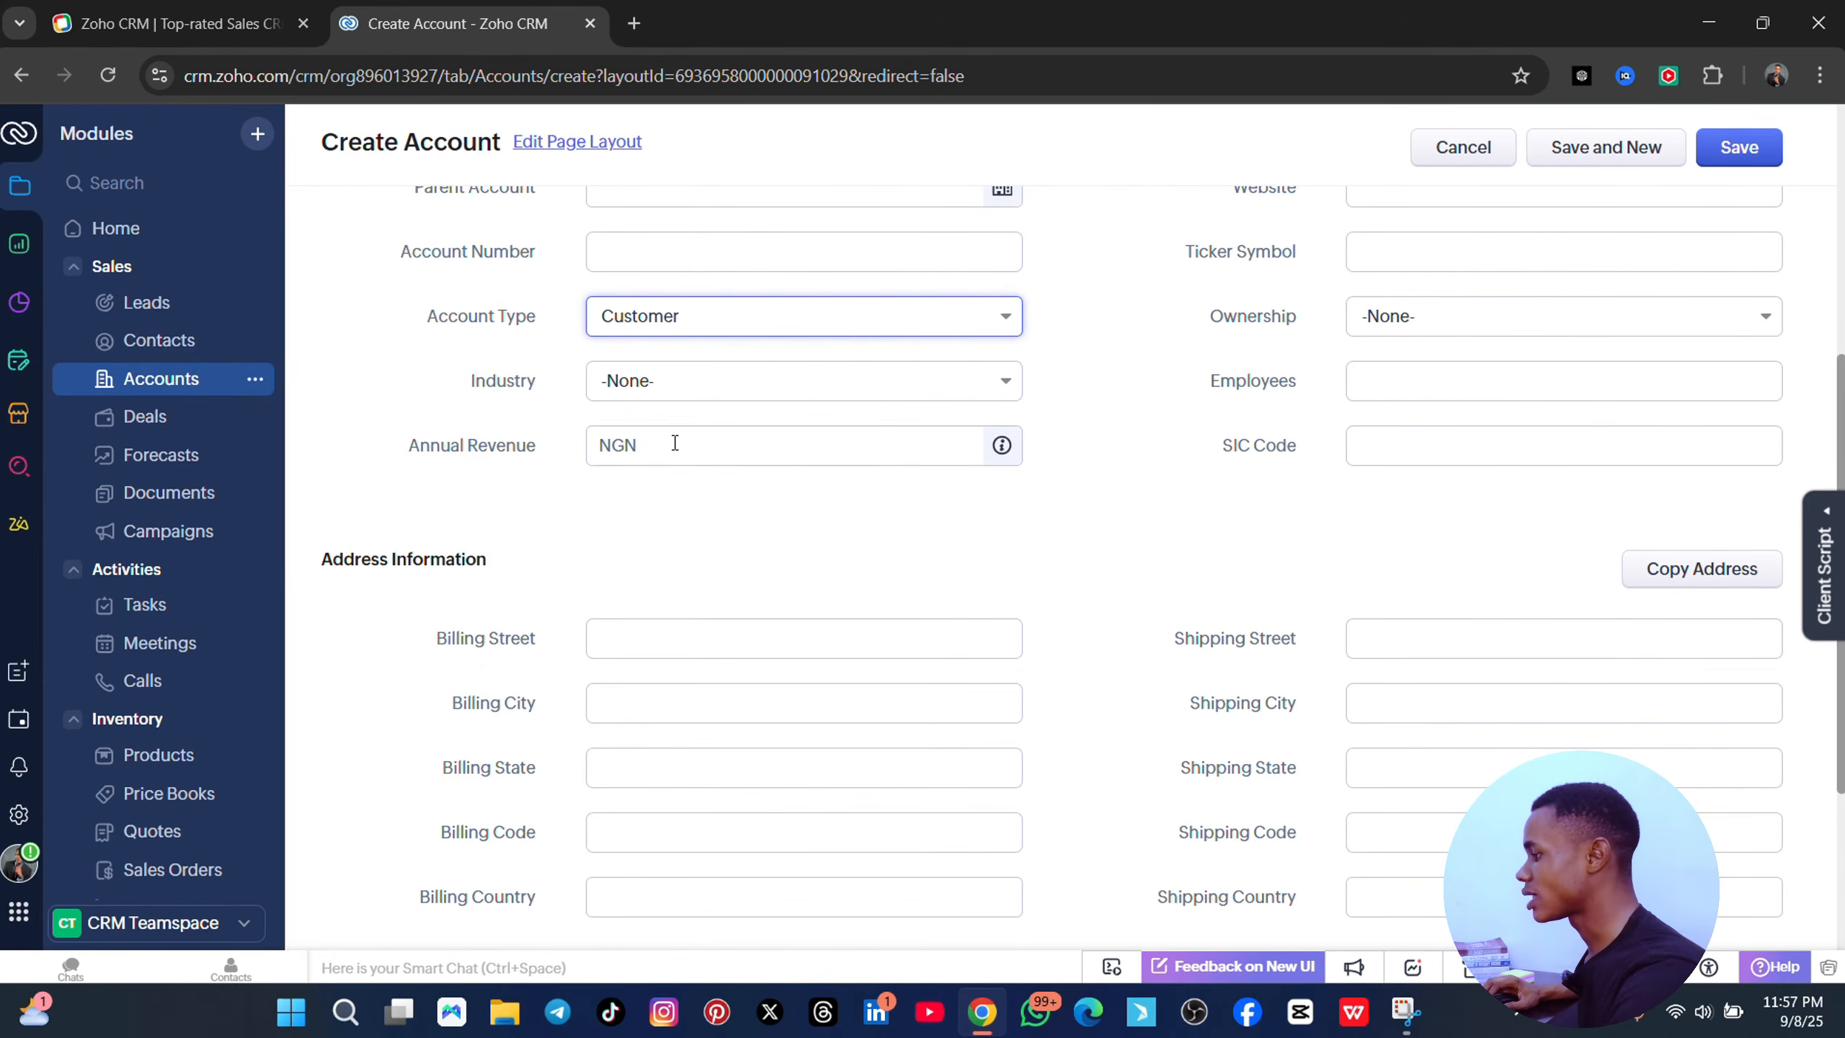
left_click(691, 386)
scroll(706, 693, "down", 5)
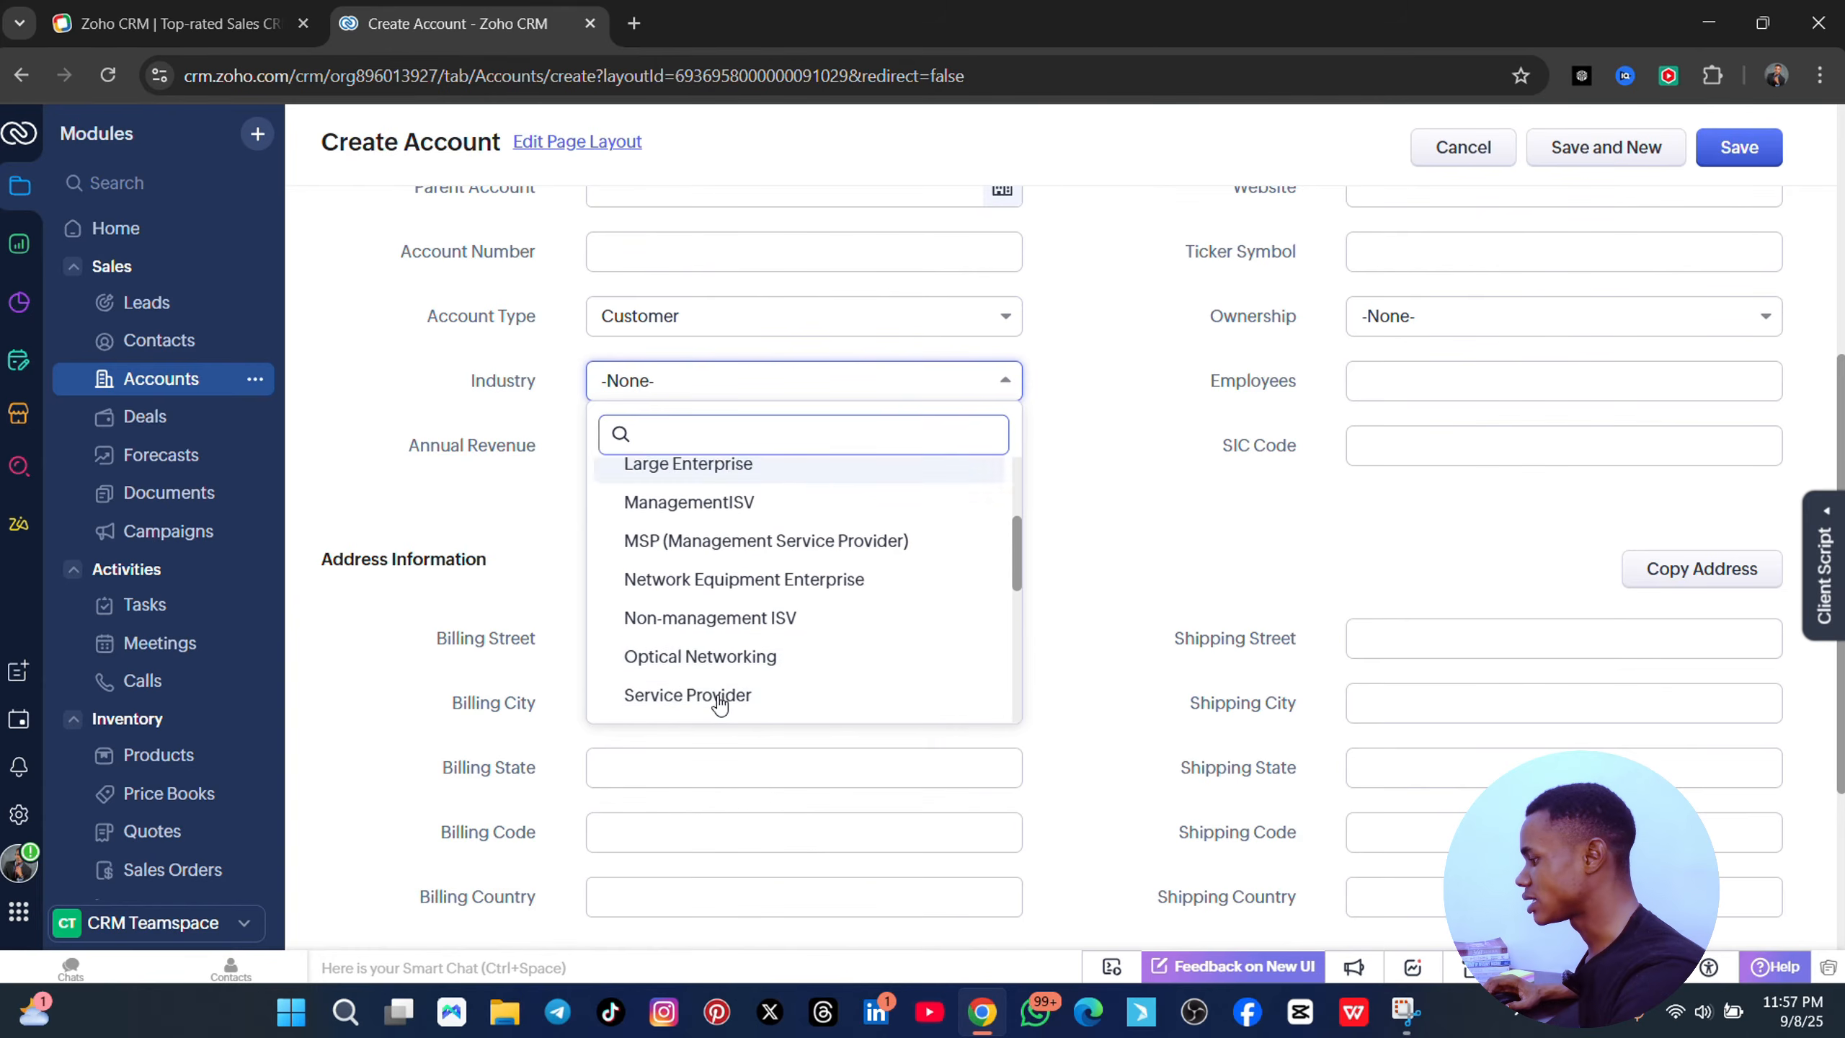
scroll(752, 687, "down", 3)
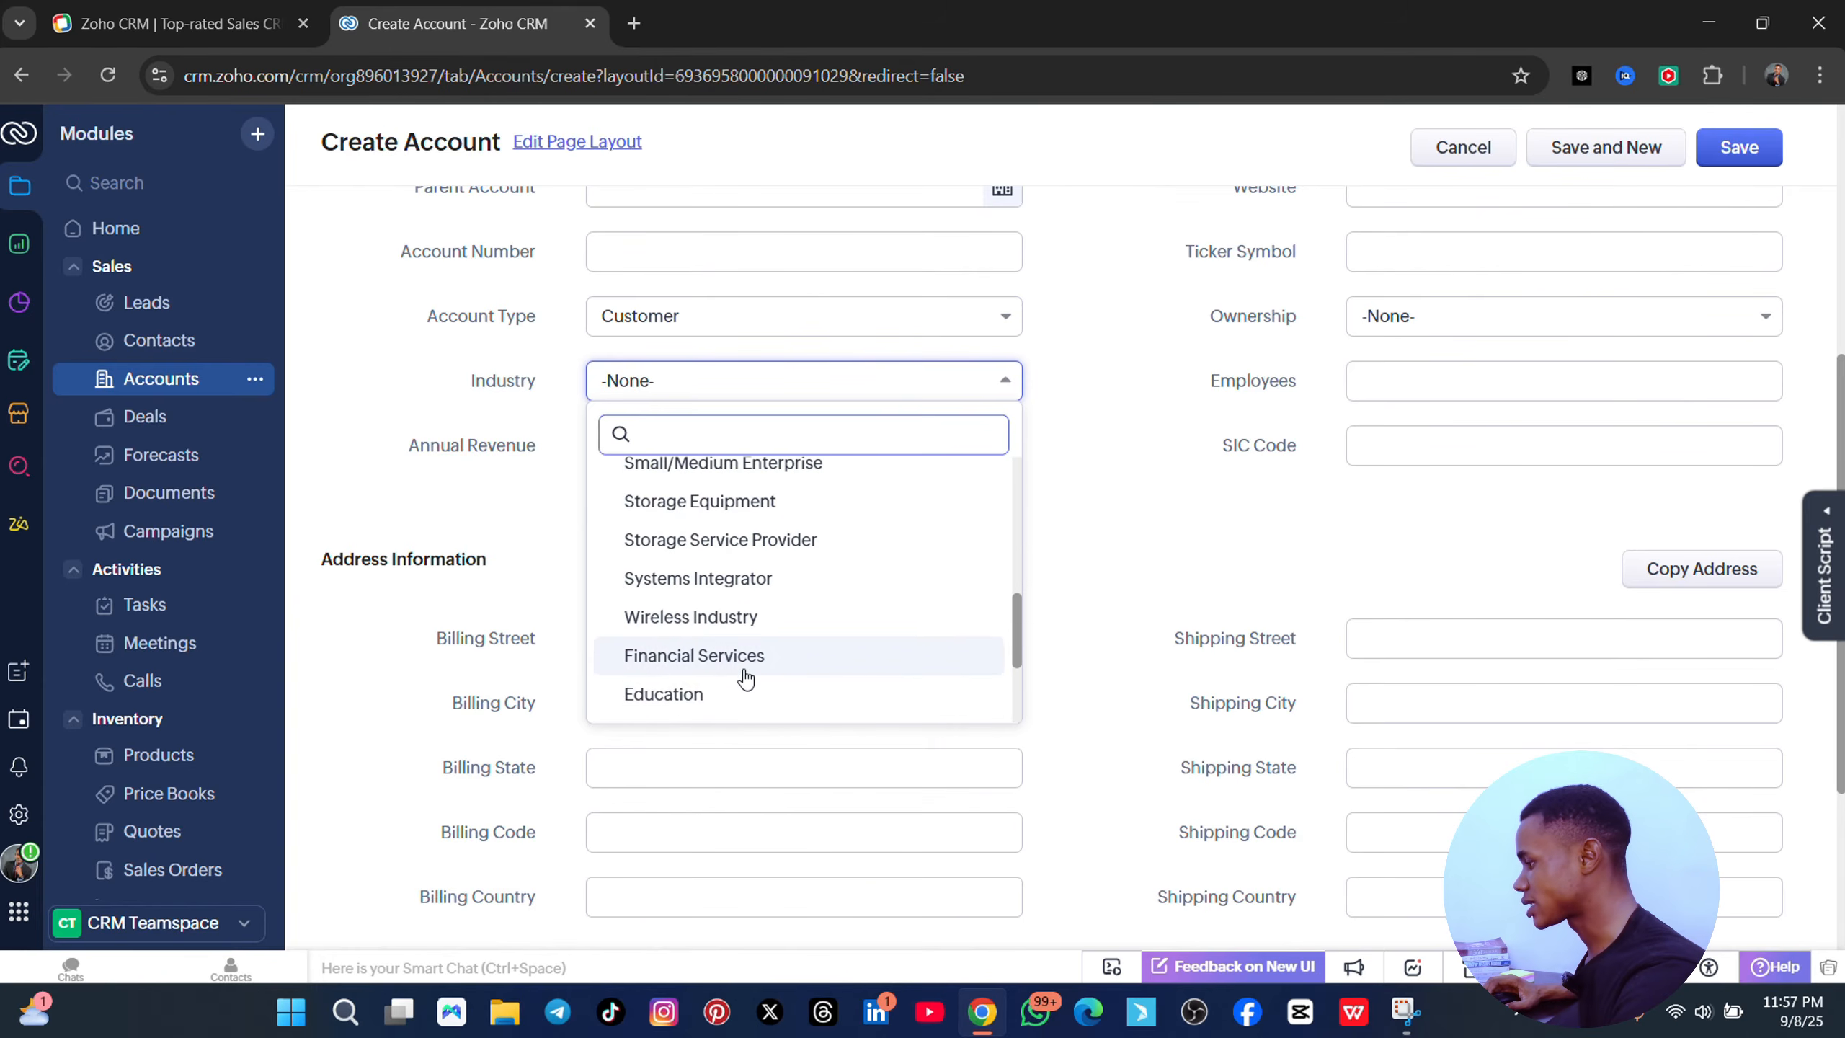
left_click(725, 656)
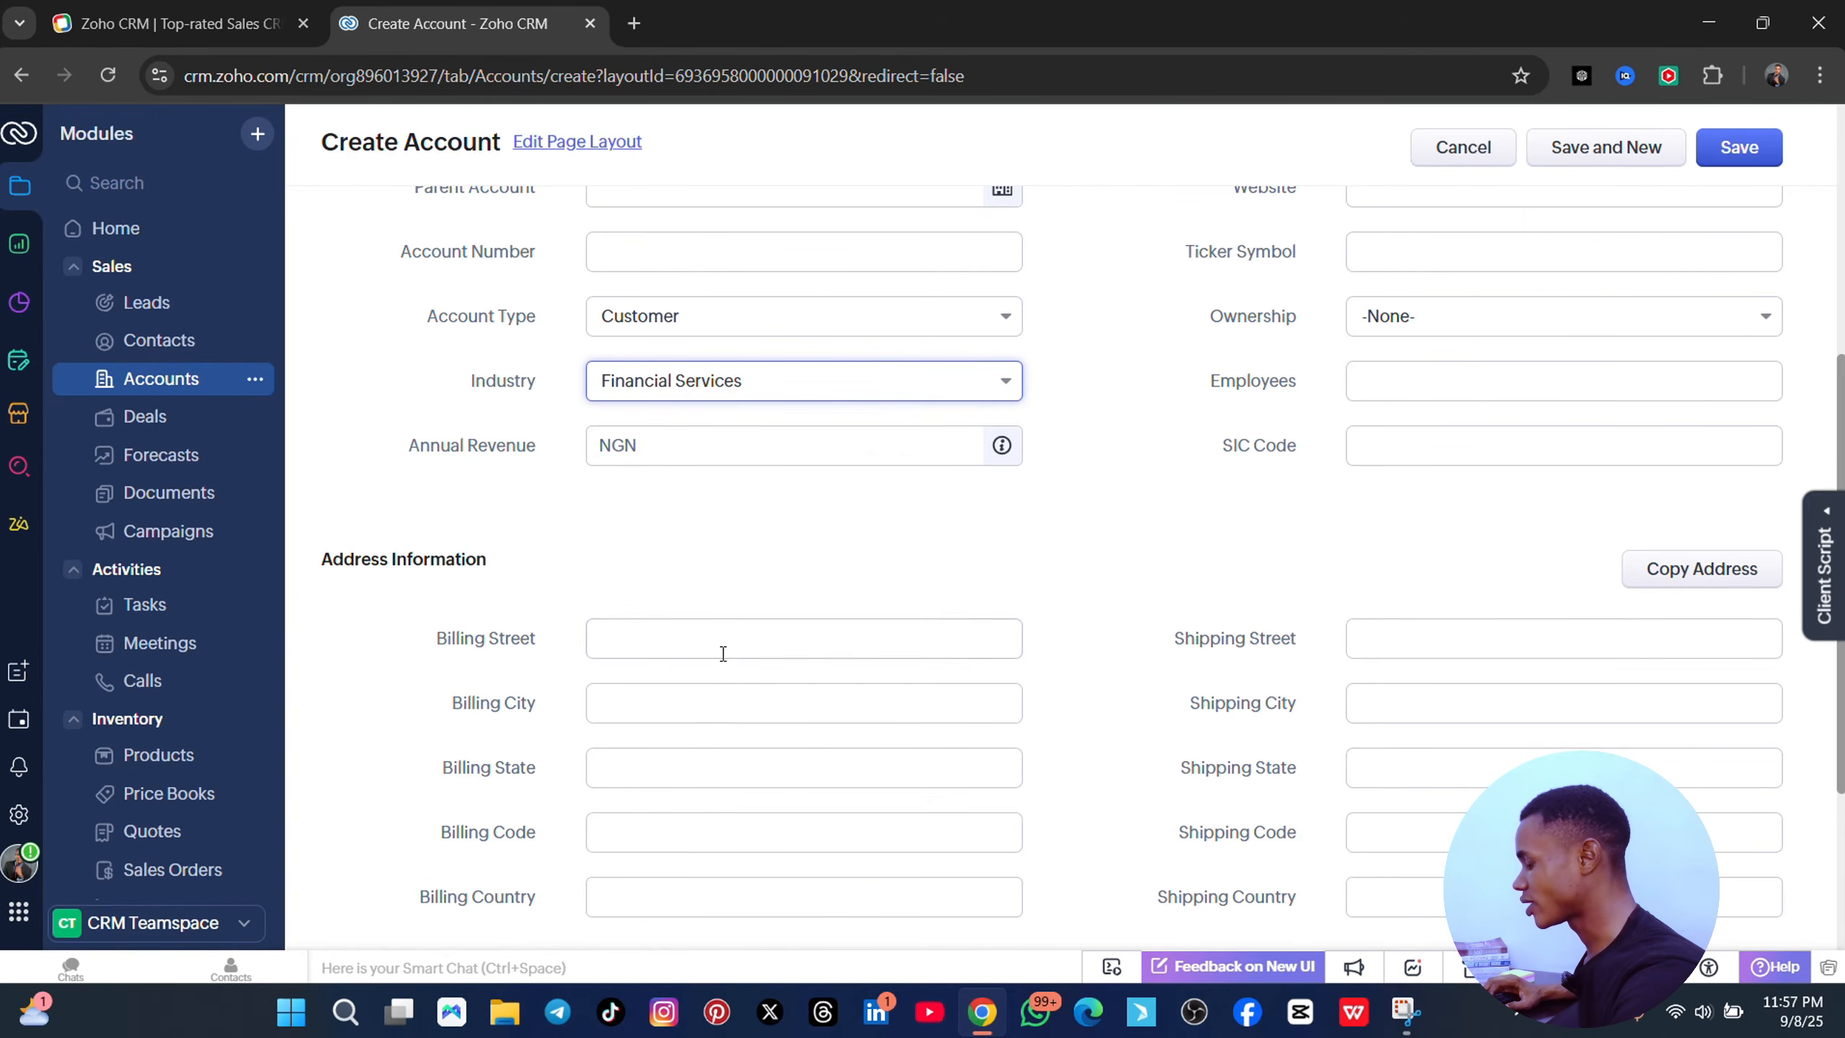
left_click(793, 451)
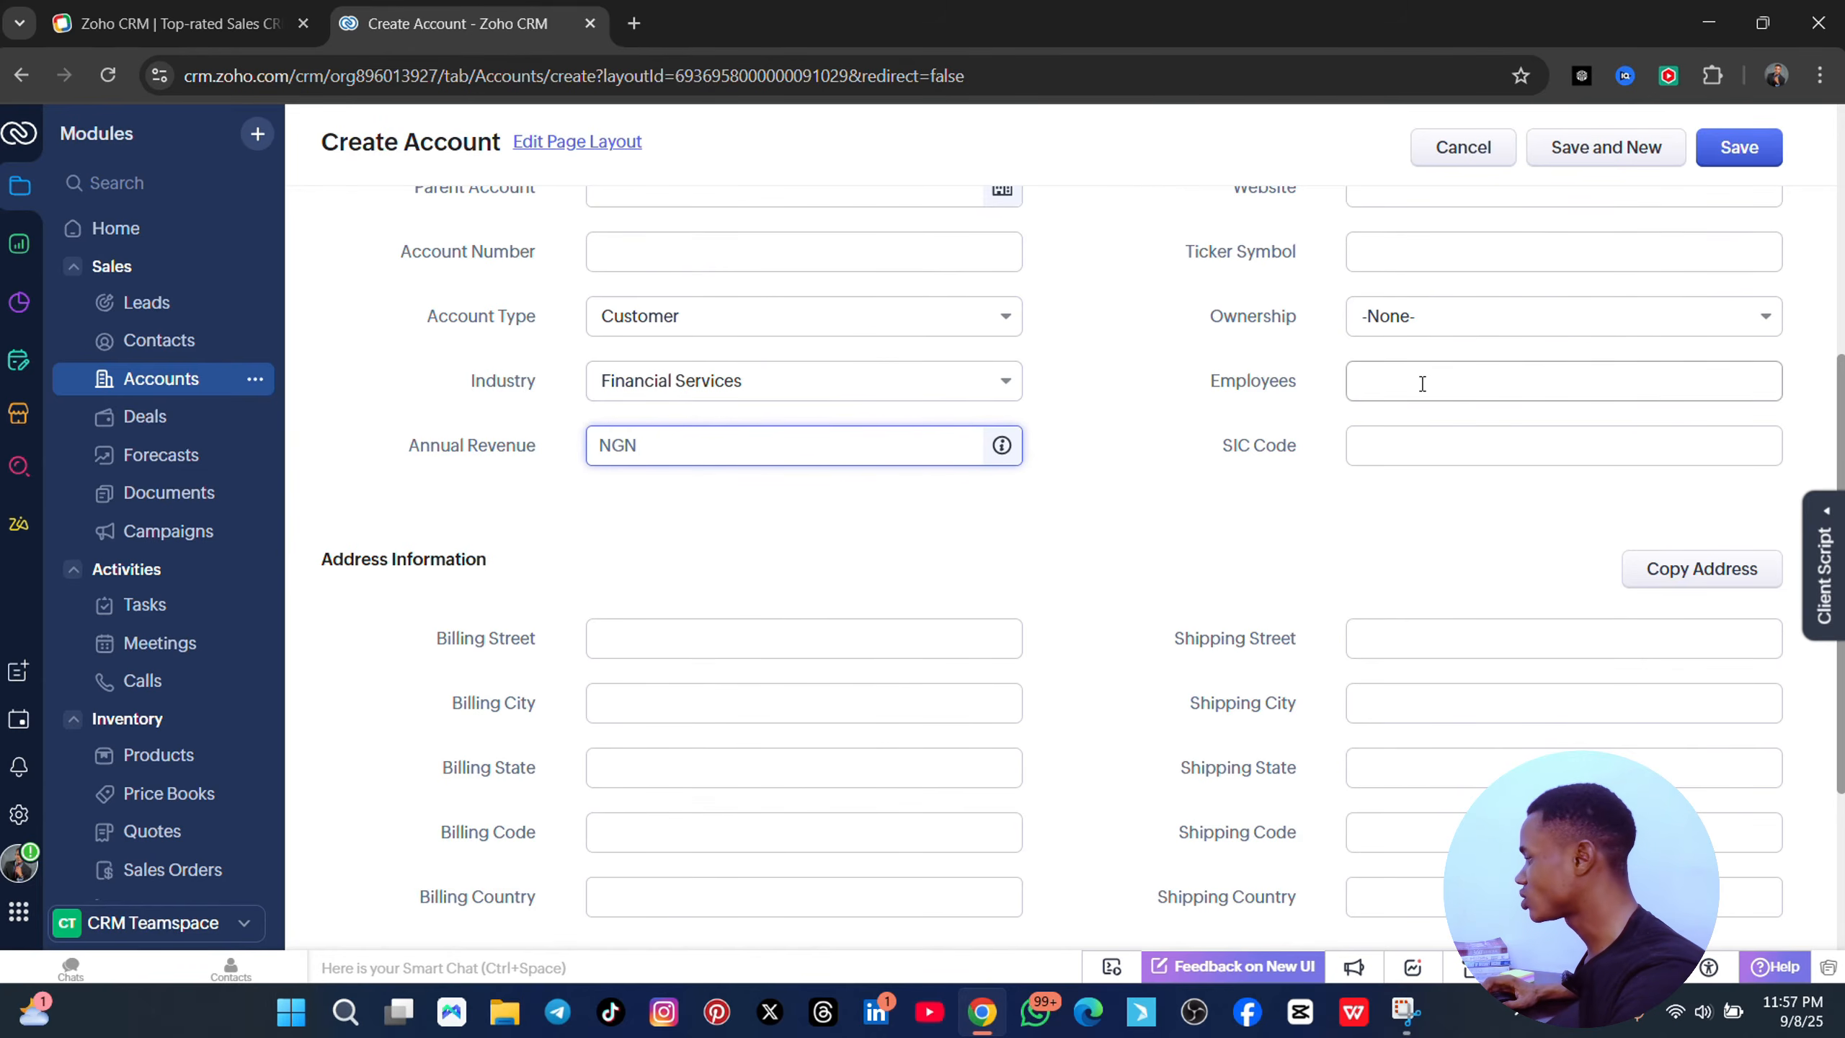
- Set the rating to Active and fill the phone from a saved suggestion
scroll(1422, 377, "up", 5)
left_click(1445, 362)
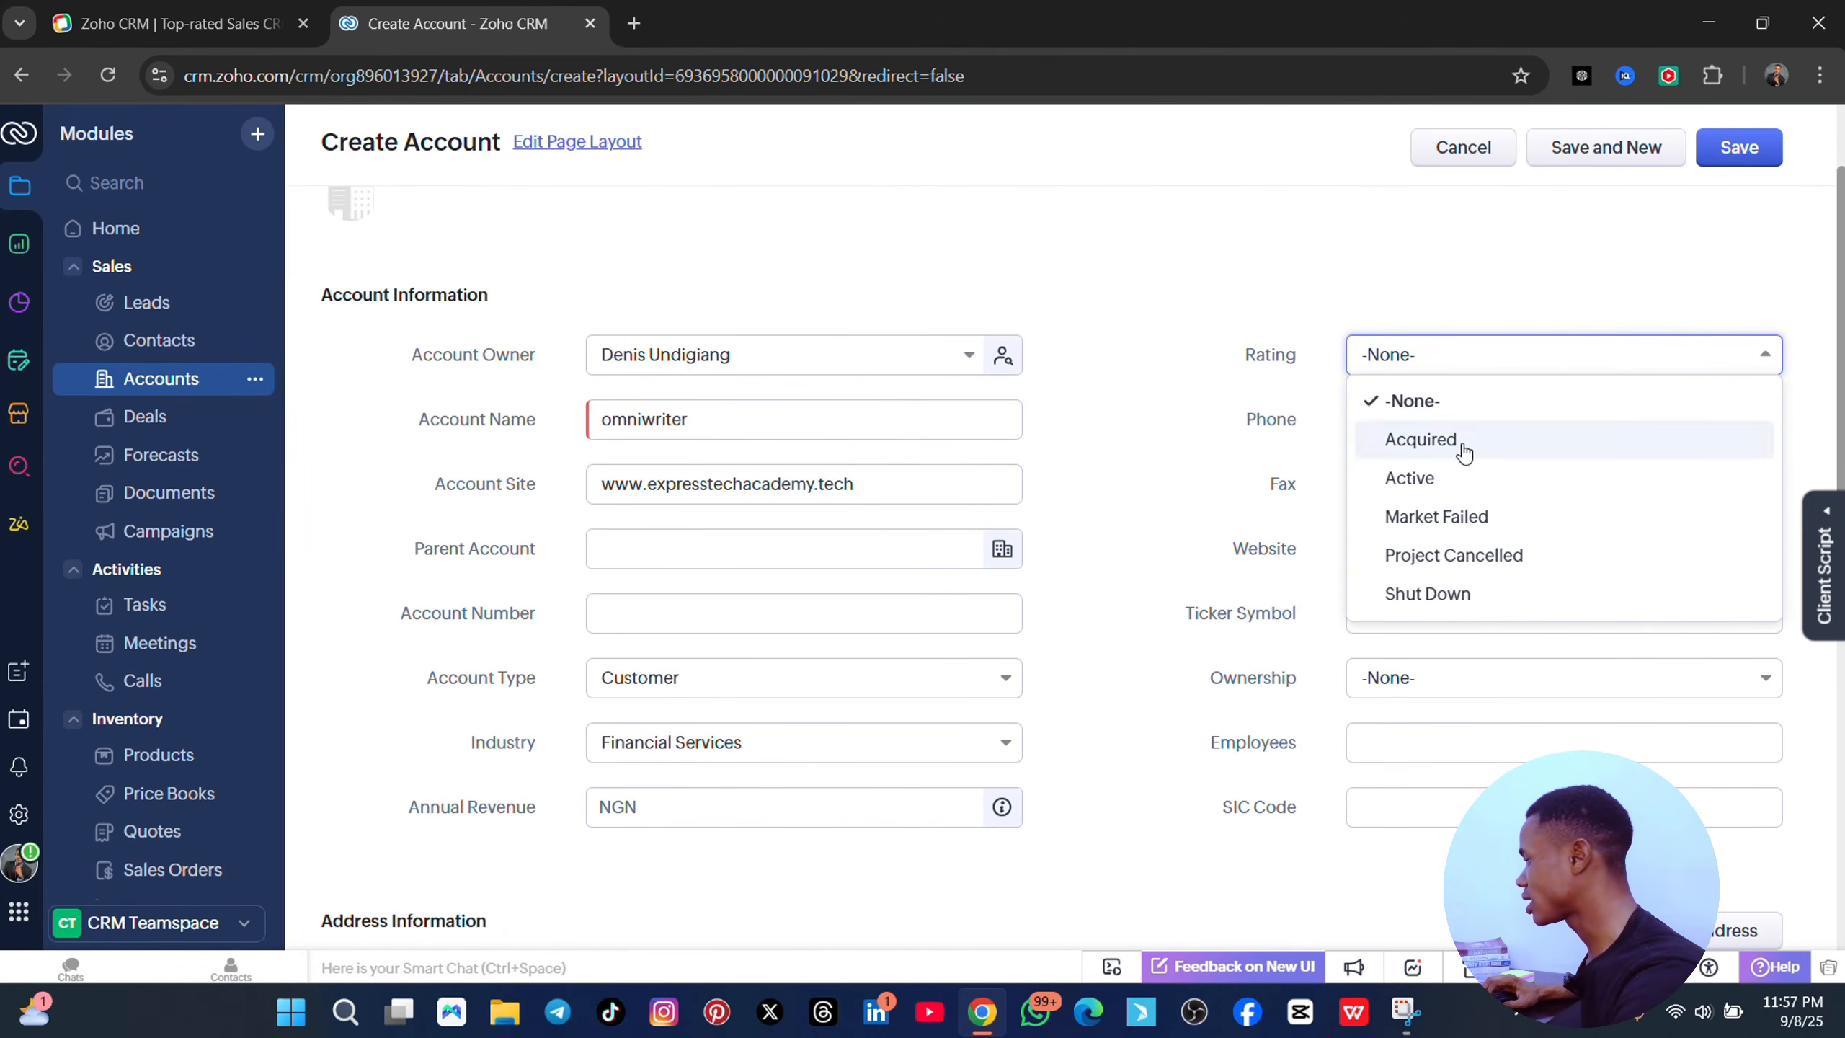
left_click(1442, 484)
left_click(1427, 419)
key("Down")
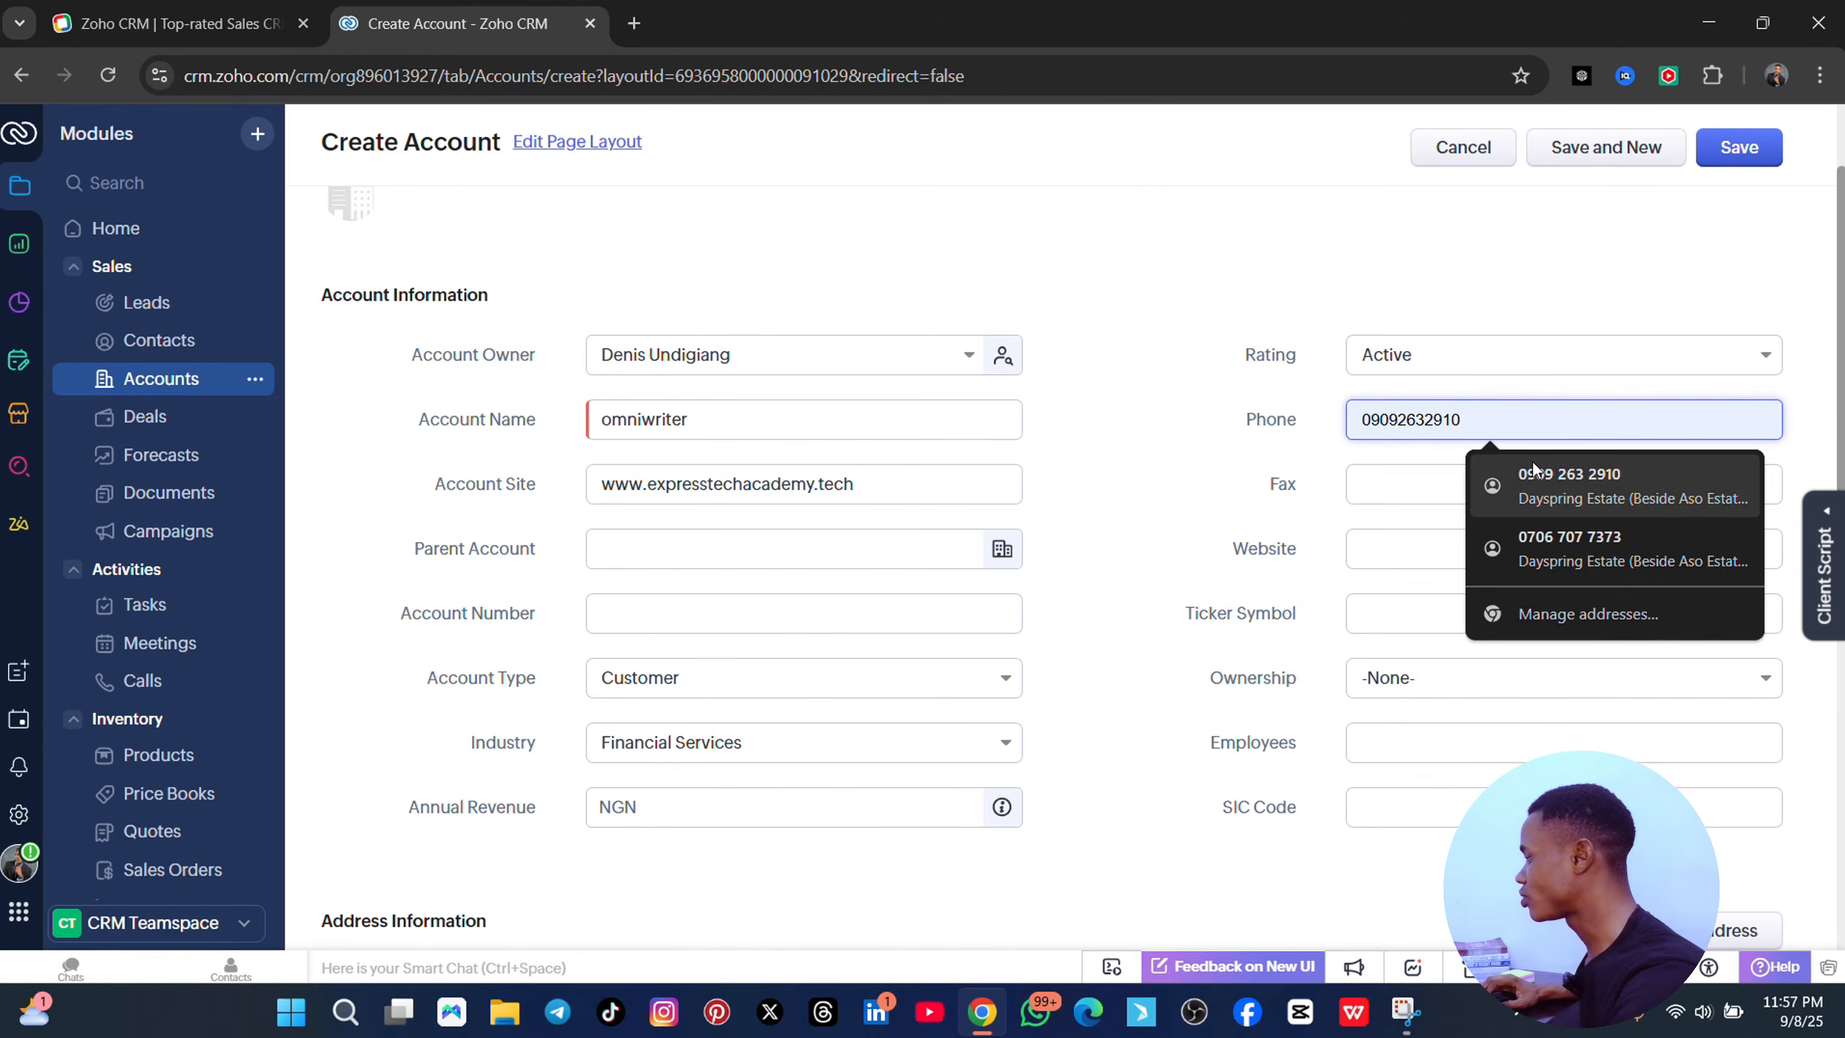
key("Return")
- Copy the account site address into the Website field
left_click(1370, 548)
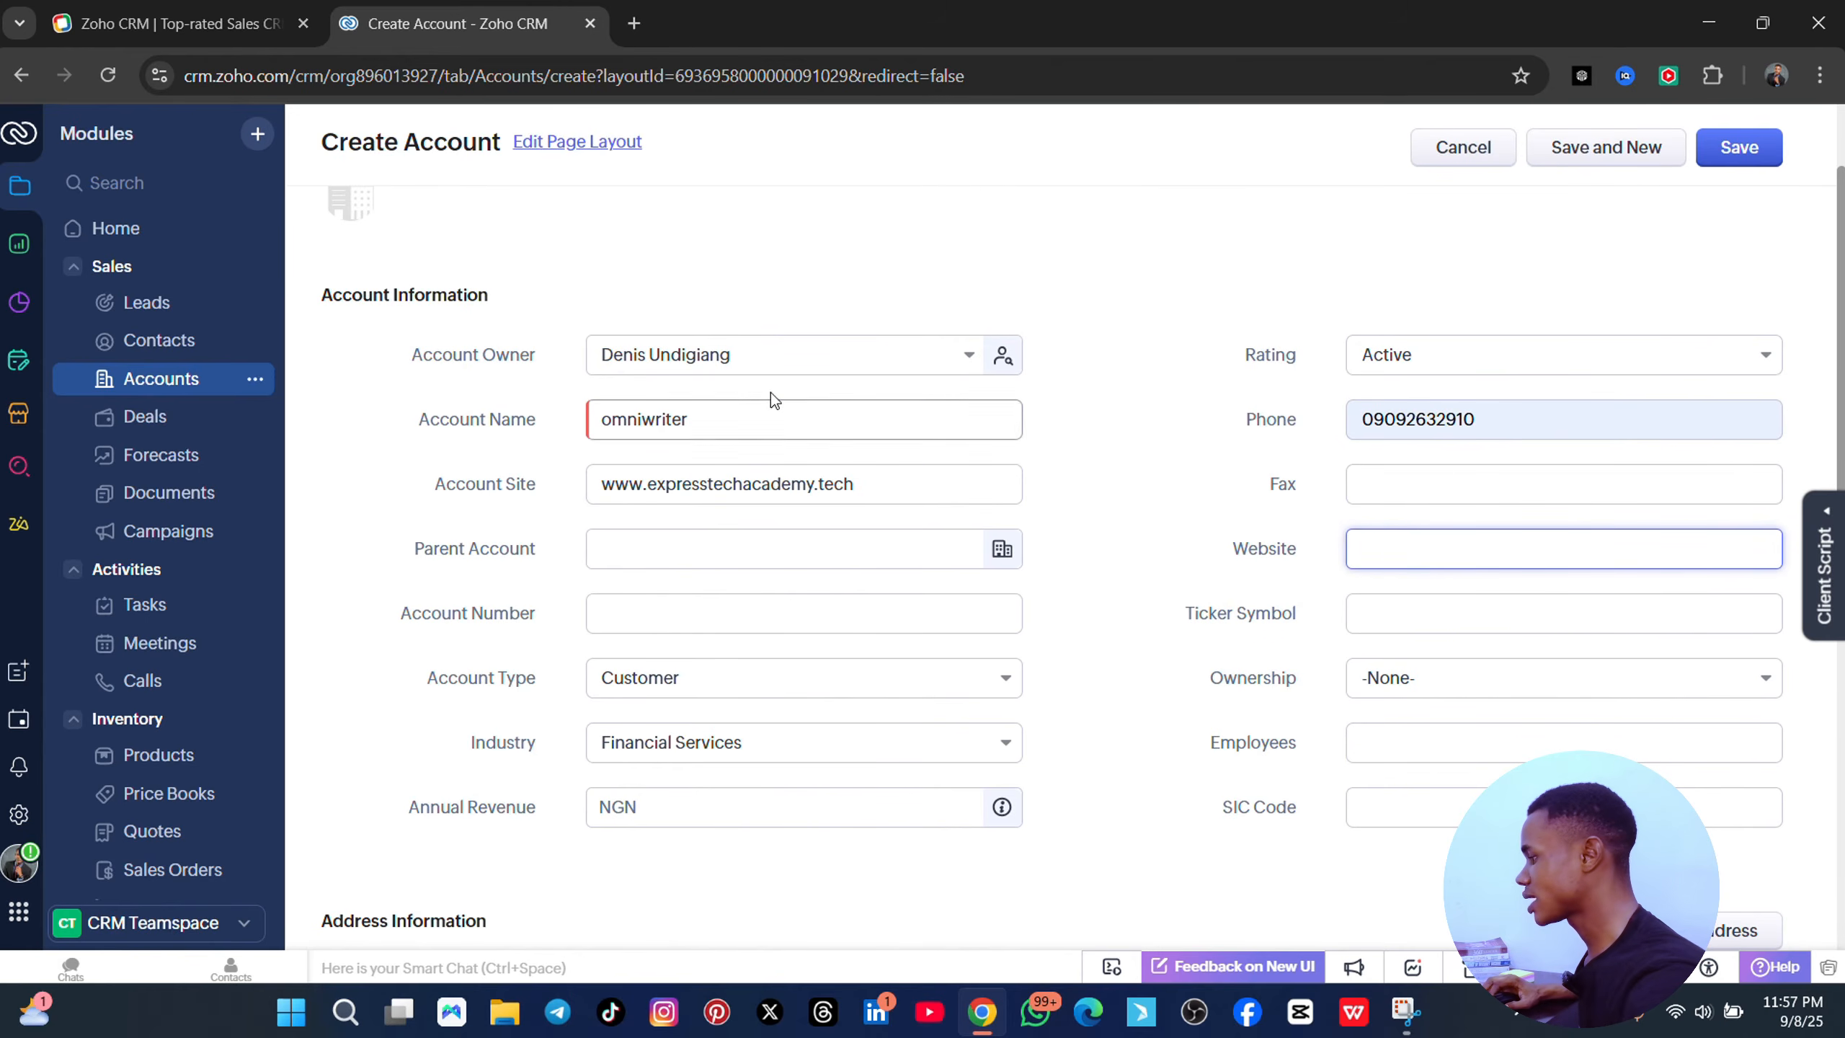
left_click(822, 482)
key("ctrl+a")
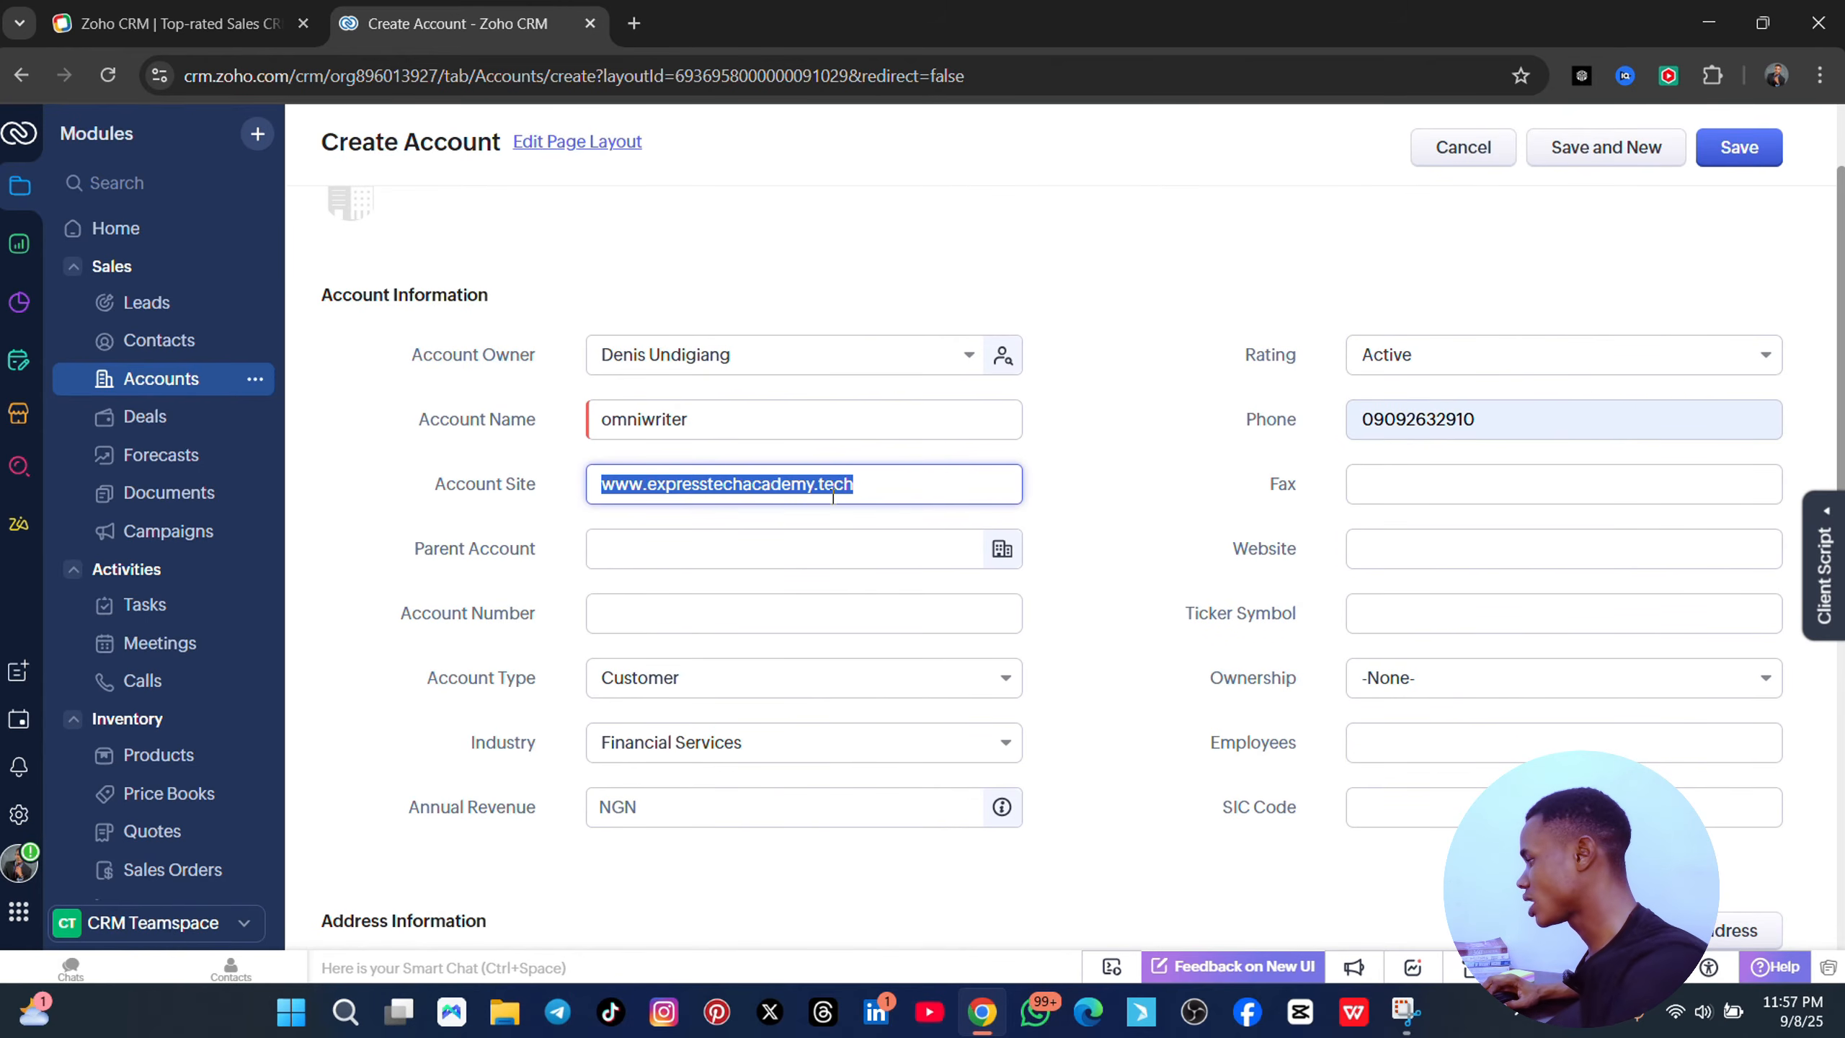
key("ctrl+c")
left_click(1385, 560)
key("ctrl+v")
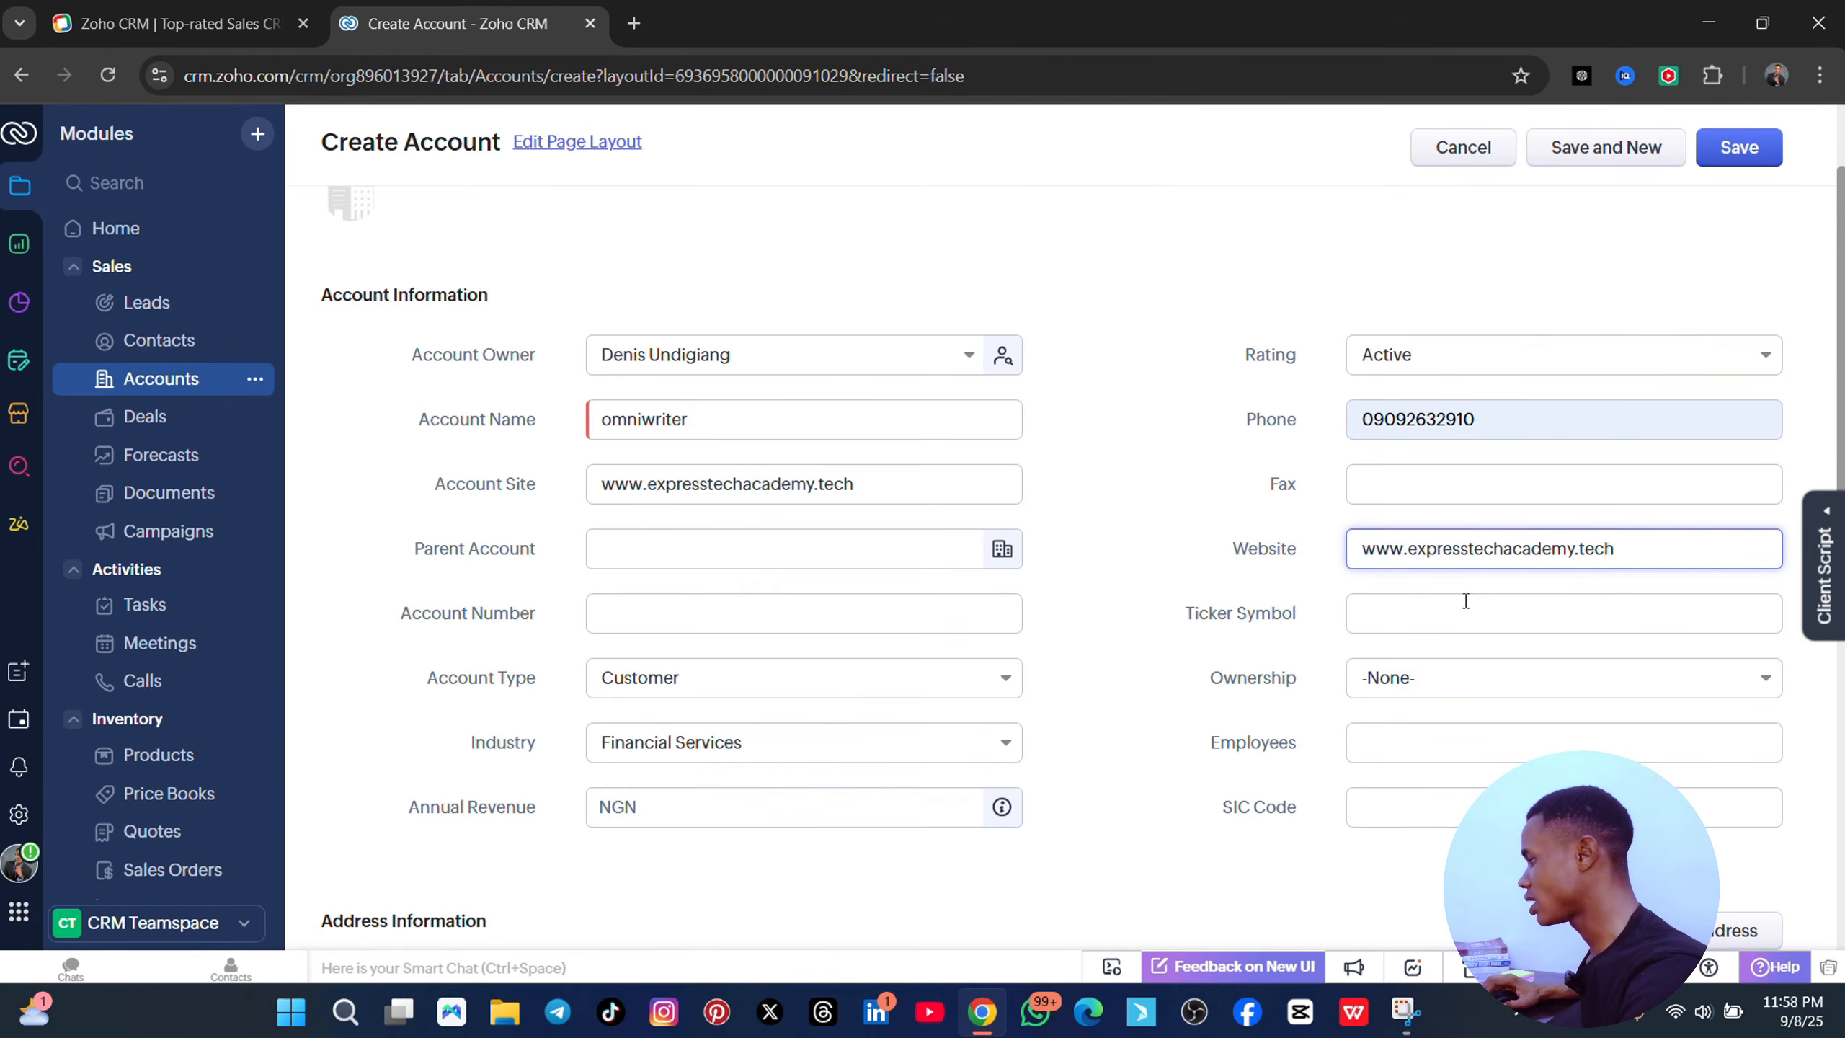
- Set the account's ownership to Public
scroll(1466, 601, "down", 3)
left_click(1446, 439)
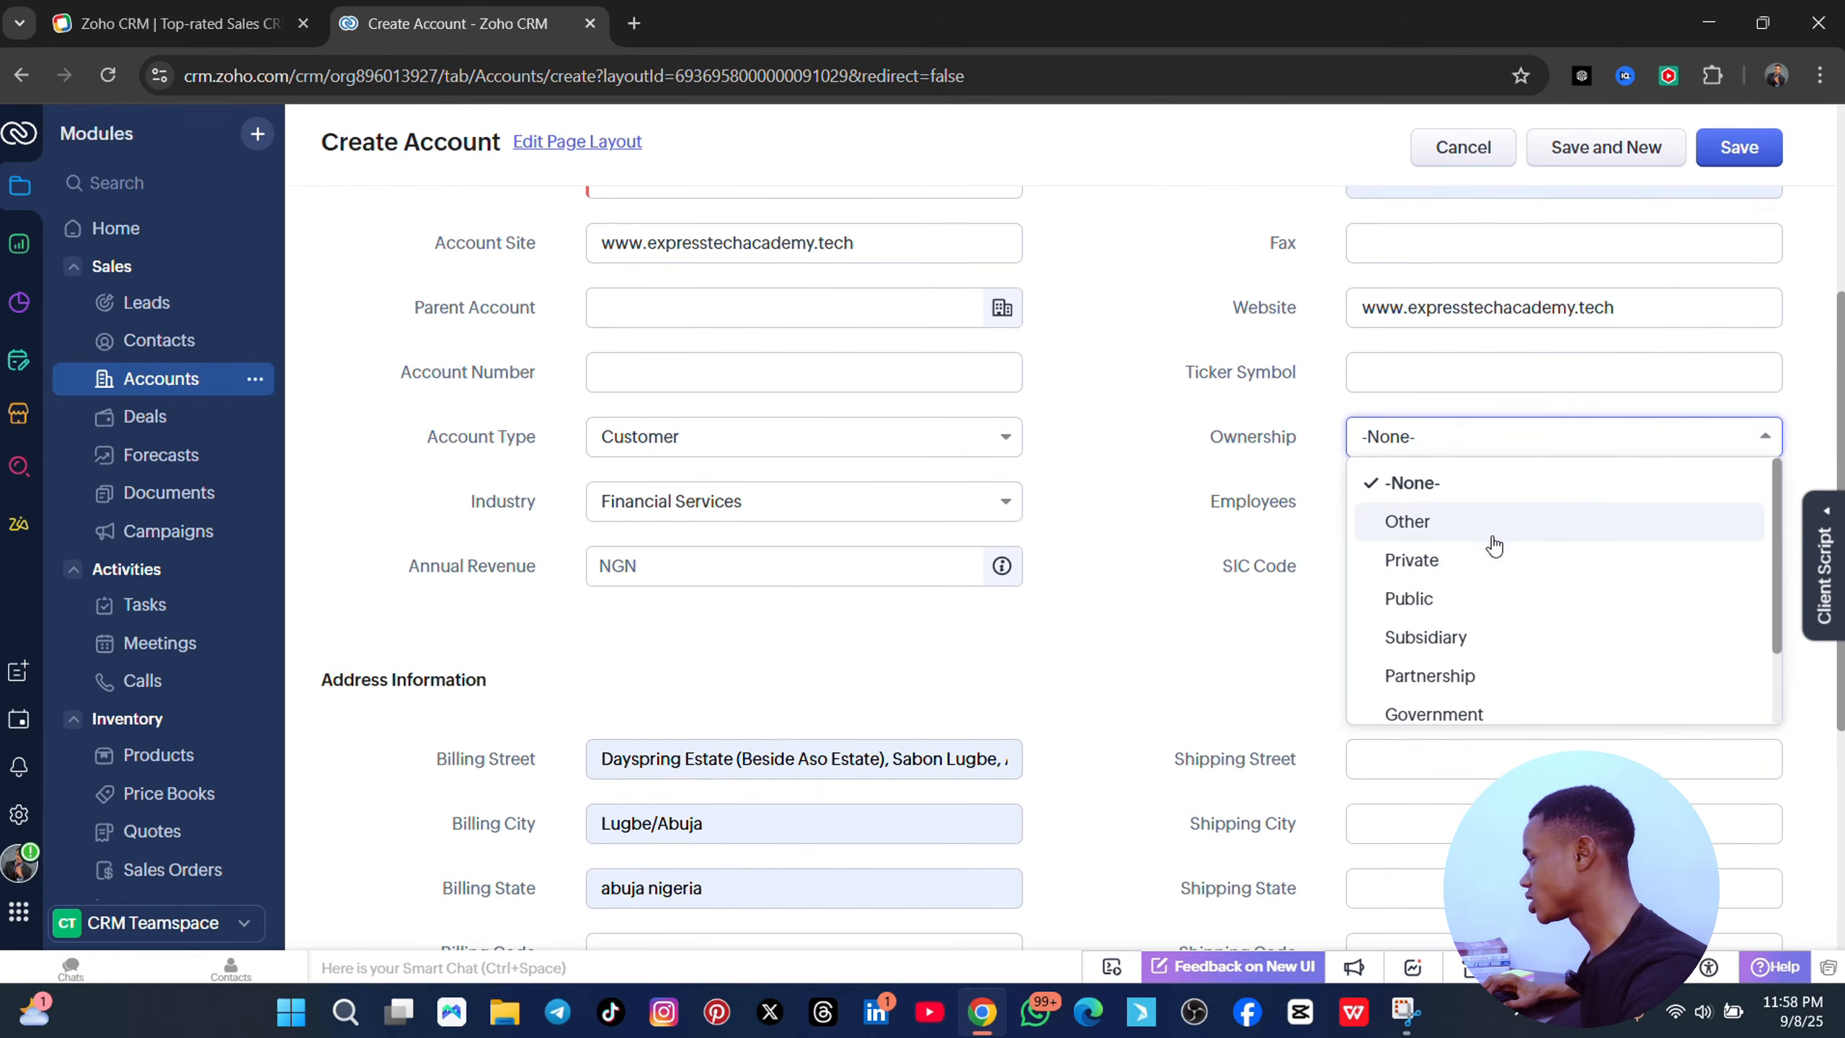
left_click(1423, 596)
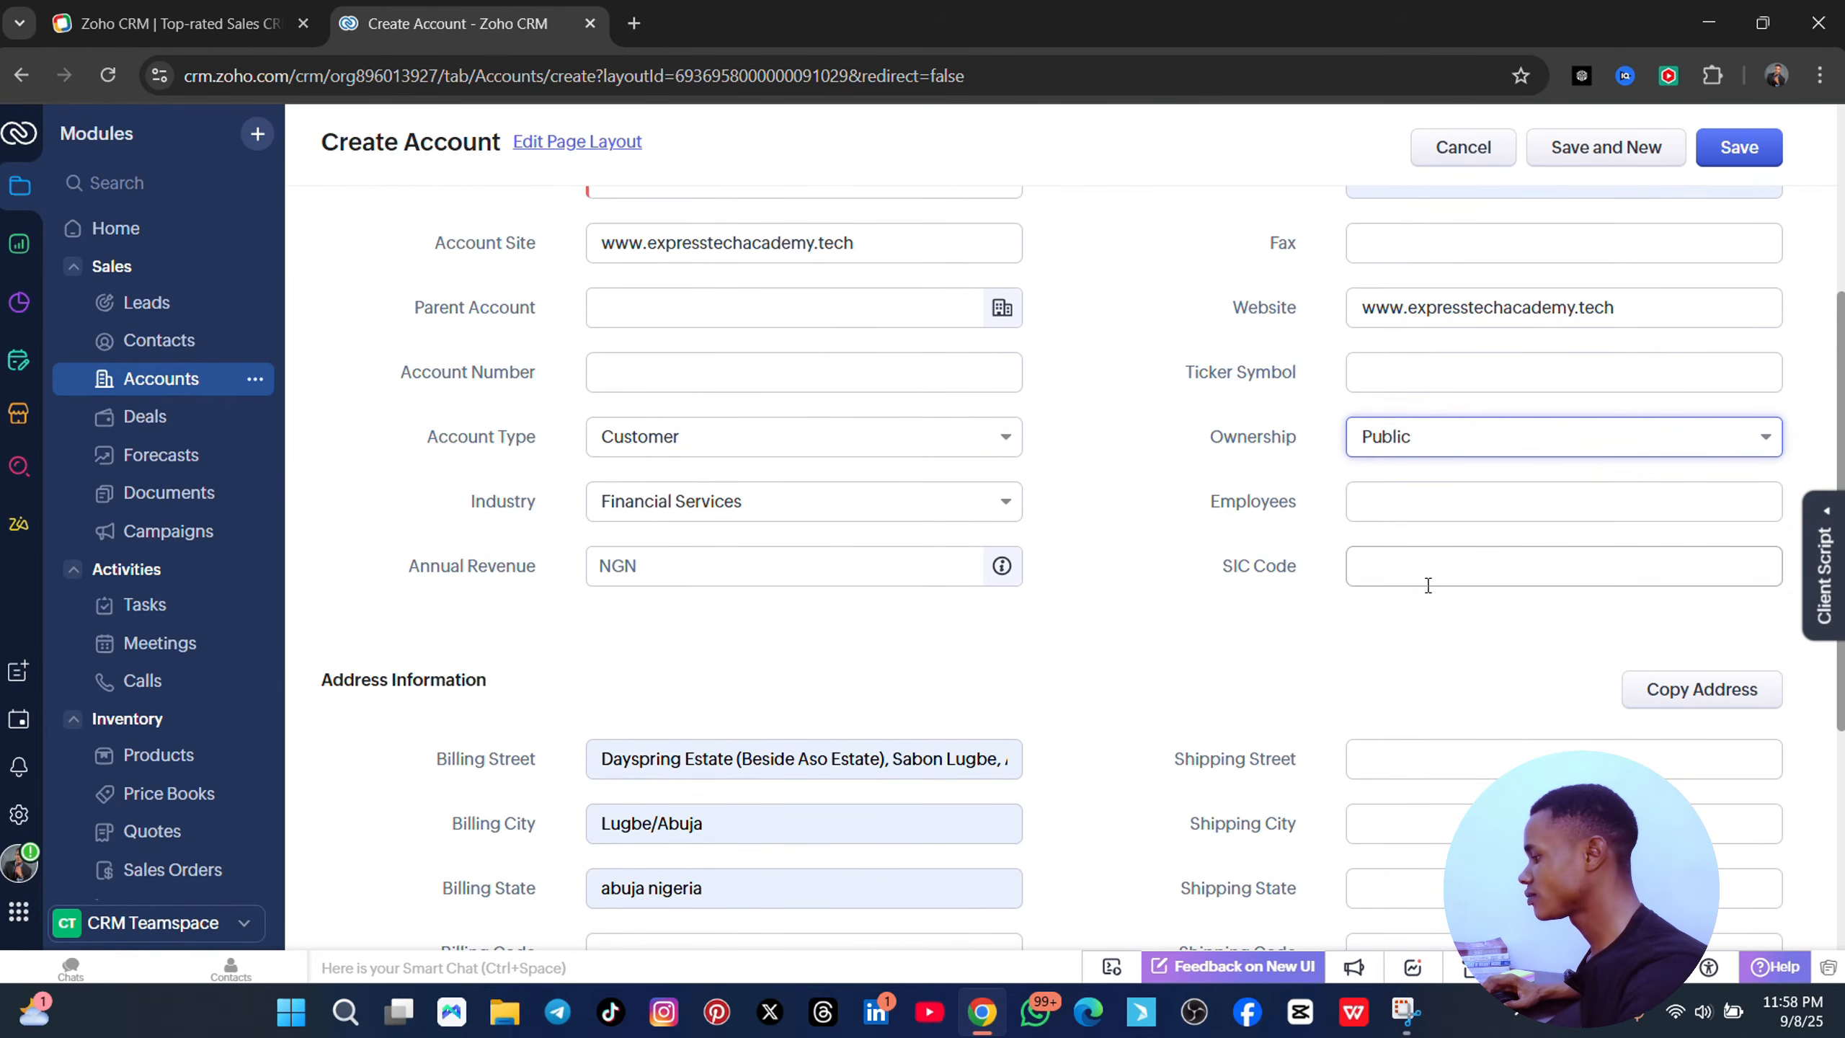
scroll(1028, 634, "down", 4)
scroll(576, 455, "down", 1)
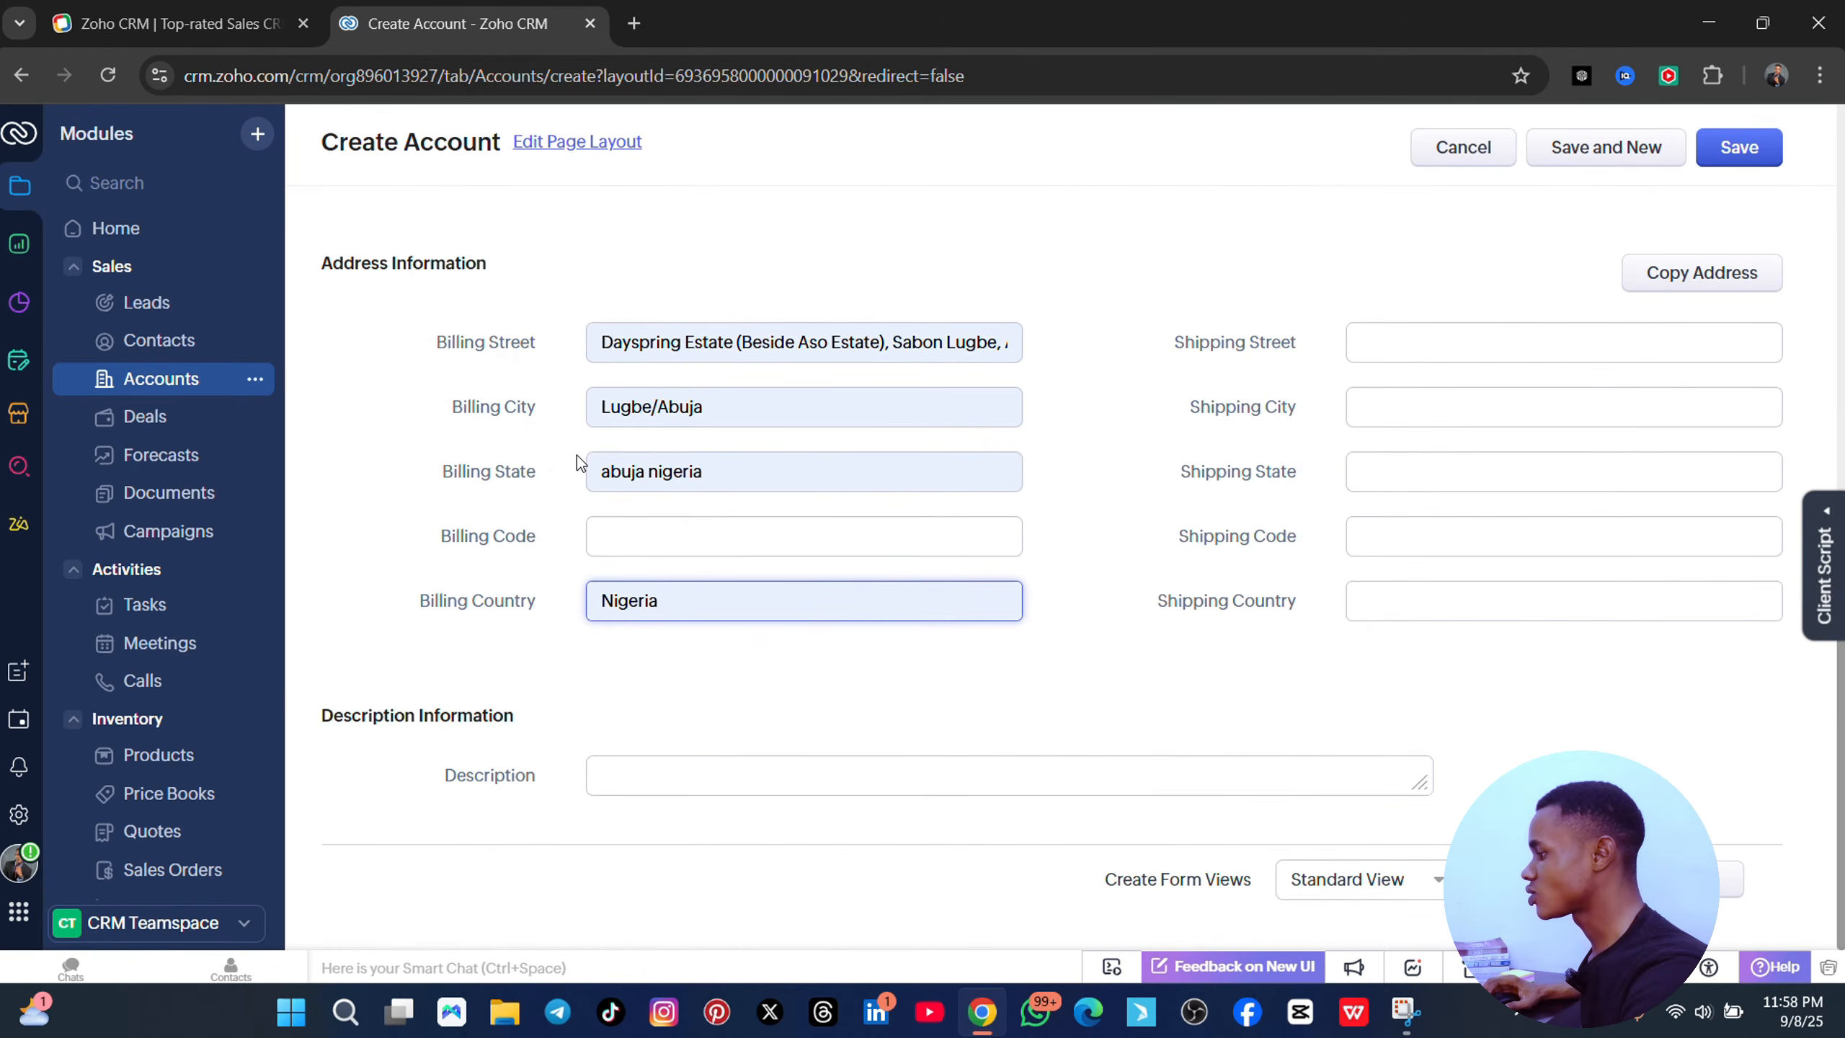
scroll(959, 485, "up", 8)
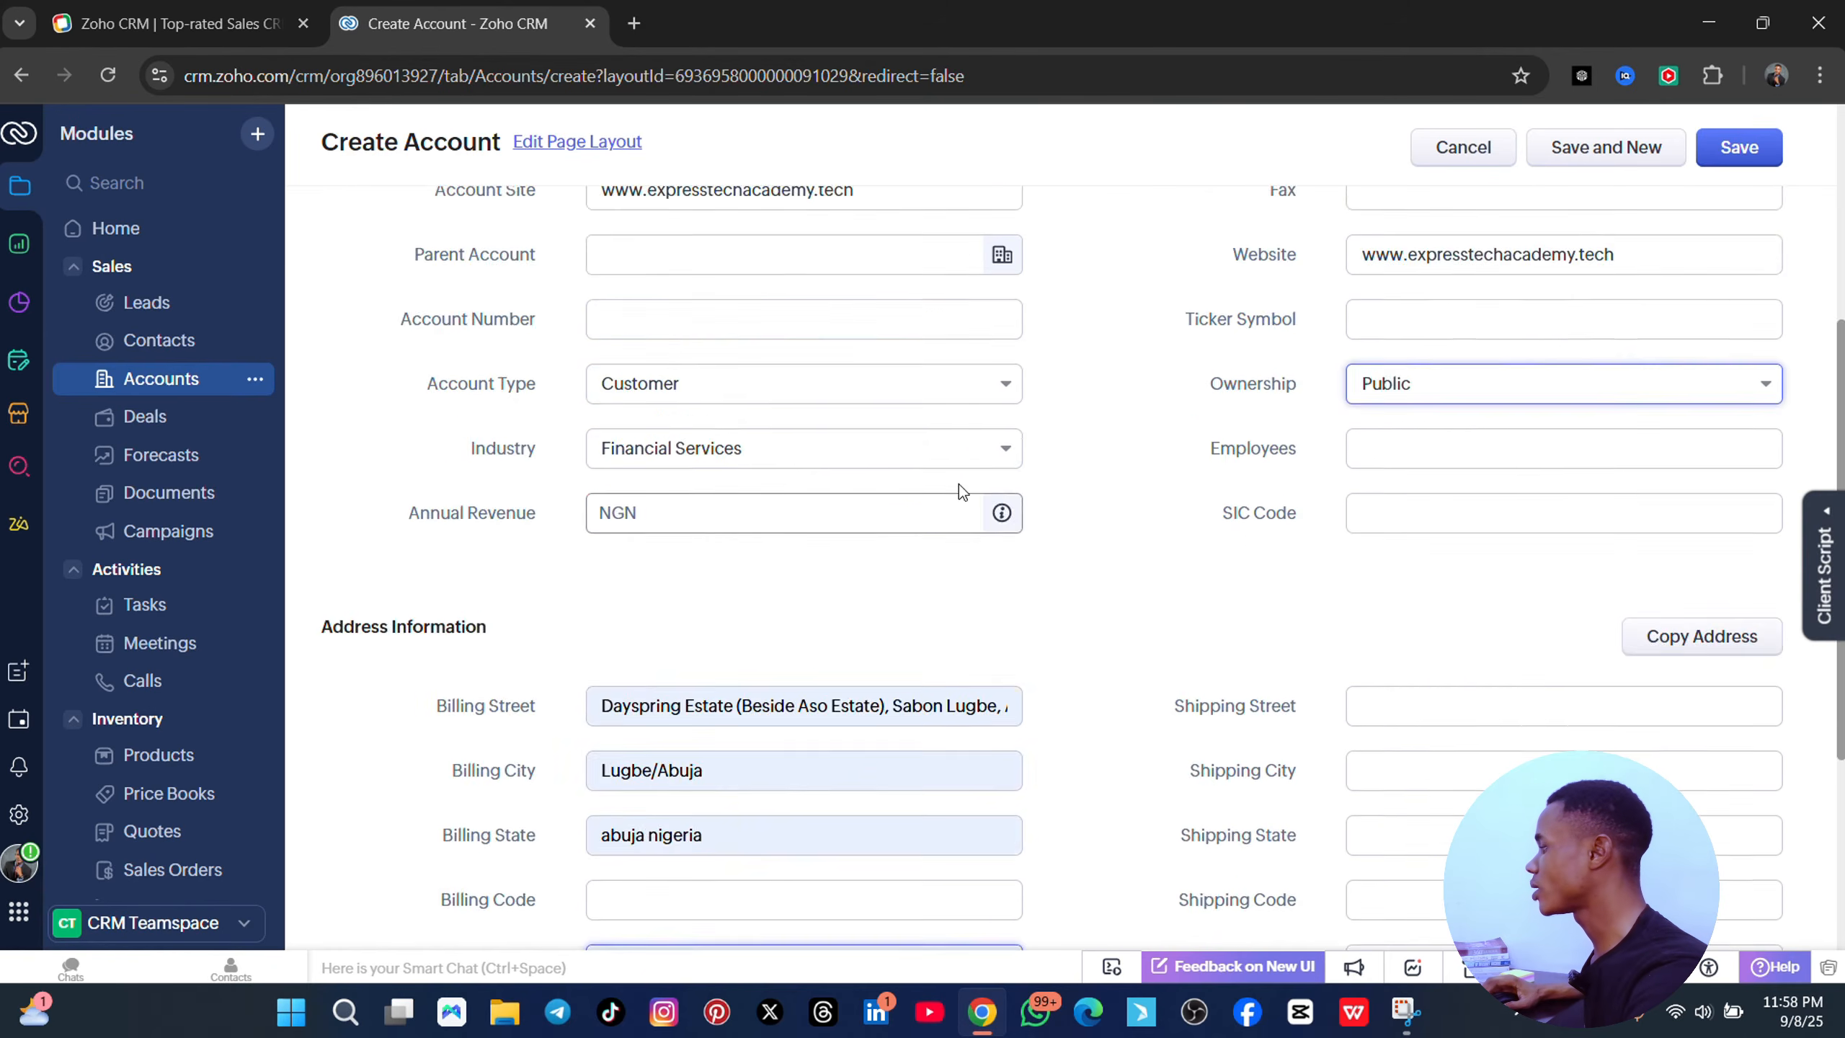
- Save the omniwriter account, review its details, and show its More Options actions
left_click(1740, 152)
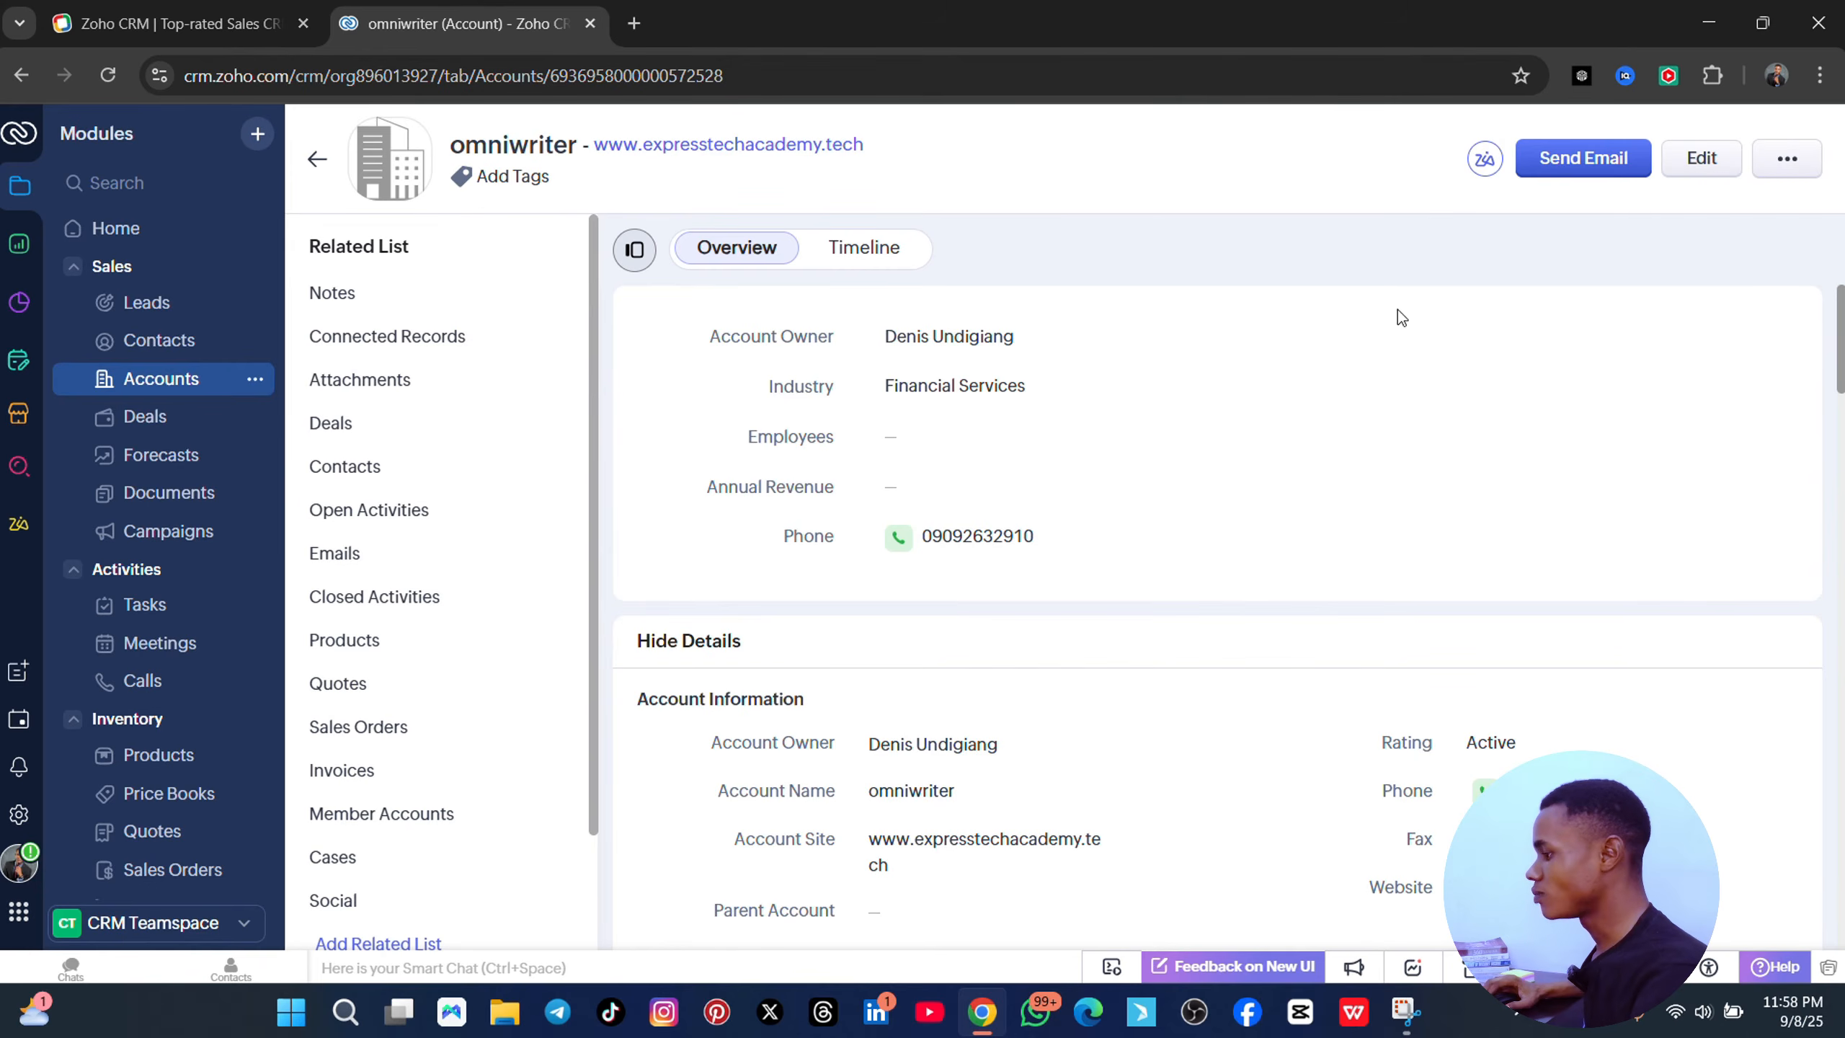
scroll(960, 429, "down", 3)
scroll(966, 436, "down", 3)
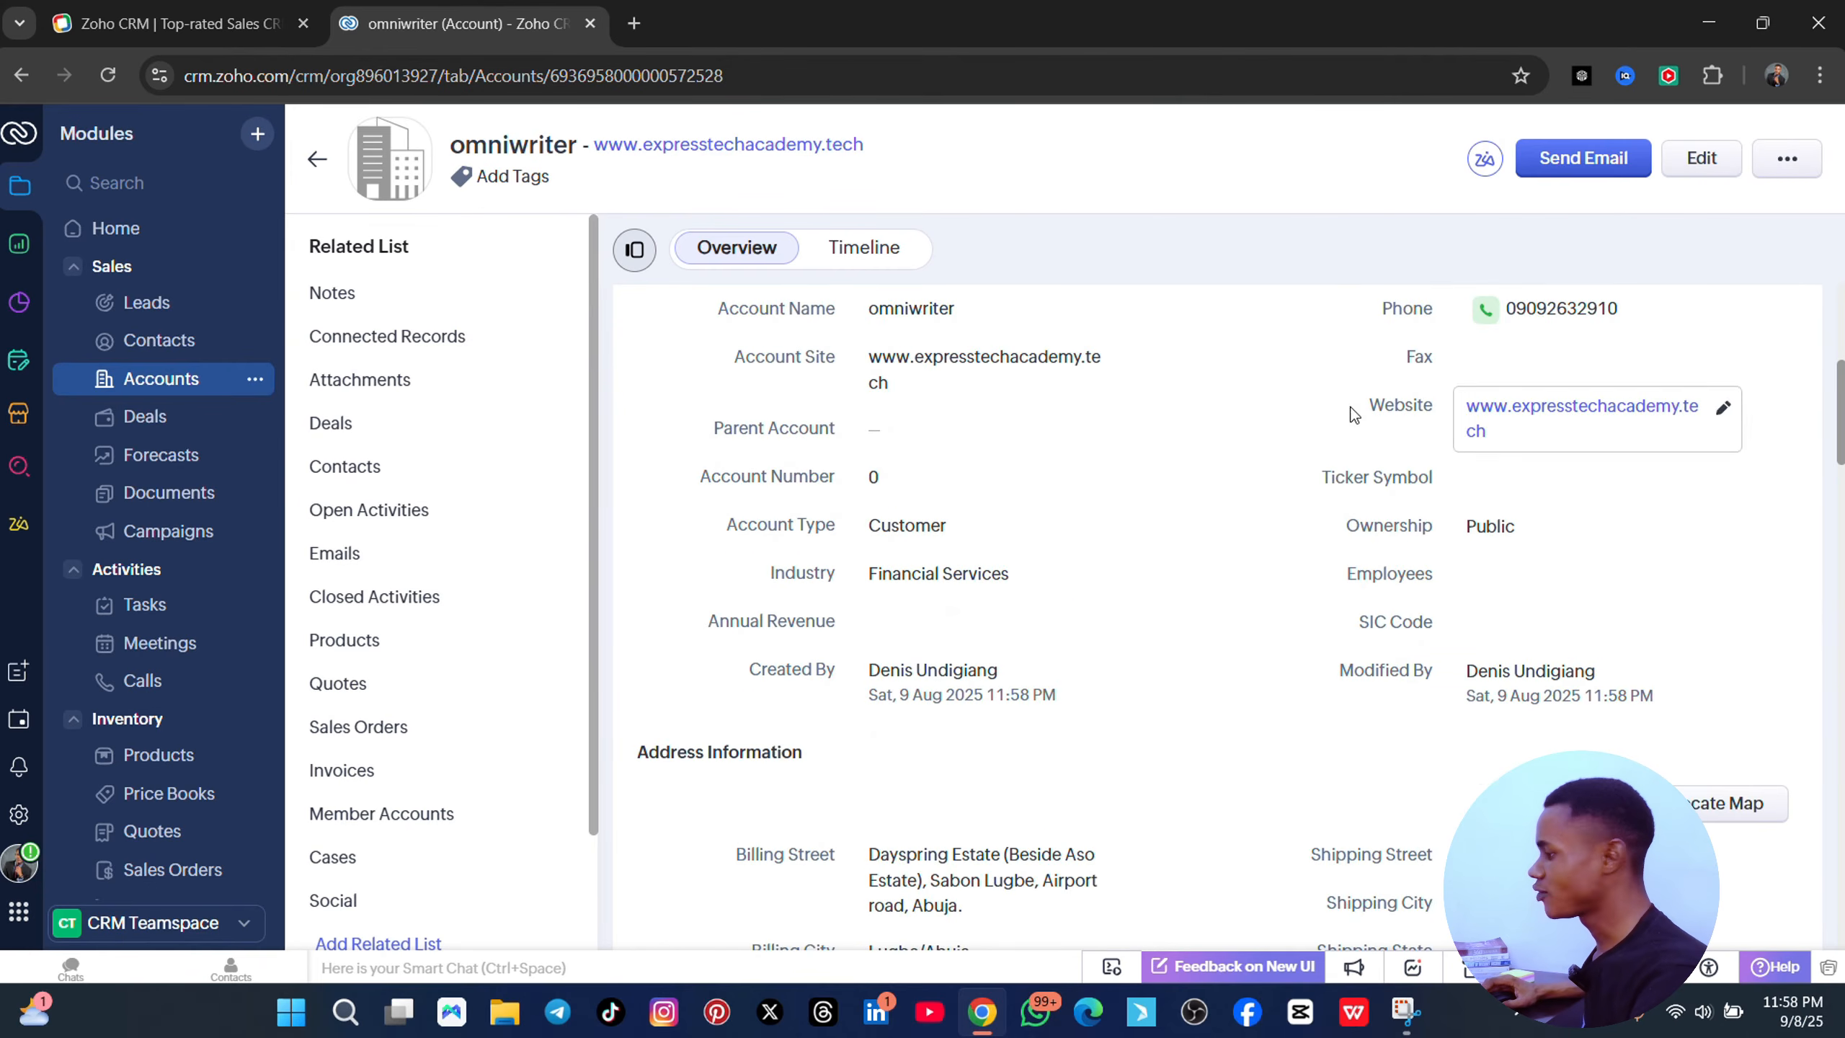
scroll(995, 458, "down", 5)
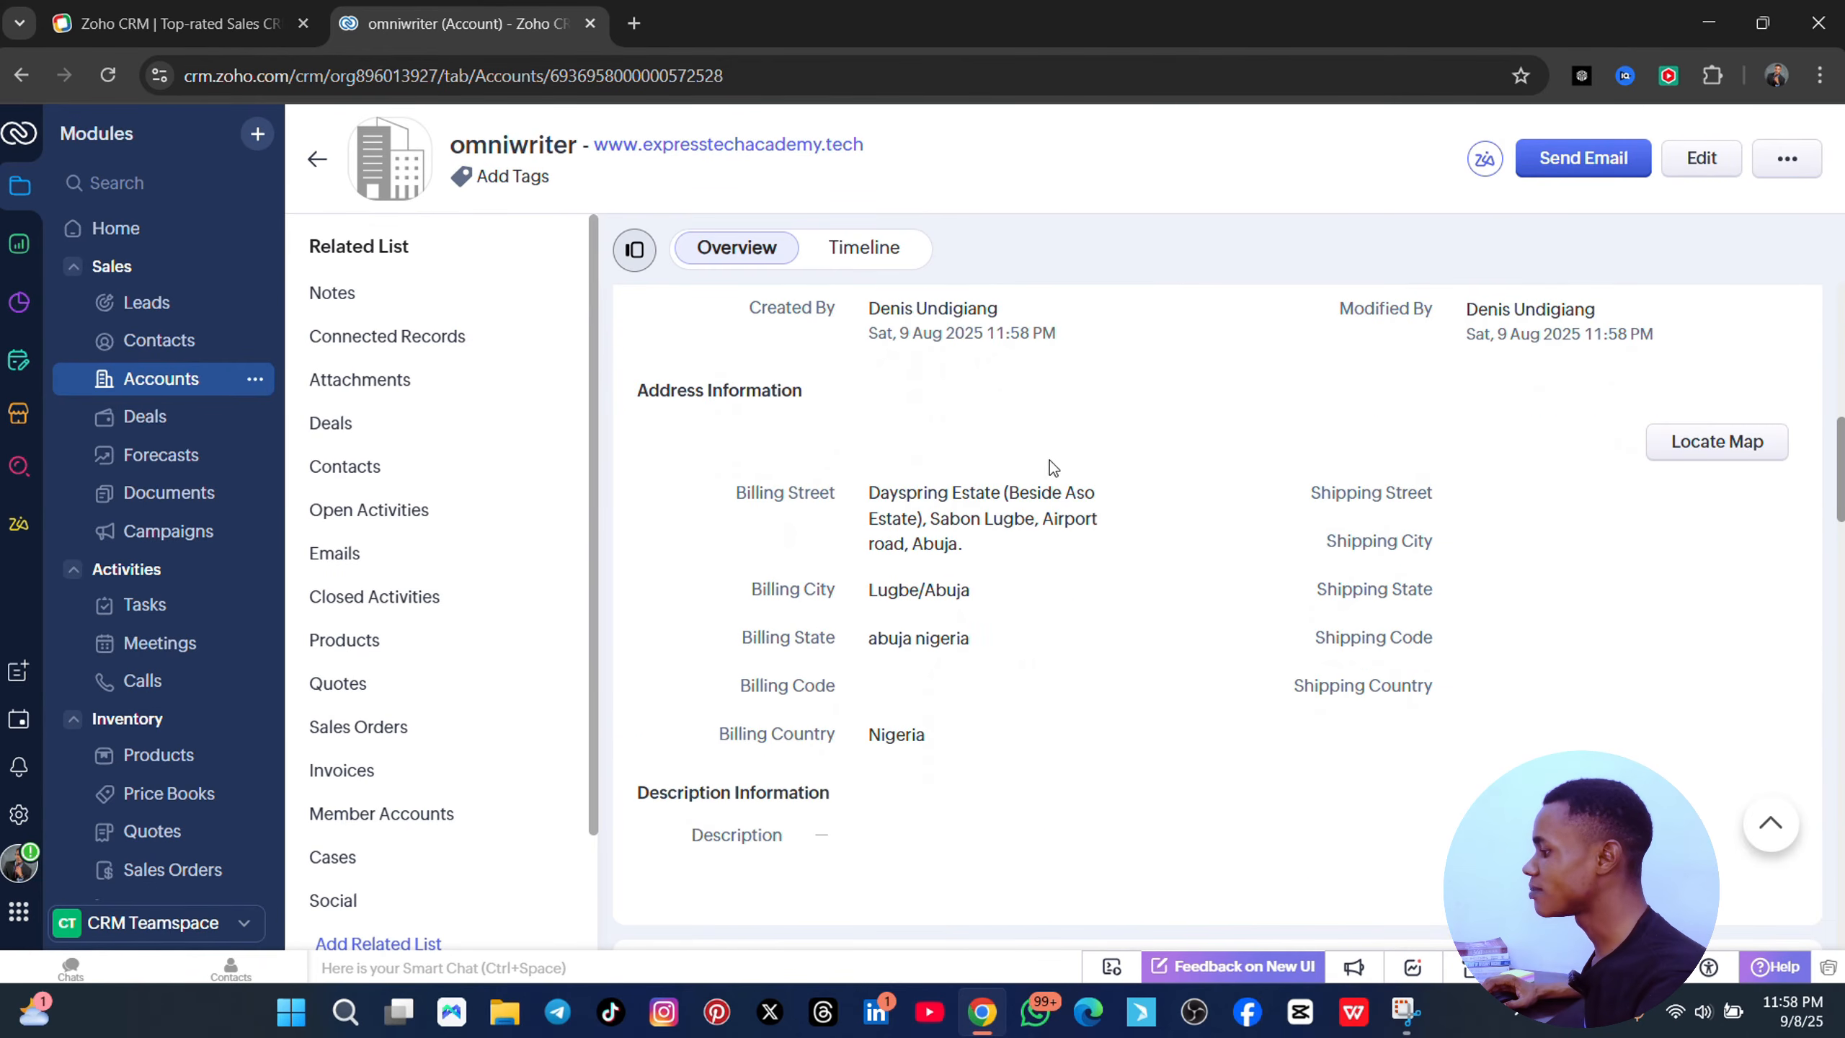
scroll(1302, 498, "down", 6)
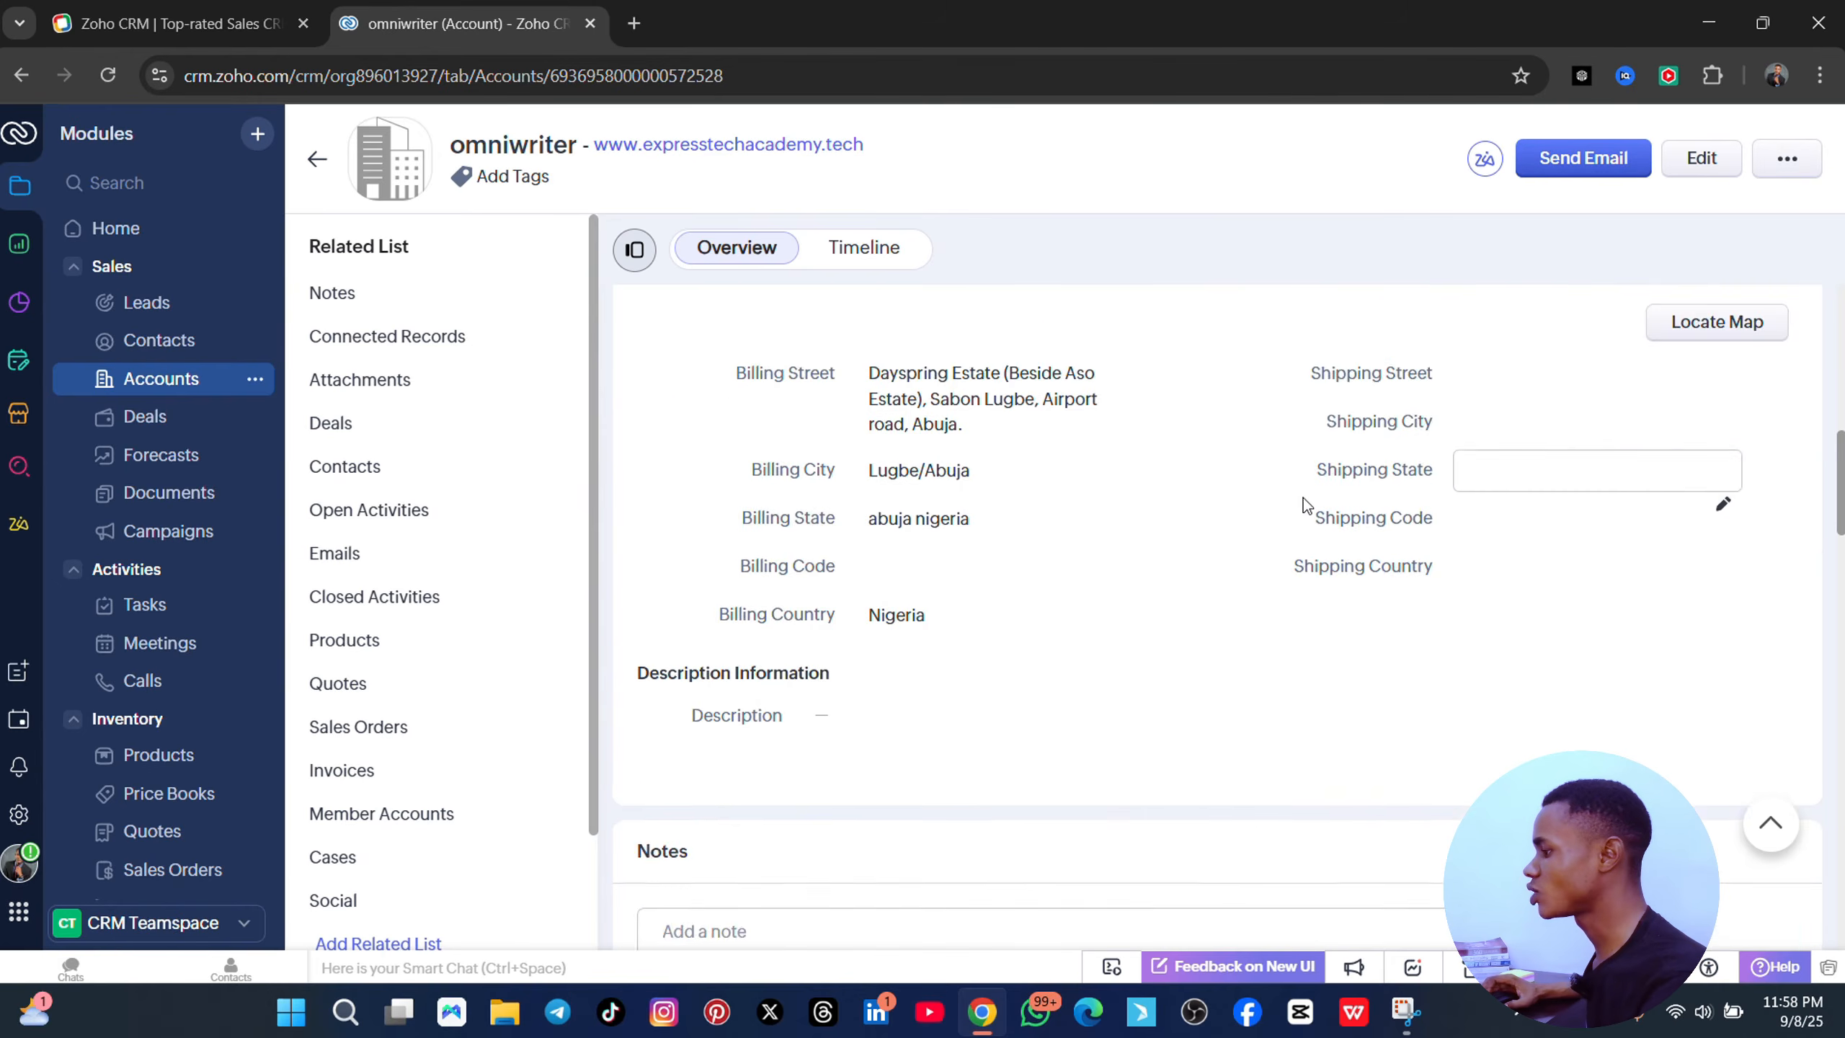
scroll(403, 443, "down", 2)
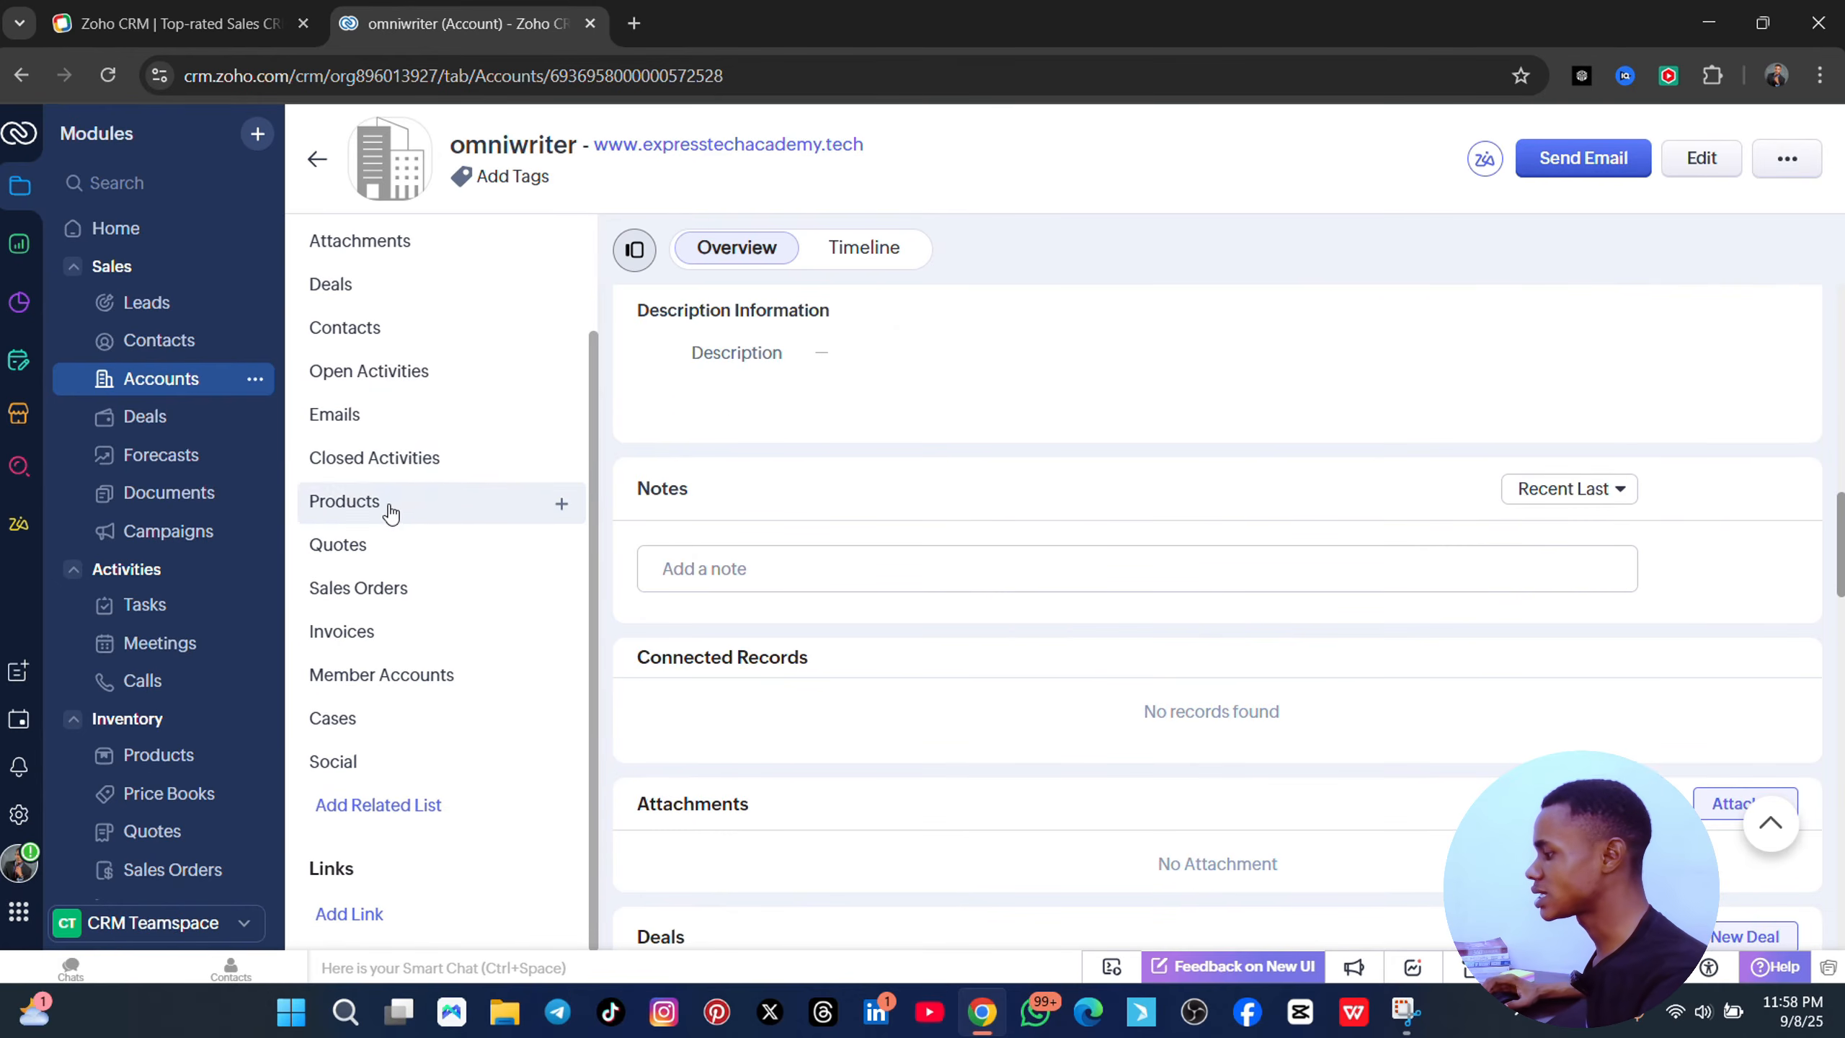
scroll(1086, 582, "down", 15)
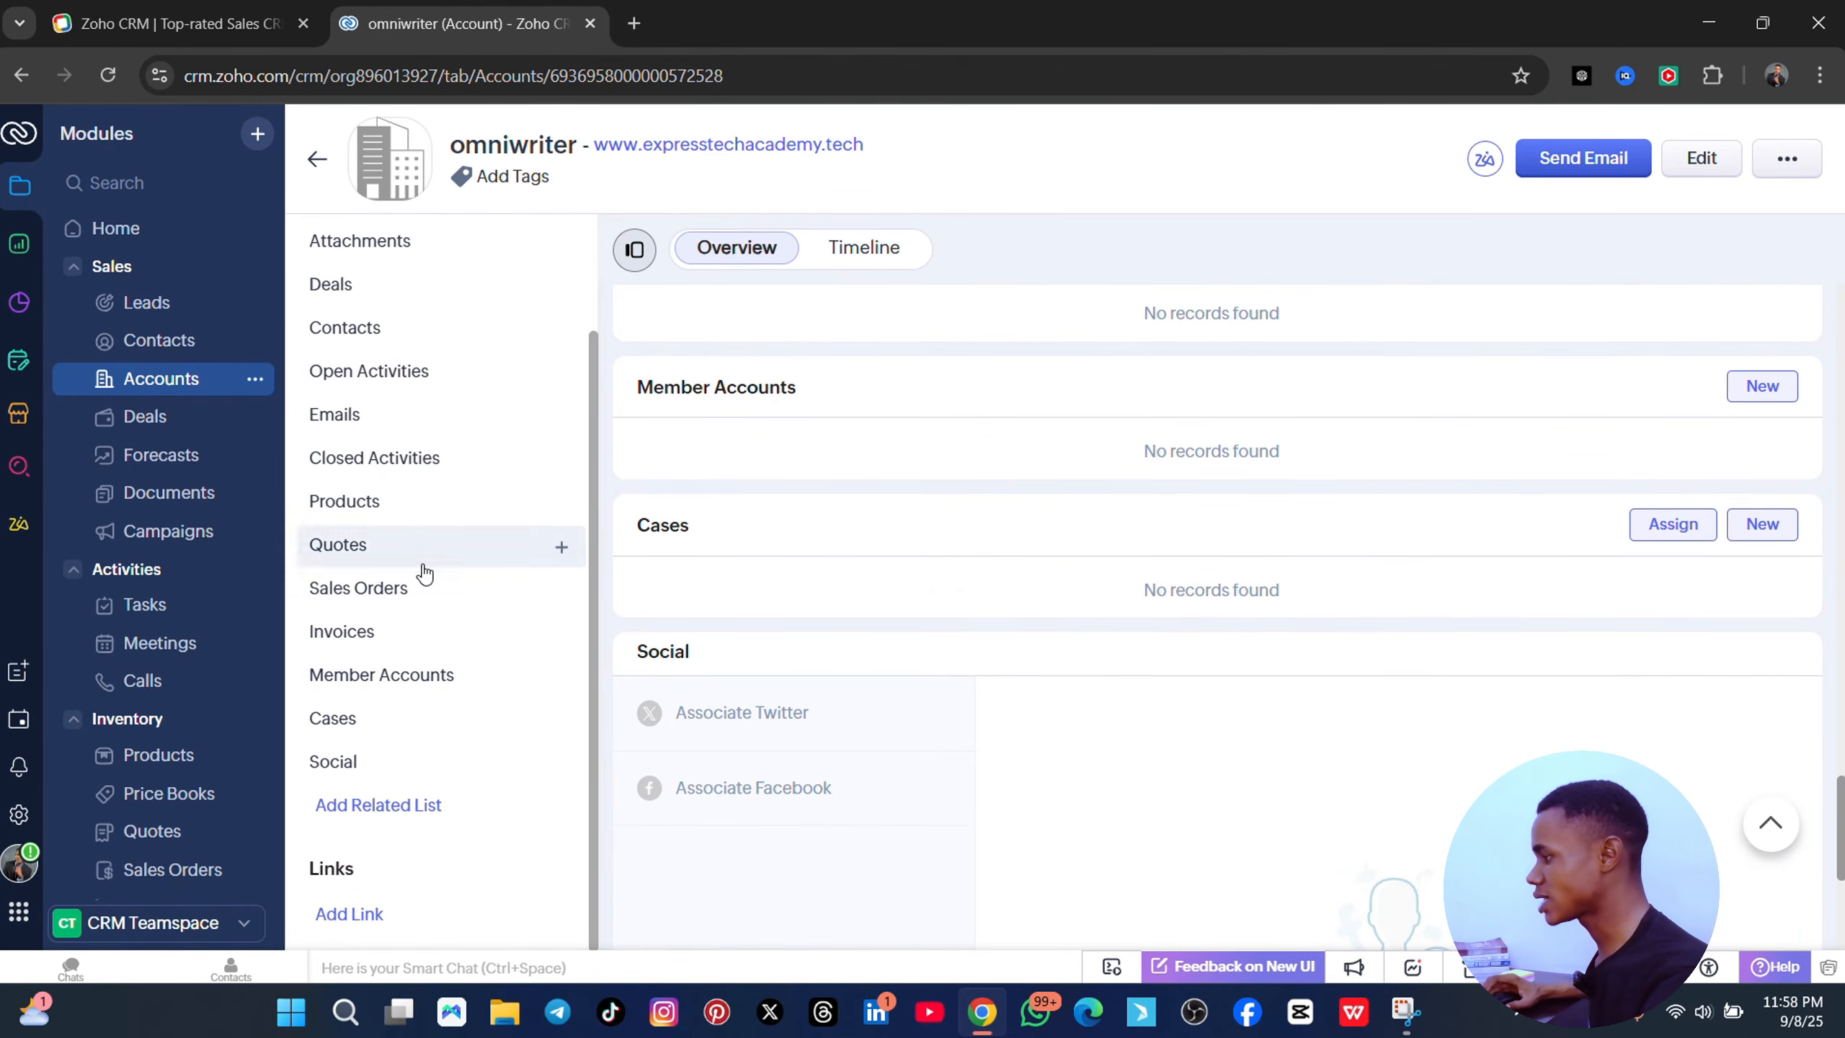
scroll(1078, 509, "up", 14)
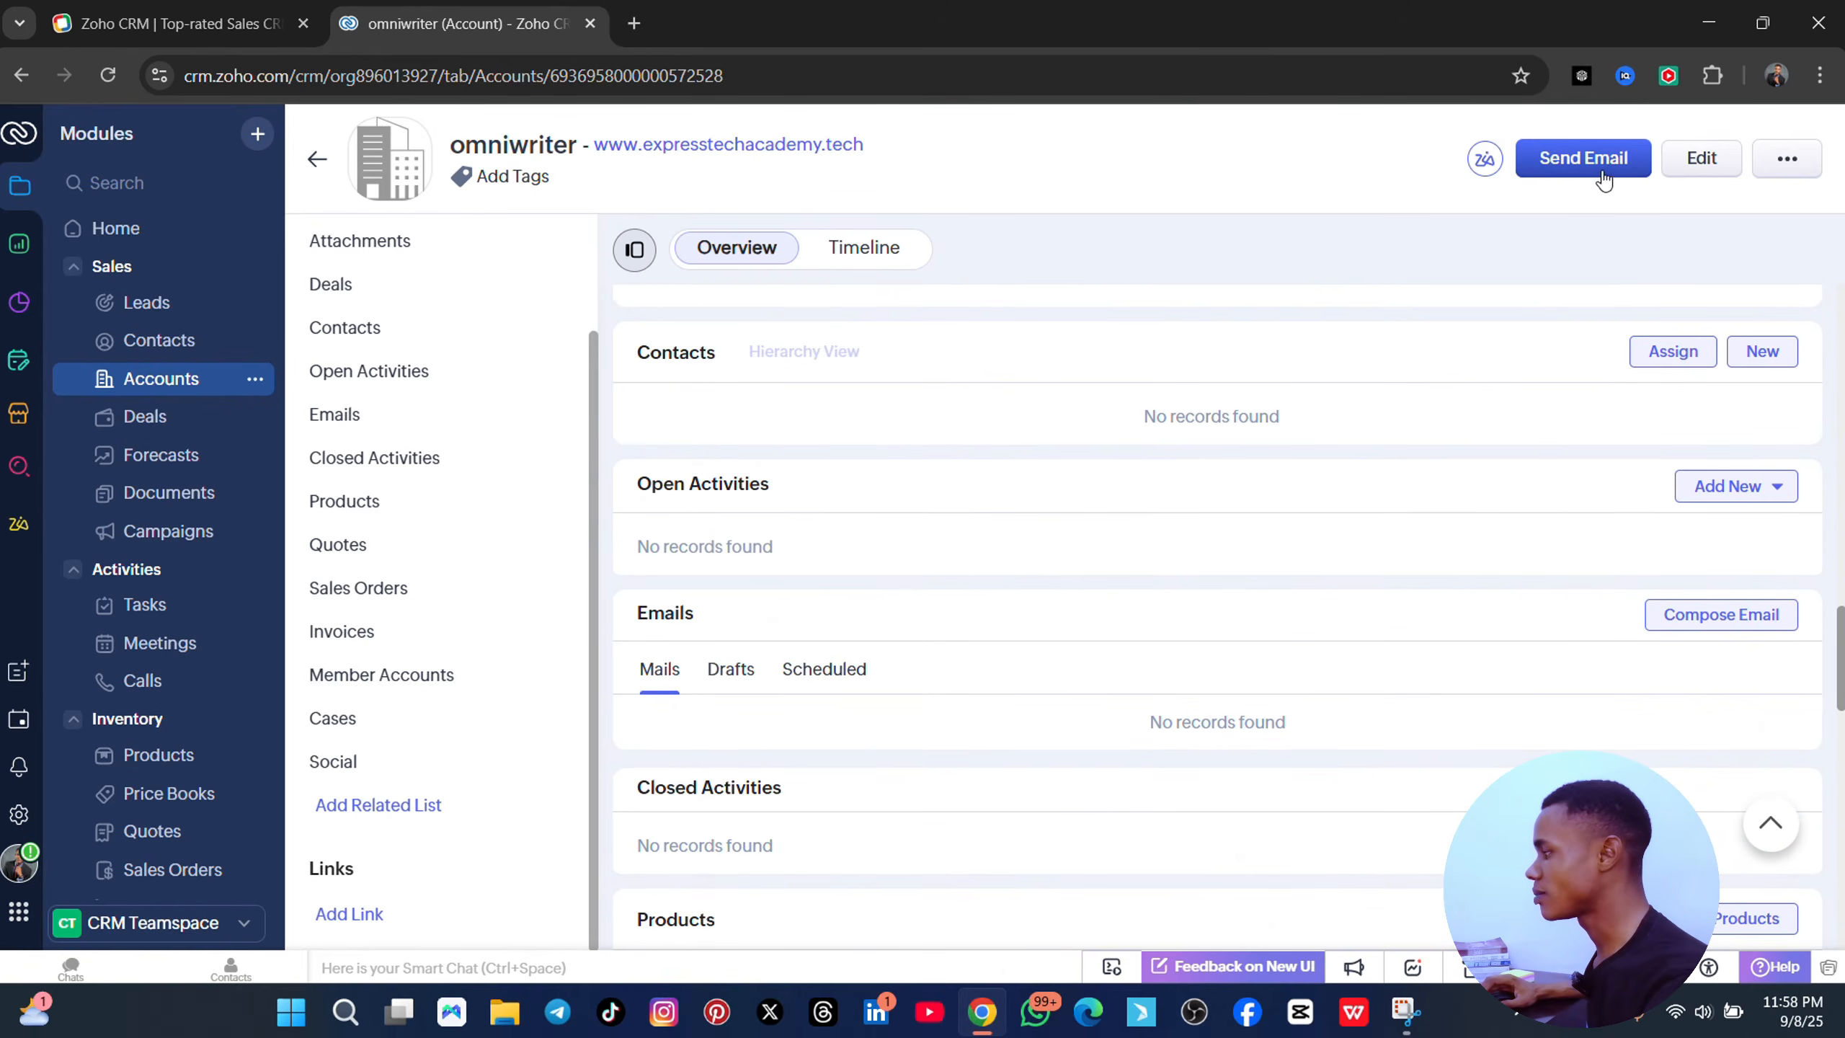
left_click(1787, 159)
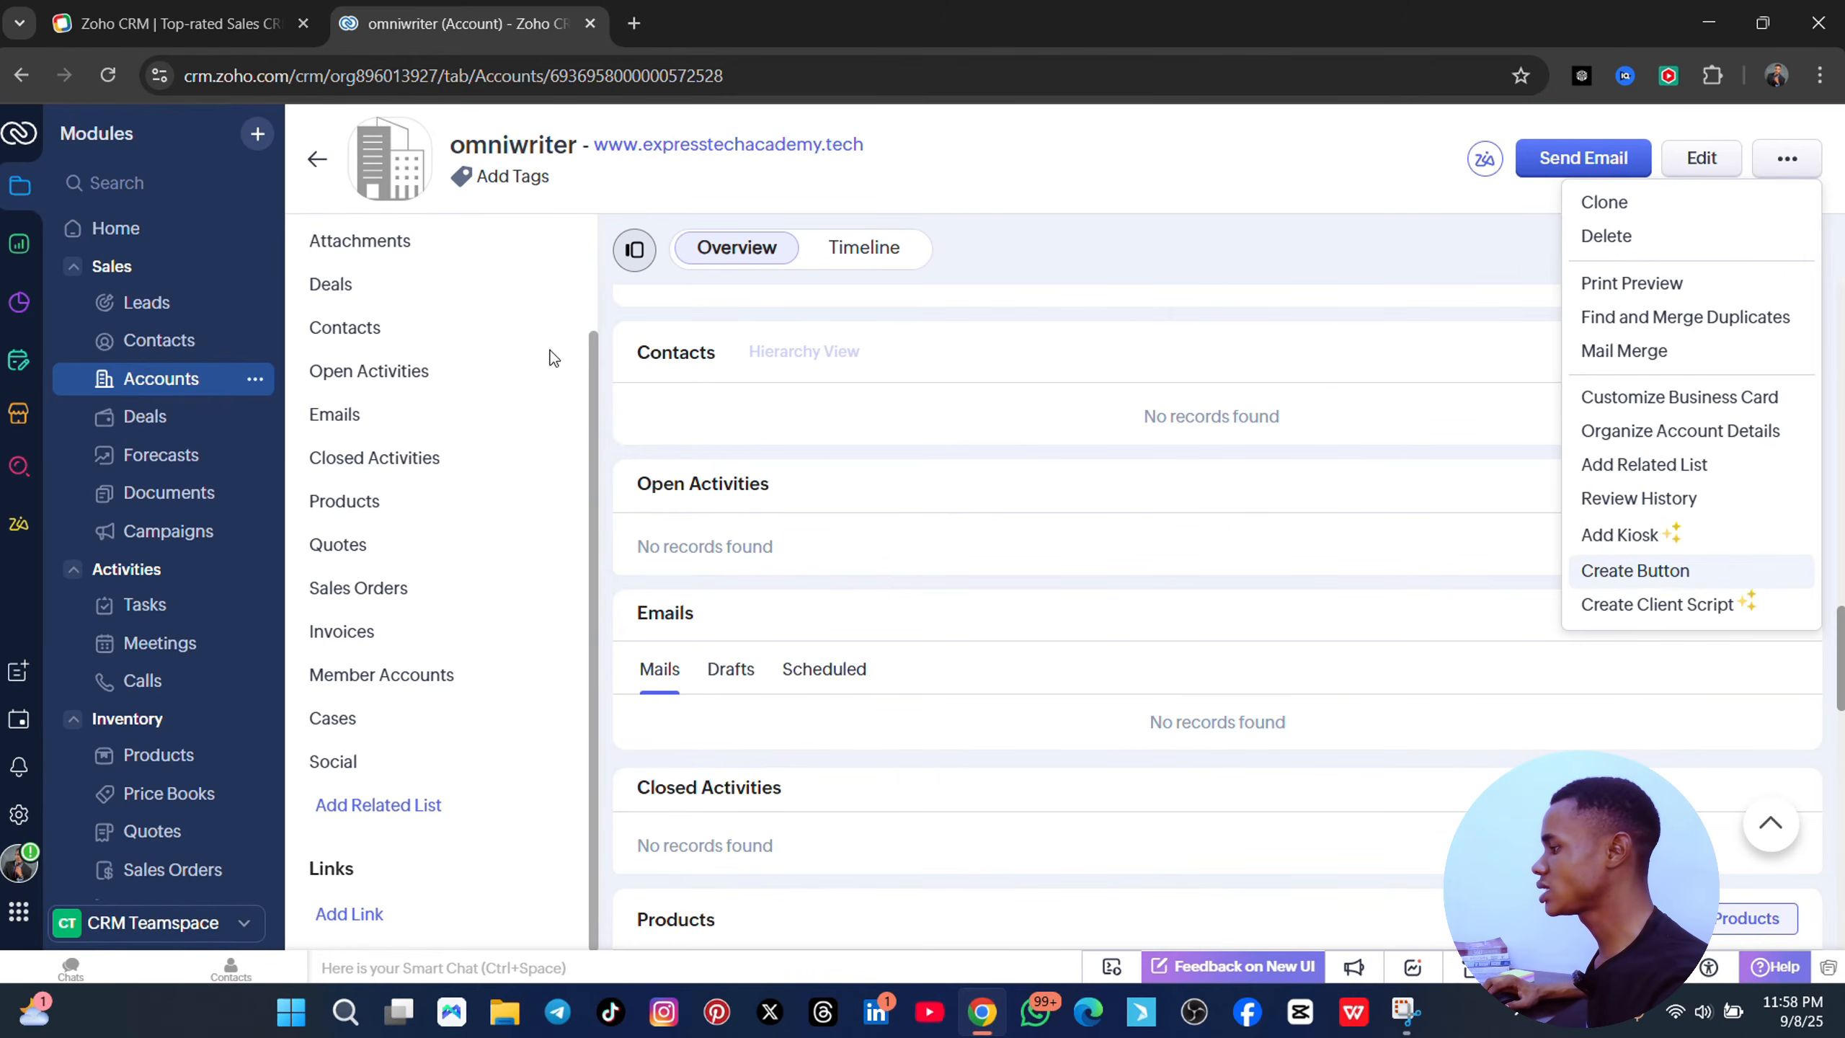
- Check the account's Attach options, then switch to the Deals kanban board
left_click(413, 244)
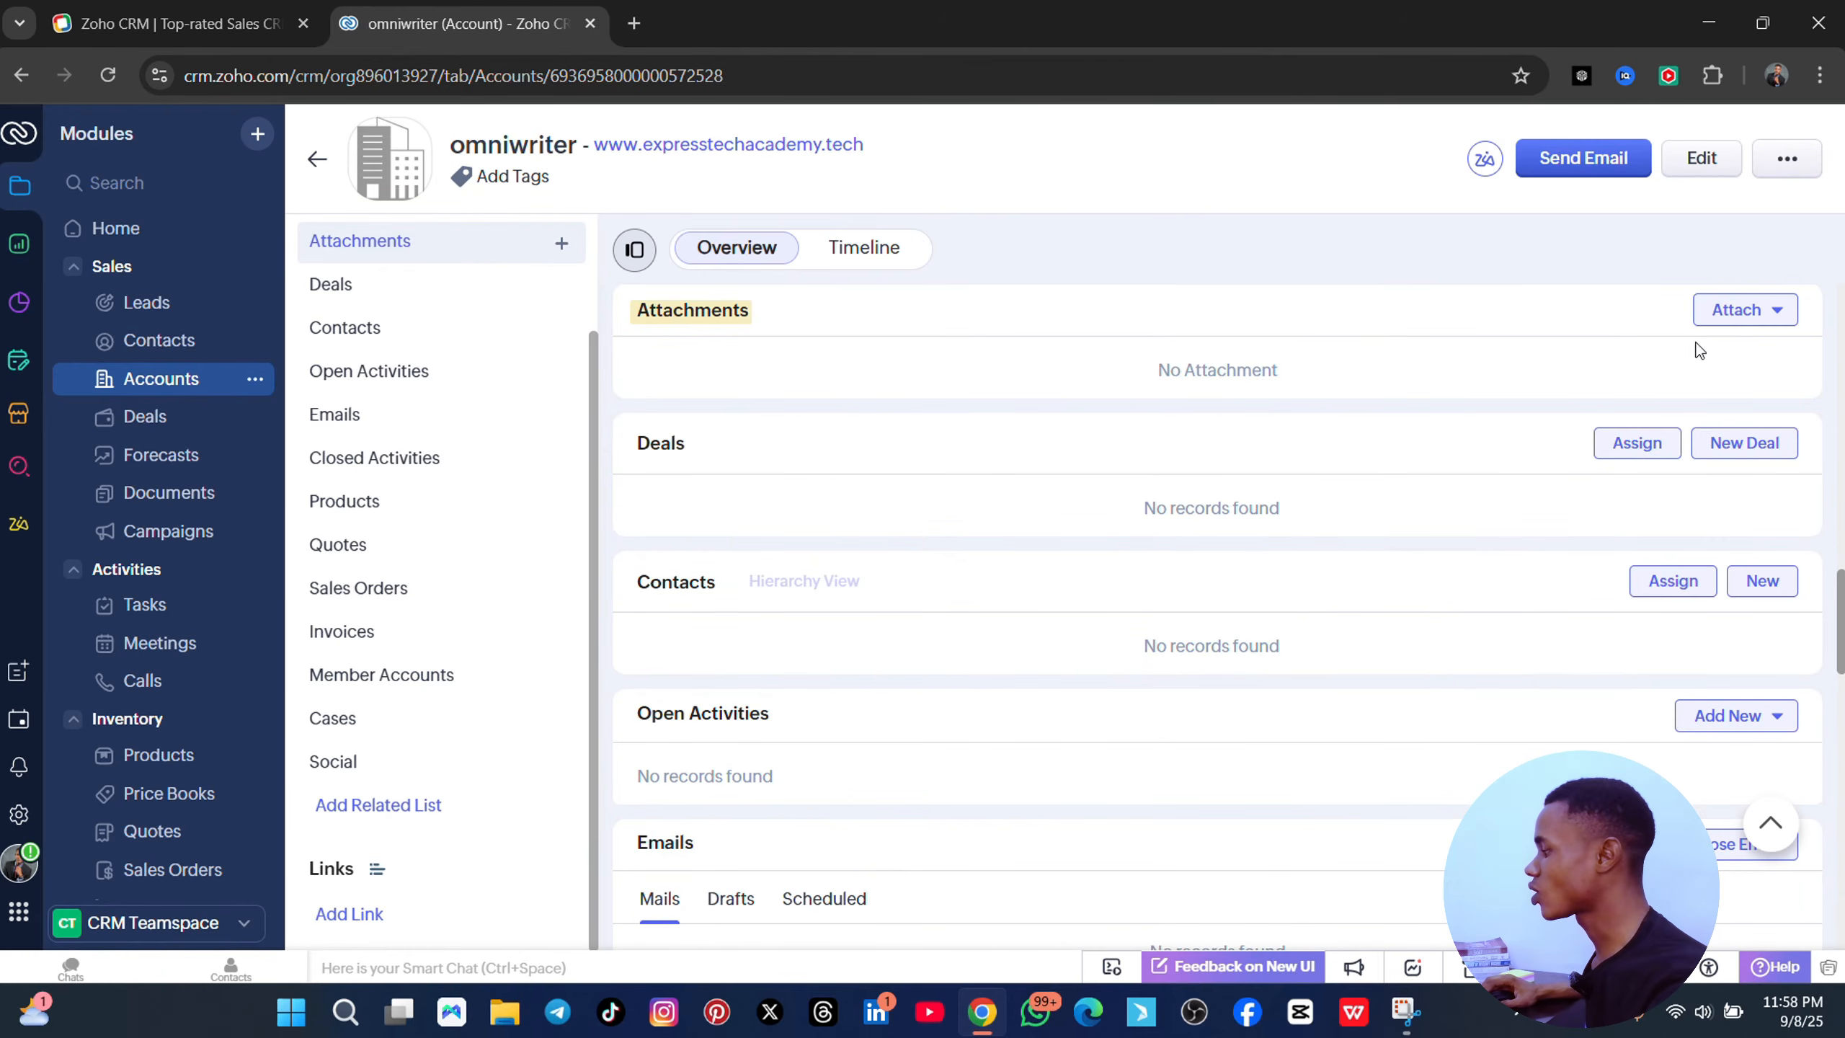
left_click(1759, 311)
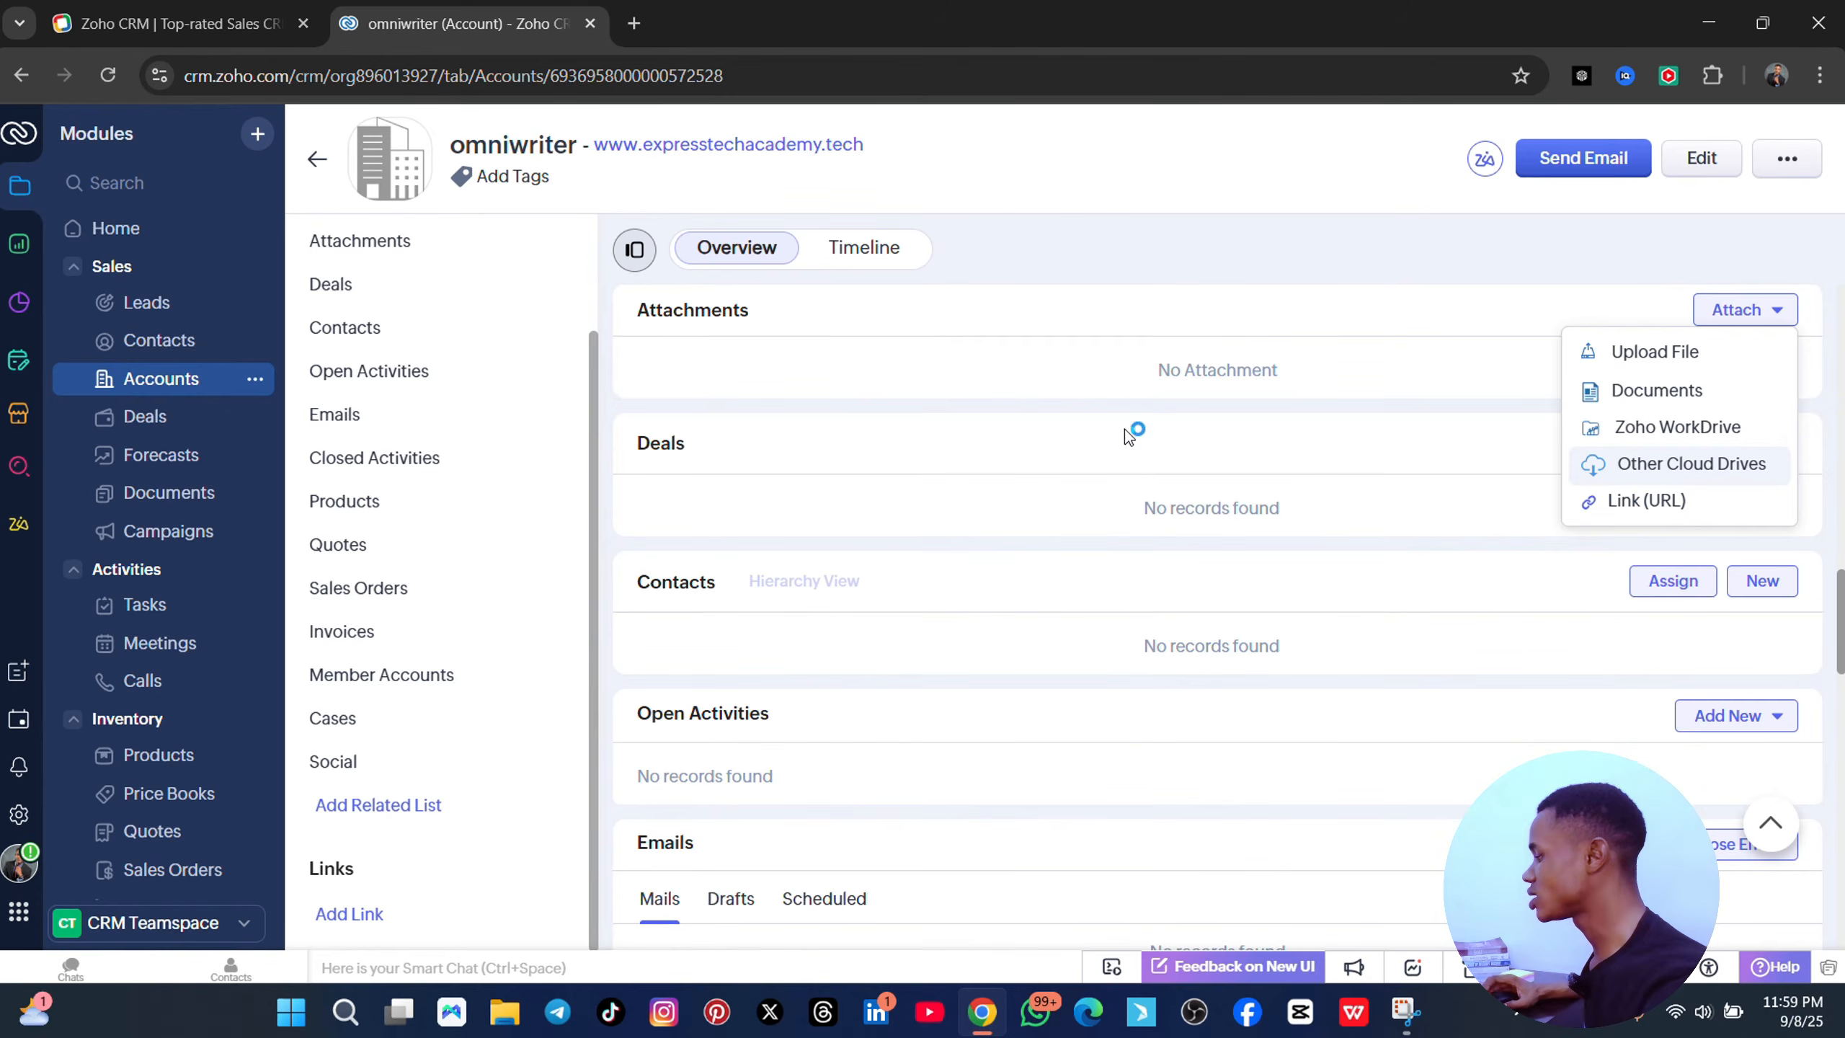
left_click(165, 416)
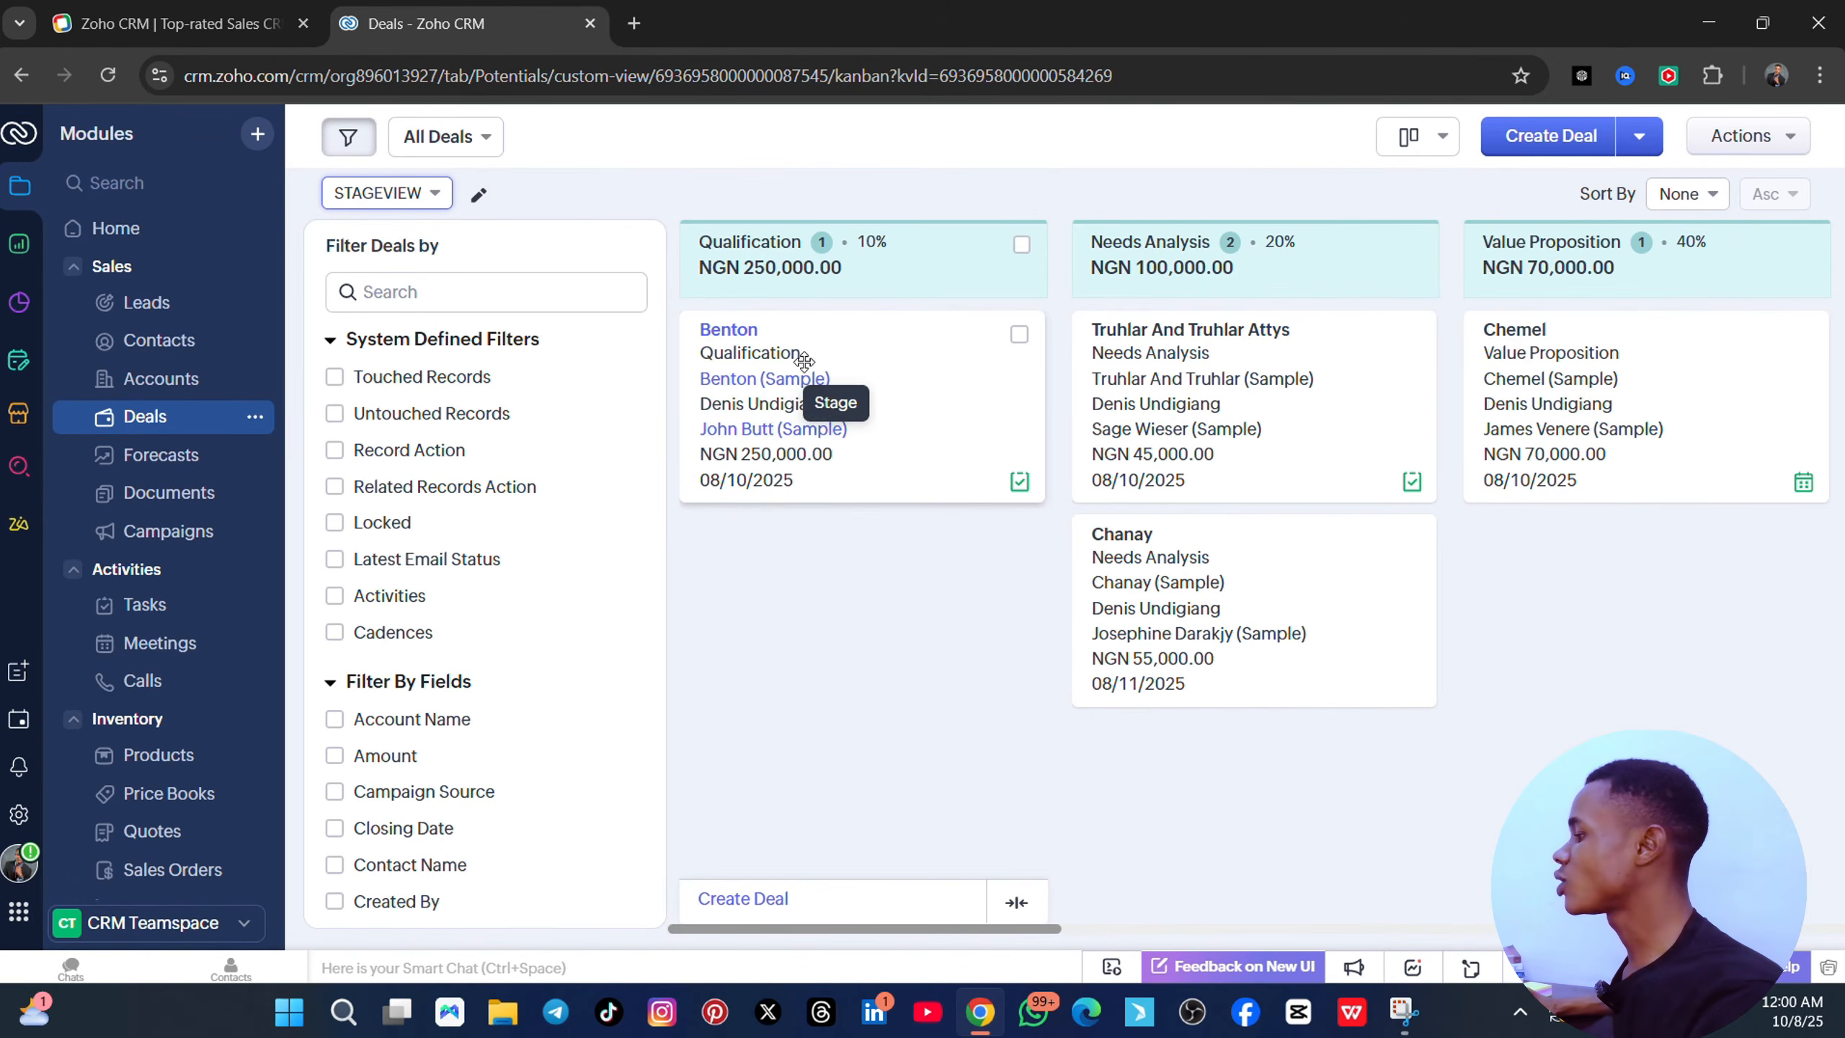
- Drag the Benton deal card into the Needs Analysis stage
left_click_drag(803, 362, 1358, 595)
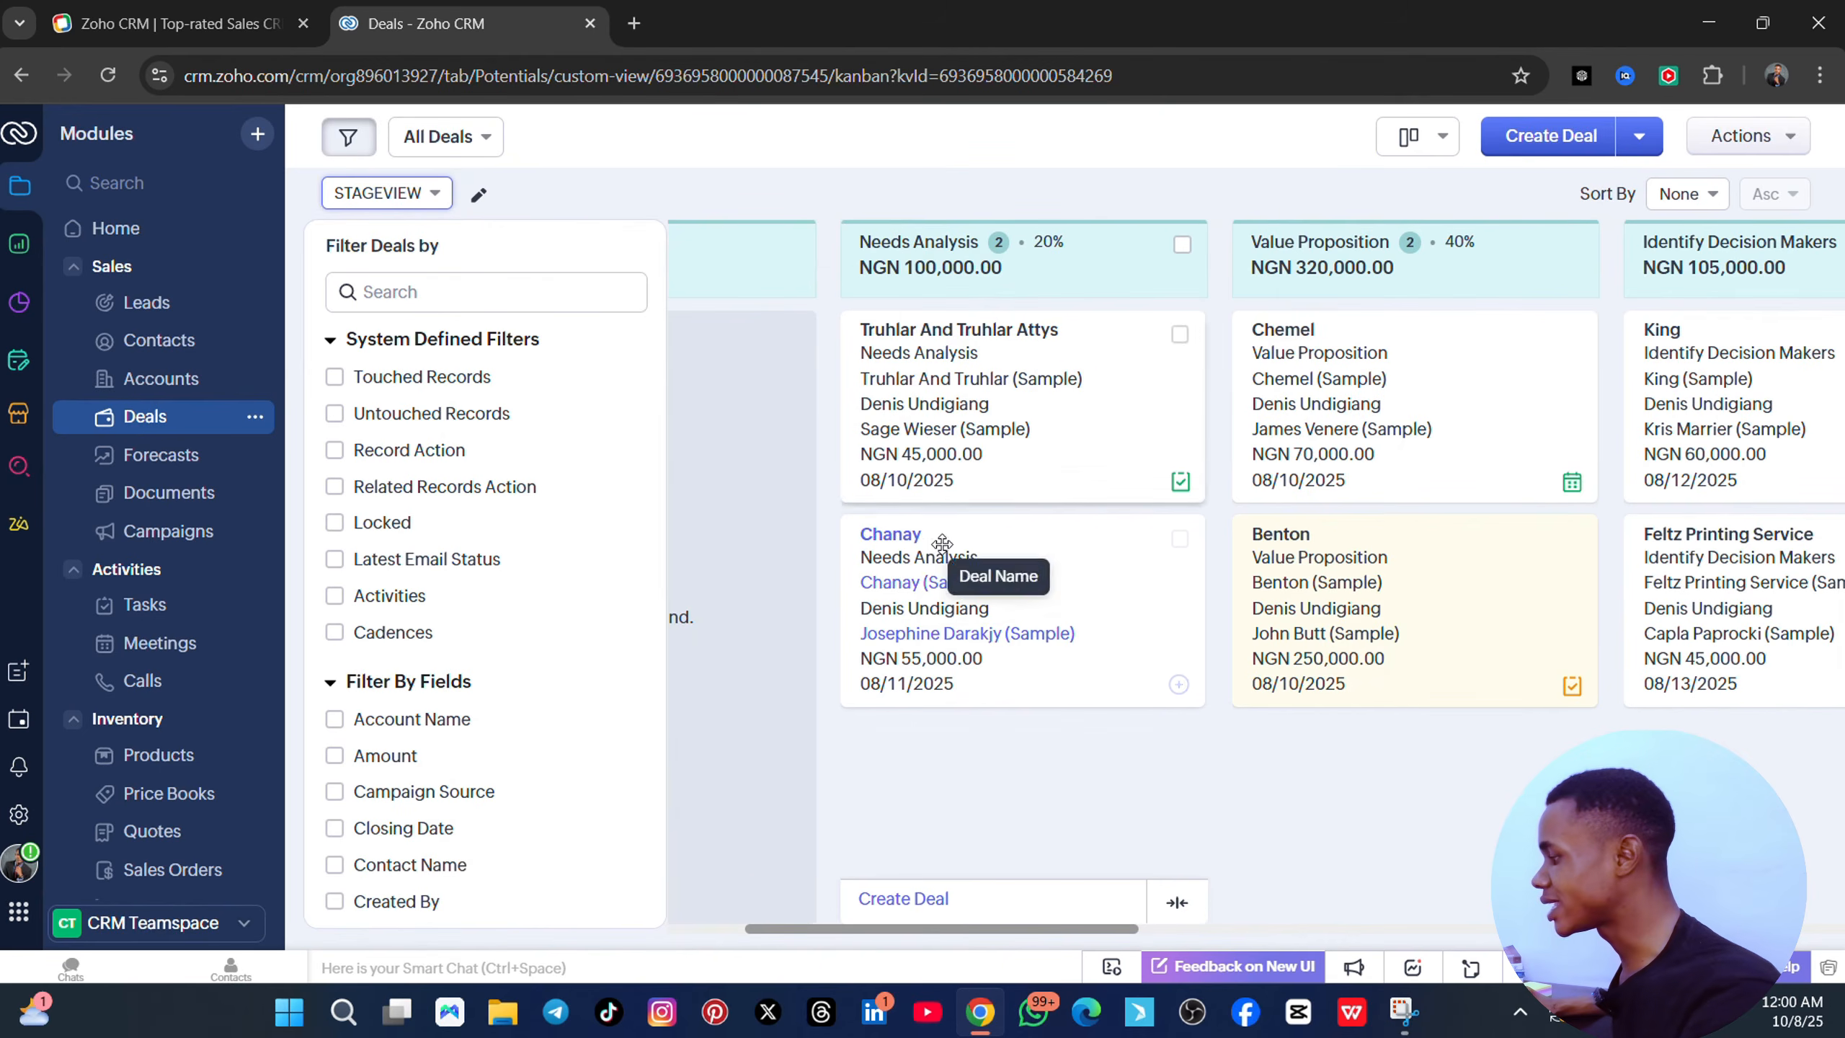
left_click_drag(1307, 642, 1045, 799)
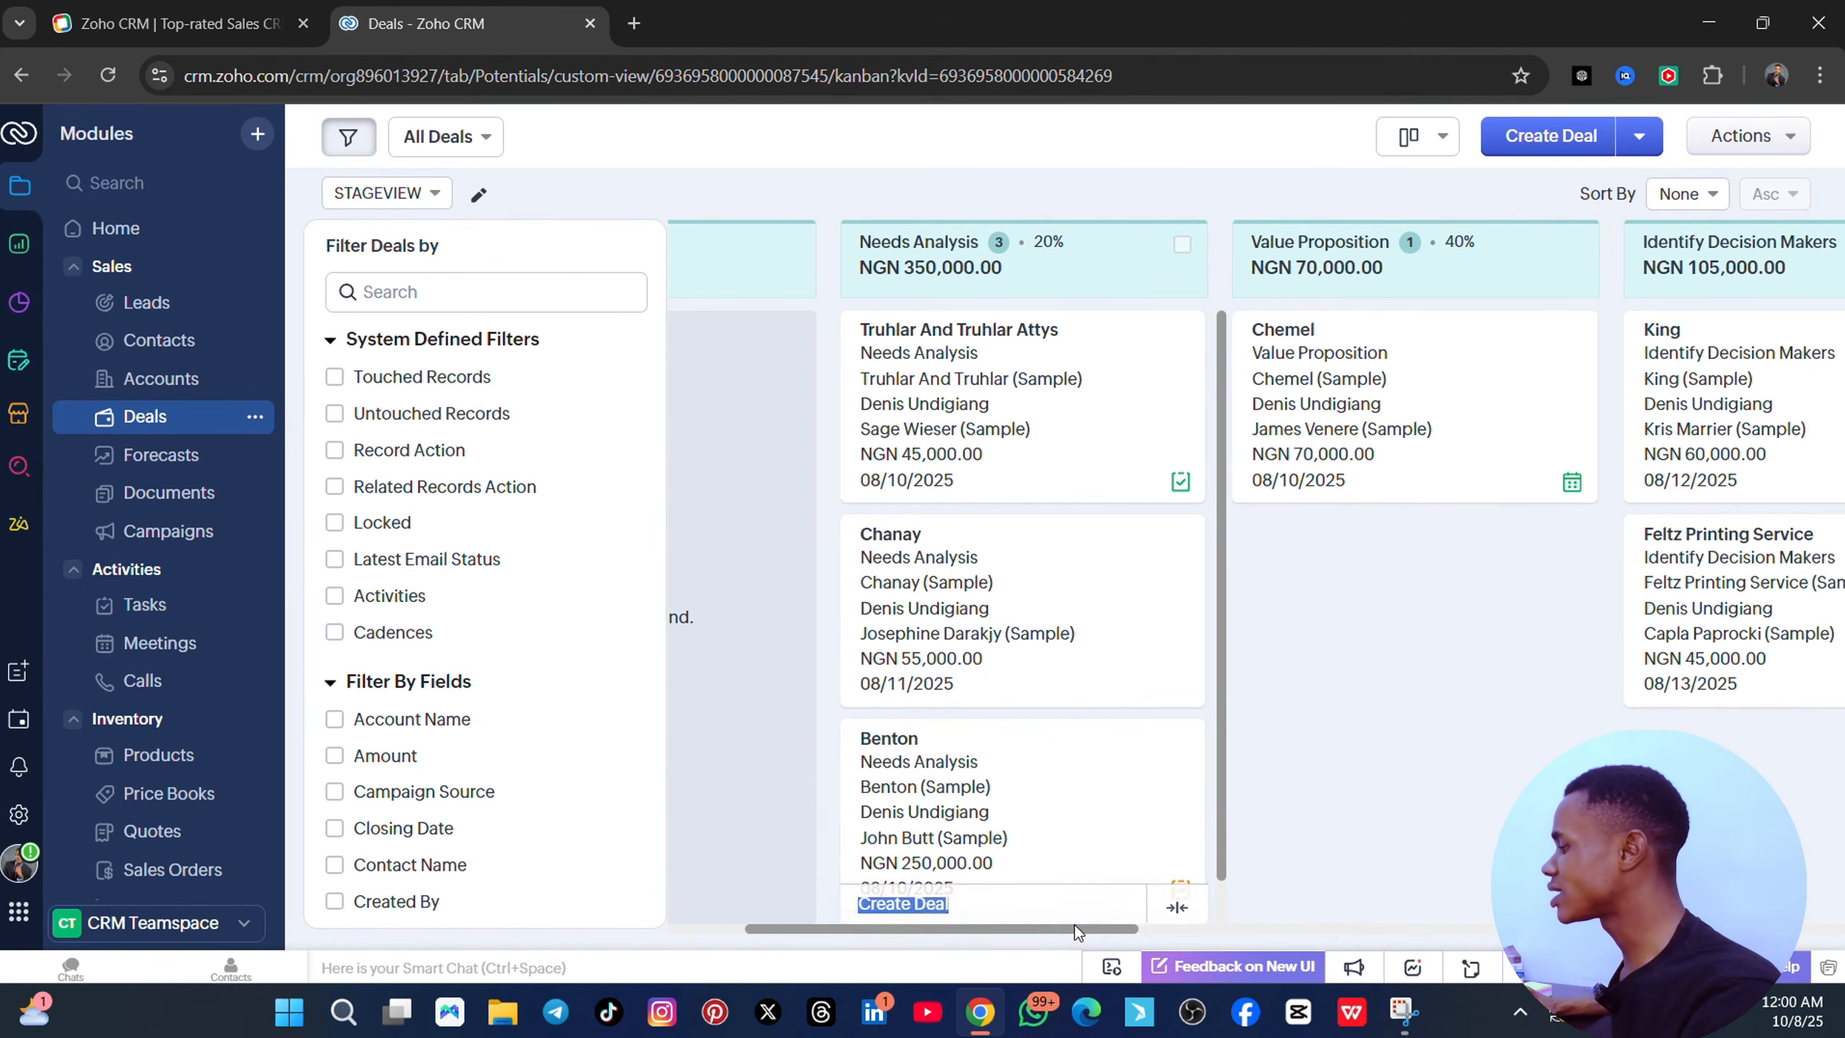
left_click_drag(1034, 932, 1797, 965)
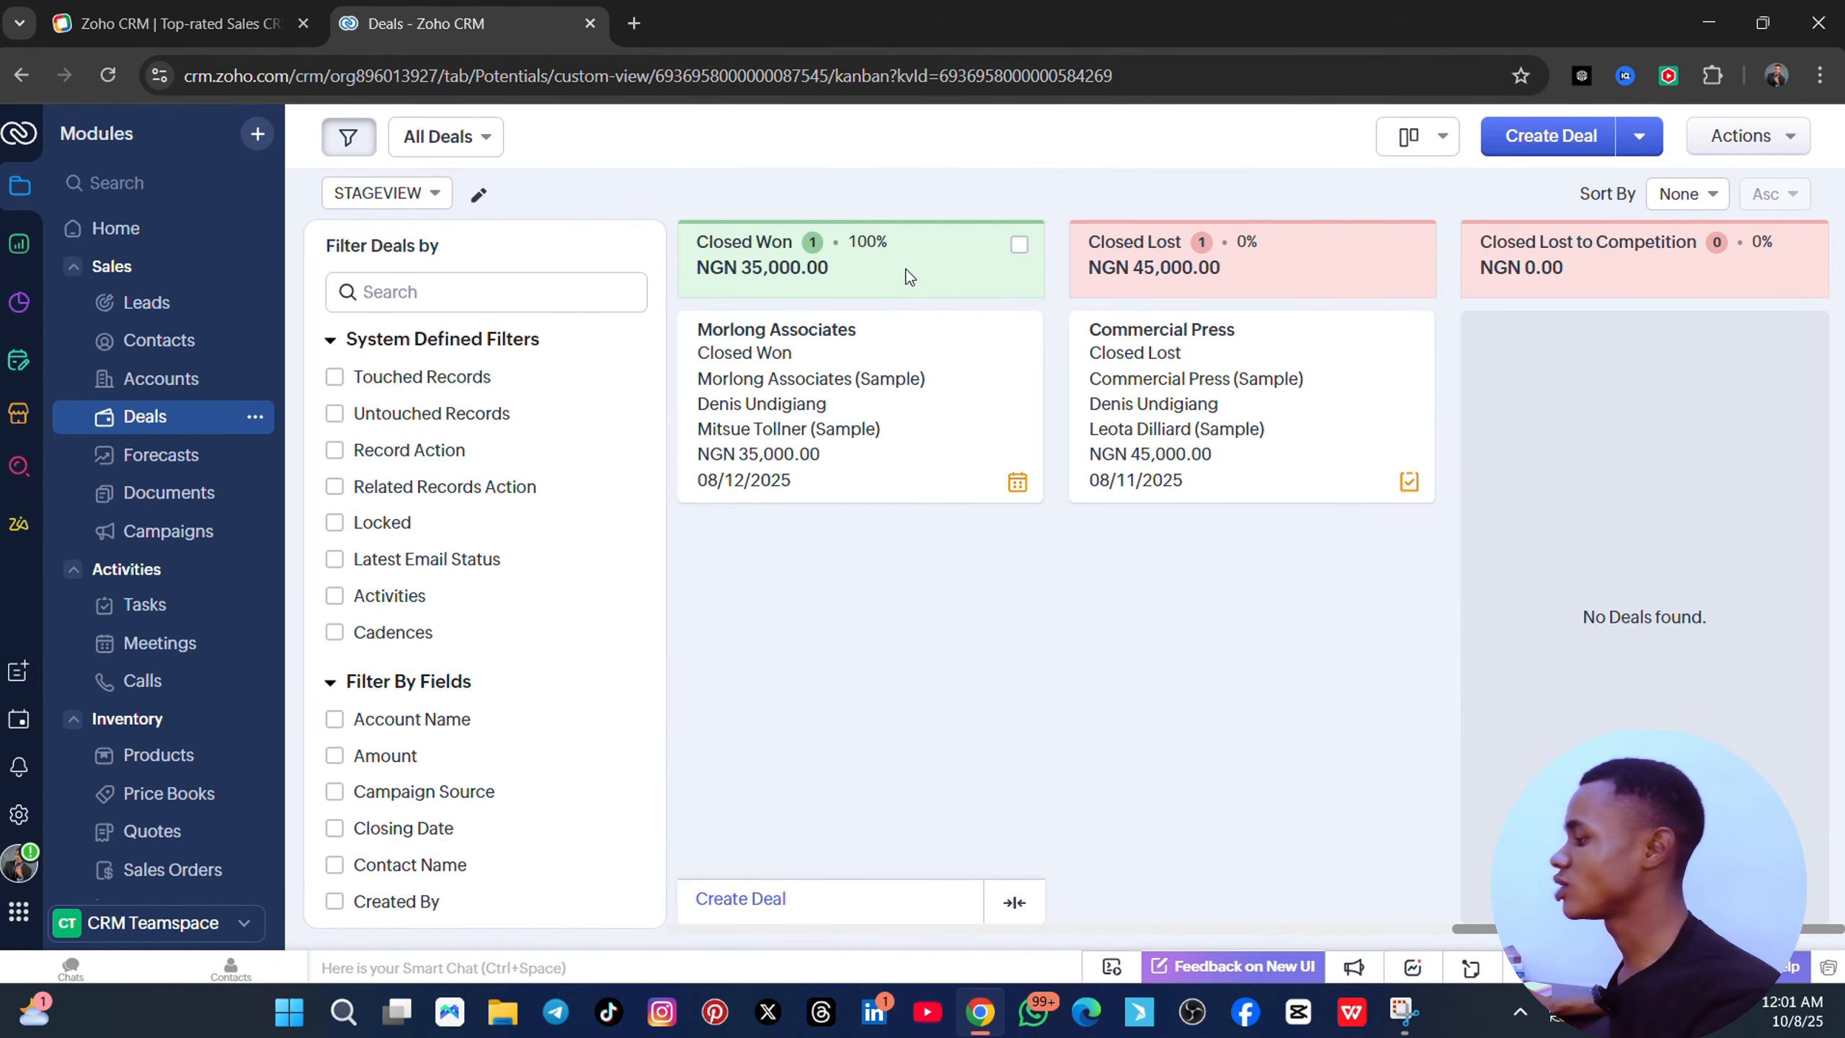
- Move the Morlong Associates deal to Closed Lost and save its verification details
left_click_drag(943, 375, 1326, 601)
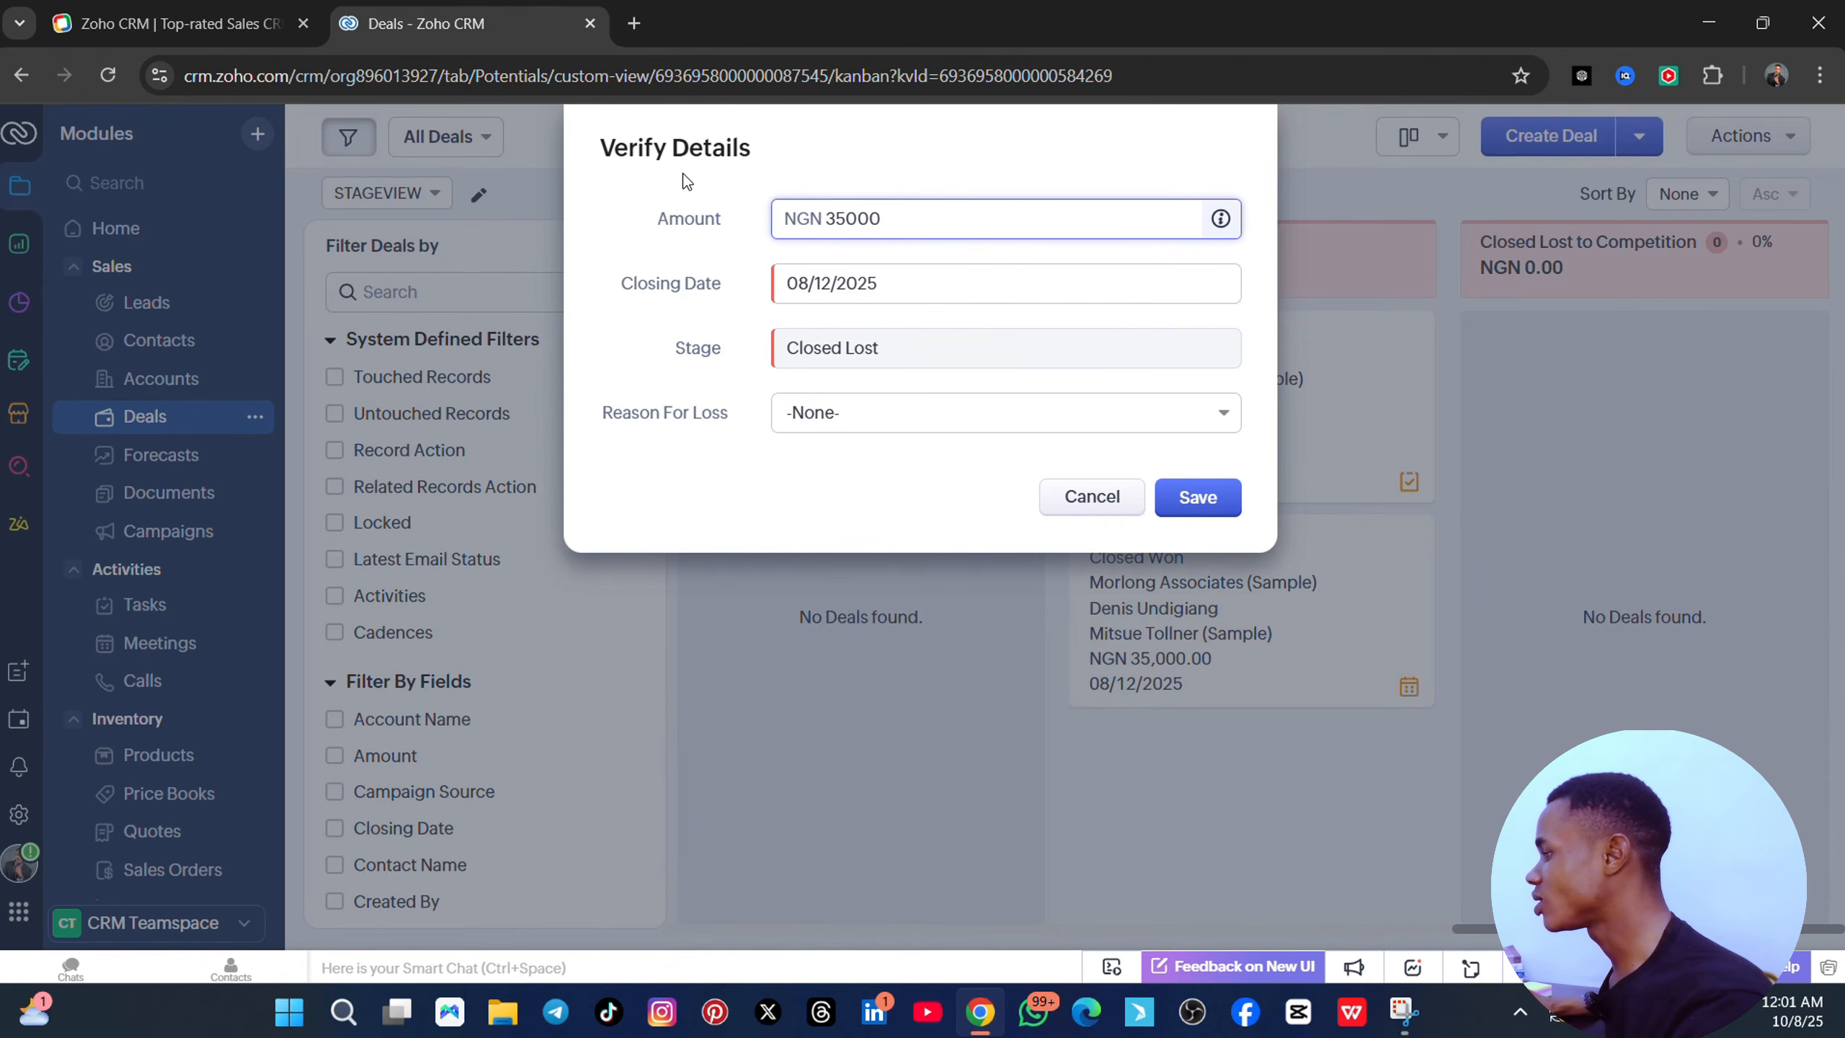
left_click(1099, 351)
left_click(1217, 509)
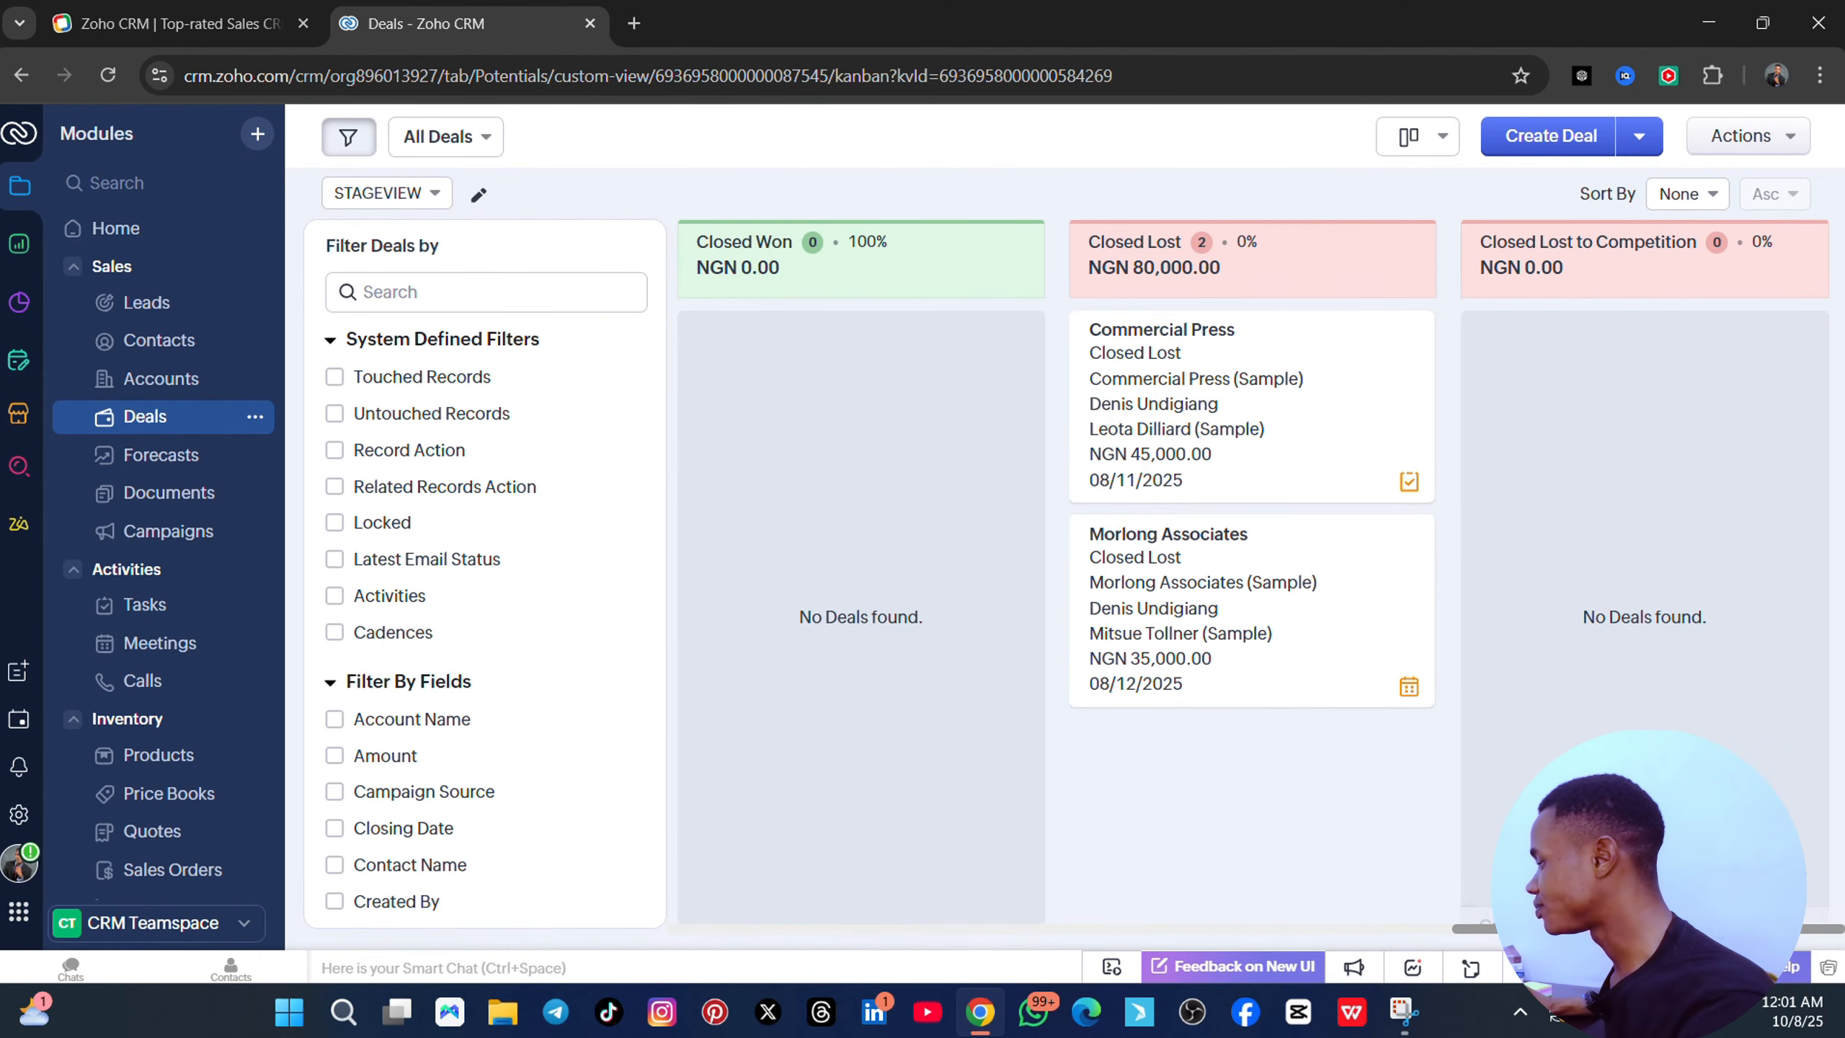
left_click_drag(1522, 929, 1355, 935)
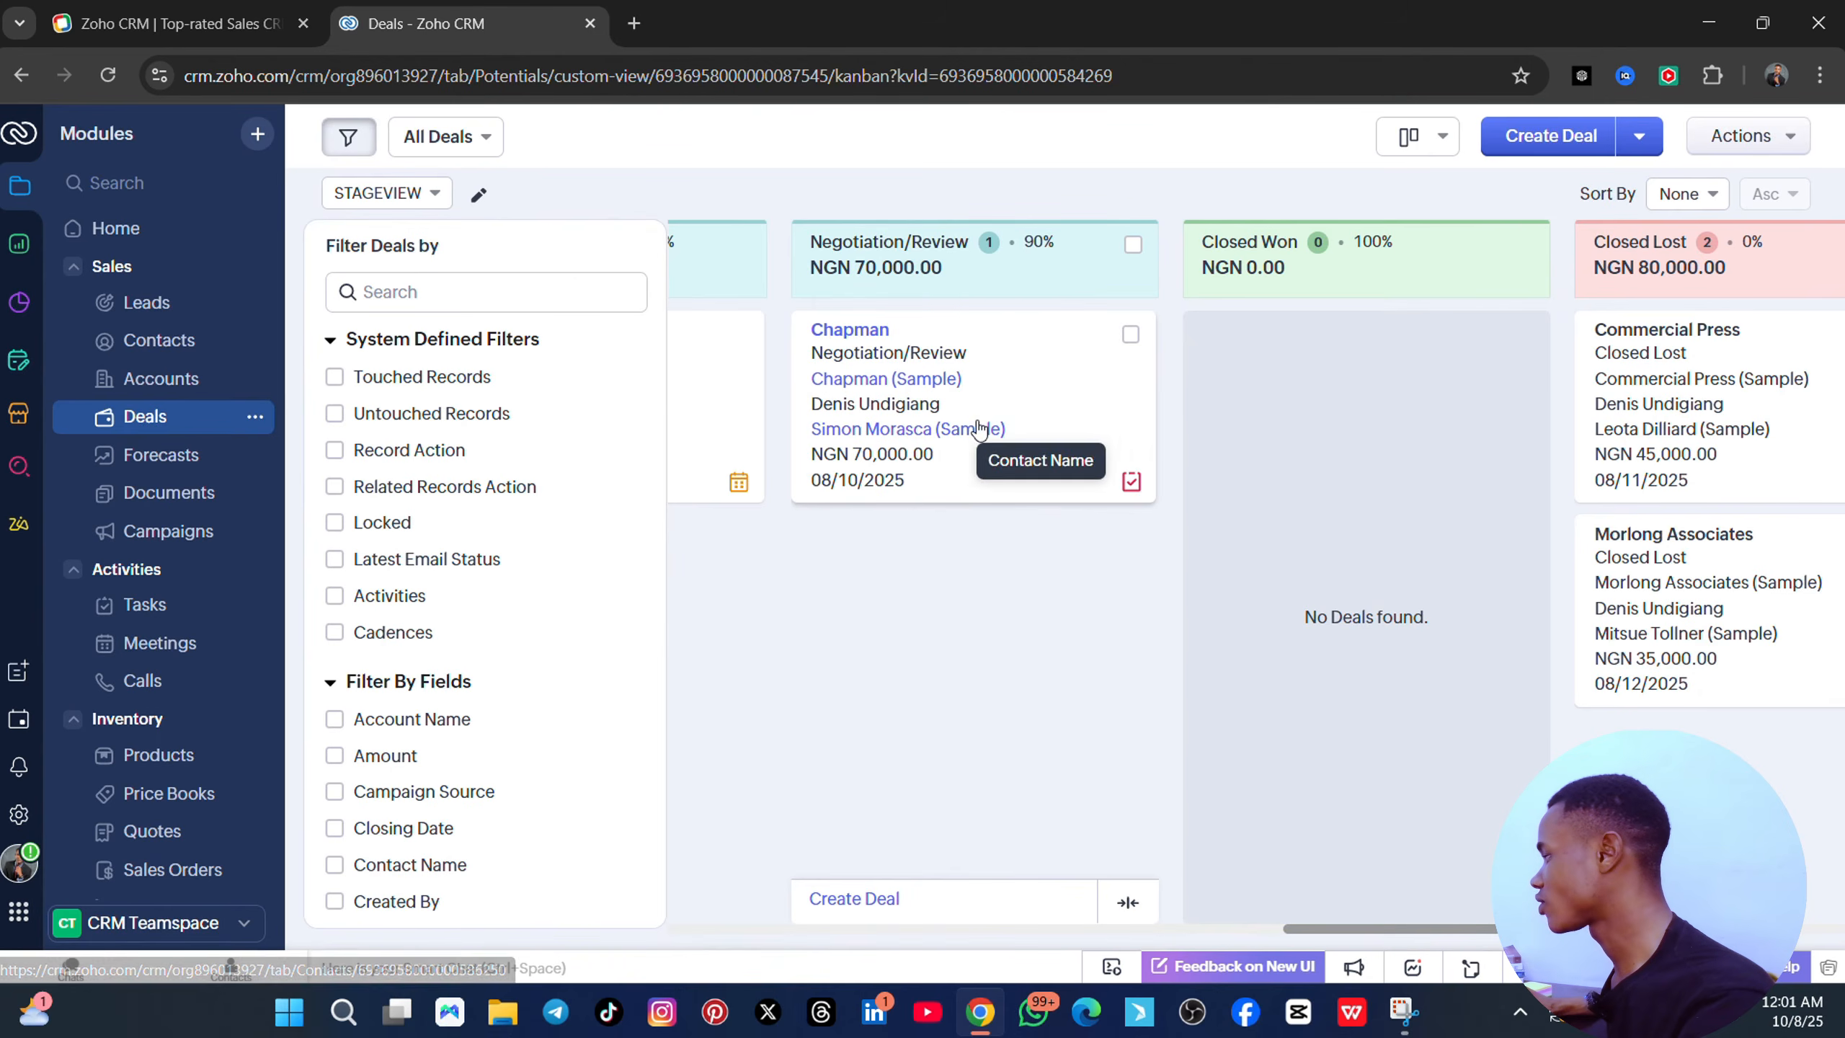
- Drag Morlong Associates into Closed Lost to Competition and save the verification details
left_click_drag(988, 429, 1591, 580)
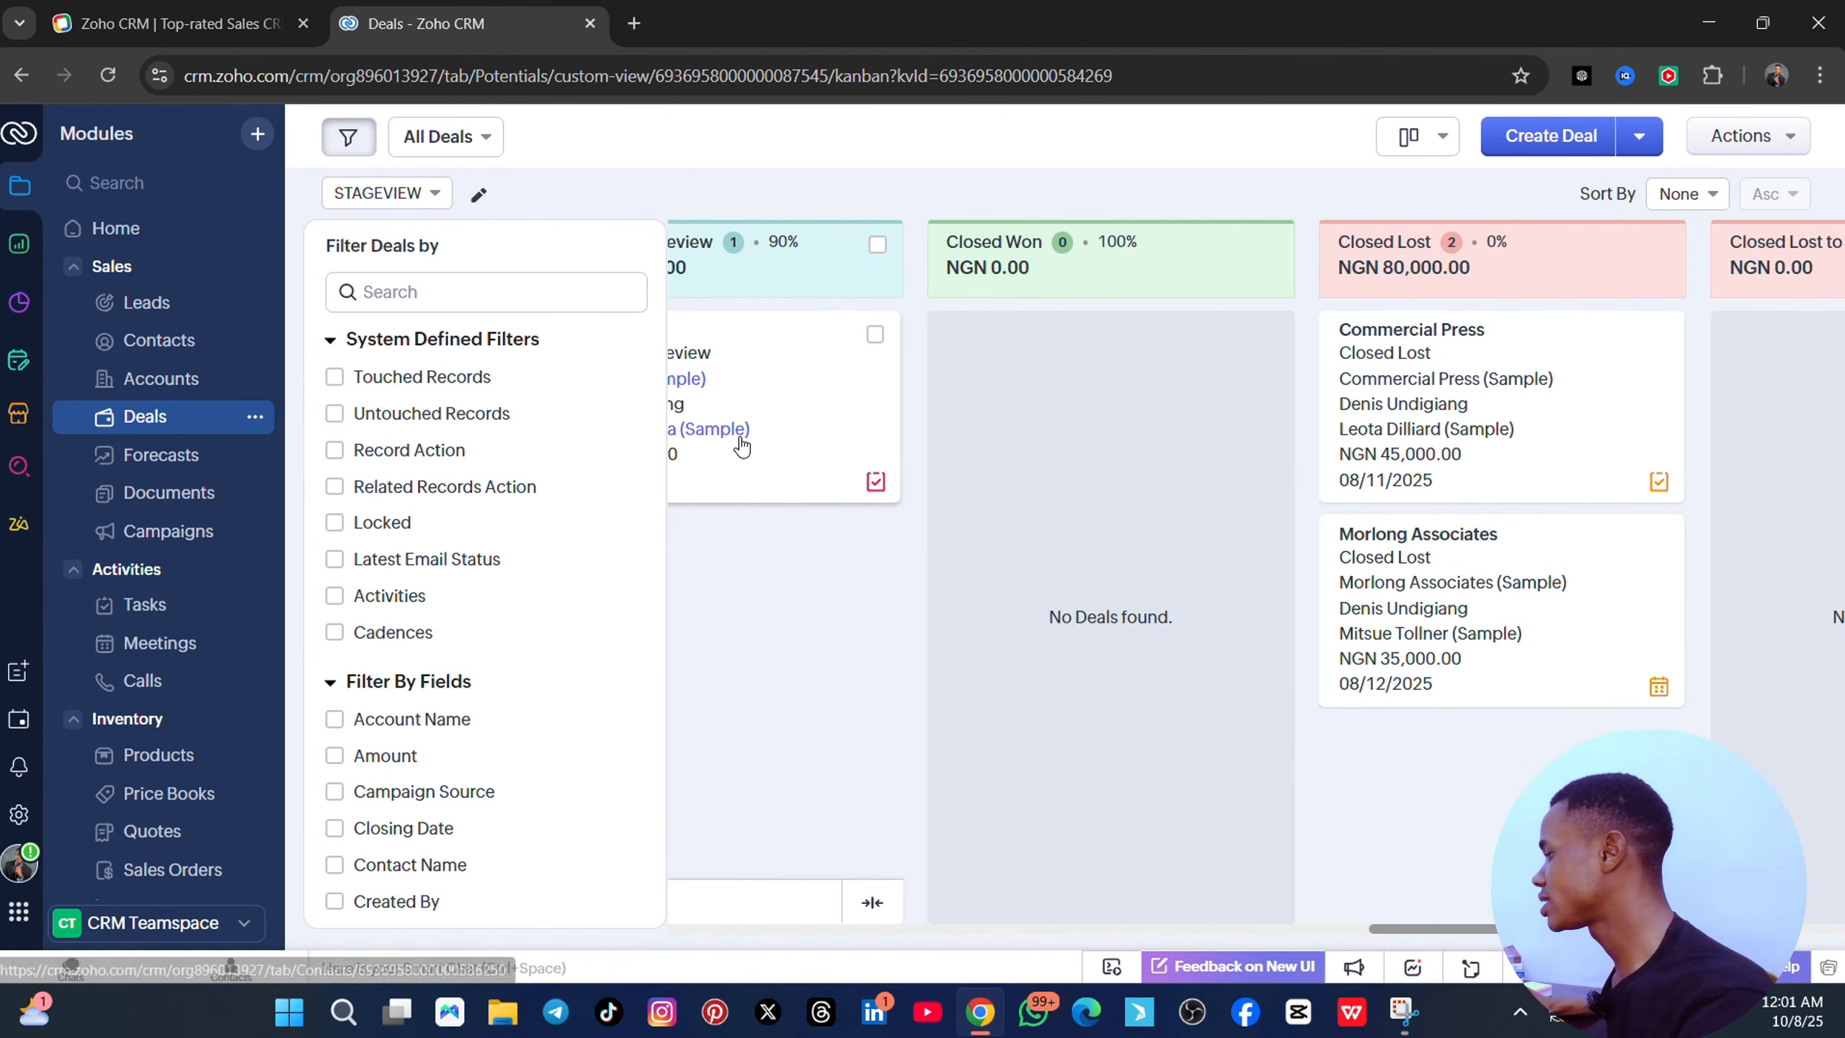
left_click_drag(739, 432, 1751, 465)
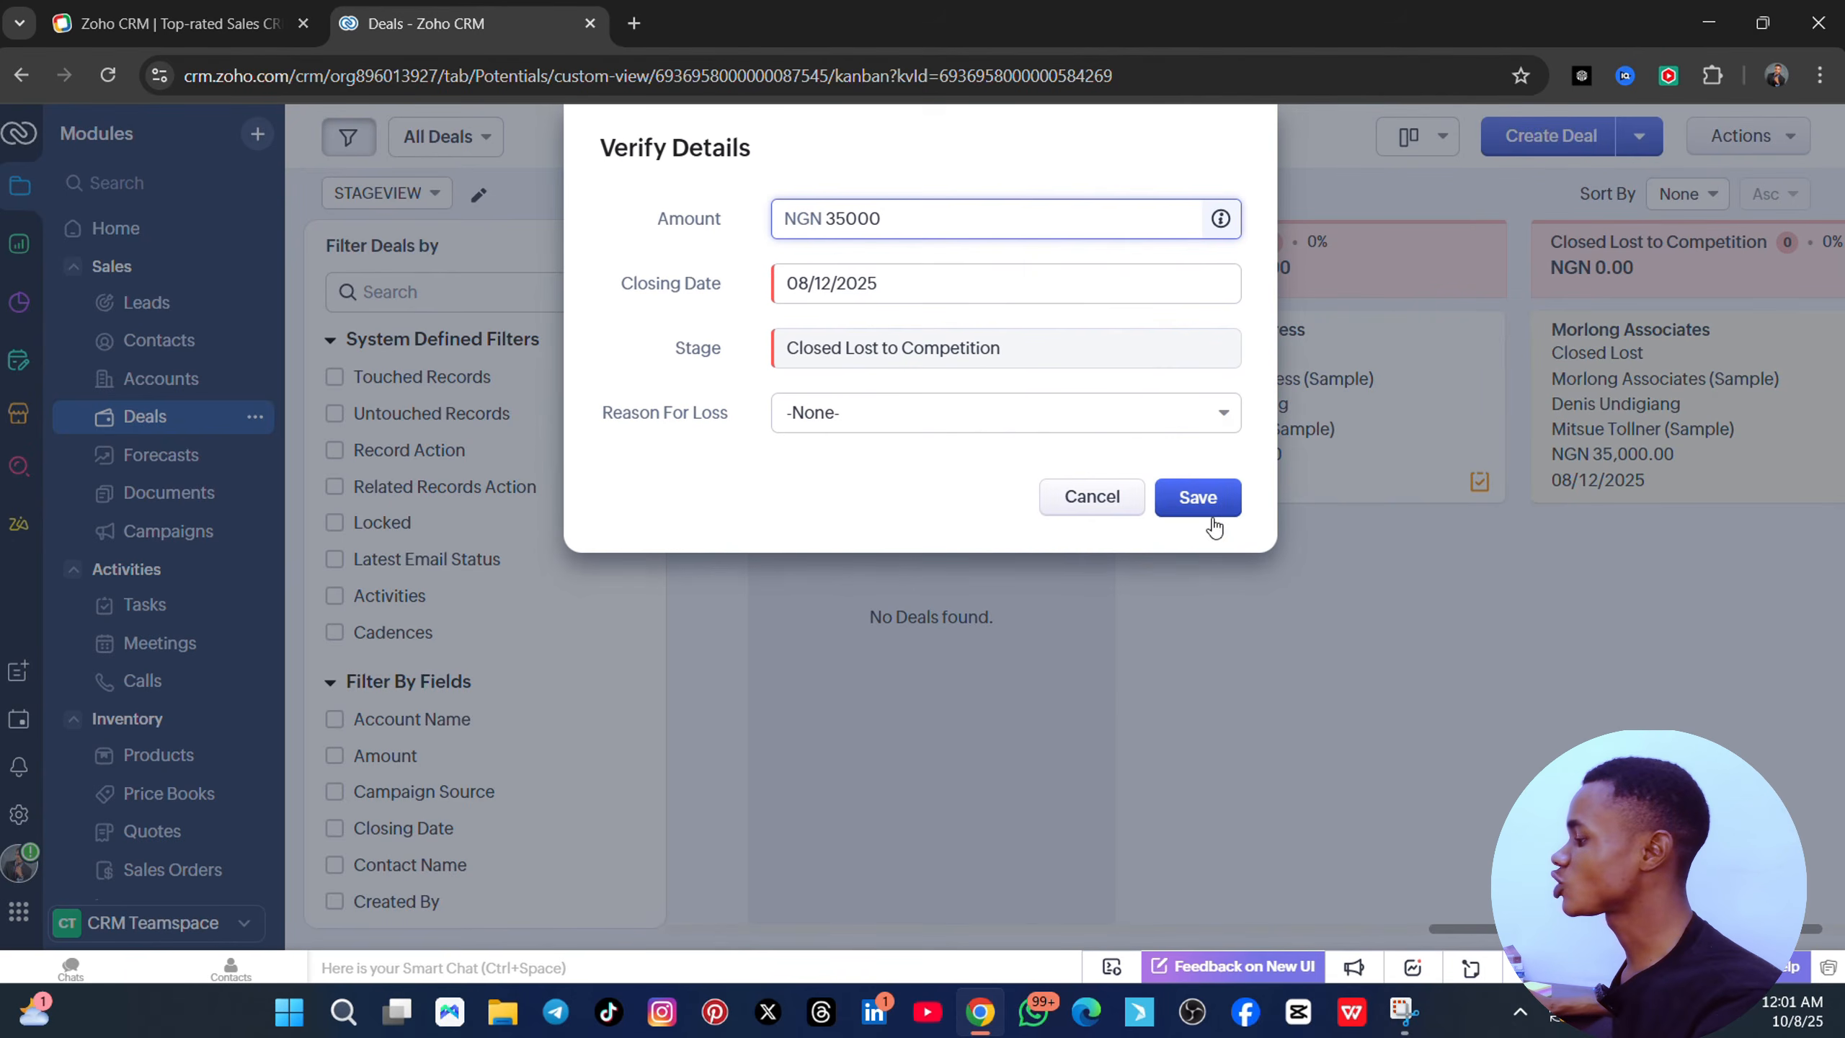
left_click(1206, 501)
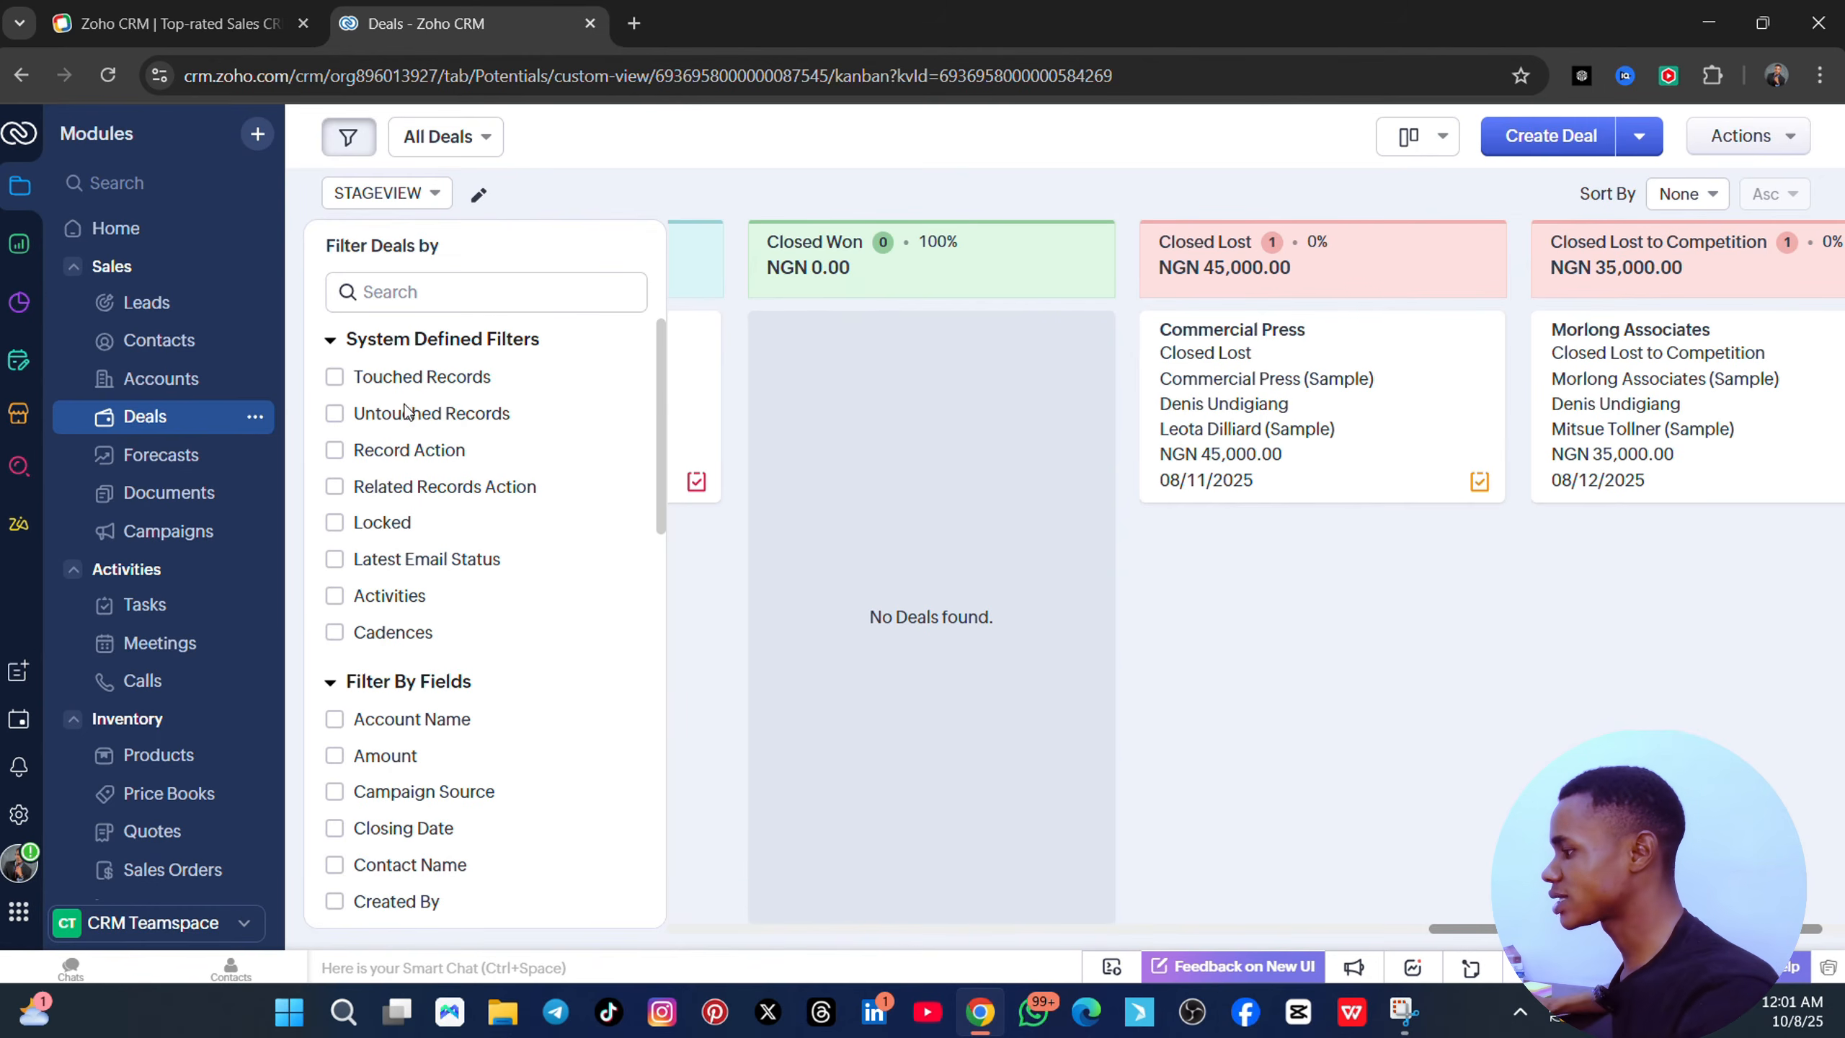
scroll(427, 665, "down", 15)
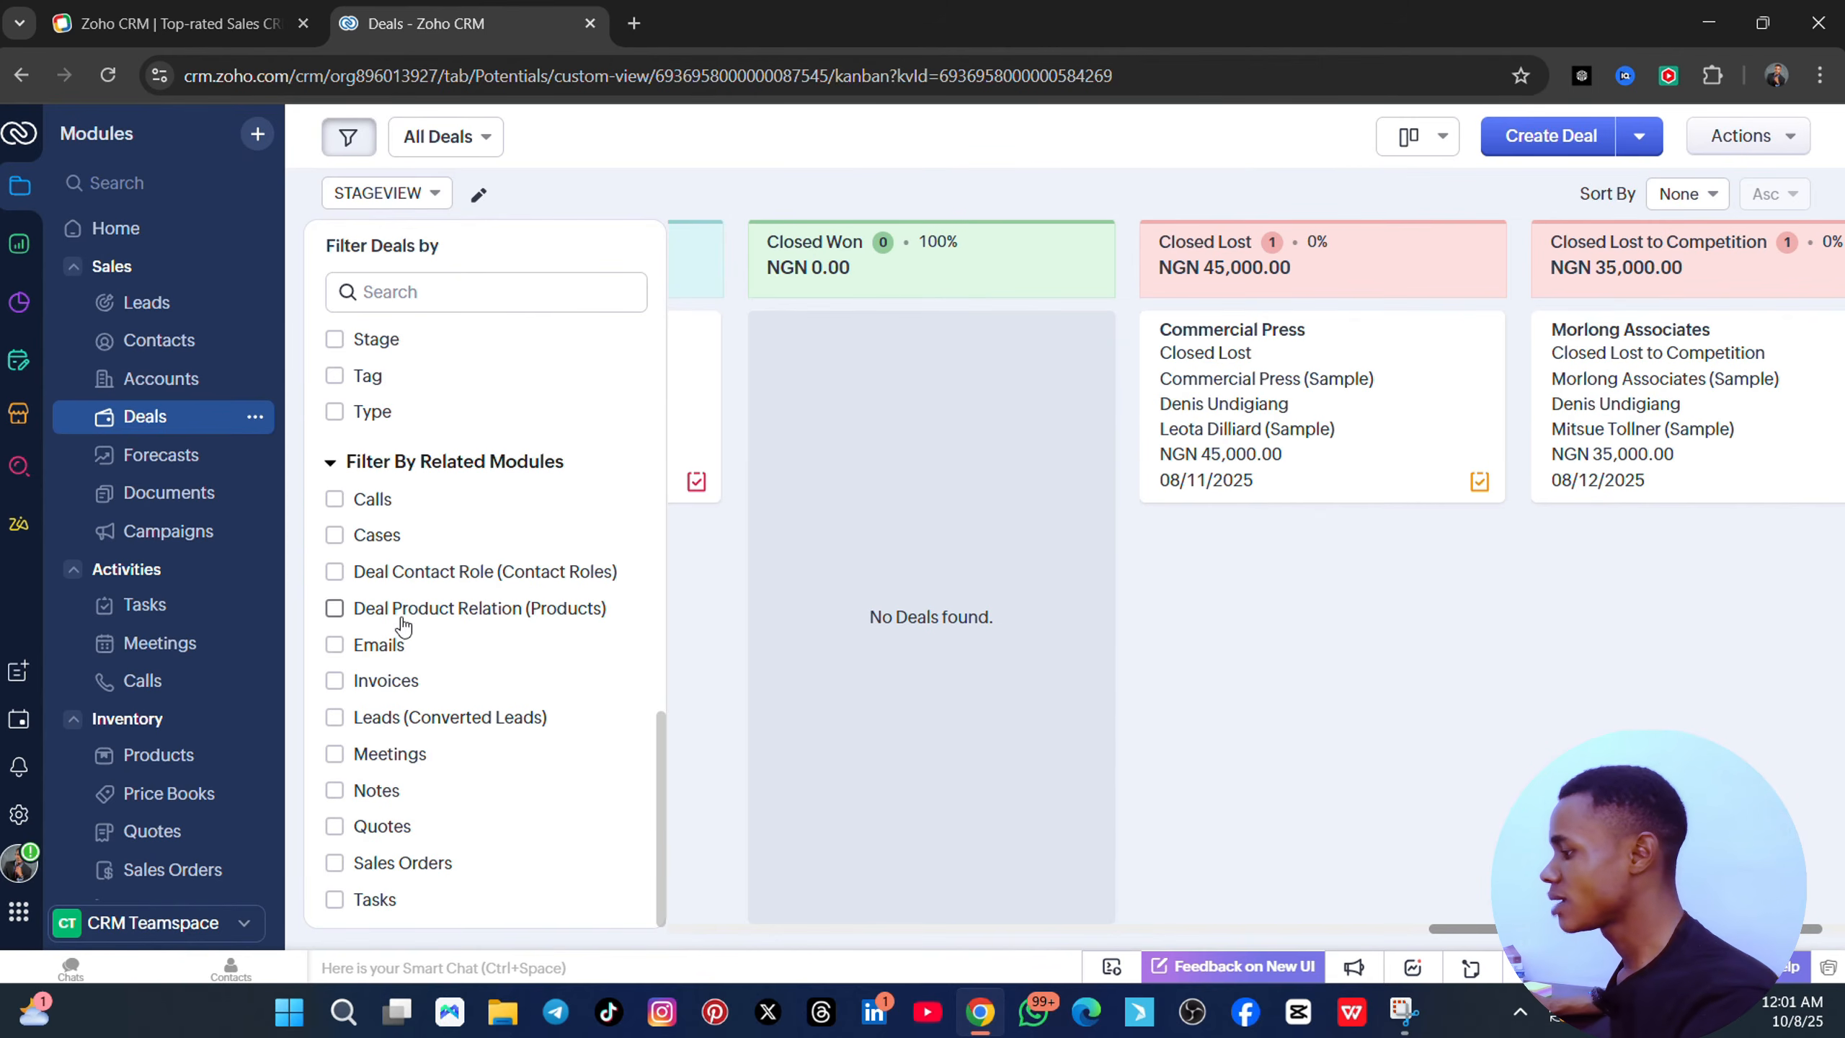
- Apply the Emails related-module filter to the deals, then go to Forecasts
left_click(335, 645)
left_click(412, 884)
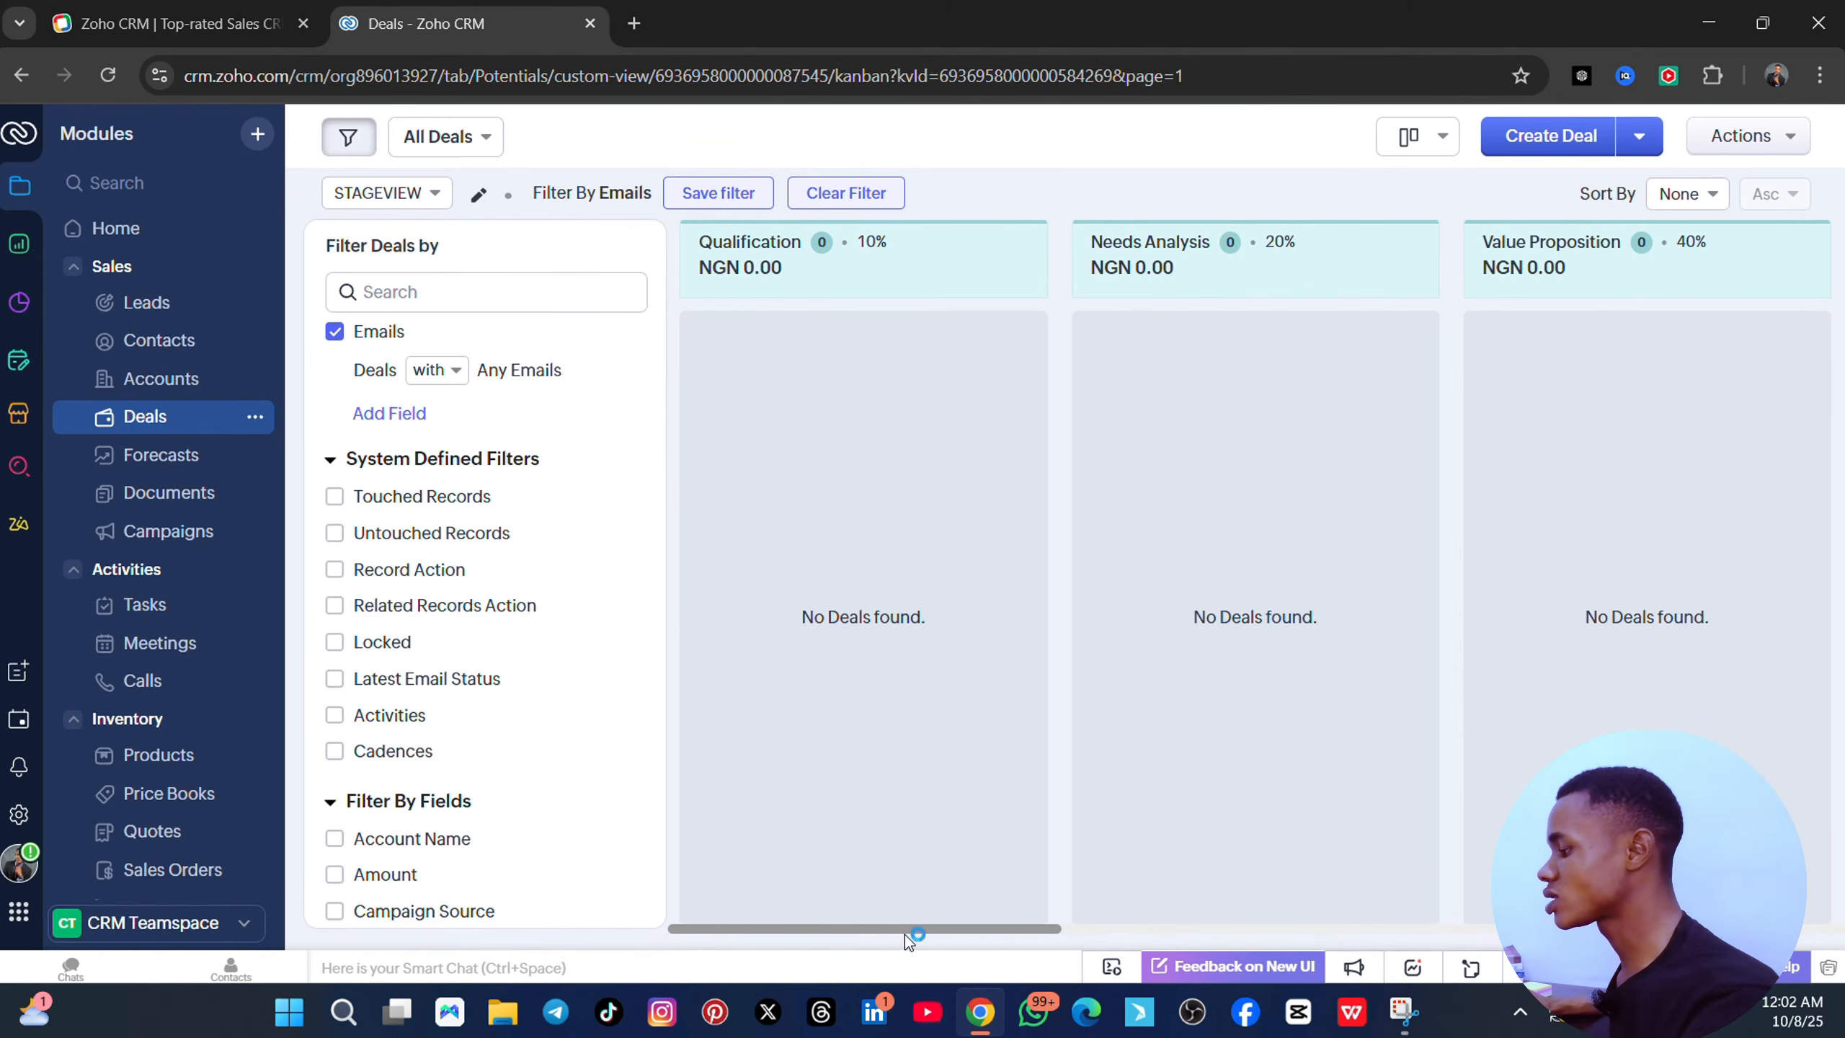
left_click_drag(907, 931, 381, 929)
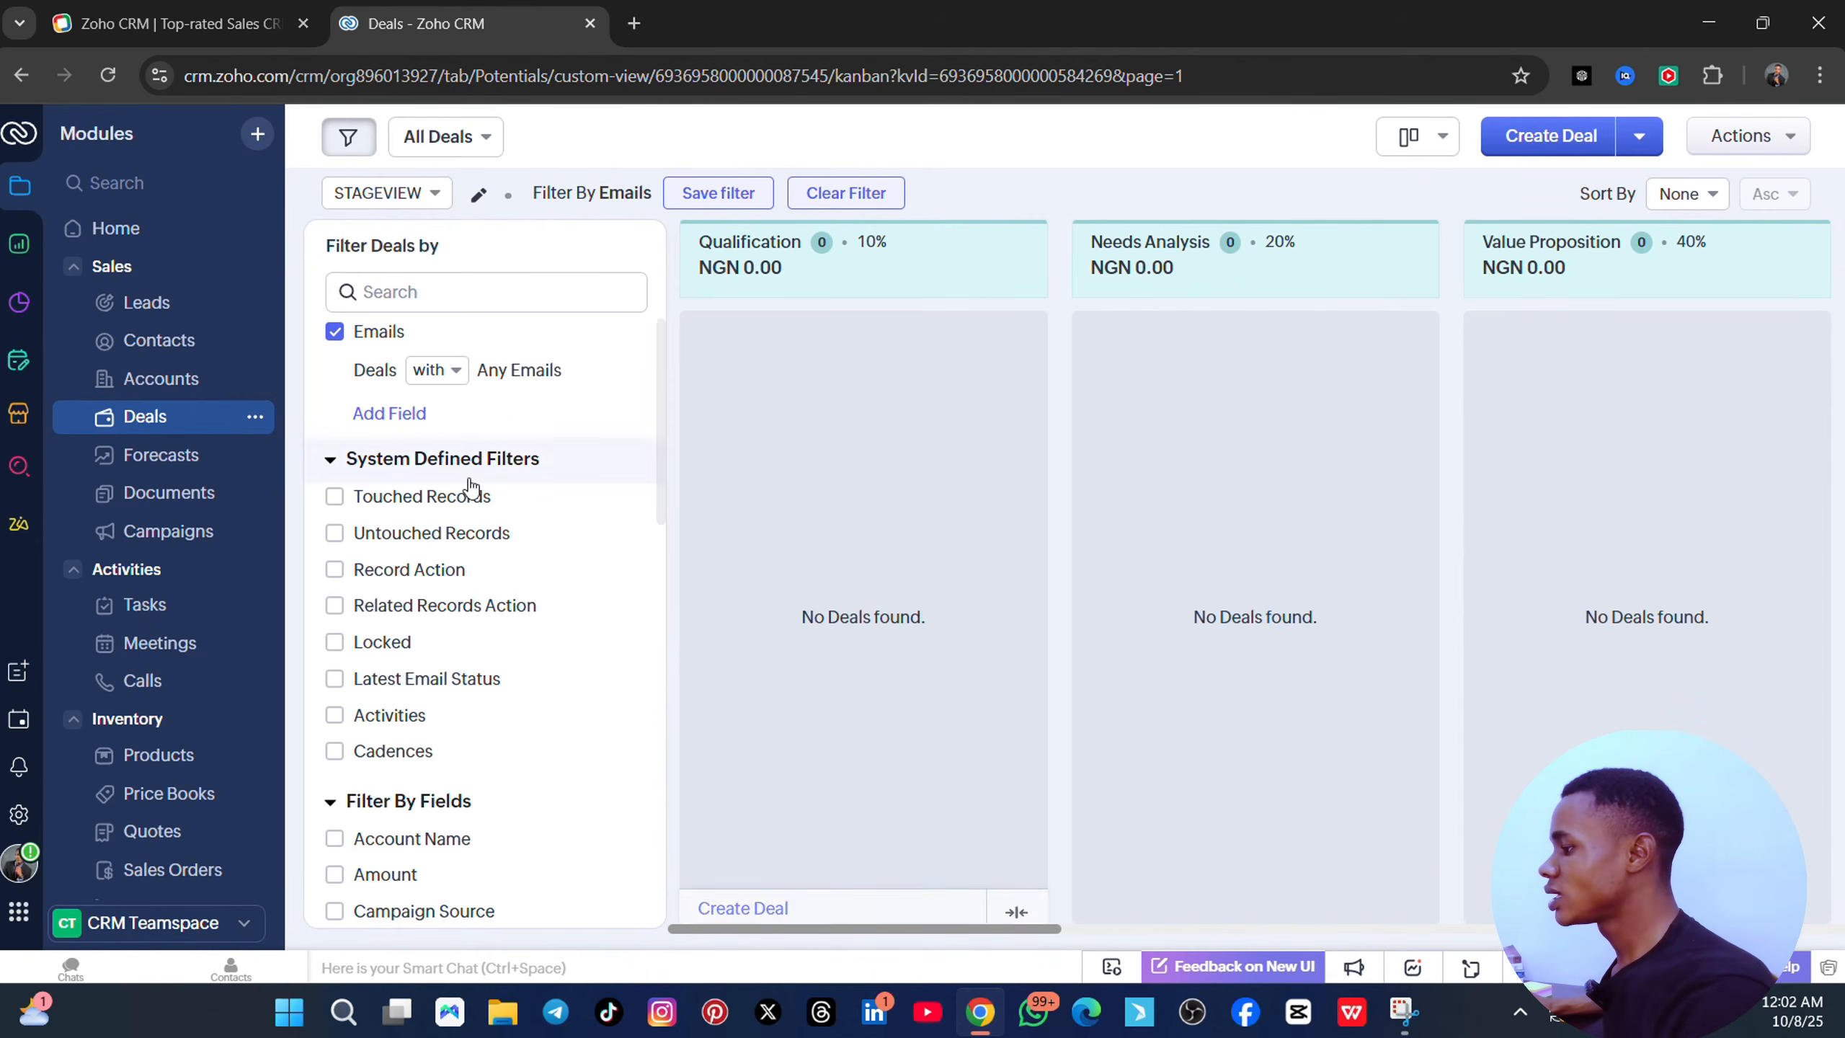
left_click(188, 458)
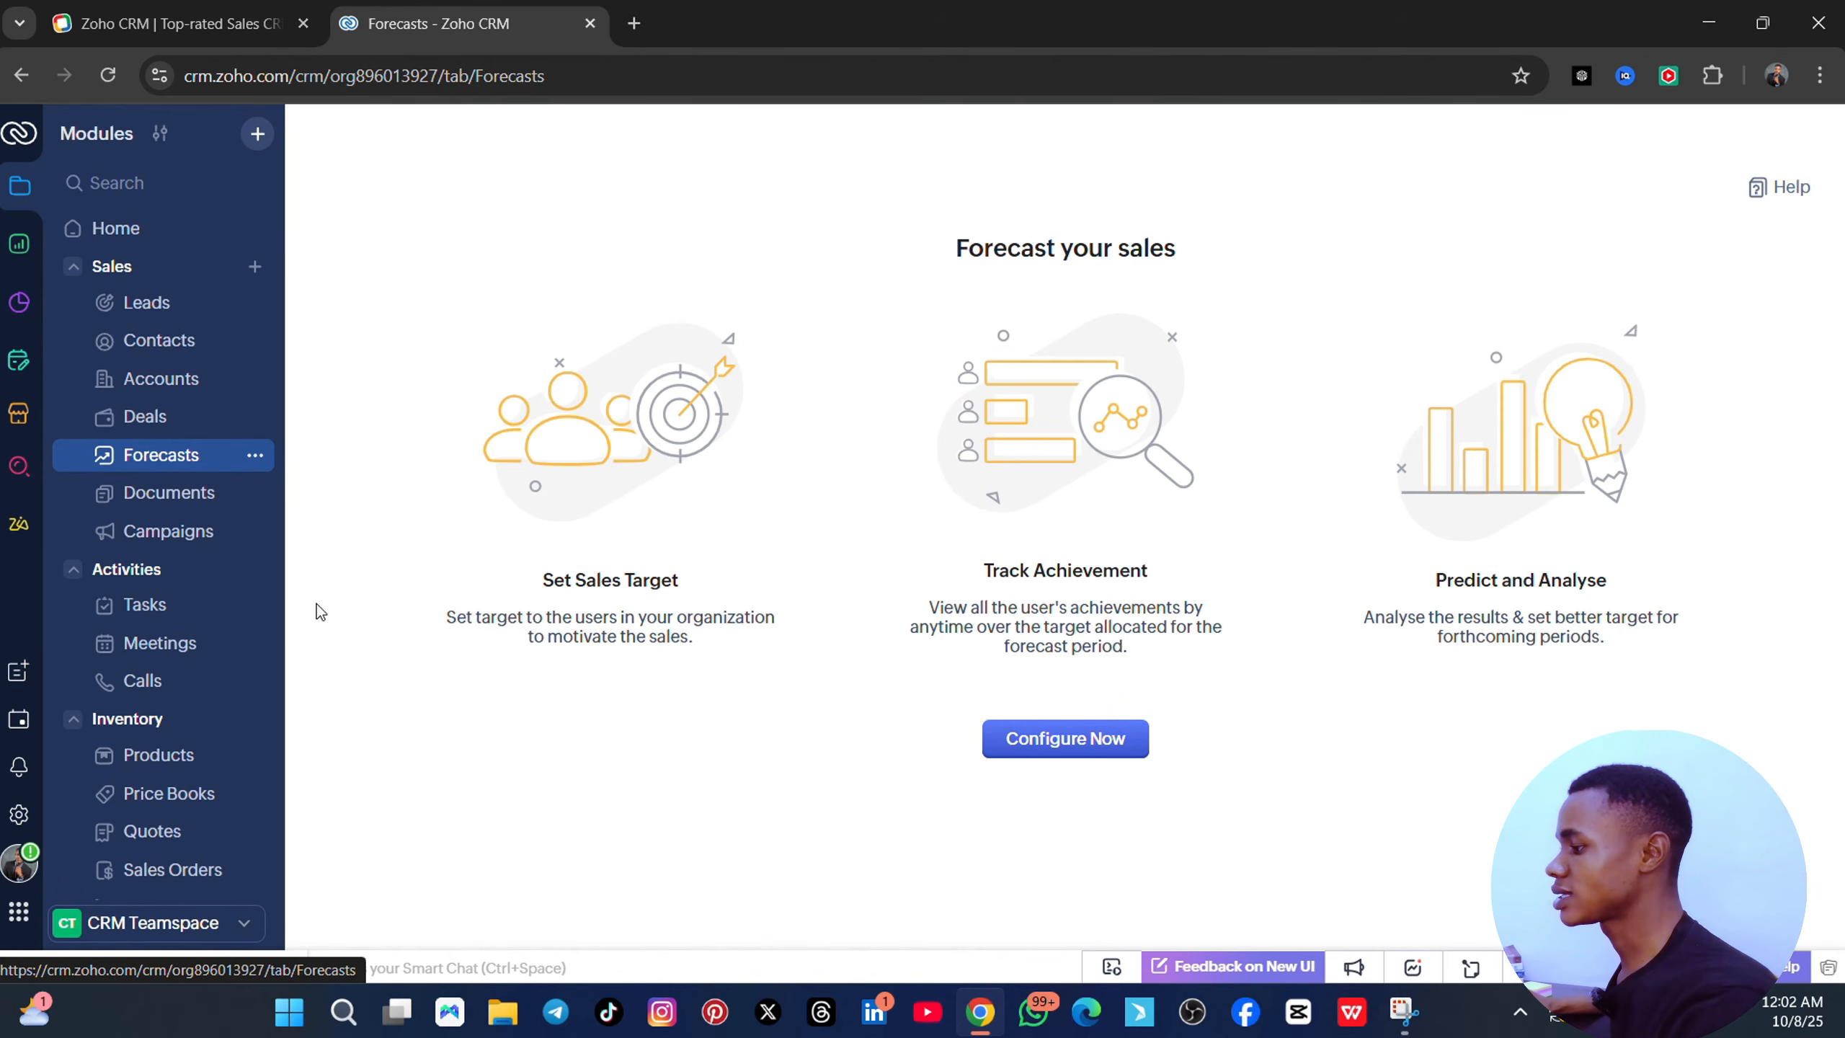
- Pass through Documents, then open Campaigns to reach its Create Campaign and Import Campaigns page
left_click(177, 509)
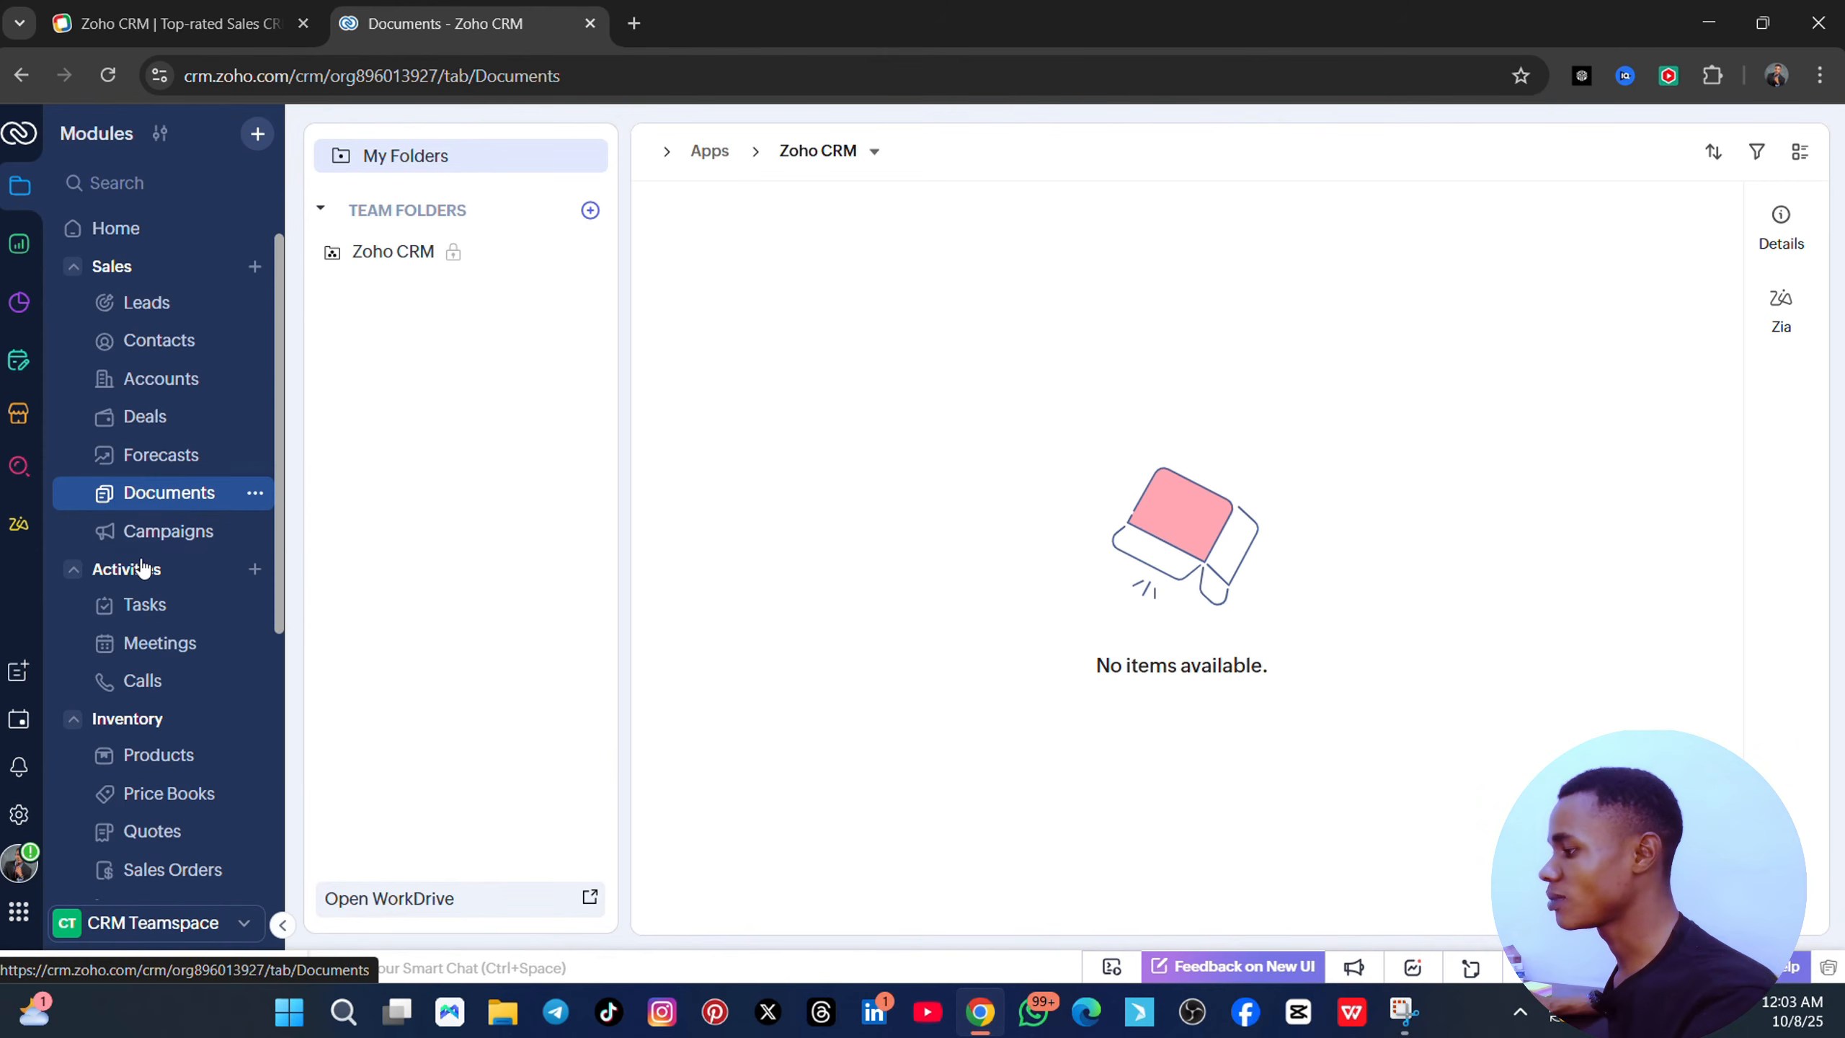
scroll(146, 552, "down", 2)
left_click(175, 416)
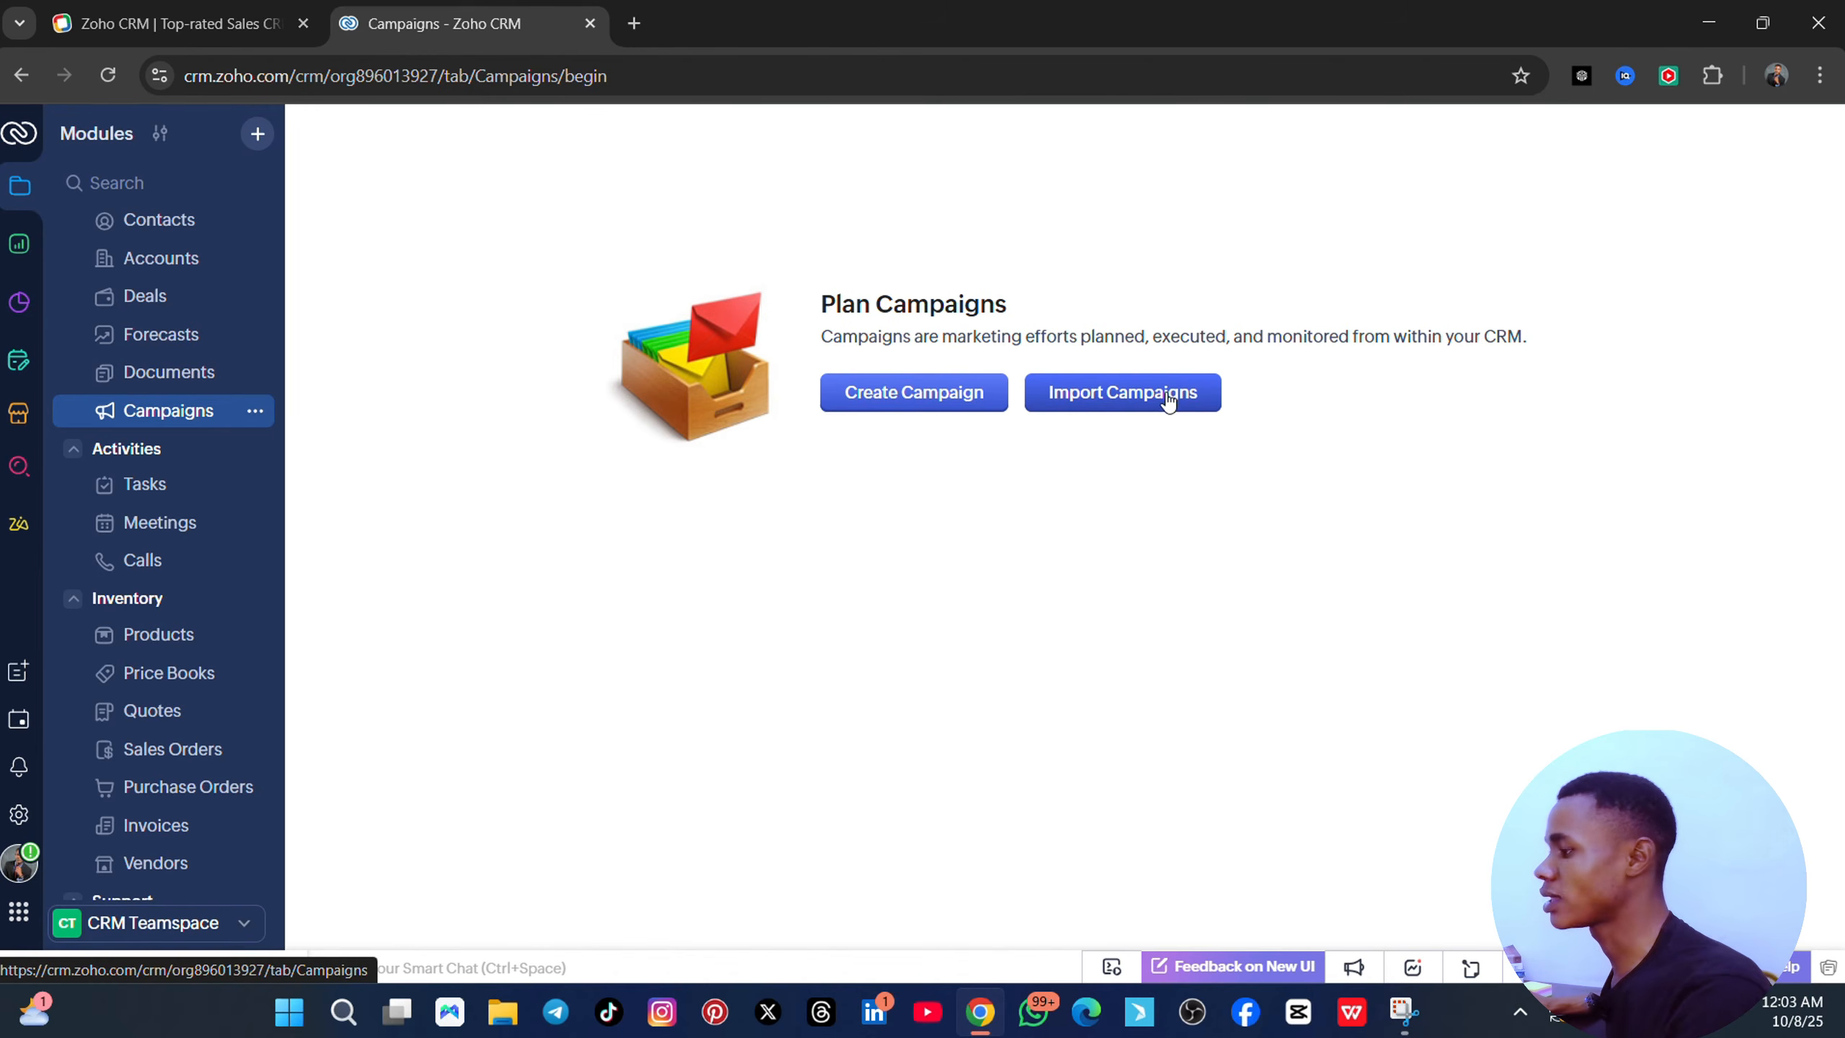
- Preview the Create Campaign form, then switch to the Tasks status board (Not Started 3, In Progress 7)
left_click(888, 400)
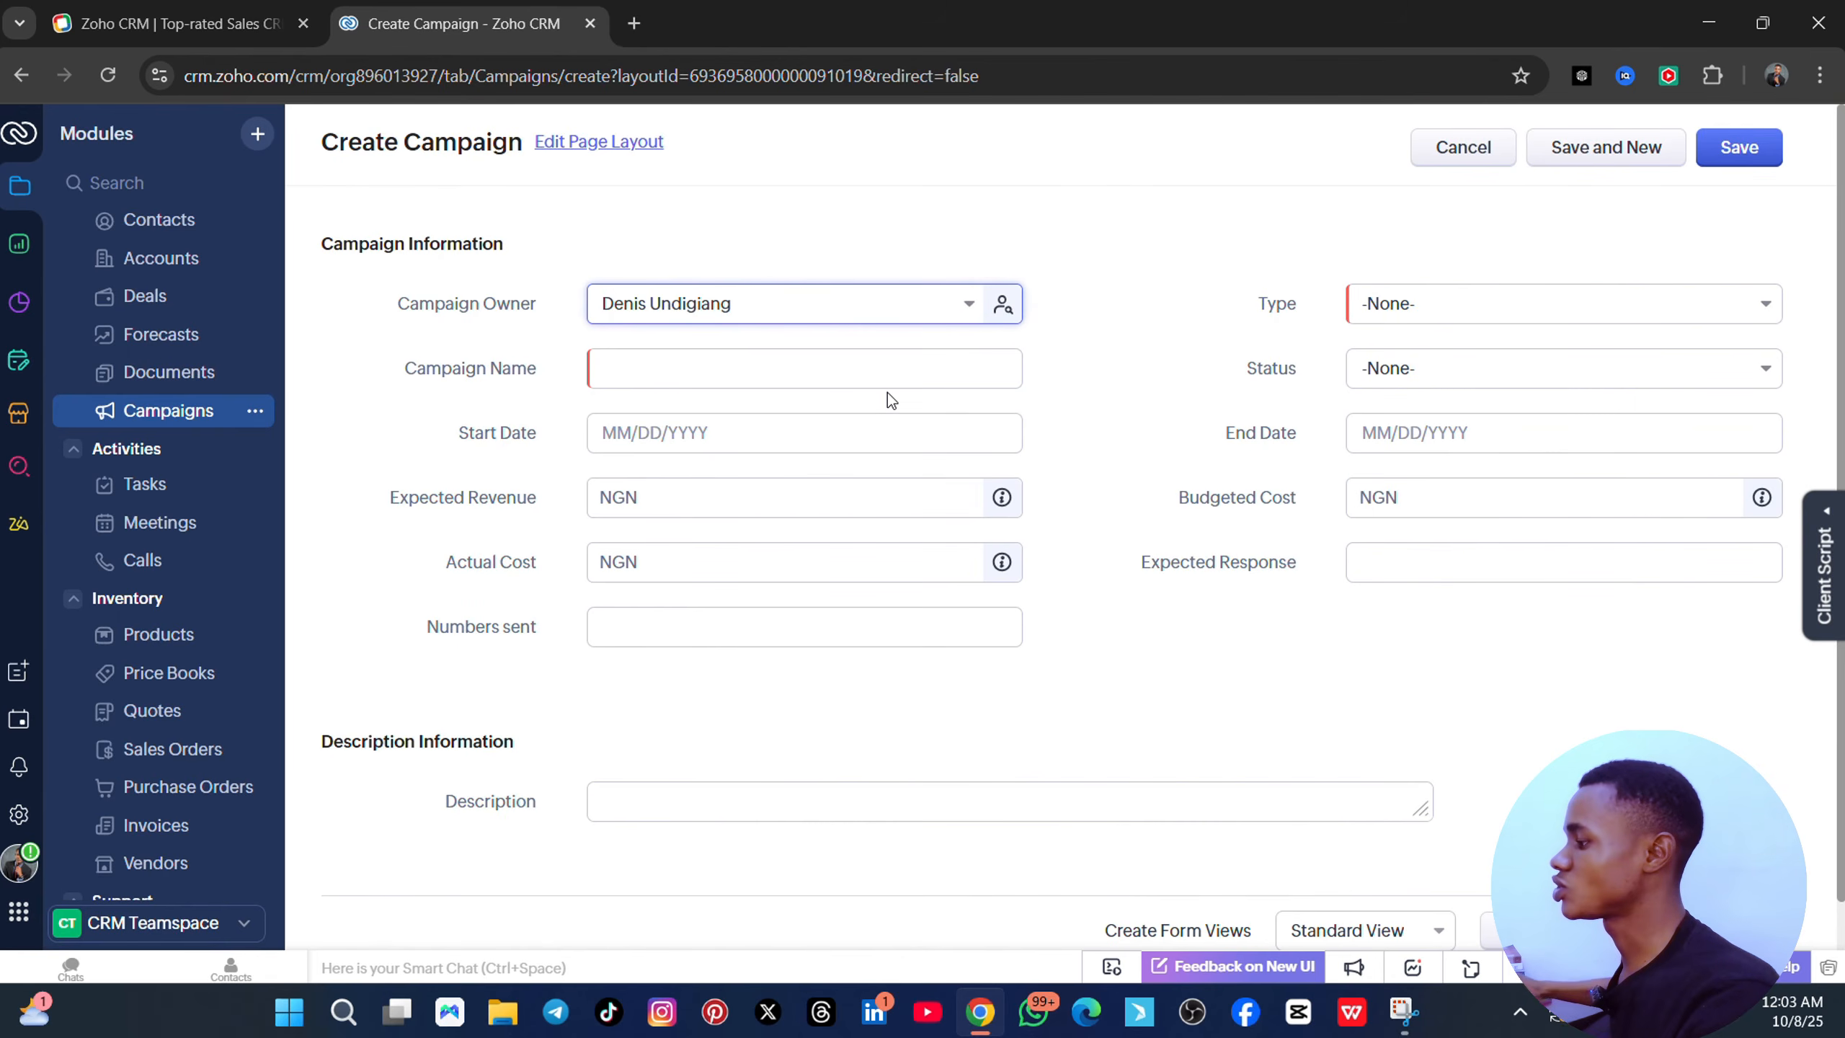
scroll(916, 535, "down", 1)
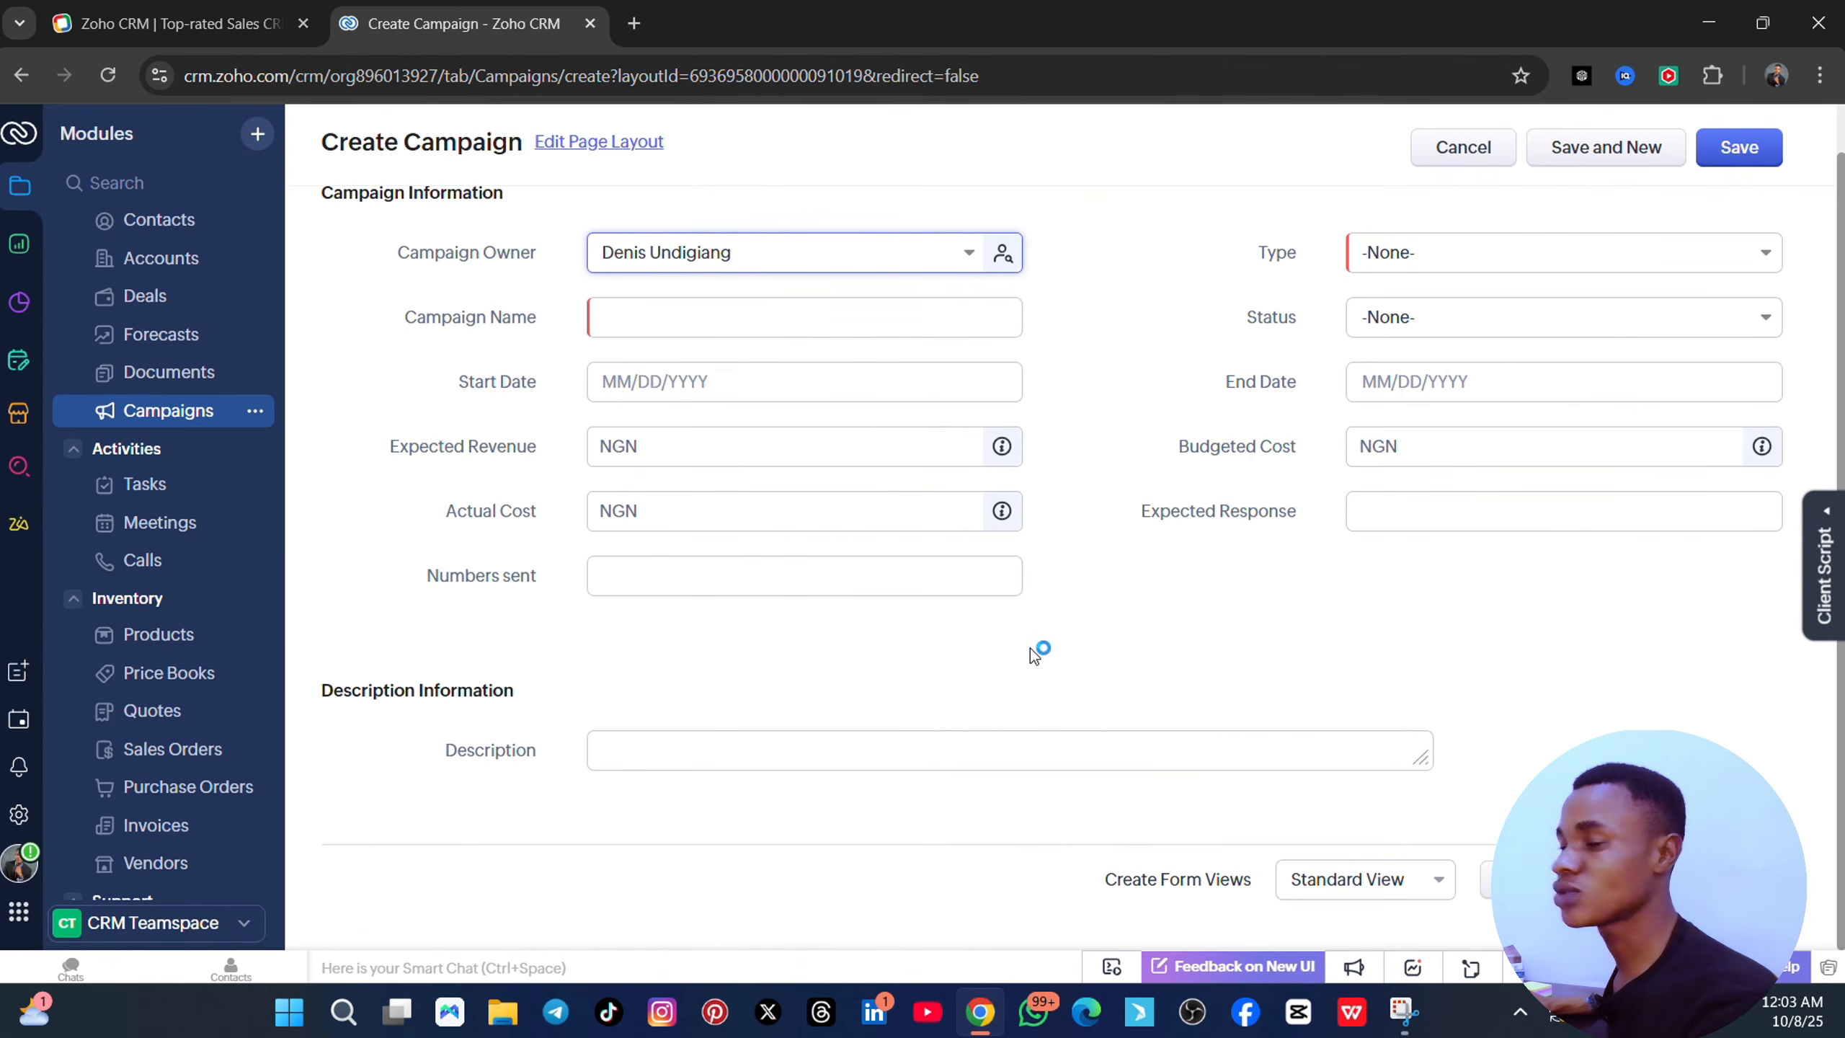
left_click(153, 486)
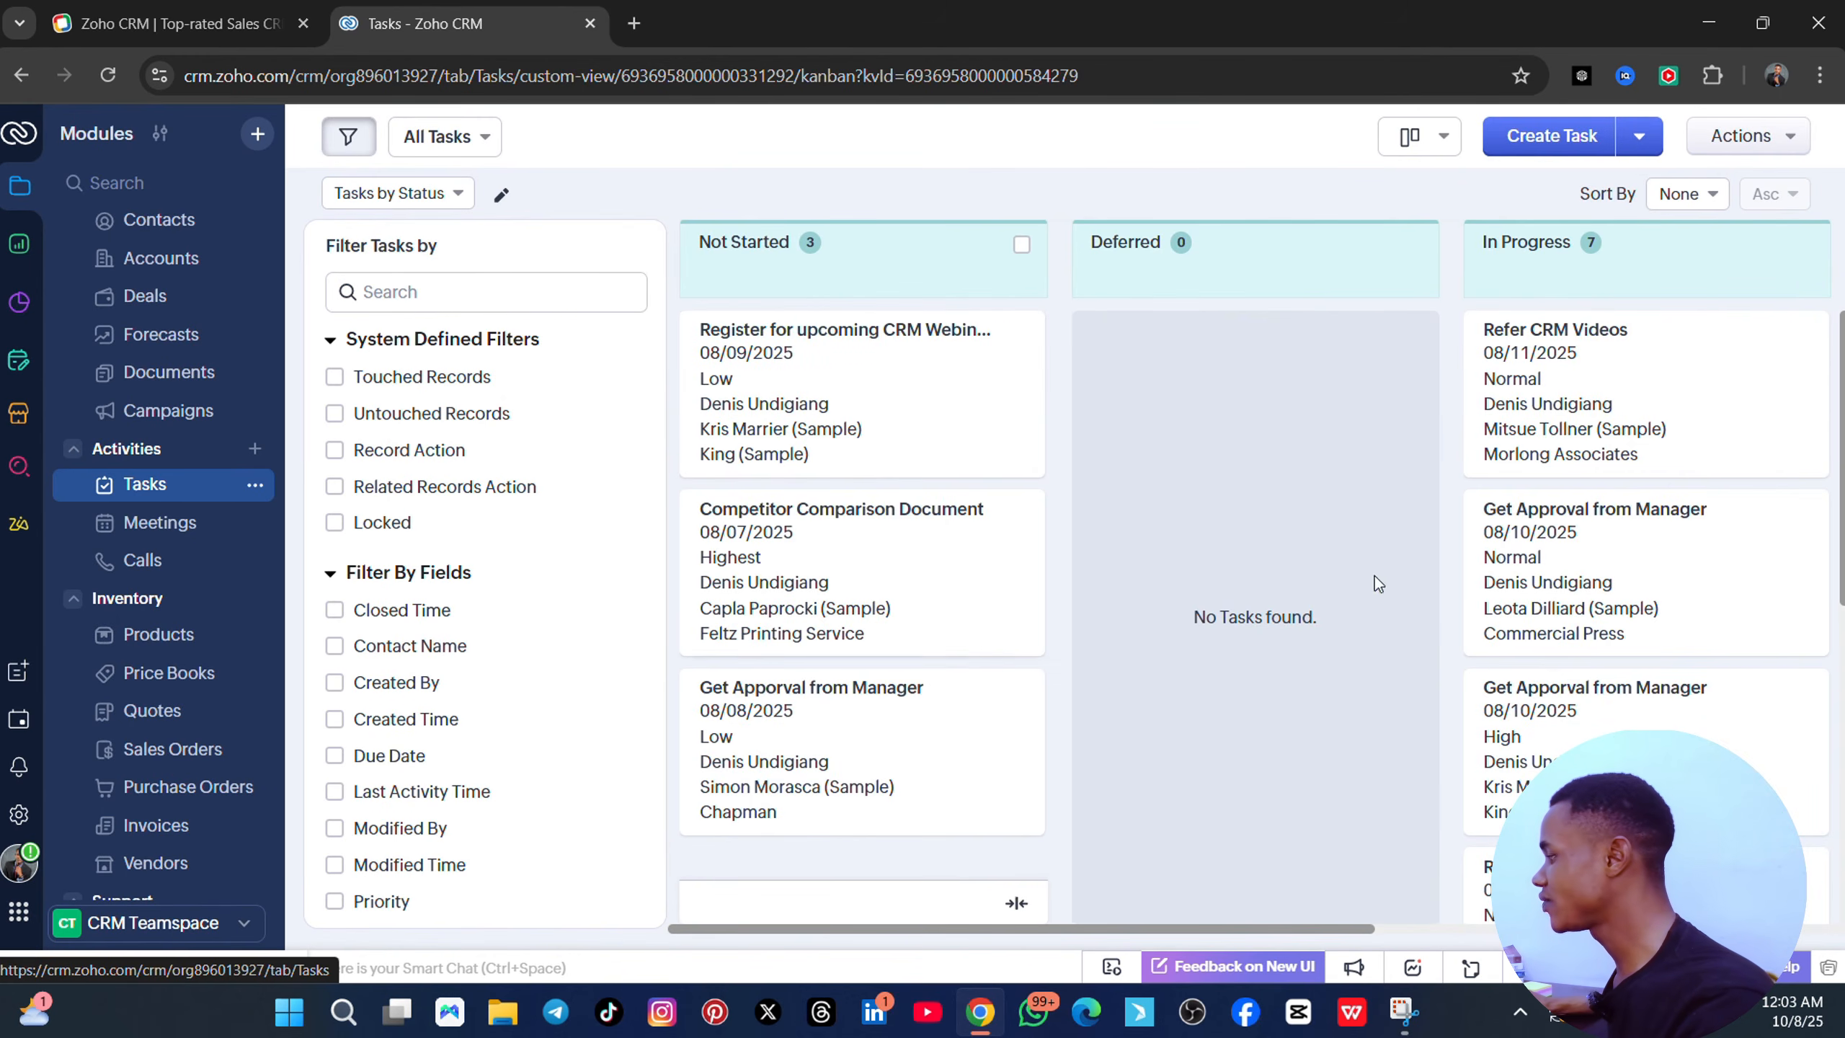
- Look through the In Progress tasks, then go to Meetings listing its 9 records
scroll(1673, 613, "down", 2)
scroll(1673, 612, "down", 3)
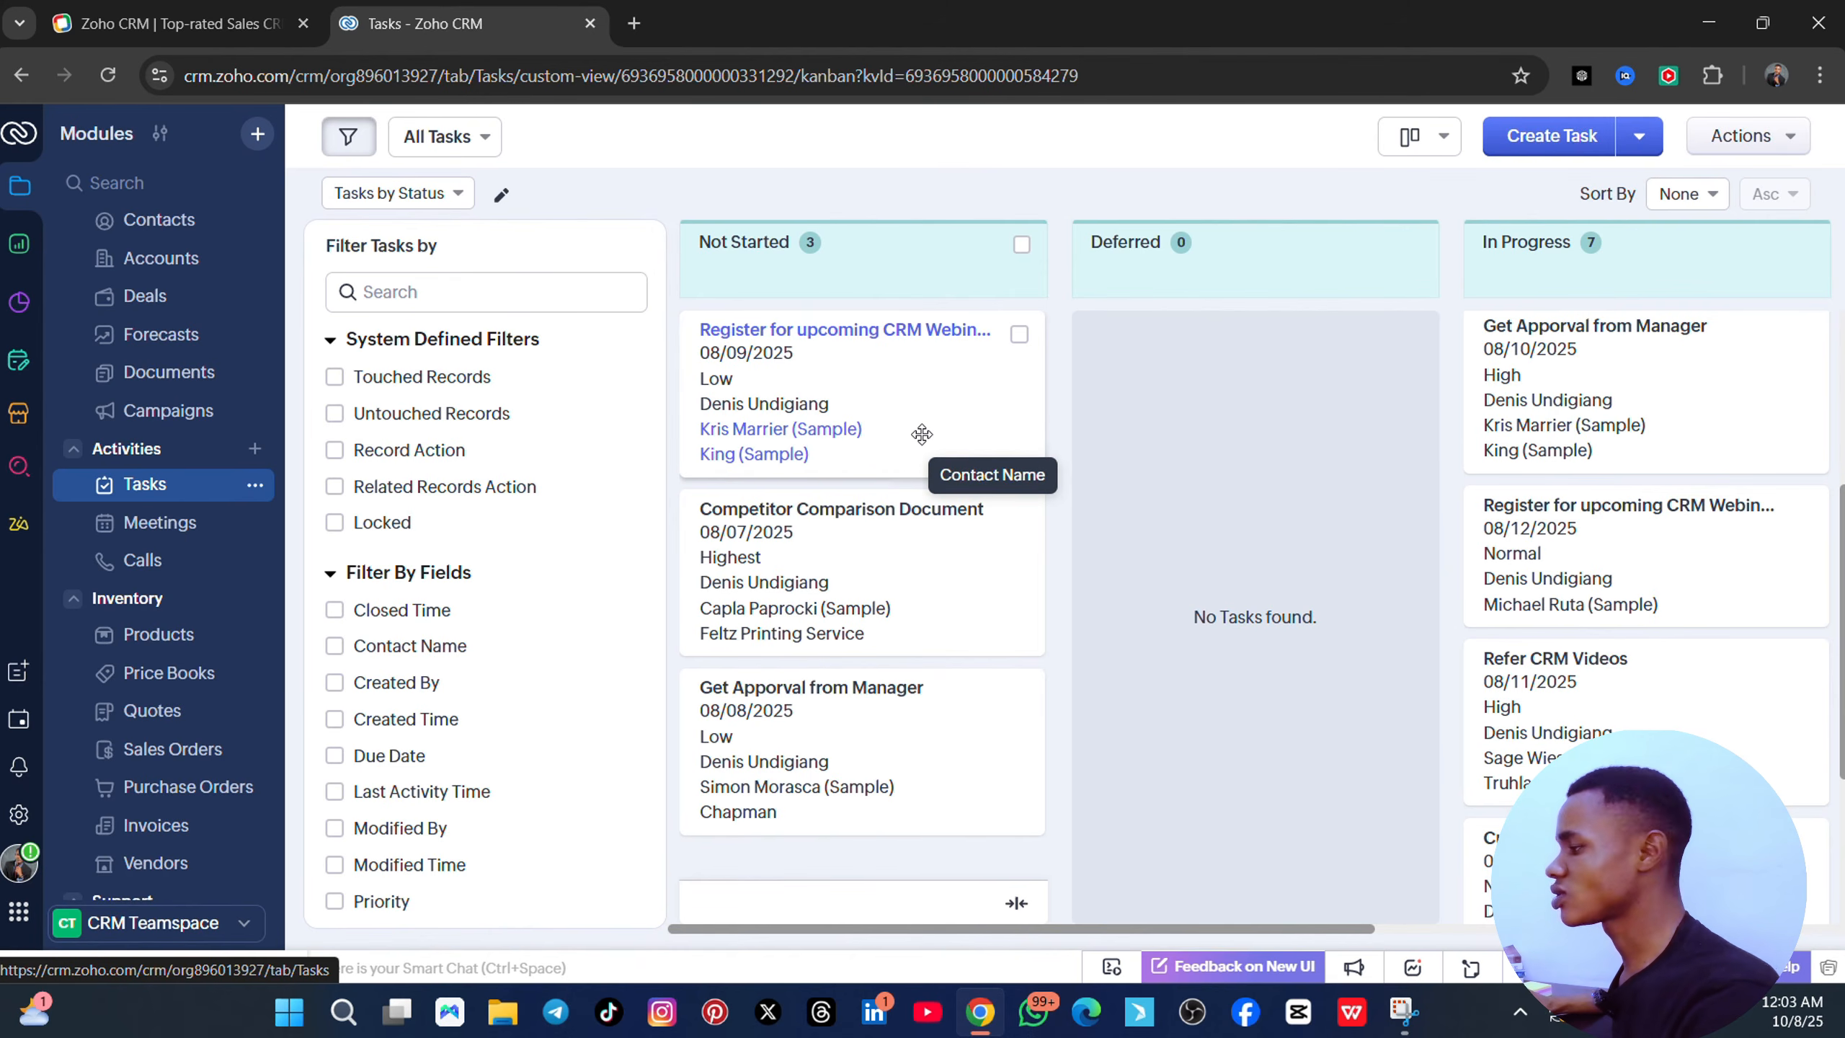
left_click(161, 527)
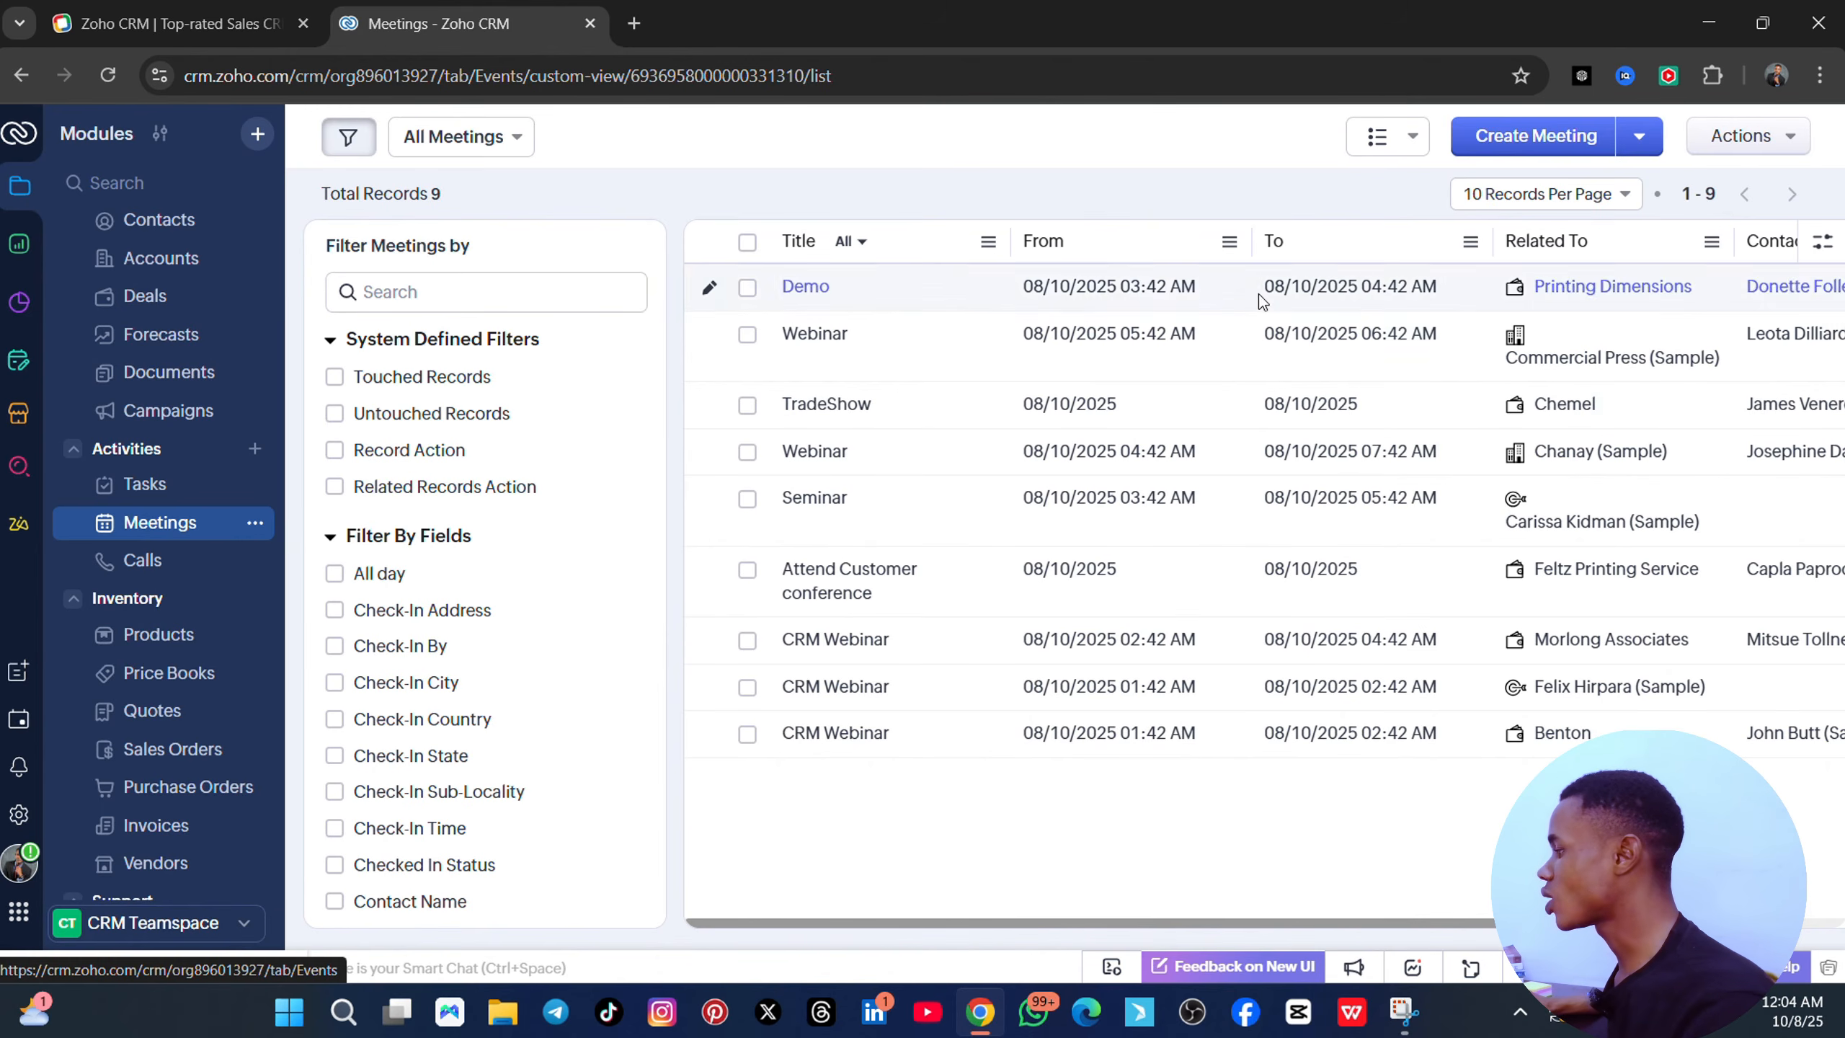
- Start a new meeting titled 'meeting my real estate client' with its venue set to Online
left_click(1535, 149)
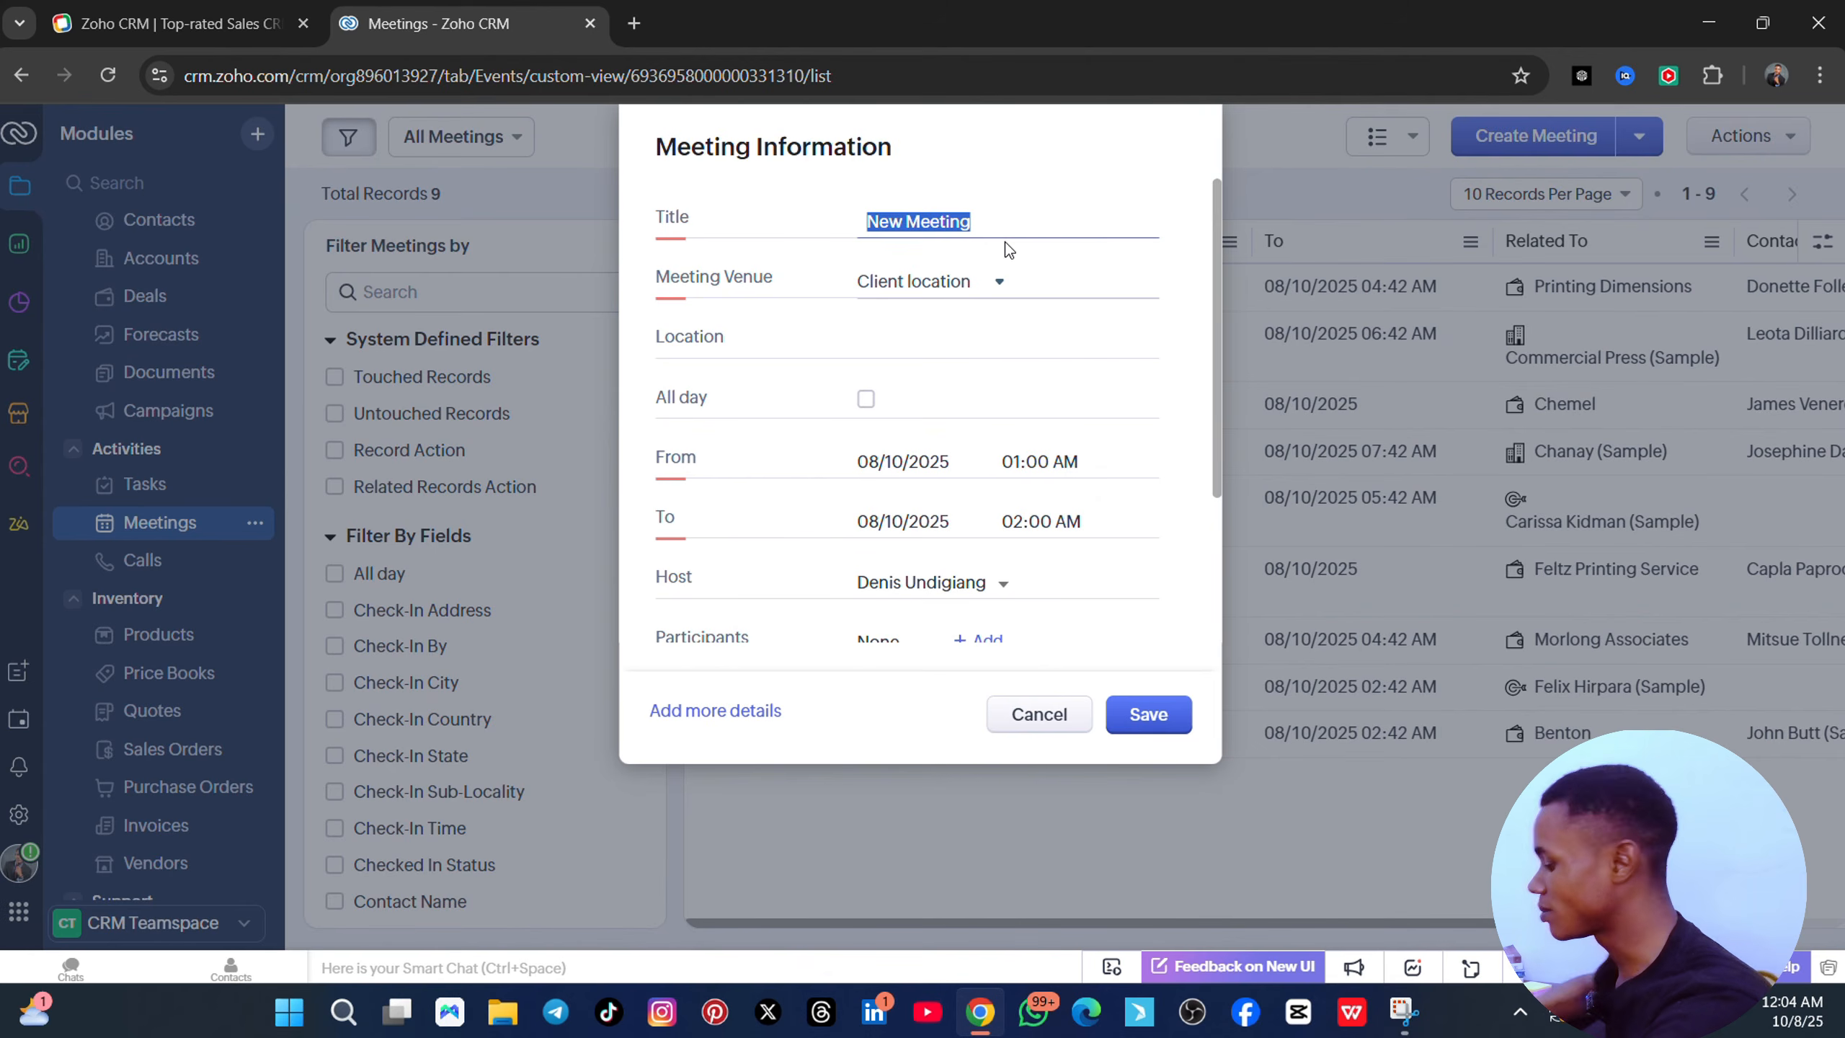
type("meetin")
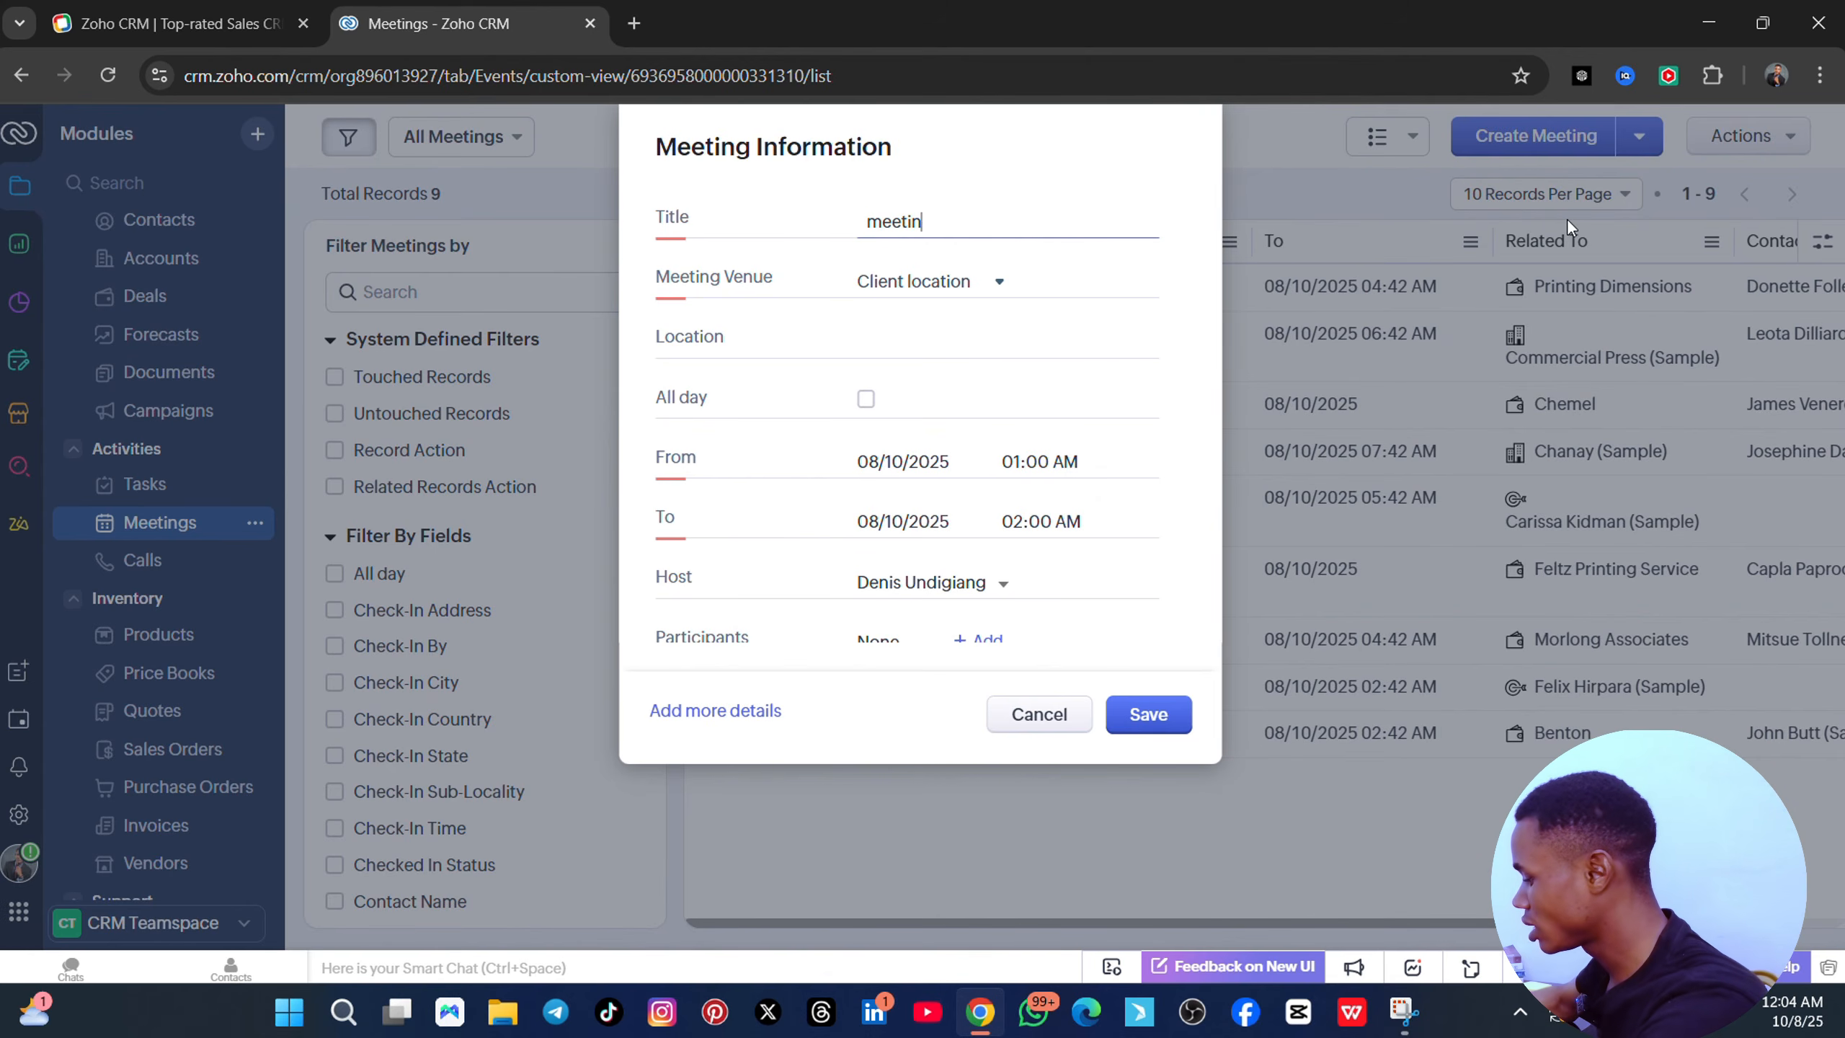
type("g my r")
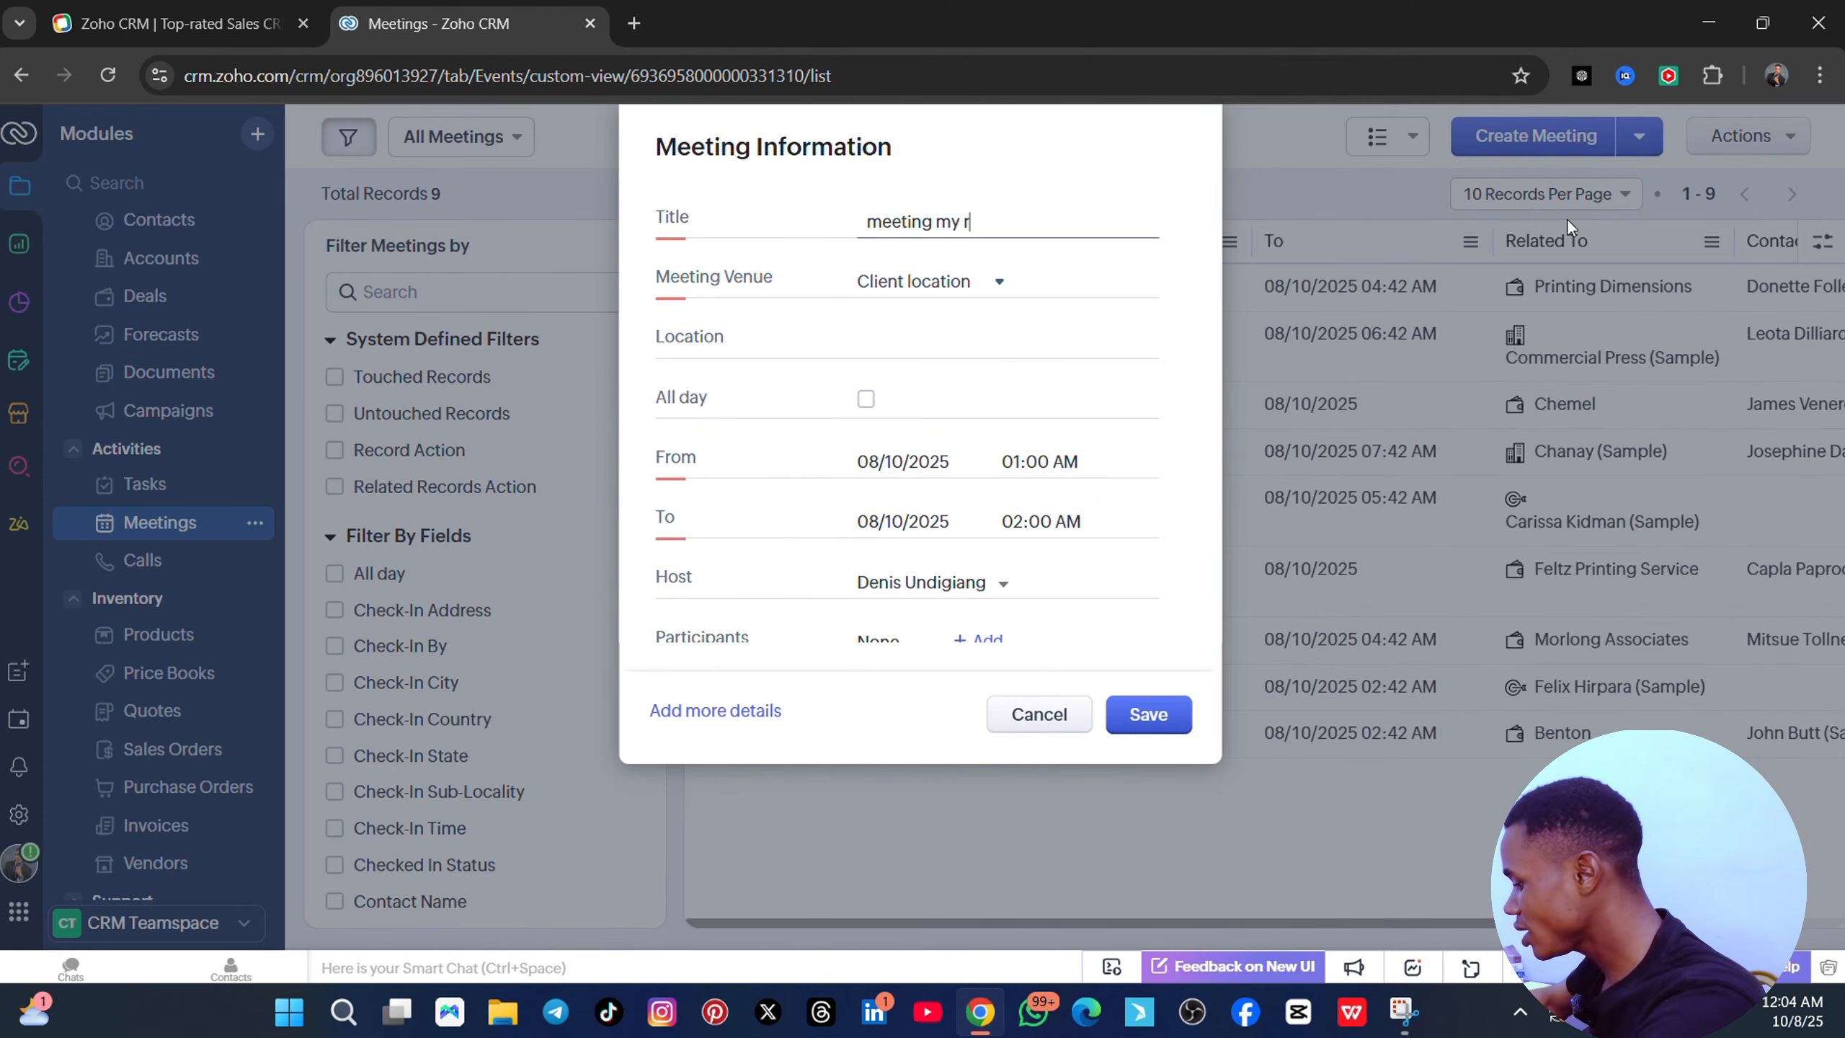
type("eal estate")
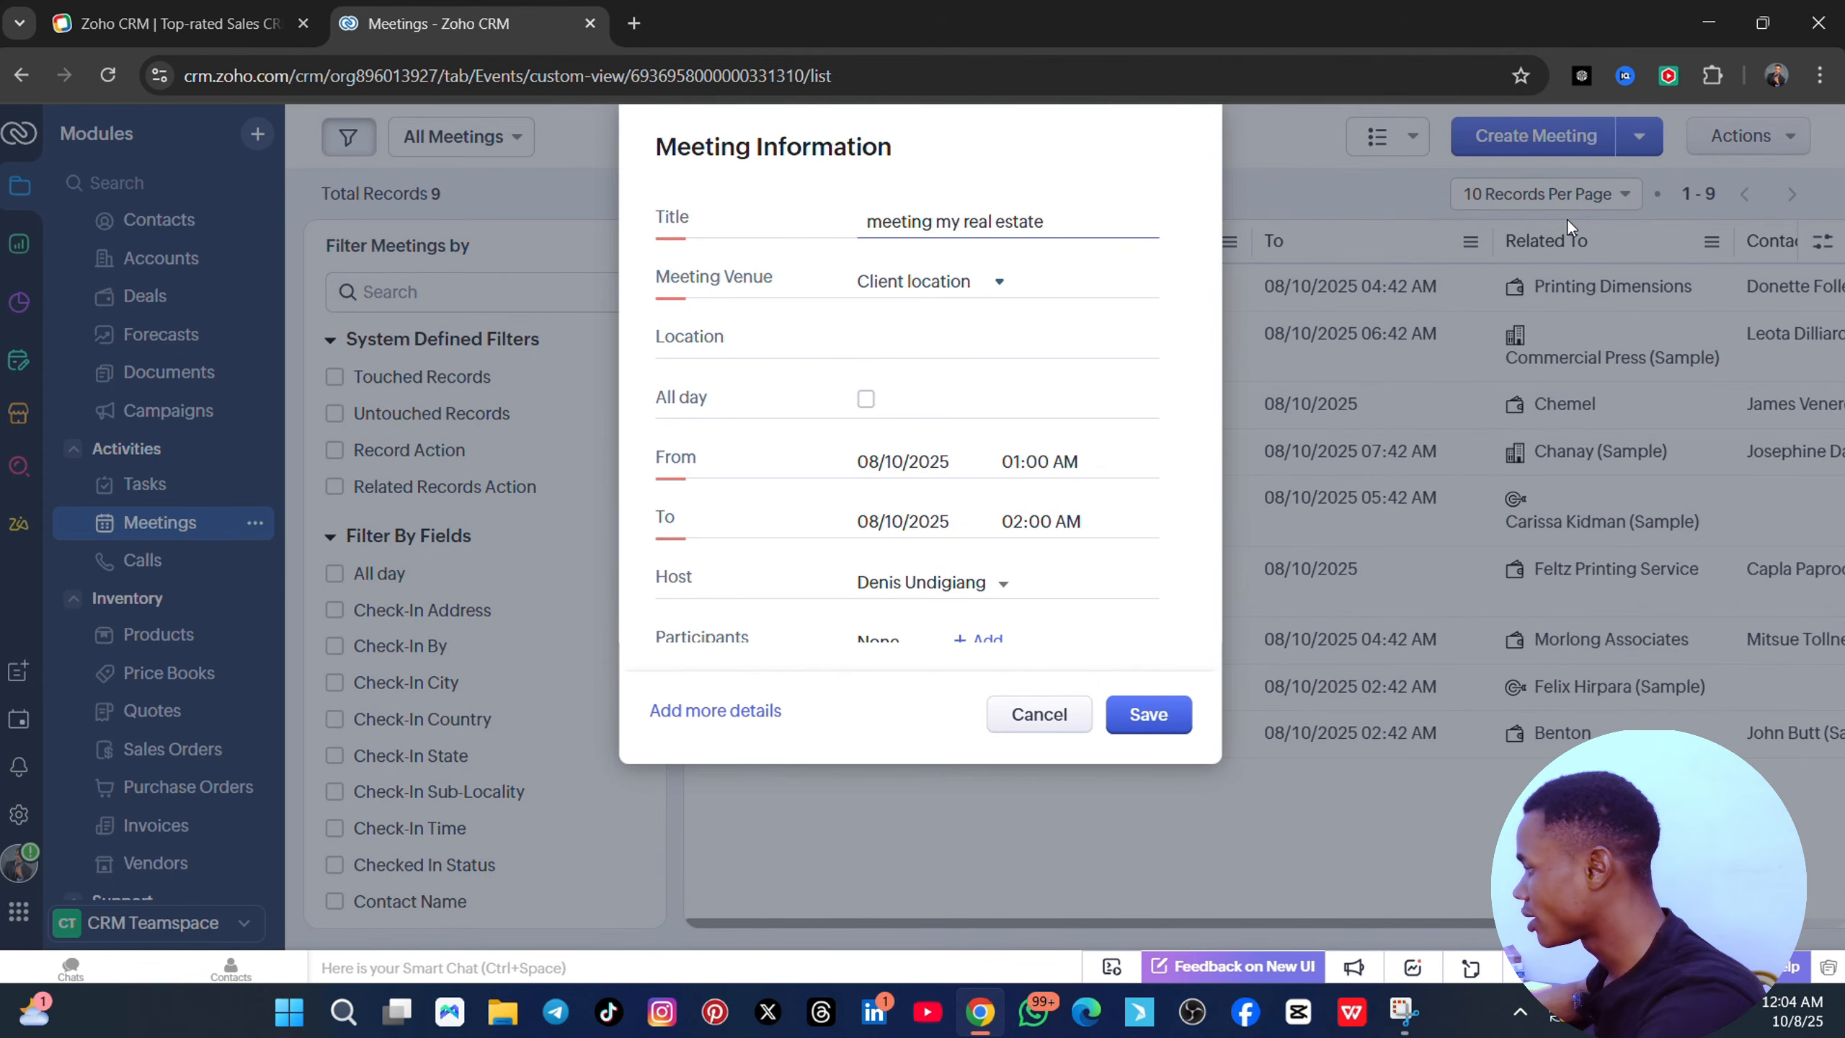
type(" cli")
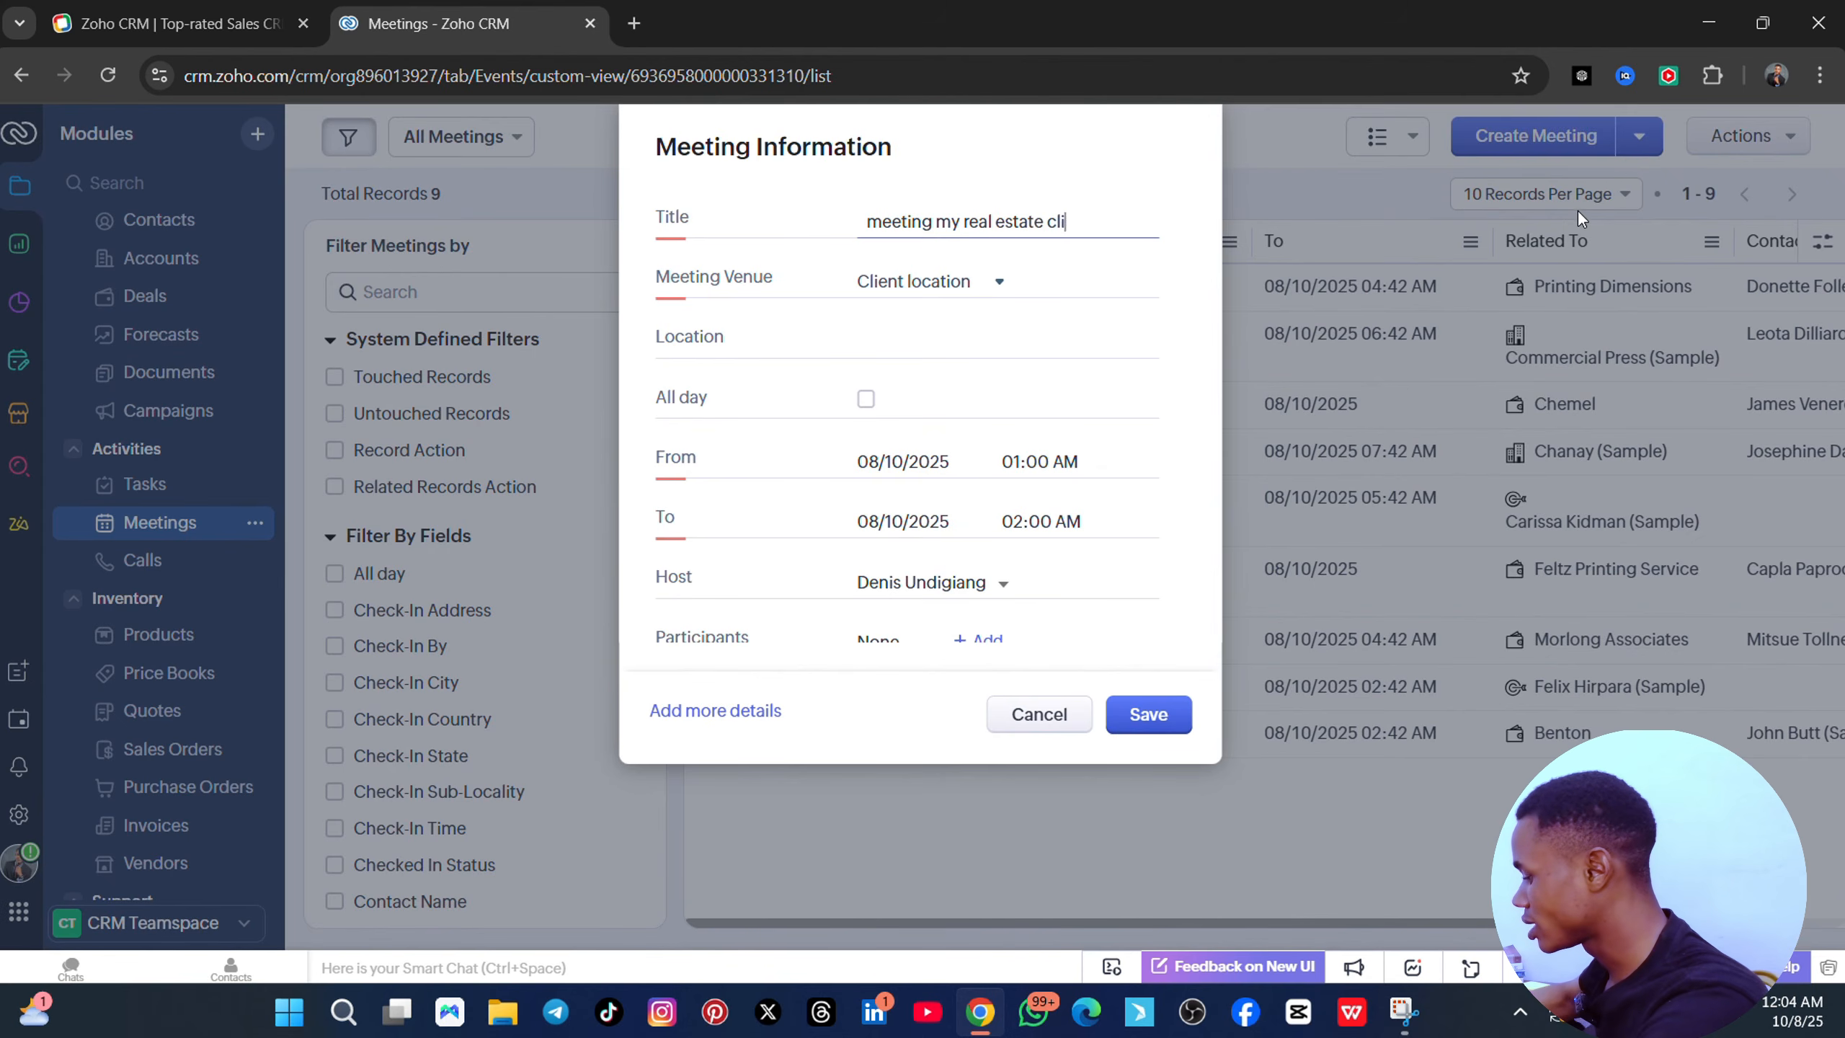
type("ent")
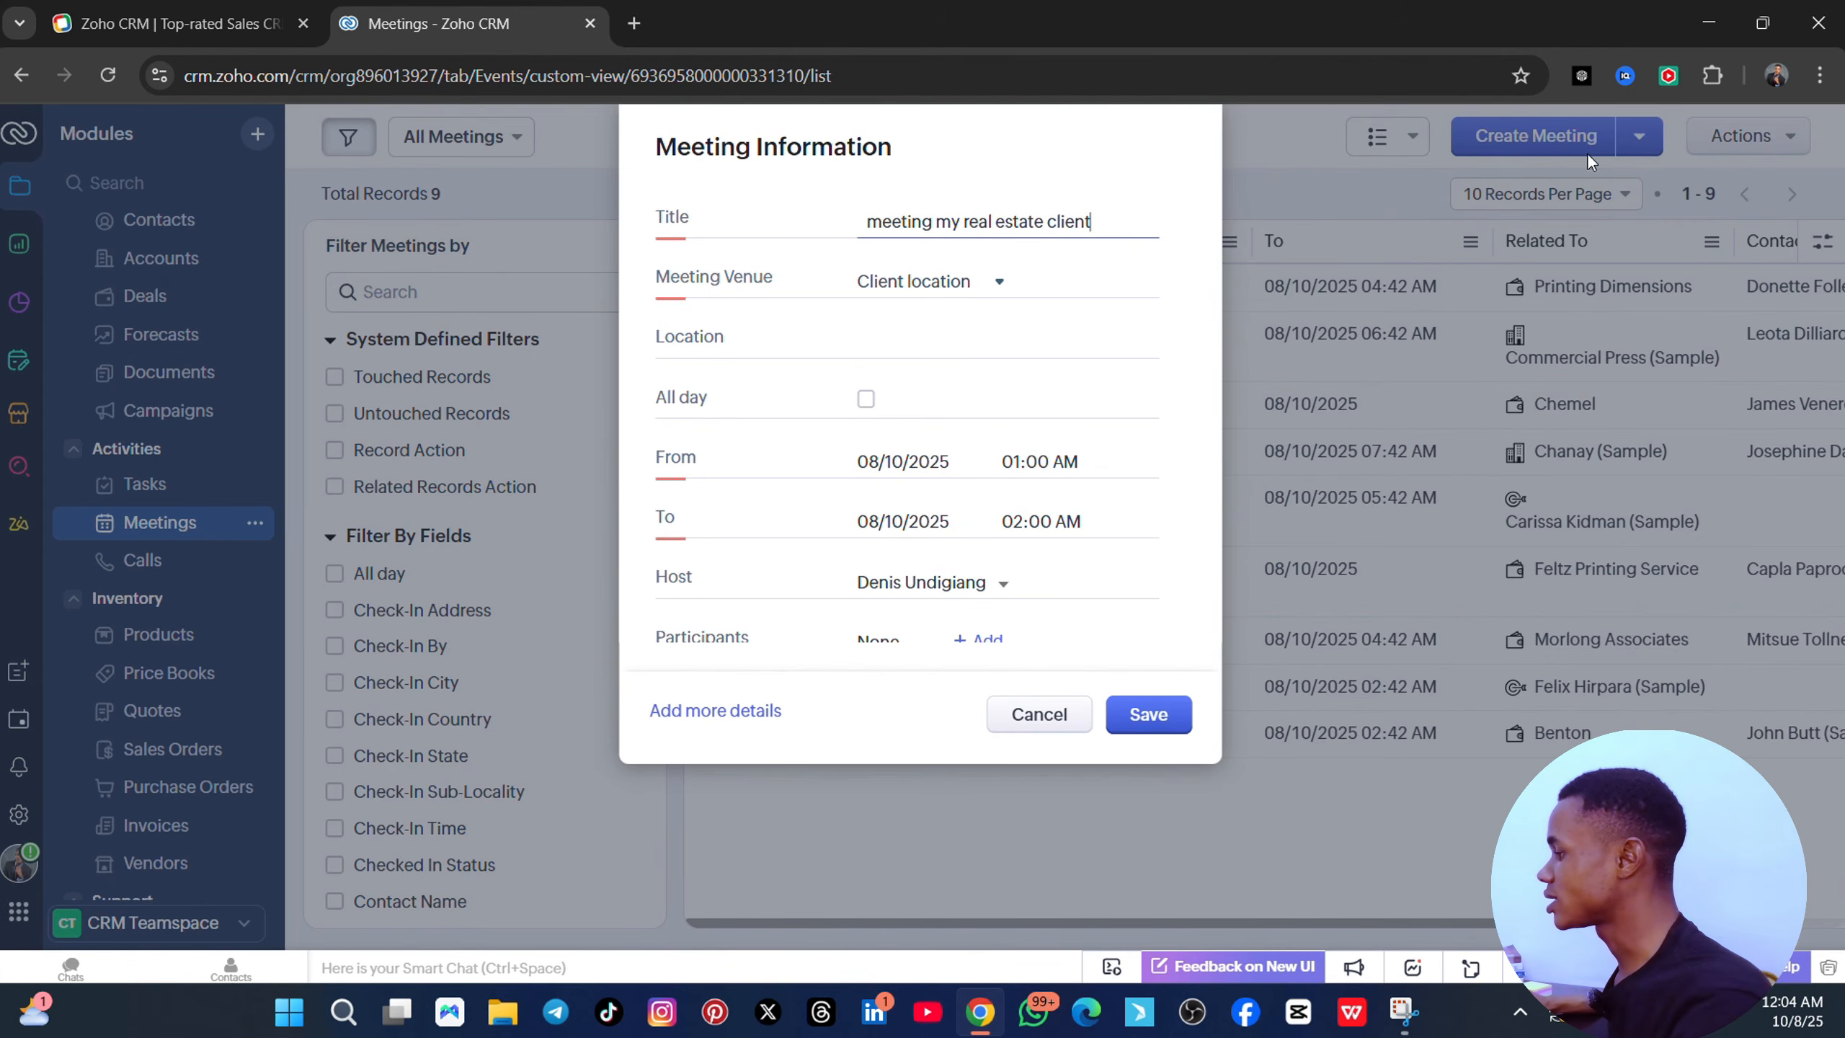
left_click(990, 292)
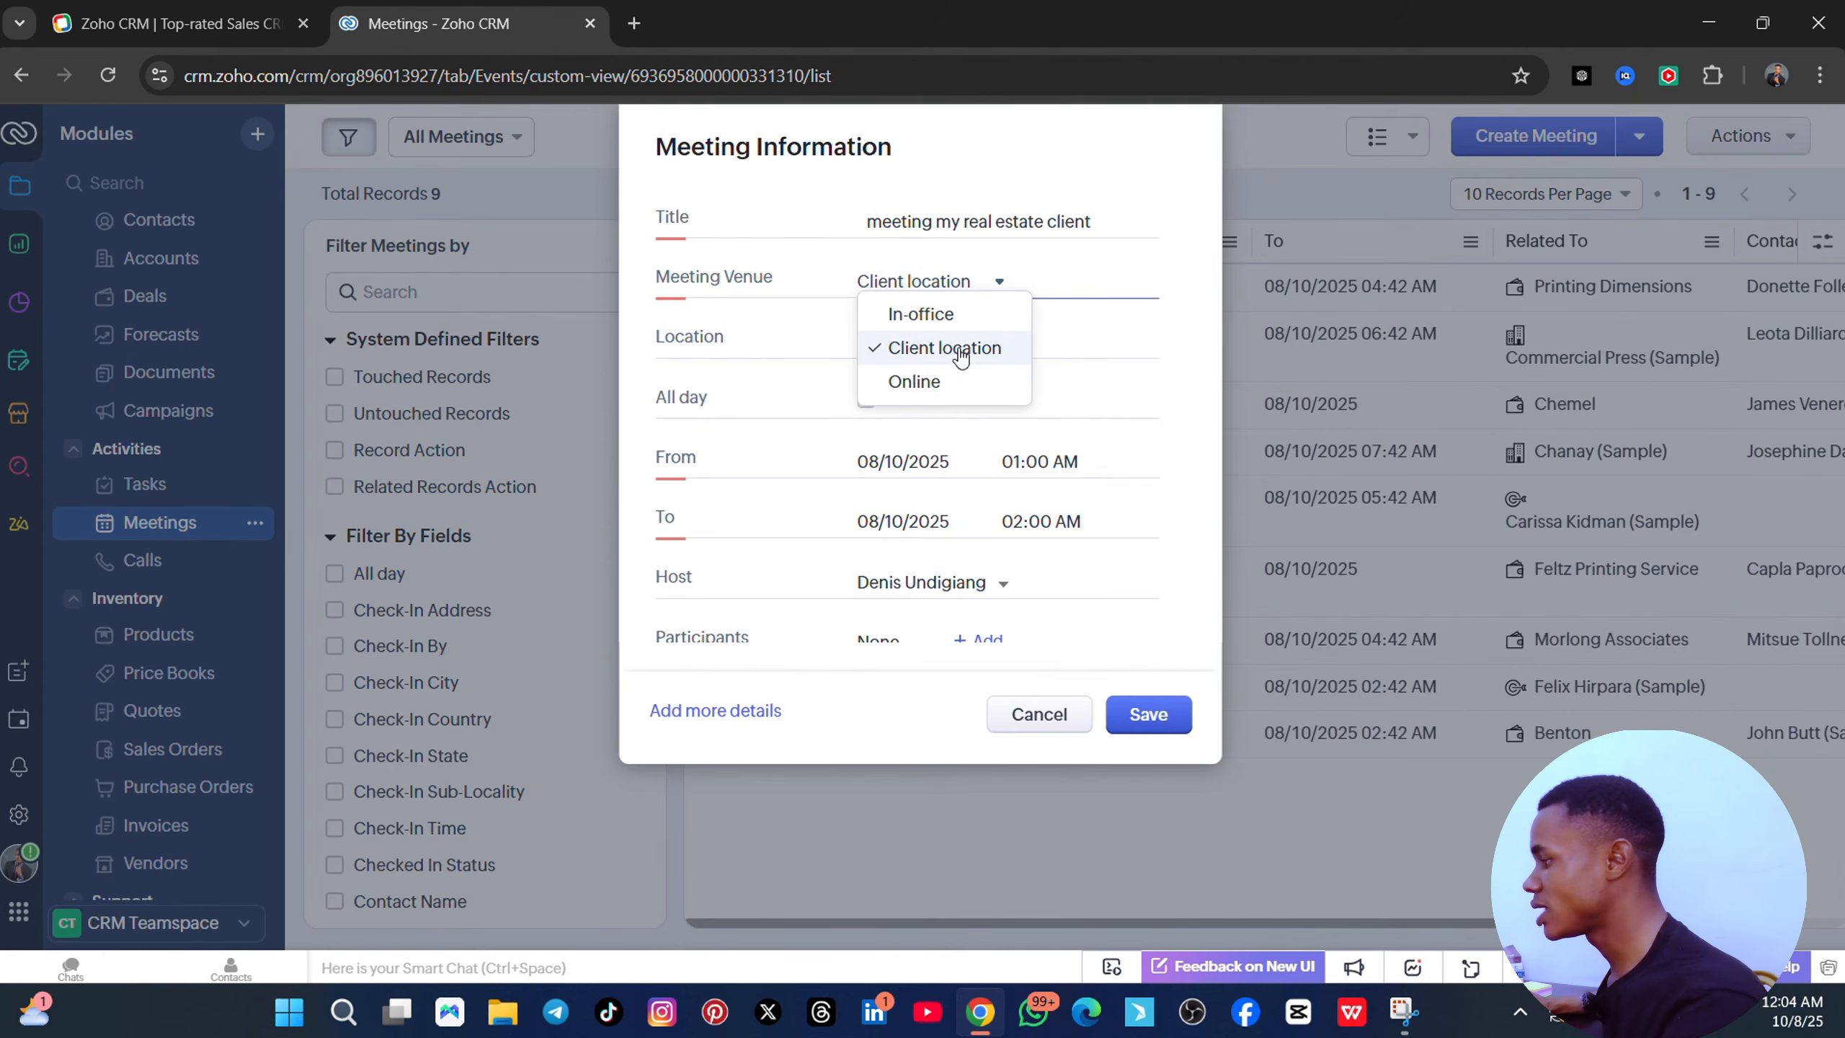
left_click(941, 316)
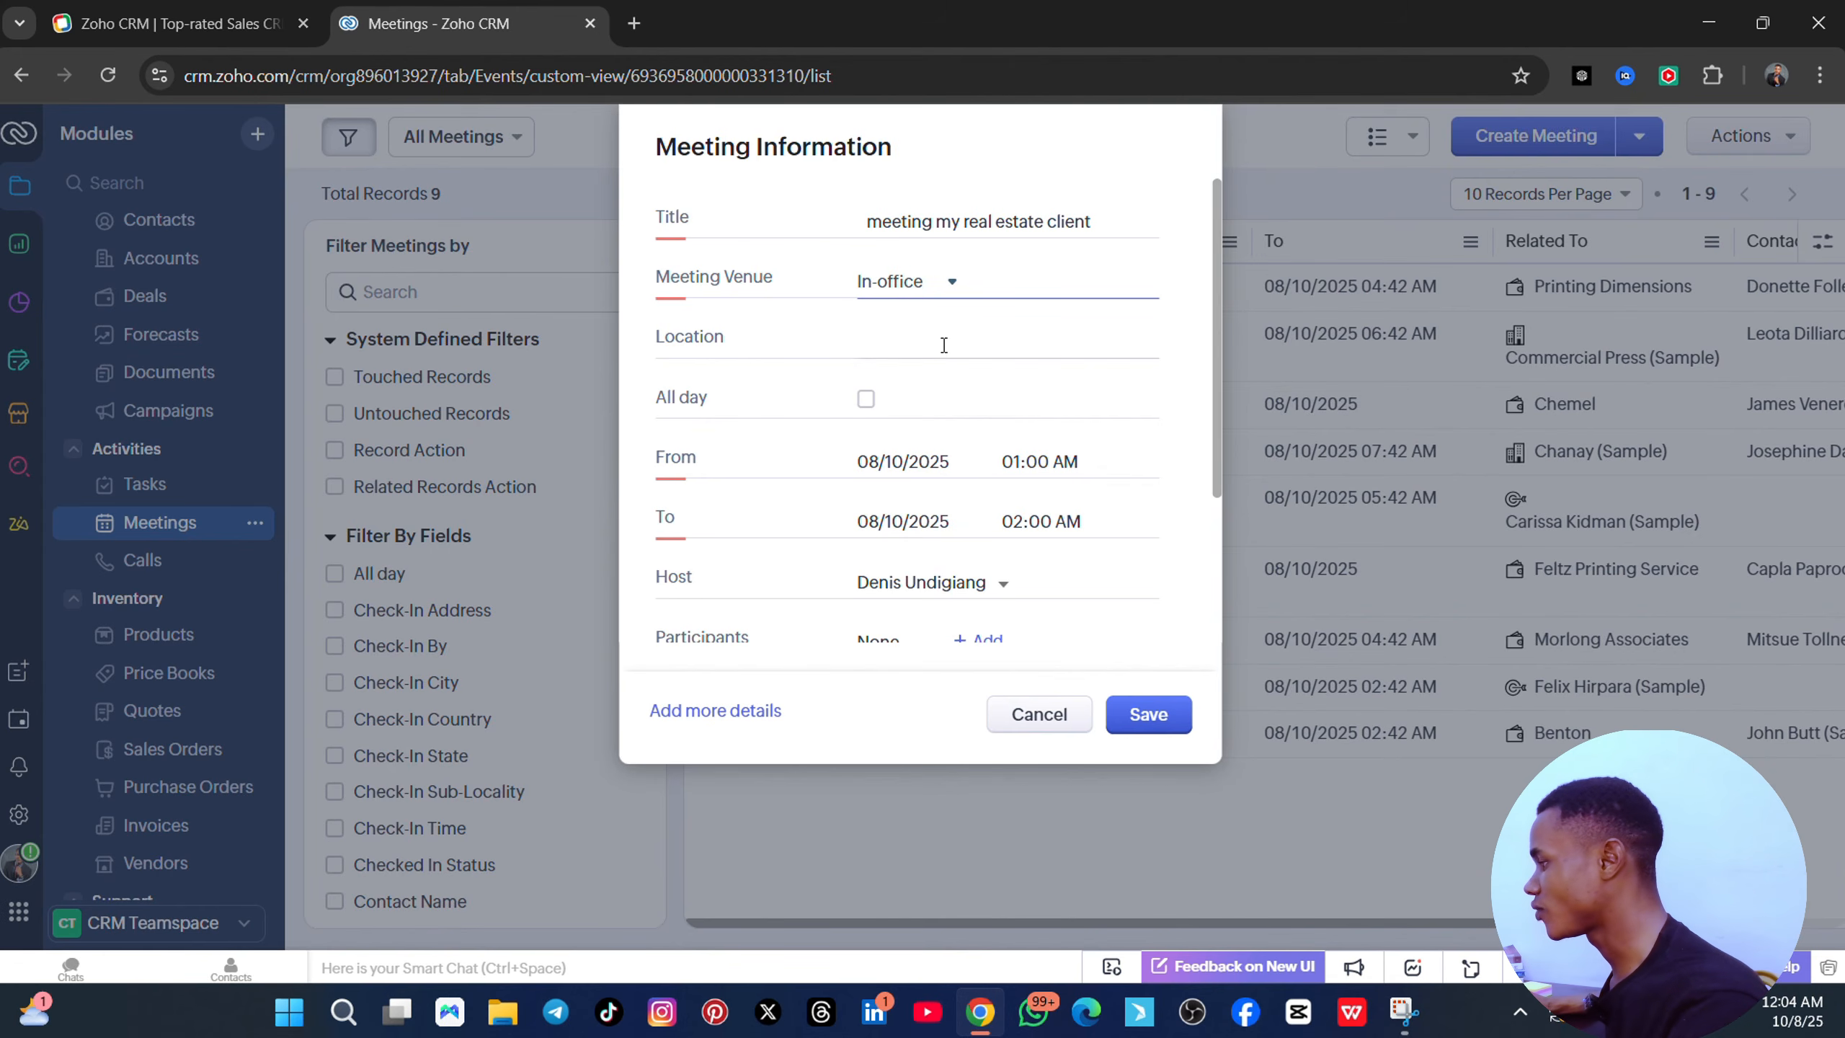
left_click(943, 283)
left_click(943, 284)
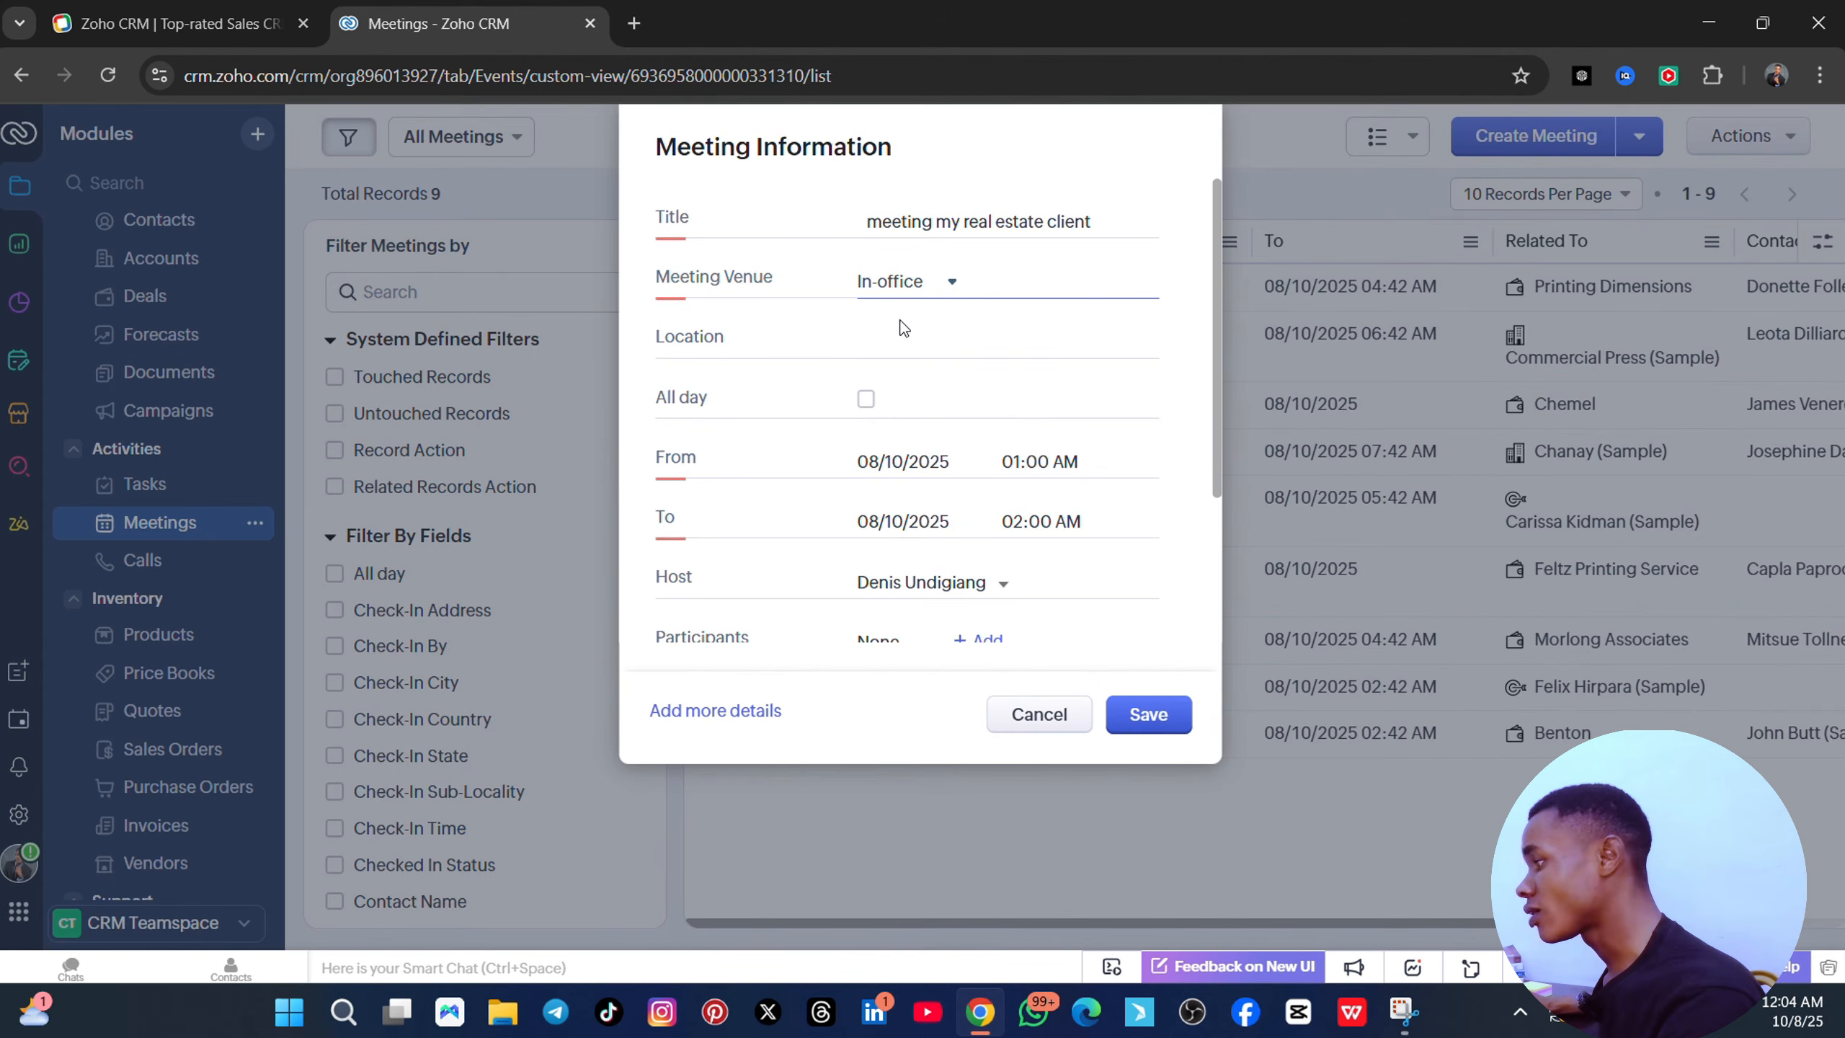
left_click(943, 290)
left_click(915, 377)
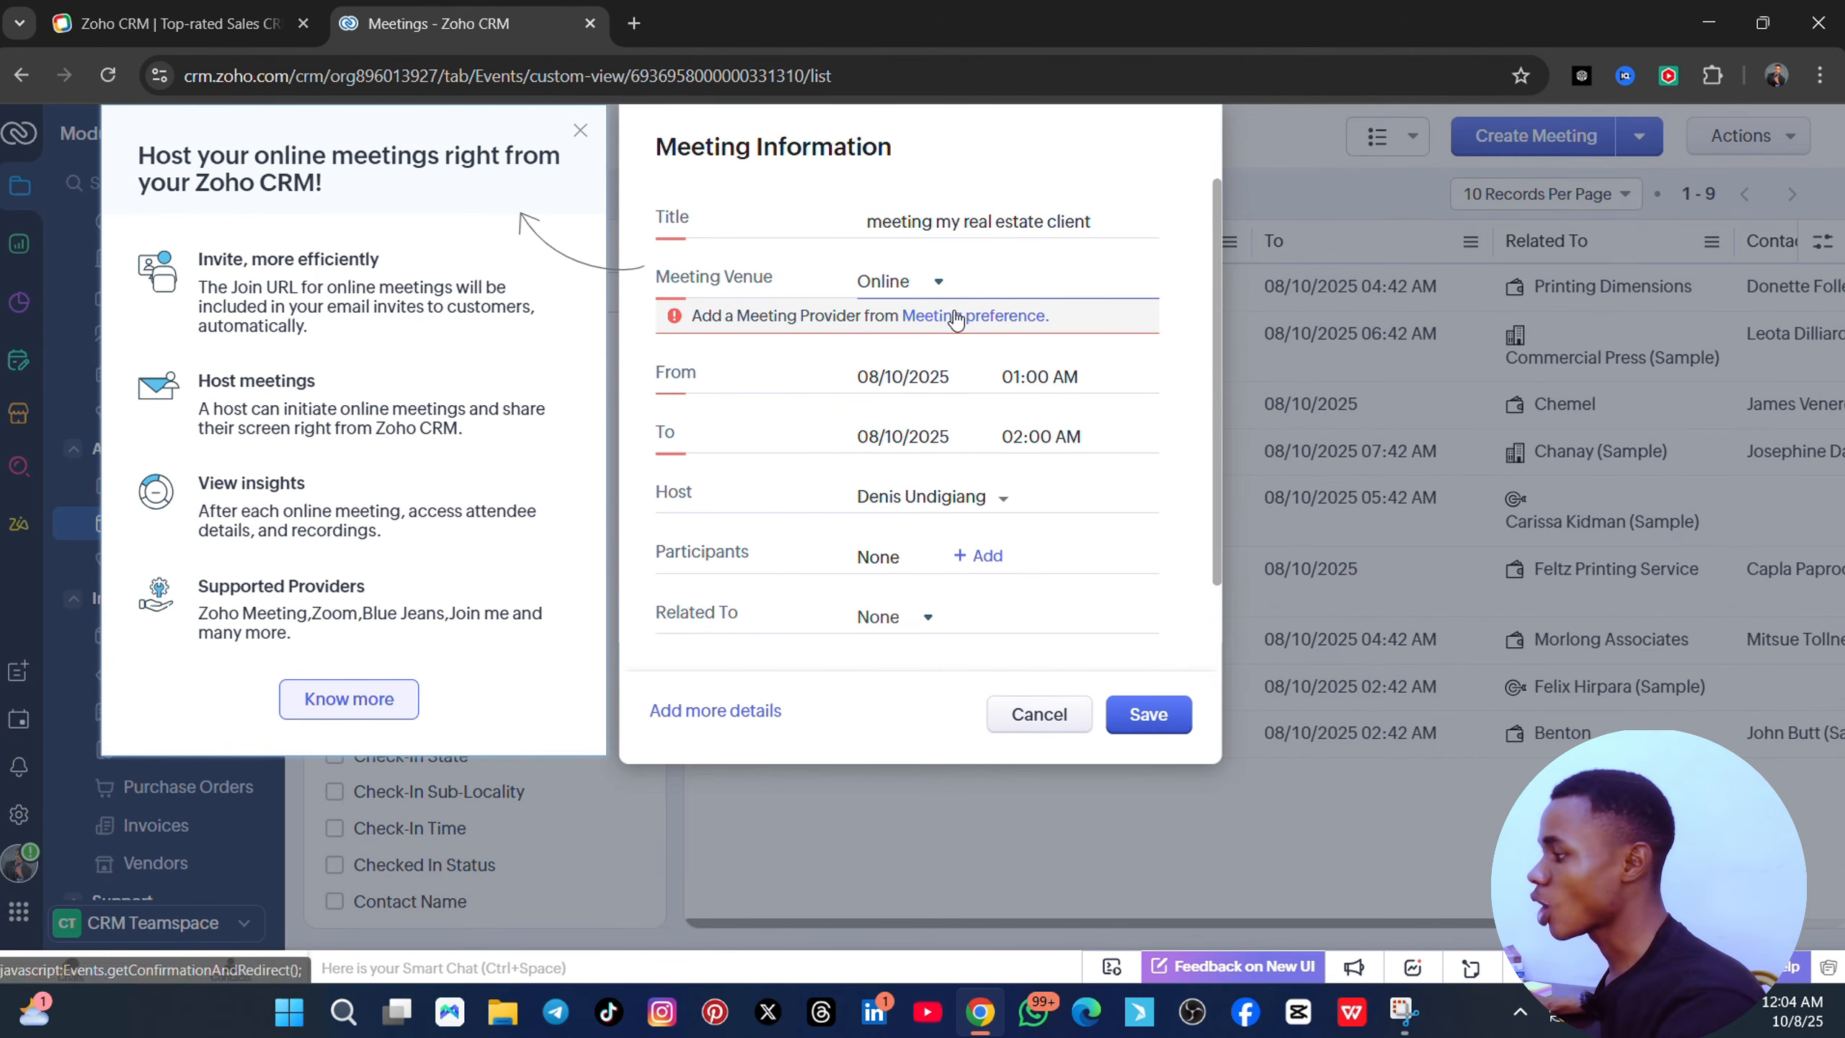
left_click(580, 132)
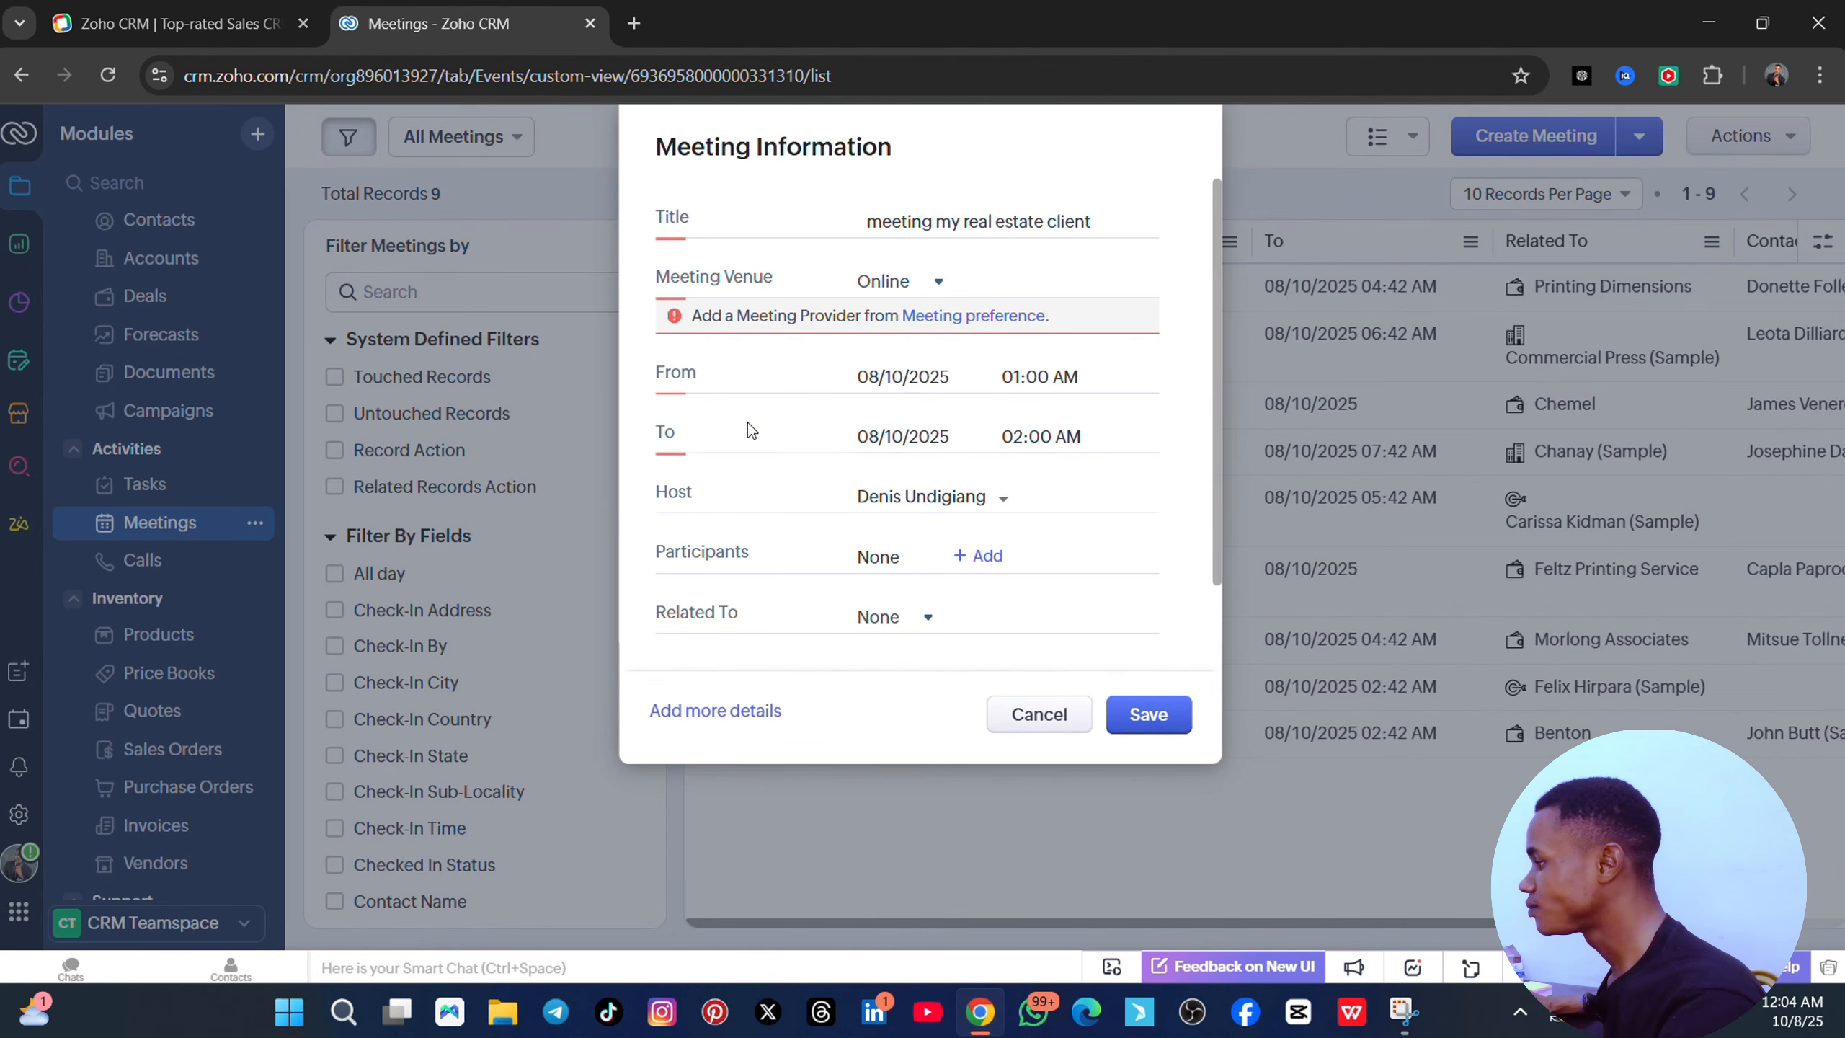
- Set the meeting's start and end date to 08/11/2025 and keep the current host
left_click(906, 376)
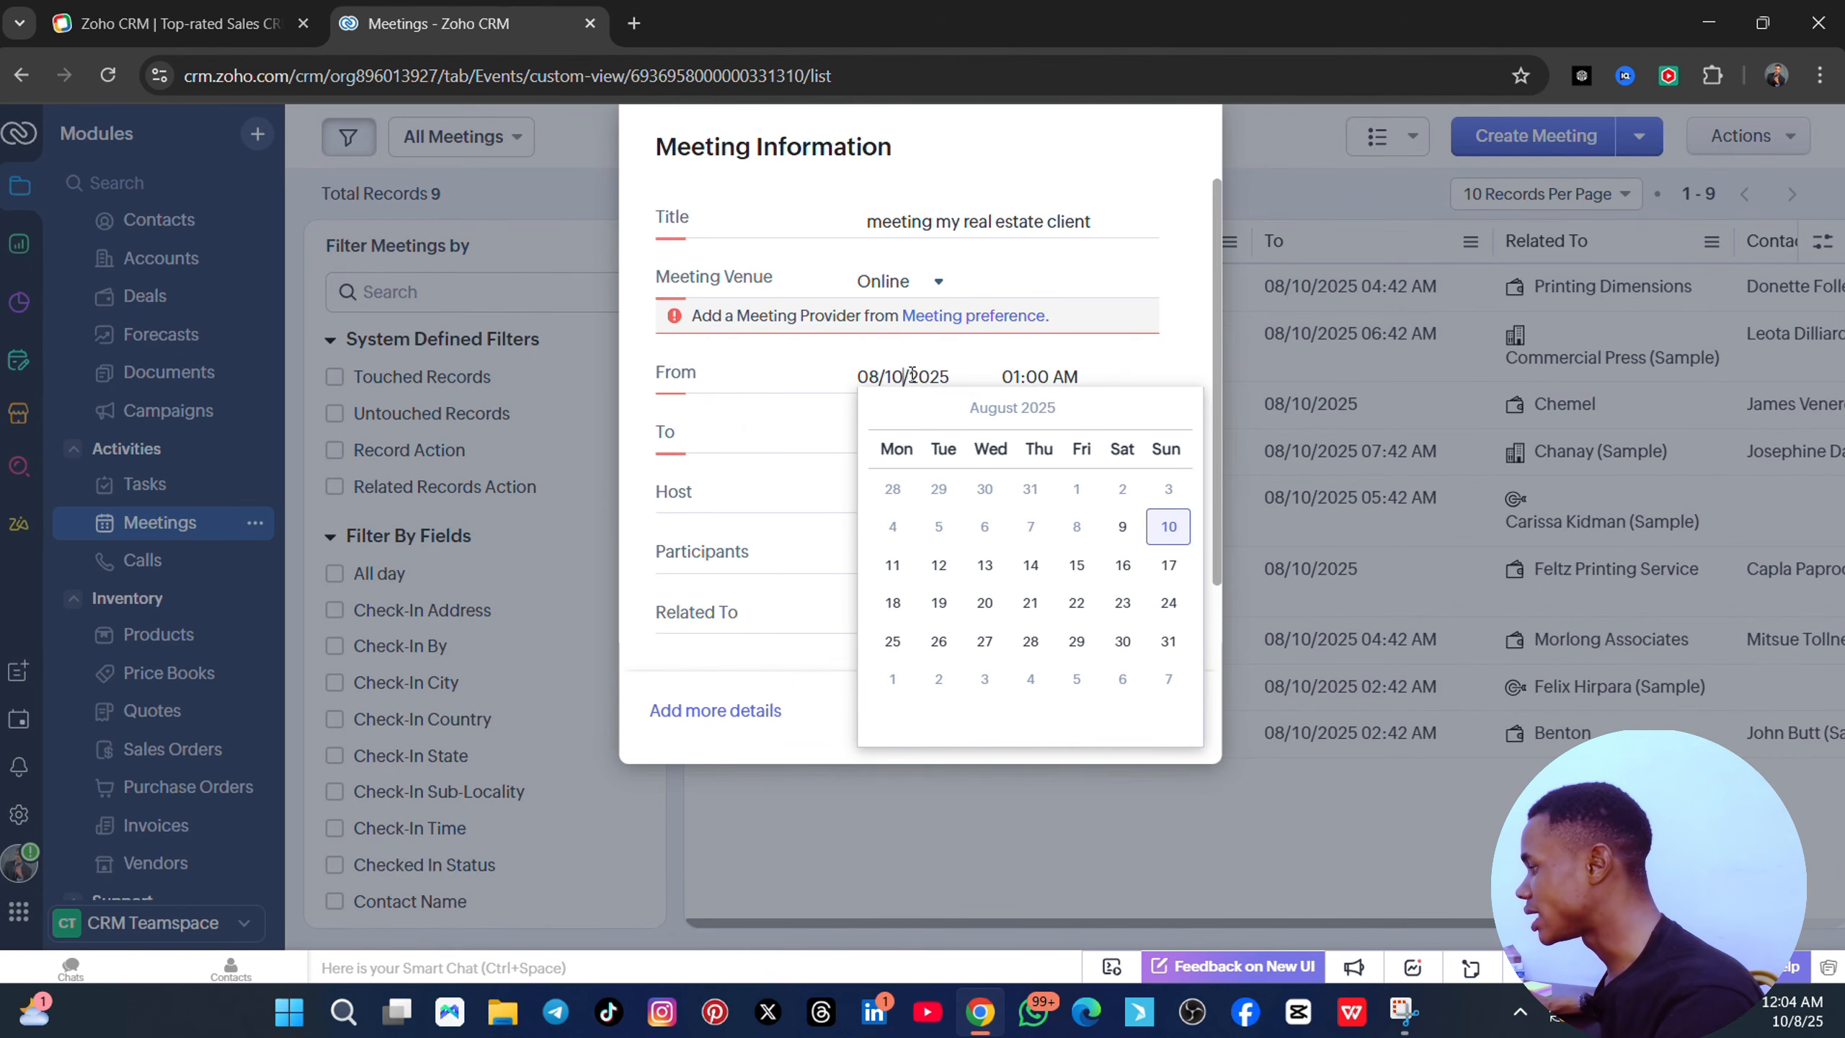
left_click(894, 565)
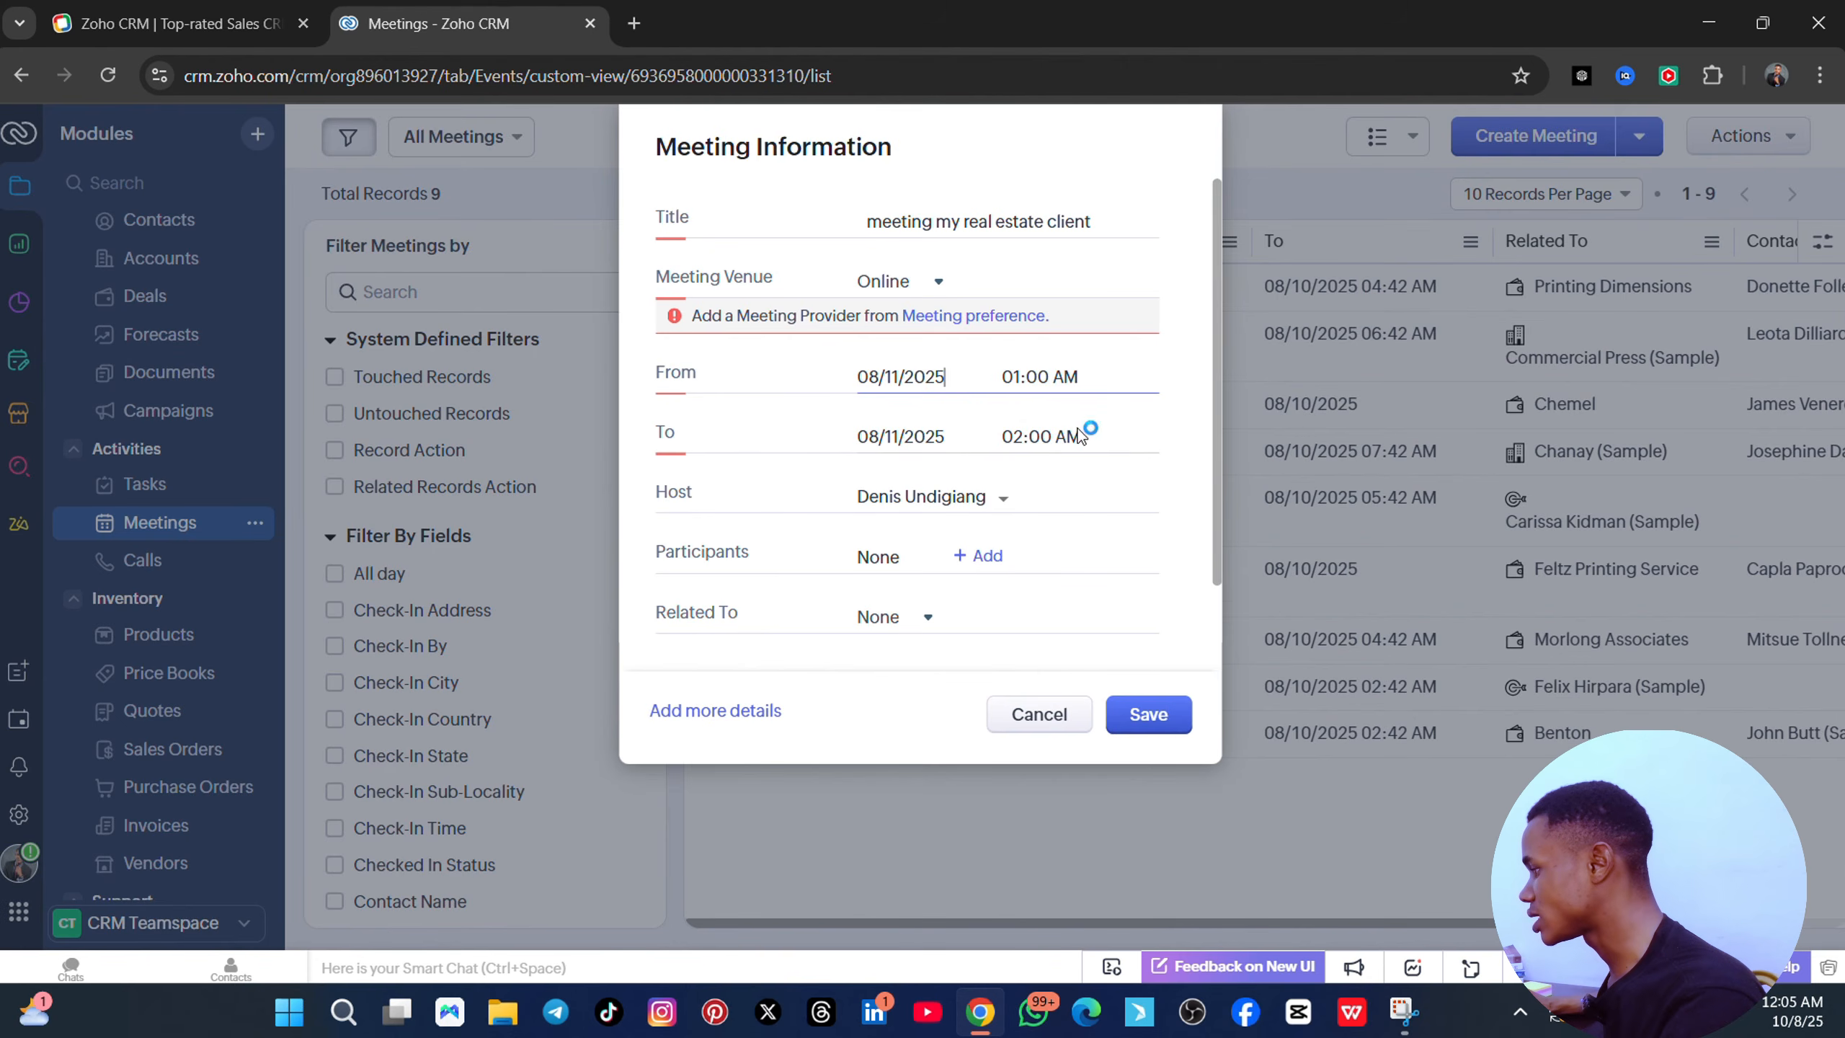
left_click(914, 438)
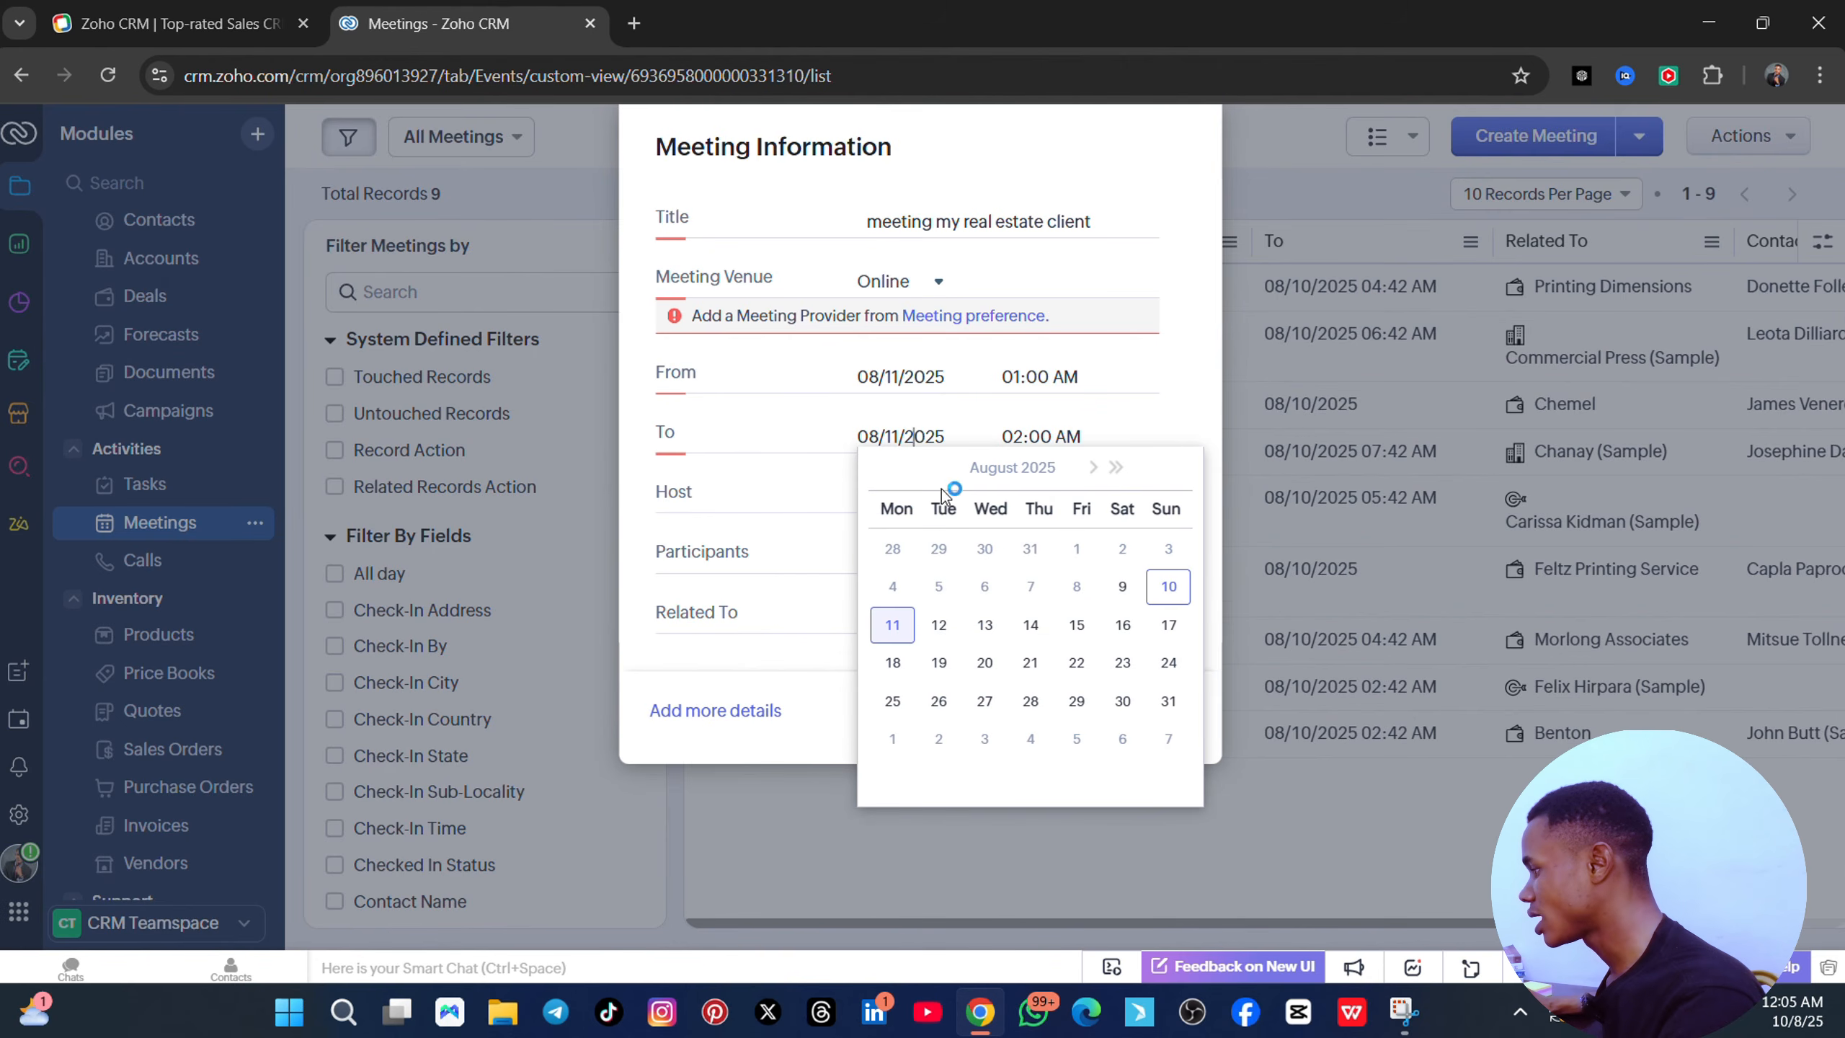
left_click(895, 625)
scroll(909, 494, "down", 1)
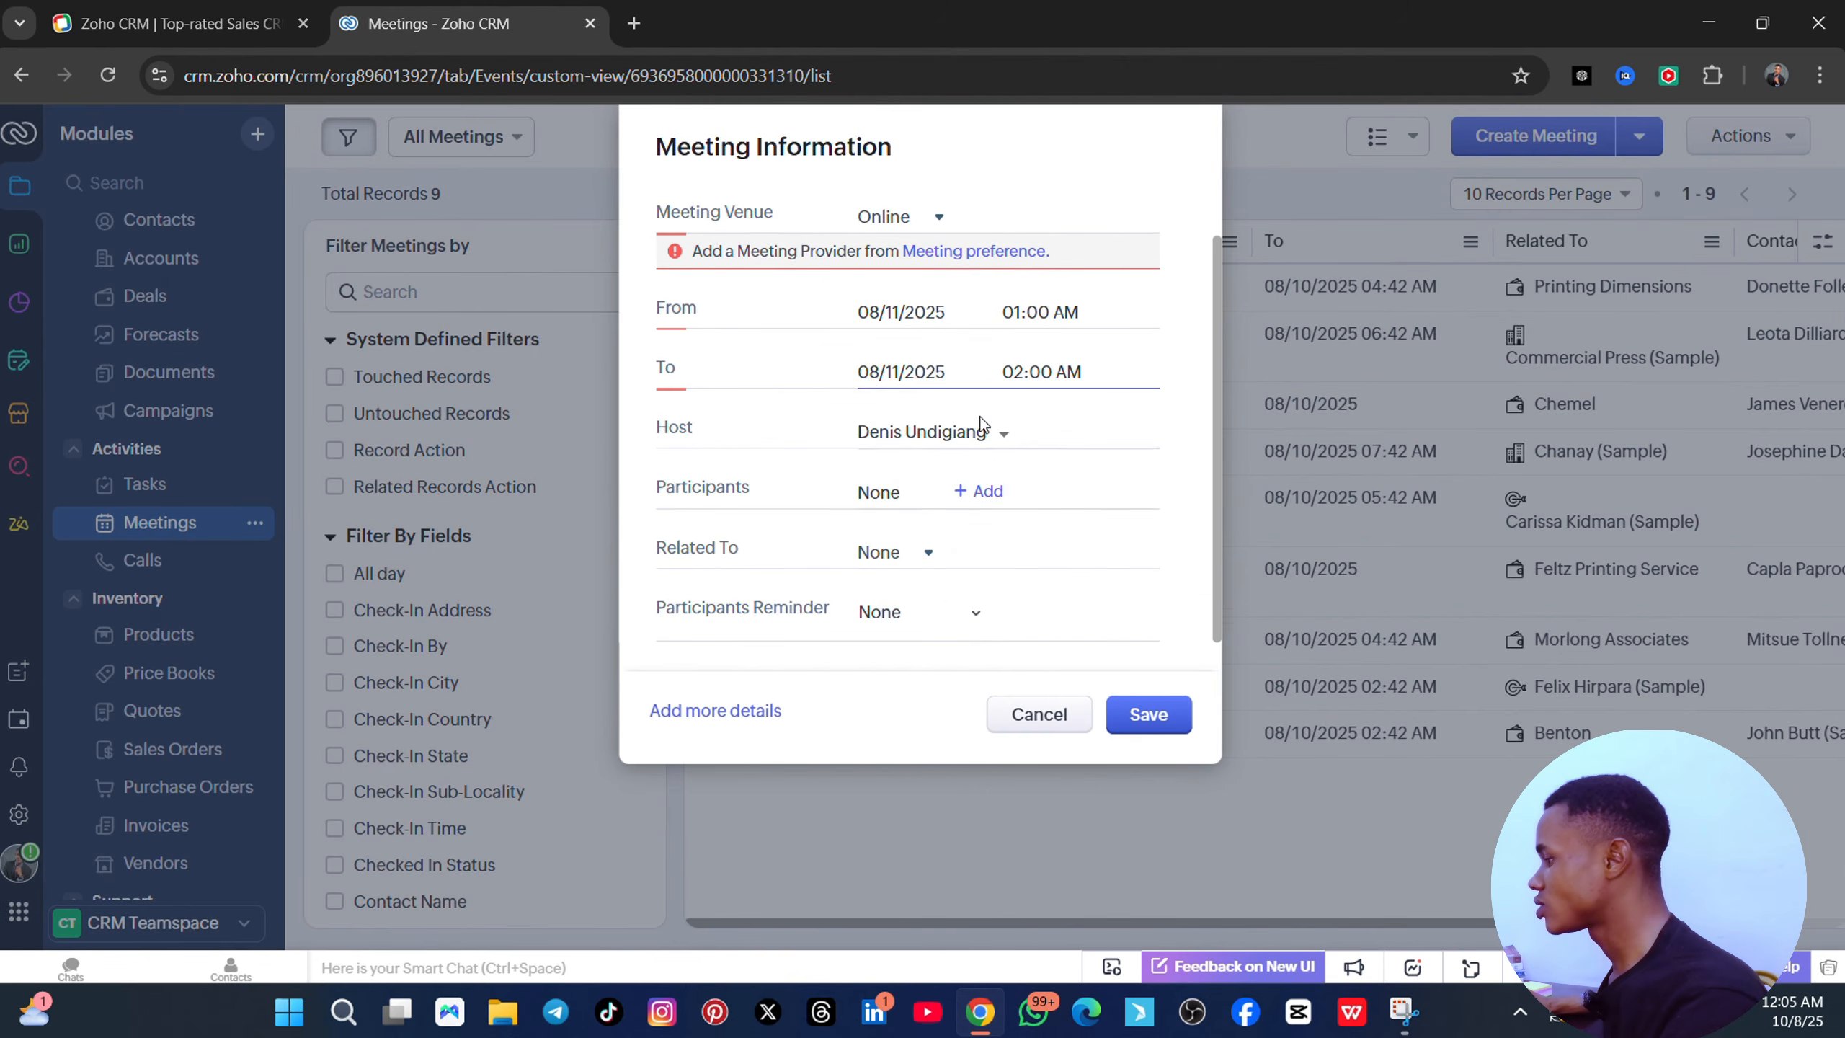
left_click(1001, 436)
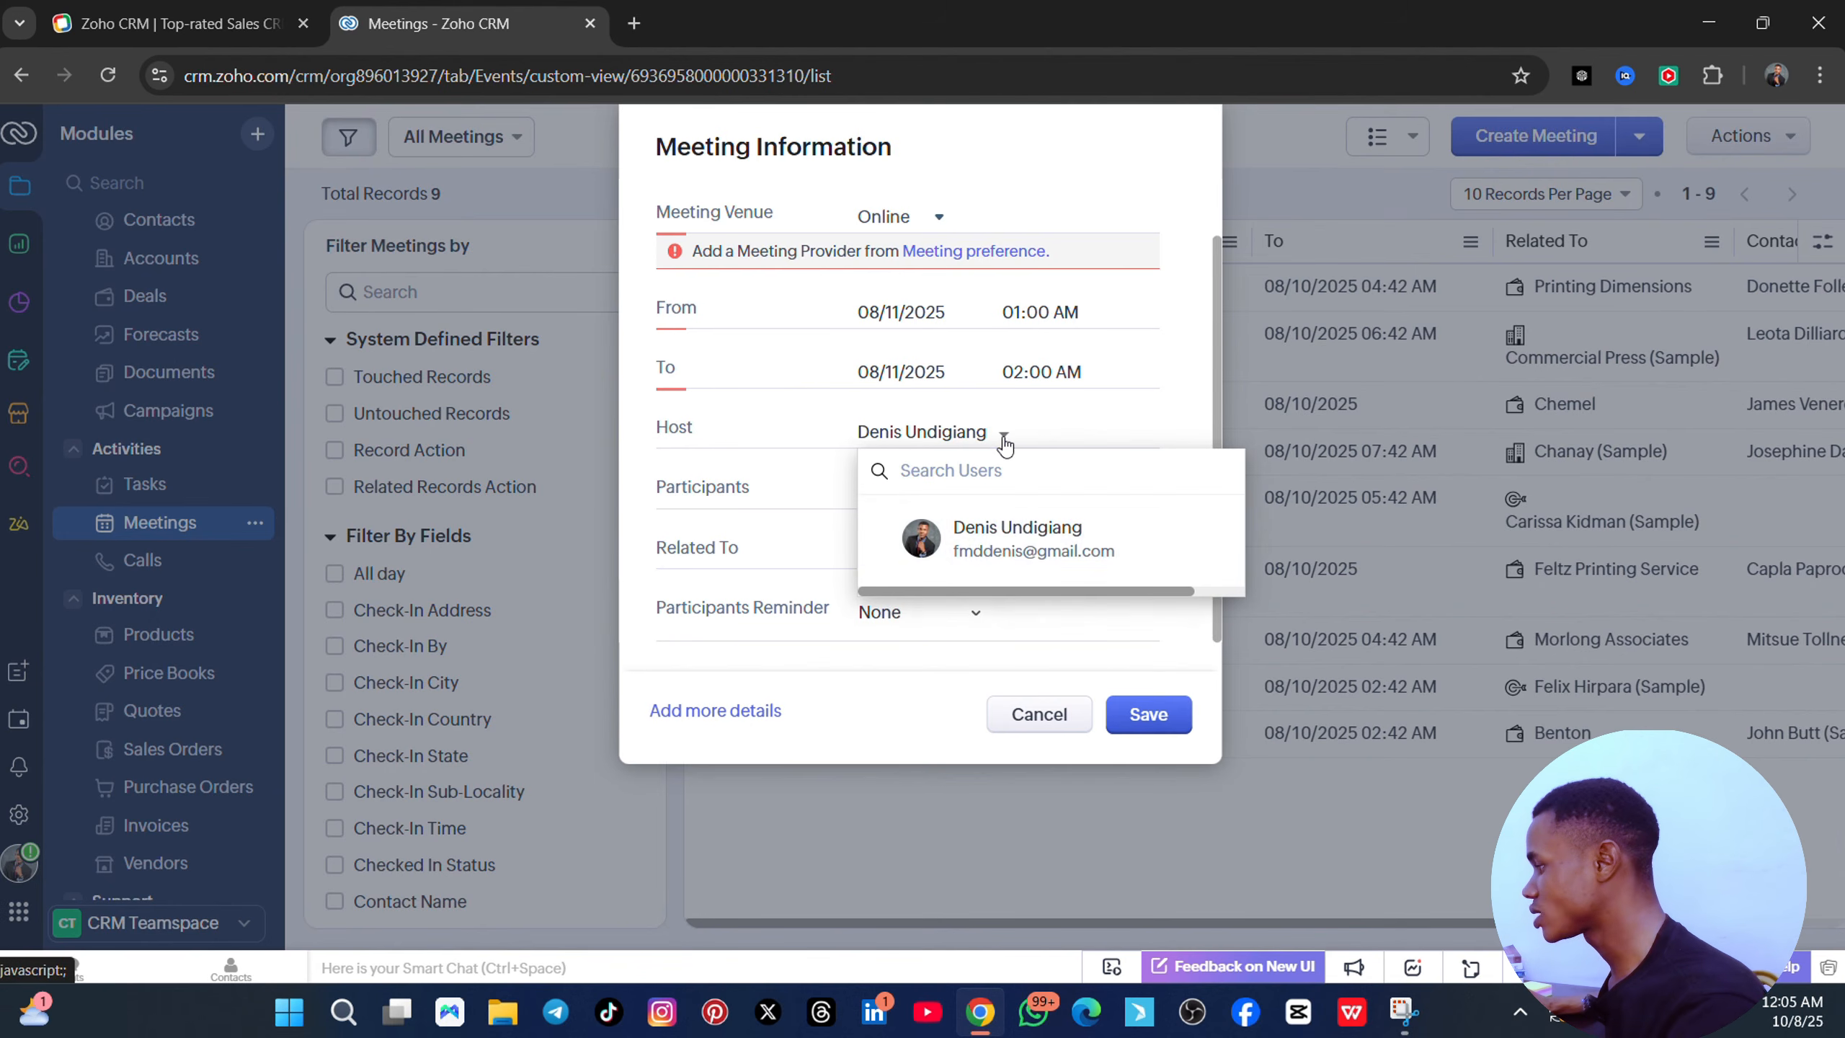
left_click(795, 491)
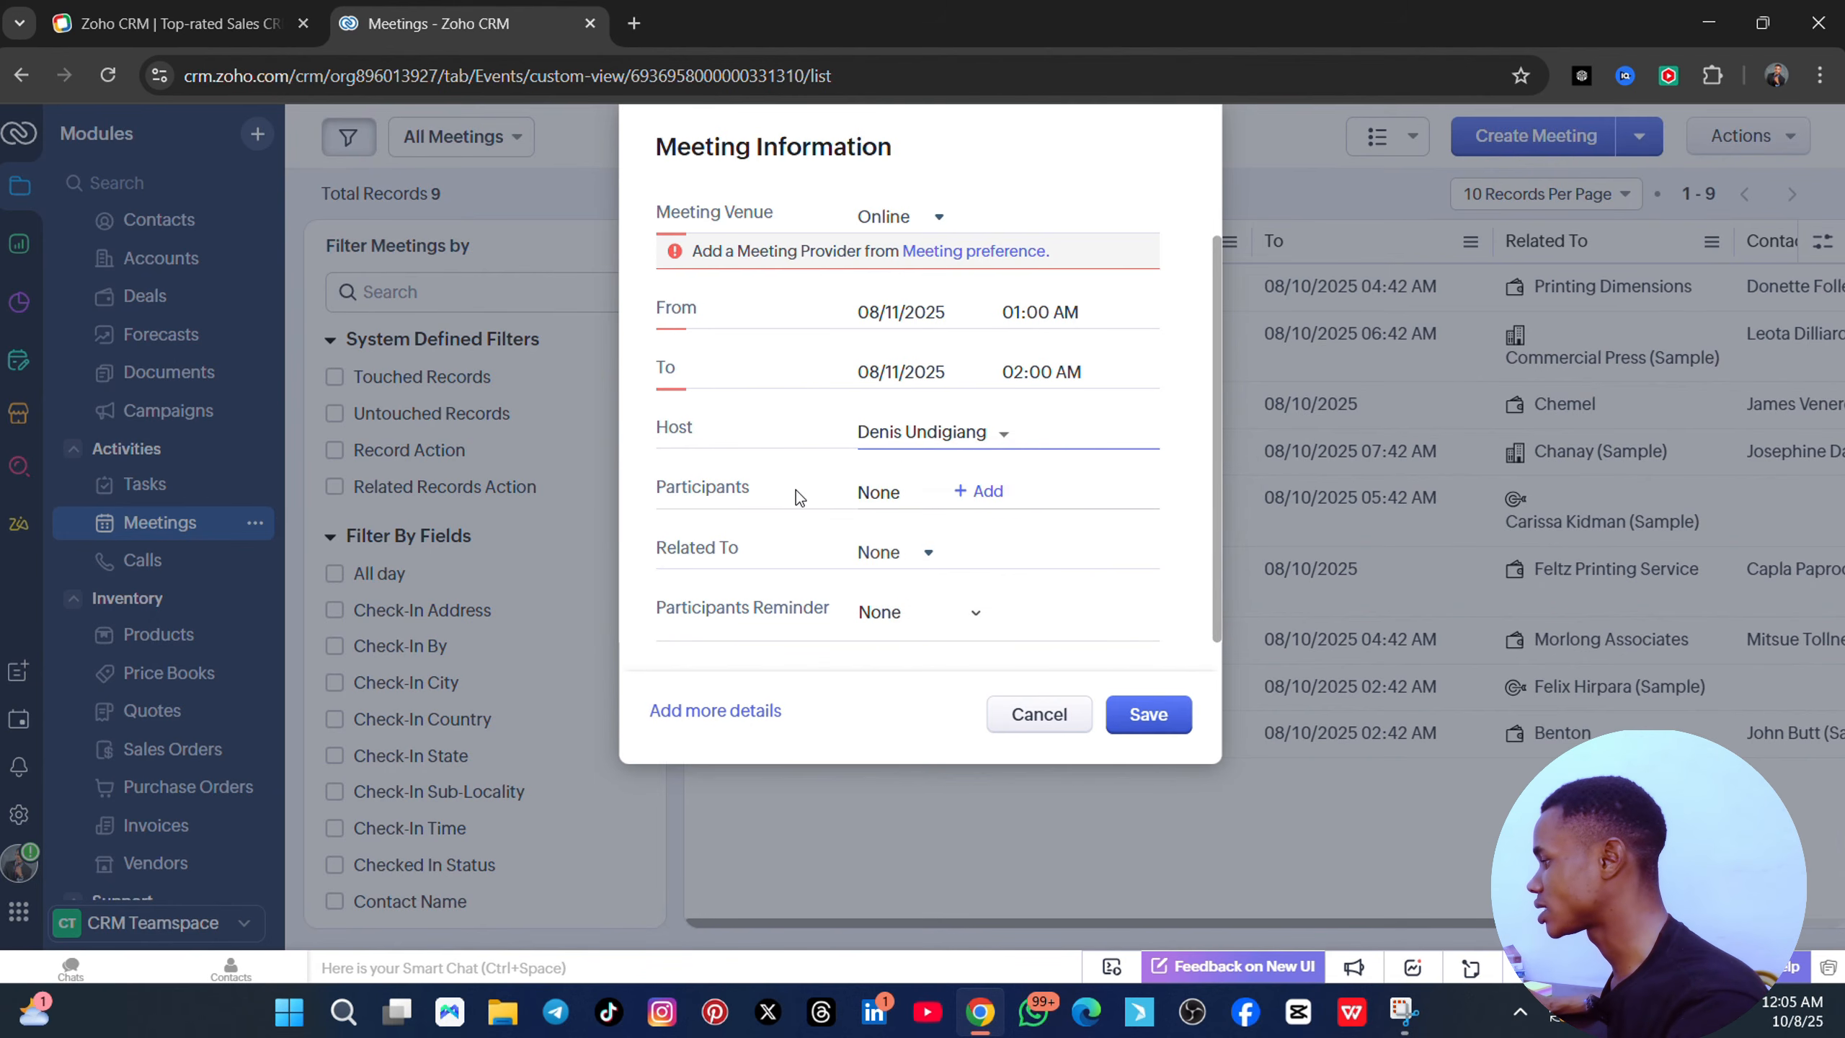
- In Add Participants, tick one sample contact and confirm so the form shows 1 Selected
left_click(982, 493)
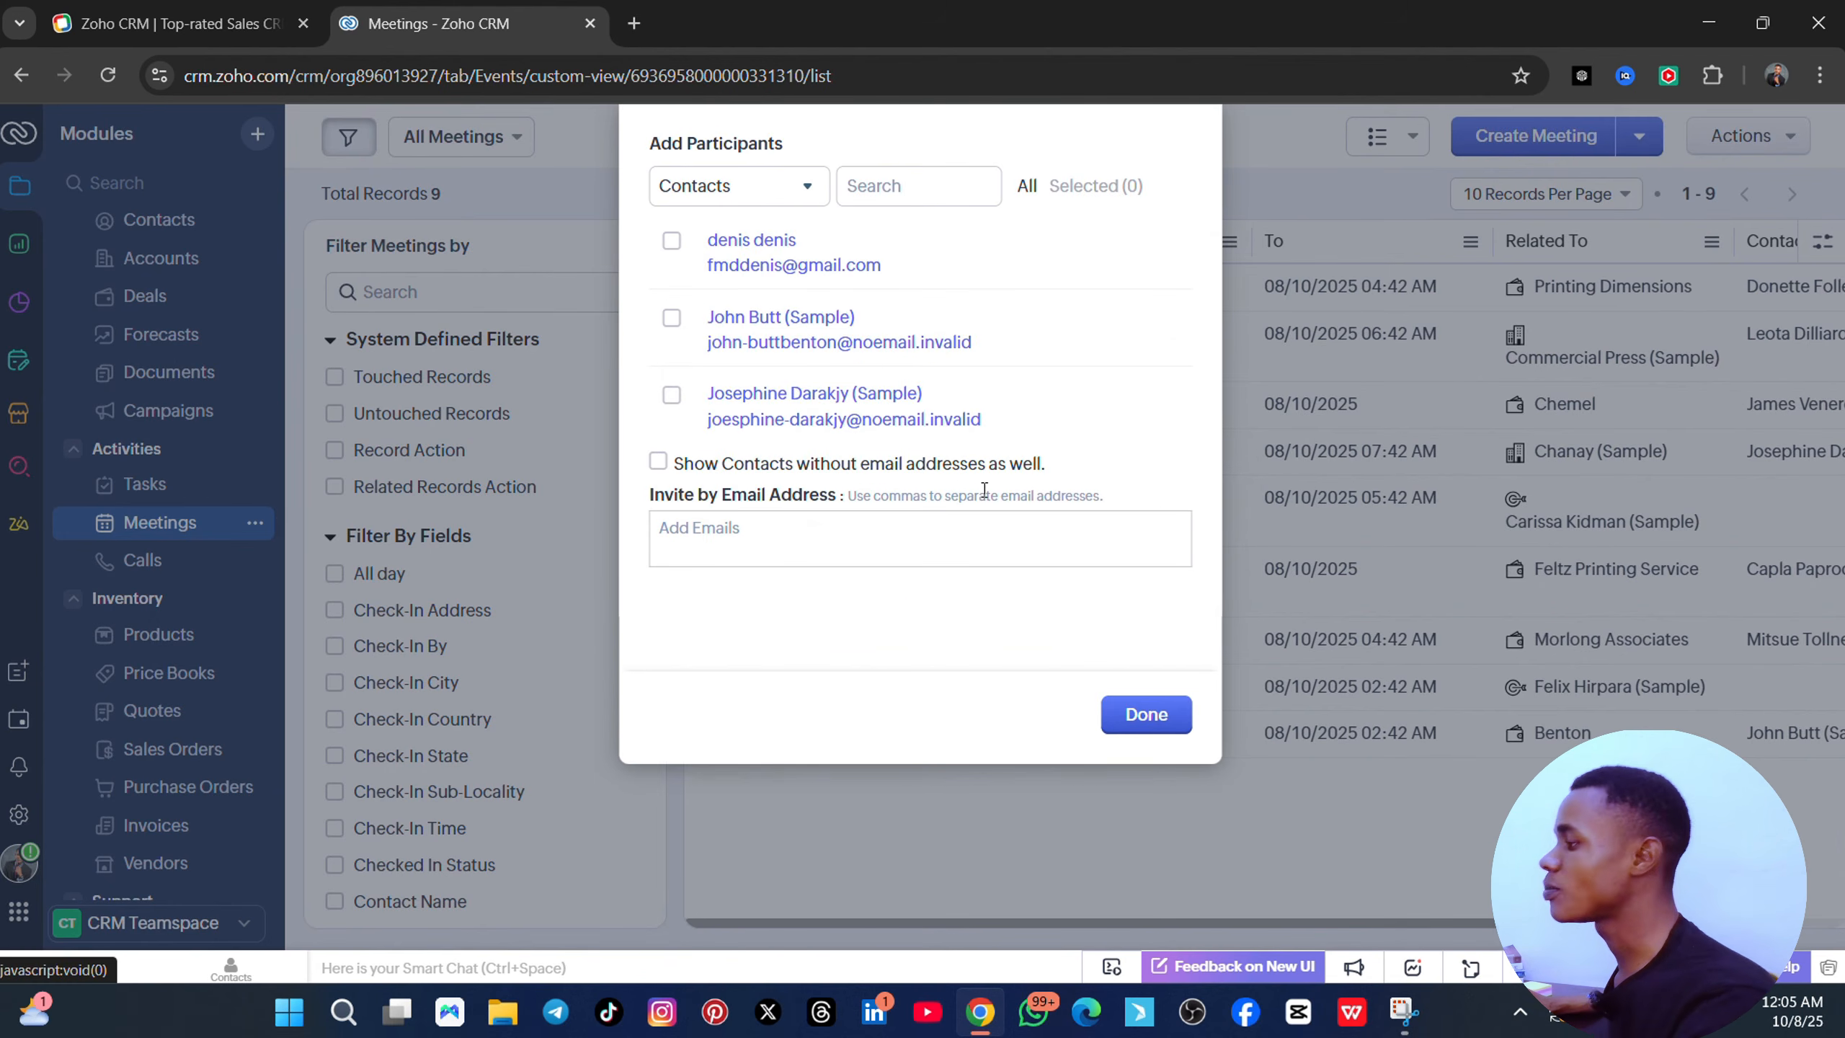
left_click(844, 326)
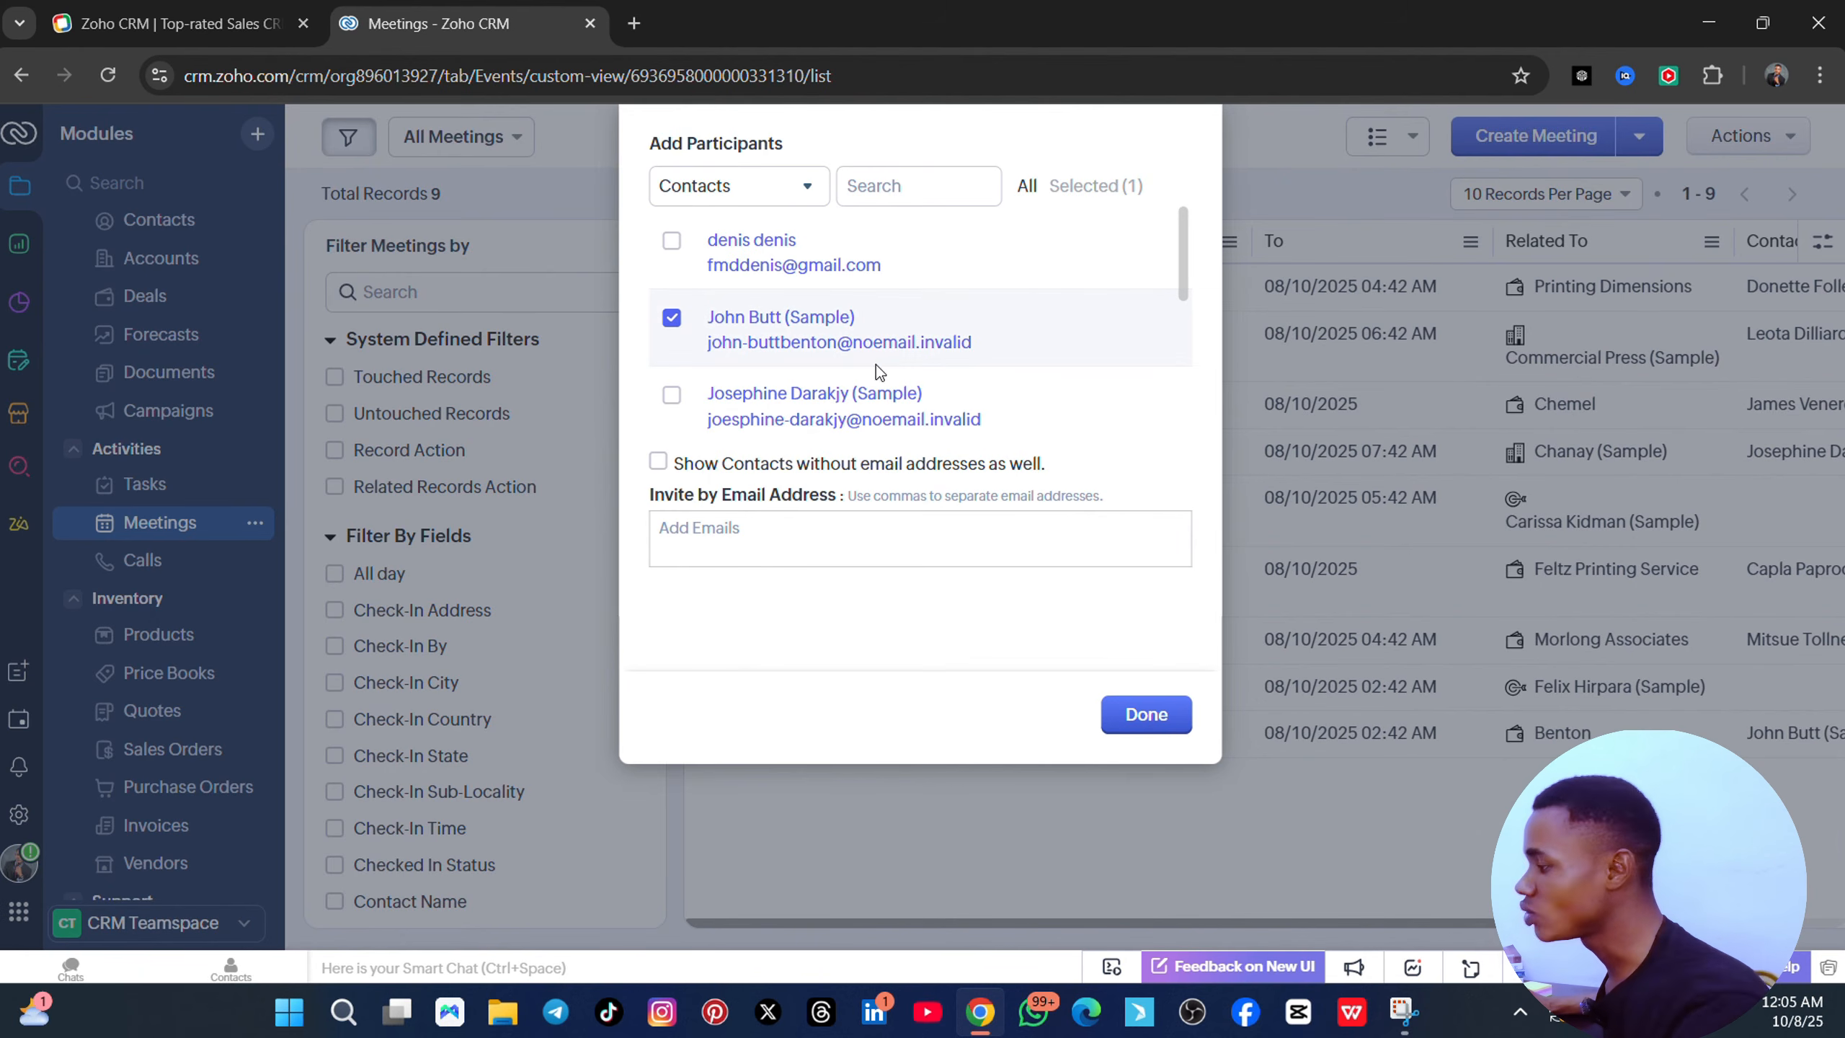
left_click(779, 532)
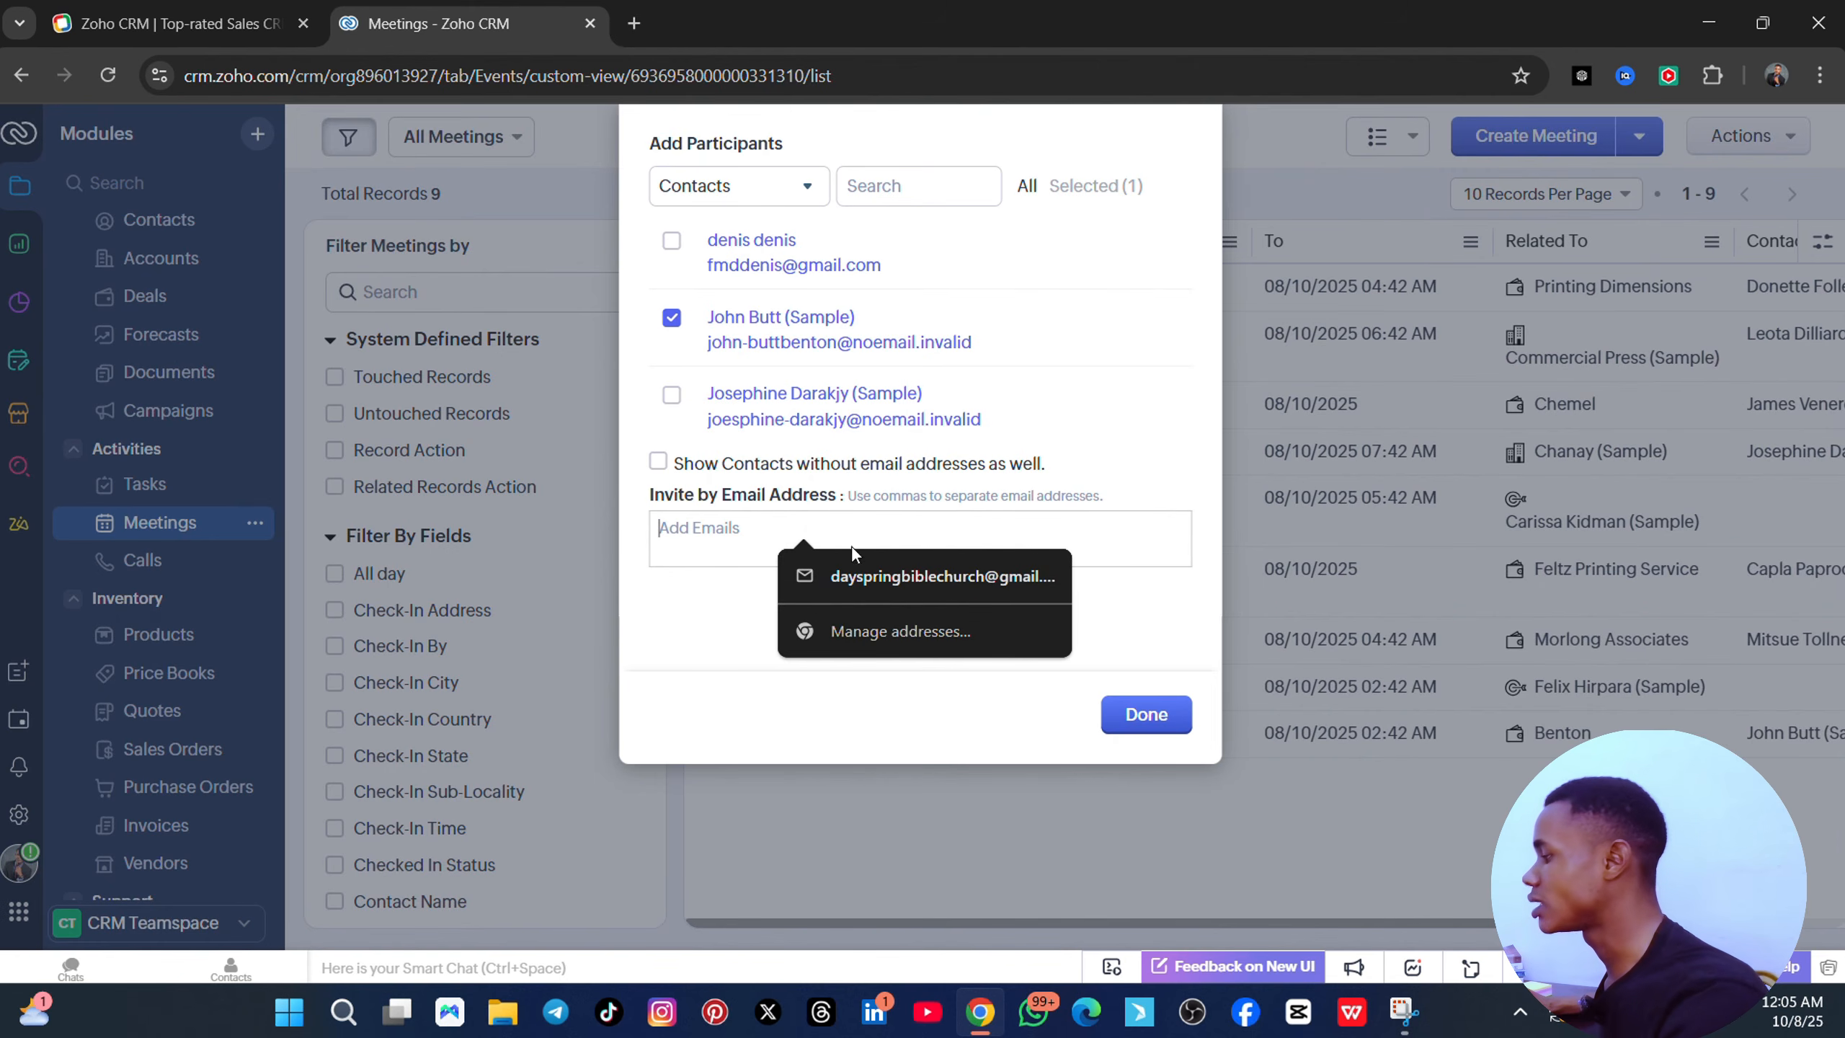
left_click(1176, 727)
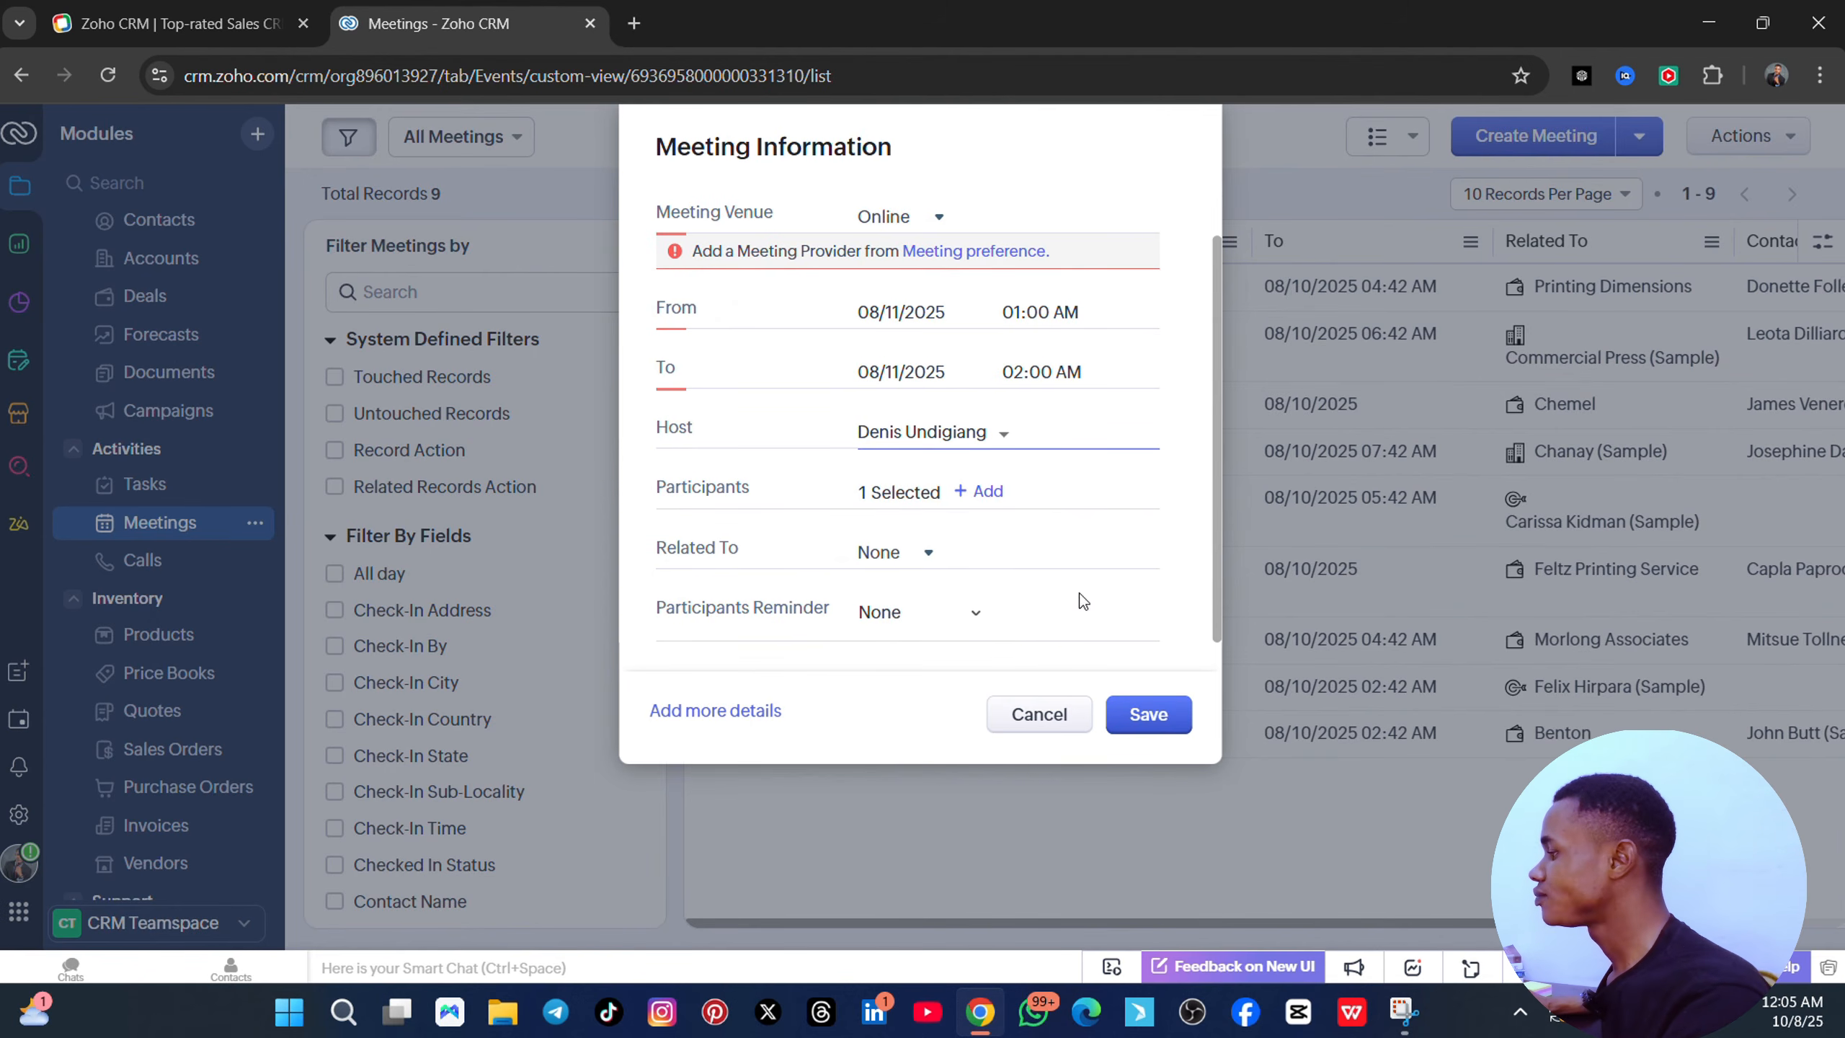
- Switch the venue back to In-office, try saving and sending, then cancel the meeting
left_click(936, 217)
left_click(921, 249)
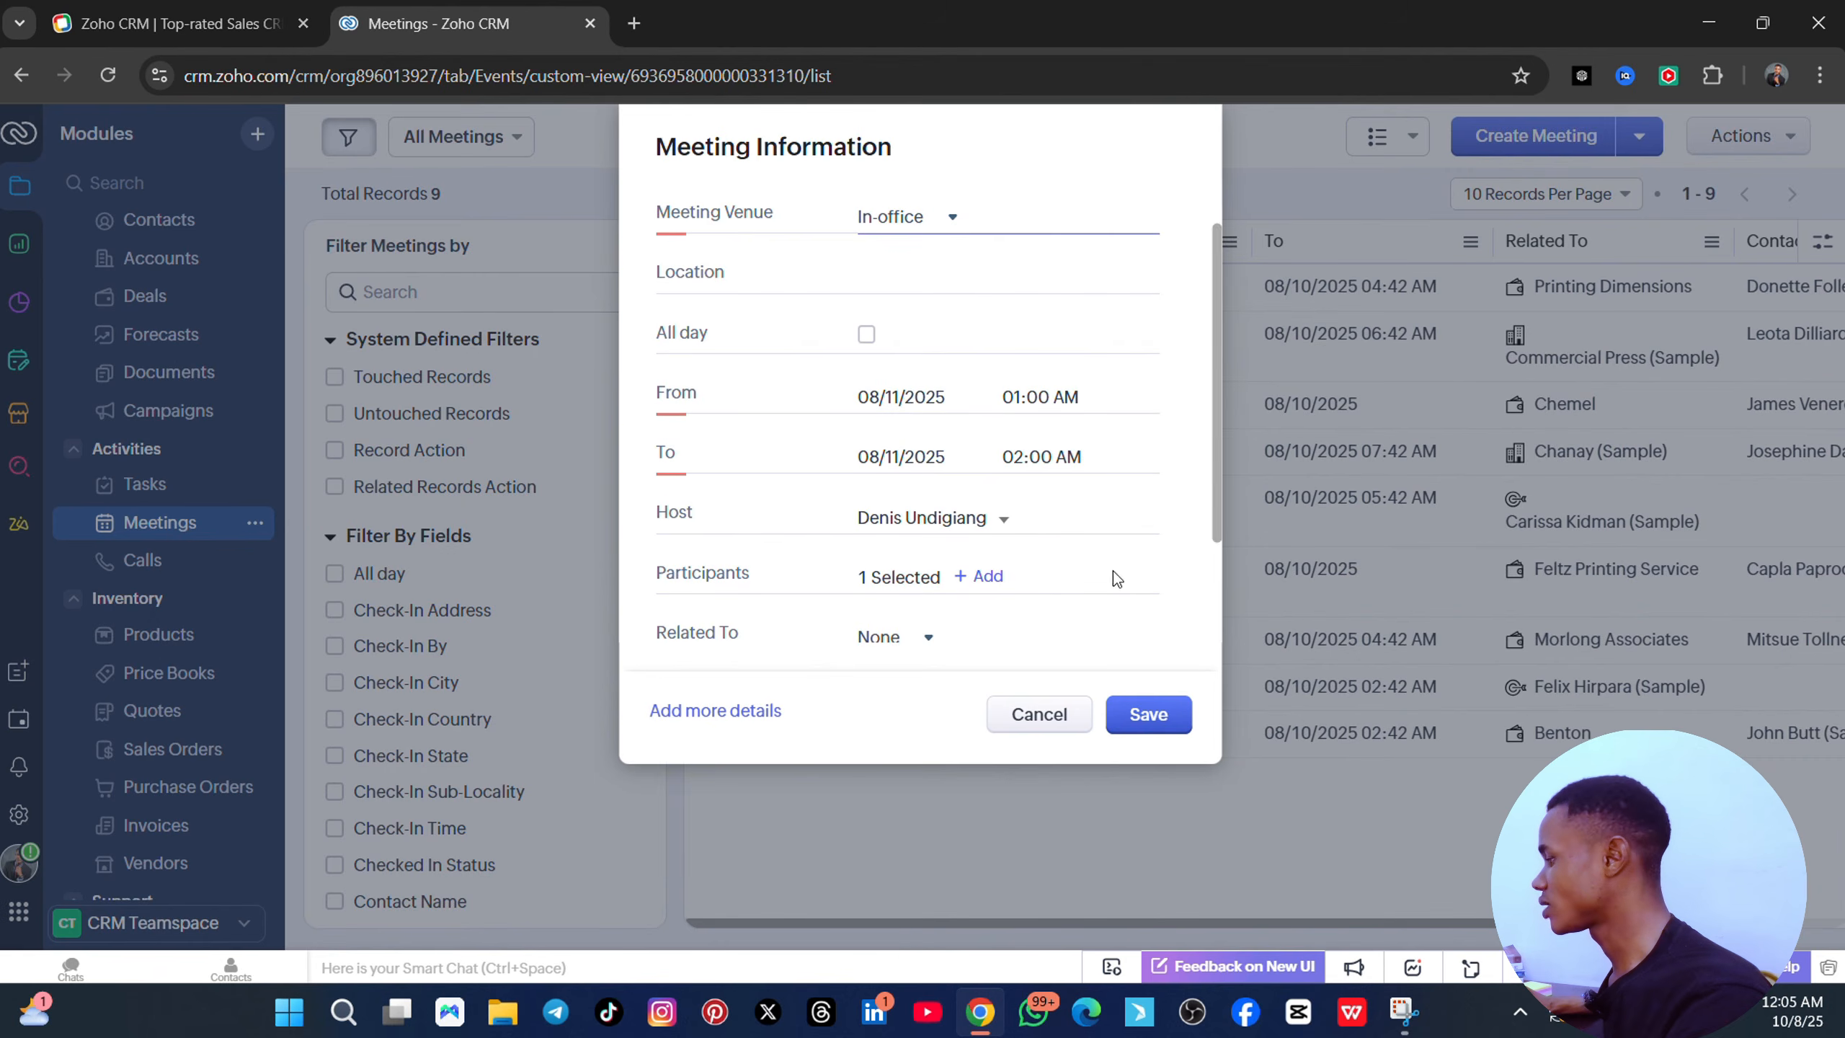
left_click(1162, 712)
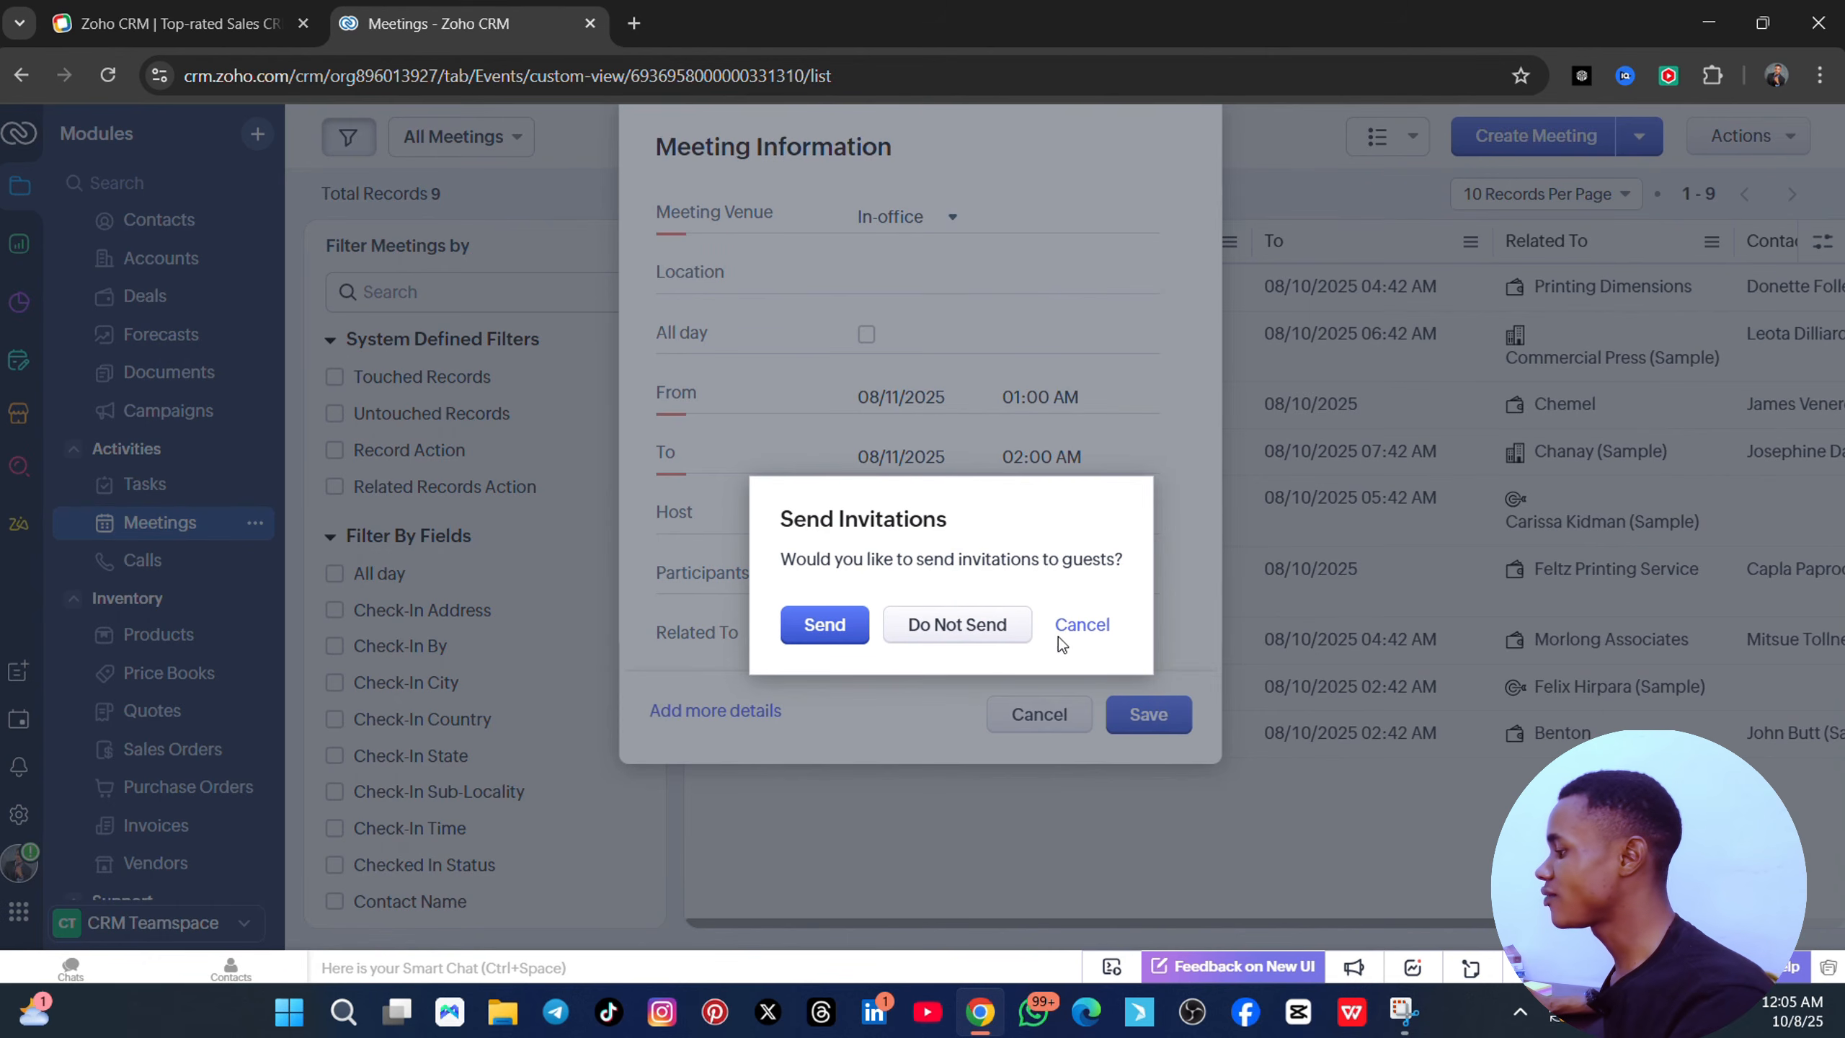
left_click(839, 622)
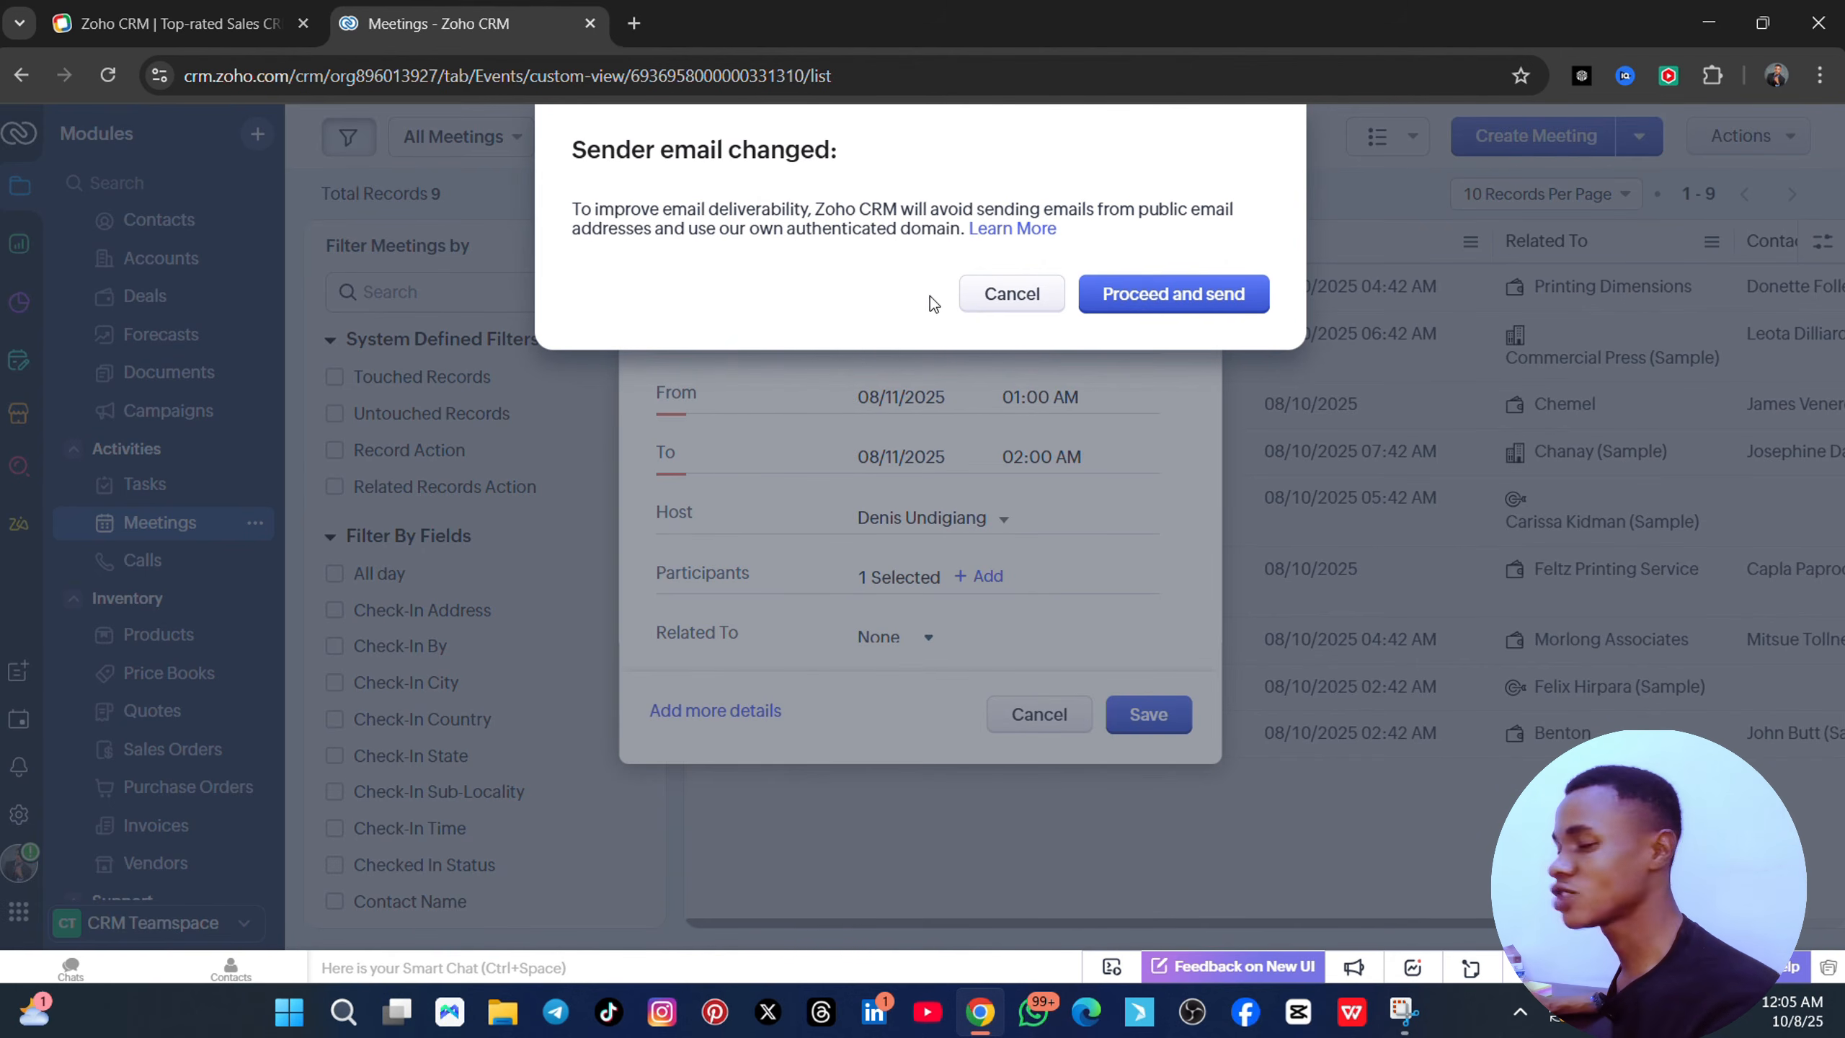
left_click(1028, 300)
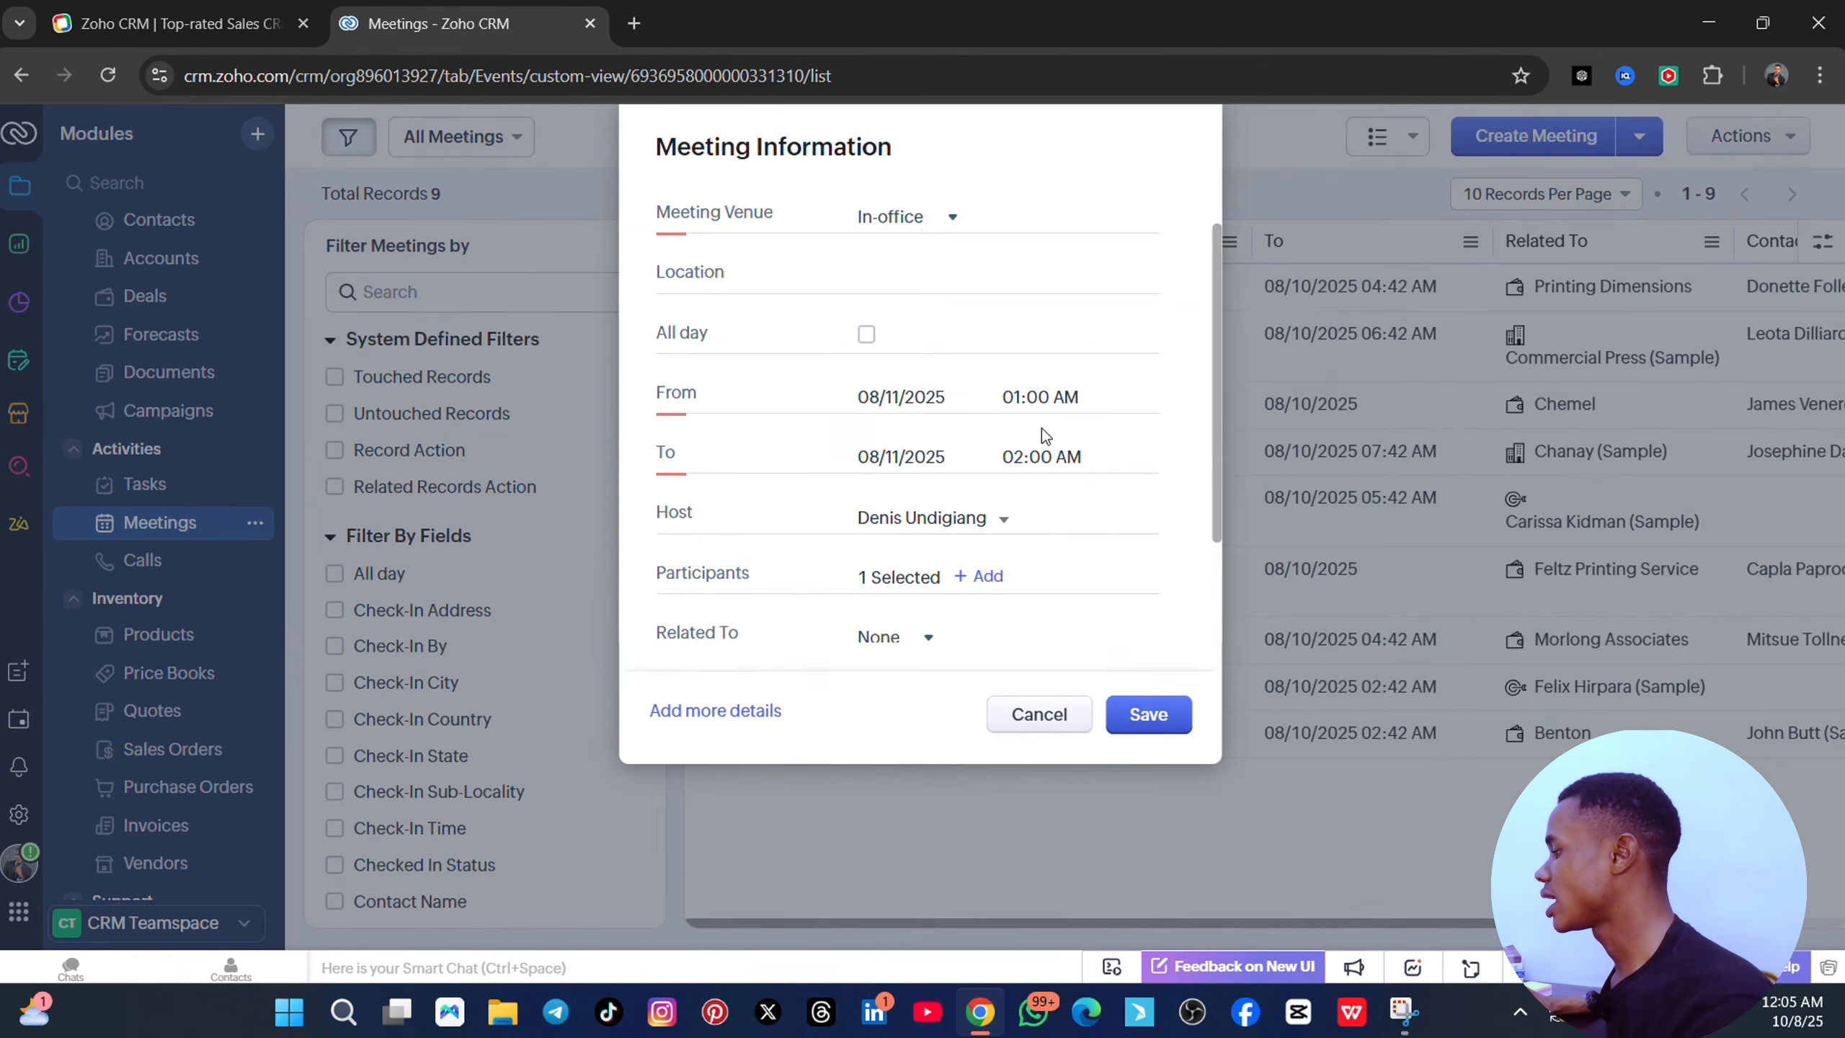
left_click(1052, 714)
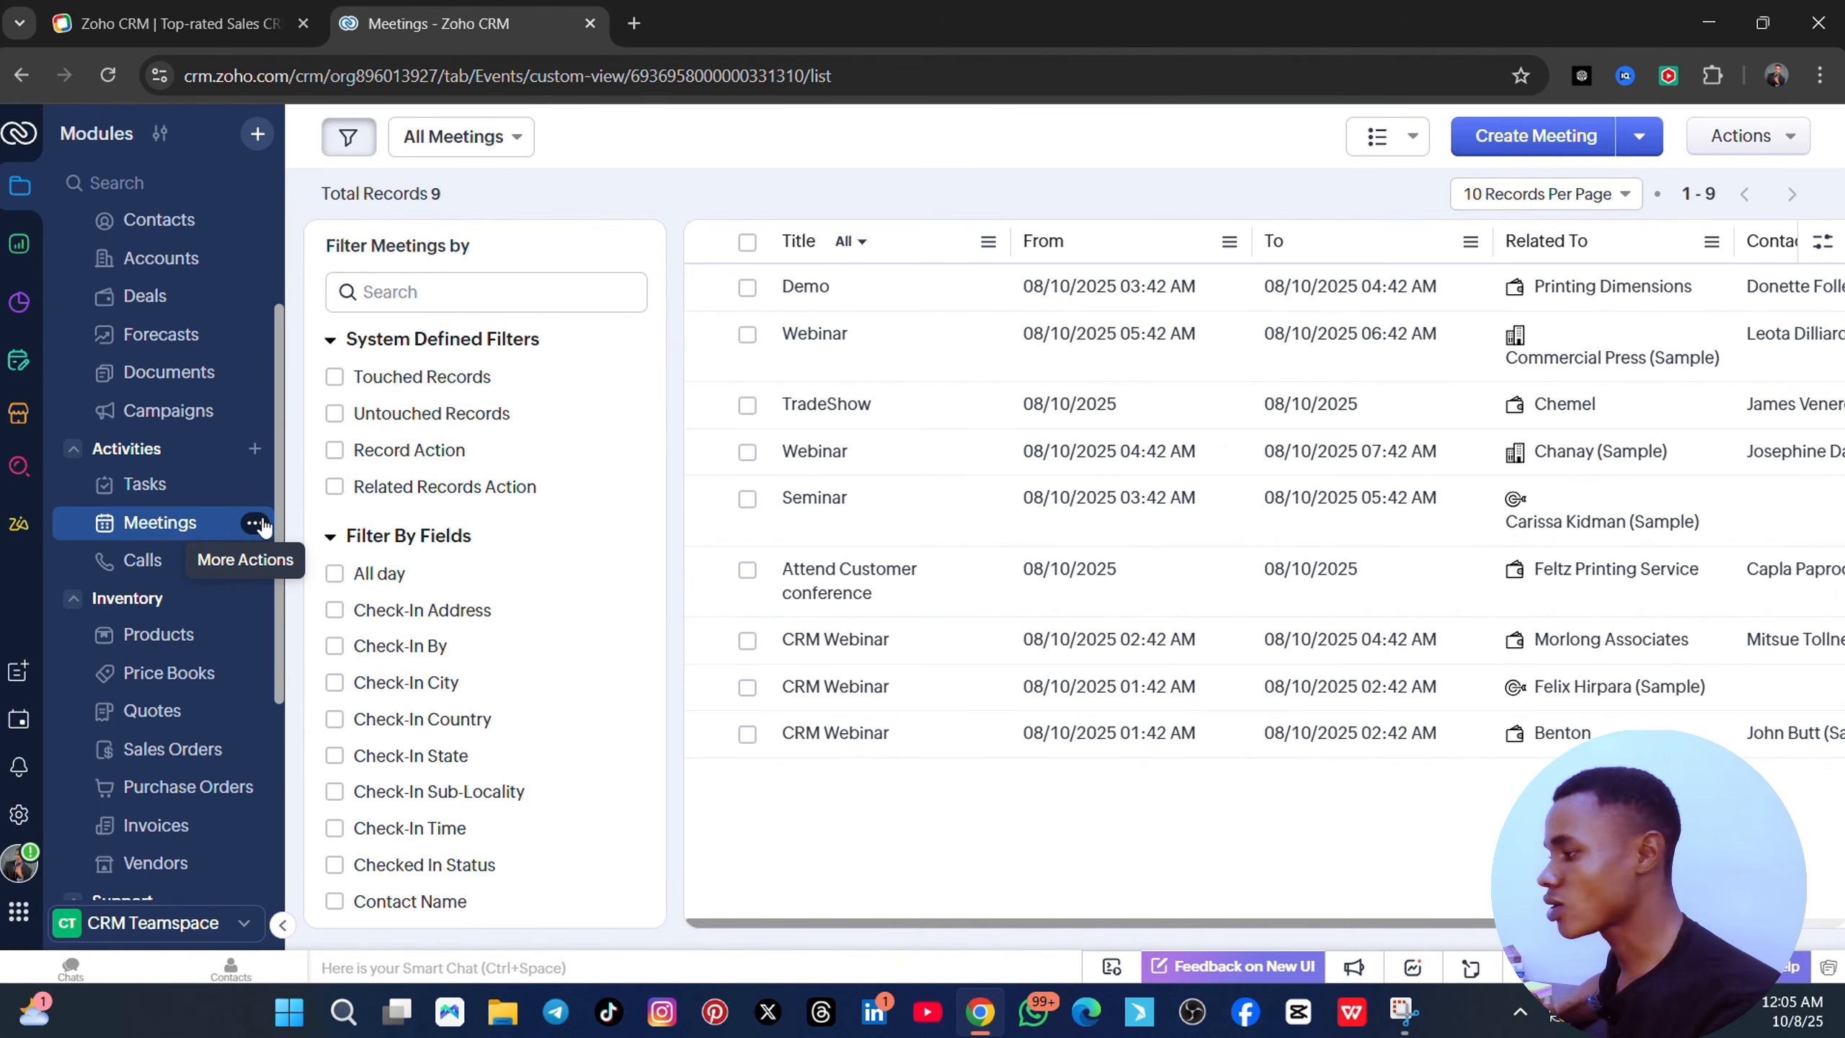
- Open the Calls list showing the single outbound call 'Follow up with Lead'
left_click(162, 560)
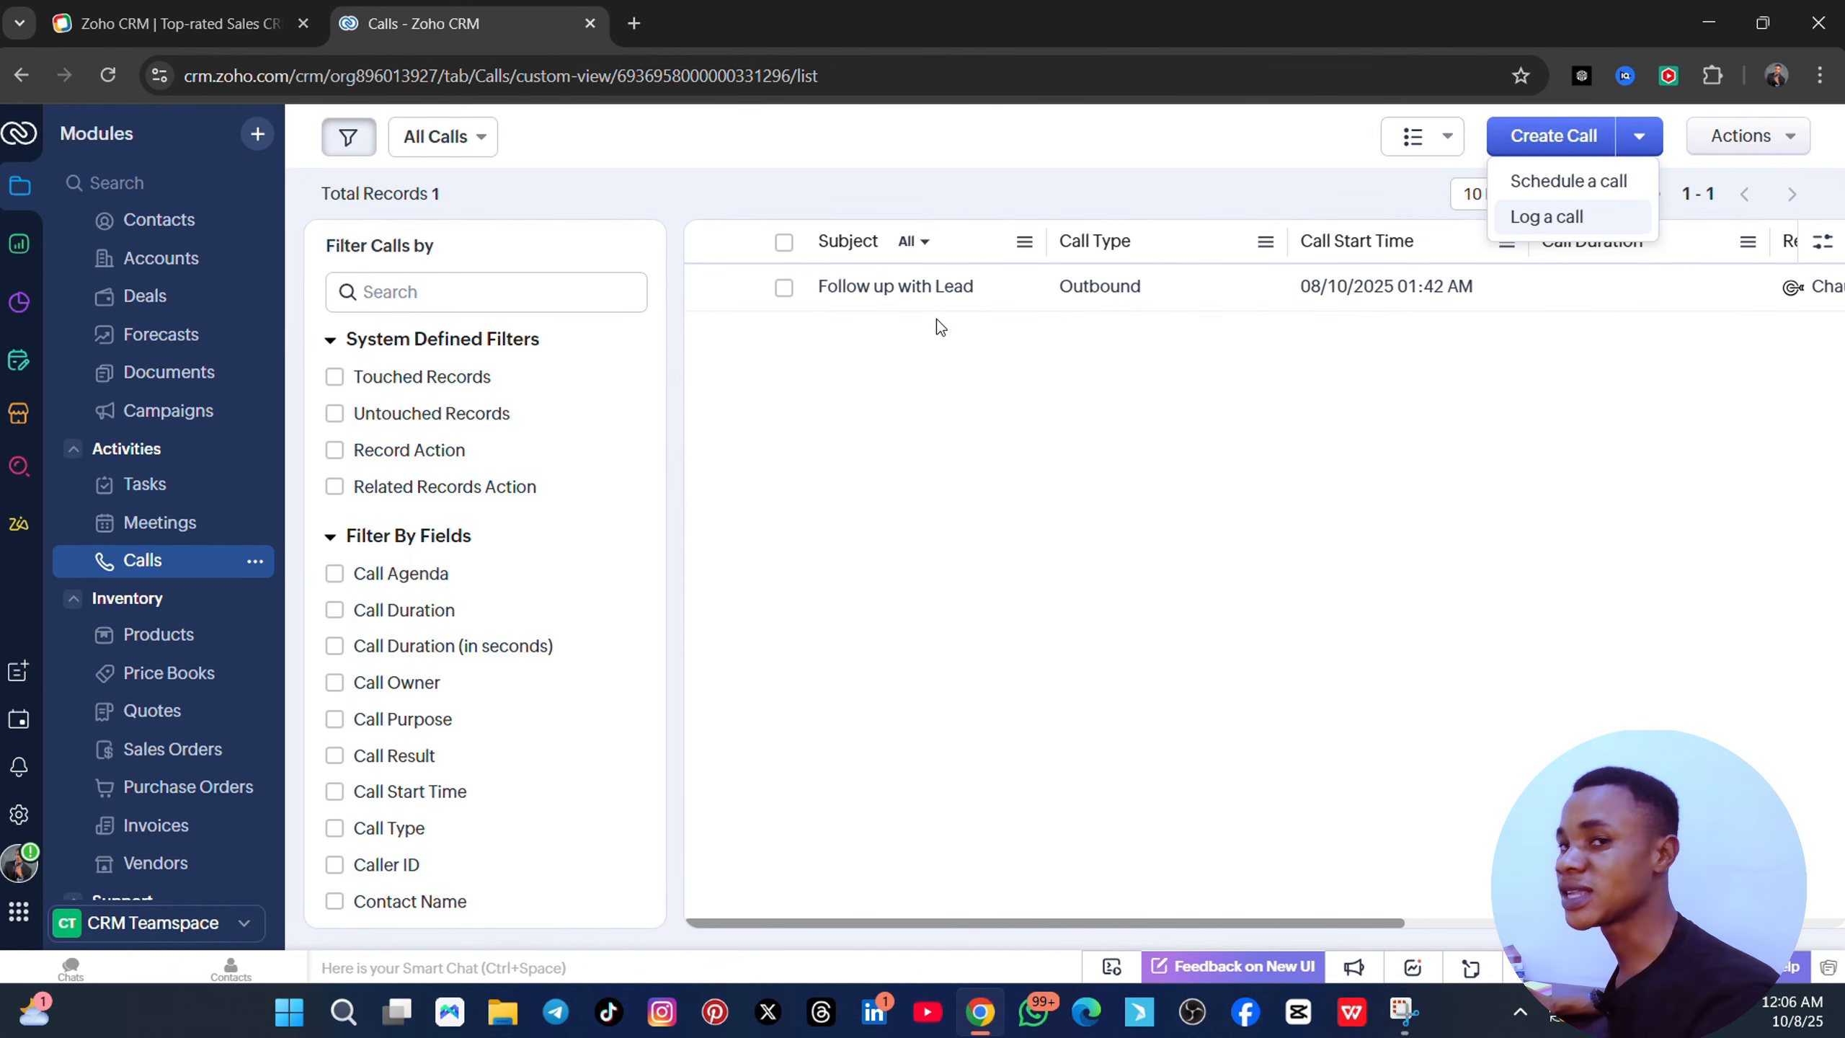
left_click(1267, 916)
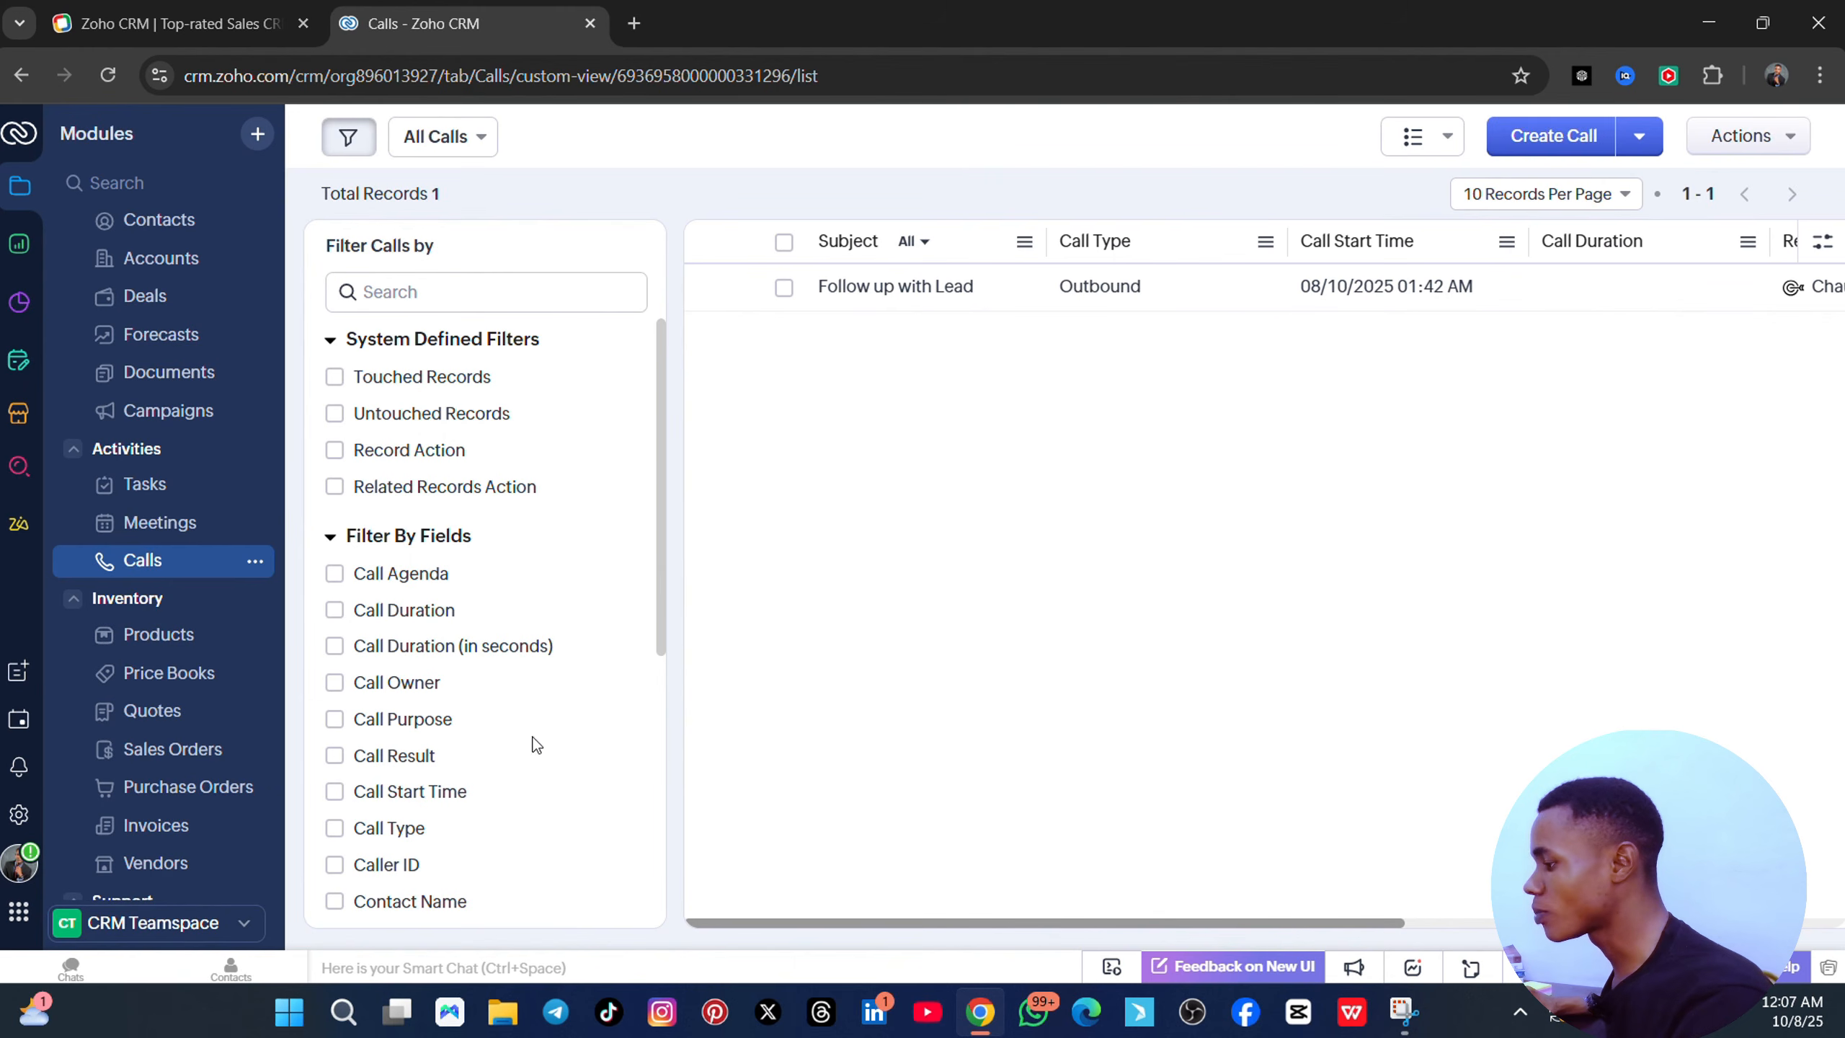
scroll(485, 646, "down", 2)
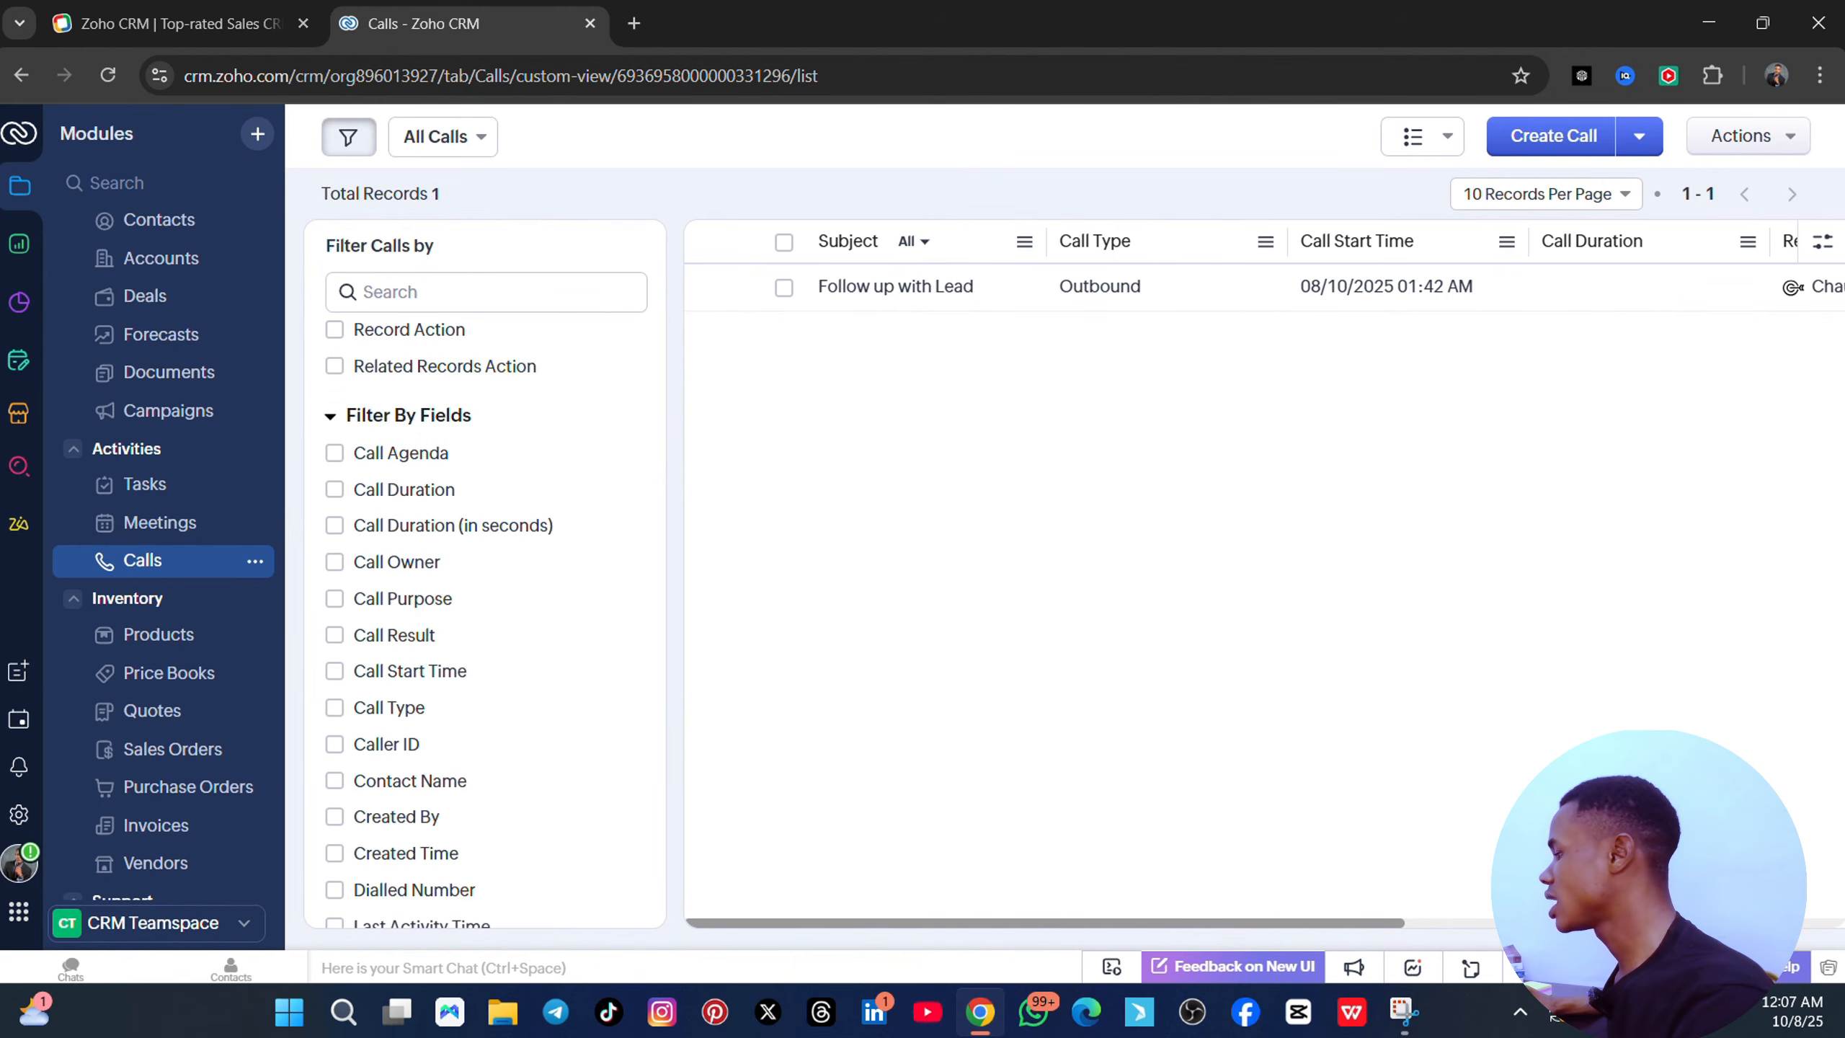
mouse_move(1032, 923)
left_mouse_down()
mouse_move(1478, 923)
mouse_move(1017, 934)
left_mouse_up()
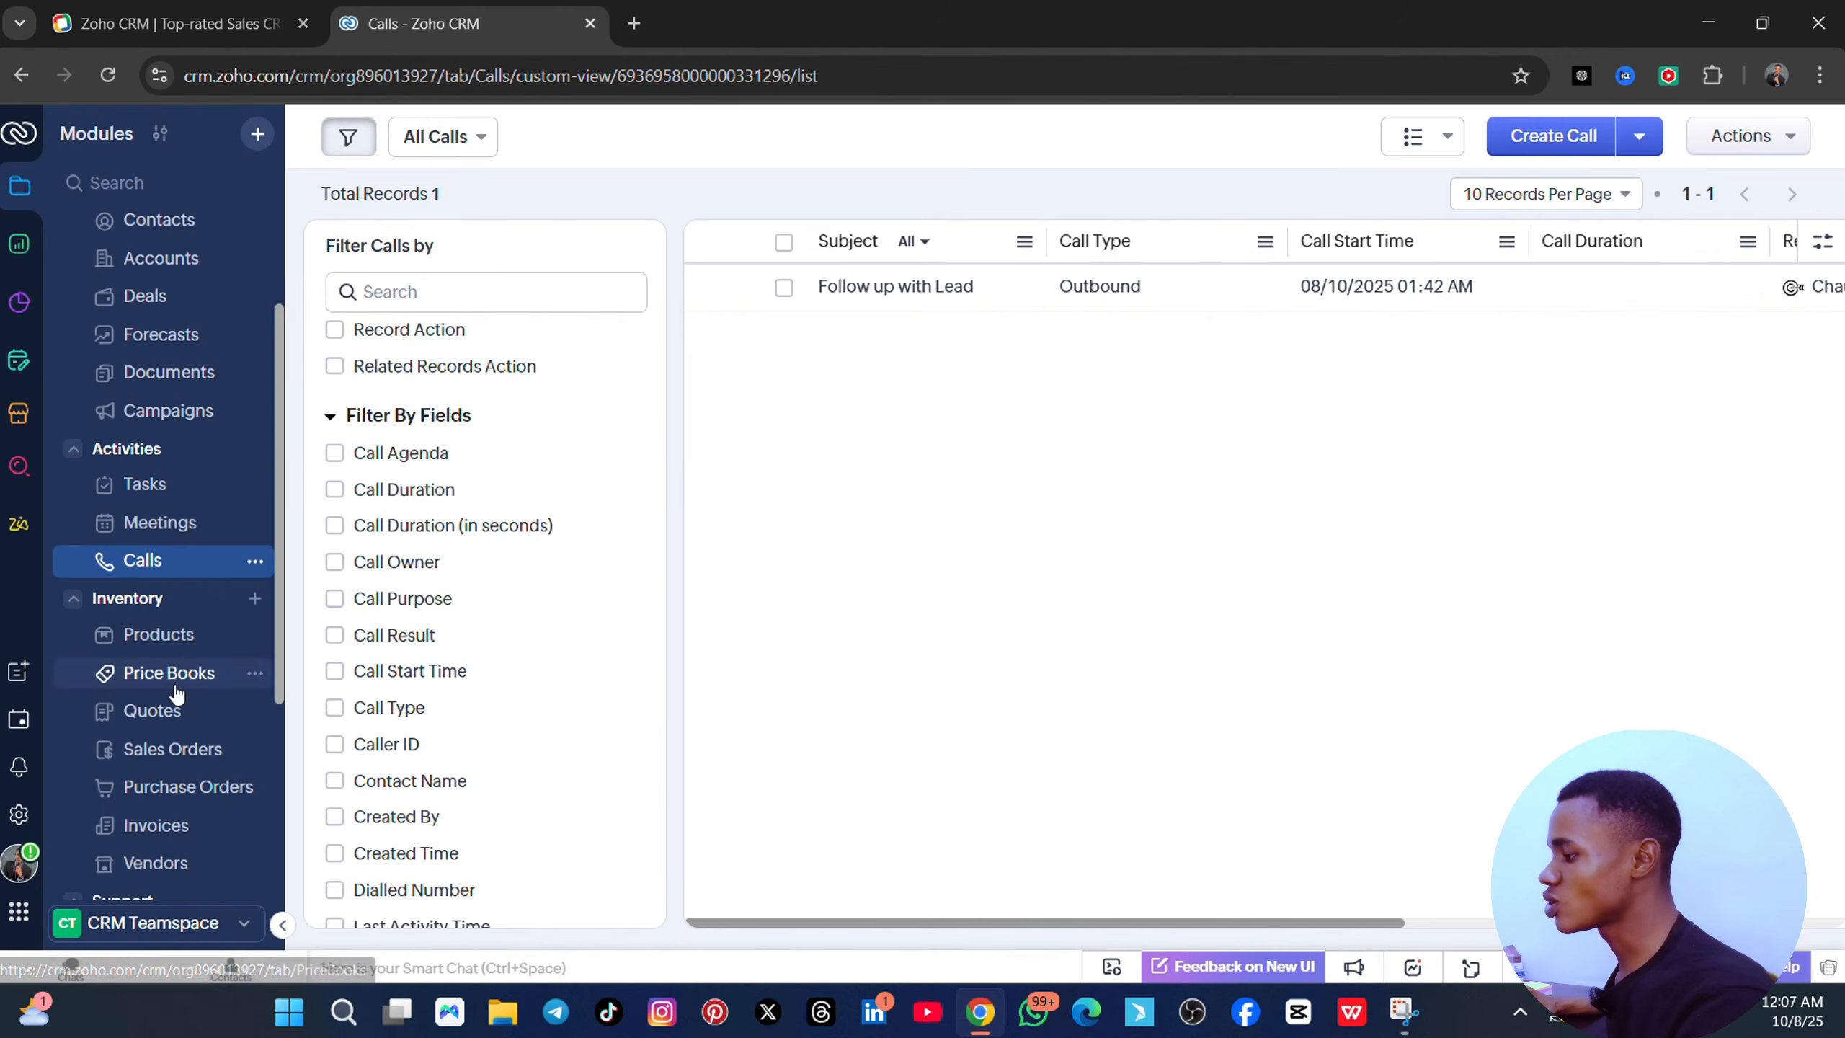
scroll(176, 694, "down", 3)
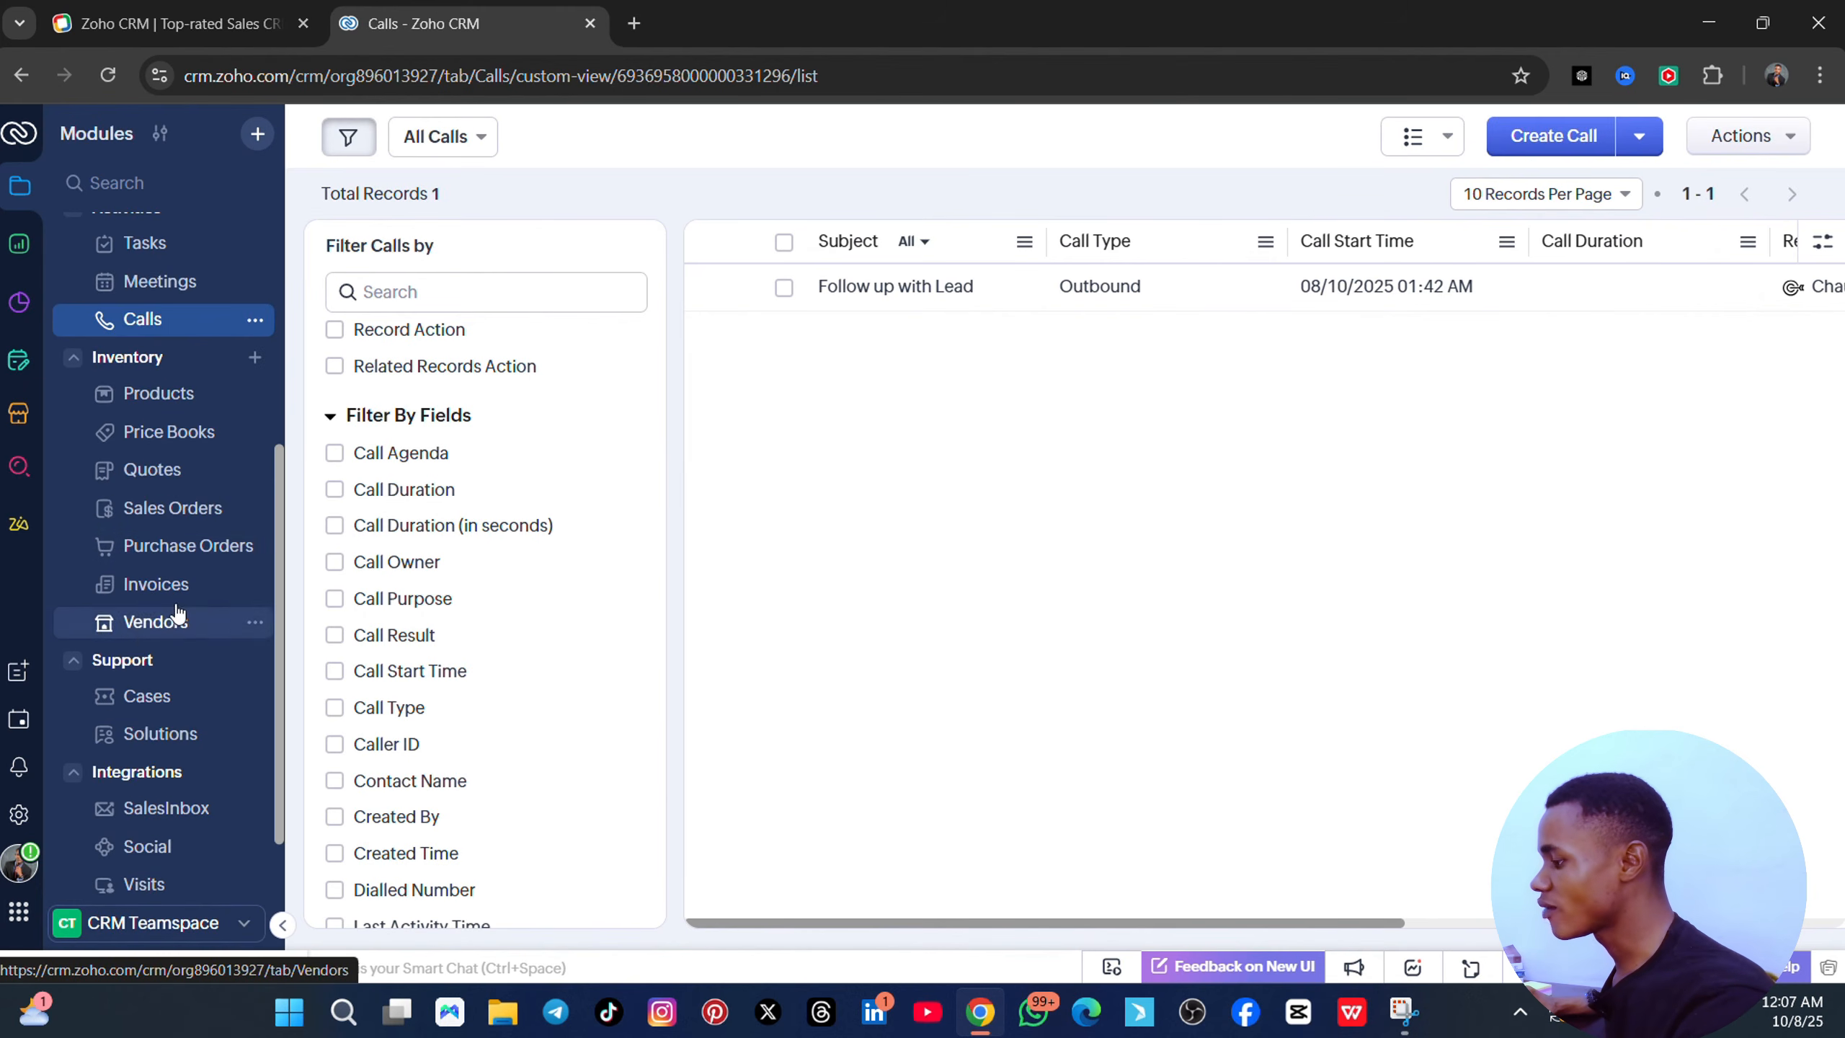
scroll(123, 736, "down", 1)
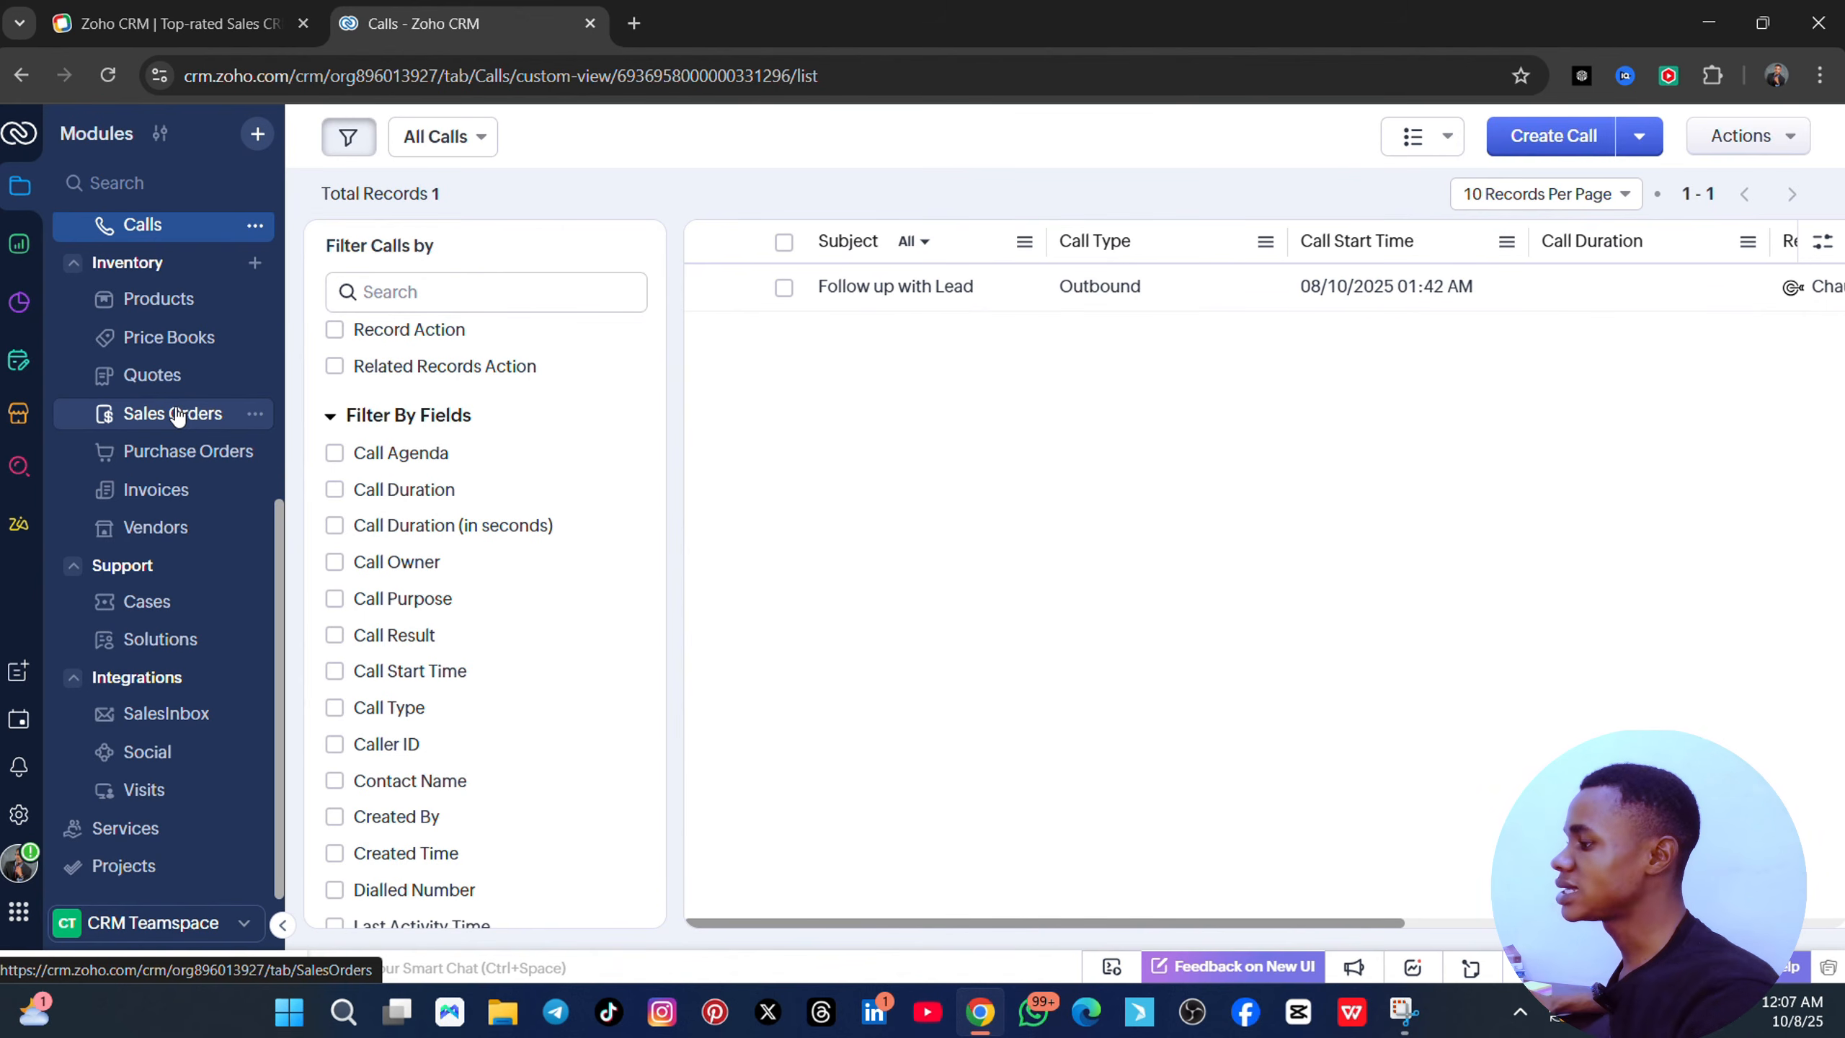
scroll(185, 297, "up", 5)
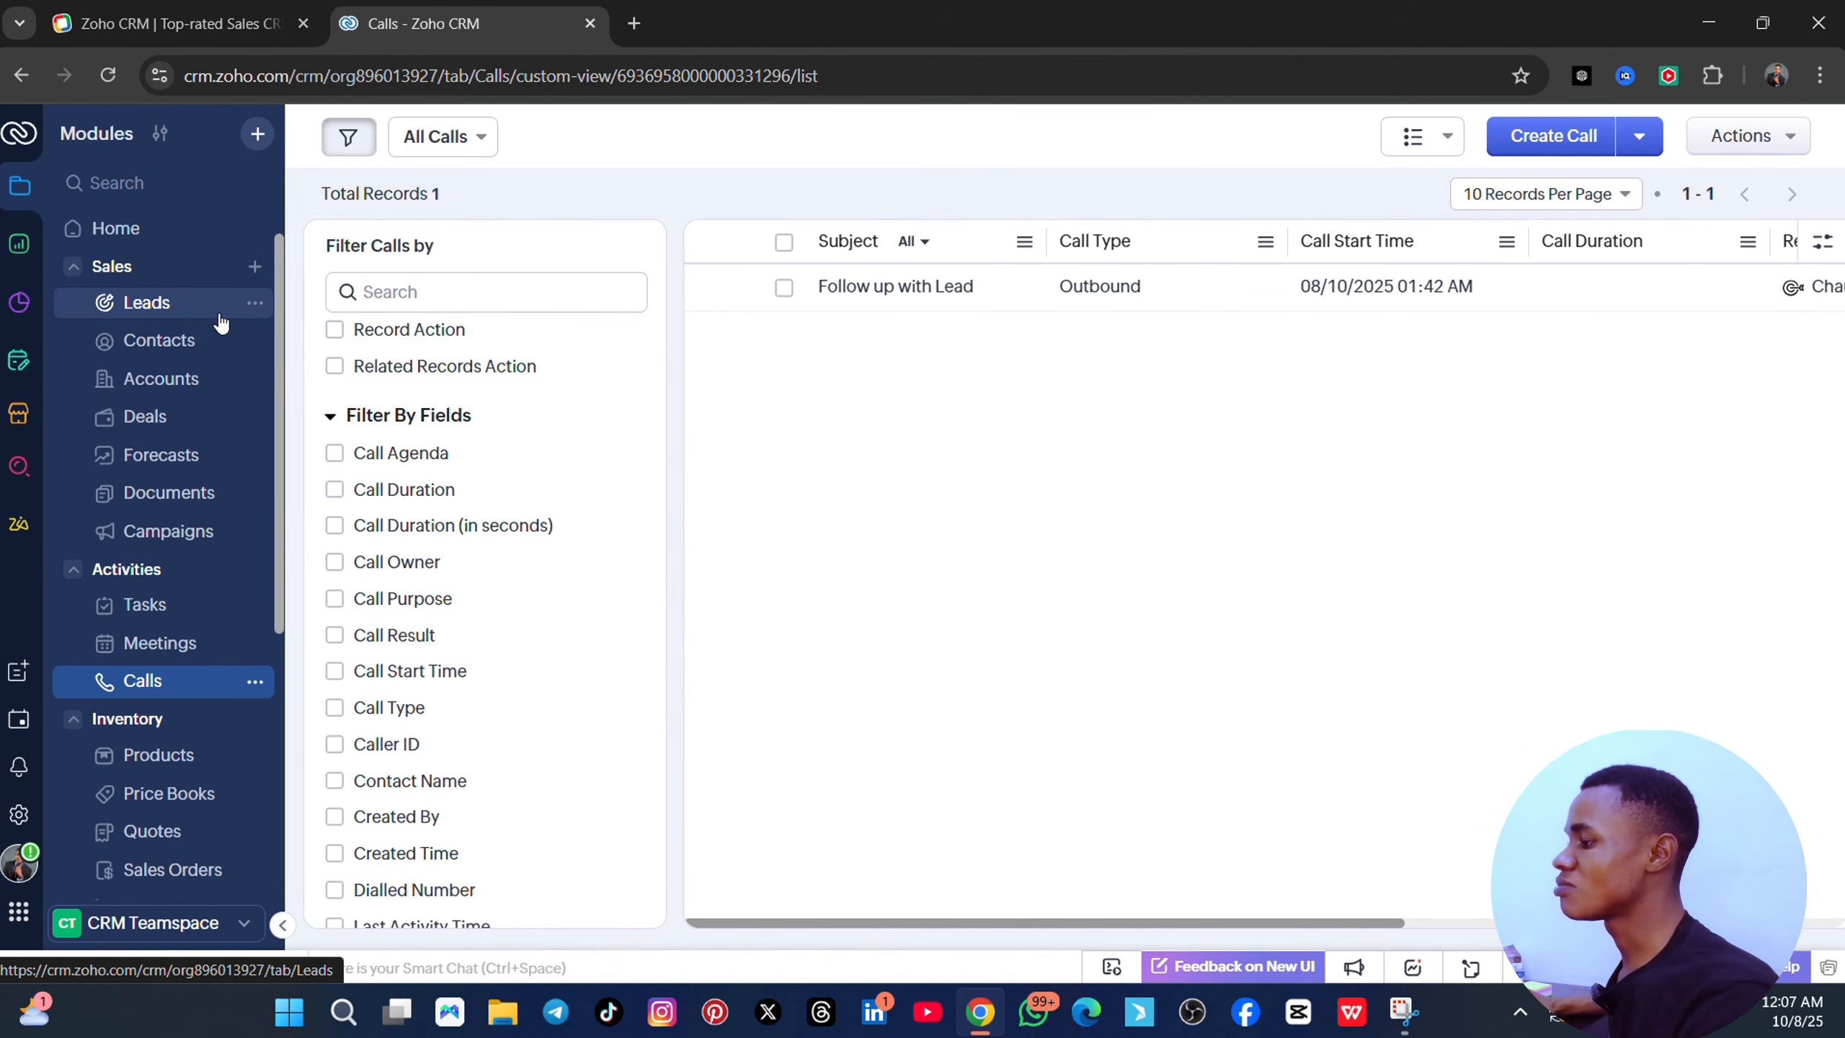